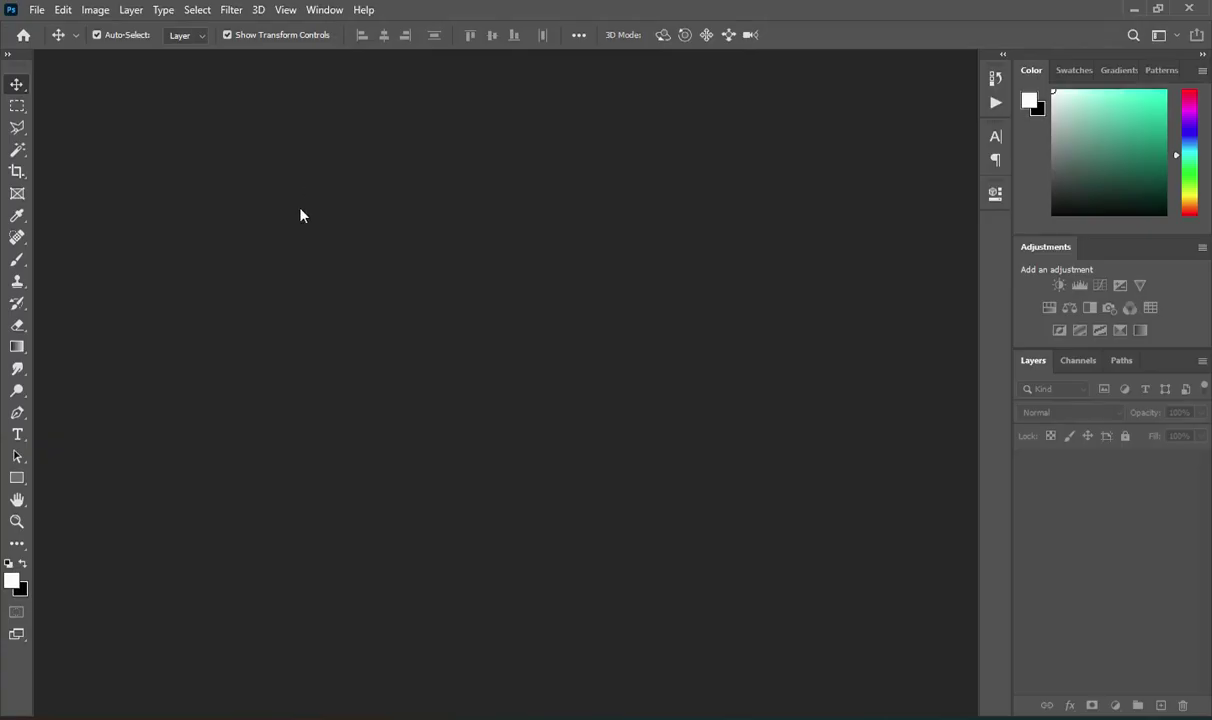
Create a new landscape document of 11.693 x 8.268 inches at 300 pixels/inch in RGB Color with a white background.
click(36, 10)
click(38, 27)
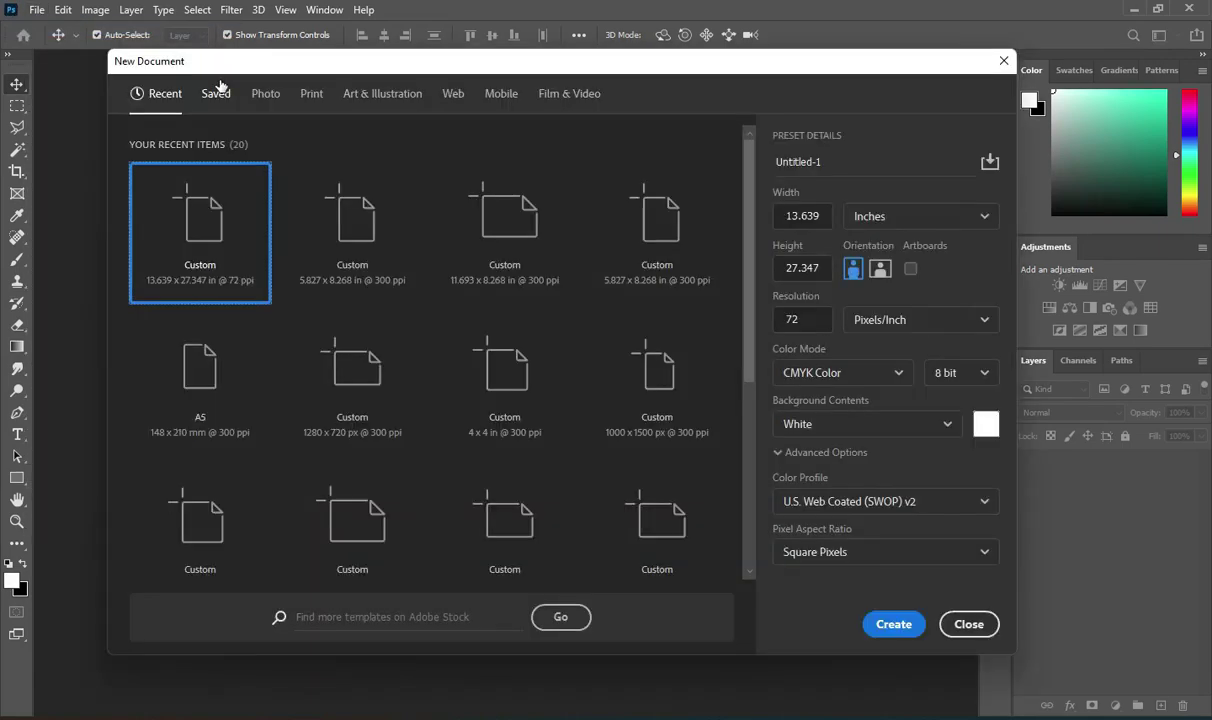
click(502, 199)
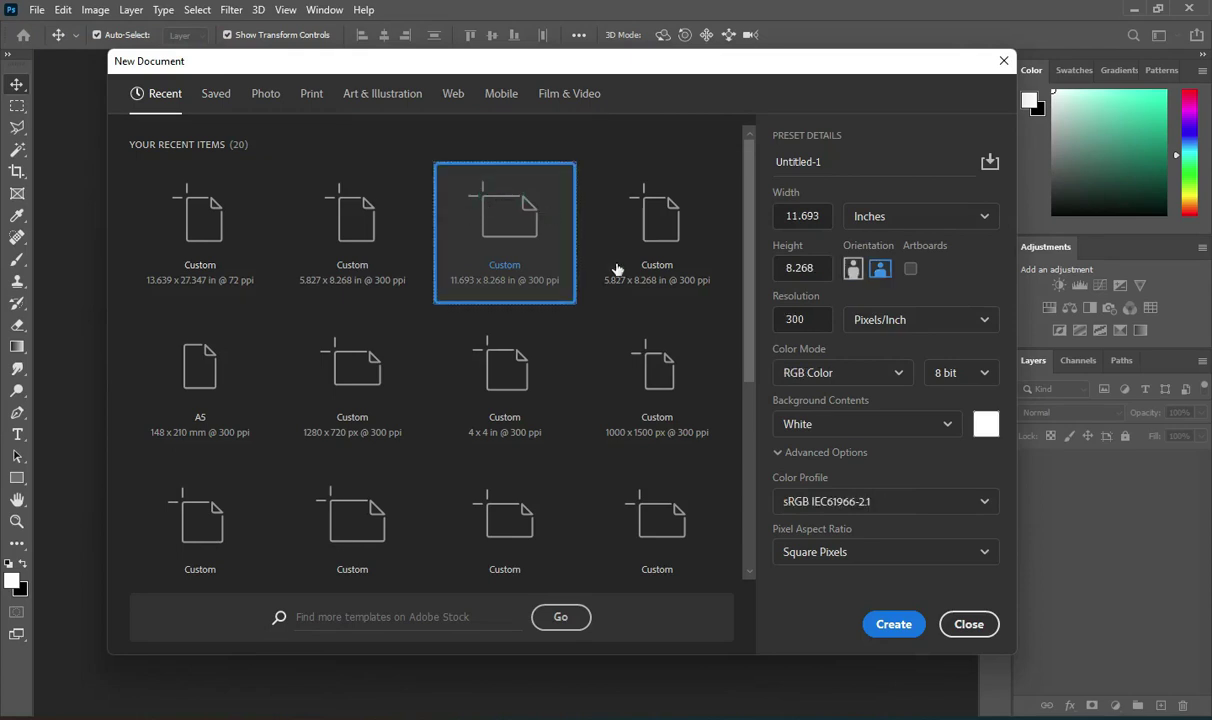
click(881, 269)
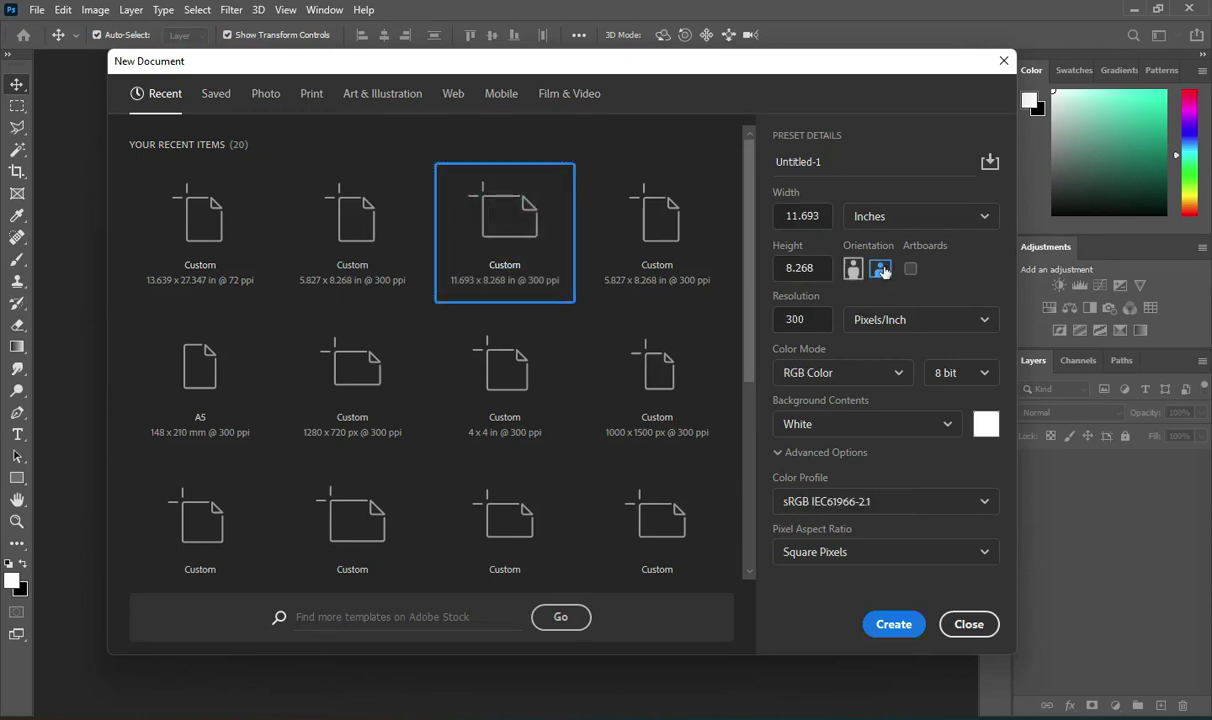
click(811, 321)
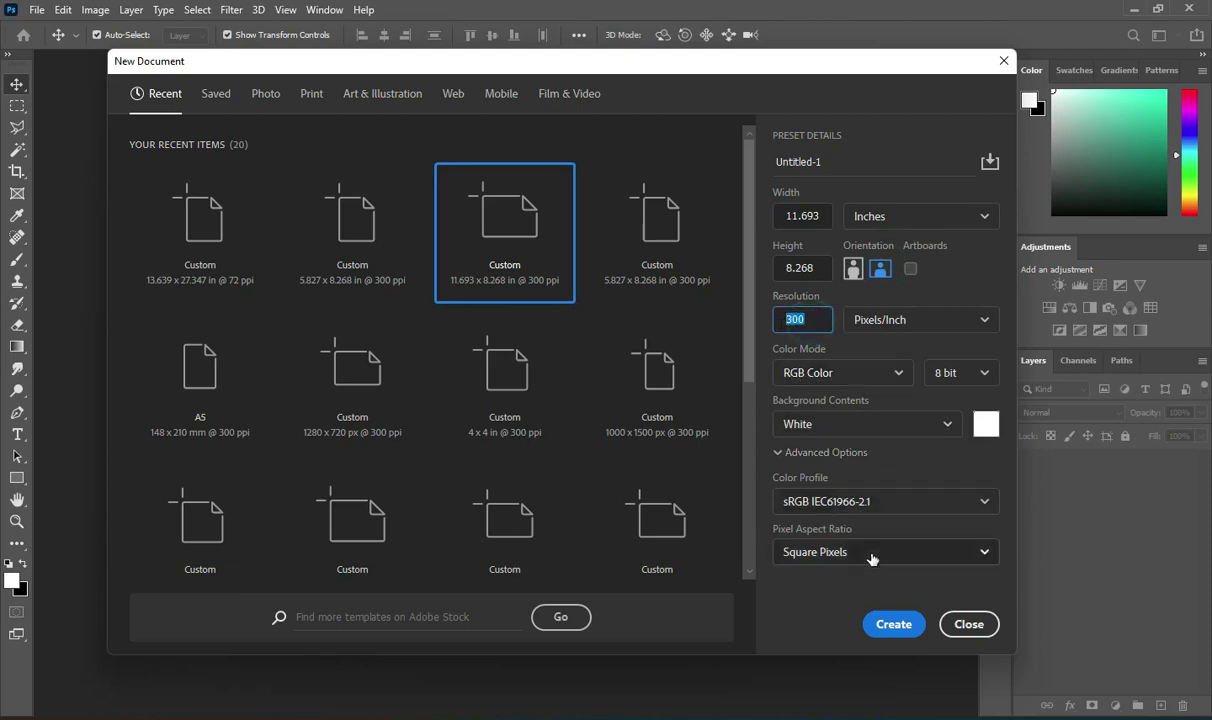
click(890, 625)
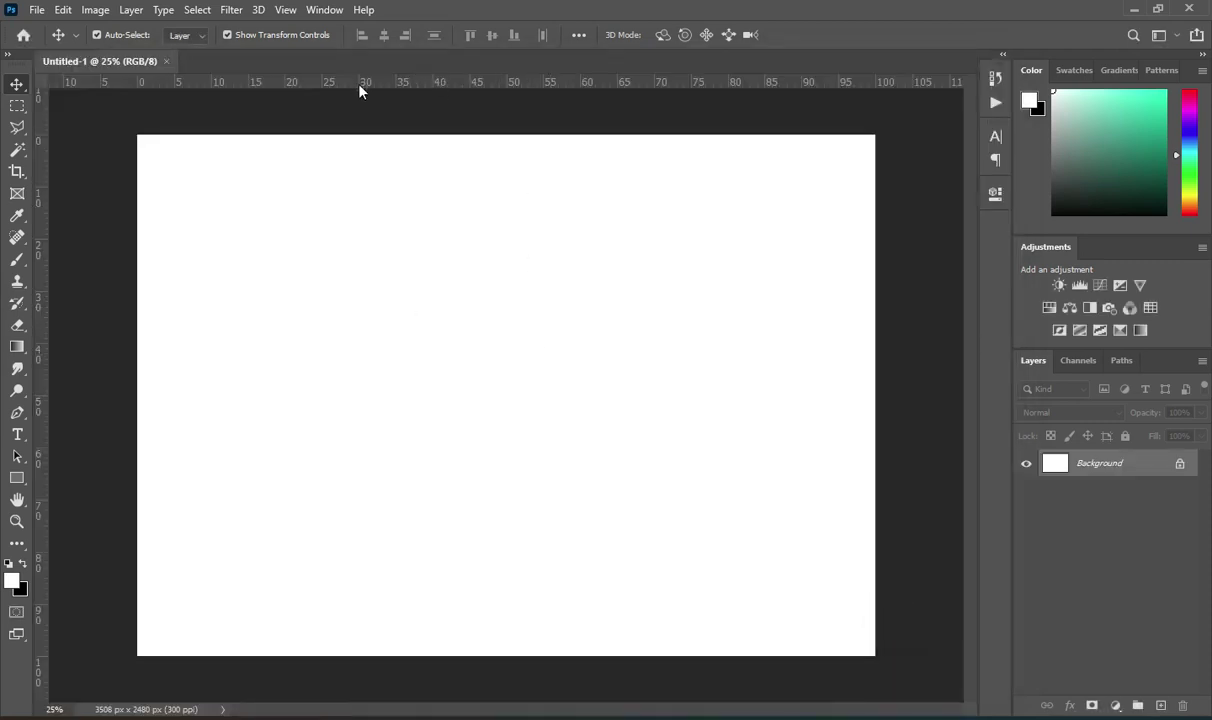
Add a vertical guide at the 50% position of the canvas.
click(285, 10)
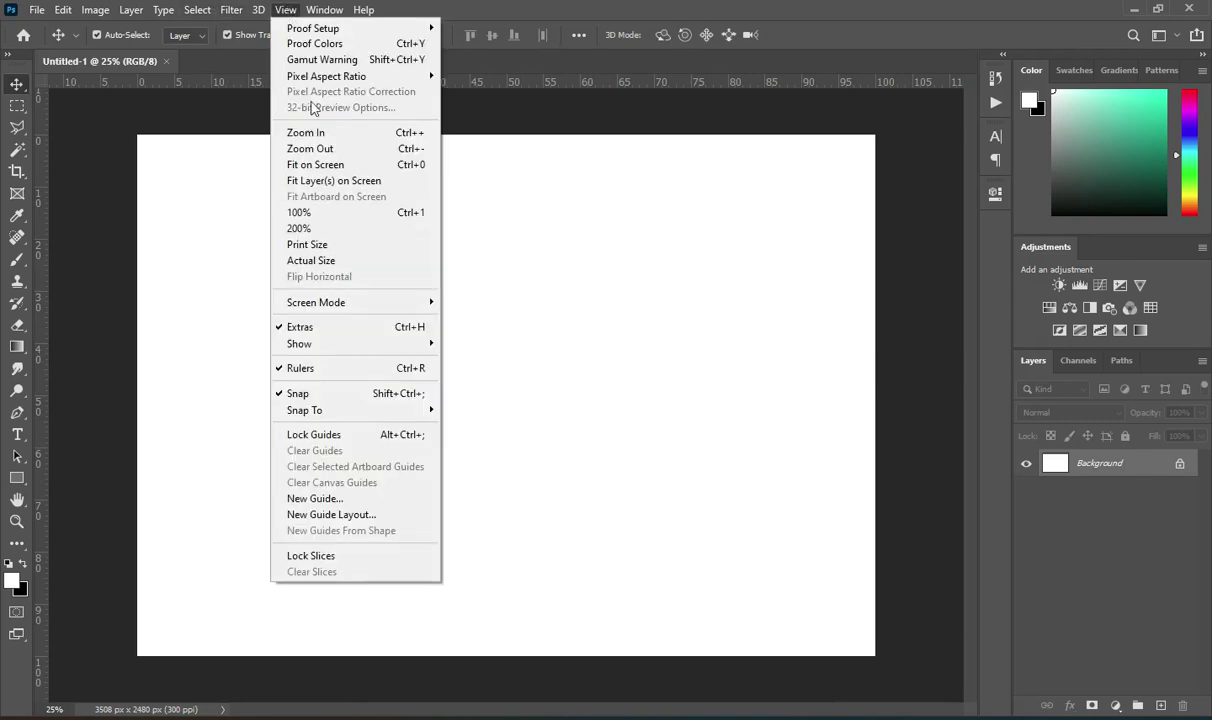
click(335, 497)
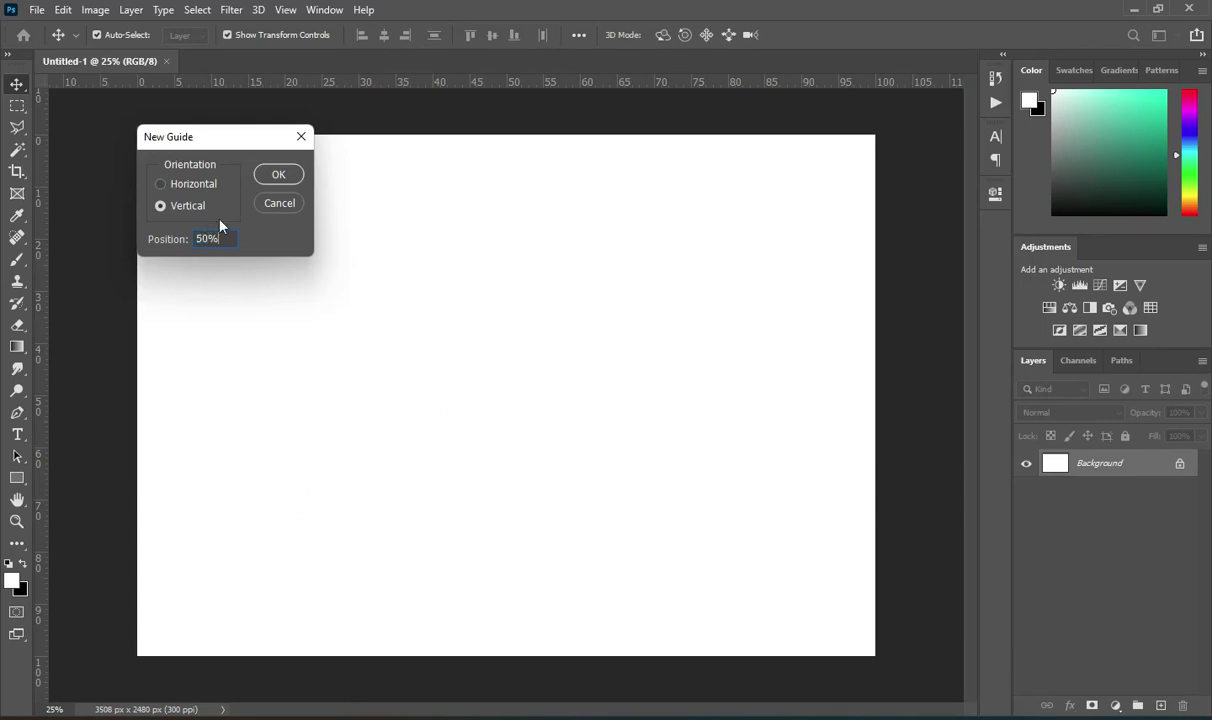
click(293, 172)
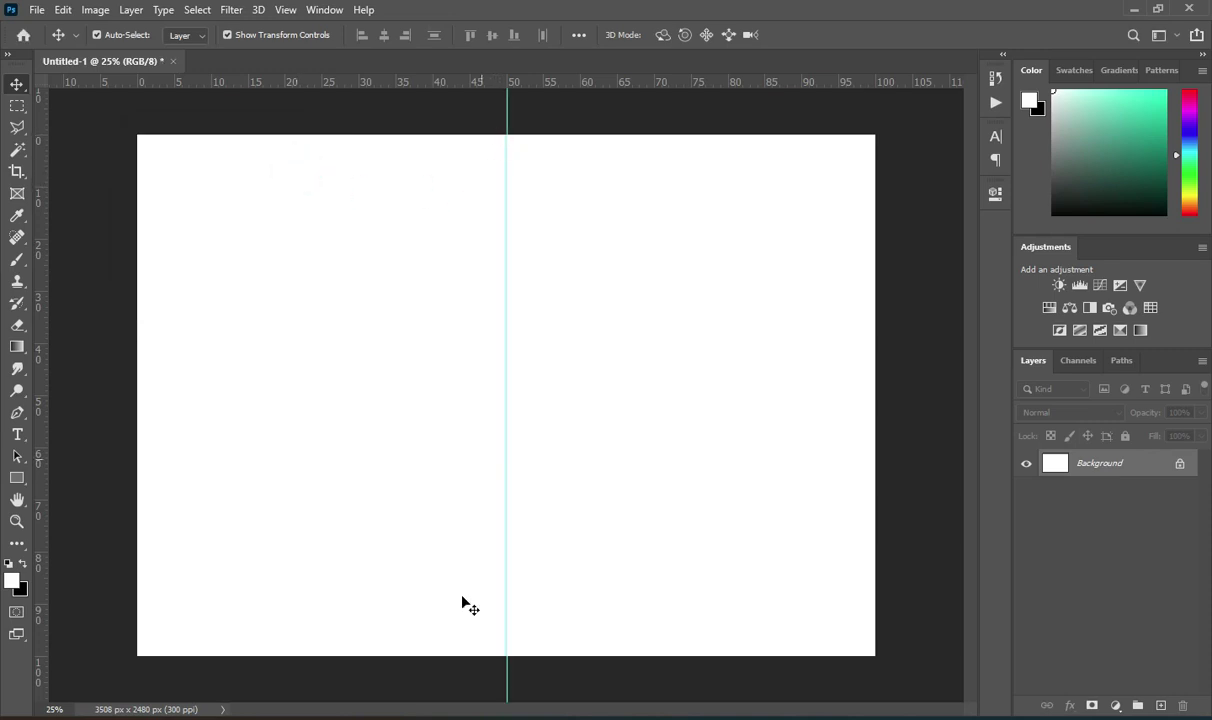
Add a vertical guide at the 45% position of the canvas.
click(283, 10)
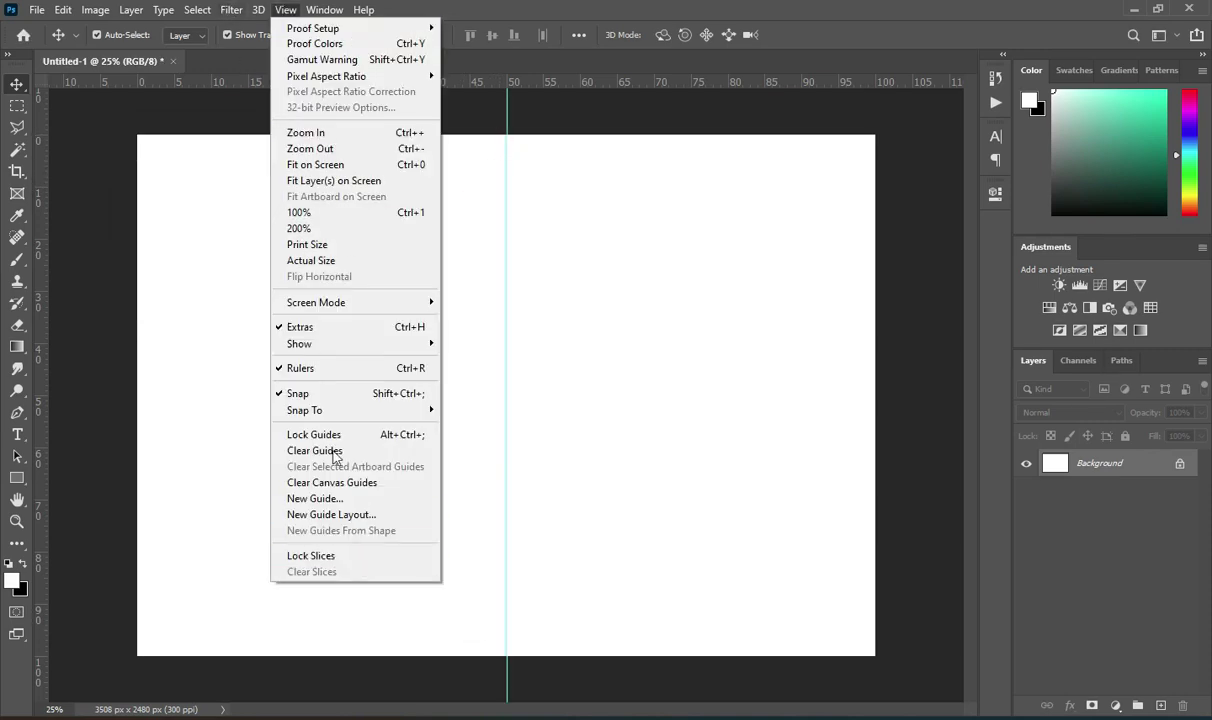
click(325, 498)
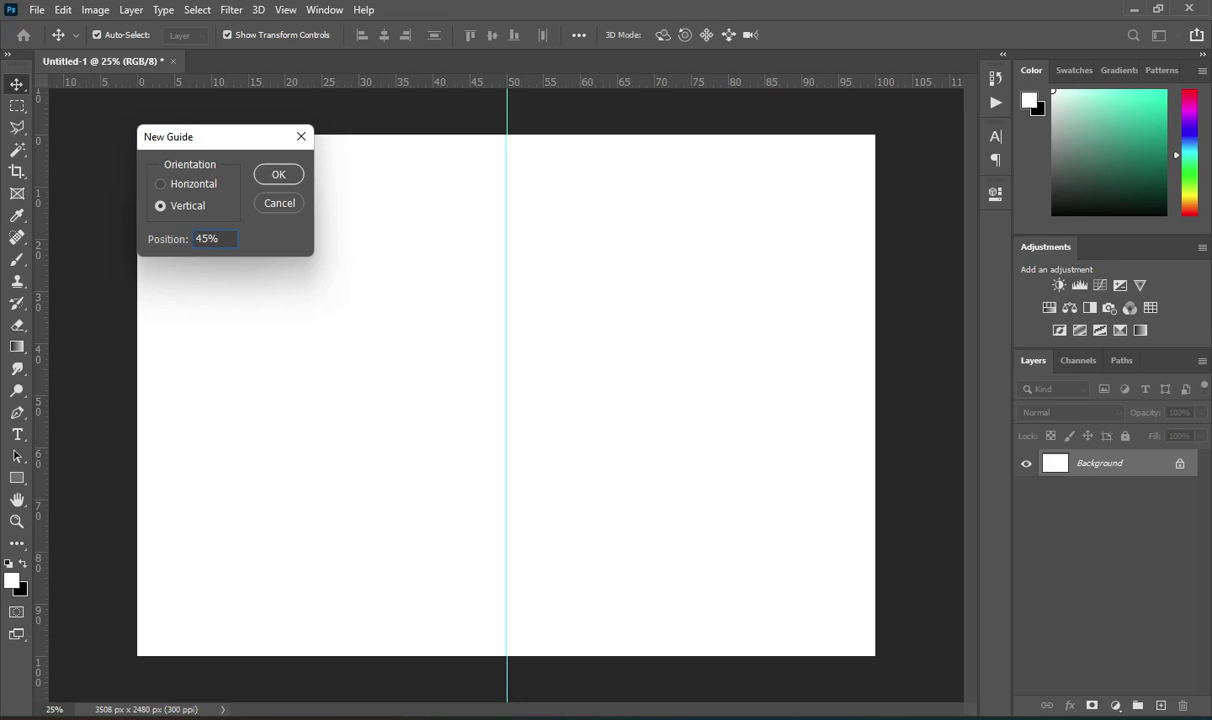
text(45%)
key(Return)
Add a vertical guide at about 52%, just past the centre guide.
click(285, 9)
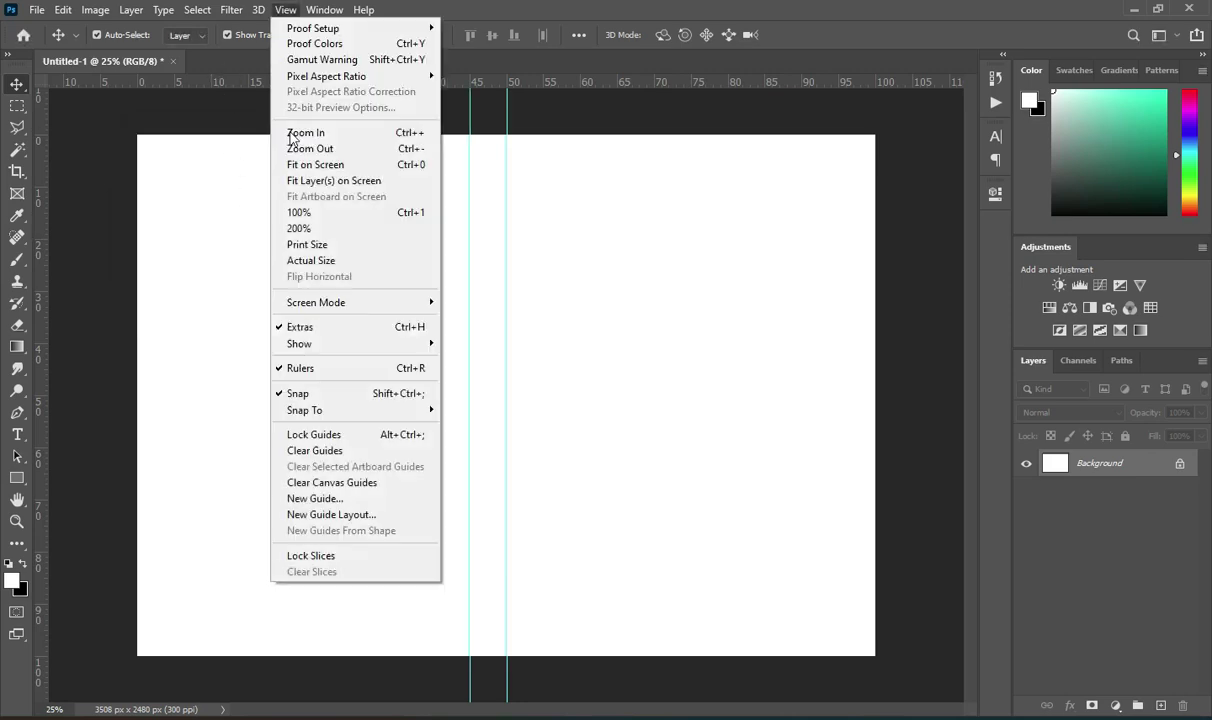
click(345, 498)
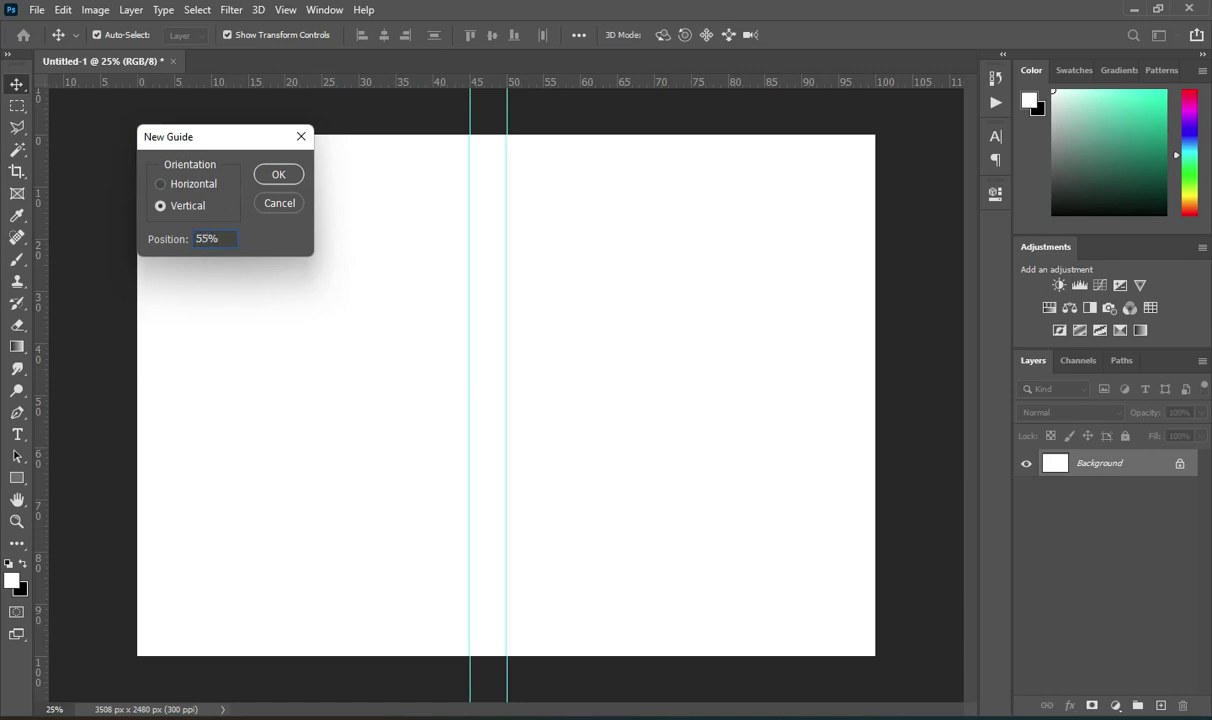
key(Return)
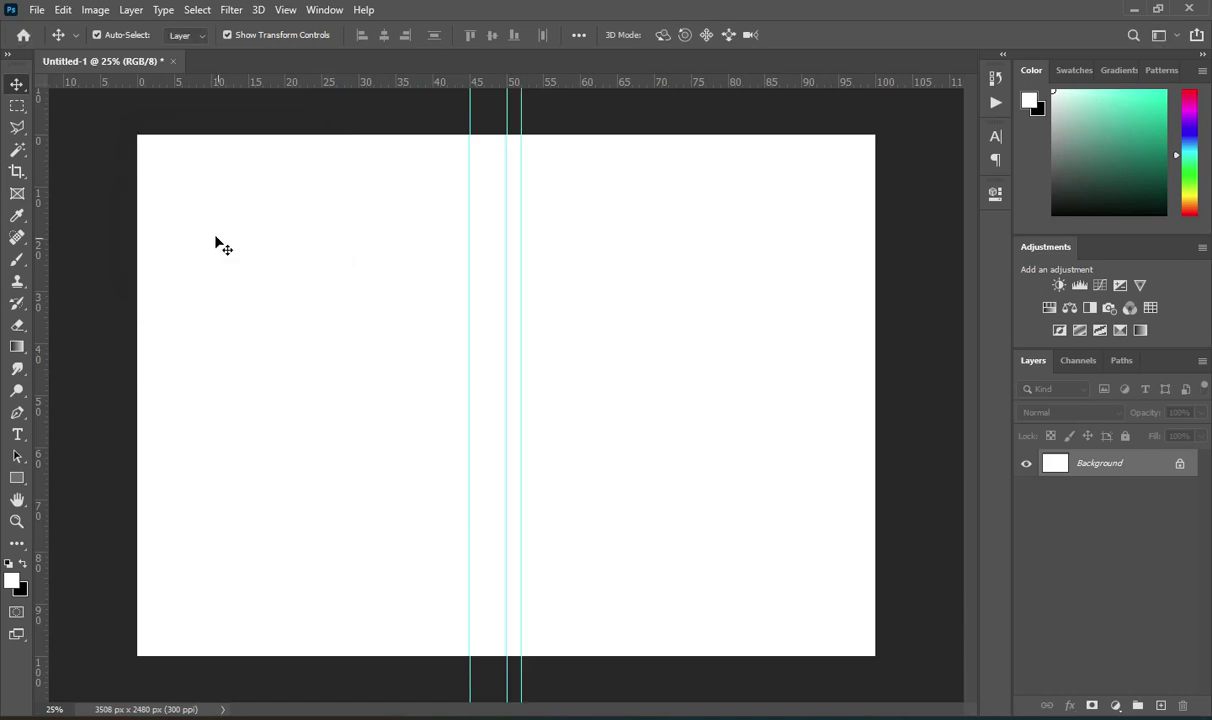
Remove the 45% guide and add a vertical guide at 48% instead.
drag(467, 116, 468, 80)
click(285, 9)
click(326, 498)
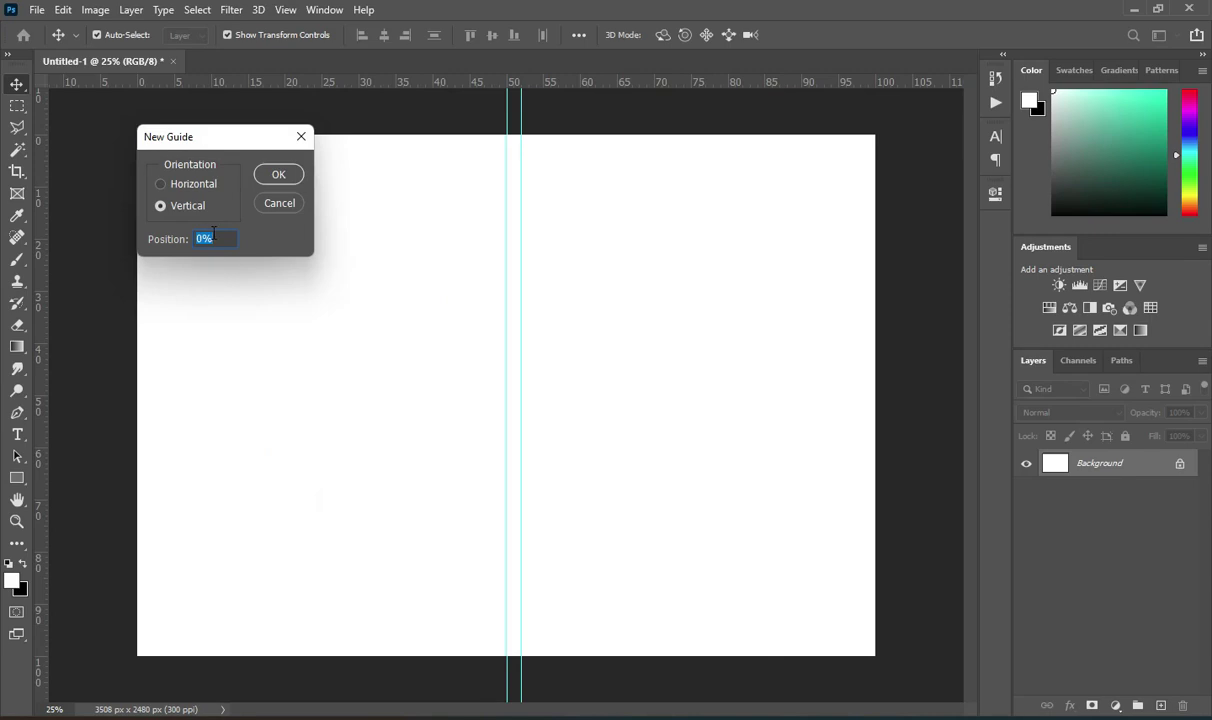
text(48)
key(Return)
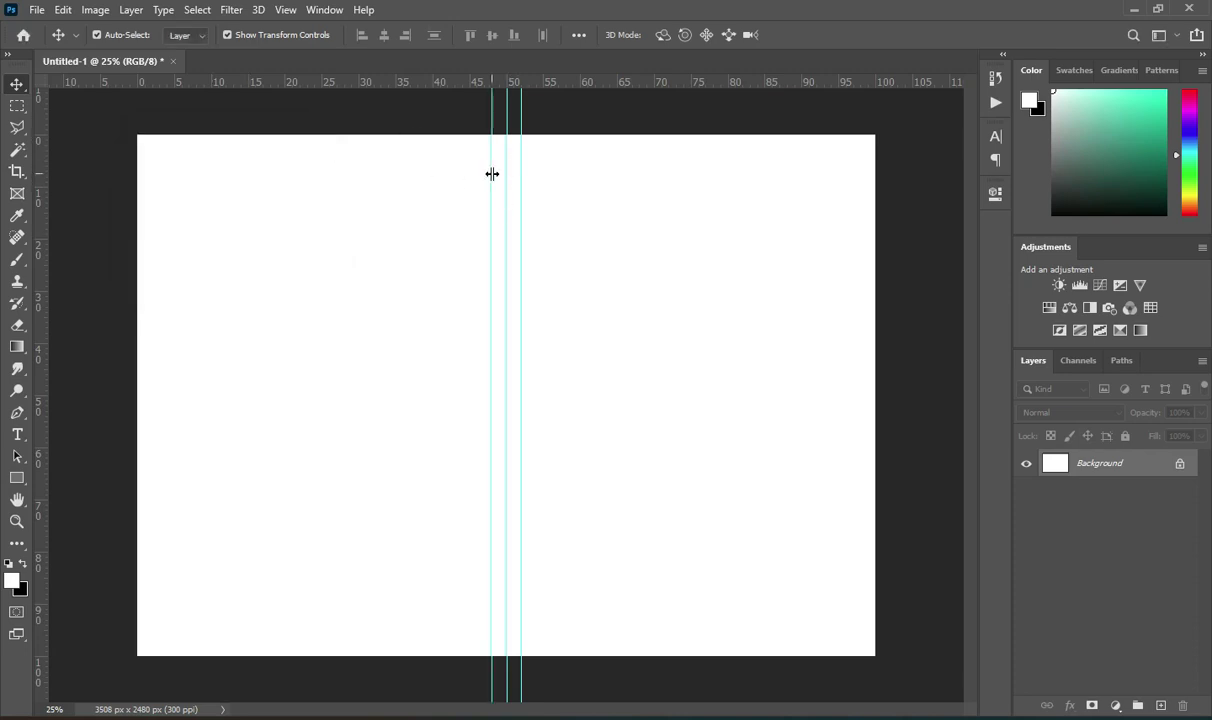
Add a vertical guide at 2% as the margin near the canvas's left edge.
click(285, 10)
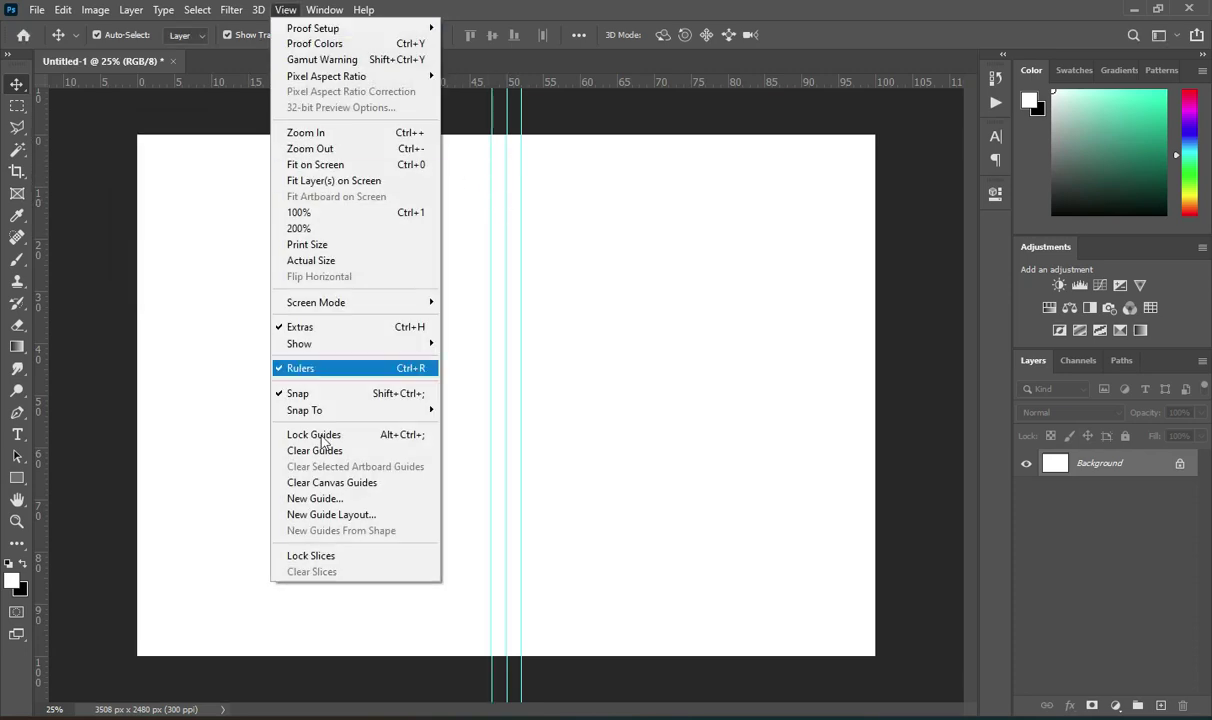
click(315, 498)
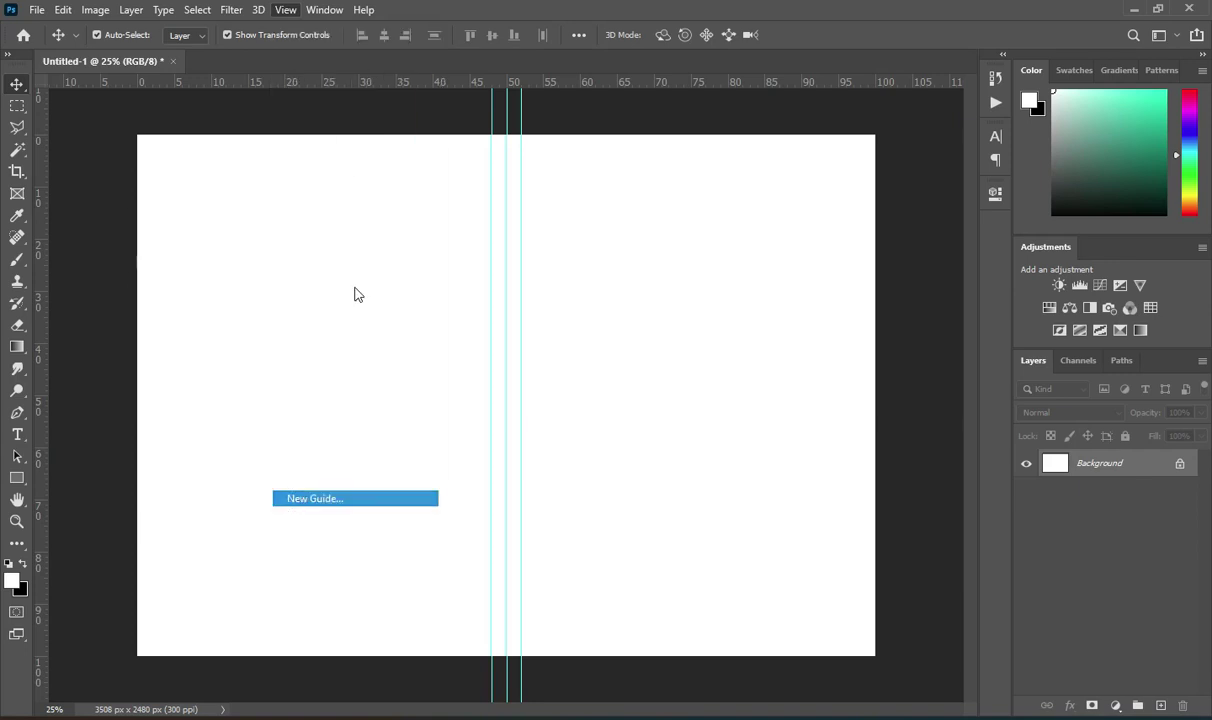
click(183, 187)
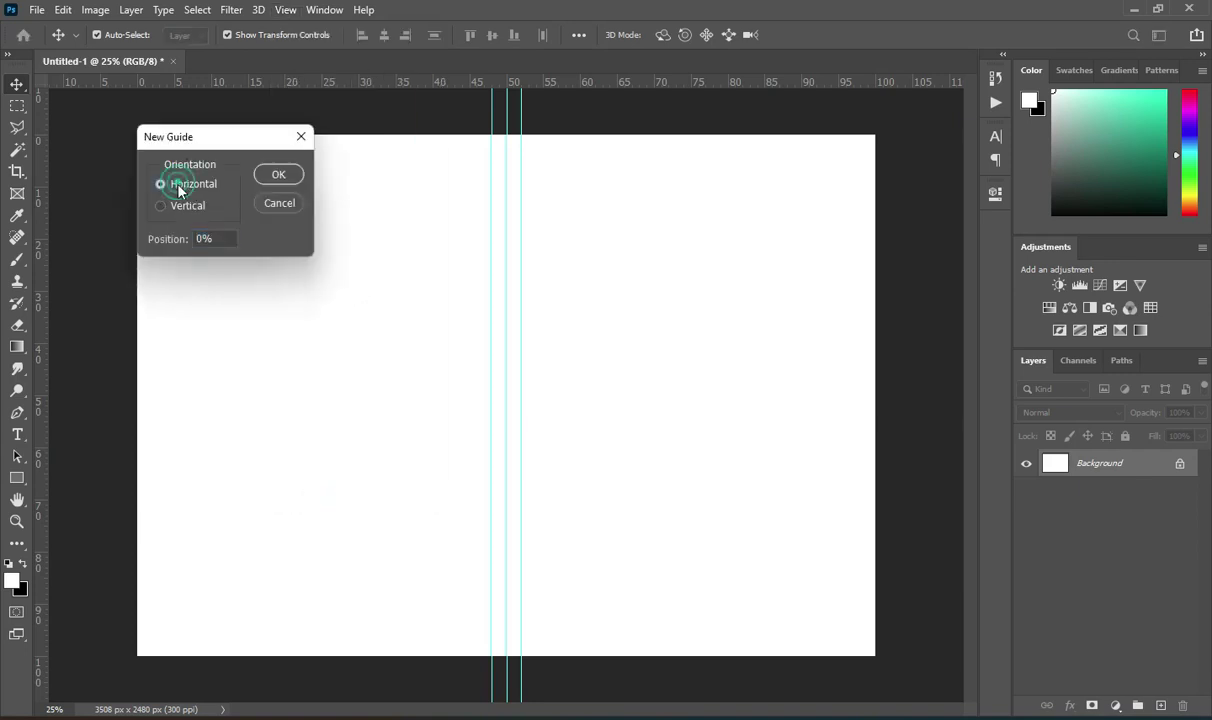
click(181, 206)
click(208, 238)
text(2)
key(Return)
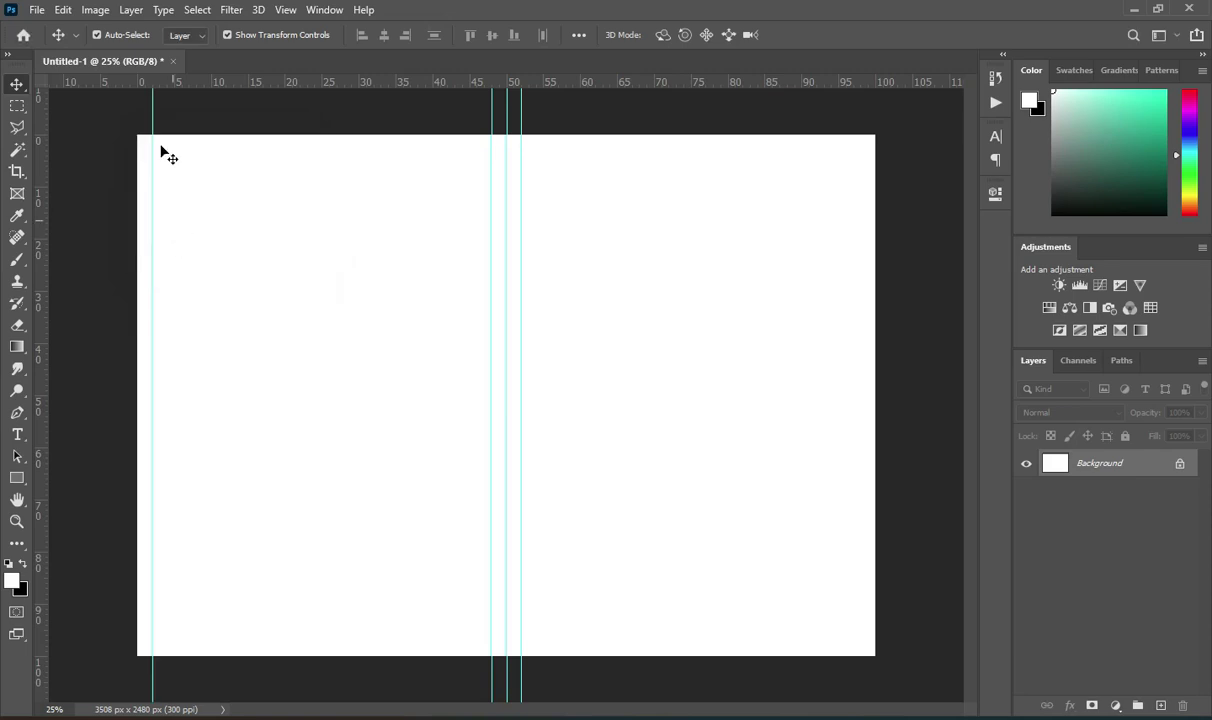
Add a vertical guide at 98% as the margin near the canvas's right edge.
click(285, 10)
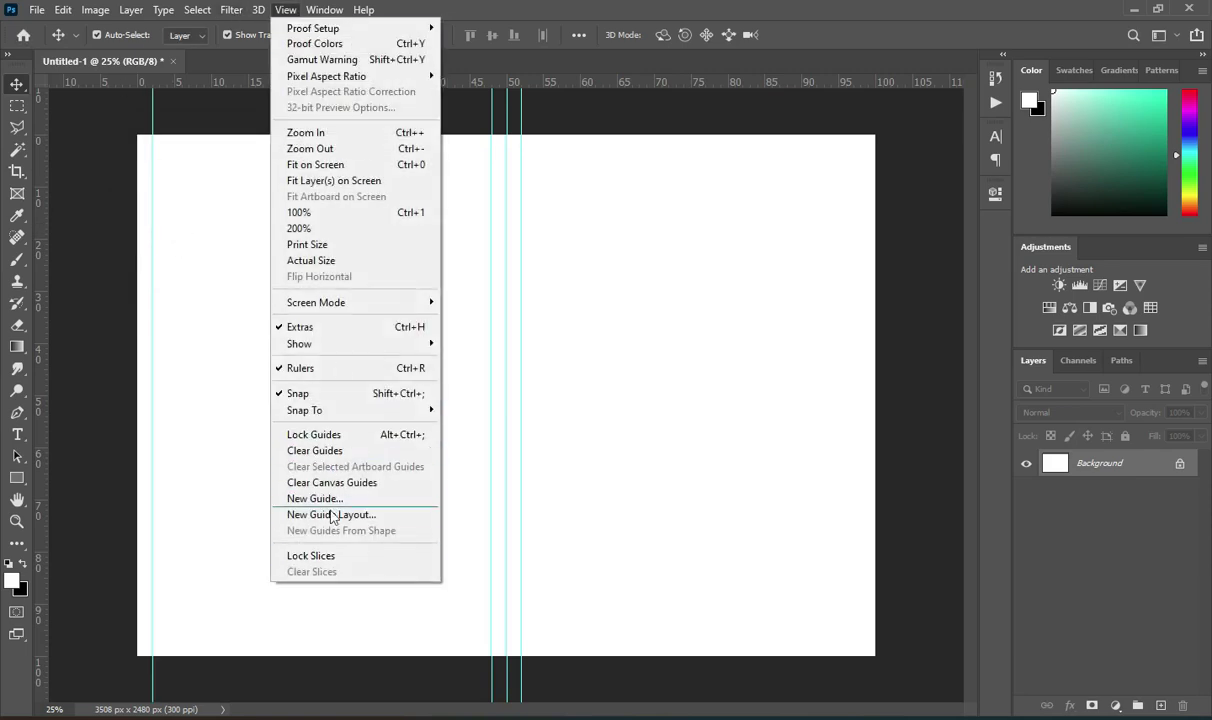
click(318, 498)
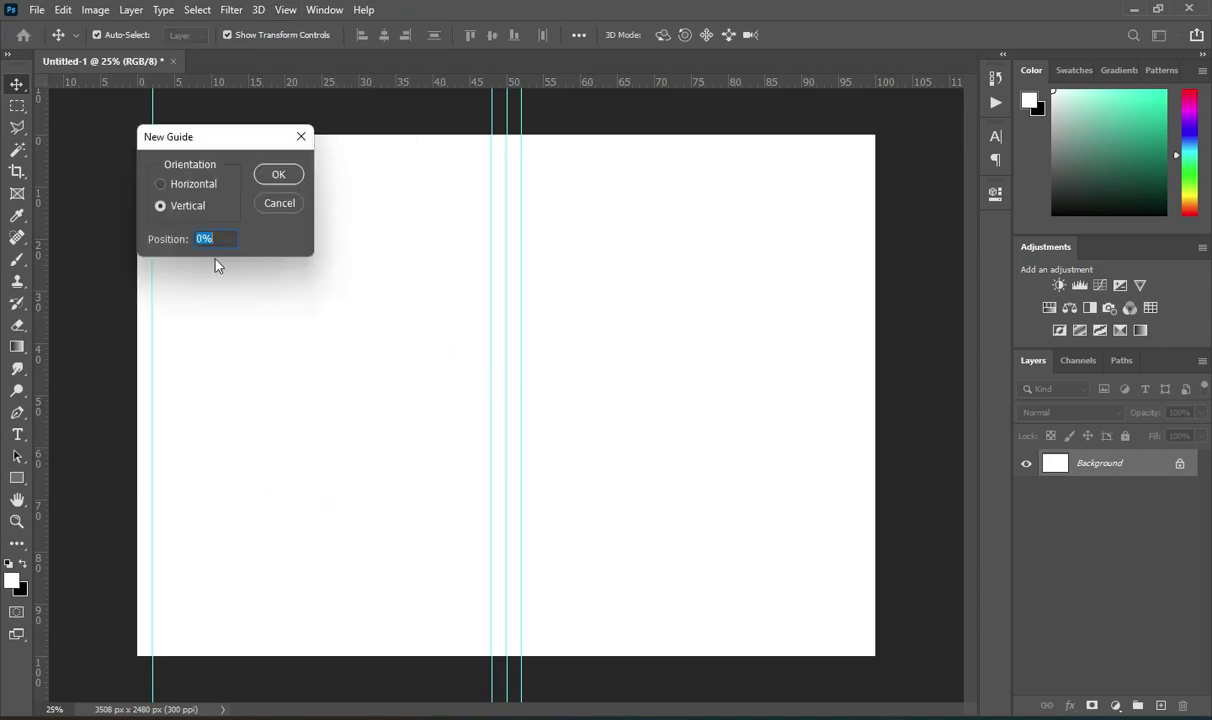
text(98)
key(Return)
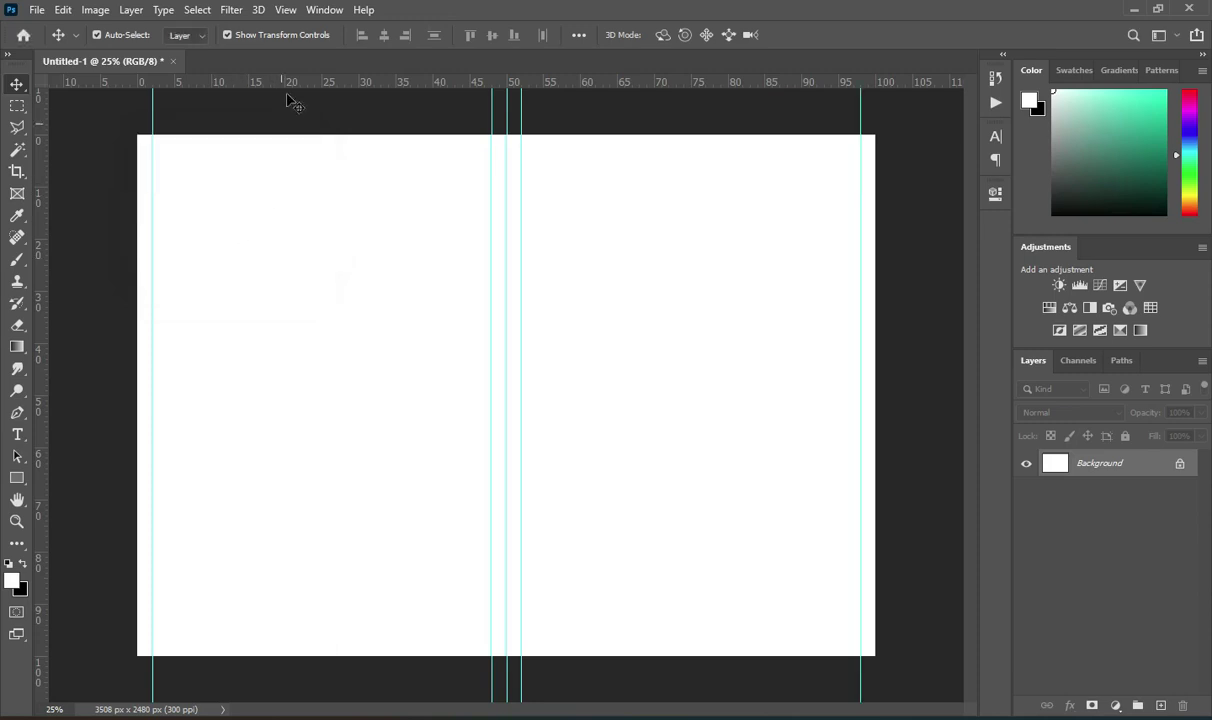
Add a horizontal guide at 98% near the canvas's bottom edge.
click(283, 12)
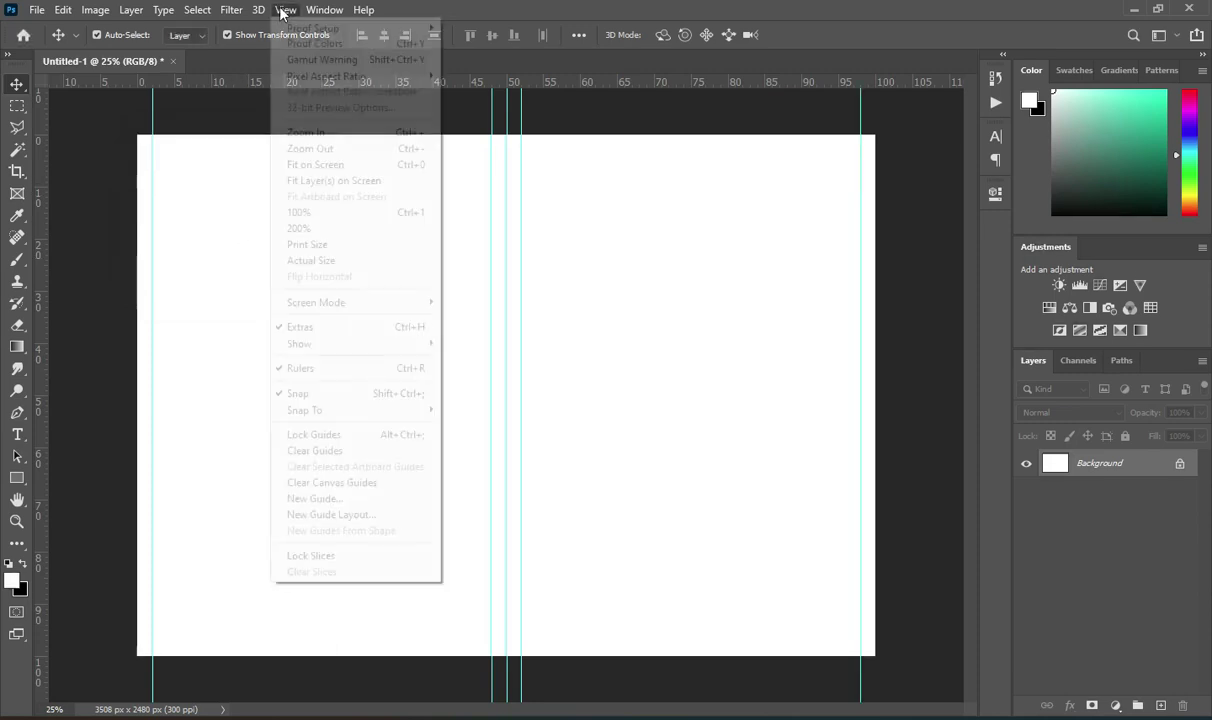
click(360, 499)
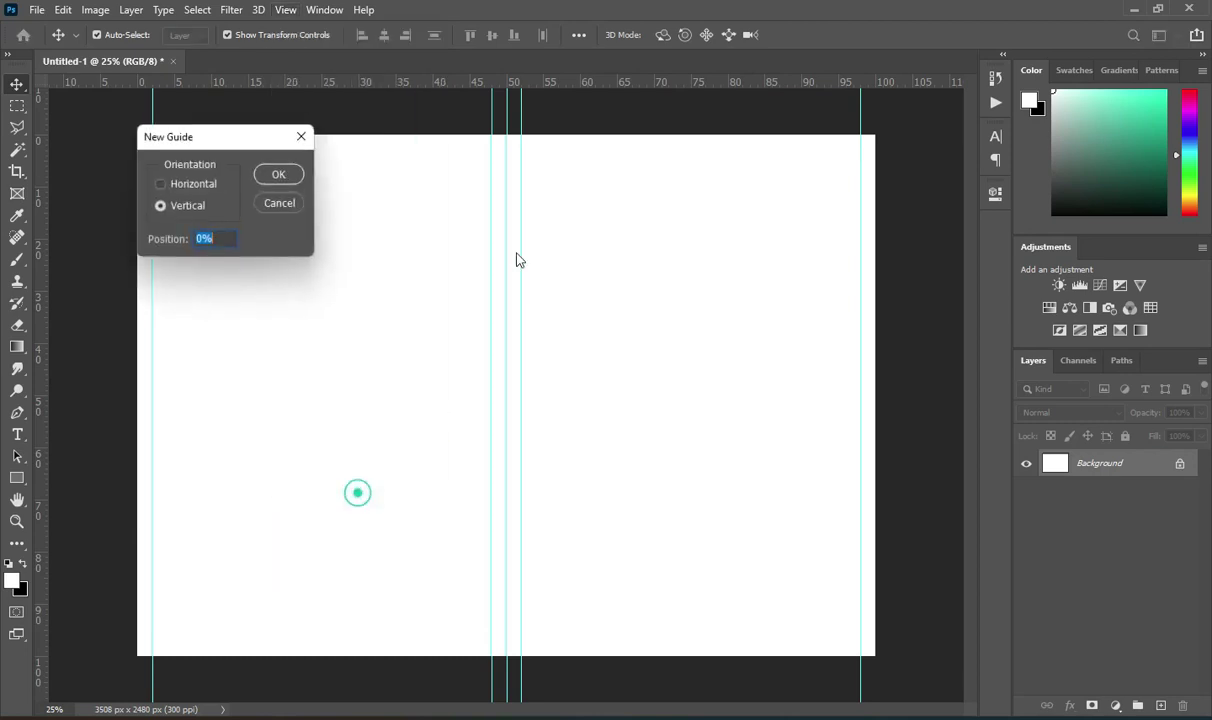
click(178, 185)
double_click(222, 241)
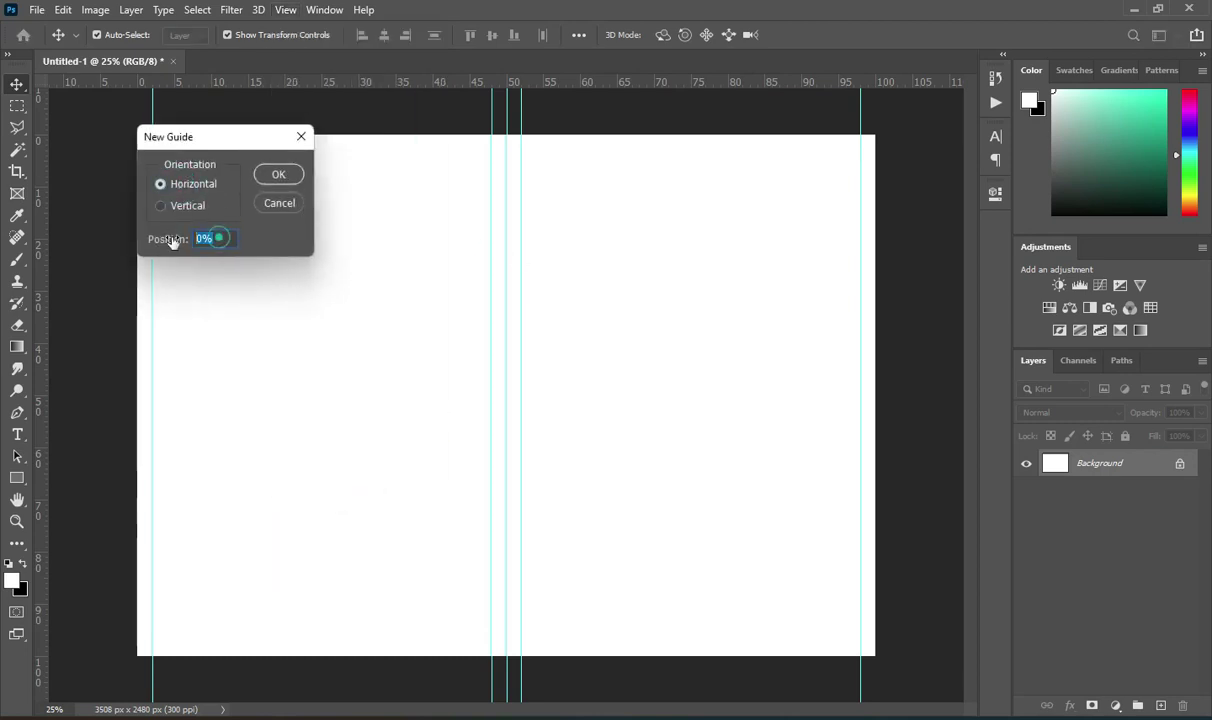
text(98)
key(Return)
Add a horizontal guide at 2% near the canvas's top edge.
click(284, 11)
click(296, 498)
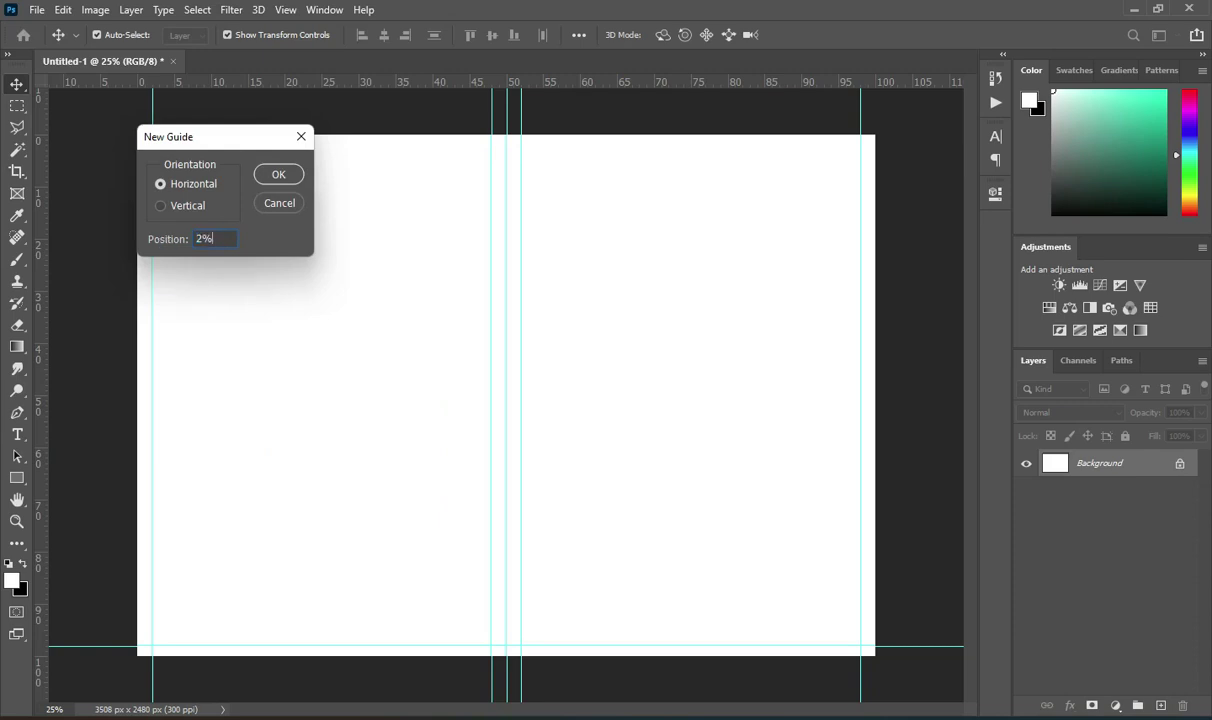
key(Return)
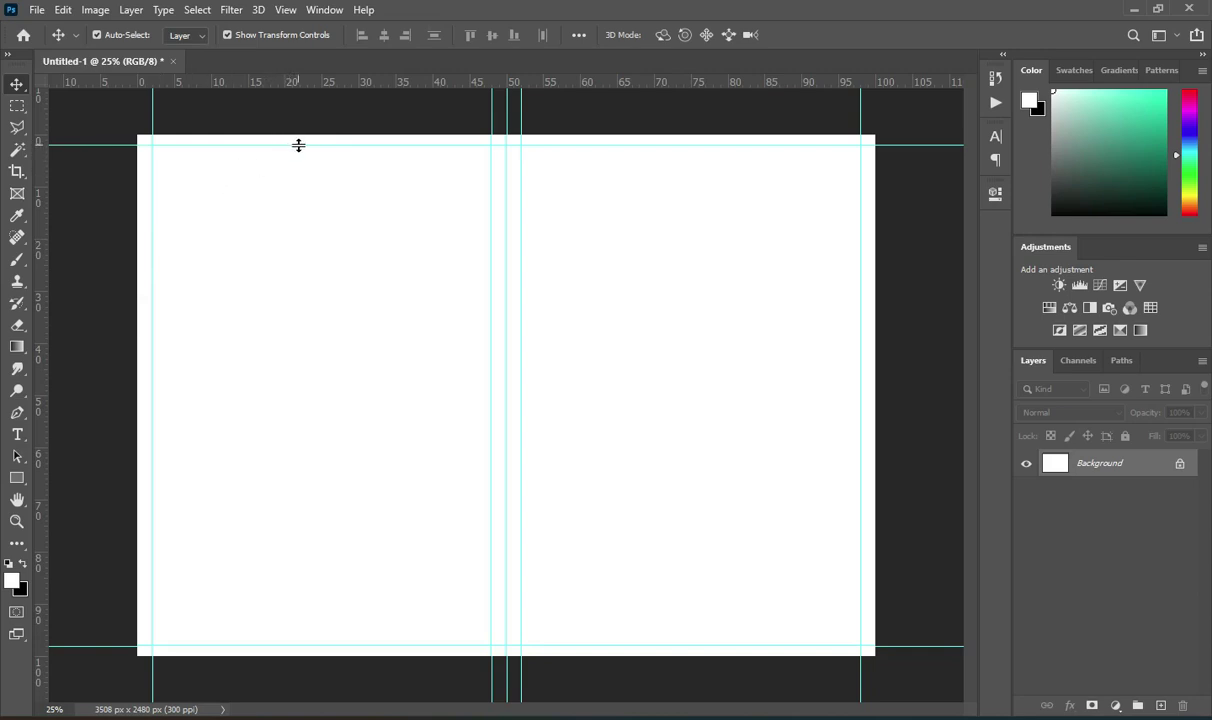
Place guides from the rulers exactly along the outer edges of the canvas.
drag(328, 86, 310, 135)
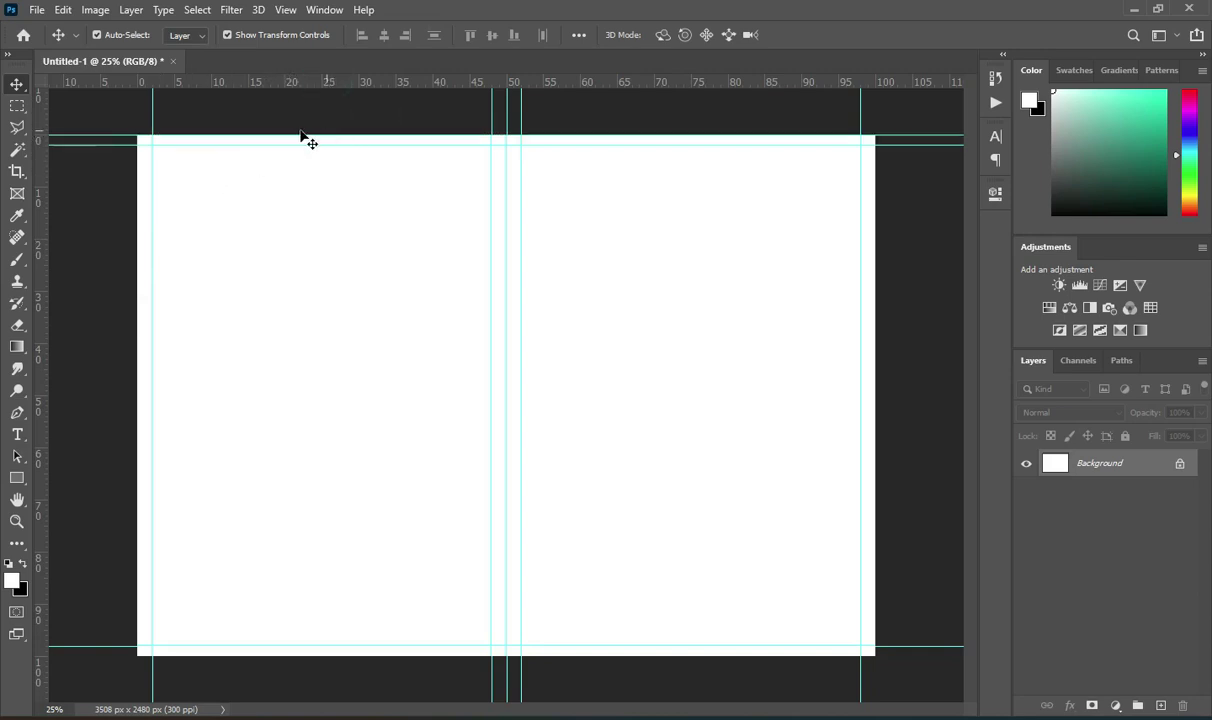
drag(46, 238, 875, 262)
drag(628, 84, 628, 657)
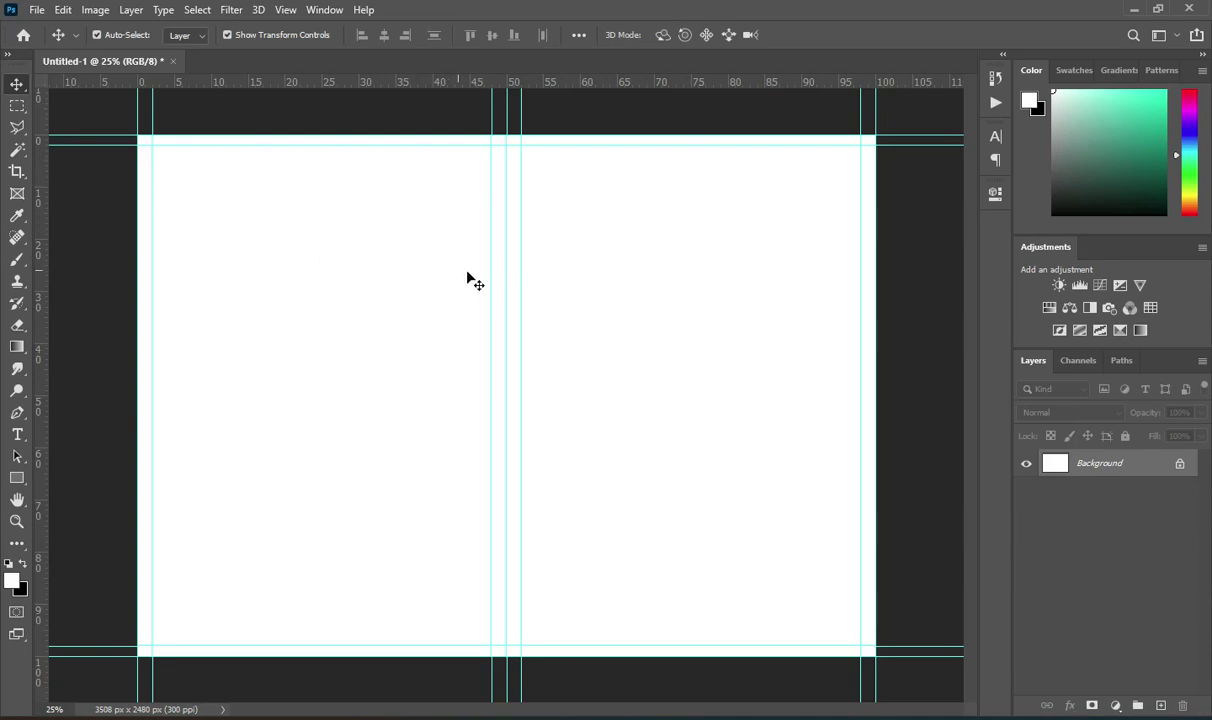
Place inner margin guides from the rulers: vertical at about 4%, 46%, 54% and 96%, horizontal at about 5% and 95%.
drag(45, 220, 168, 220)
drag(44, 240, 477, 266)
drag(38, 279, 535, 274)
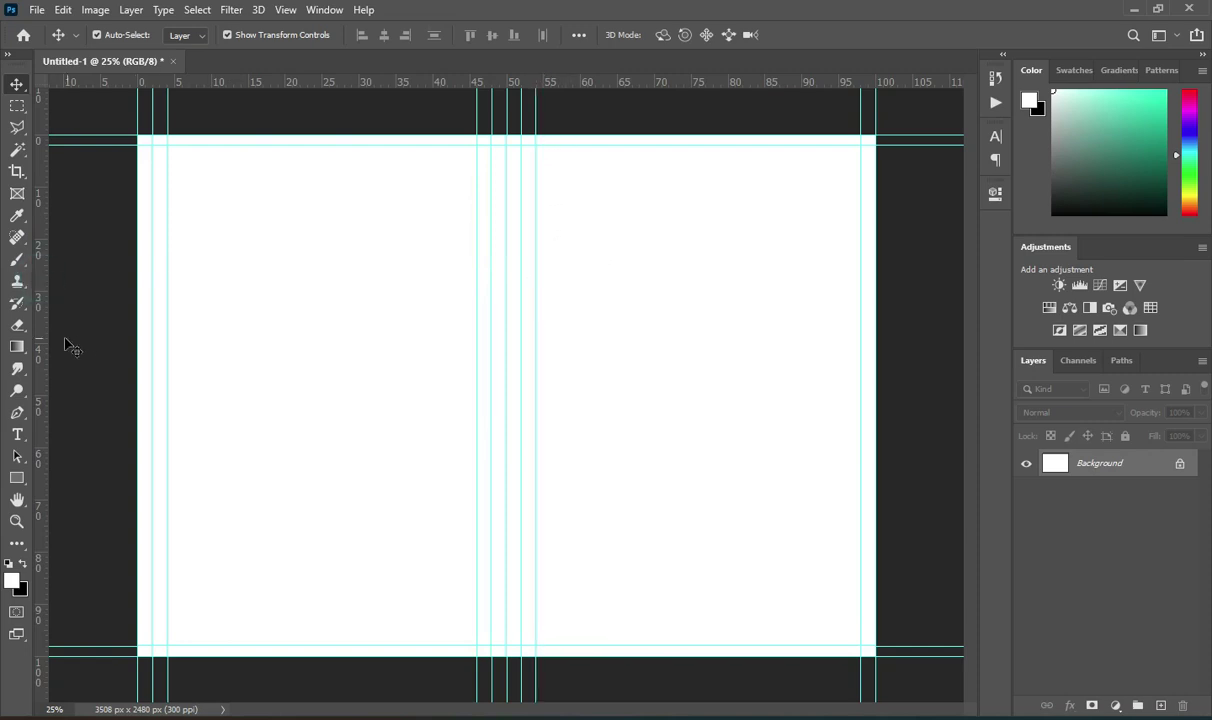
drag(43, 325, 844, 338)
drag(615, 82, 652, 158)
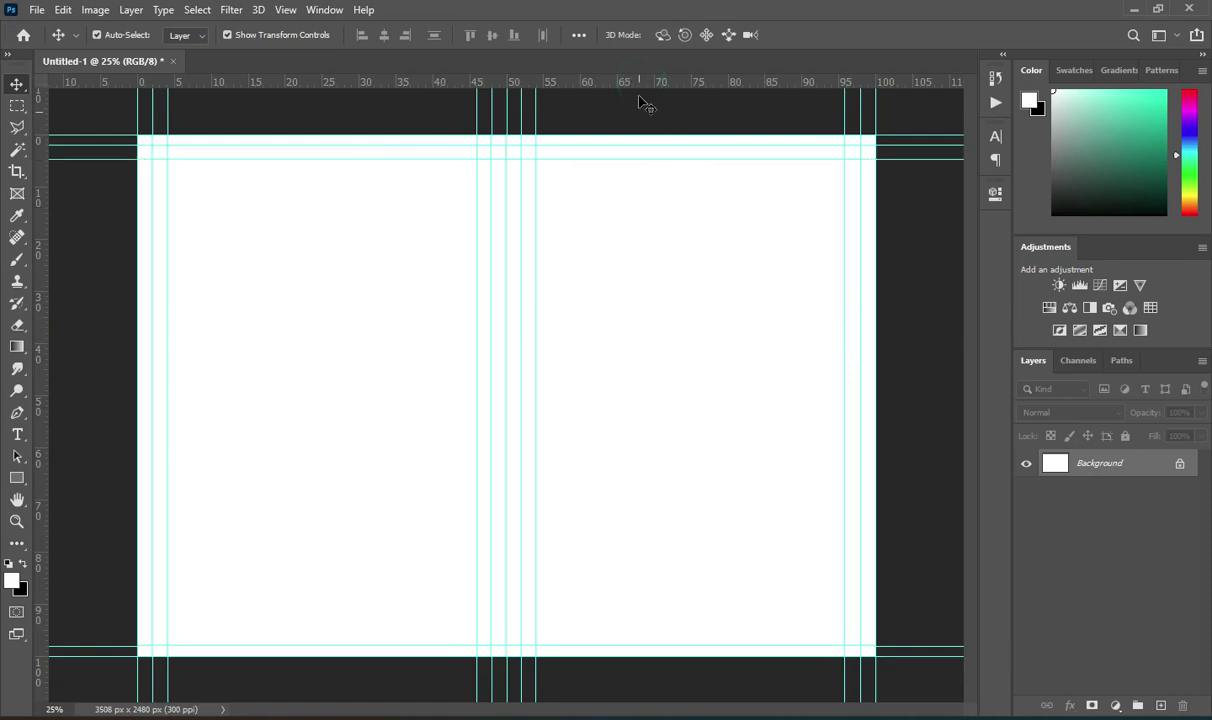
drag(607, 85, 580, 631)
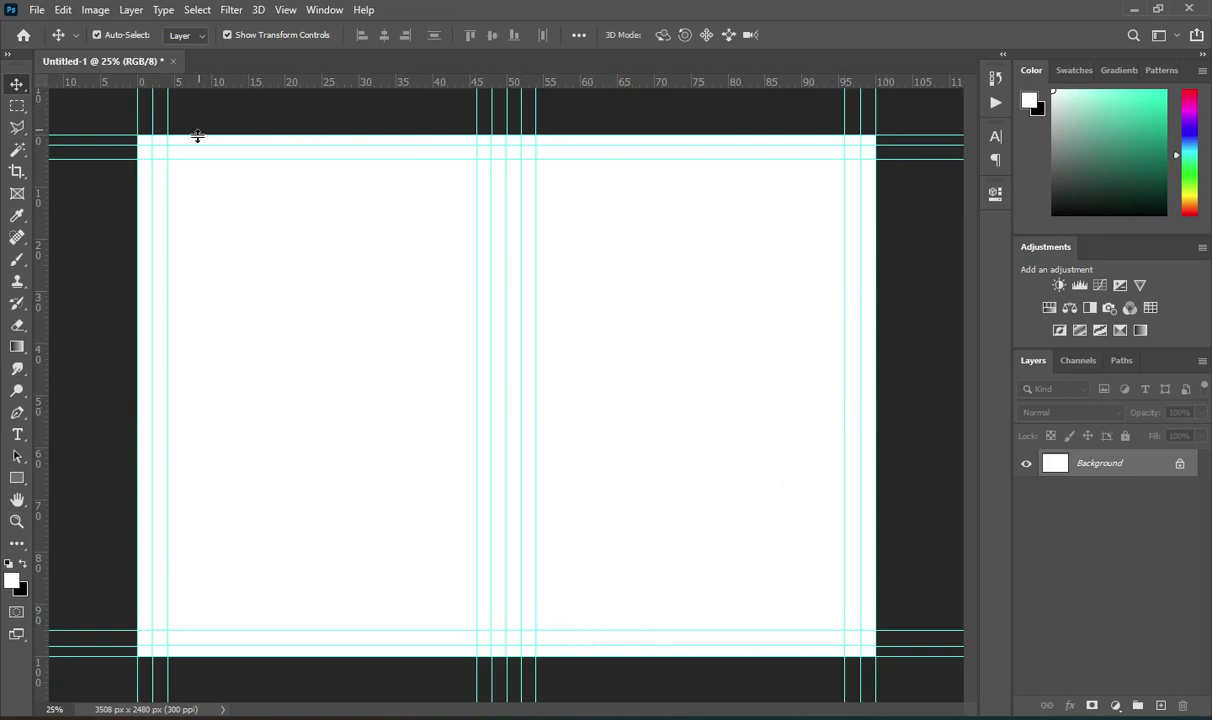
Draw a white 1754 x 2480 px rectangle shape covering the right half of the canvas from the centre guide.
click(17, 478)
click(60, 481)
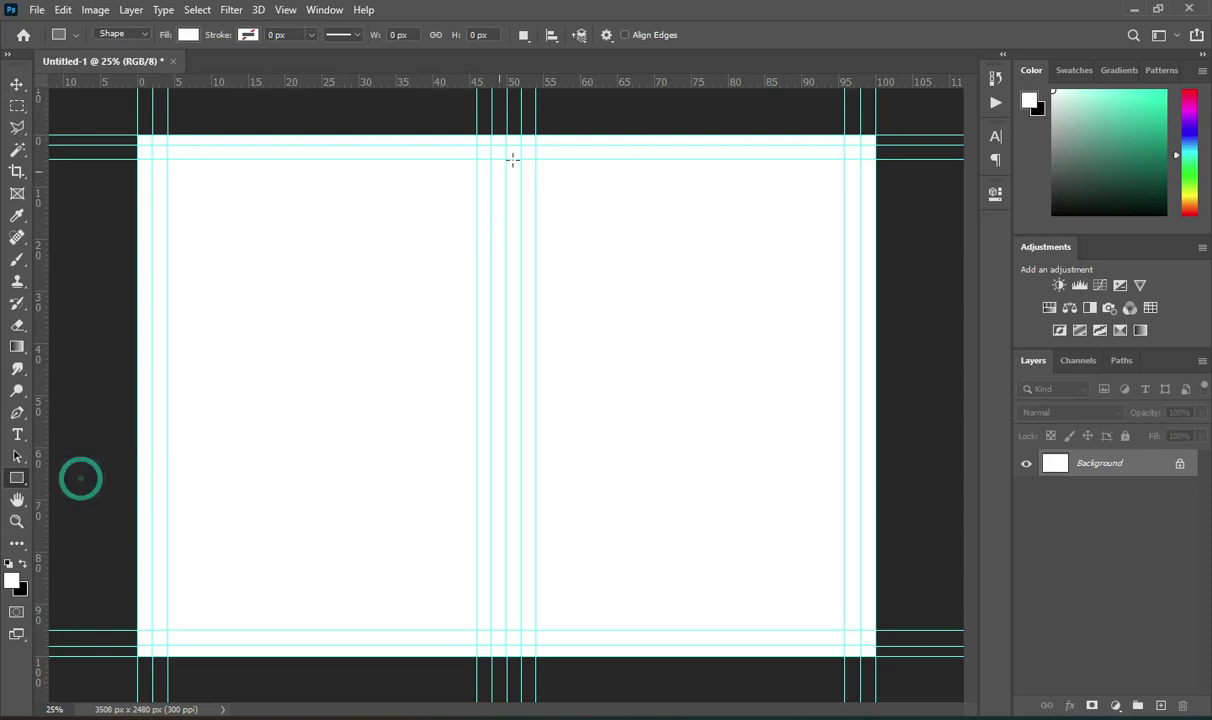
drag(507, 131, 880, 656)
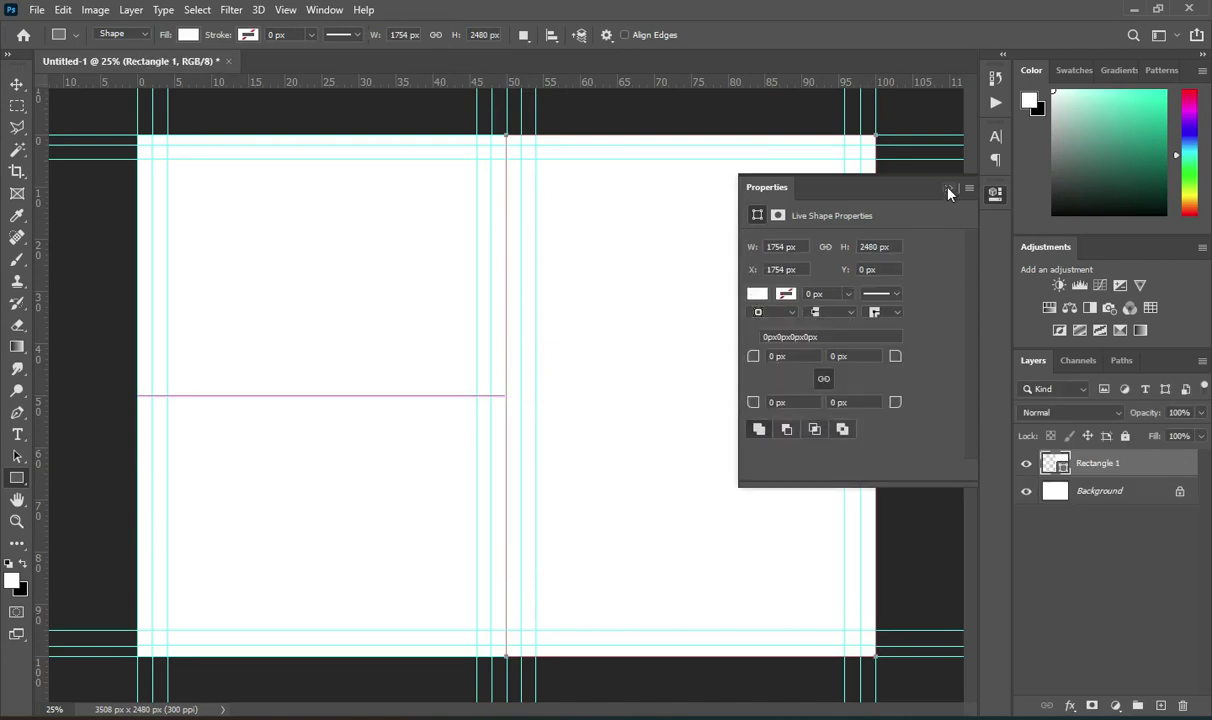
click(947, 186)
Place the photo _MGL7369-1 from the Wedding jotter cover folder and move it onto the front cover, aligning its left edge with the 54% guide.
click(16, 84)
key(alt+Tab)
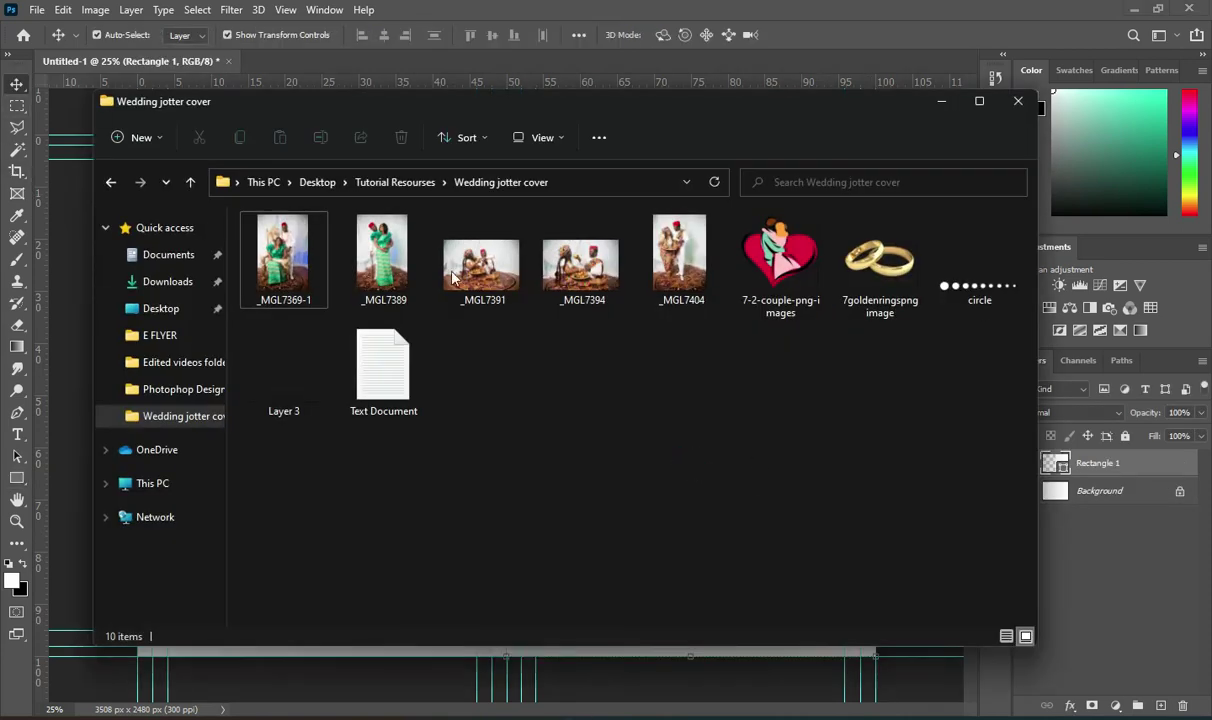
click(284, 258)
drag(284, 258, 600, 350)
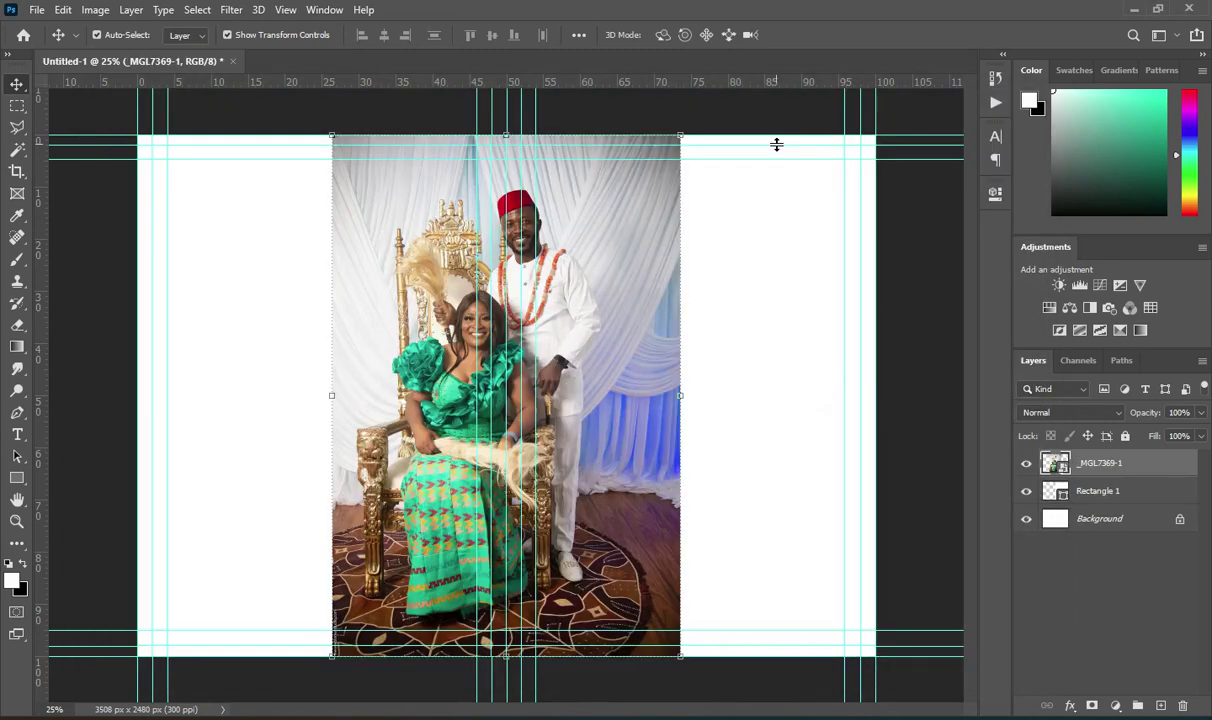
drag(617, 284, 808, 302)
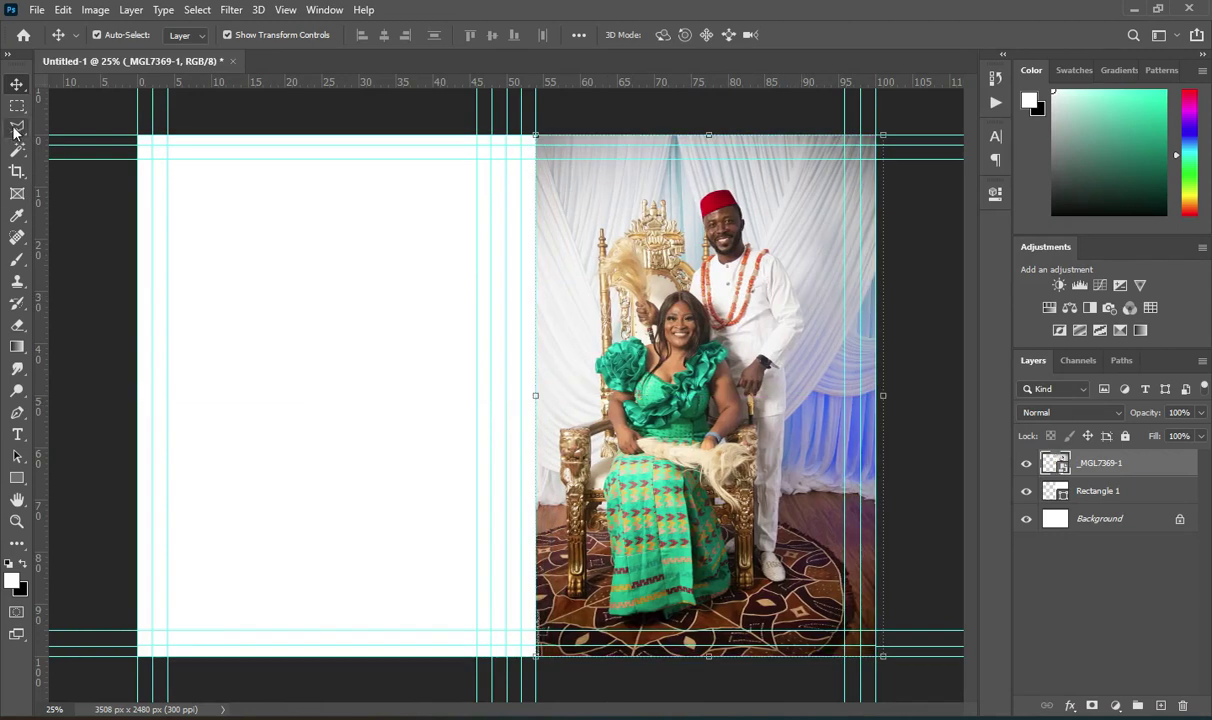
Rasterize the placed _MGL7369-1 photo layer.
key(l)
scroll(998, 422, up, 1)
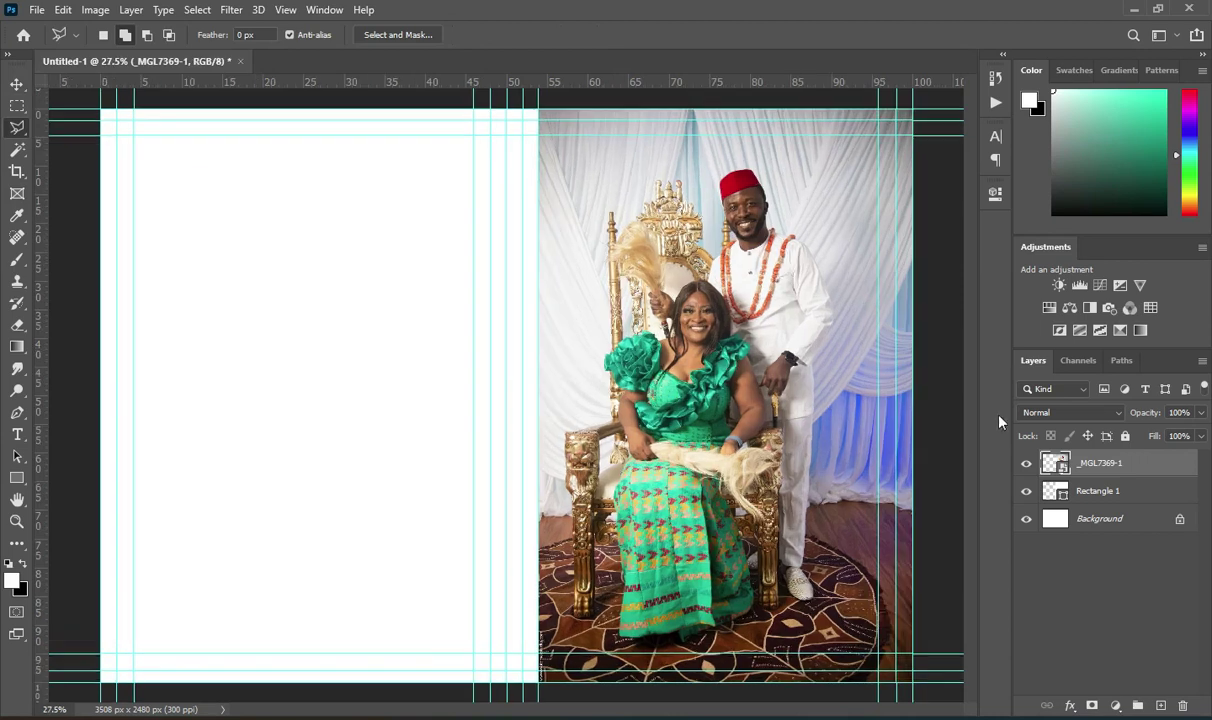
right_click(1098, 466)
click(855, 285)
Select the curtain backdrop with the Polygonal Lasso, tracing around the throne and couple and enclosing the photo's upper area above the floor.
scroll(538, 493, up, 2)
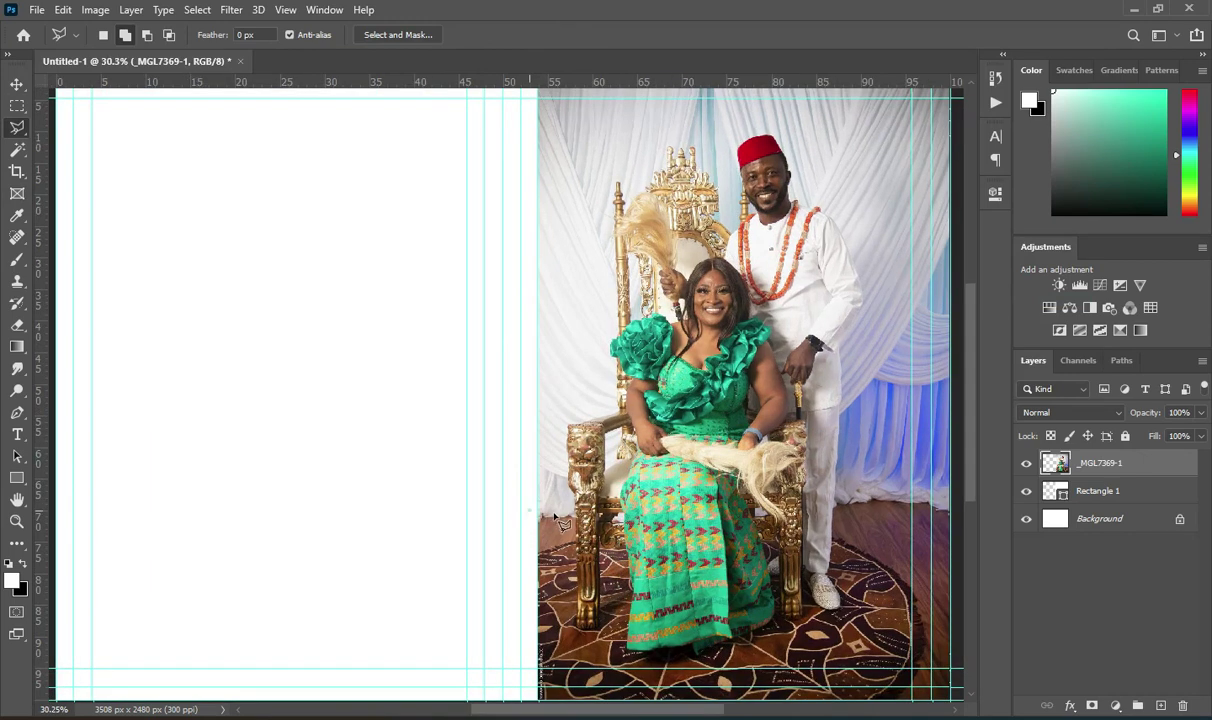
click(567, 500)
click(565, 436)
click(563, 416)
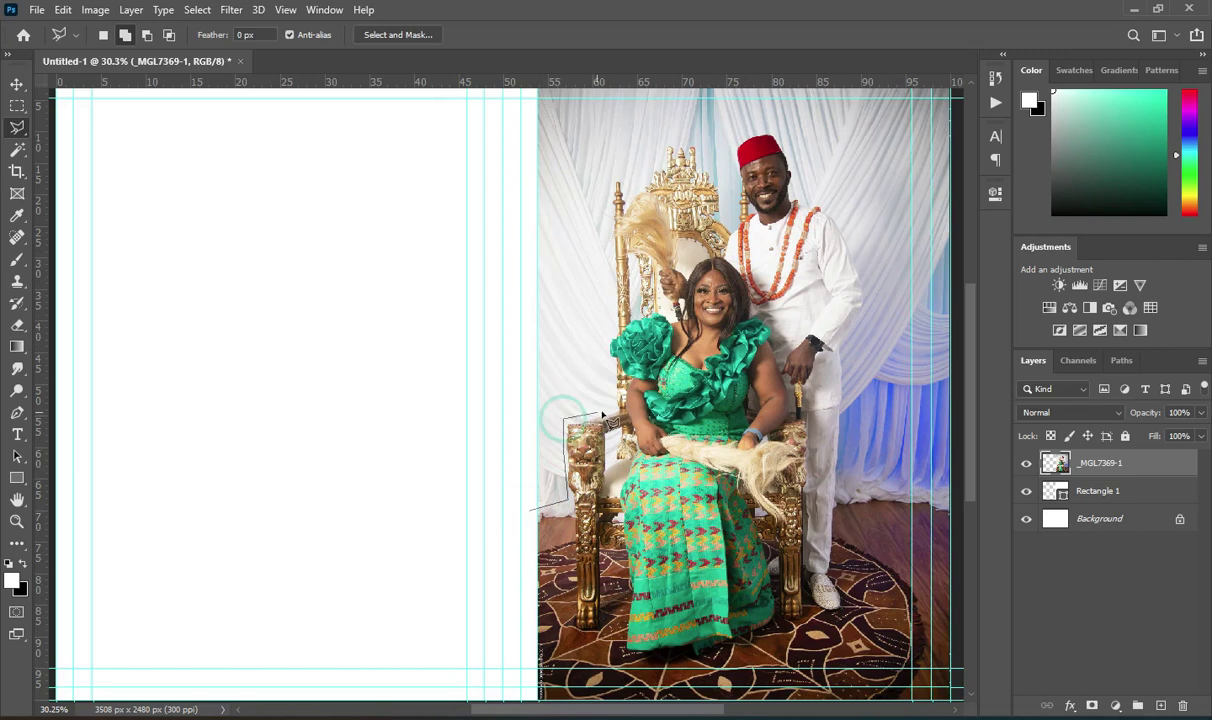
click(611, 360)
click(606, 336)
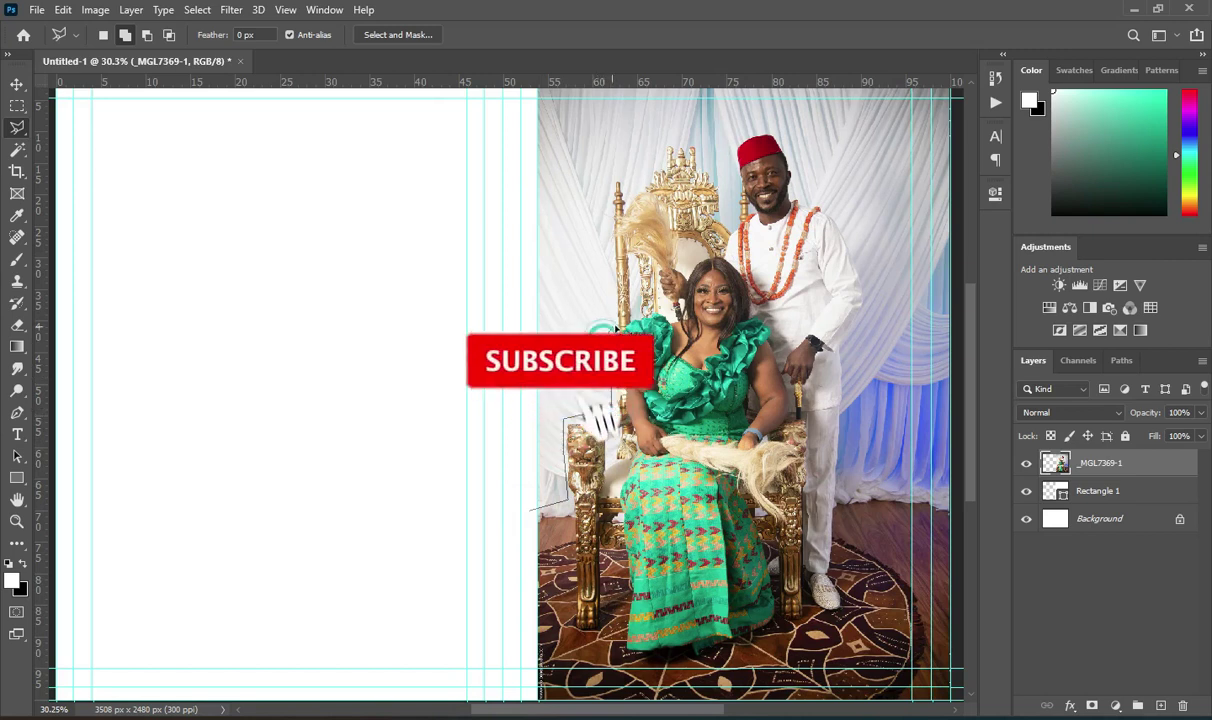
click(604, 210)
click(615, 176)
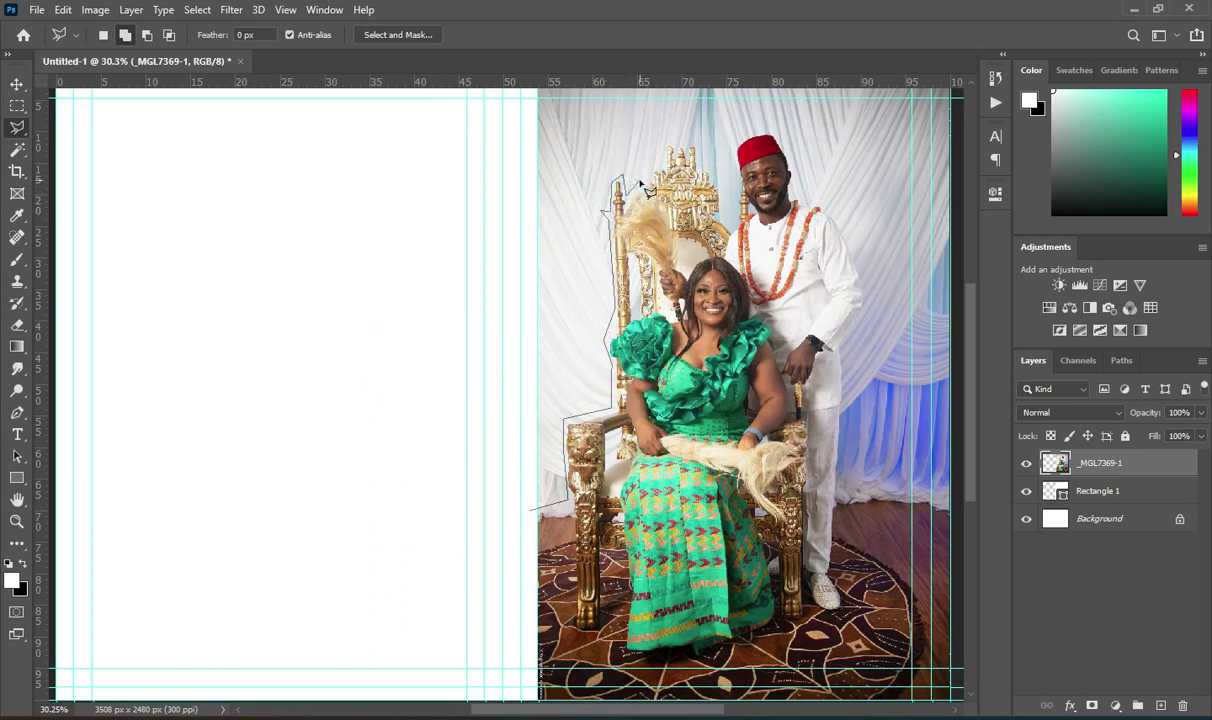
click(649, 156)
click(673, 140)
click(696, 140)
click(712, 164)
click(729, 217)
click(733, 210)
click(735, 145)
click(758, 130)
click(802, 200)
click(840, 225)
click(868, 300)
click(846, 343)
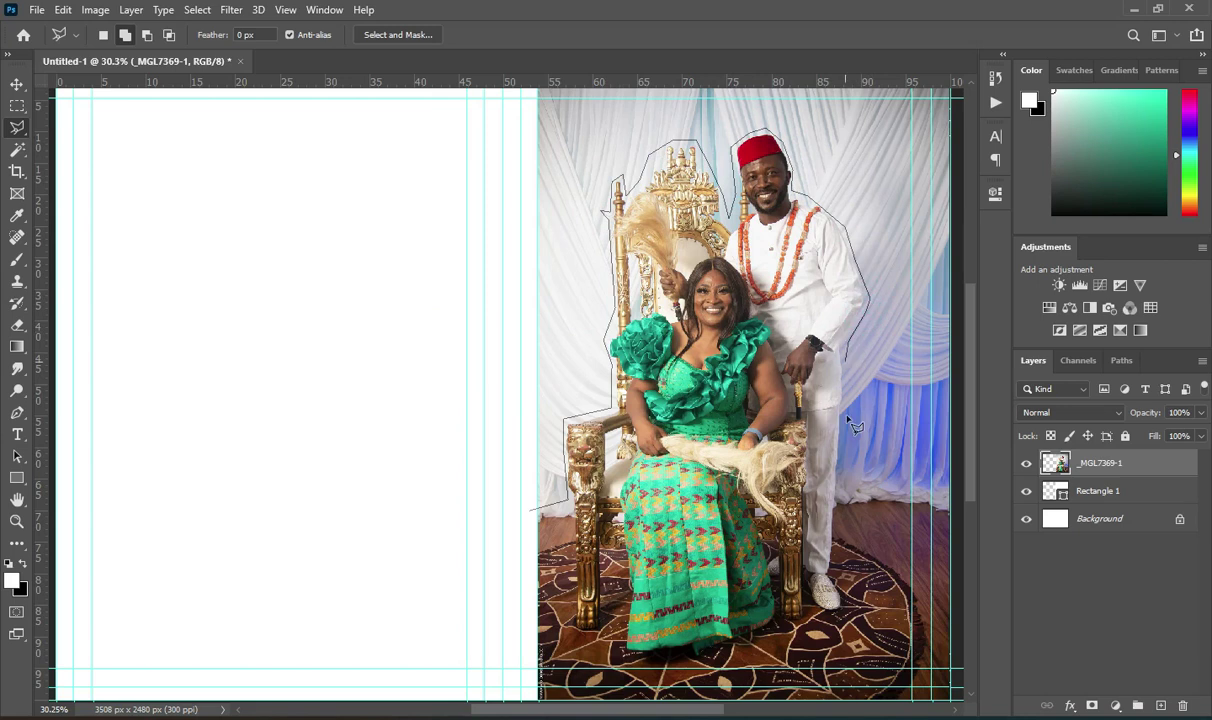
click(951, 516)
key(ctrl+minus)
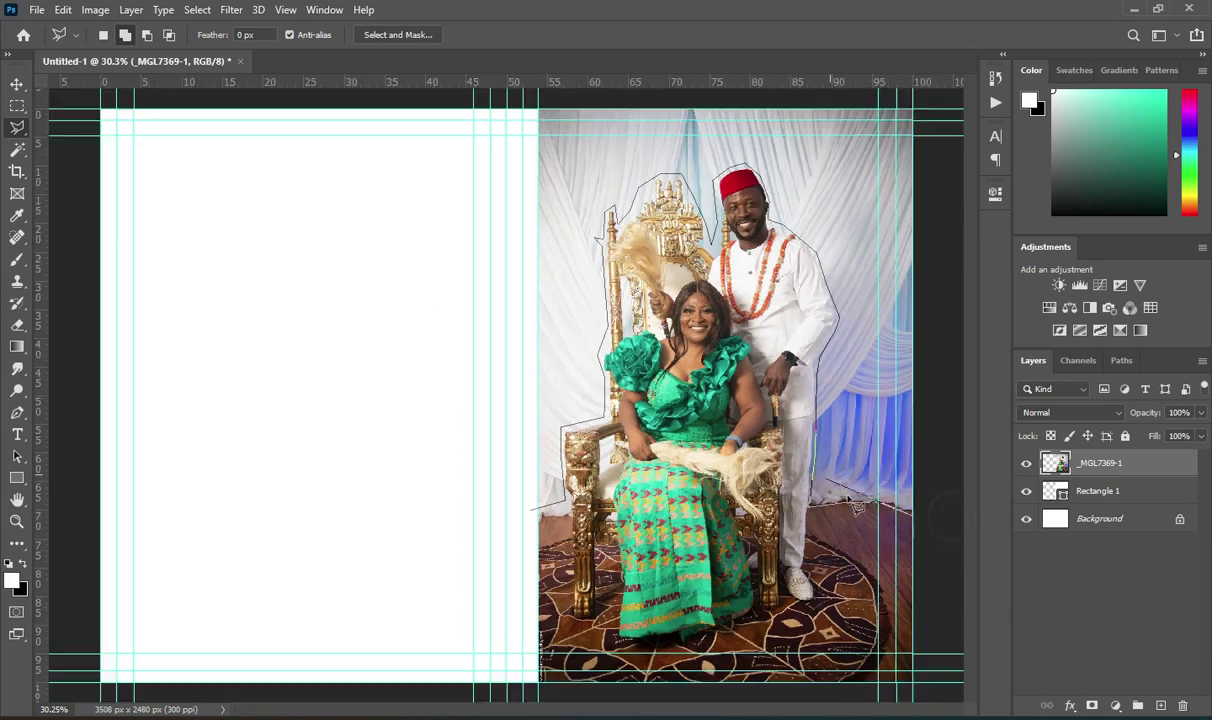
click(931, 506)
click(941, 357)
click(935, 172)
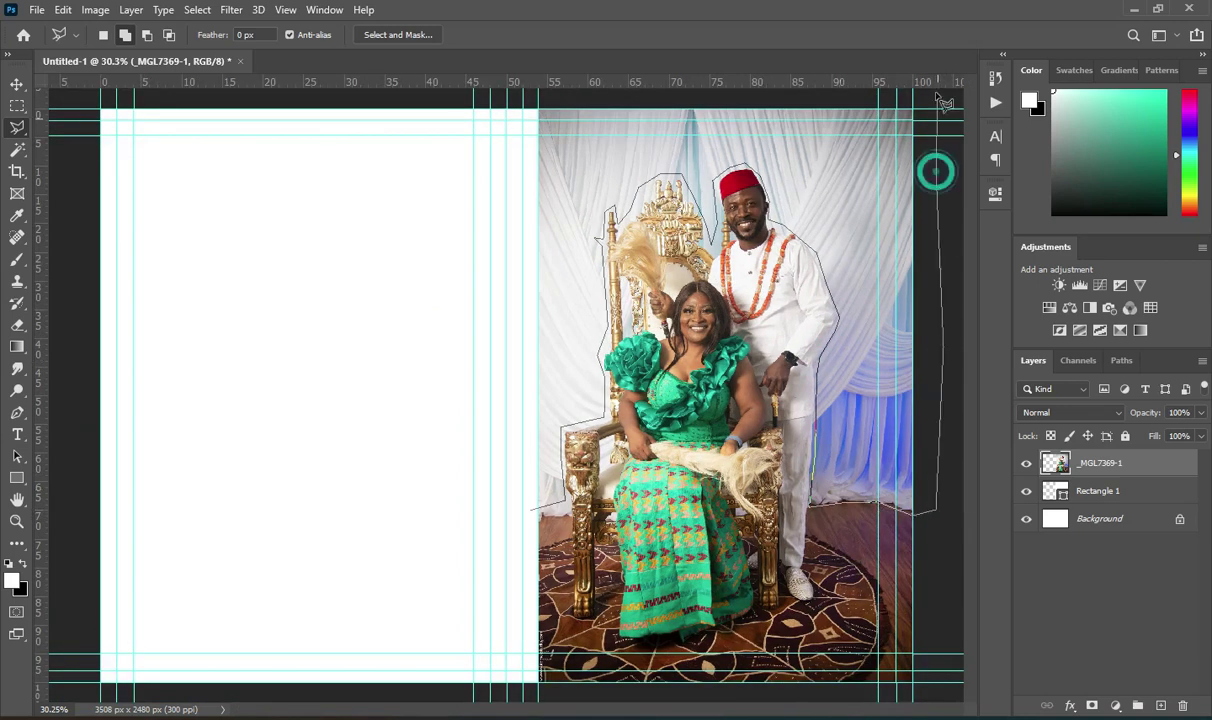
click(933, 90)
click(762, 97)
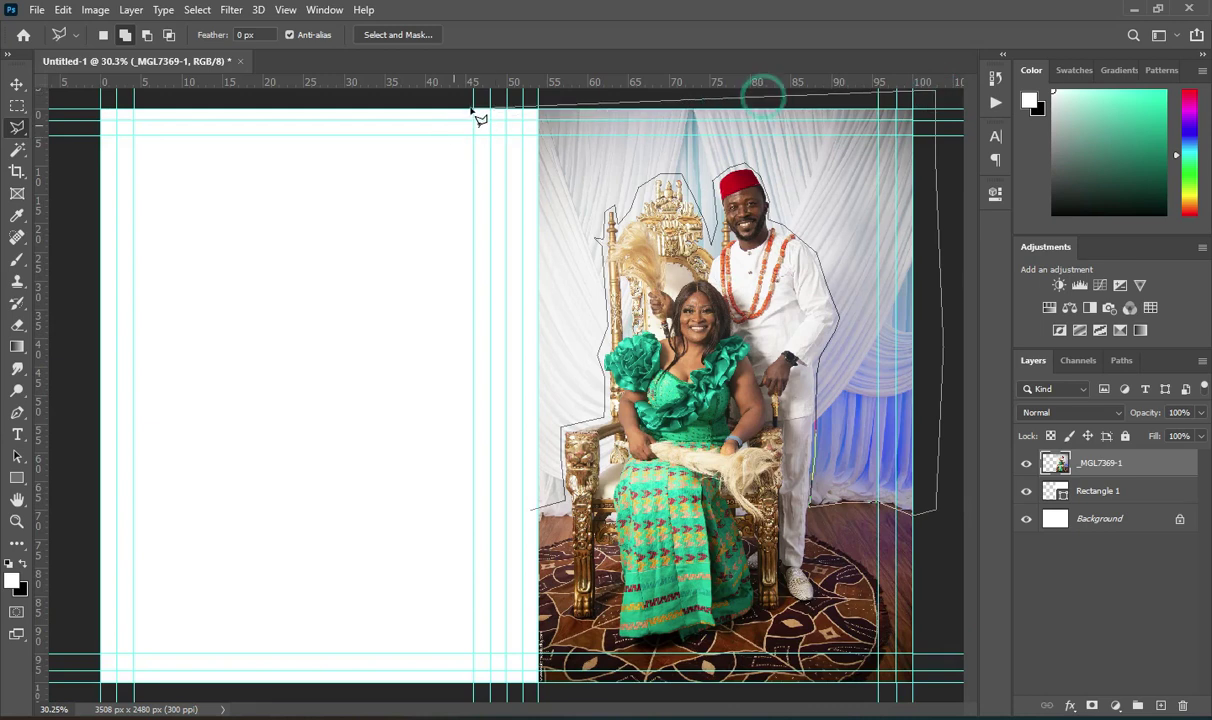
click(504, 101)
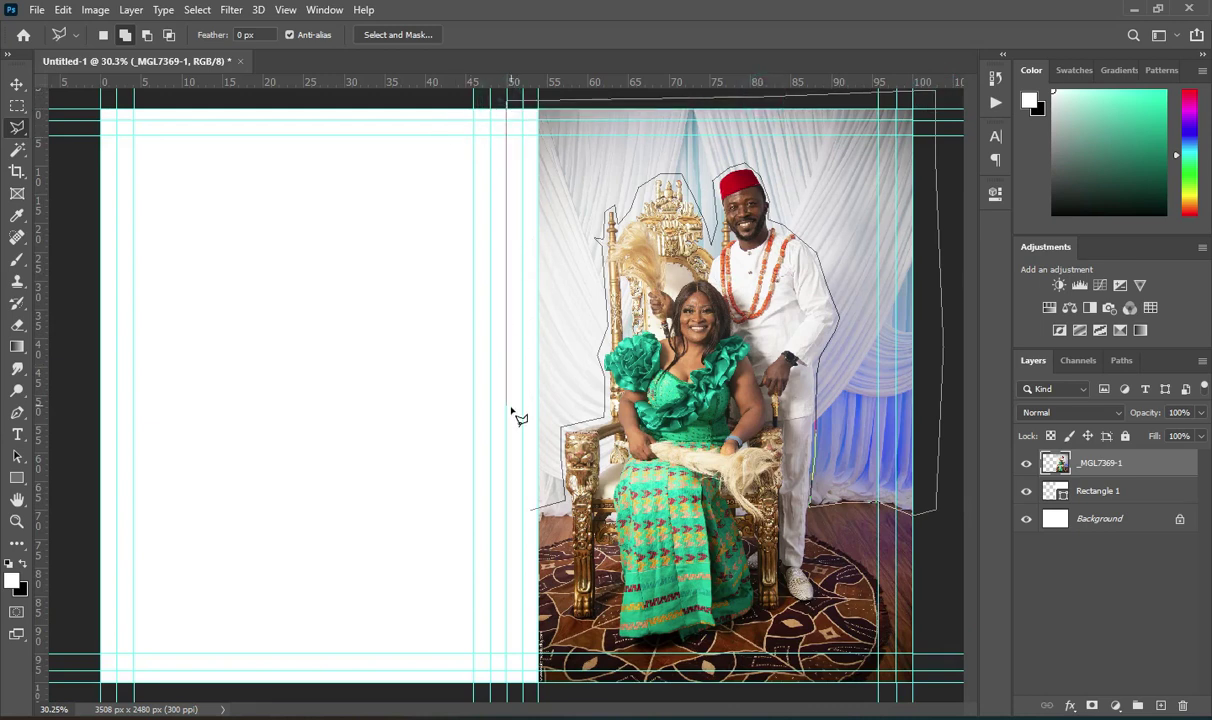
click(512, 453)
double_click(528, 520)
scroll(535, 515, down, 1)
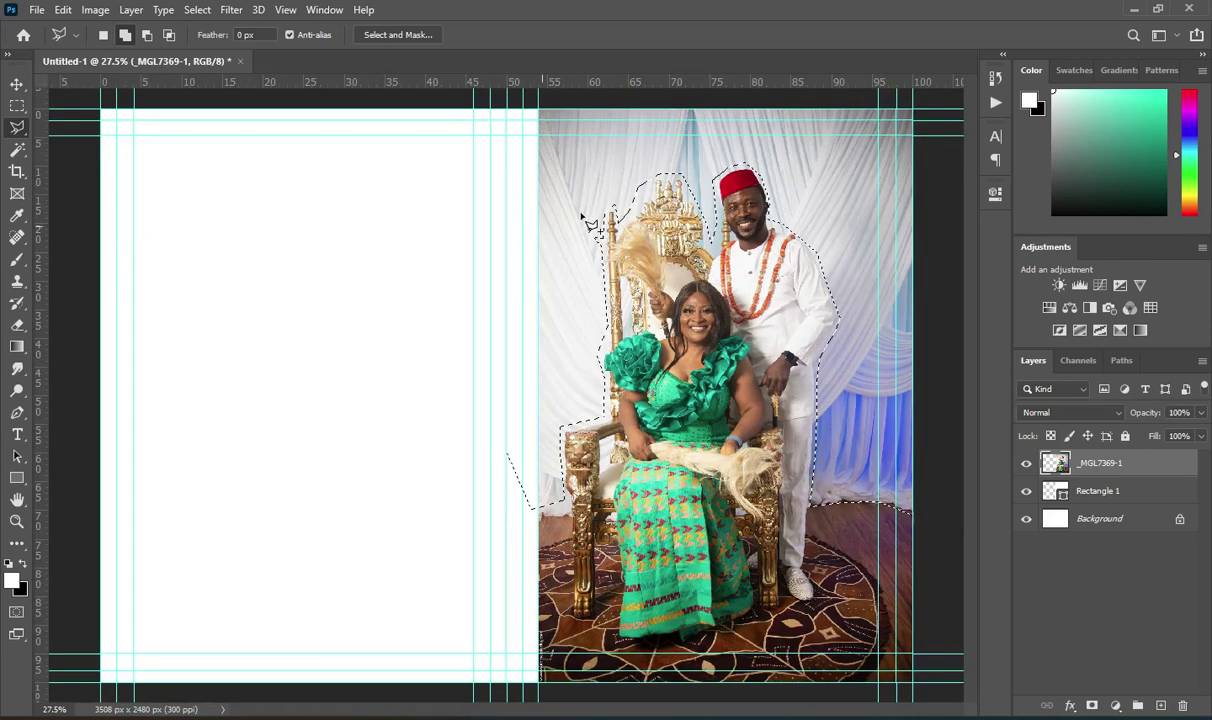
Copy the selected curtain backdrop to a new layer with Layer Via Copy.
right_click(604, 158)
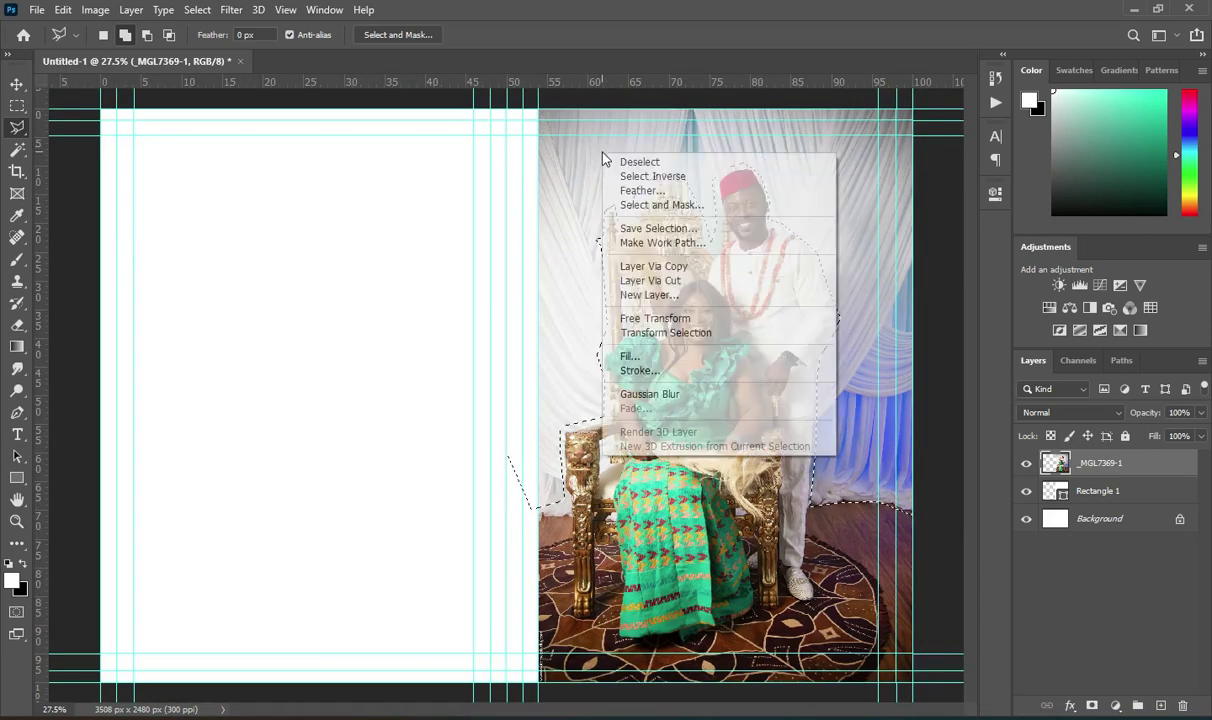
click(666, 268)
key(v)
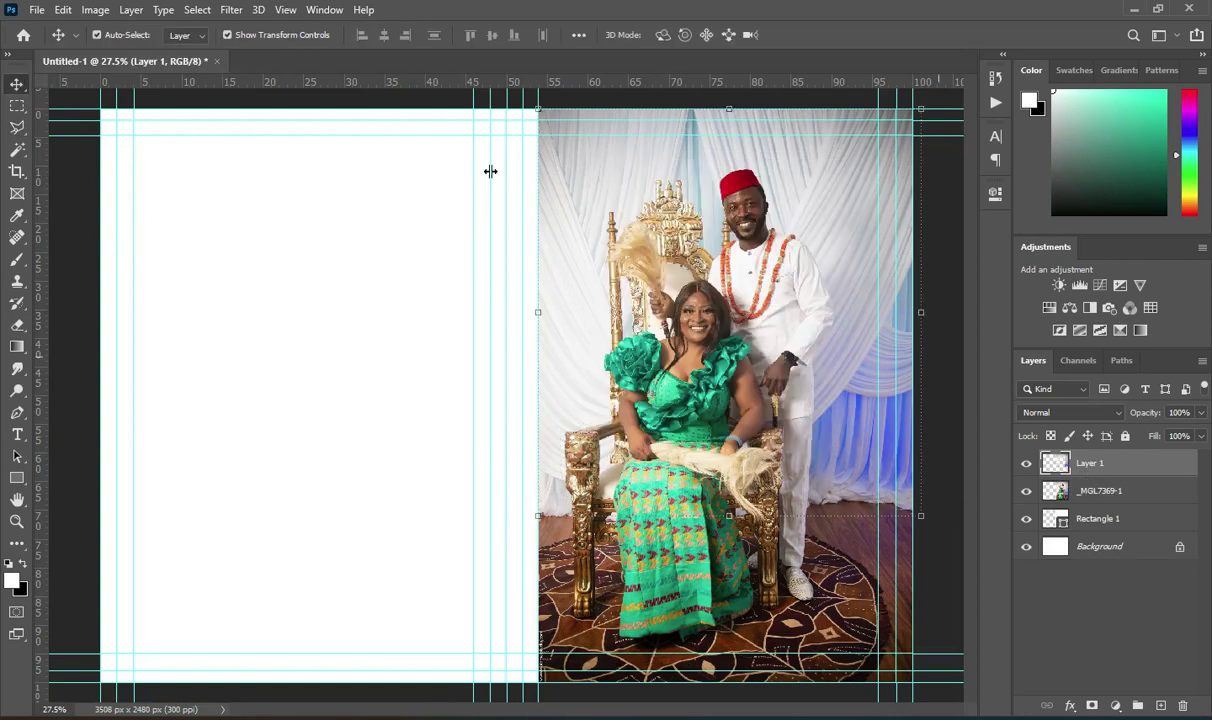
Soften the curtain folds on the copied backdrop layer with a Gaussian Blur, reducing the preset radius slightly.
click(244, 10)
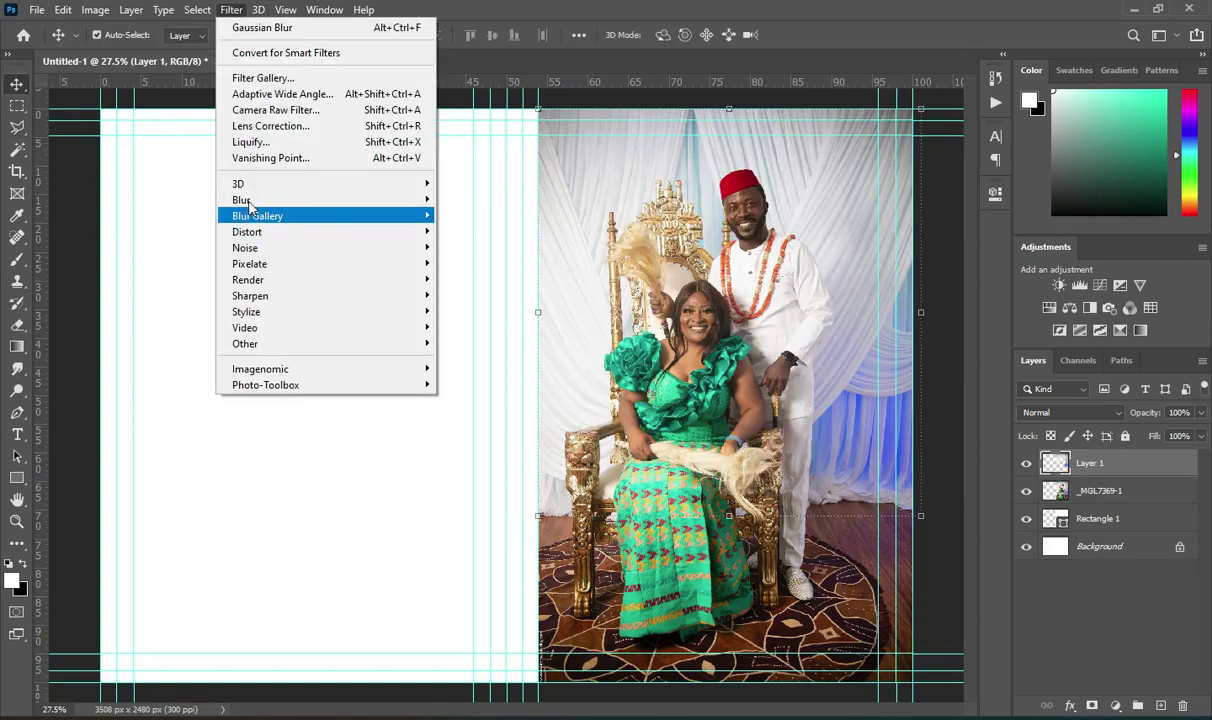
mouse_move(254, 202)
click(482, 263)
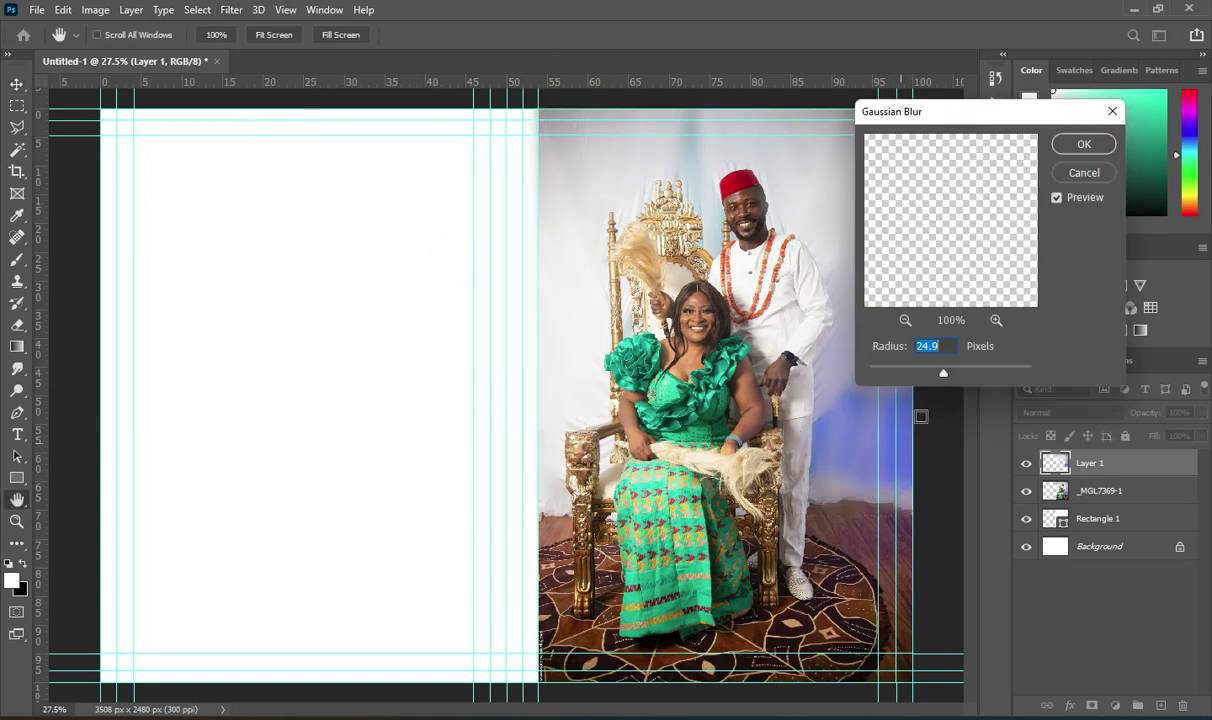
mouse_move(943, 375)
mouse_down()
mouse_move(917, 373)
mouse_move(940, 377)
mouse_up()
click(1090, 146)
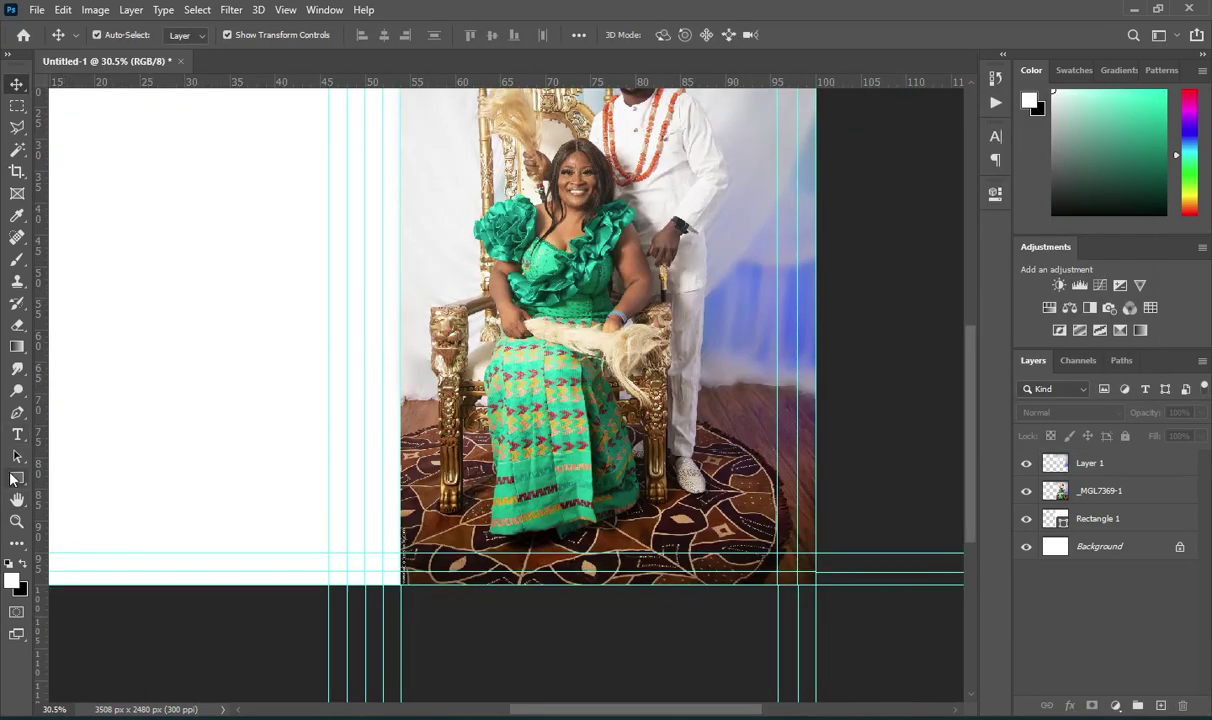
Draw a white 1754 x 954 px rectangle shape across the lower part of the front cover, from the centre guide to the bottom right corner.
click(17, 478)
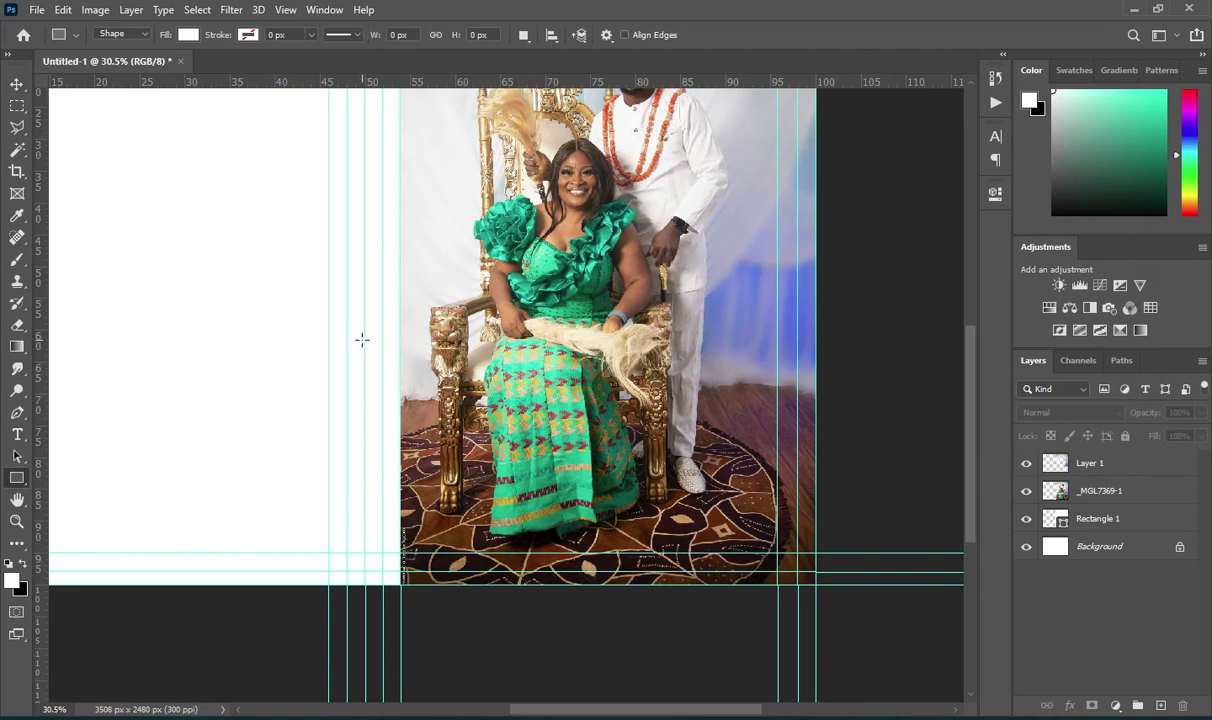
drag(364, 340, 818, 586)
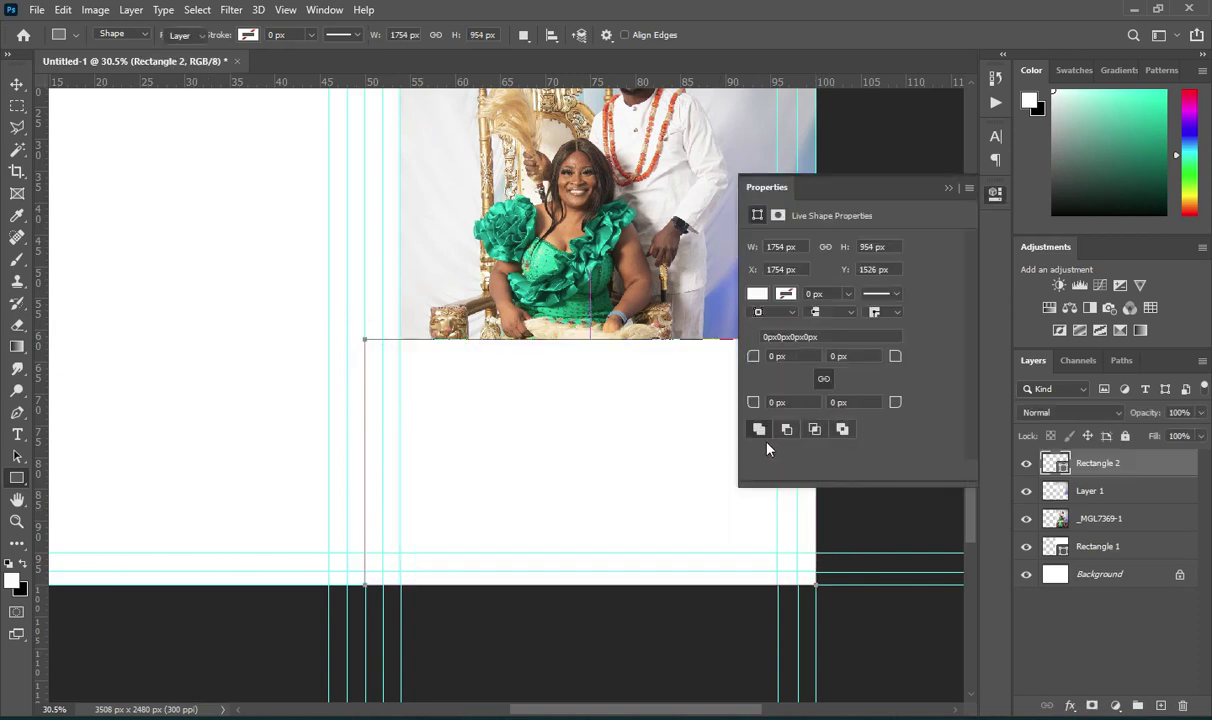
key(v)
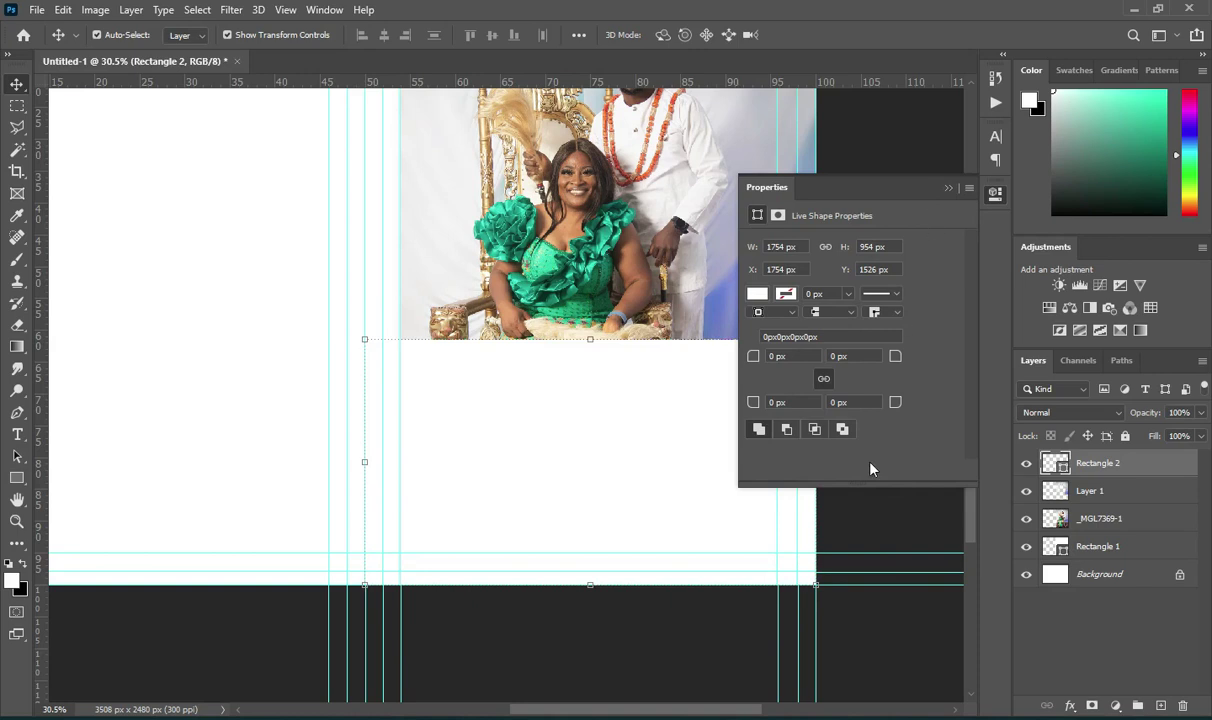
Switch to the Text Document in Notepad, copy the colour code 70fadc and minimise the window.
click(822, 716)
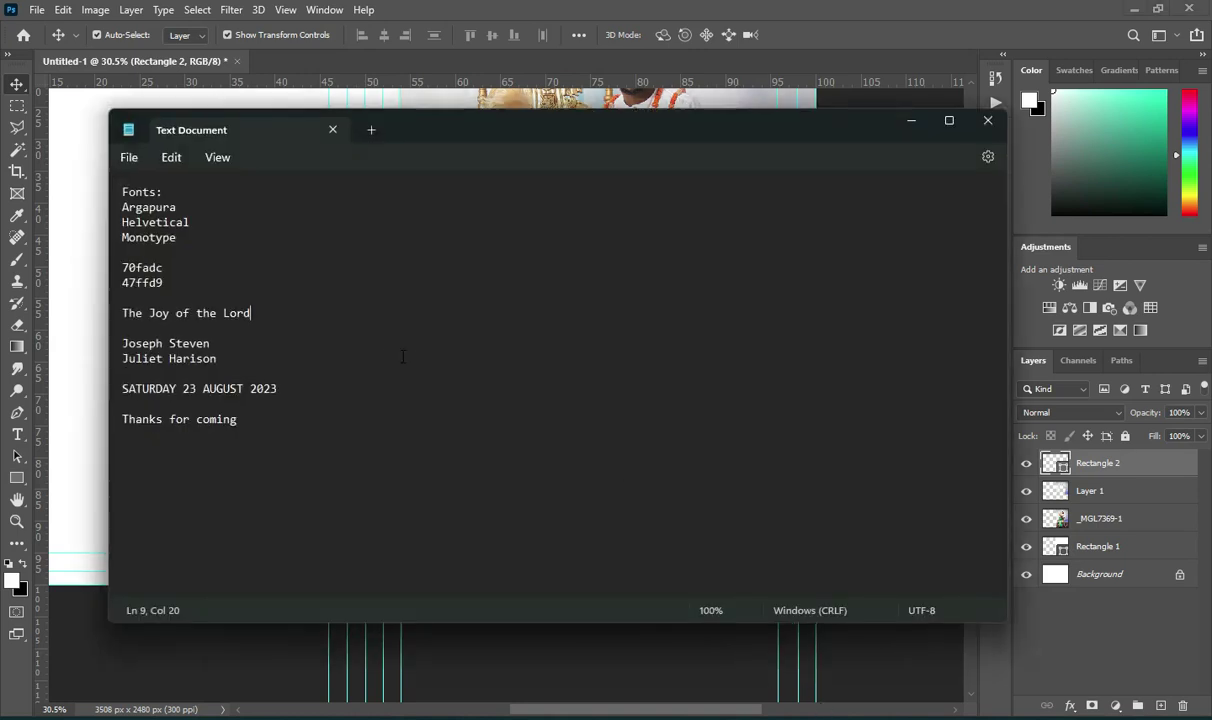
double_click(125, 268)
key(ctrl+c)
click(910, 121)
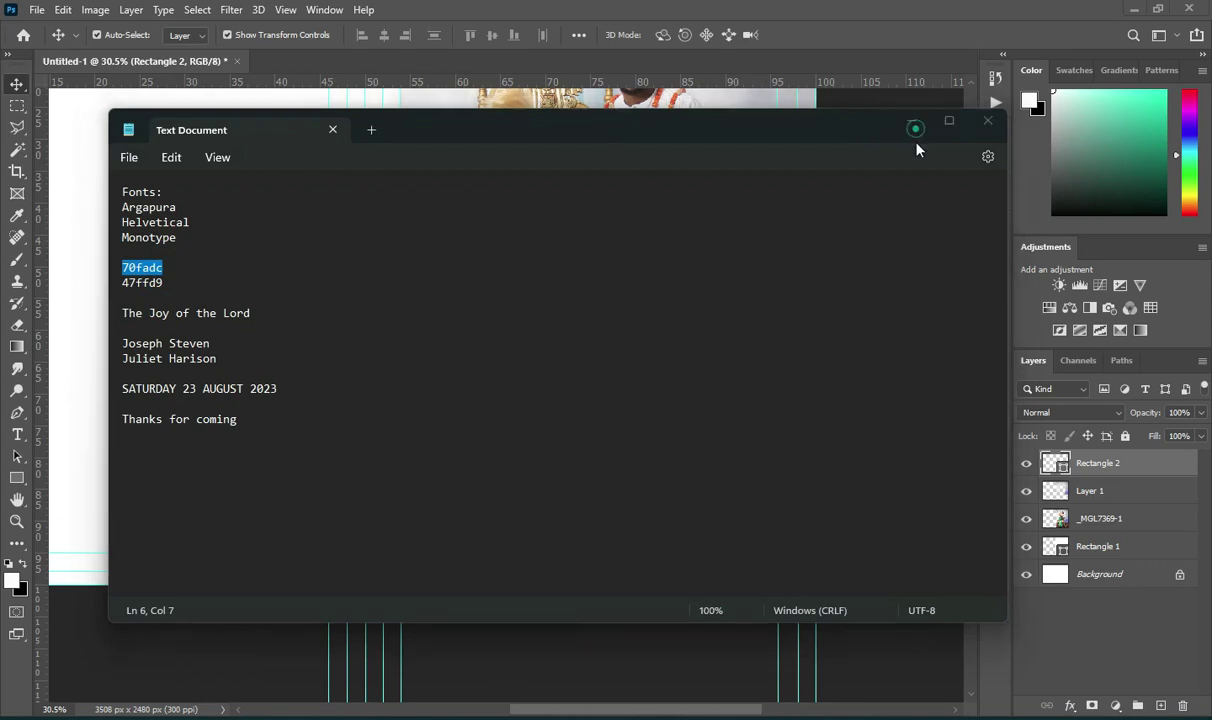
Set the fill colour of the front cover's lower rectangle to #70fadc.
click(757, 293)
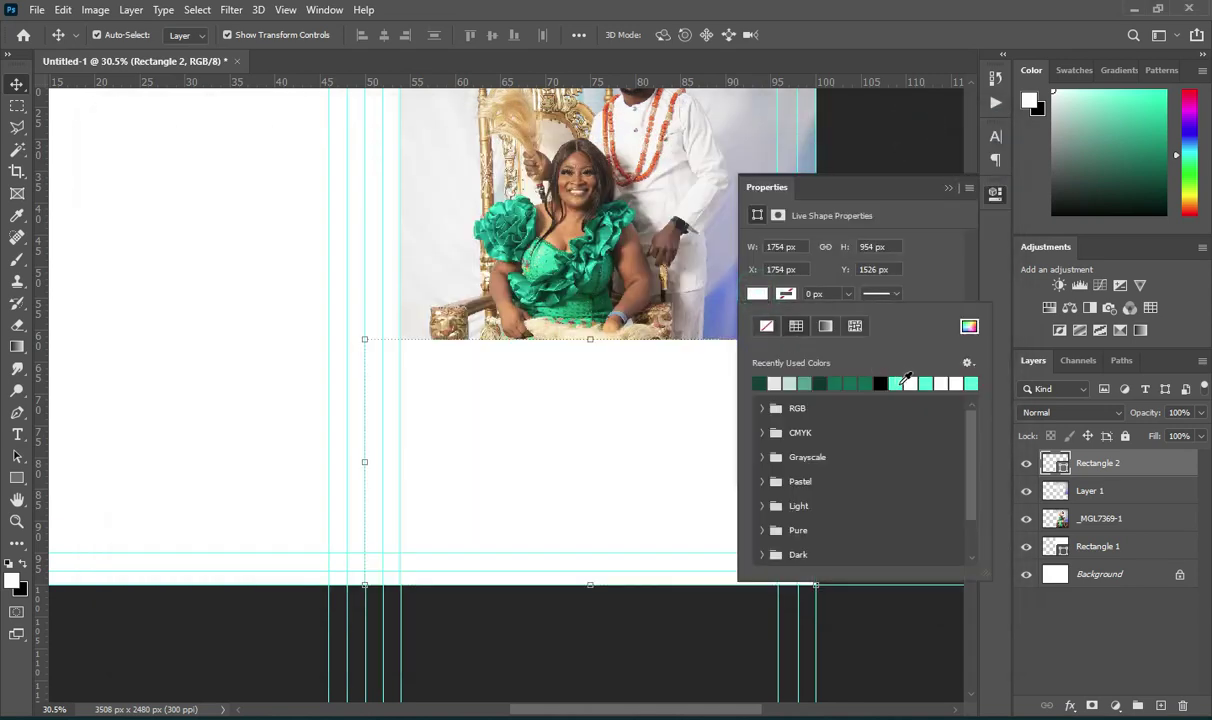
click(968, 330)
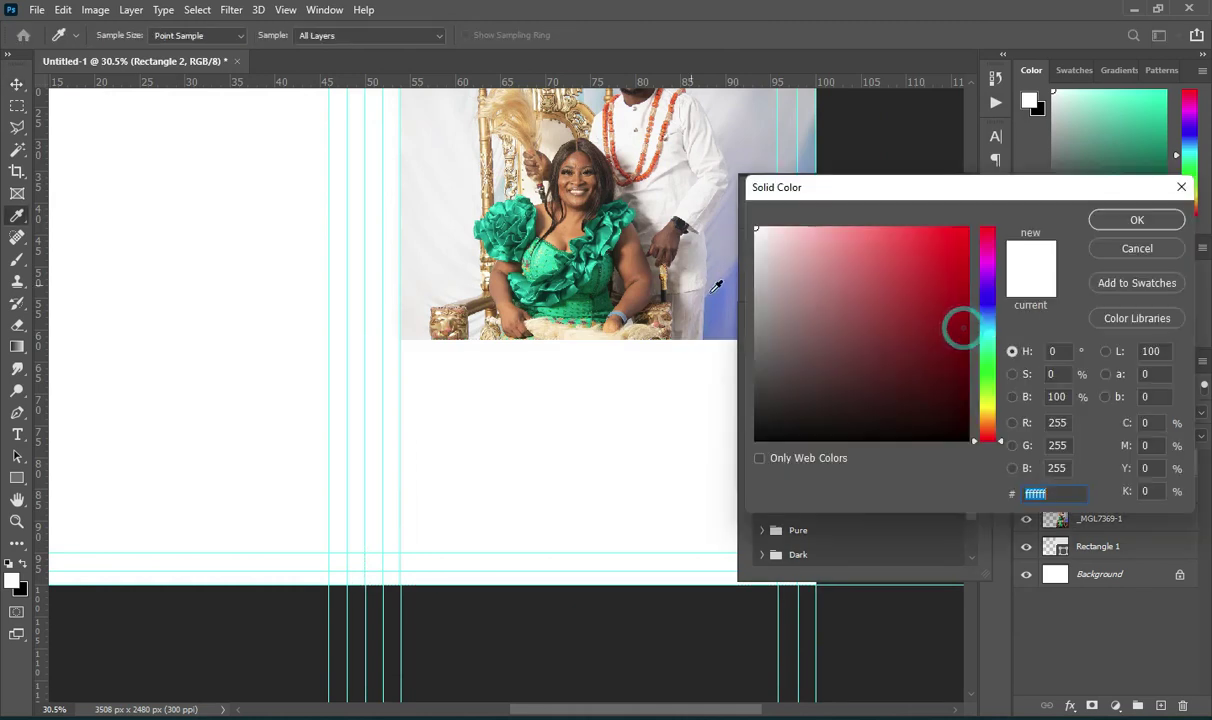
key(ctrl+v)
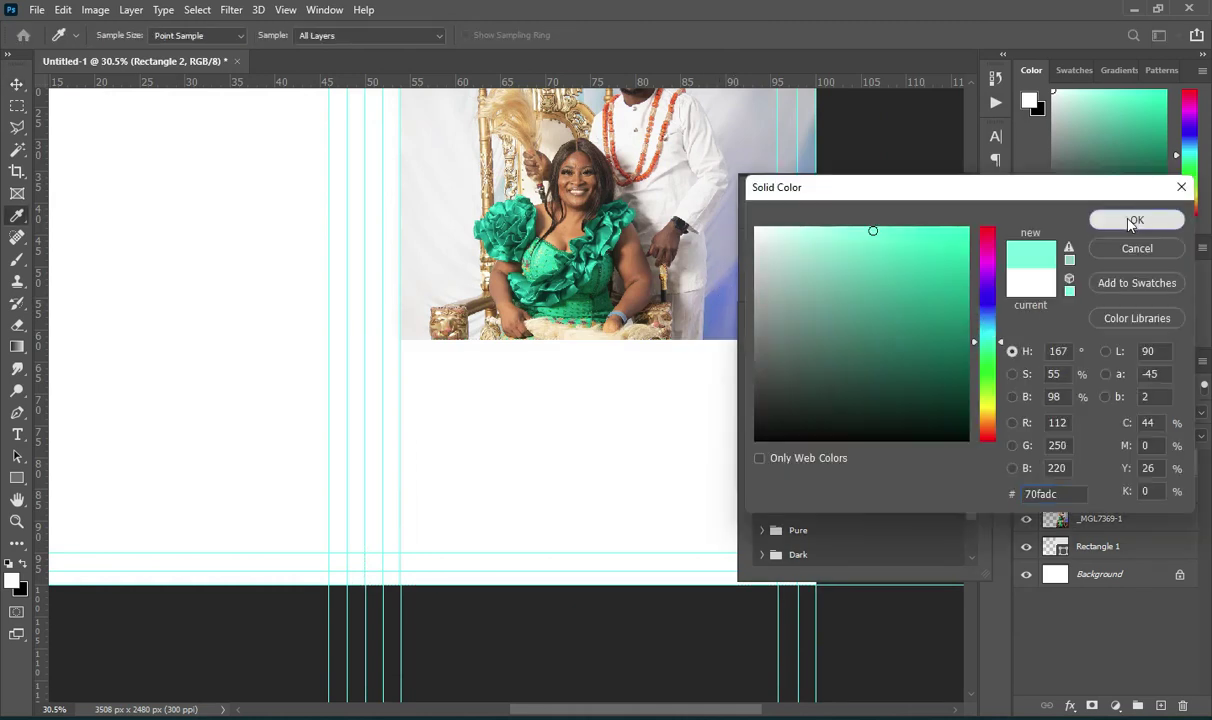
click(1125, 221)
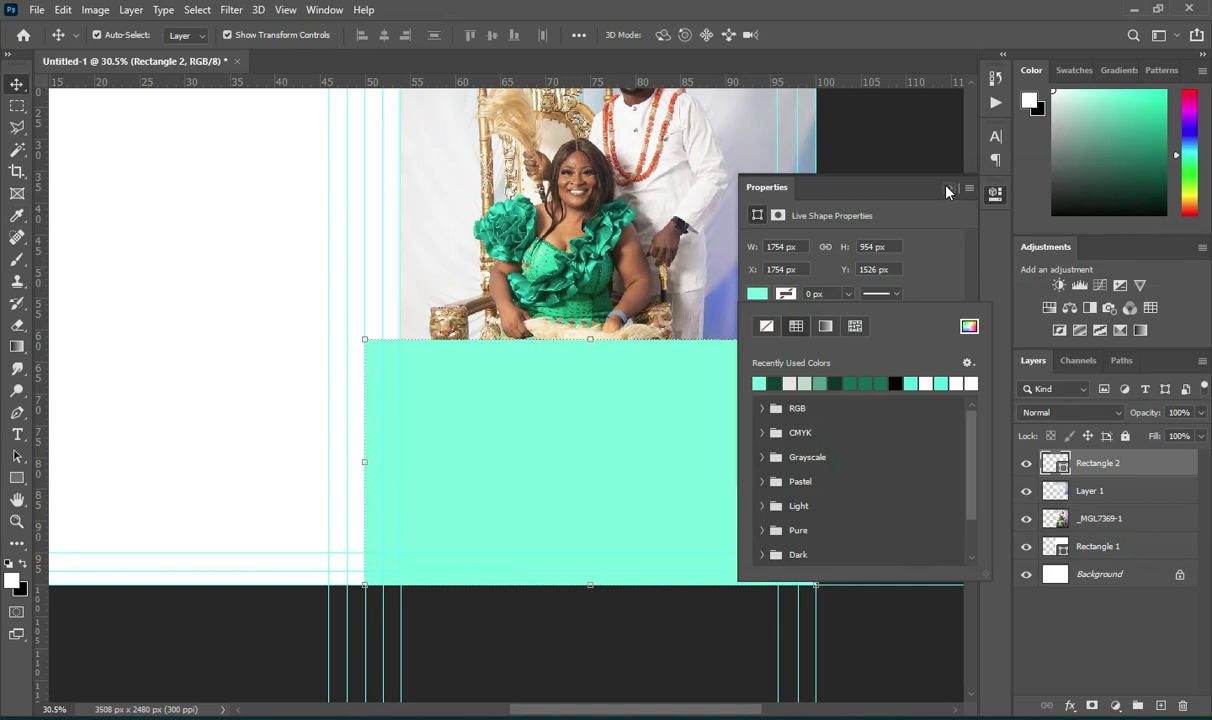
click(895, 174)
click(946, 187)
Add a layer mask to the mint rectangle and fade its top edge into the photo with a short vertical black-to-transparent linear gradient.
click(1093, 703)
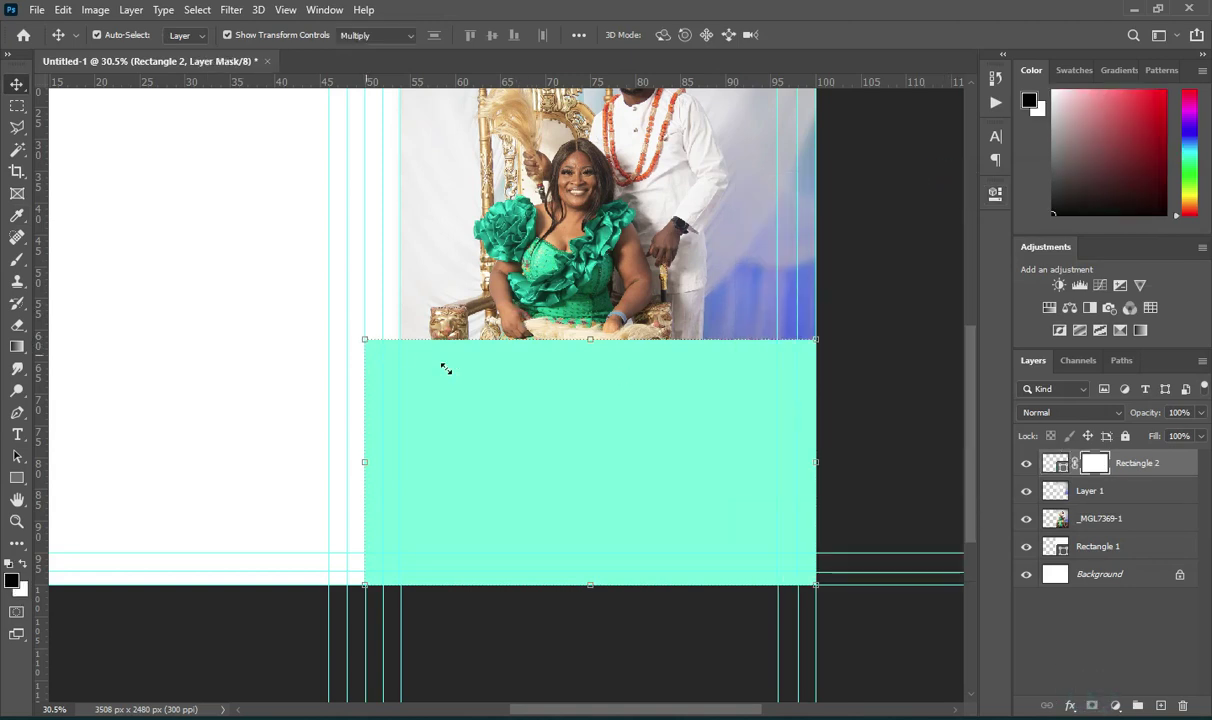
key(g)
mouse_move(597, 318)
mouse_down()
mouse_move(596, 385)
mouse_move(593, 369)
mouse_up()
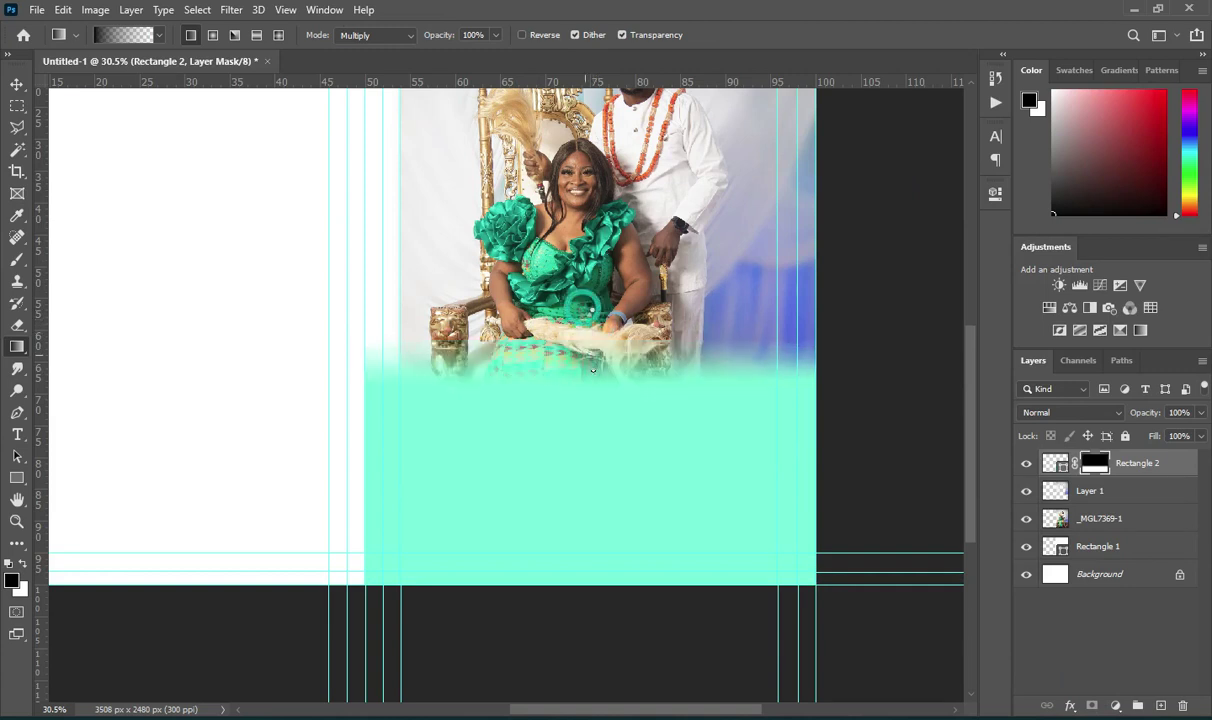
click(16, 86)
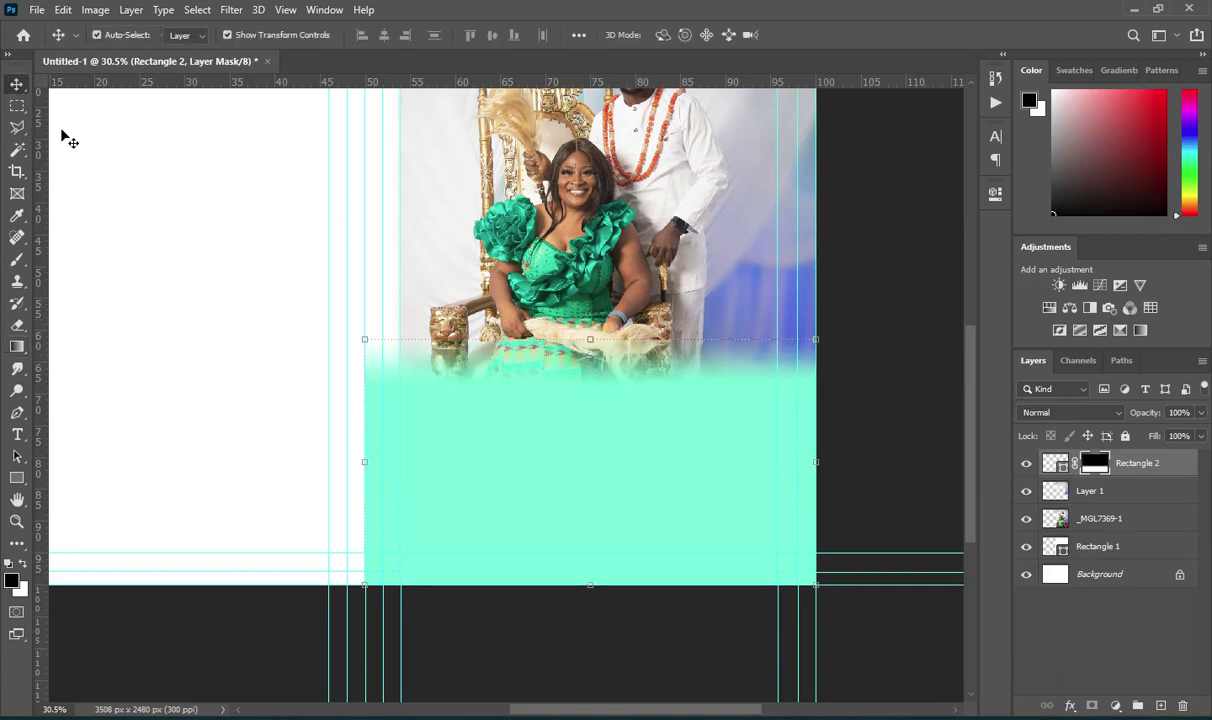
scroll(549, 346, down, 1)
scroll(357, 341, down, 1)
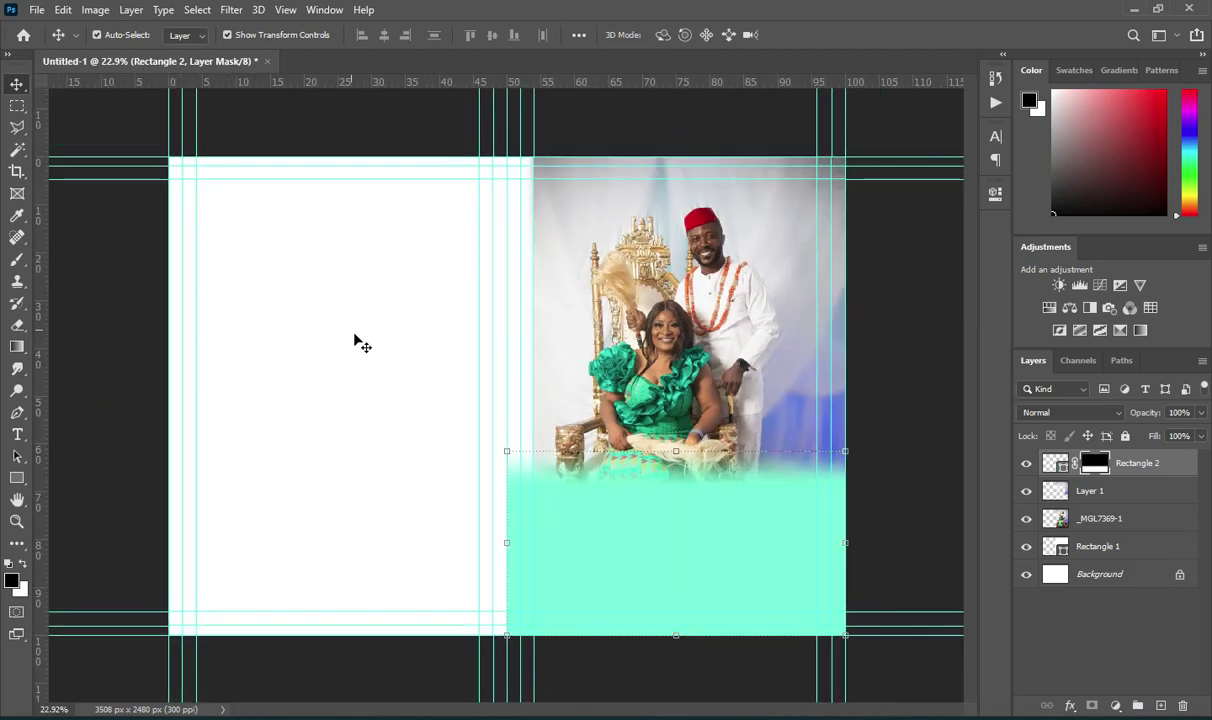
click(900, 537)
scroll(798, 508, up, 1)
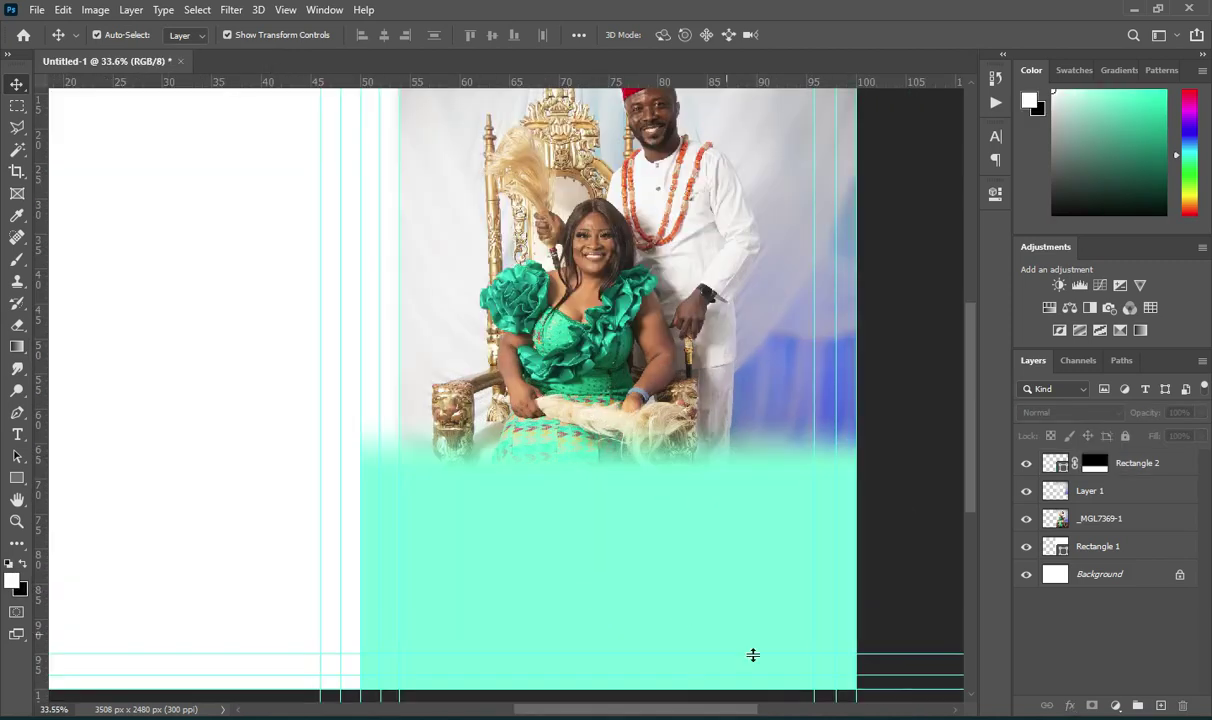
Switch to the Text Document in Notepad, copy the line "The Joy of the Lord" and minimise the window.
click(832, 716)
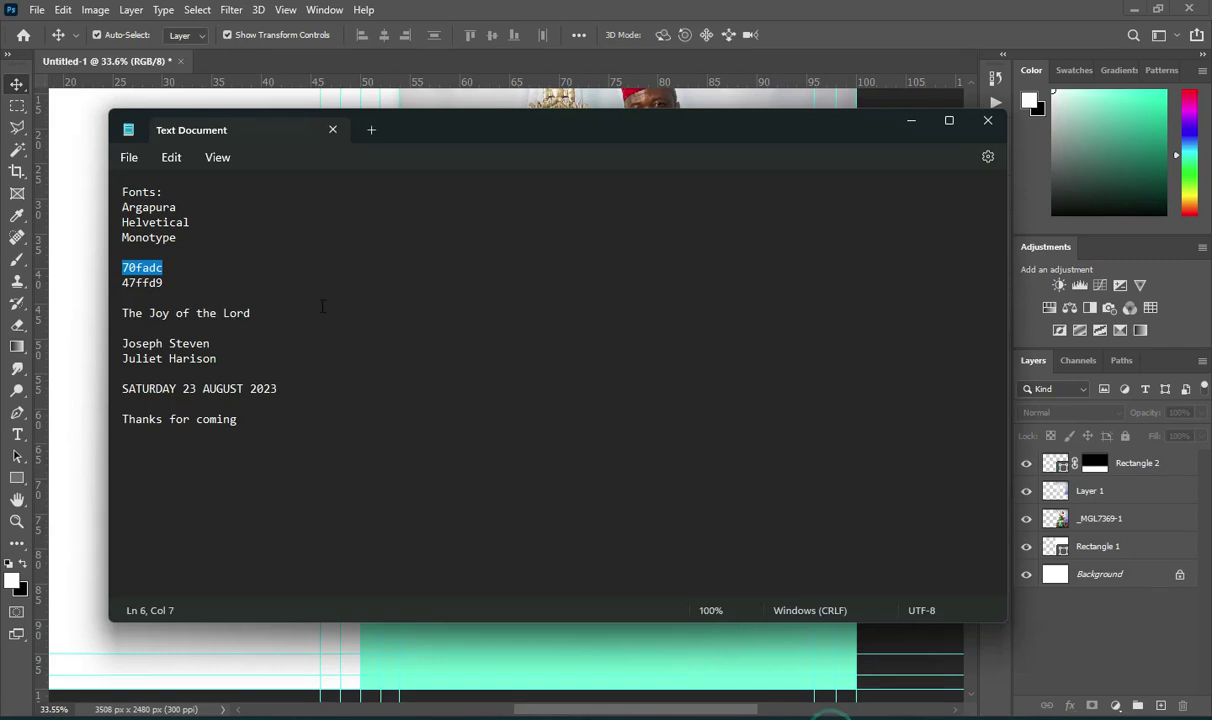
triple_click(123, 313)
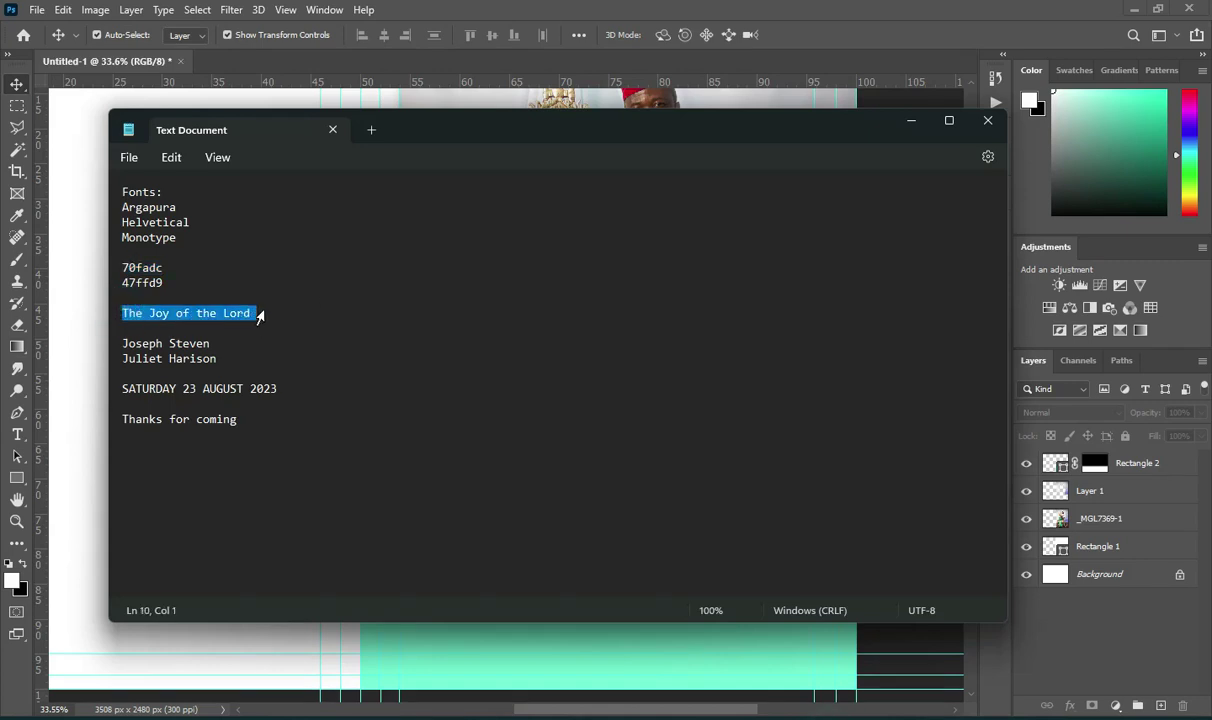
key(ctrl+c)
drag(252, 313, 128, 313)
click(911, 120)
Add the copied "The Joy of the Lord" as Argapura text near the front cover's upper edge and reduce its size to 15 pt.
drag(970, 428, 965, 370)
key(t)
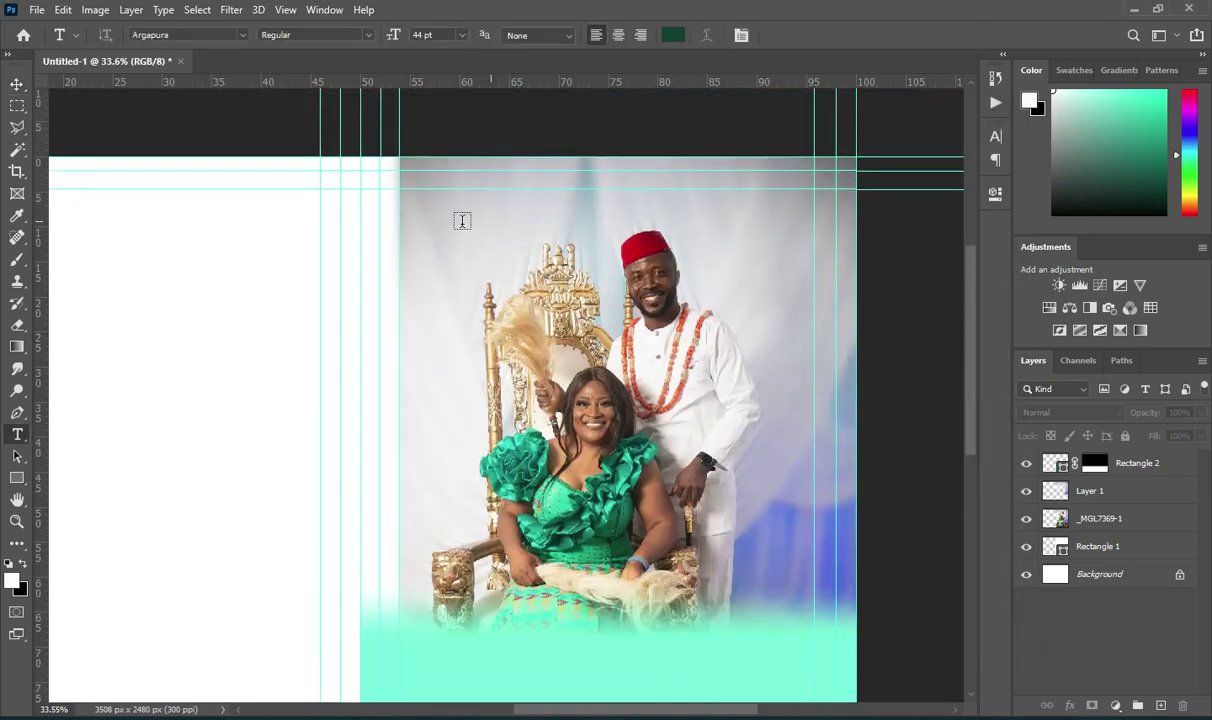
click(423, 201)
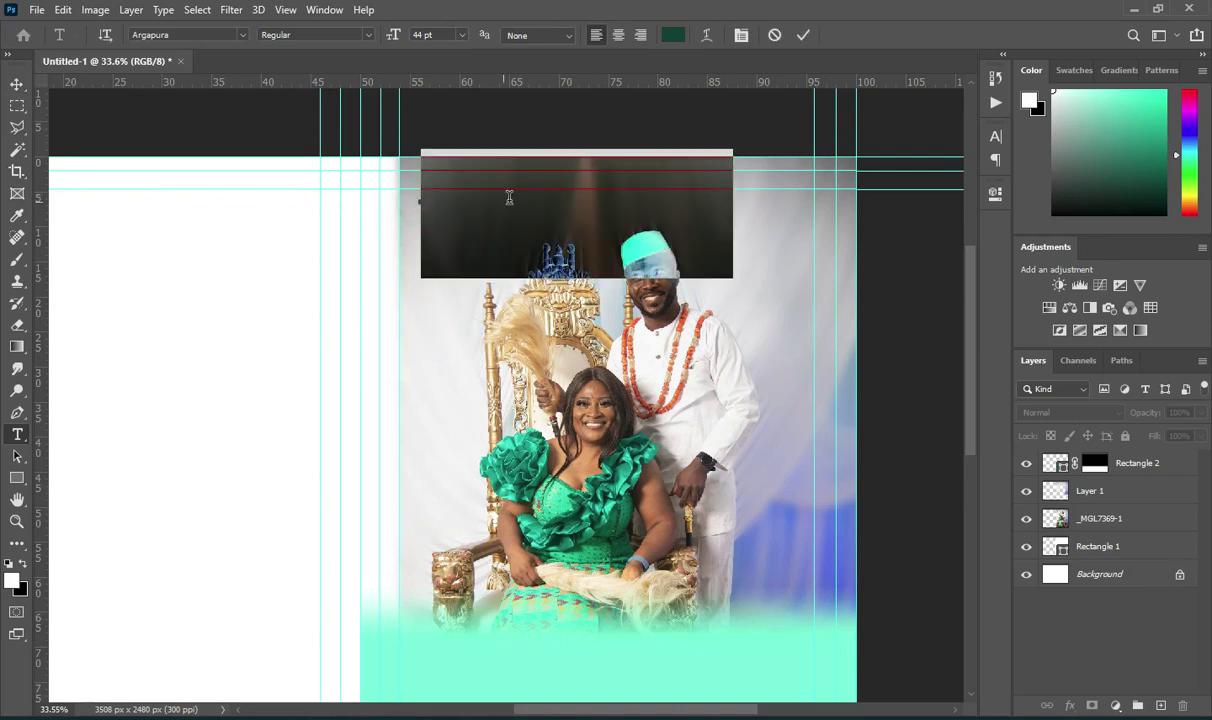
key(ctrl+v)
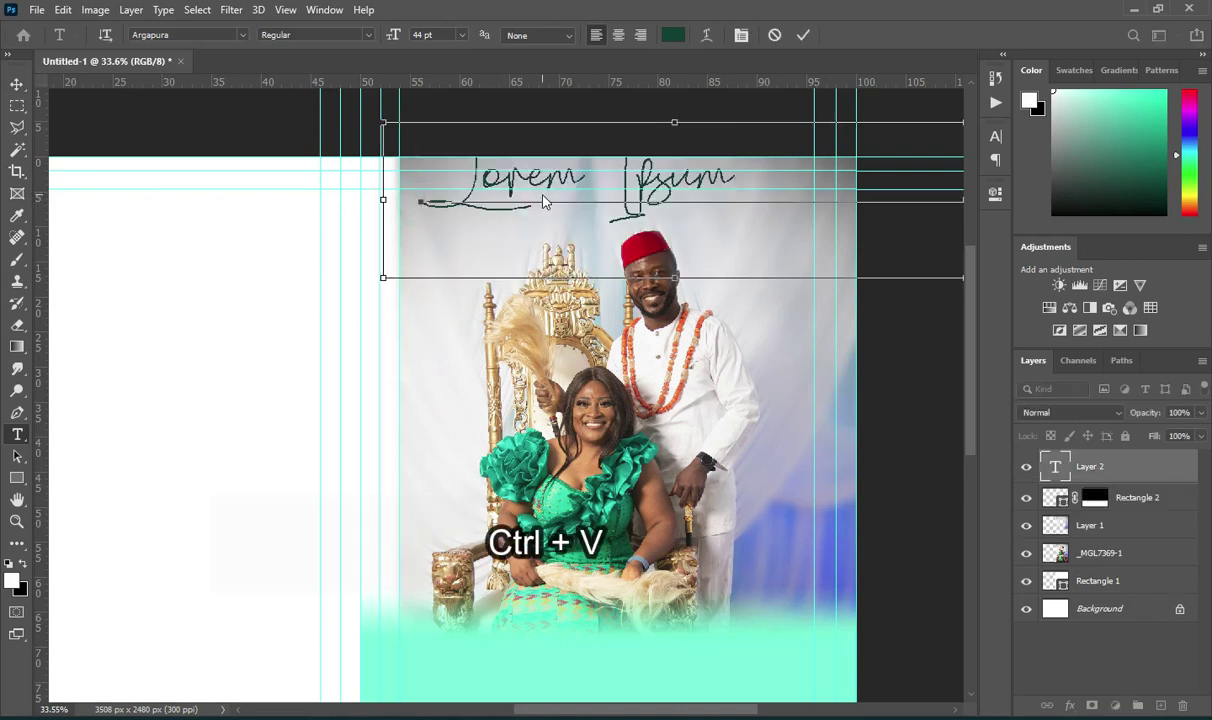
click(803, 36)
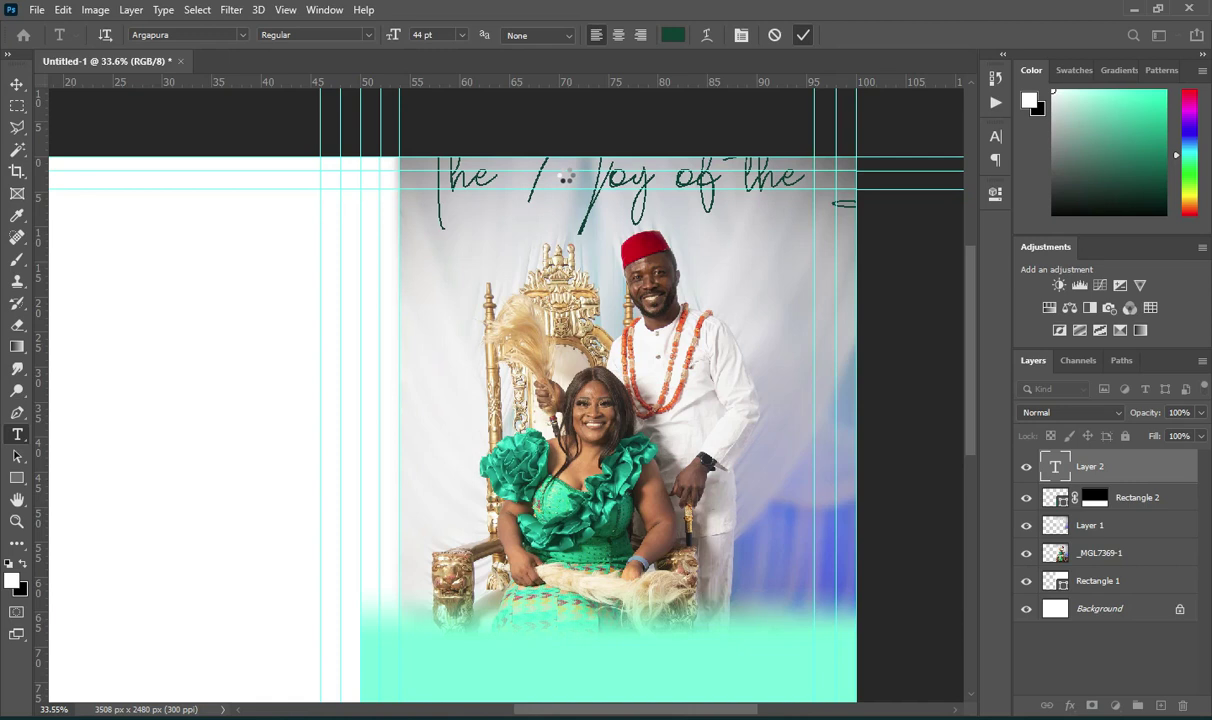
key(ctrl+0)
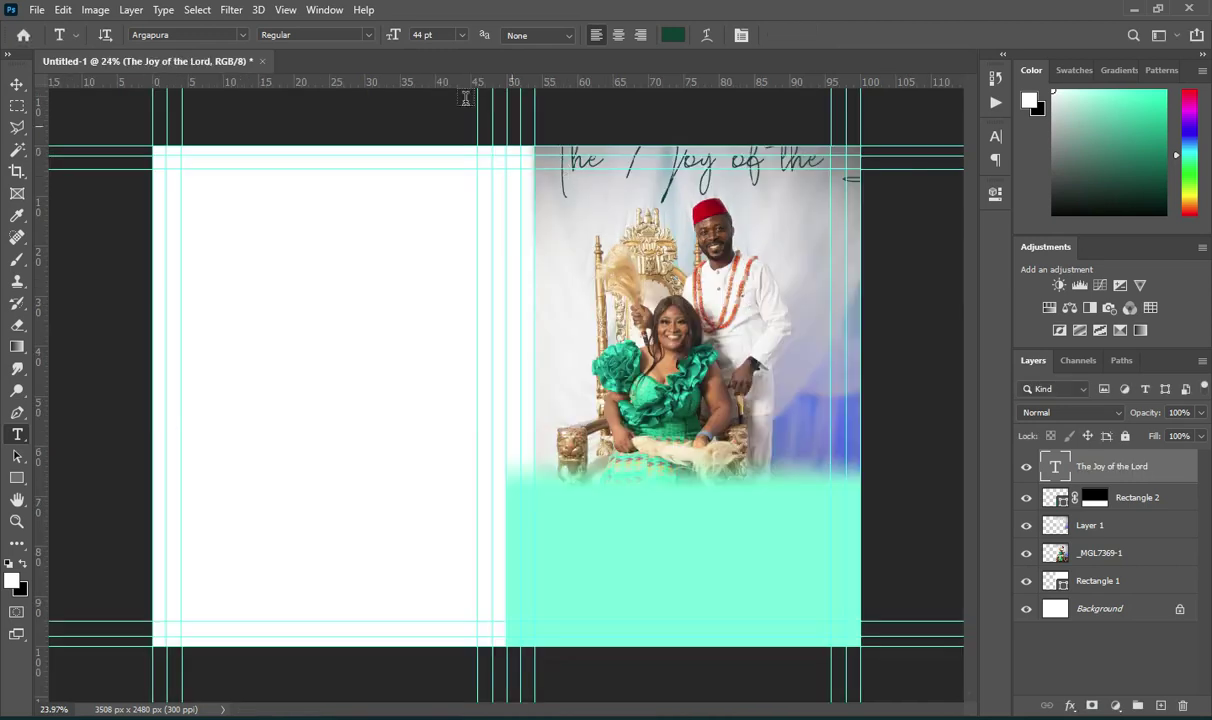
drag(395, 36, 371, 36)
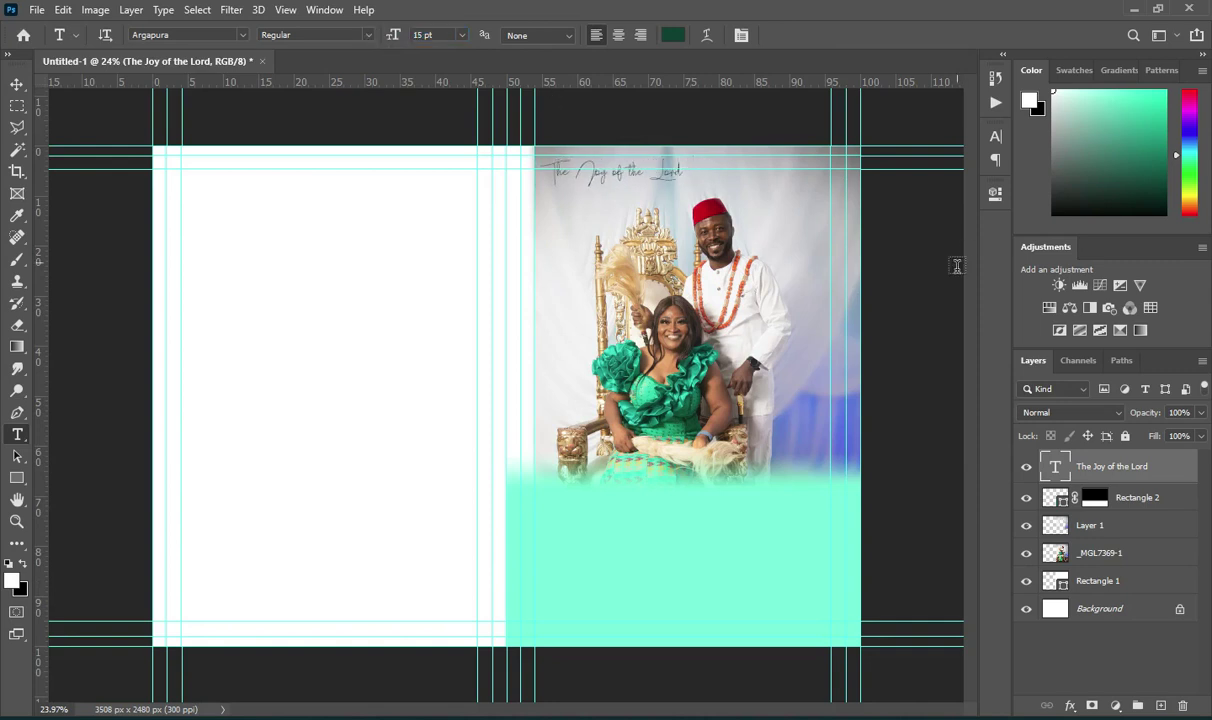
Scale "The Joy of the Lord" to about 110% and align it with the front cover's upper inner margin guides.
key(ctrl+0)
scroll(957, 239, up, 1)
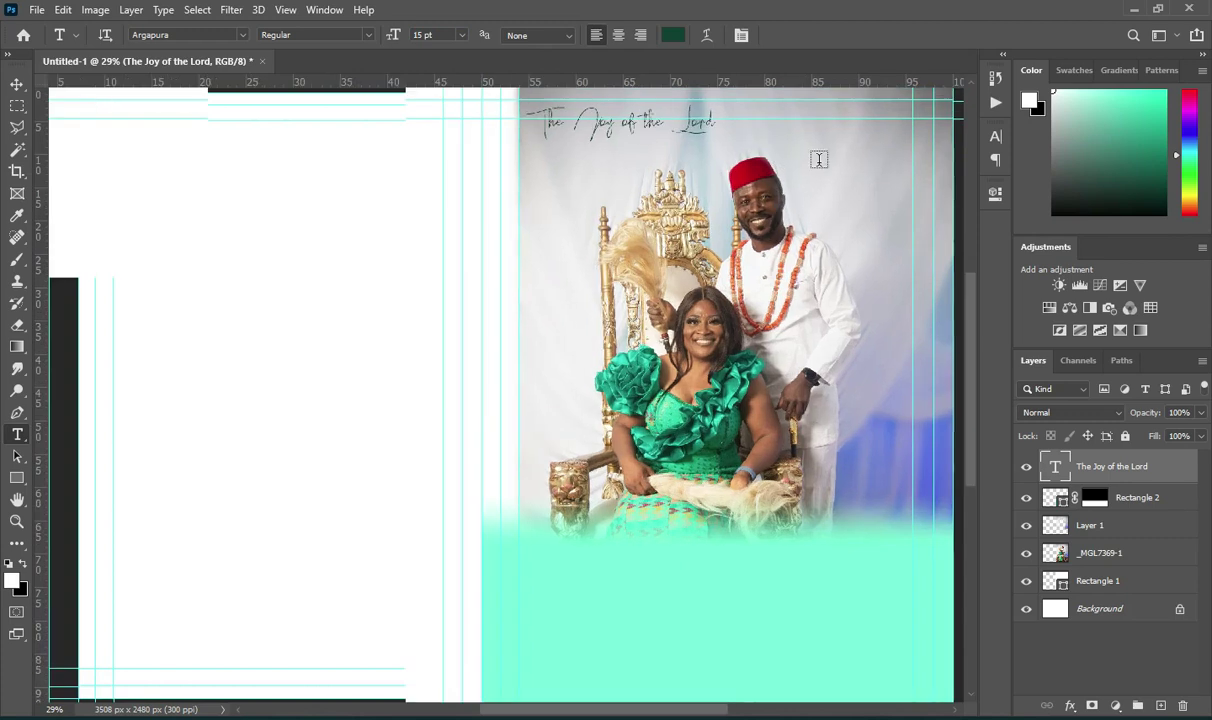
scroll(975, 297, up, 3)
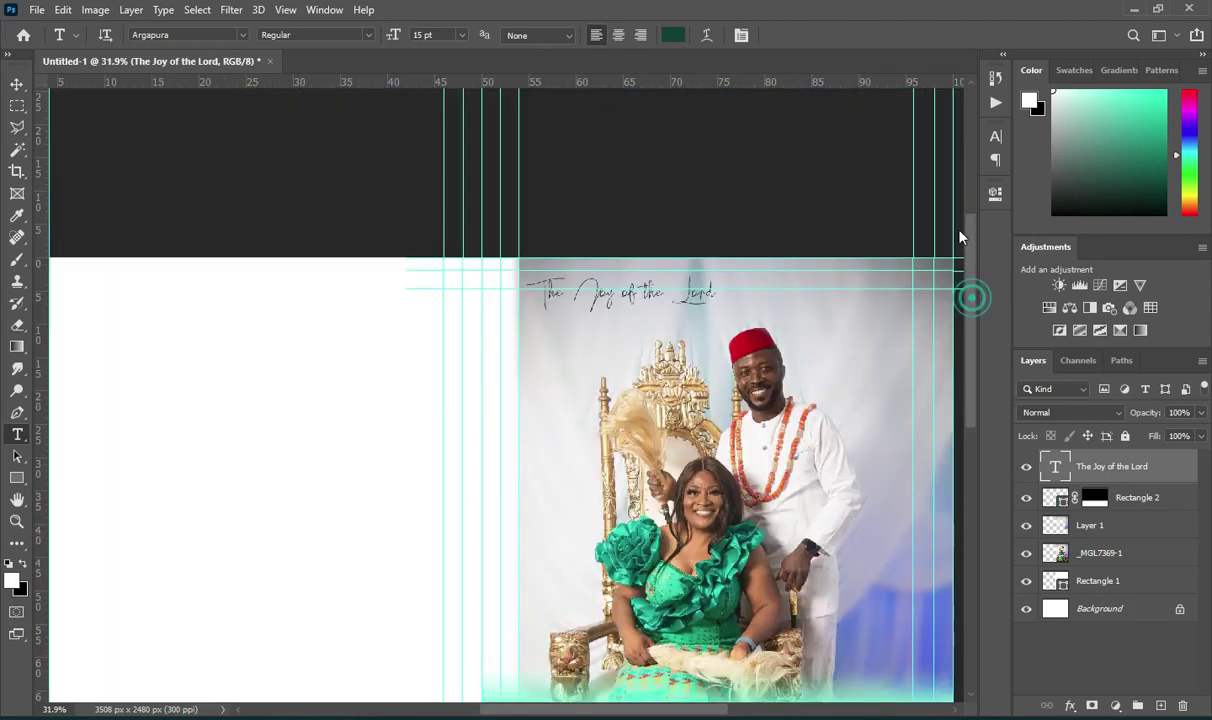
click(15, 85)
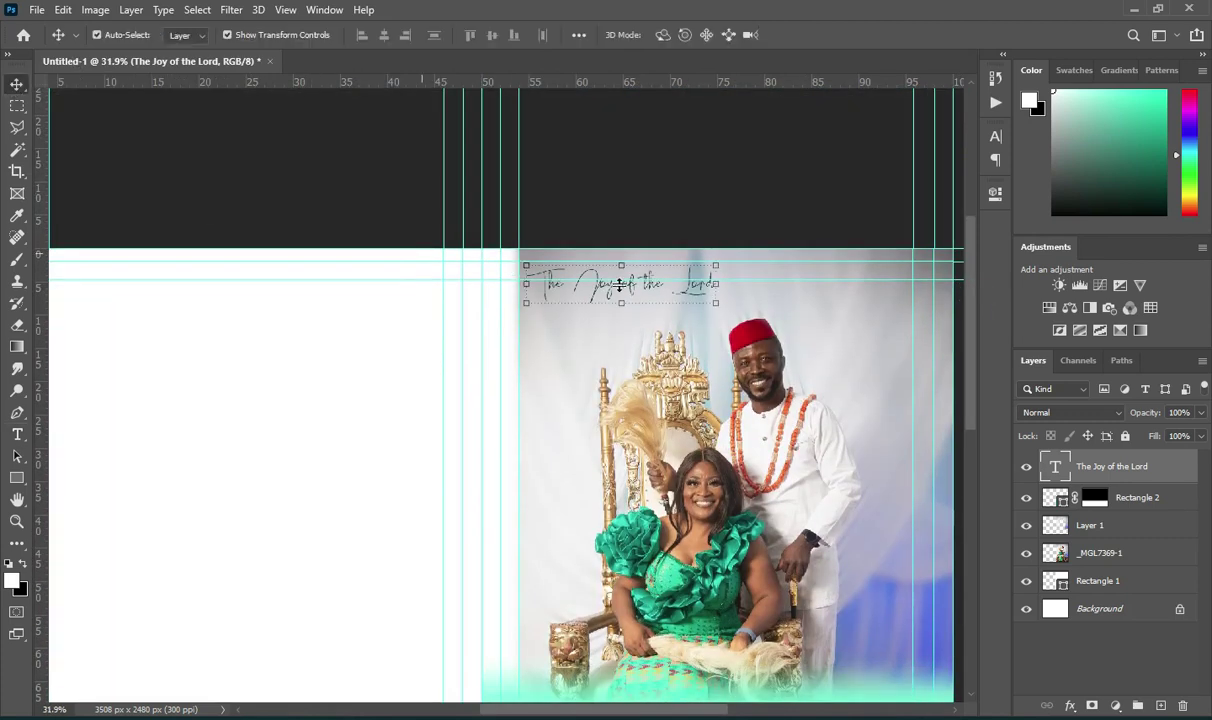
scroll(691, 278, up, 2)
drag(604, 286, 596, 313)
drag(727, 302, 748, 302)
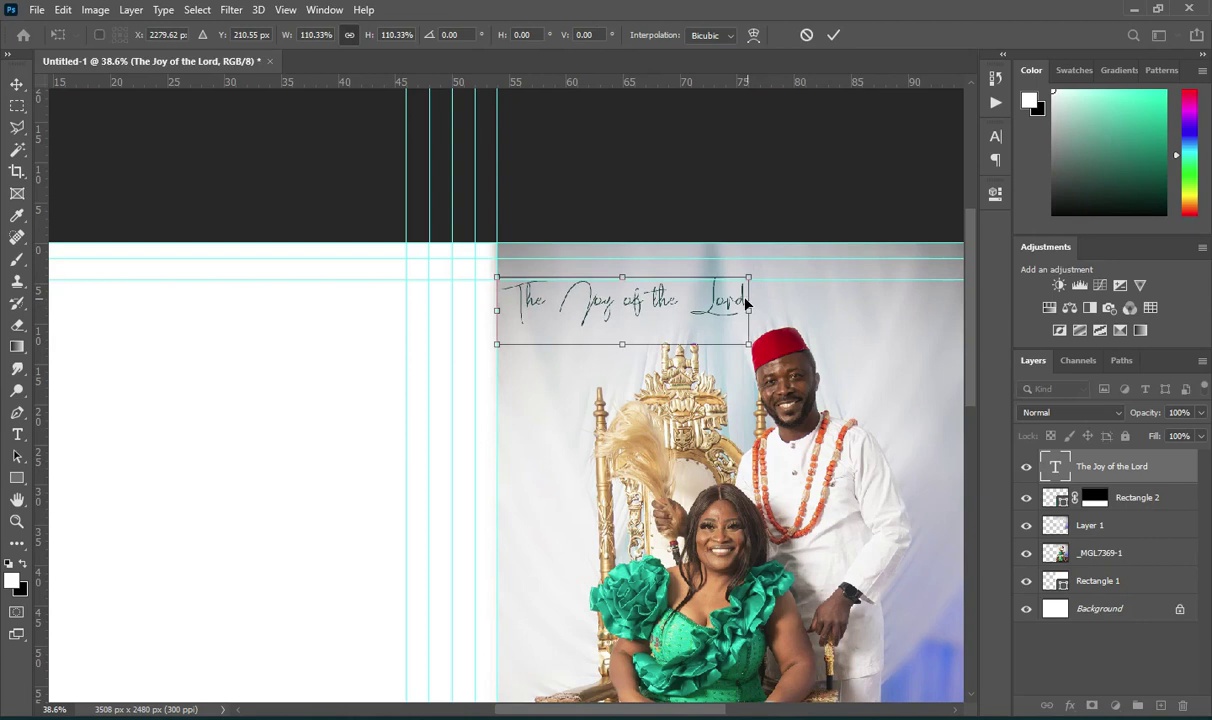
key(Down)
key(Down)
key(Down)
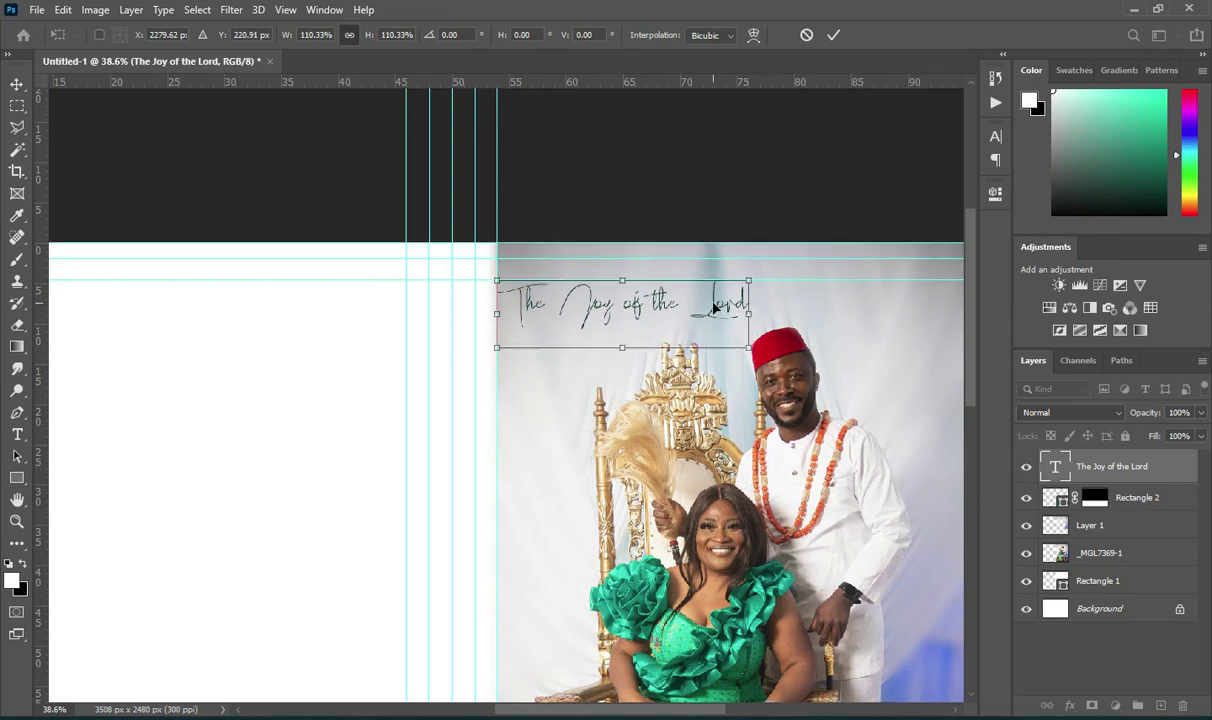
click(834, 36)
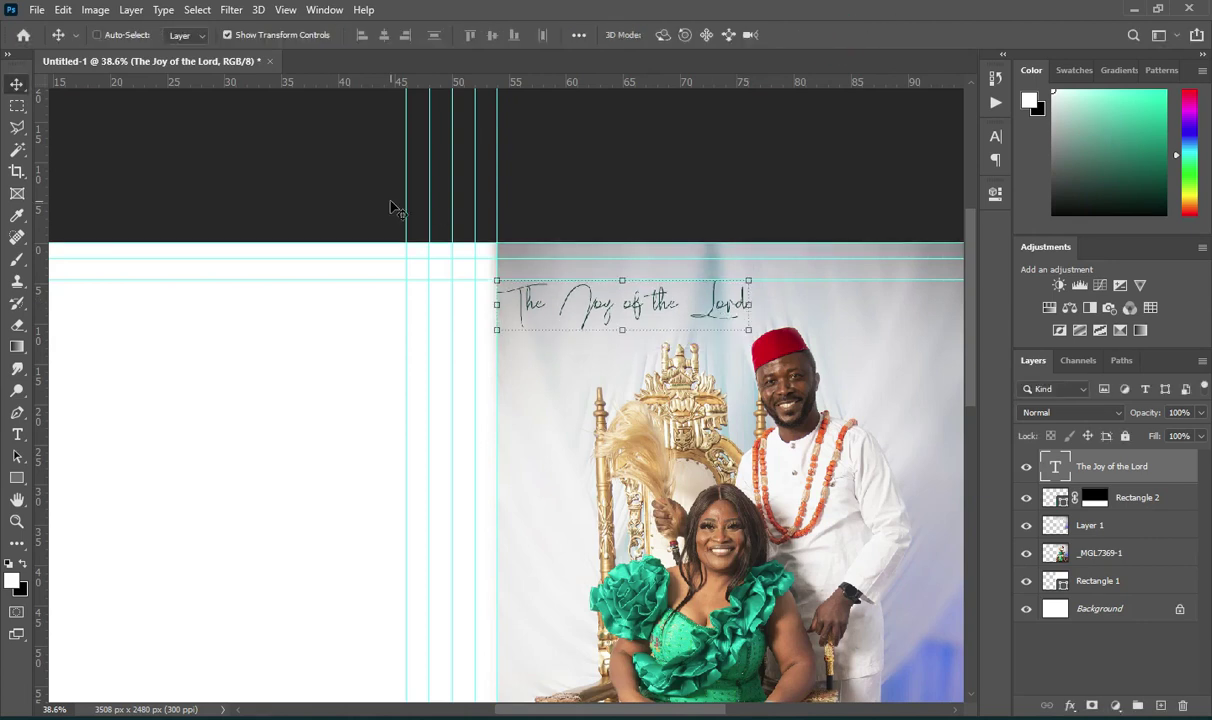
Nudge "The Joy of the Lord" slightly upward over the upper margin guide and deselect it.
scroll(613, 161, down, 1)
click(613, 150)
key(Up)
key(Up)
key(Up)
key(Up)
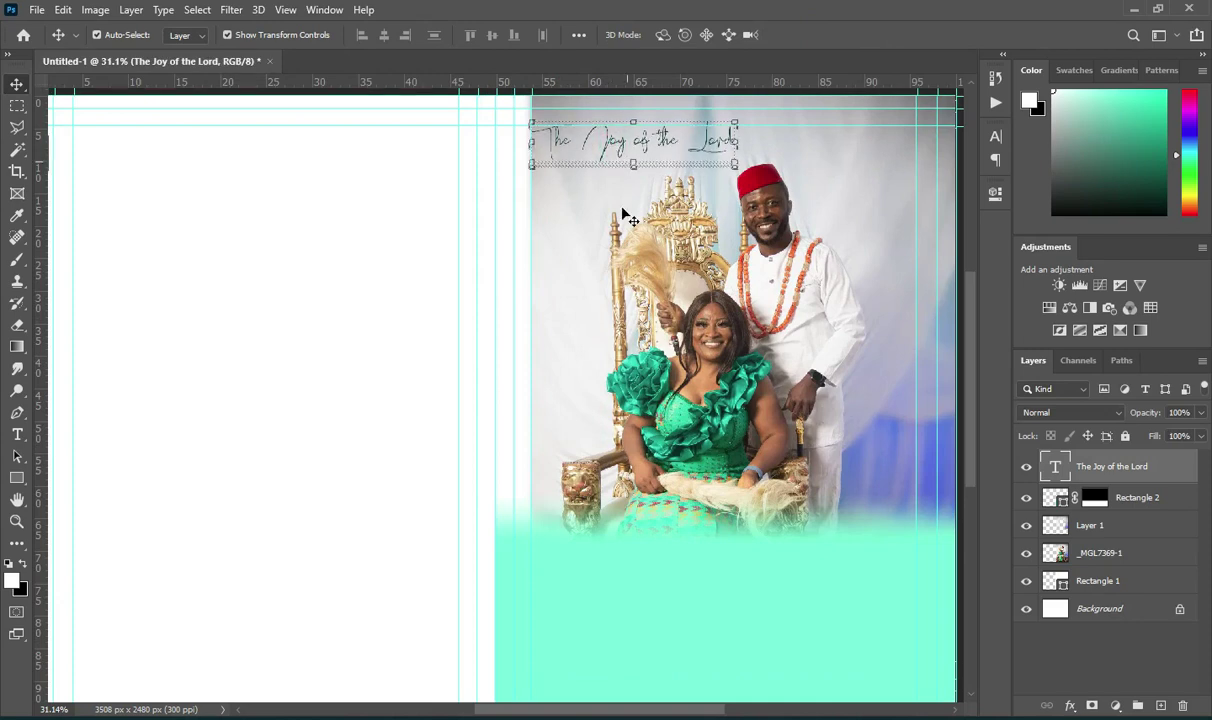
scroll(624, 214, down, 1)
click(945, 320)
Switch to the Text Document in Notepad, copy the groom's full name and minimise the window.
scroll(839, 398, up, 2)
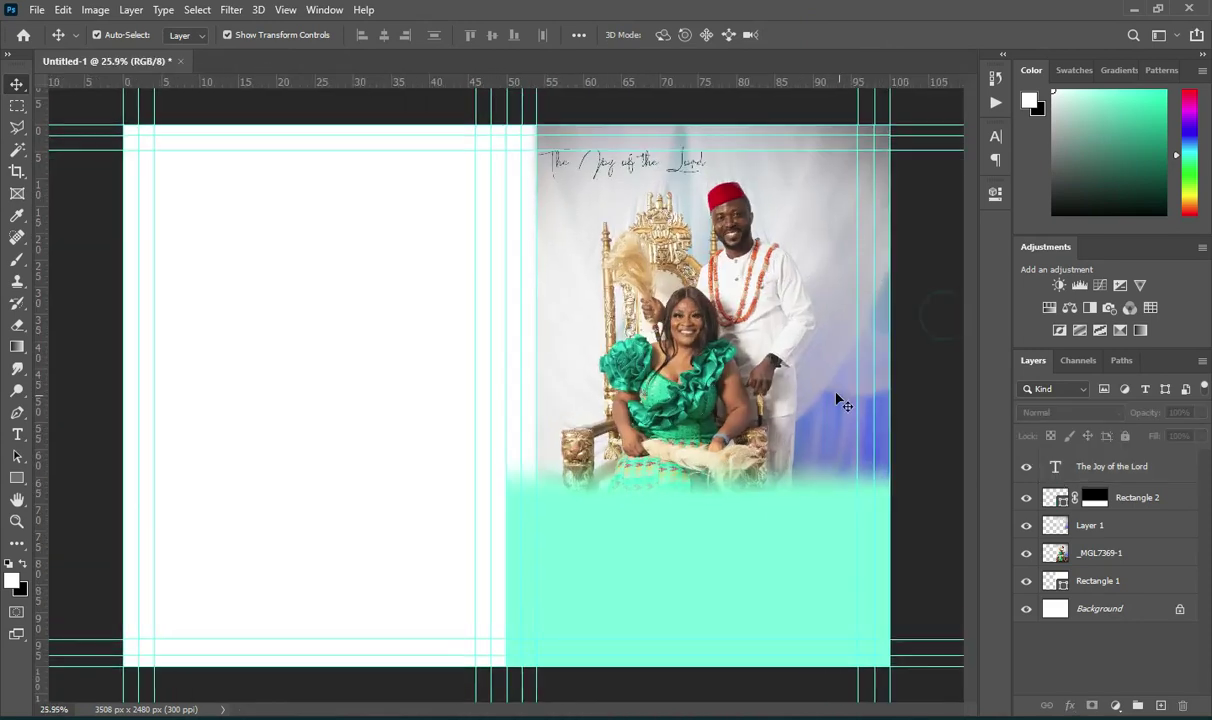
scroll(972, 578, up, 3)
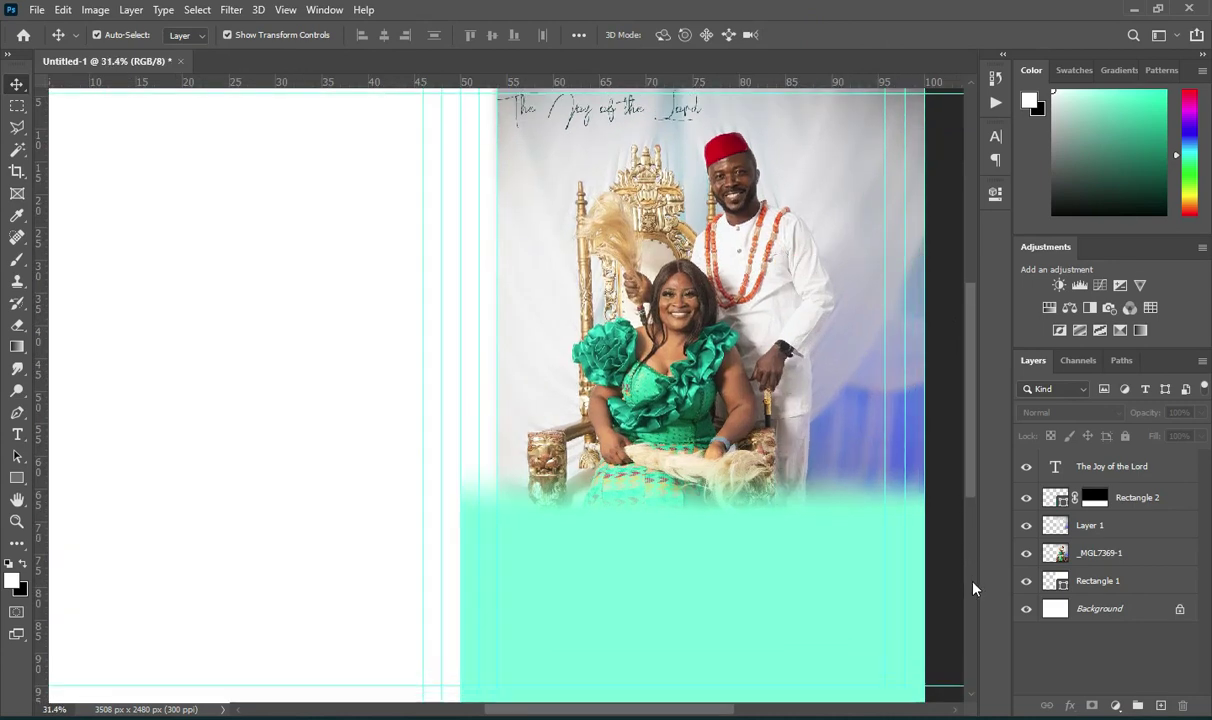
drag(968, 455, 970, 513)
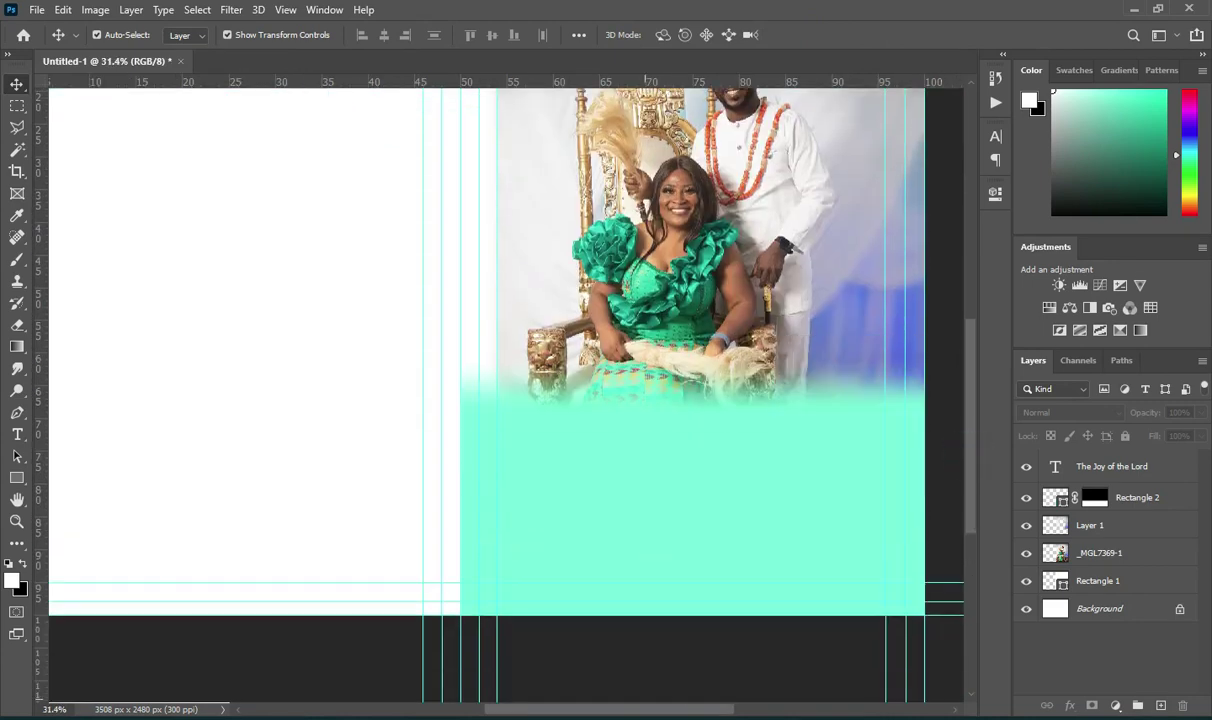
key(alt+Tab)
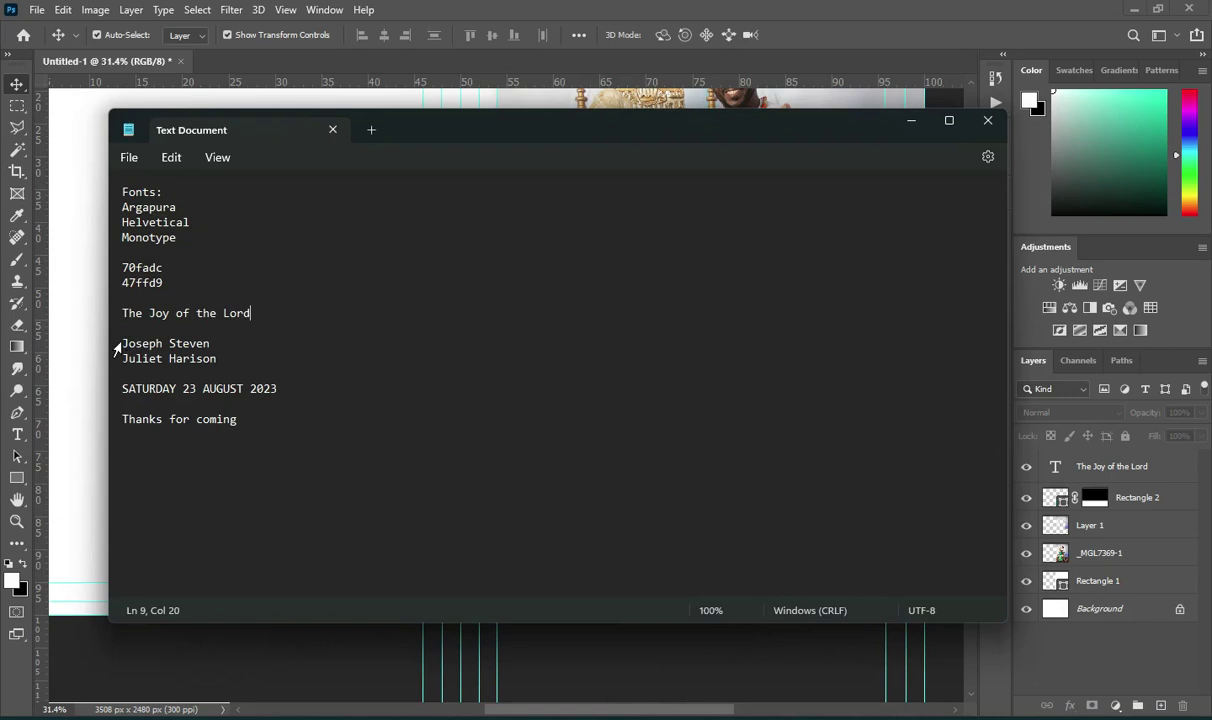
drag(122, 343, 210, 344)
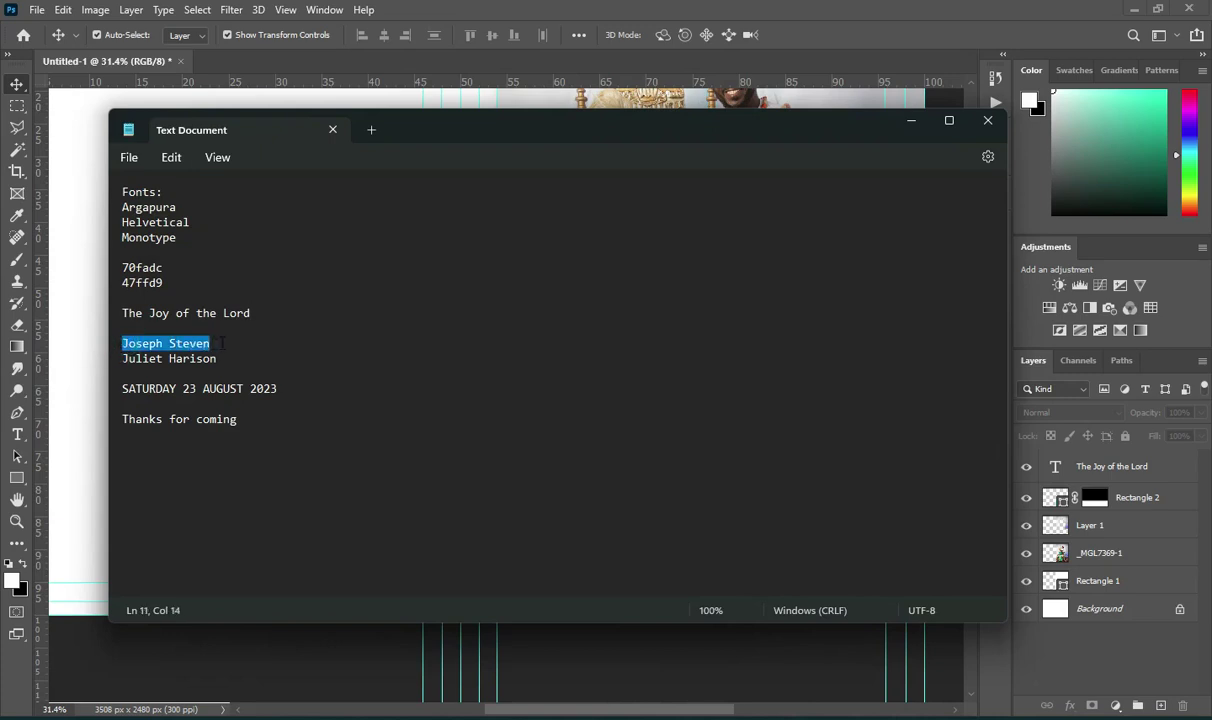
key(ctrl+c)
click(908, 124)
Add the copied groom's name as Monotype Corsiva text in the upper part of the mint panel.
scroll(740, 471, up, 3)
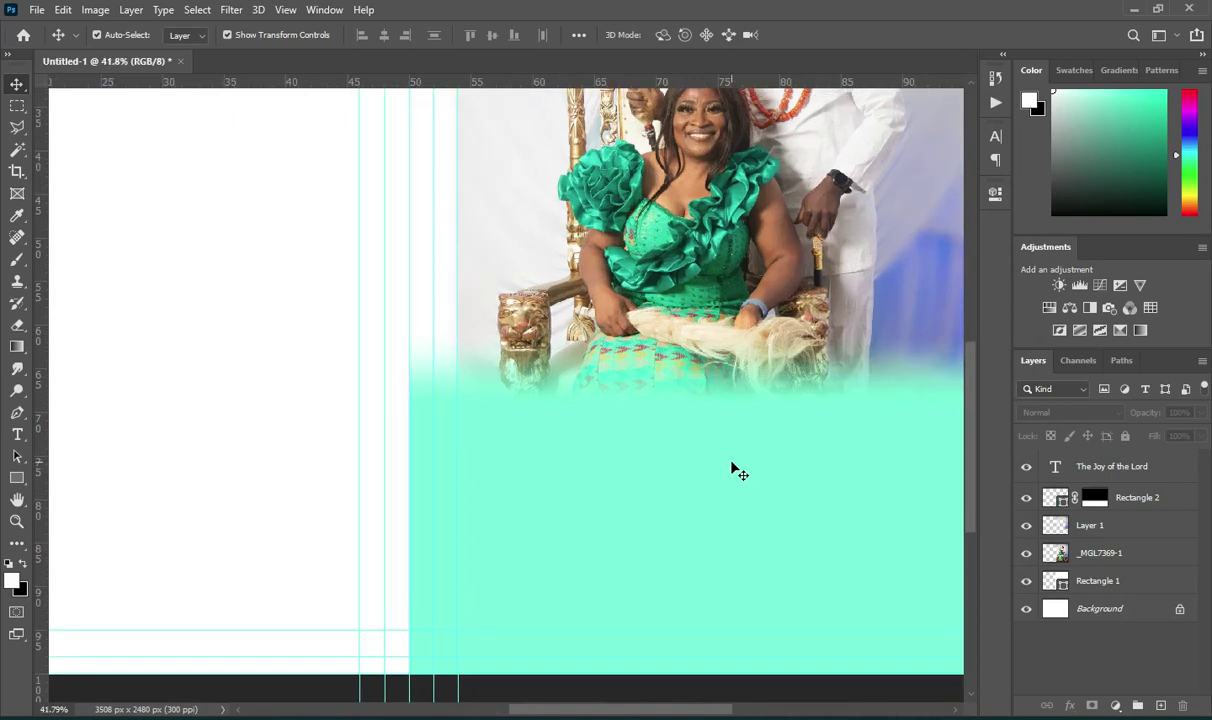
key(t)
click(573, 432)
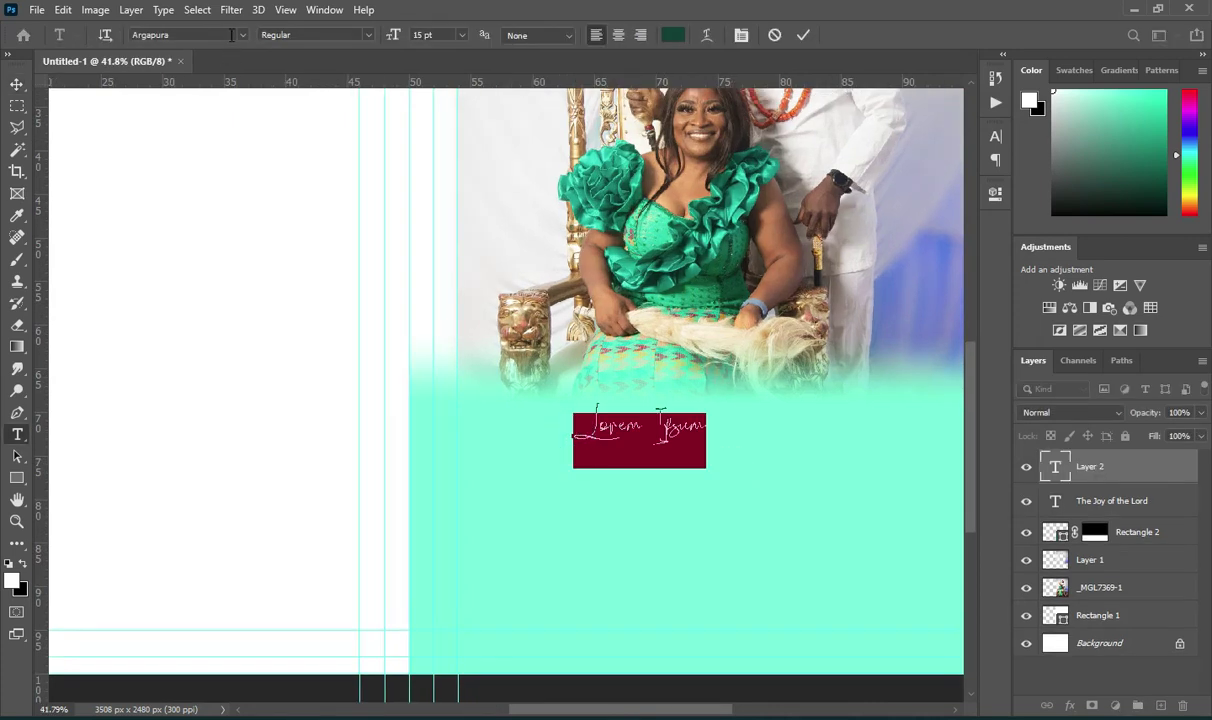
click(242, 36)
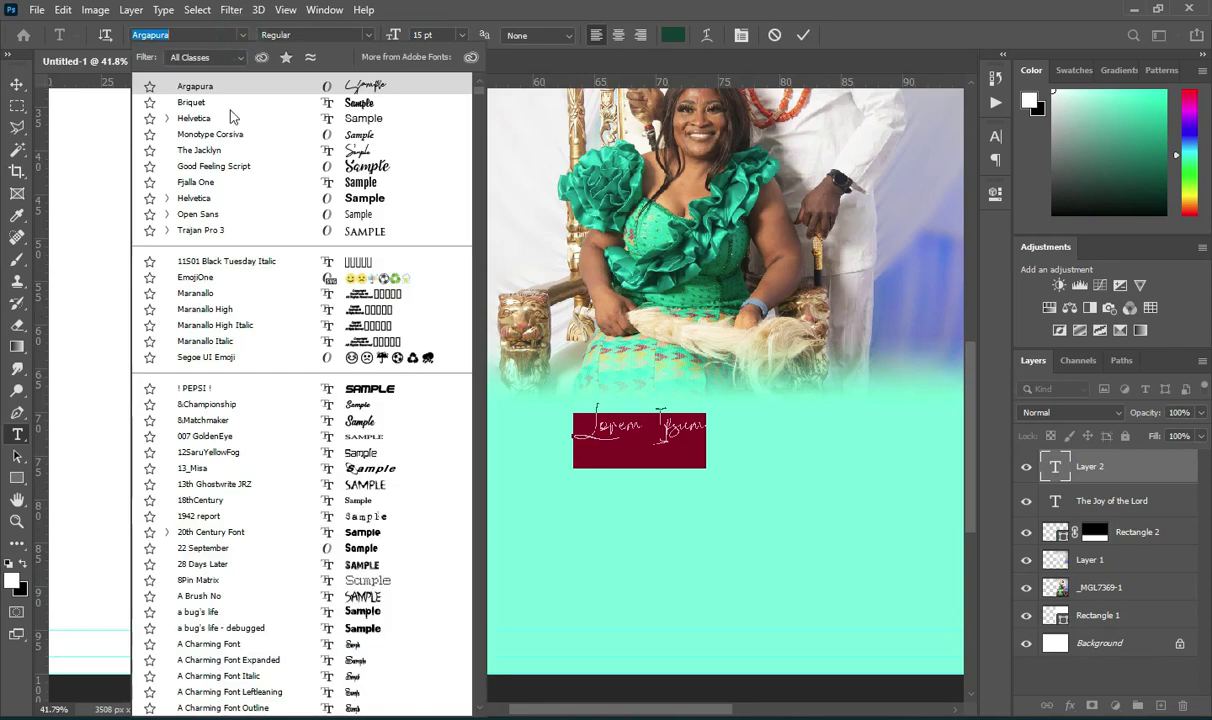
click(213, 140)
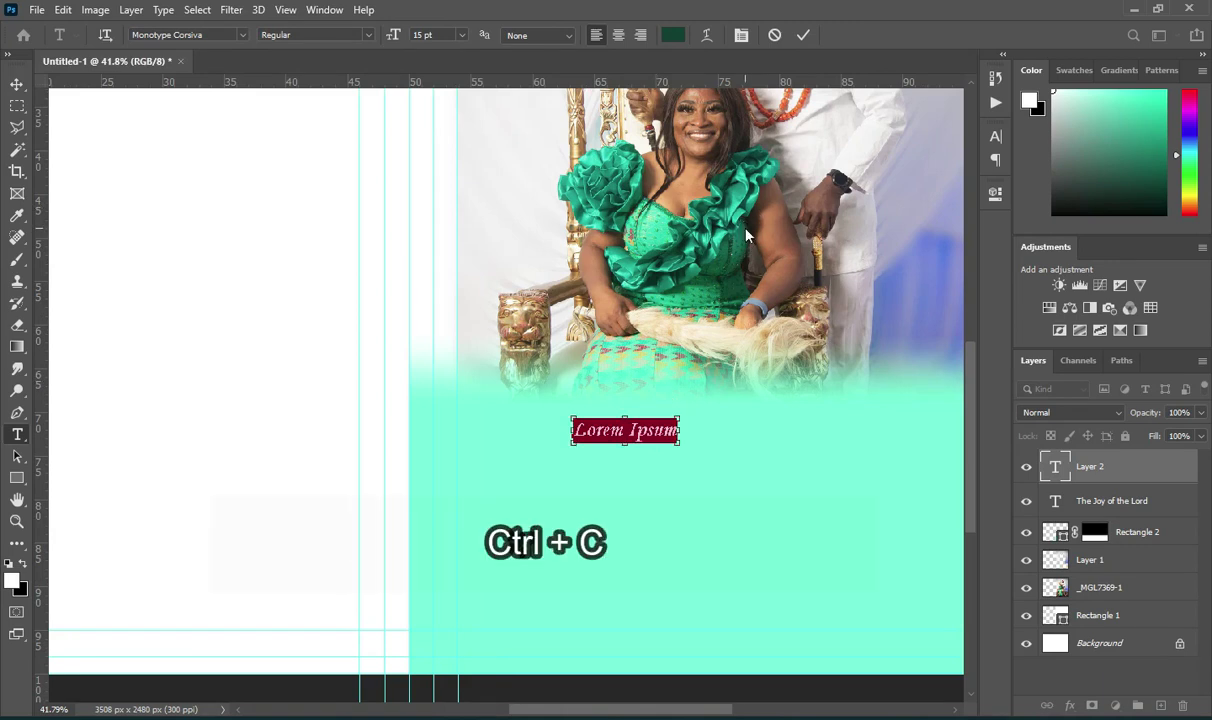
key(ctrl+v)
click(800, 36)
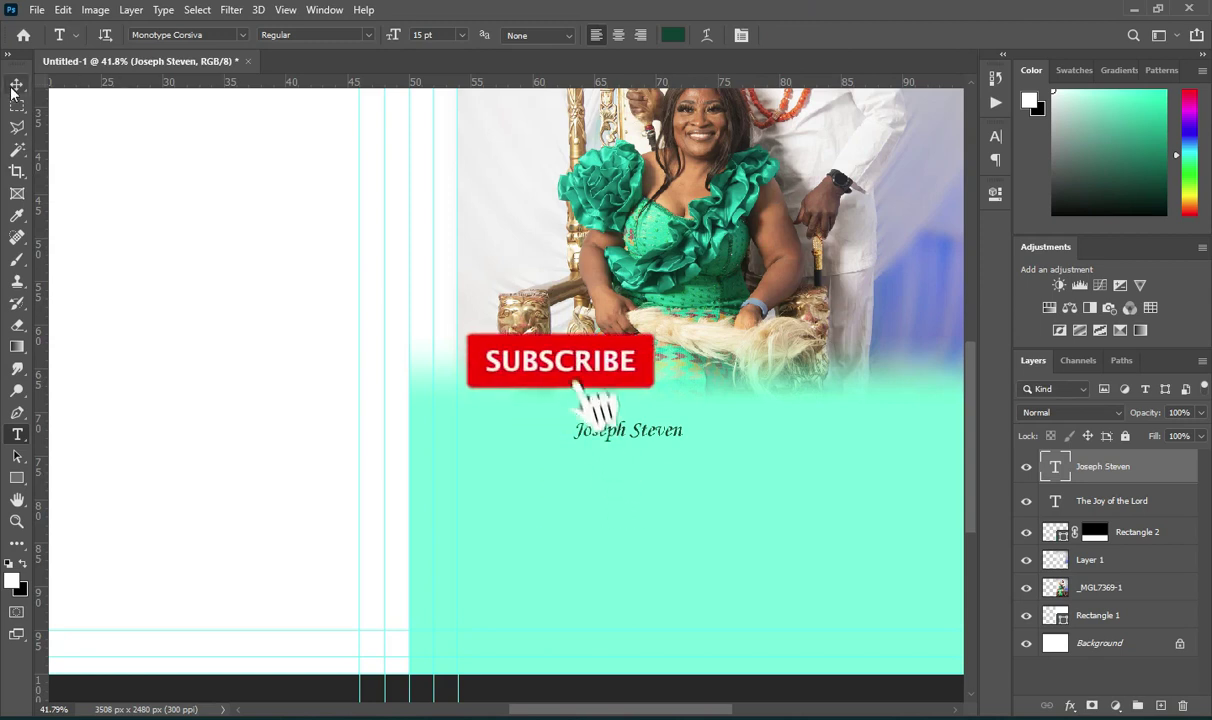
Set the text colour of the groom's name to white, #ffffff.
click(669, 36)
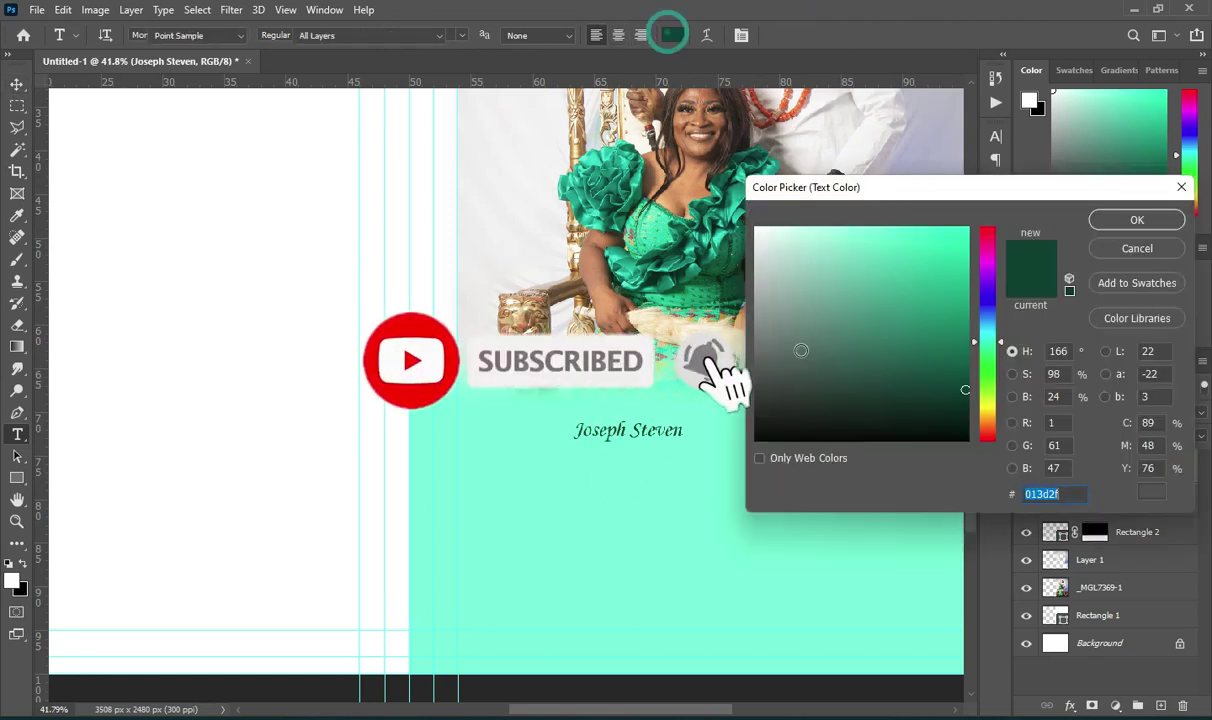
click(801, 319)
click(759, 229)
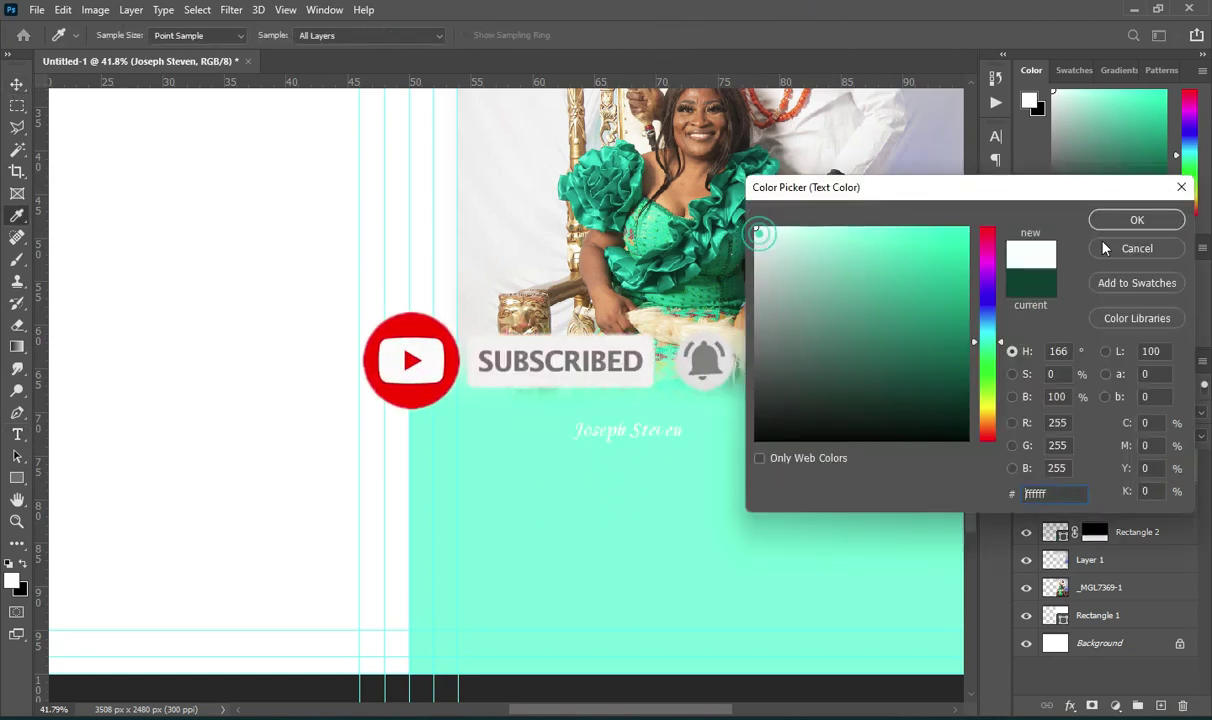
click(1133, 219)
Scale the groom's name to about 307% and position it just below the mint panel's faded edge.
click(17, 84)
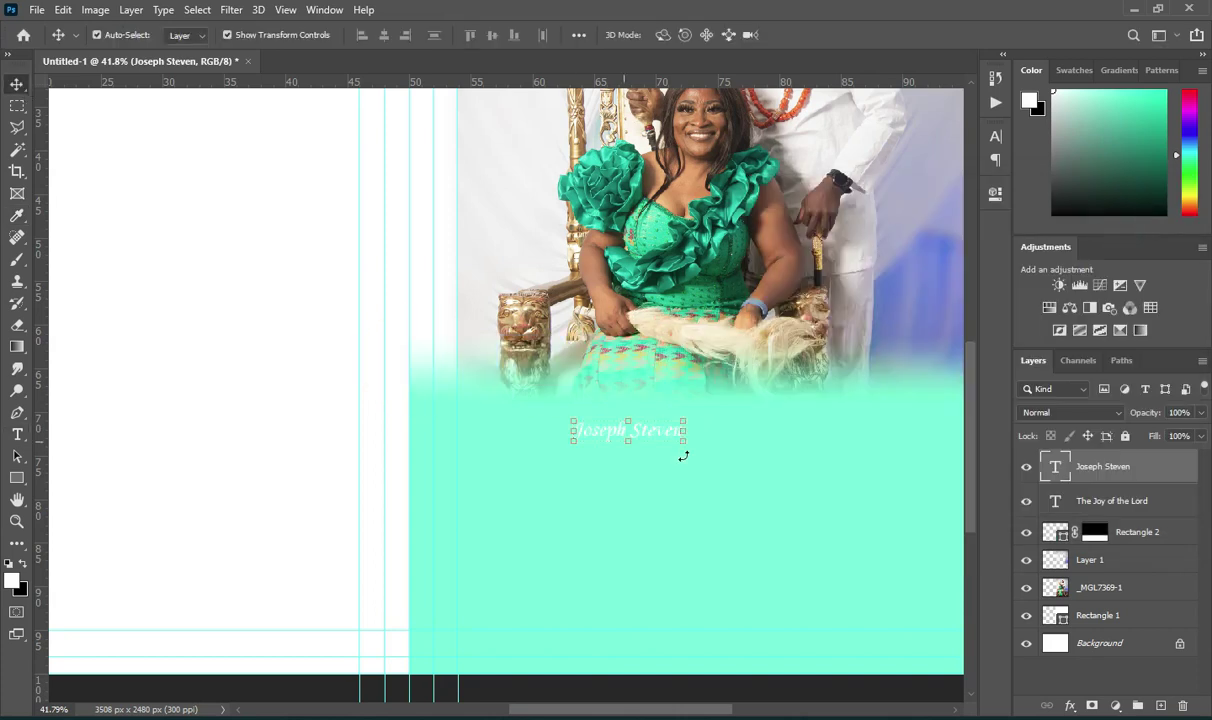
drag(686, 432, 913, 438)
scroll(420, 425, down, 1)
scroll(311, 414, down, 1)
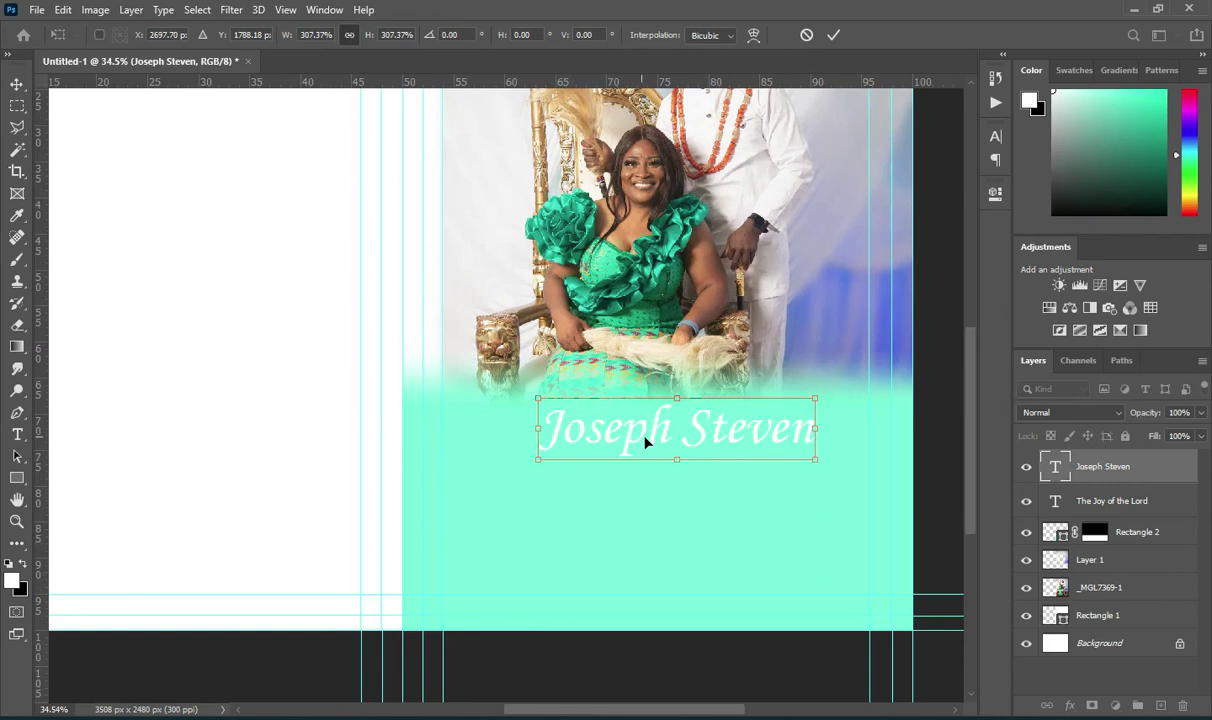
drag(633, 432, 635, 448)
drag(631, 446, 626, 444)
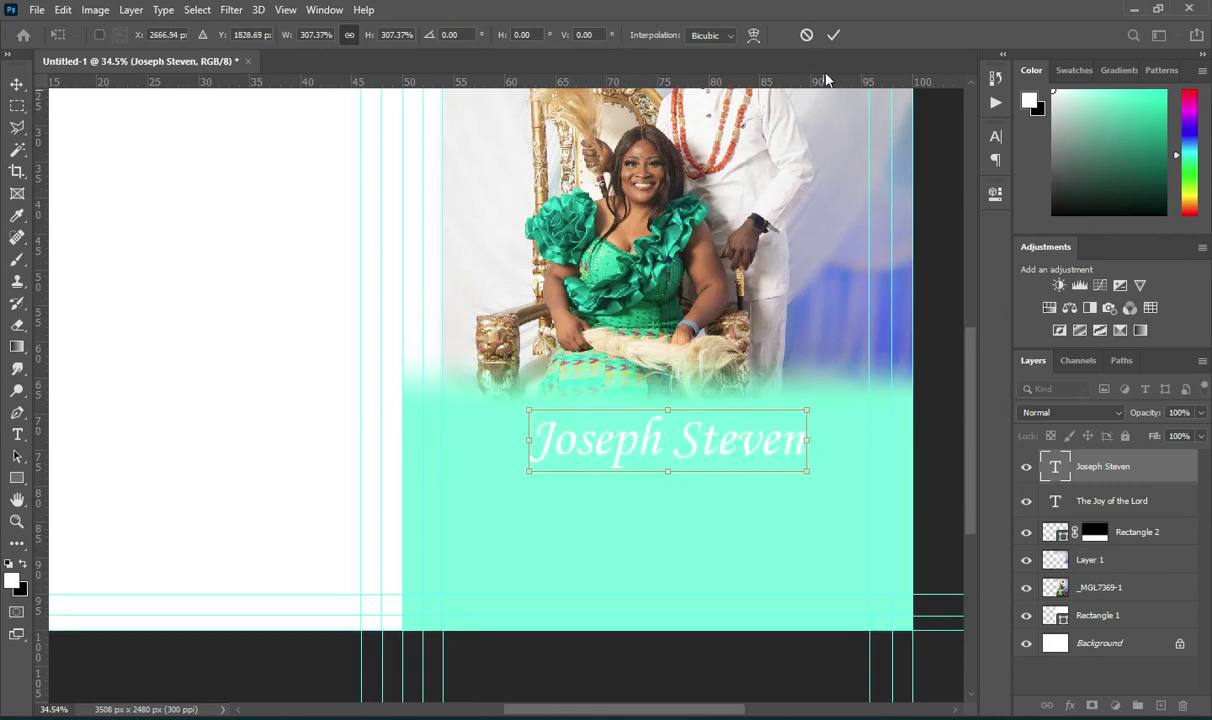
click(833, 36)
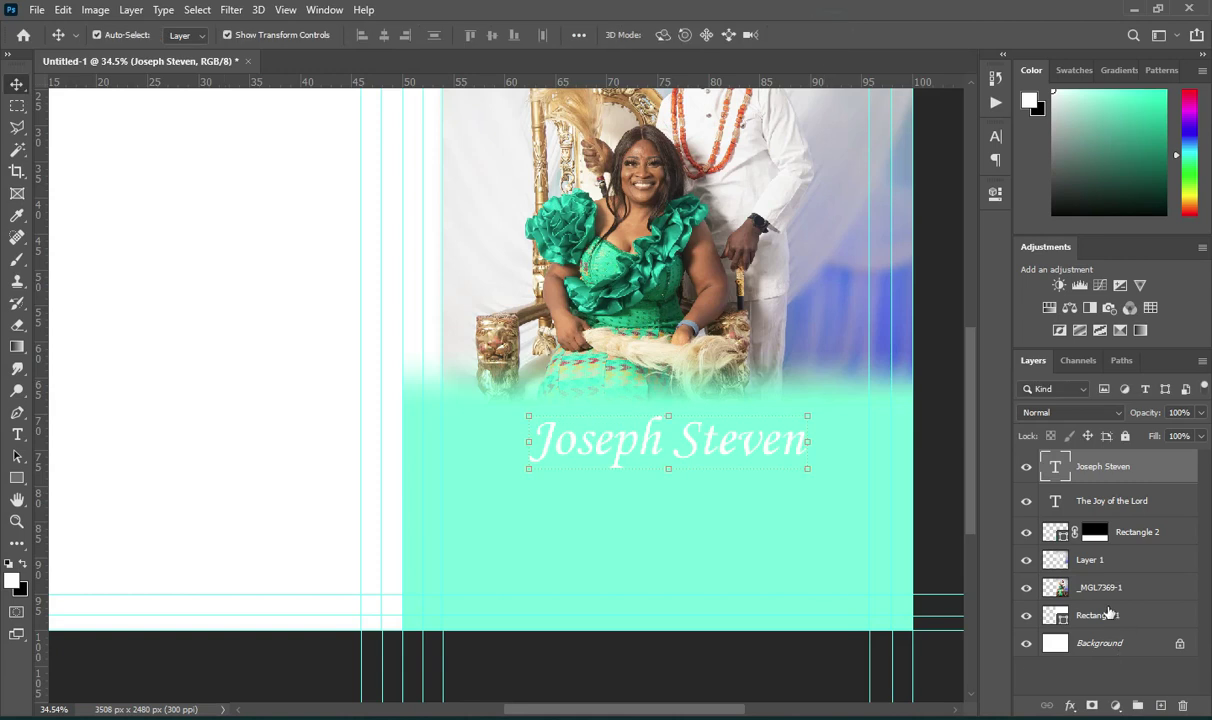
Centre the groom's name horizontally on the Rectangle 1 layer of the front cover and clear the selection.
ctrl+click(1097, 617)
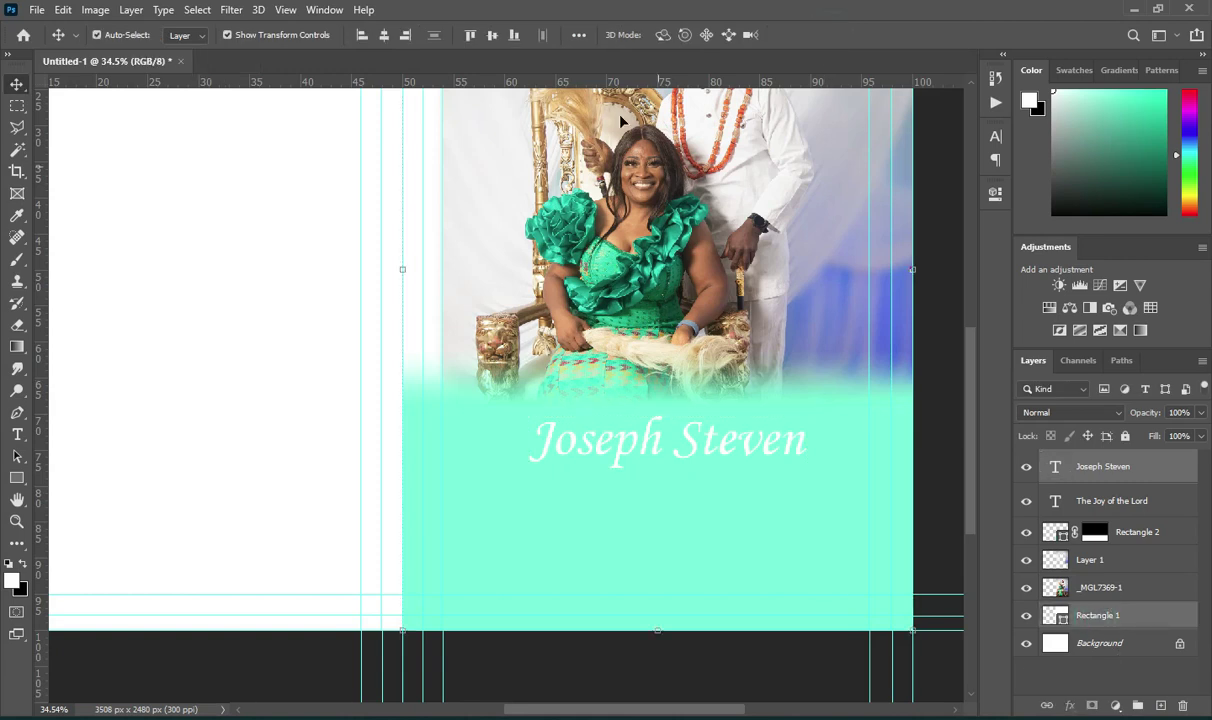
click(384, 35)
click(384, 35)
click(940, 378)
Add a drop shadow to the groom's name with a distance of 4 px and a size of 3 px.
click(643, 435)
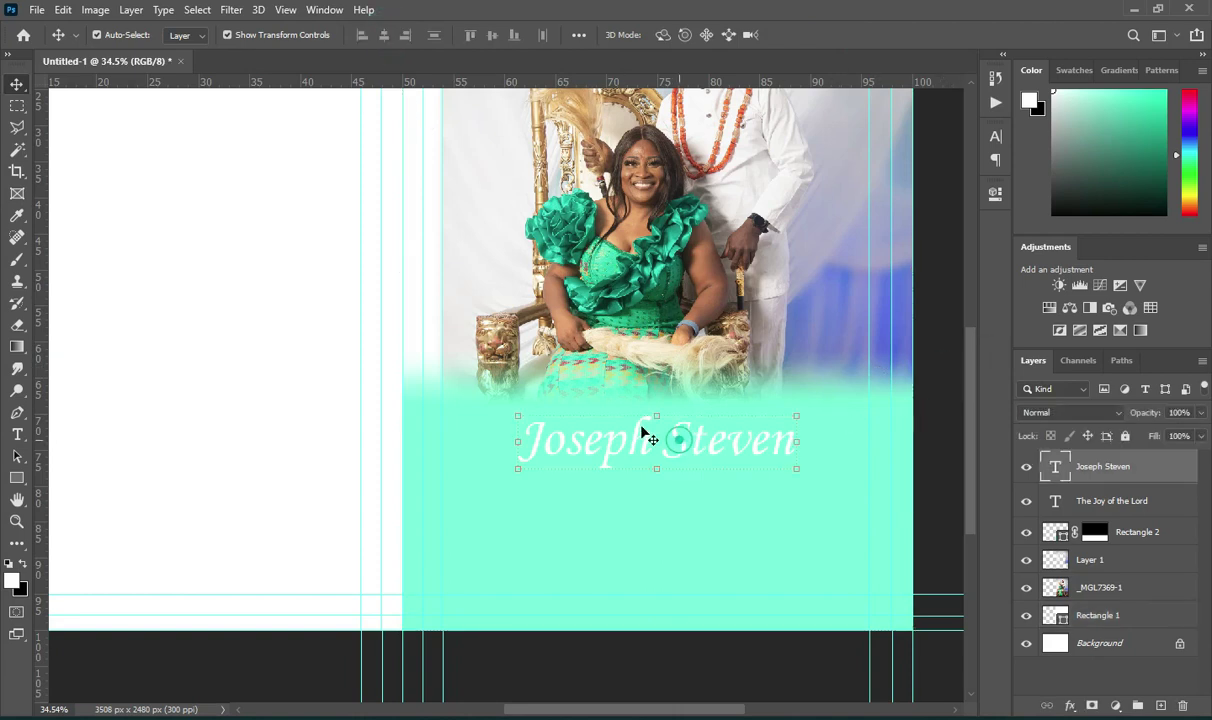
click(1070, 706)
click(1090, 690)
drag(870, 170, 813, 23)
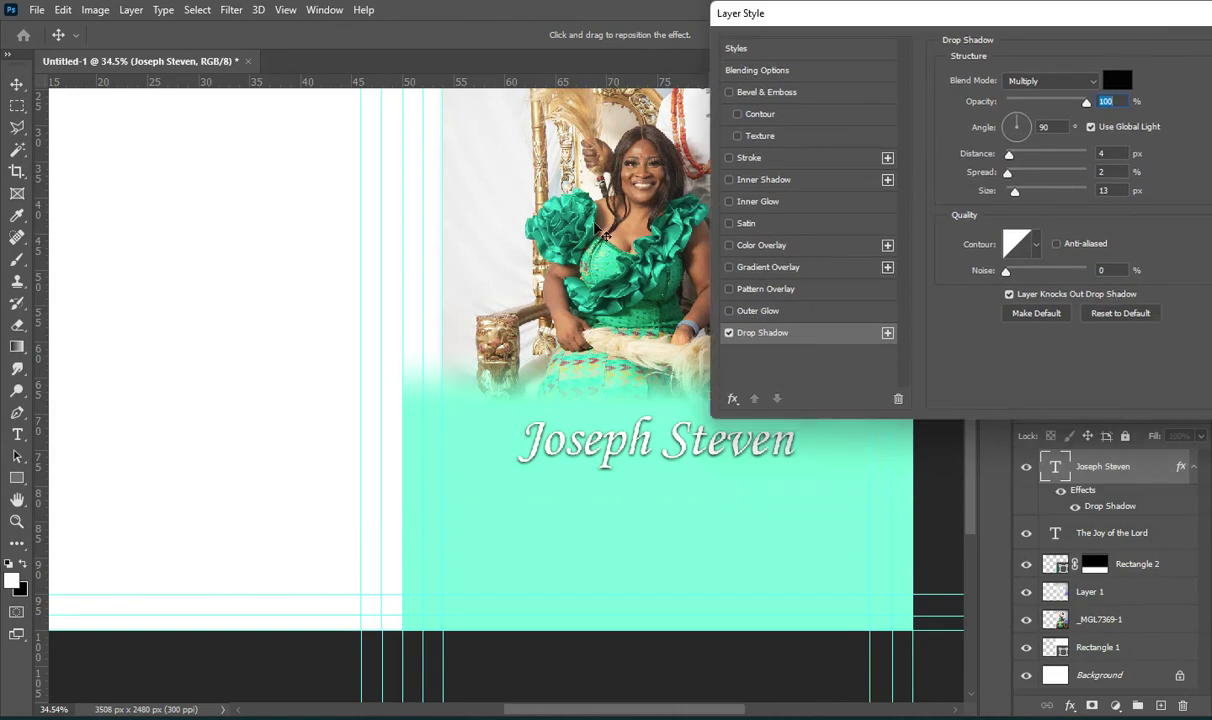
drag(1015, 190, 1011, 191)
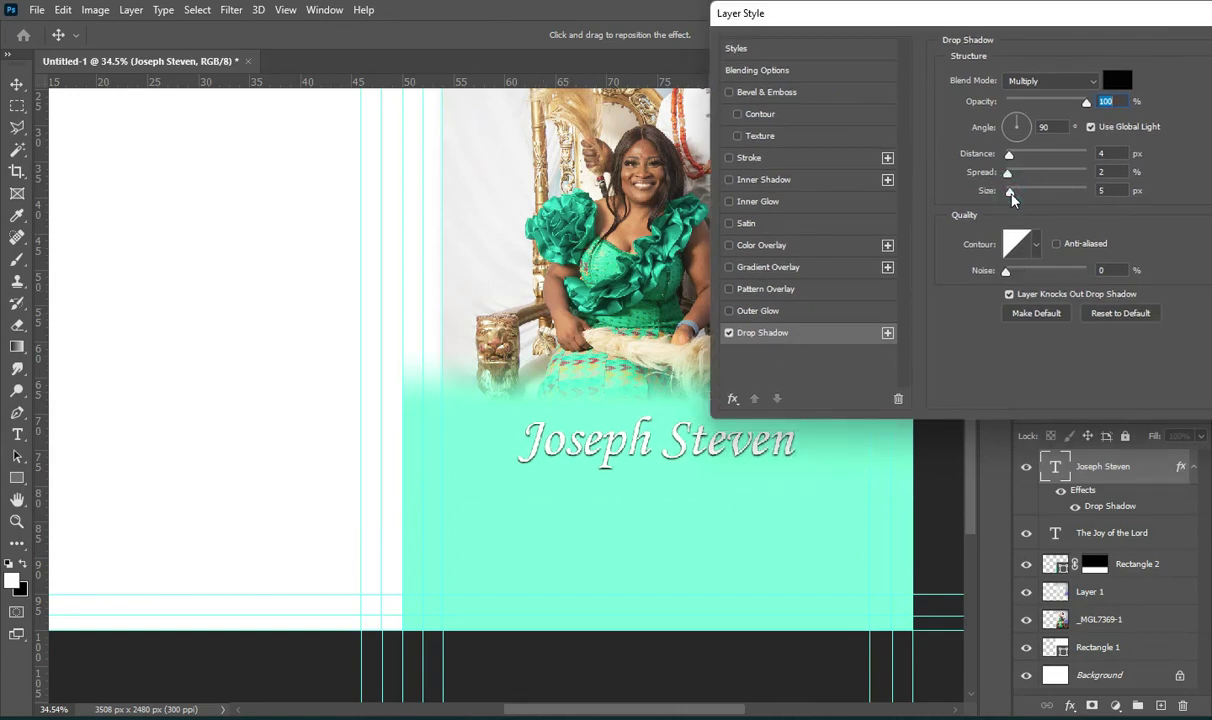
click(1010, 191)
drag(1009, 153, 1010, 162)
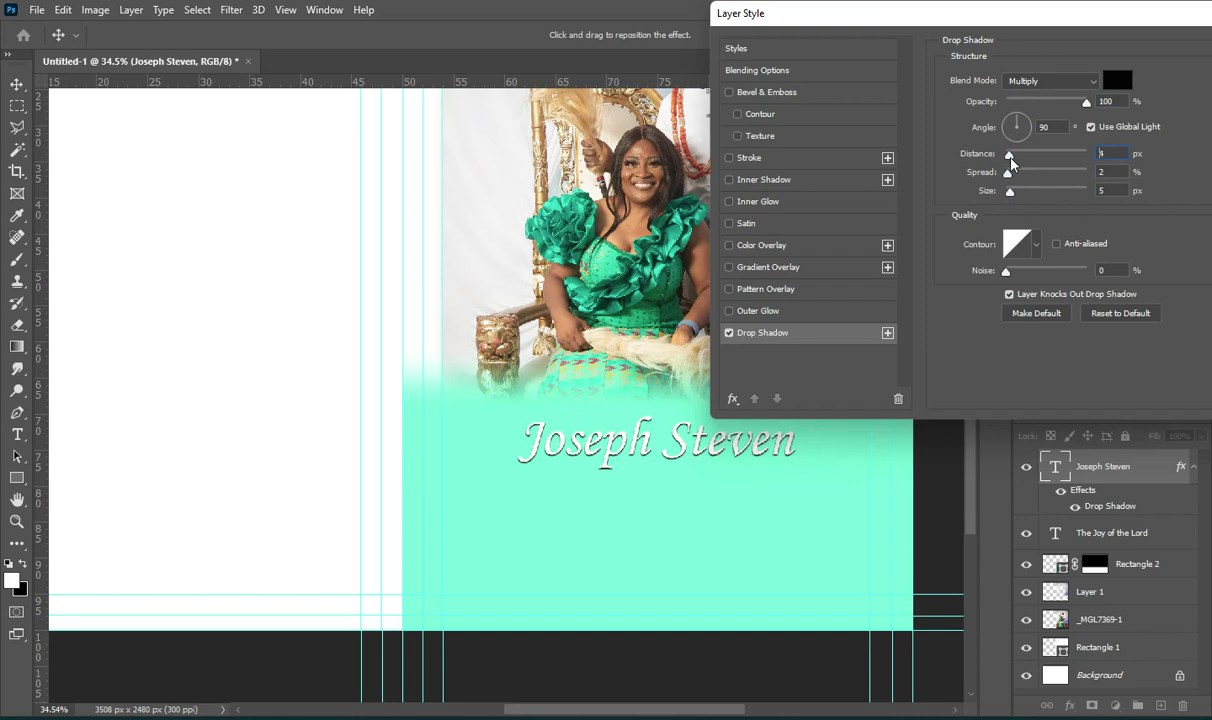
click(1010, 191)
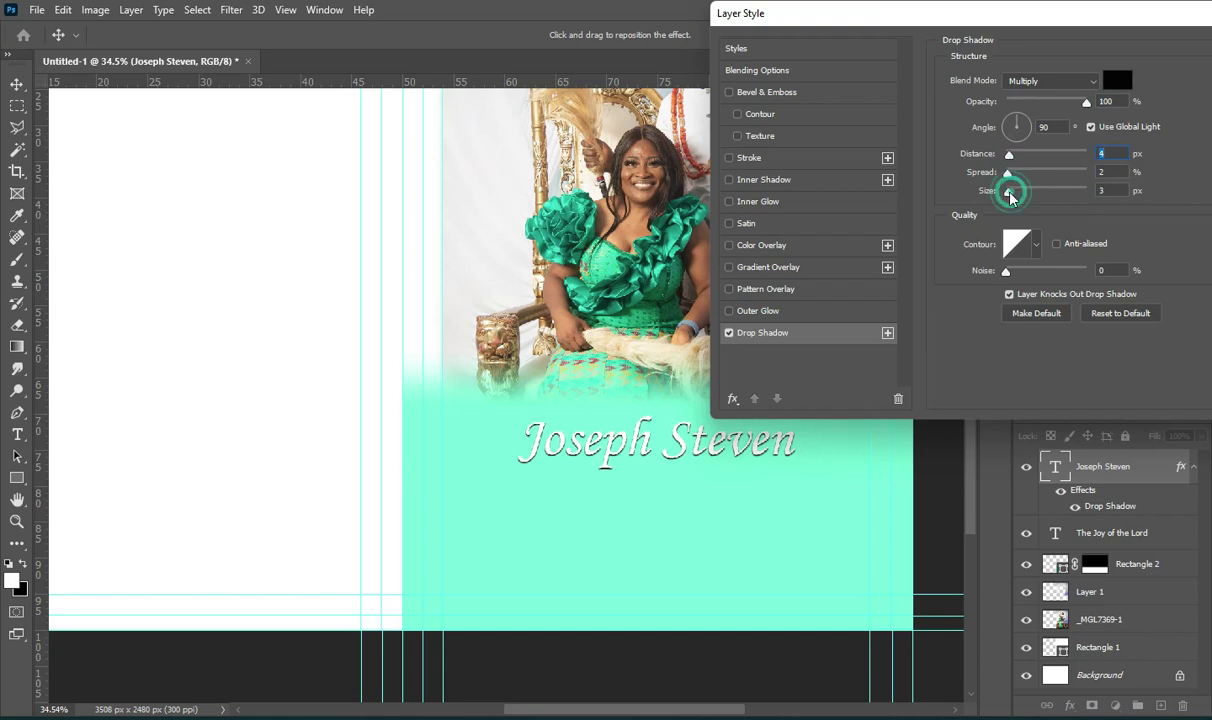
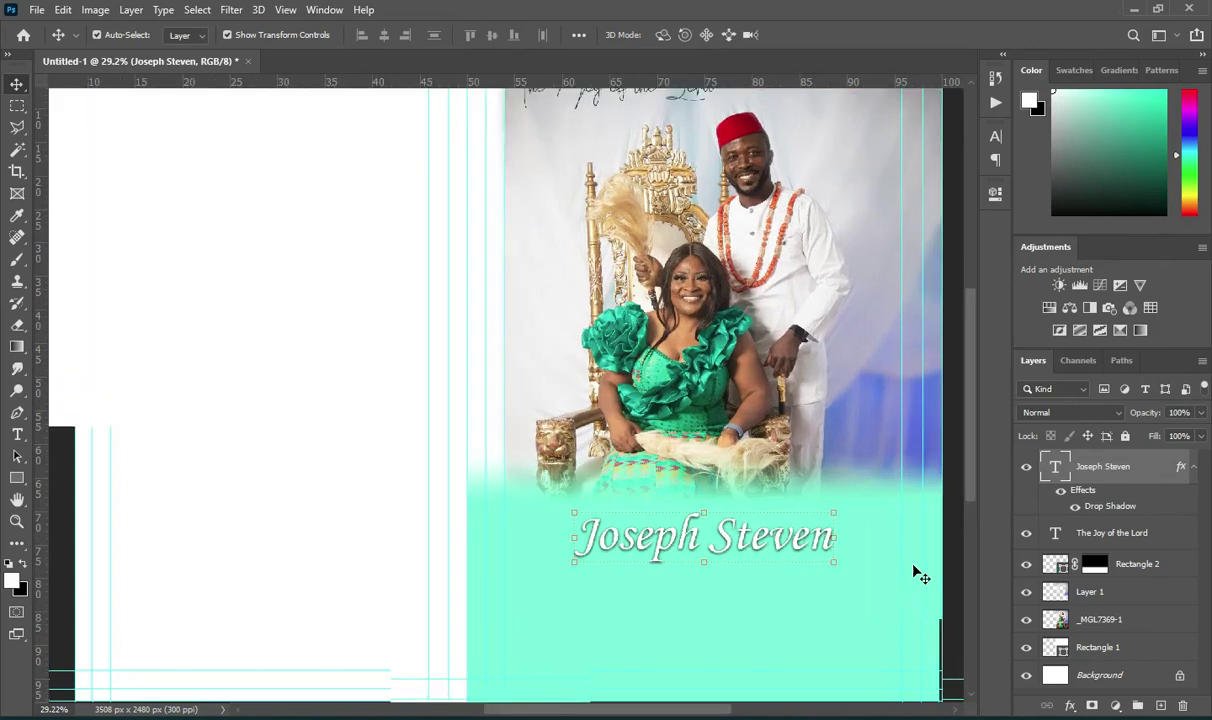
Duplicate the groom's name just below the original and replace the copy's text with "AND".
drag(707, 543, 641, 430)
key(Return)
key(ctrl+j)
double_click(632, 421)
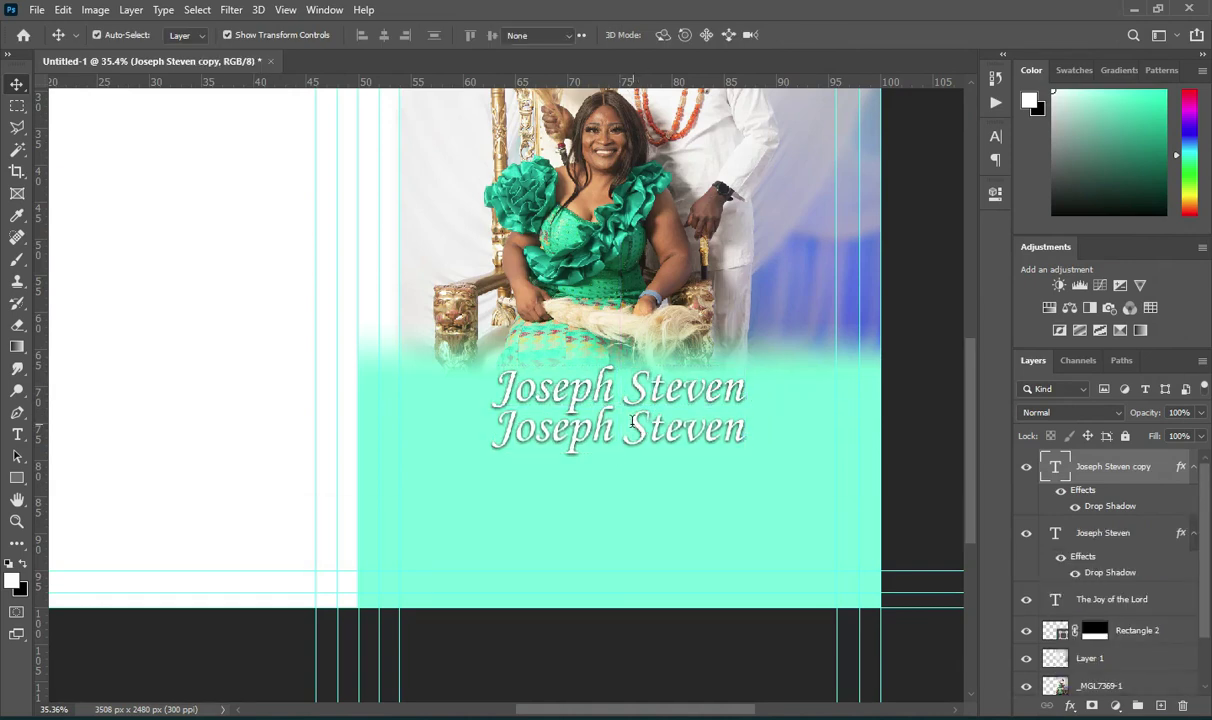
click(632, 421)
key(ctrl+a)
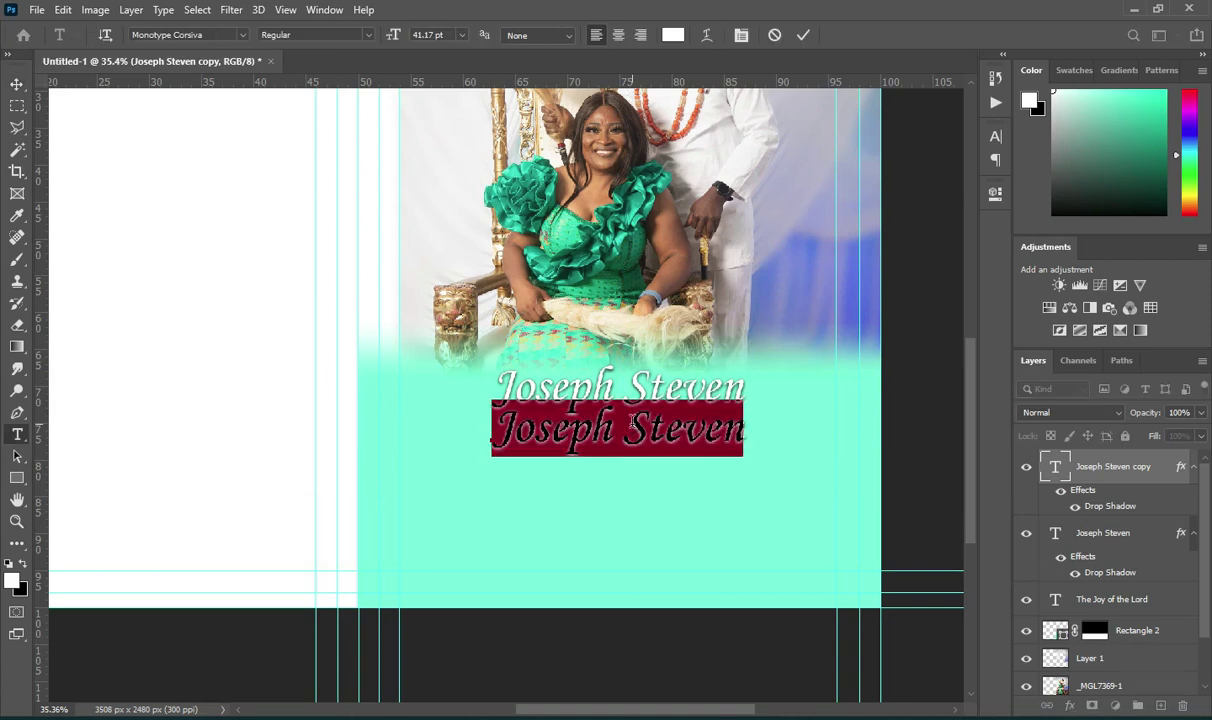
text(AND)
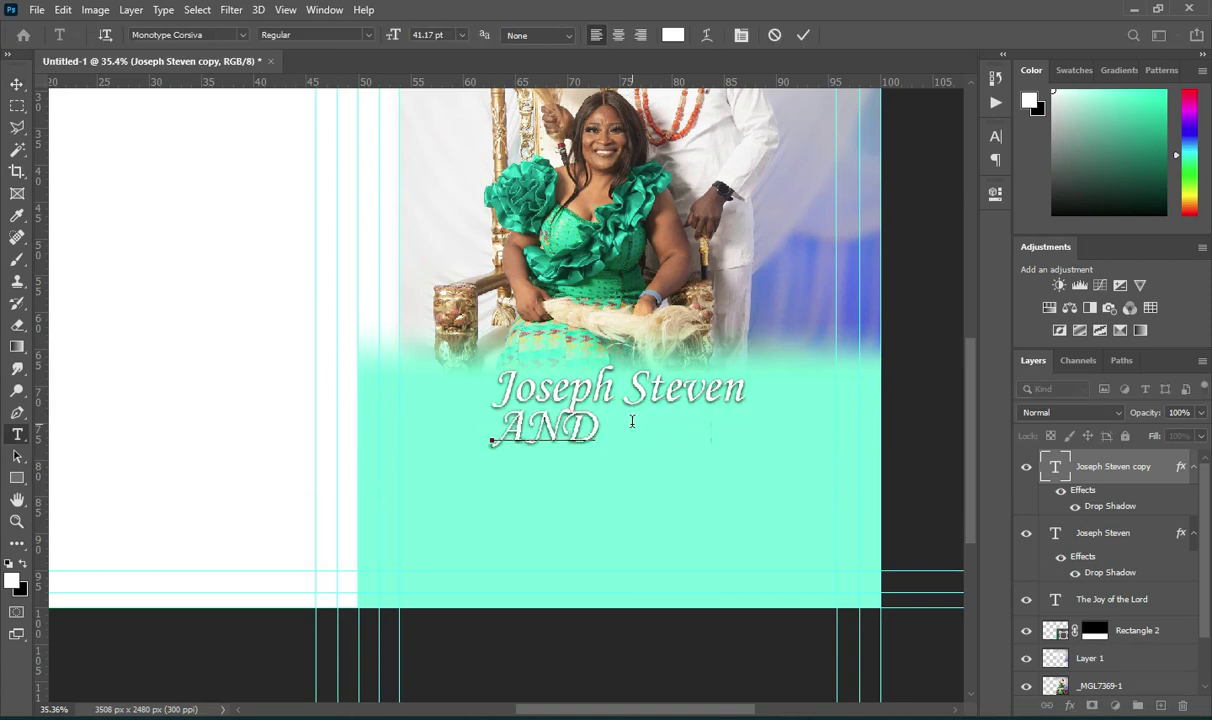
click(804, 36)
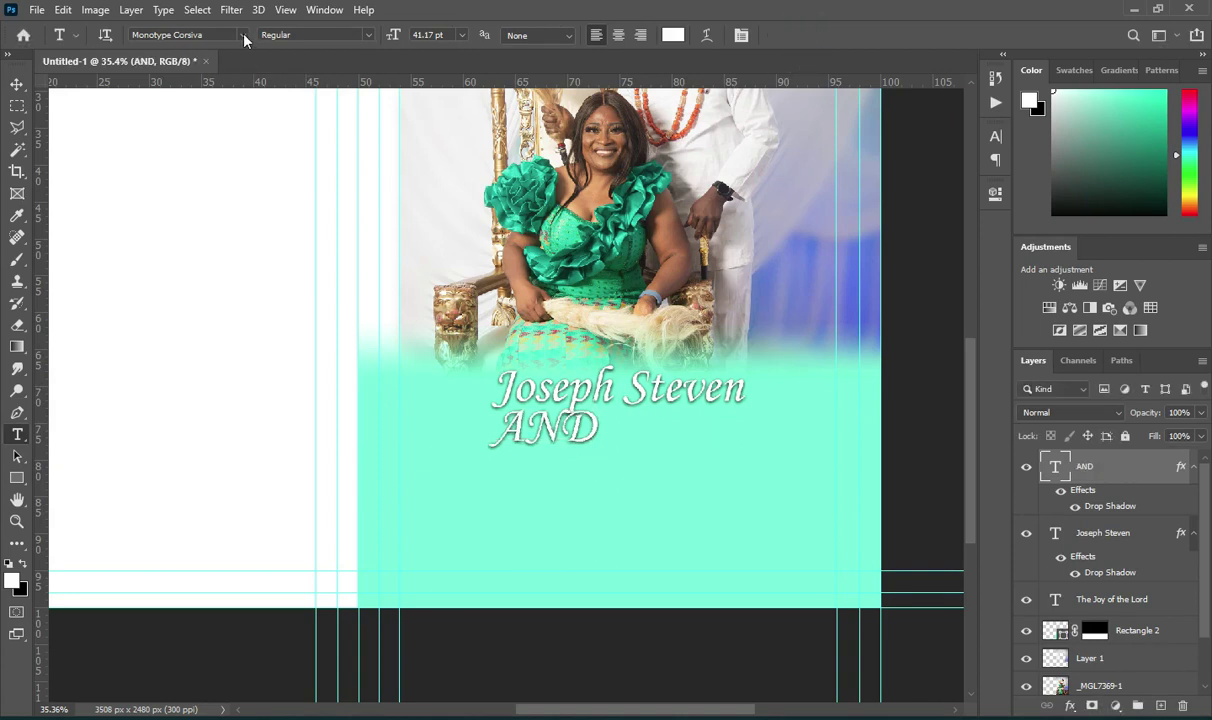
Set the font of the AND text to Helvetica Bold.
click(243, 36)
key(Down)
click(195, 135)
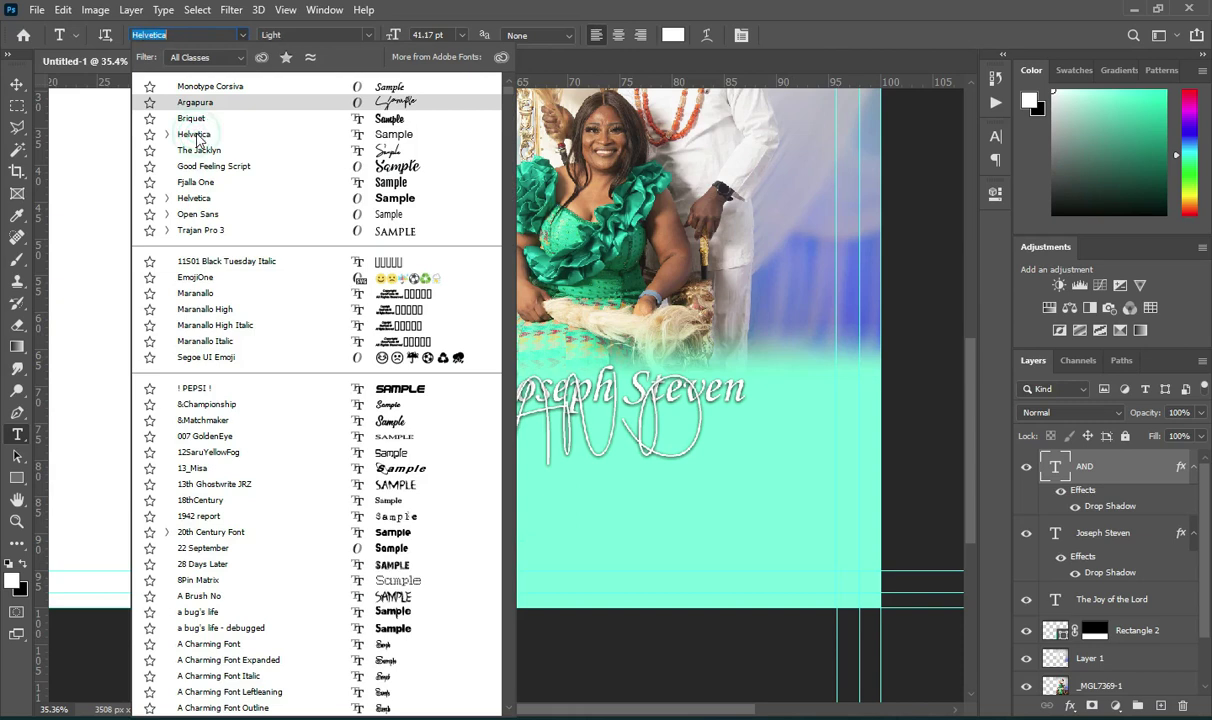
click(369, 35)
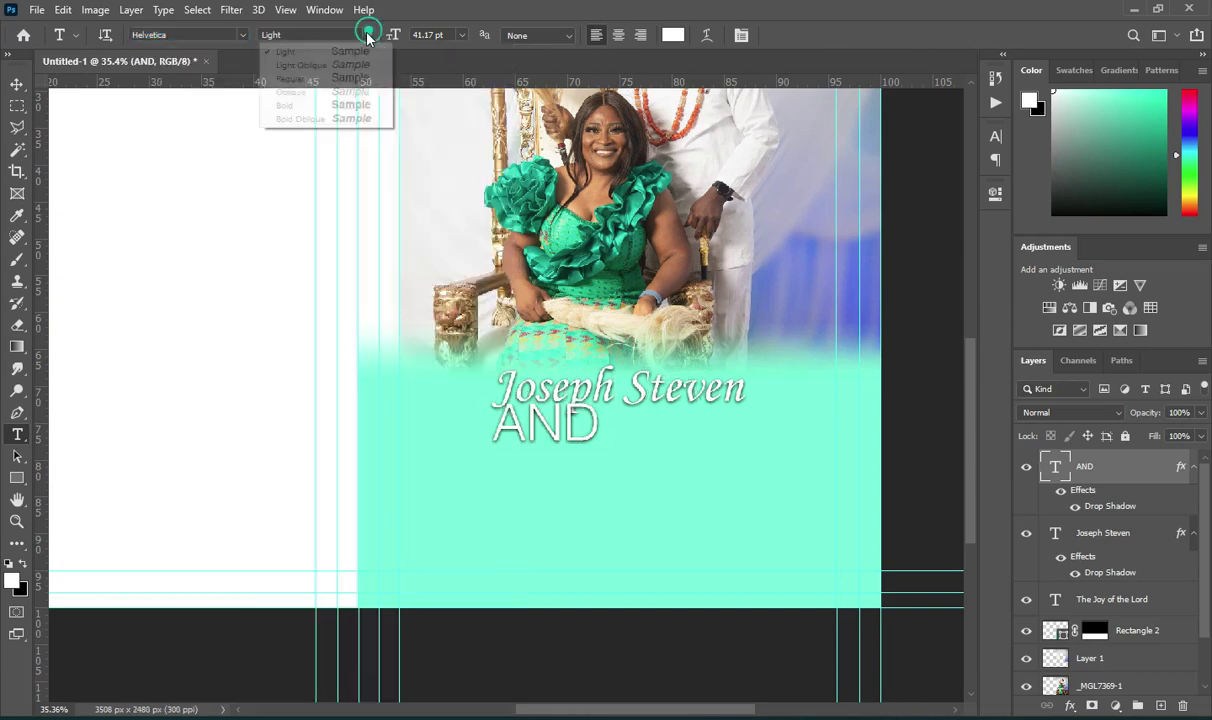
click(326, 107)
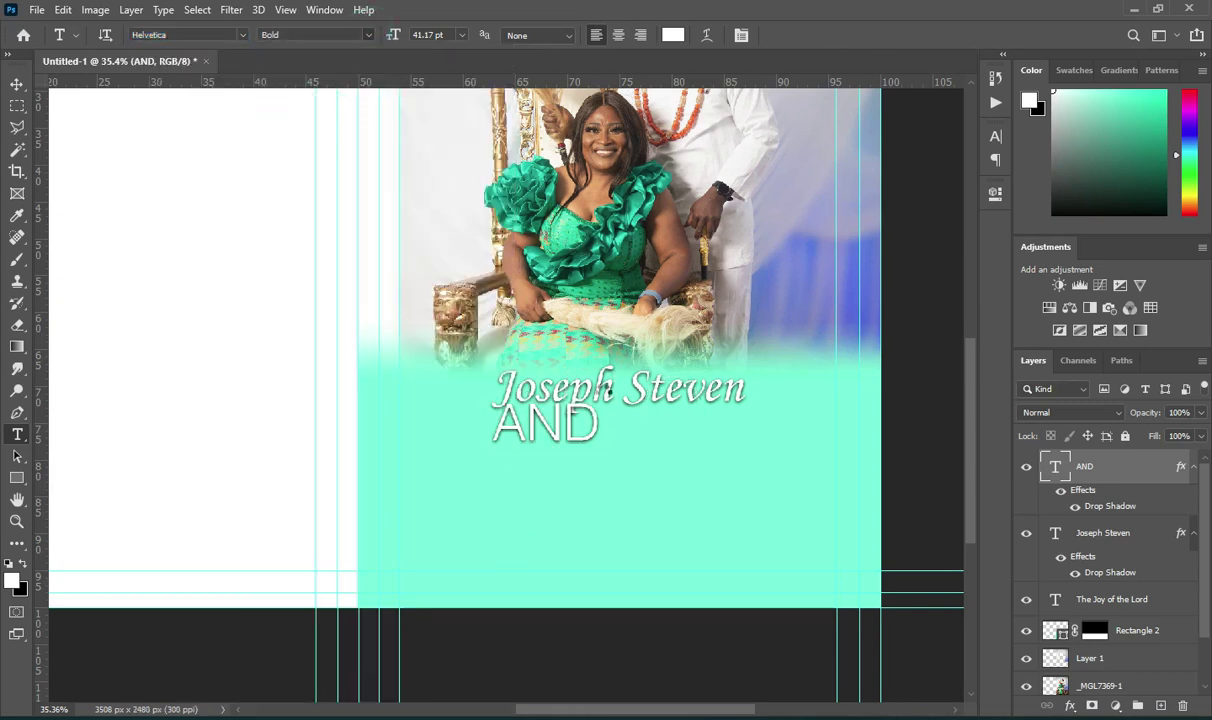
Scale the AND text to about 36.85% and place it just below the groom's name.
click(16, 84)
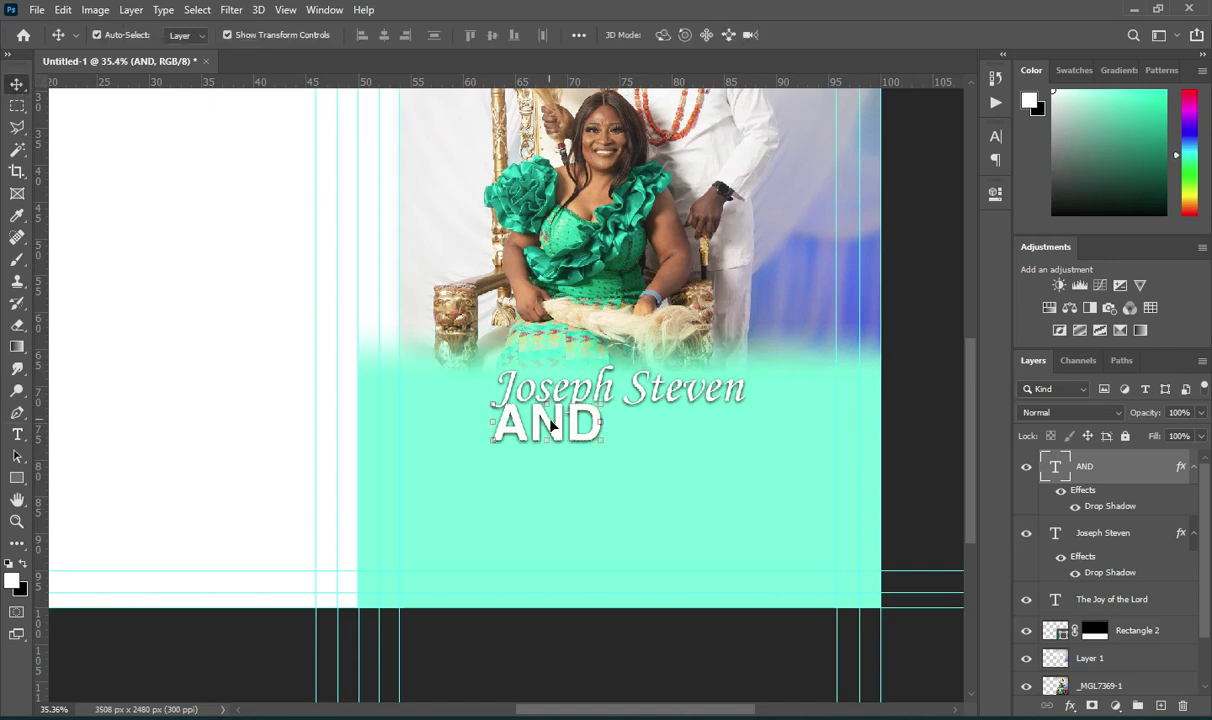
drag(491, 431, 566, 425)
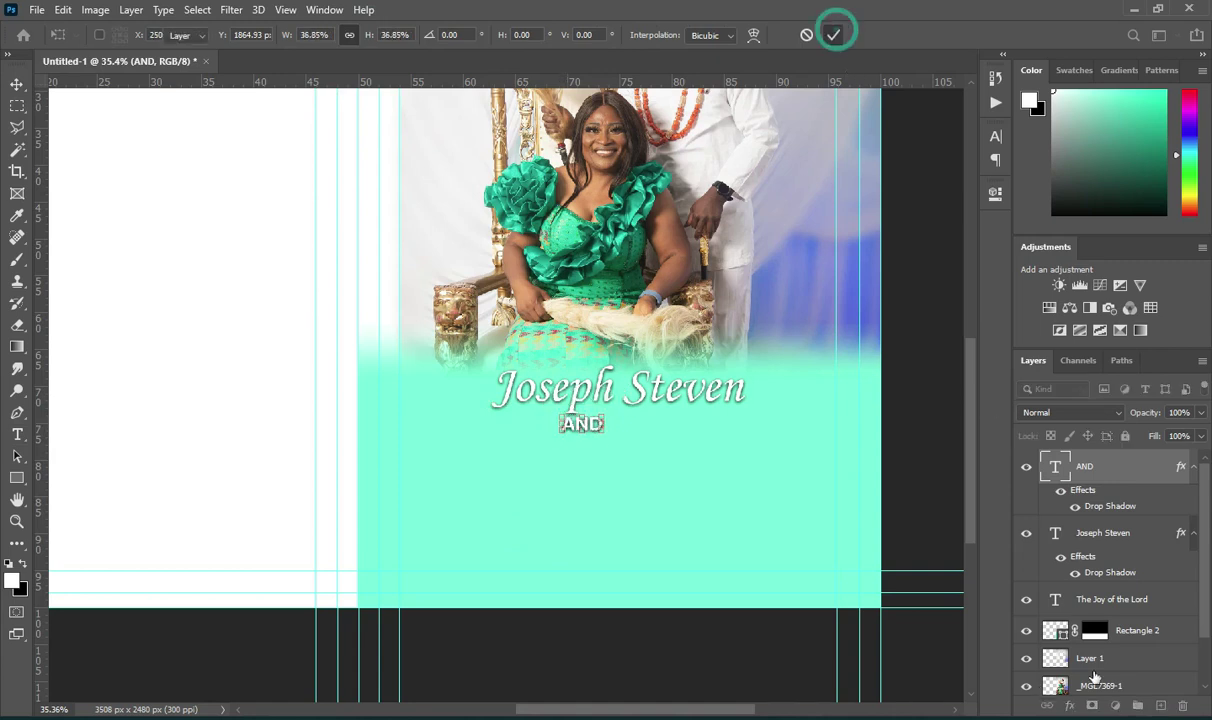
click(834, 34)
Collapse the effects lists of the groom's name layer and the AND layer.
scroll(1104, 562, down, 1)
click(1194, 479)
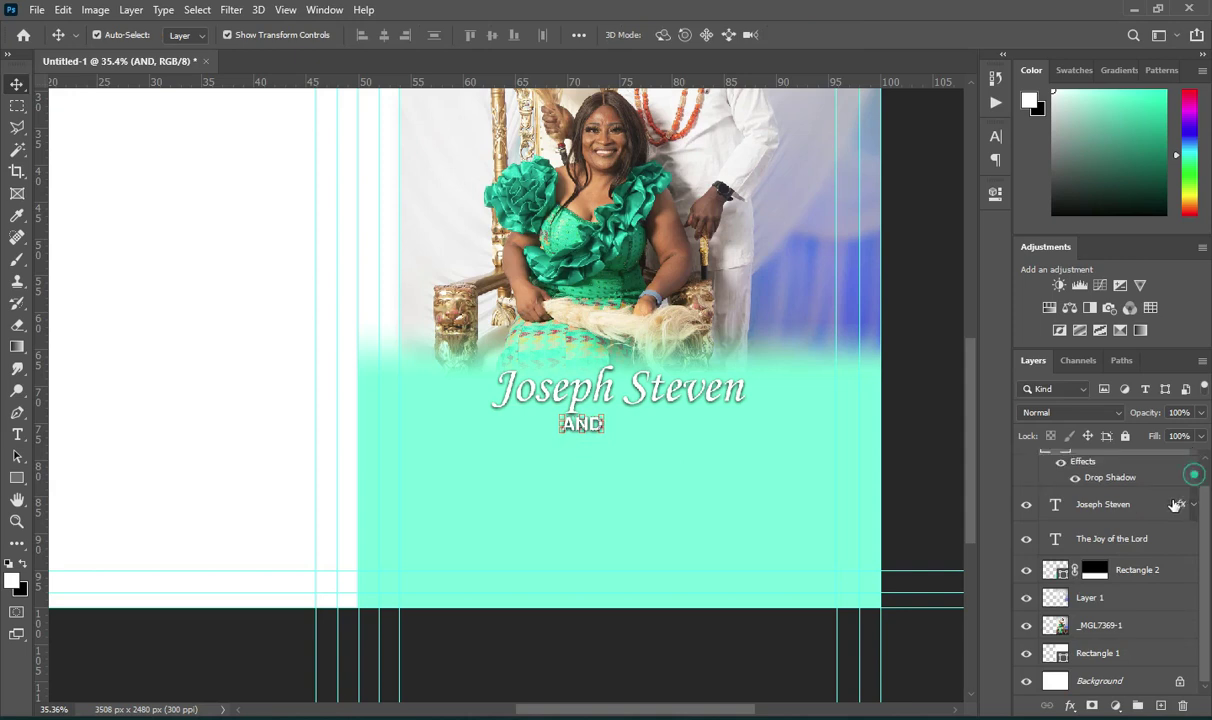
scroll(1193, 473, up, 1)
click(1192, 466)
scroll(1125, 565, down, 1)
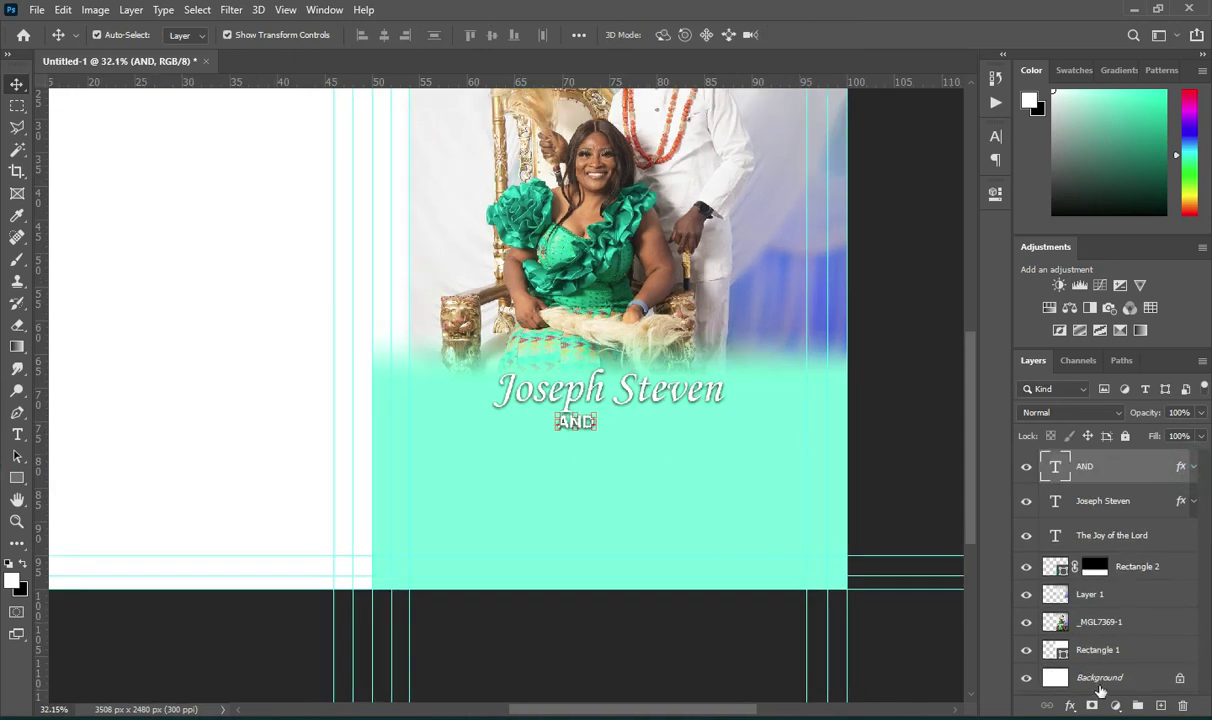
Try to align the horizontal centres of all layers from AND down to Rectangle 1.
shift+click(1095, 647)
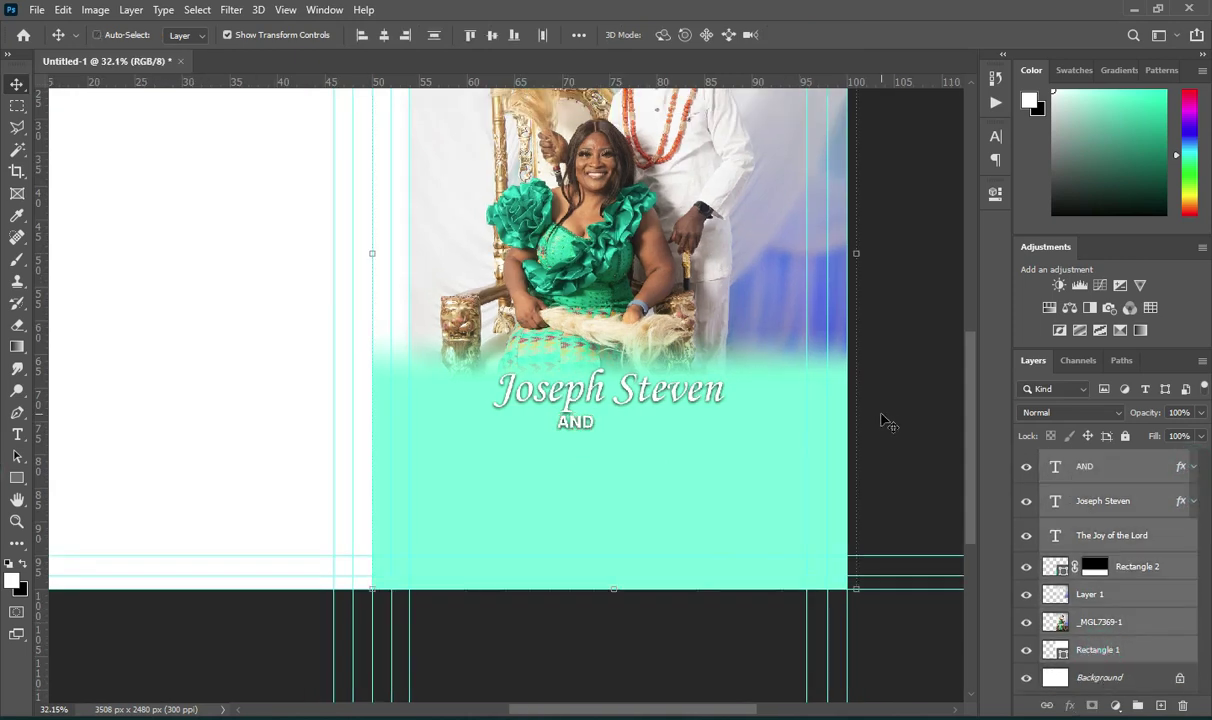
click(384, 36)
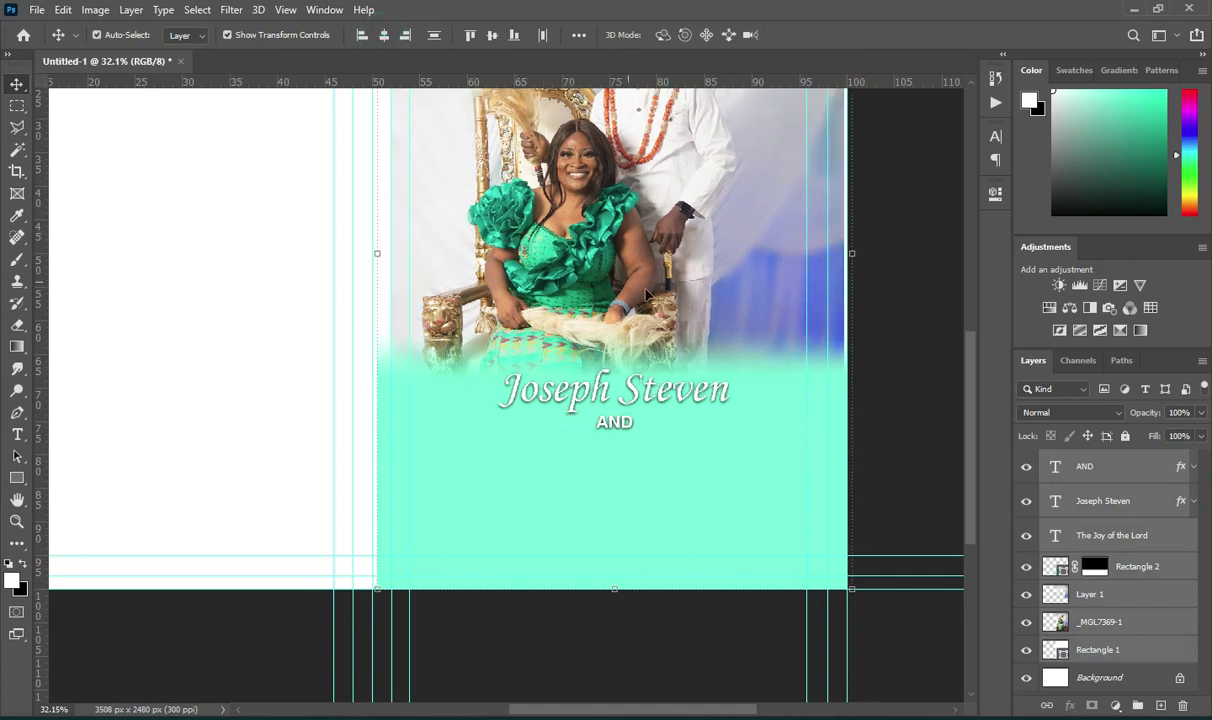
key(ctrl+z)
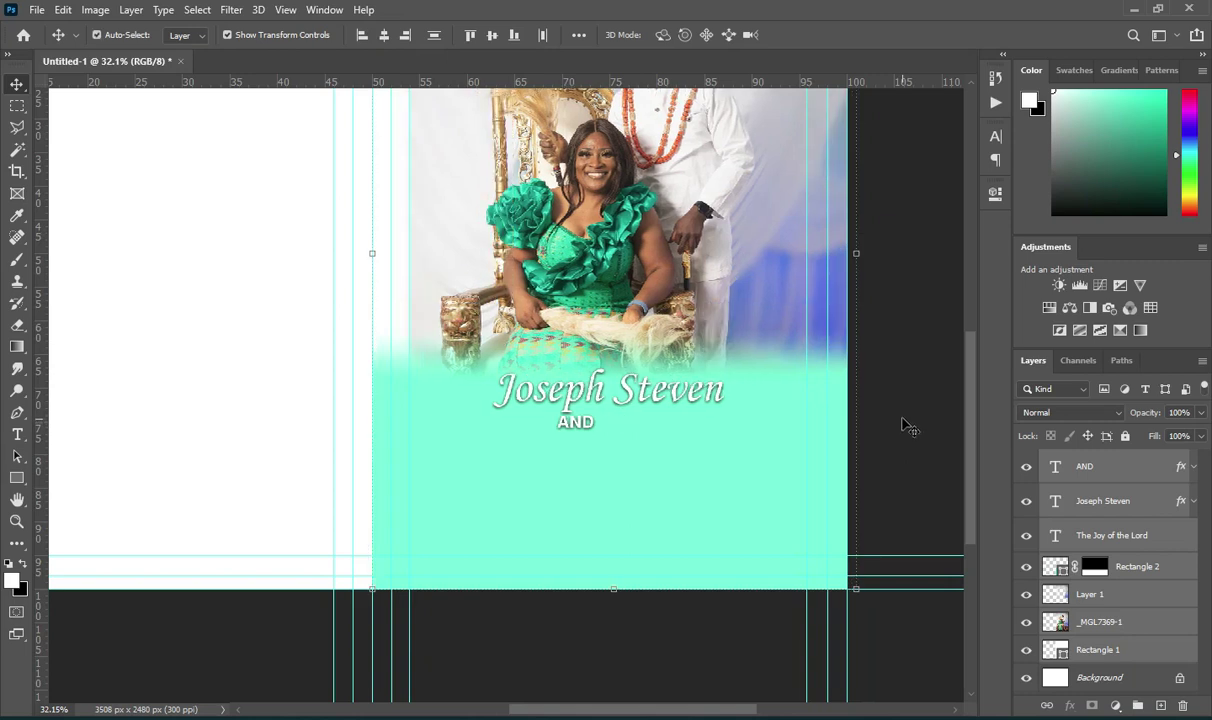
Centre the AND text horizontally on the Rectangle 1 layer and nudge it slightly up towards the groom's name.
click(1105, 652)
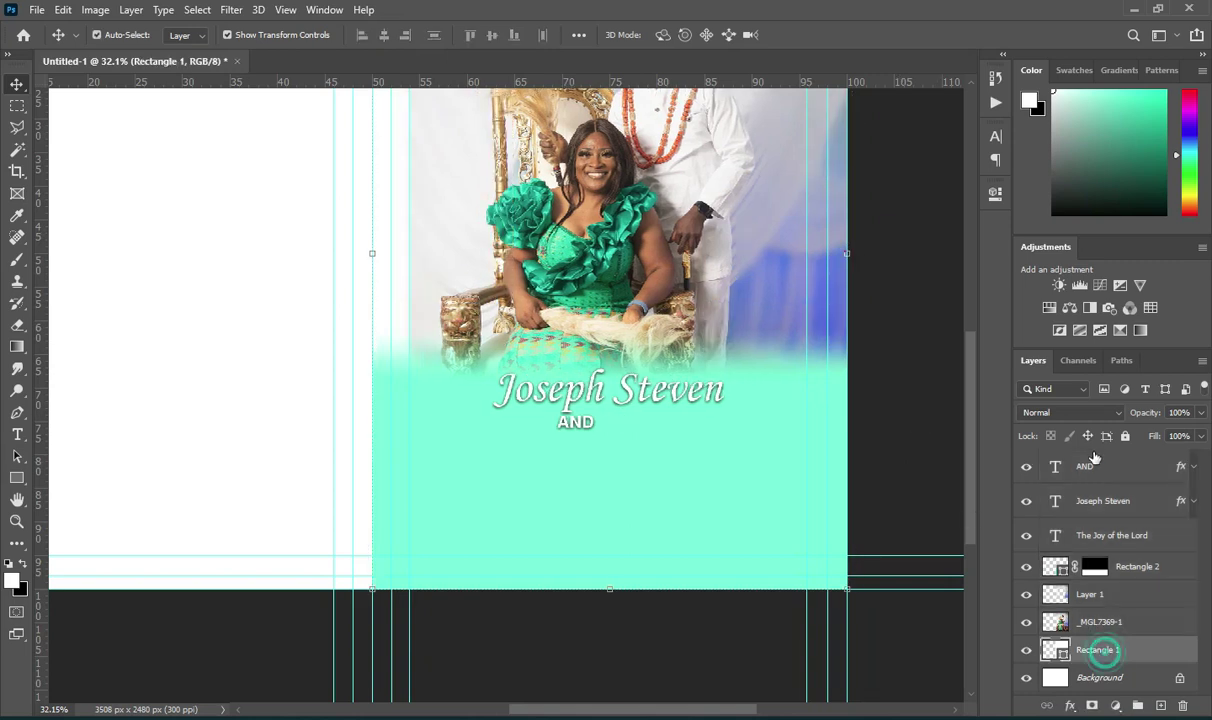
click(1090, 467)
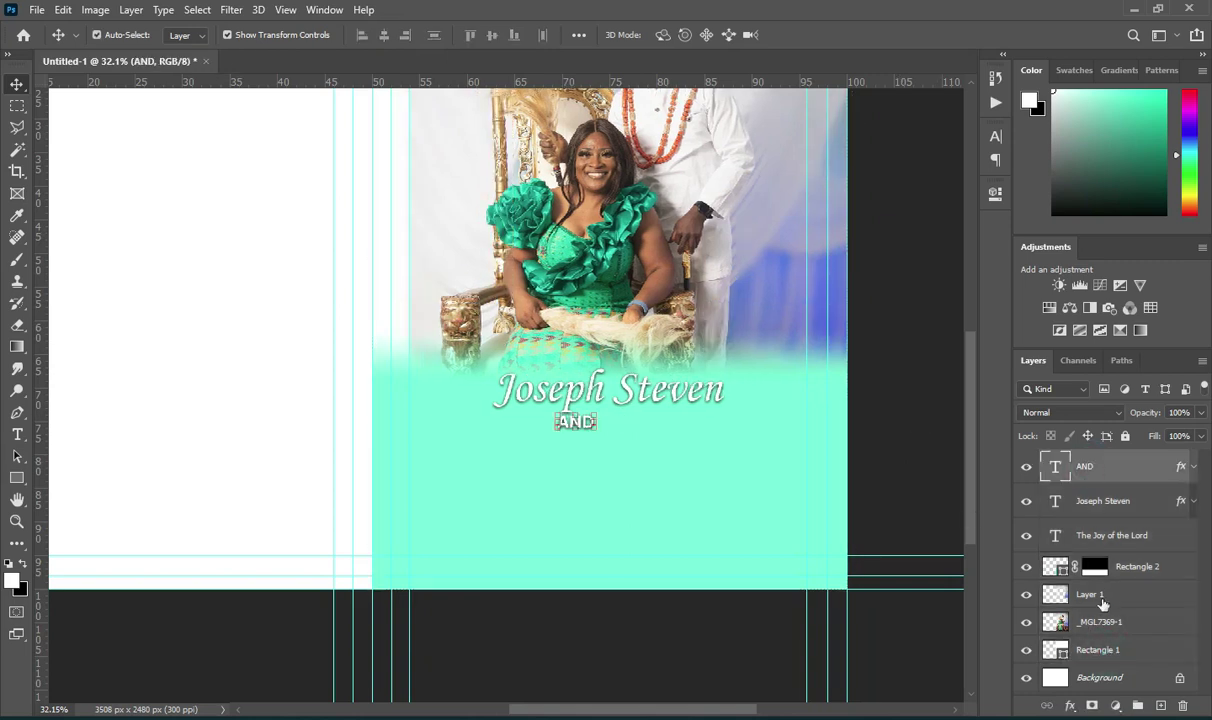
ctrl+click(1097, 652)
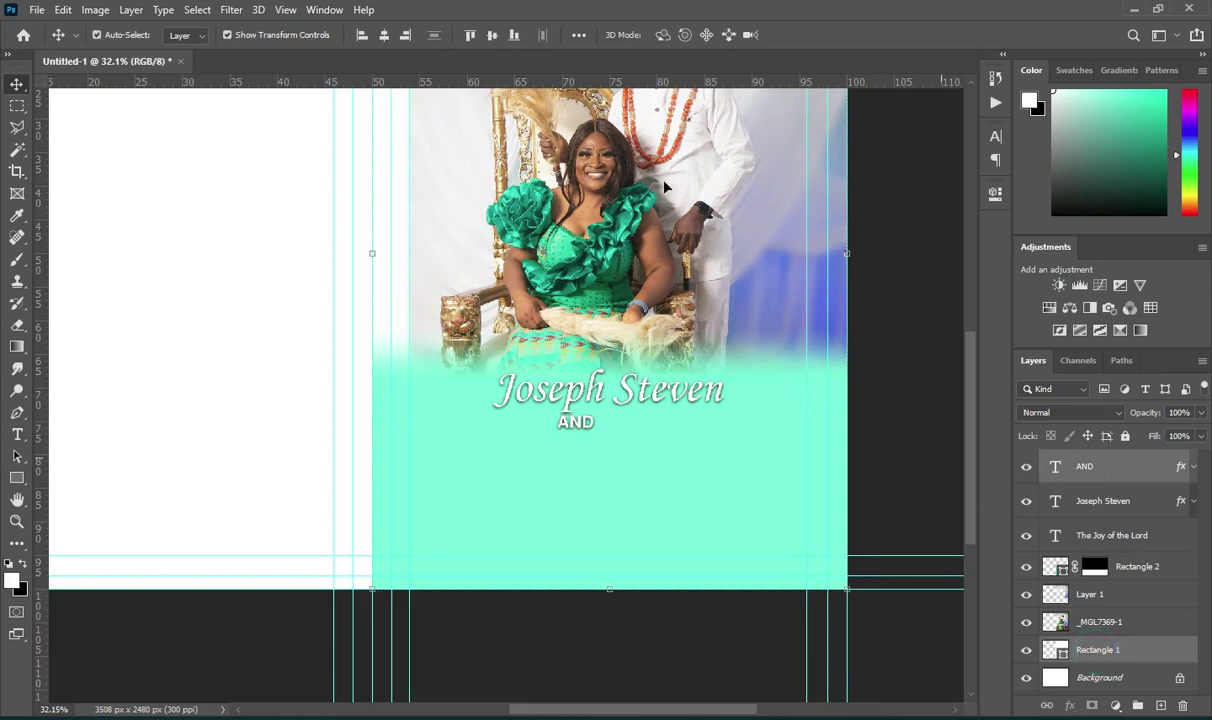
click(386, 37)
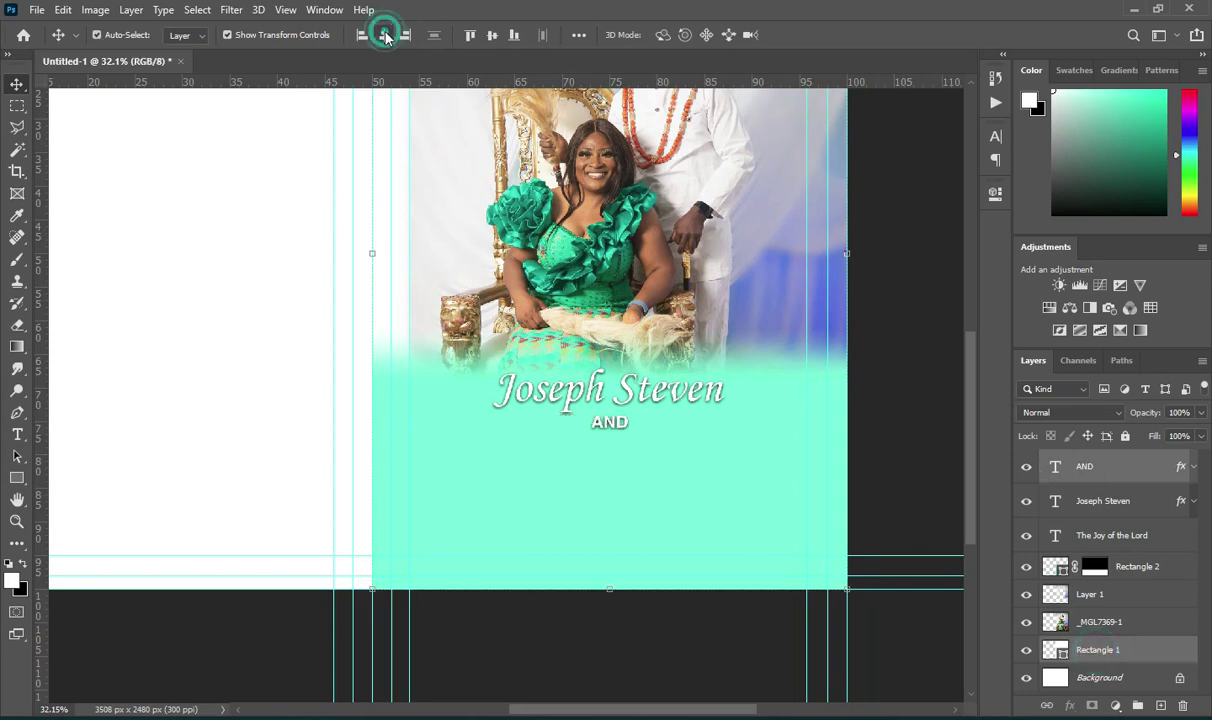
click(912, 257)
click(614, 425)
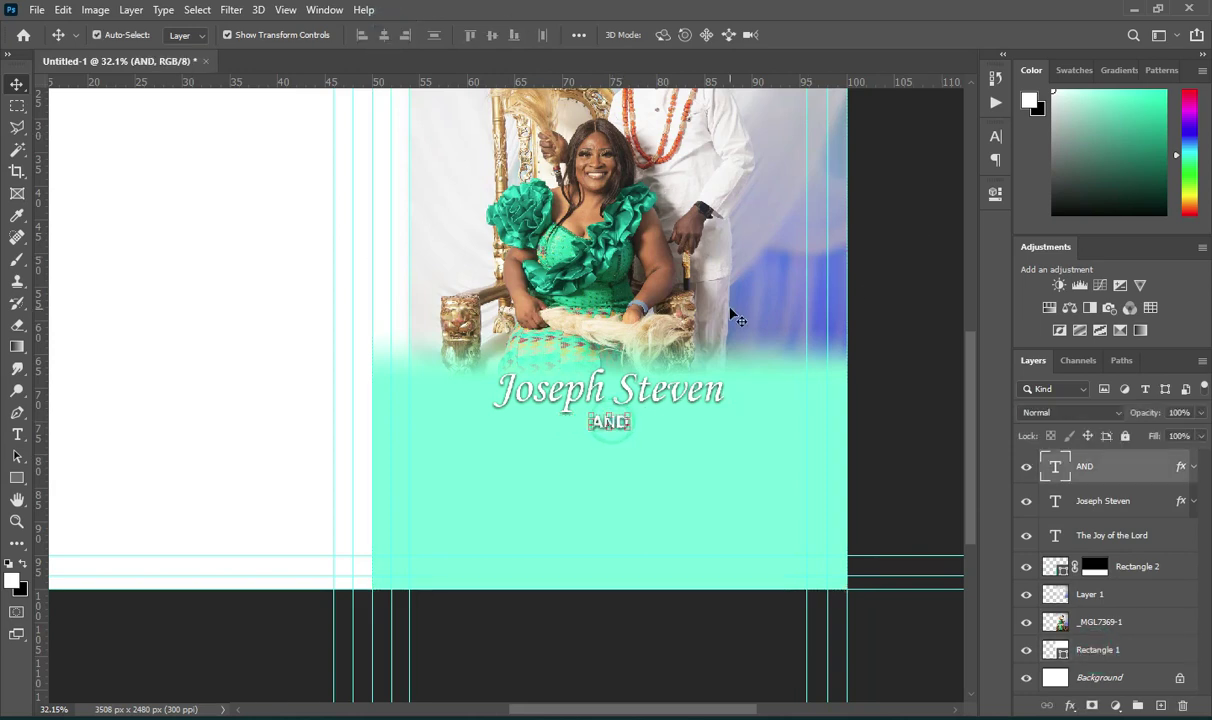
click(882, 291)
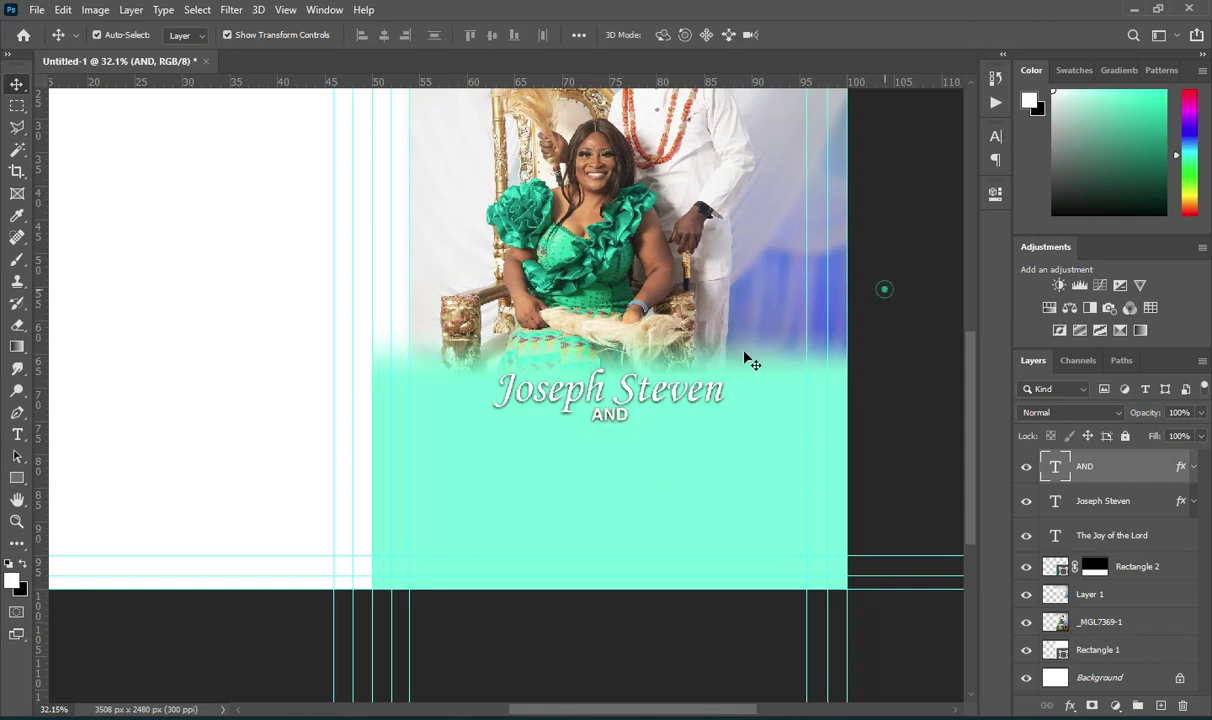
Duplicate the groom's name layer, bring the copy to the top of the layer stack and place it directly beneath AND.
alt+scroll(663, 371, up, 2)
click(635, 406)
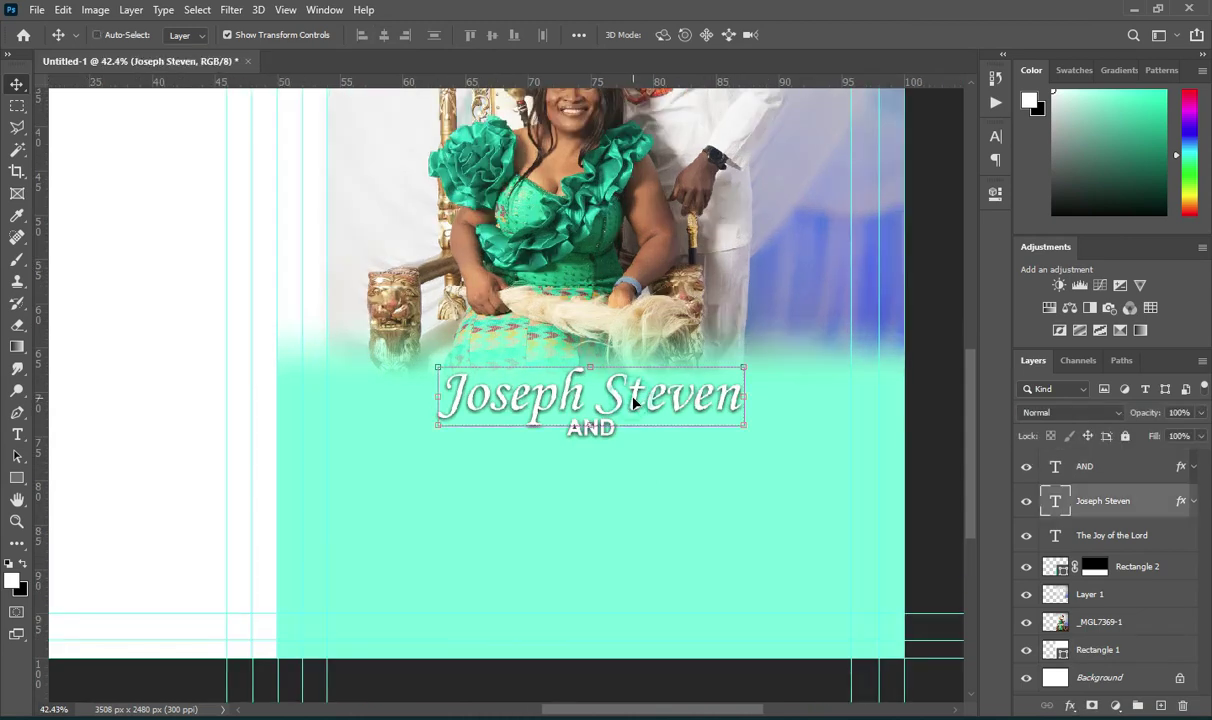
key(ctrl+j)
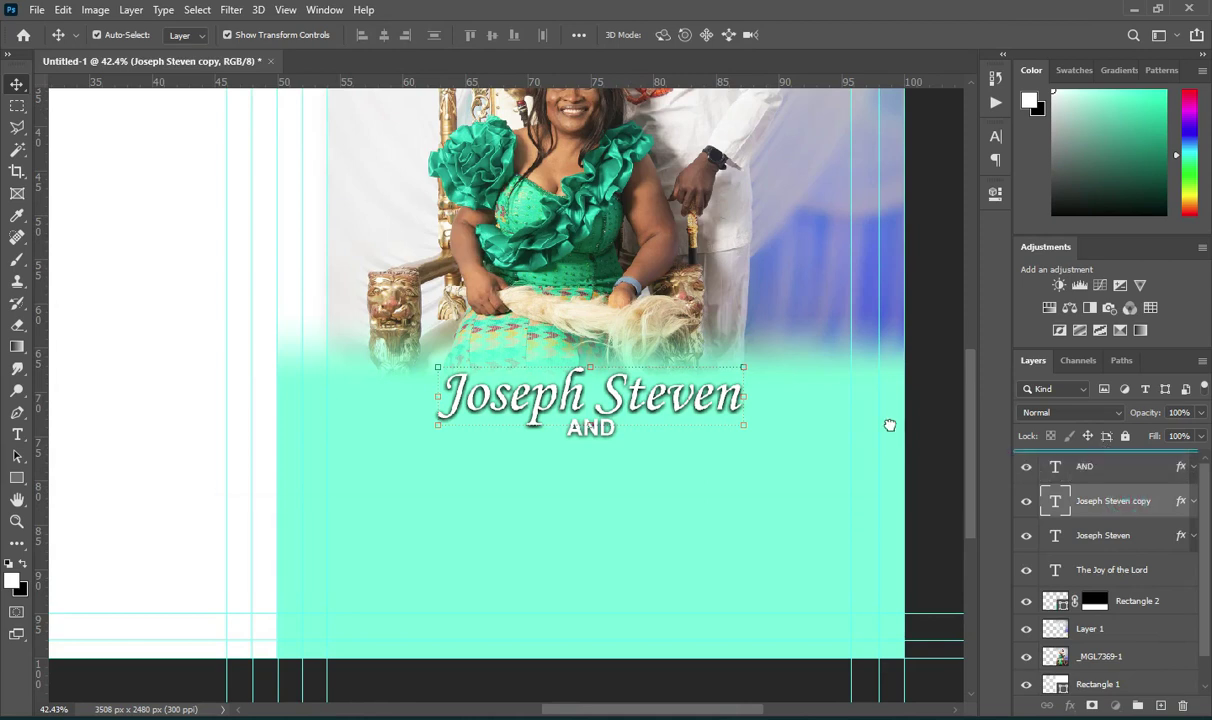
key(ctrl+bracketright)
drag(617, 398, 631, 493)
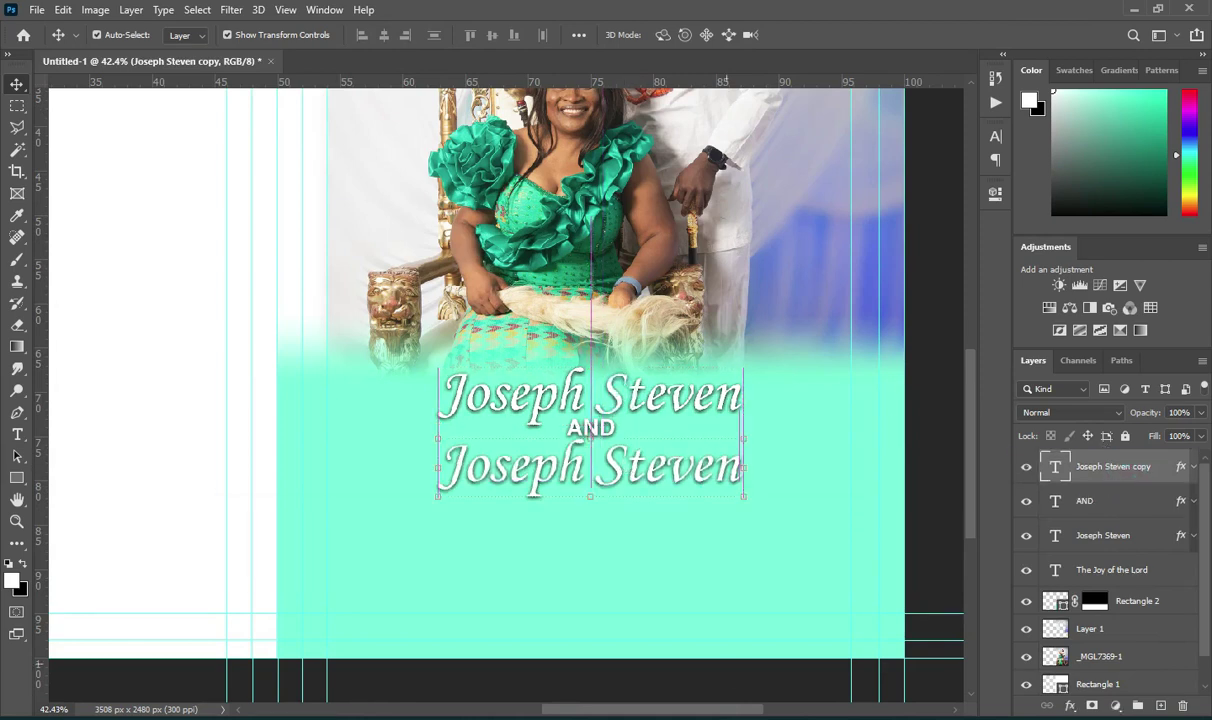
Switch to the text document, copy the bride's name and minimise the document window.
key(alt+Tab)
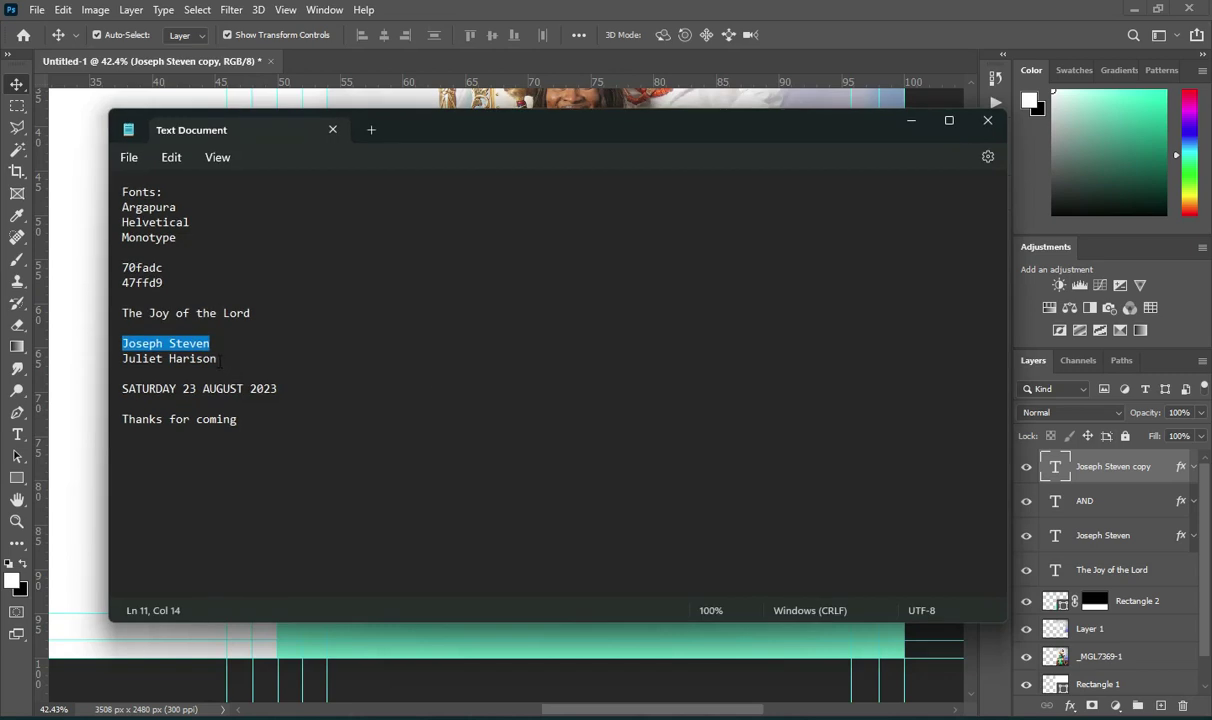
drag(218, 359, 124, 360)
key(ctrl+c)
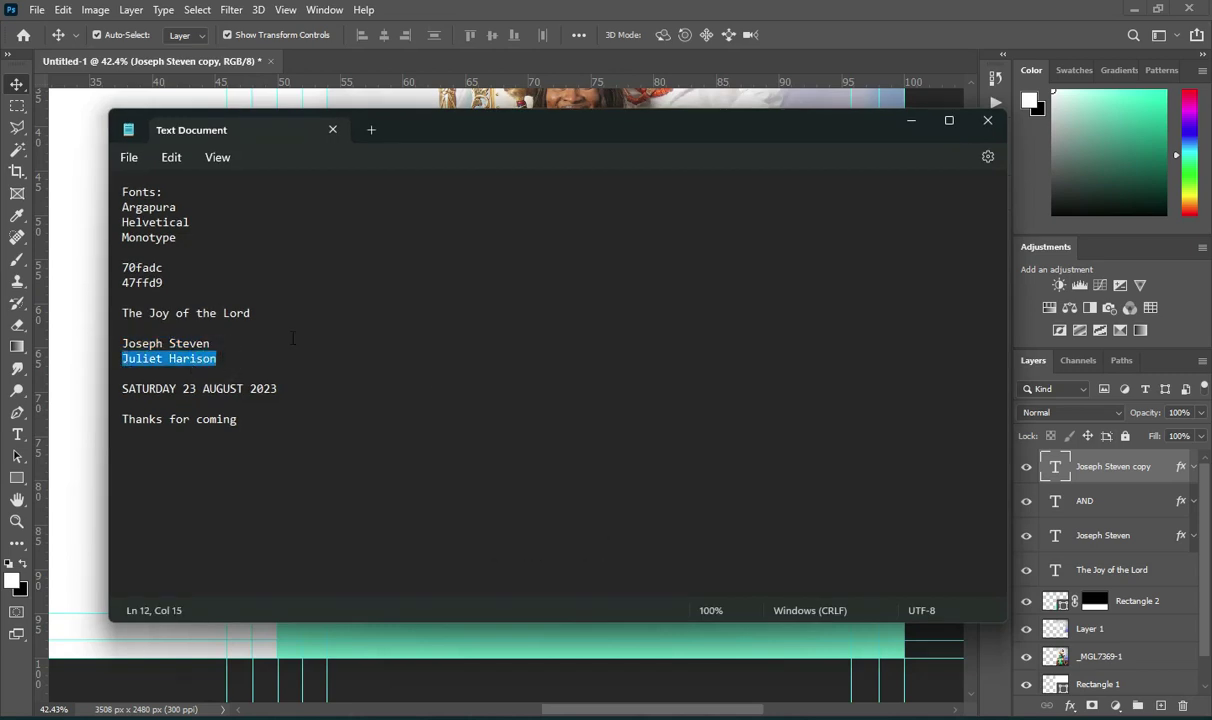
click(908, 122)
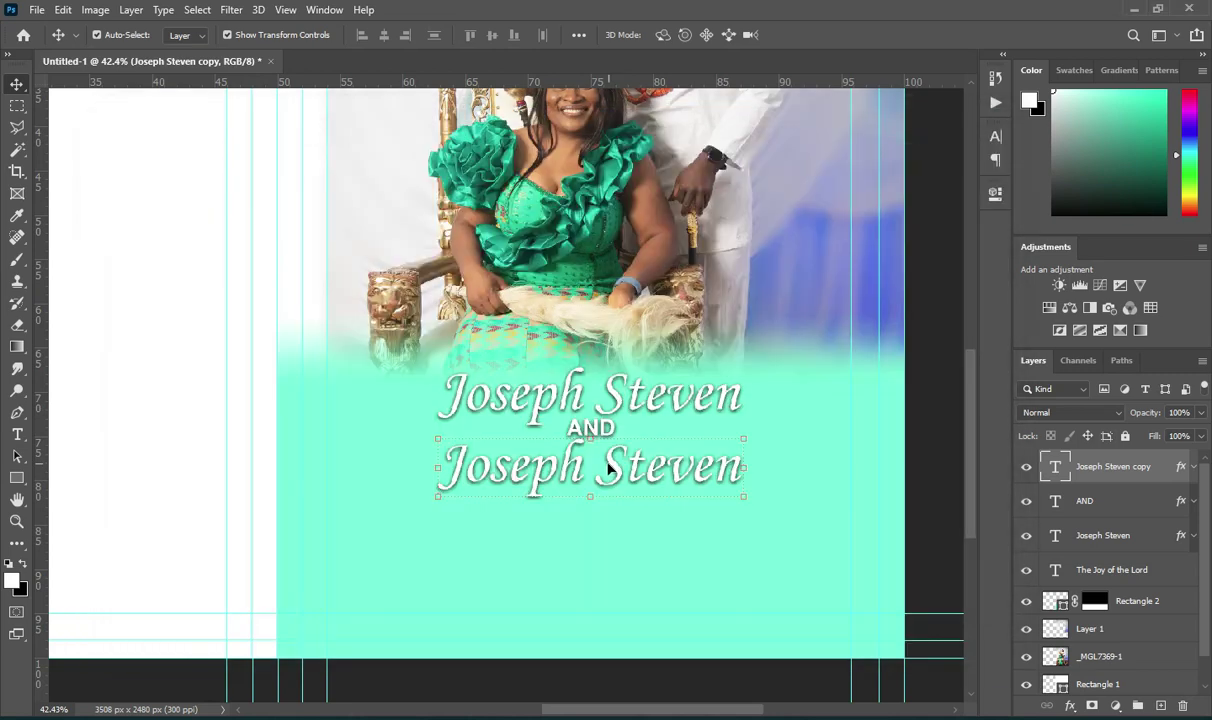
Replace the text of the duplicated name below AND with the copied bride's name.
key(t)
click(607, 468)
key(ctrl+a)
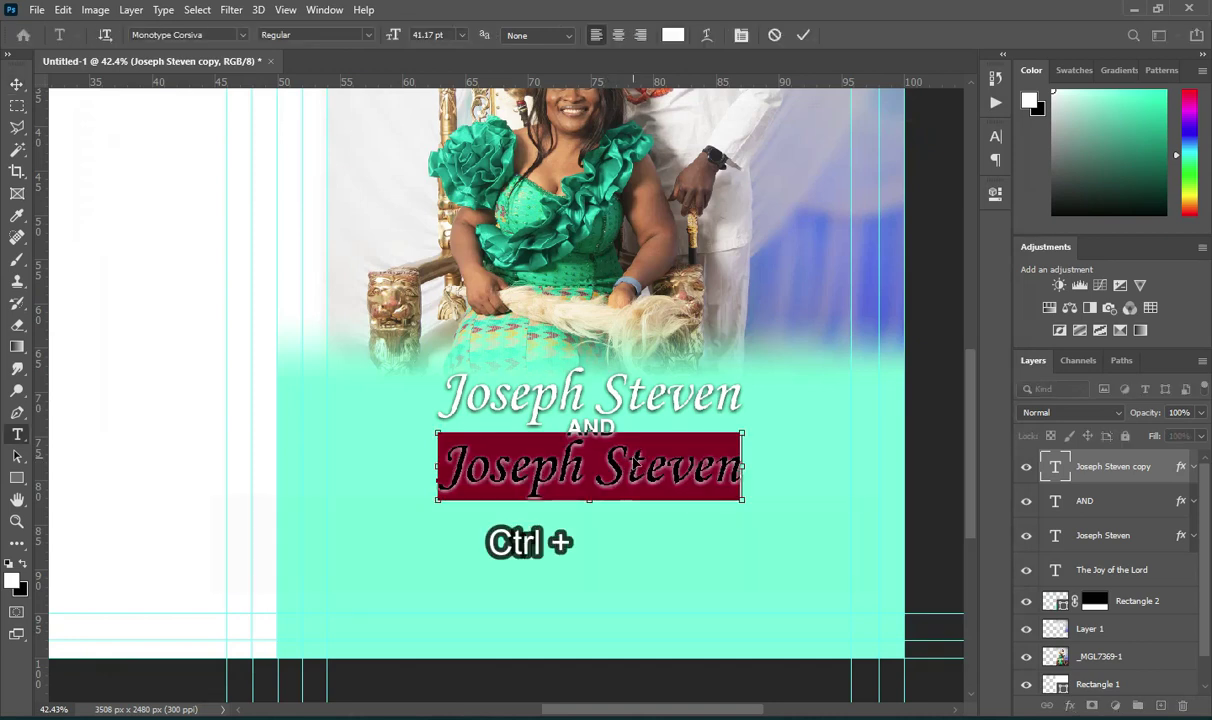
key(ctrl+v)
click(803, 35)
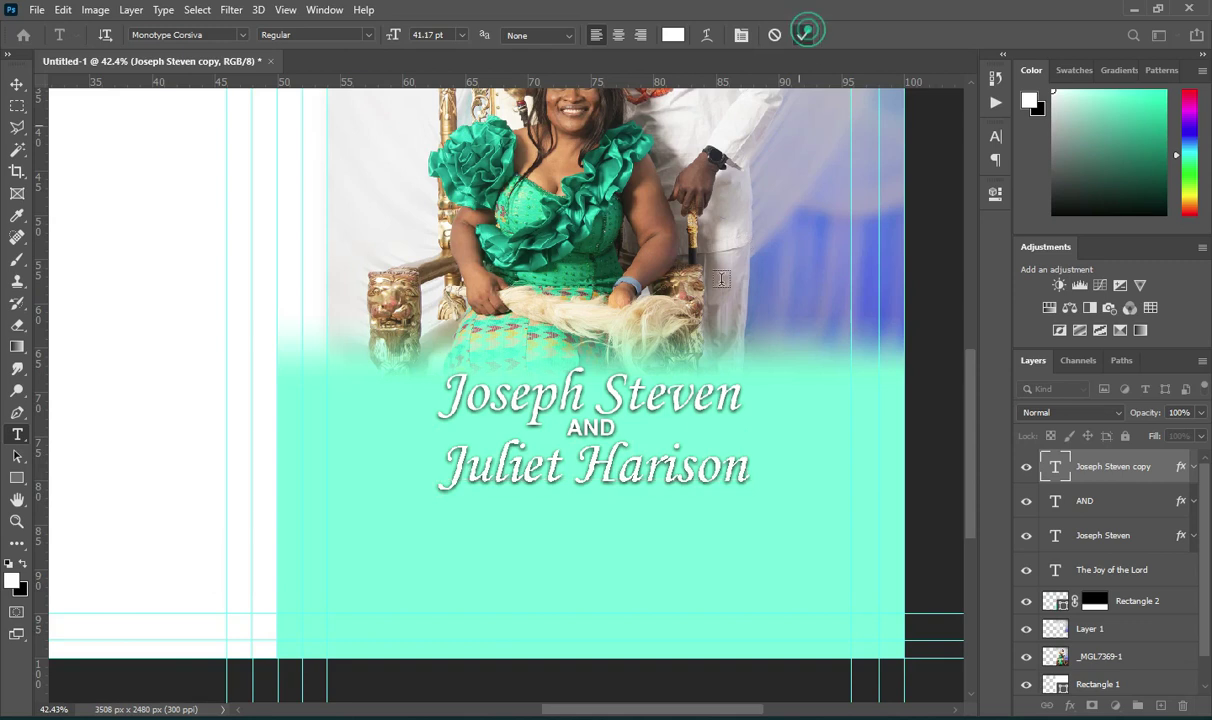
scroll(683, 225, down, 2)
click(18, 84)
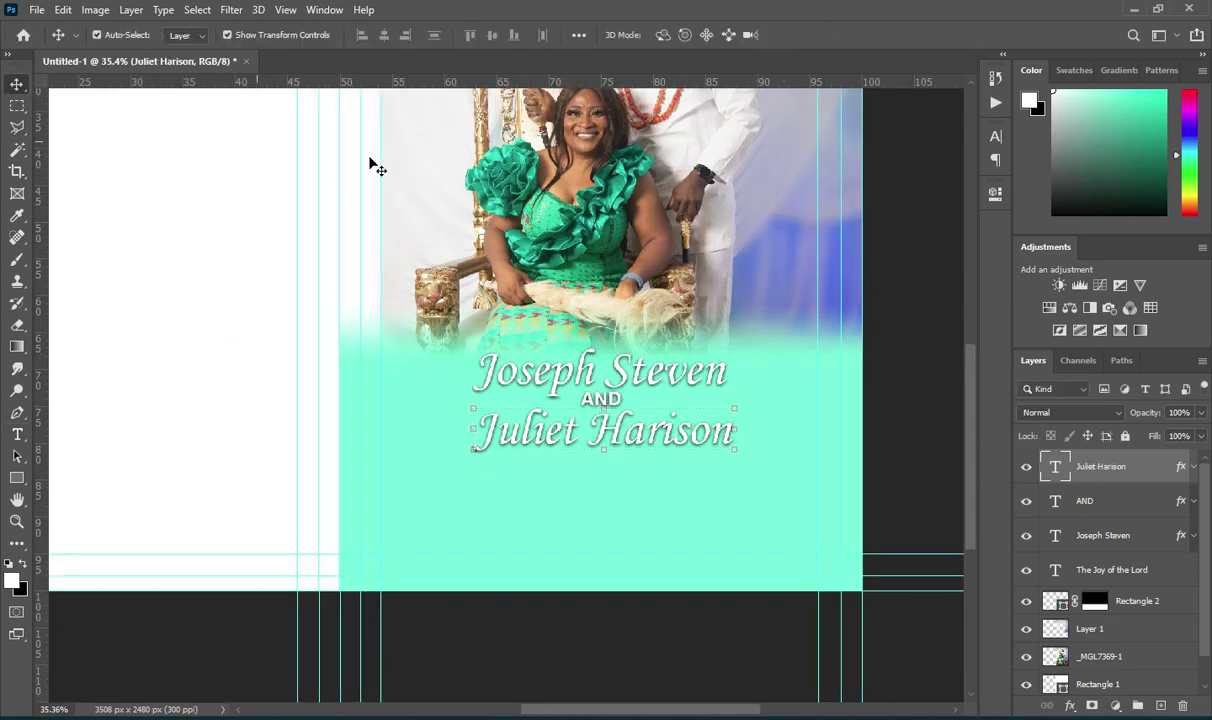
scroll(640, 222, down, 1)
click(600, 381)
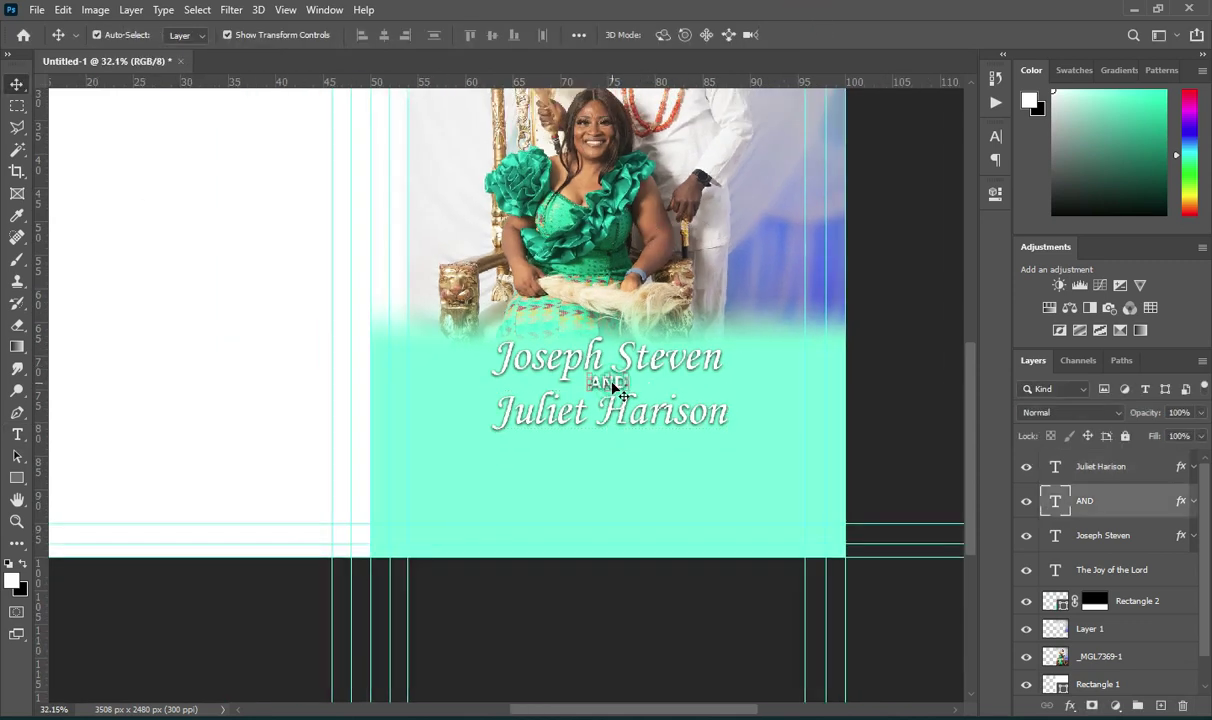
click(873, 316)
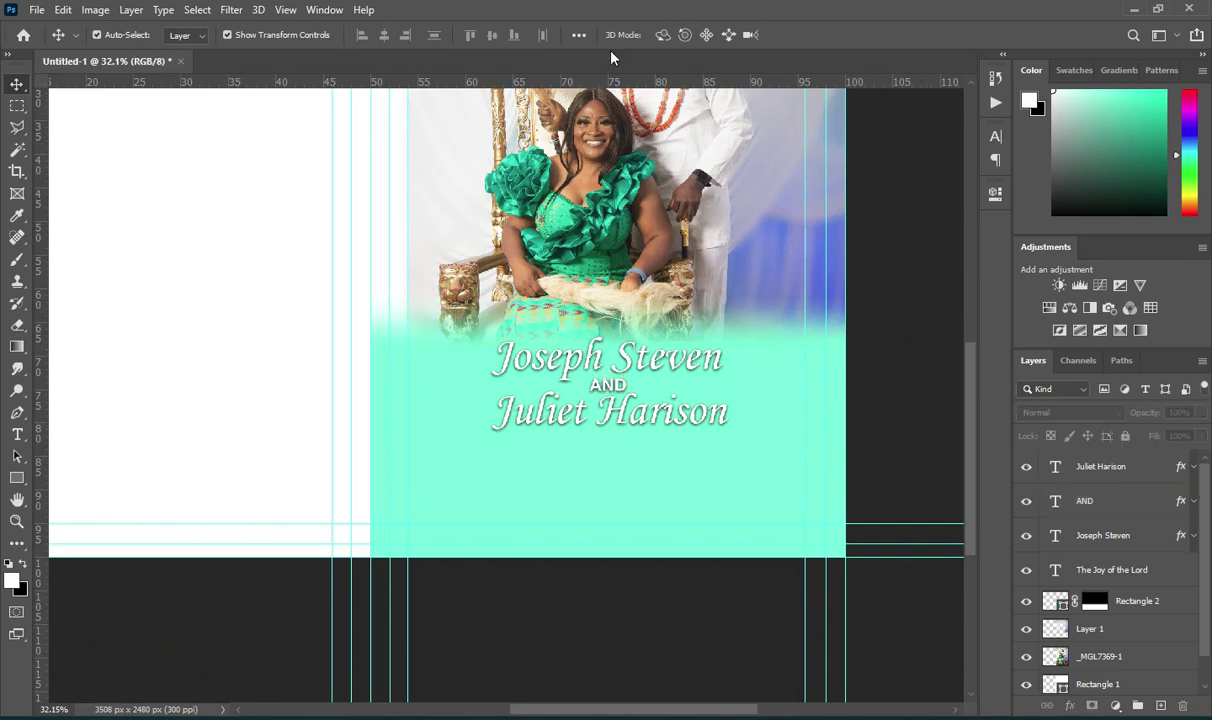
scroll(898, 442, up, 1)
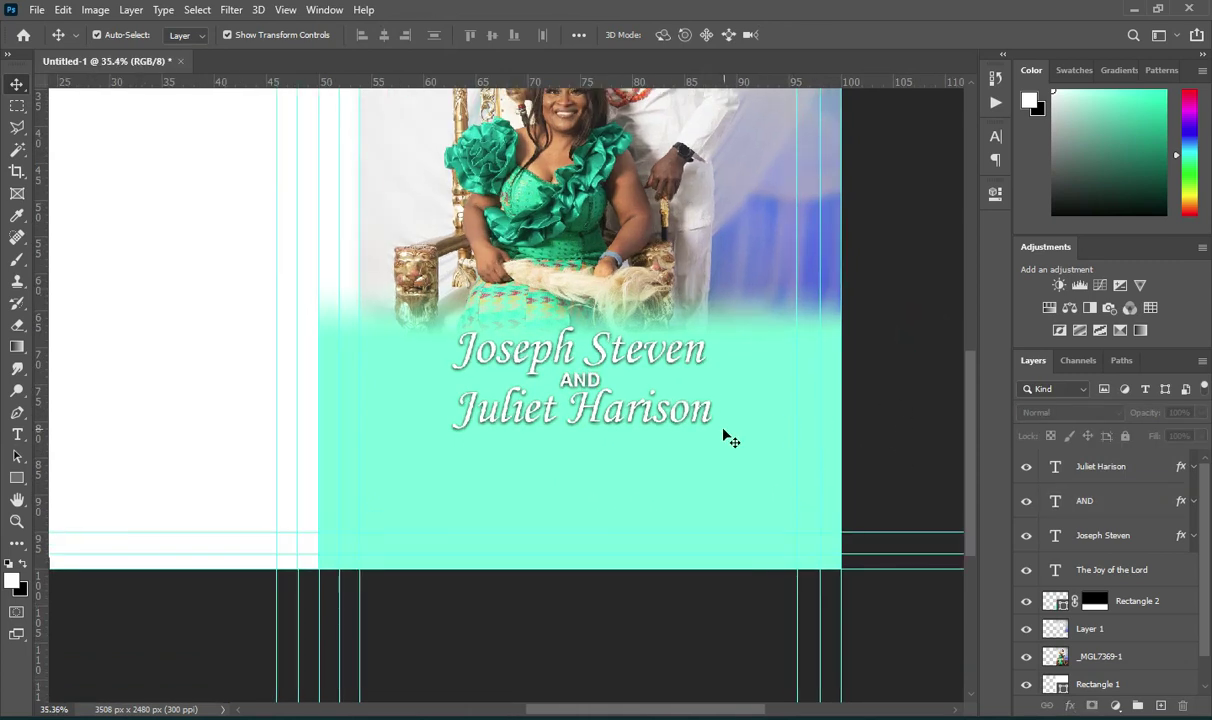
scroll(732, 440, up, 1)
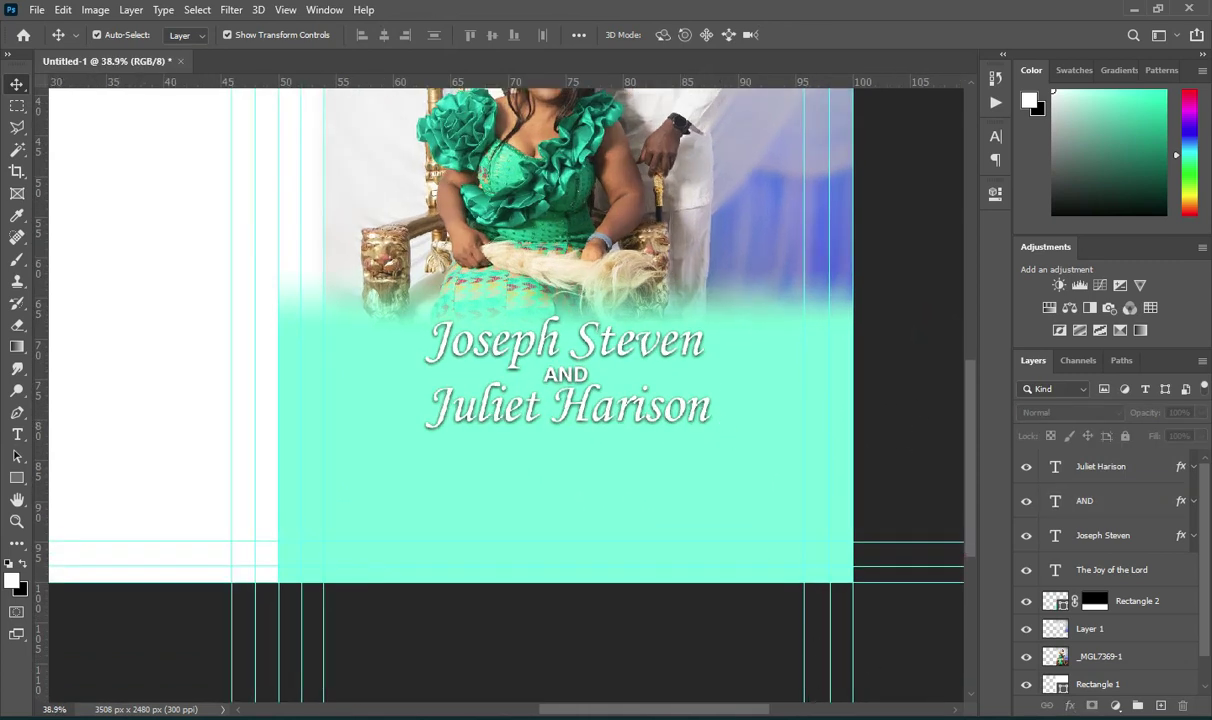
Place the Layer 3 ornament from the Wedding jotter cover folder, scaled to about 23.5%, directly beneath the bride's name.
key(alt+Tab)
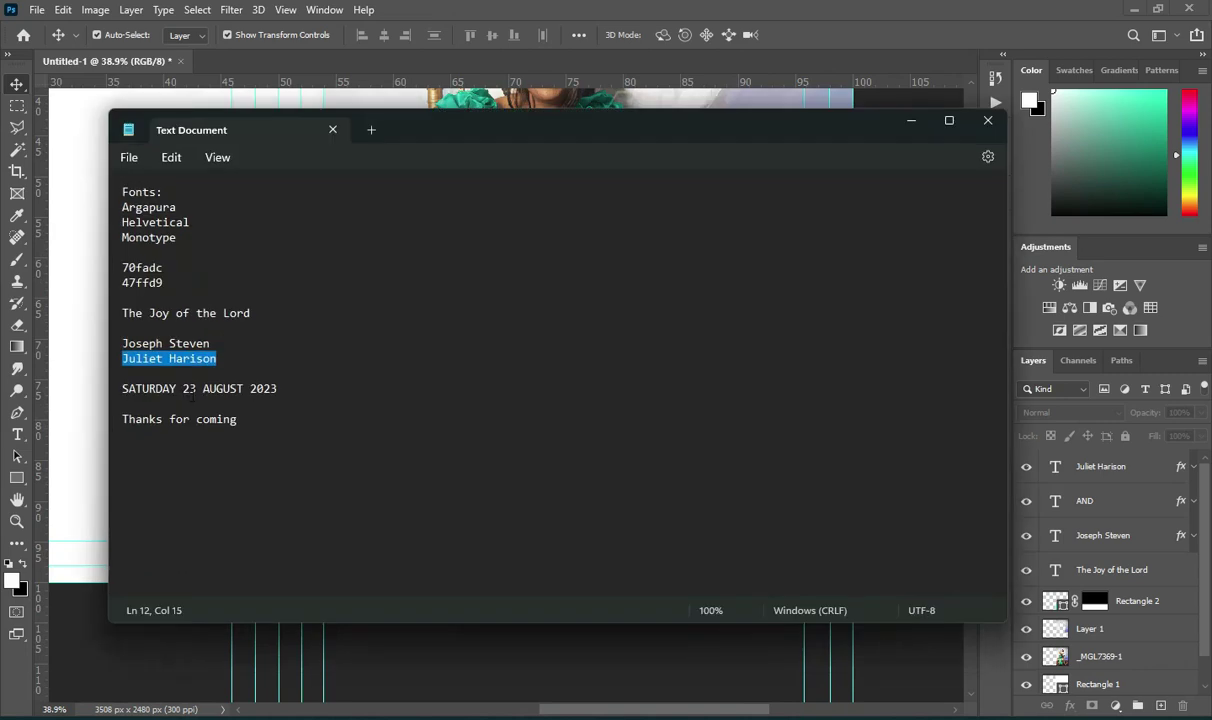
click(911, 120)
key(alt+Tab)
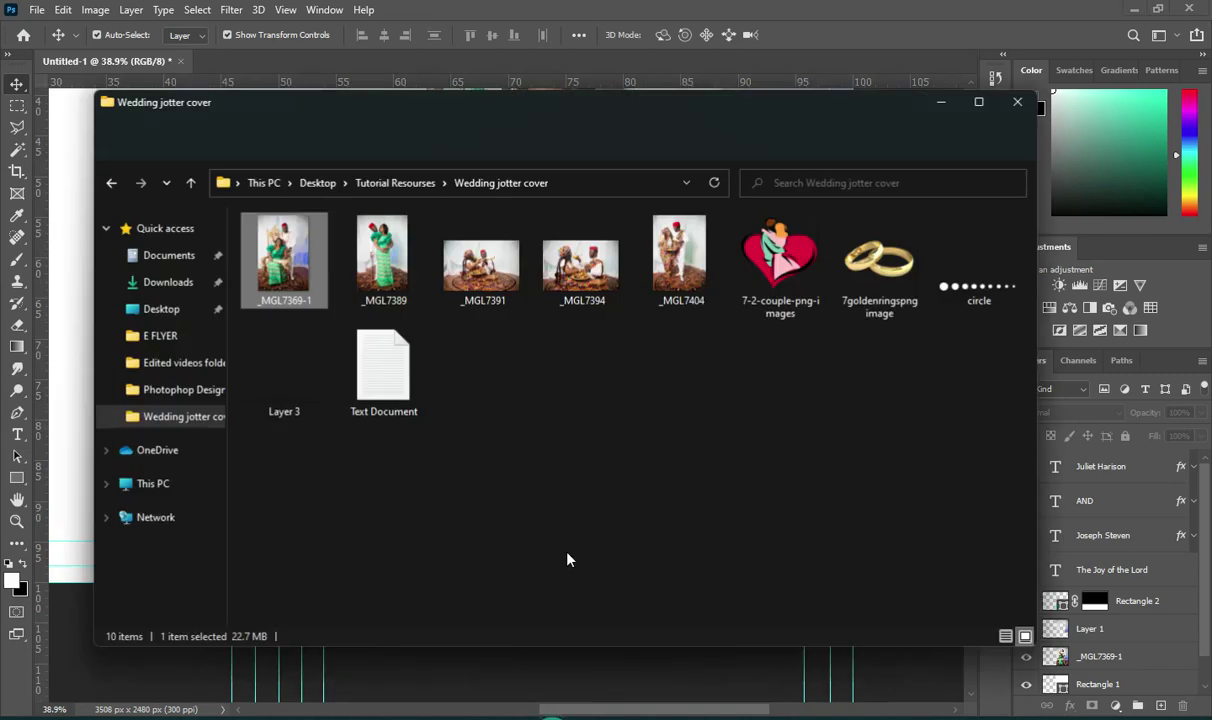
click(282, 402)
drag(284, 402, 628, 487)
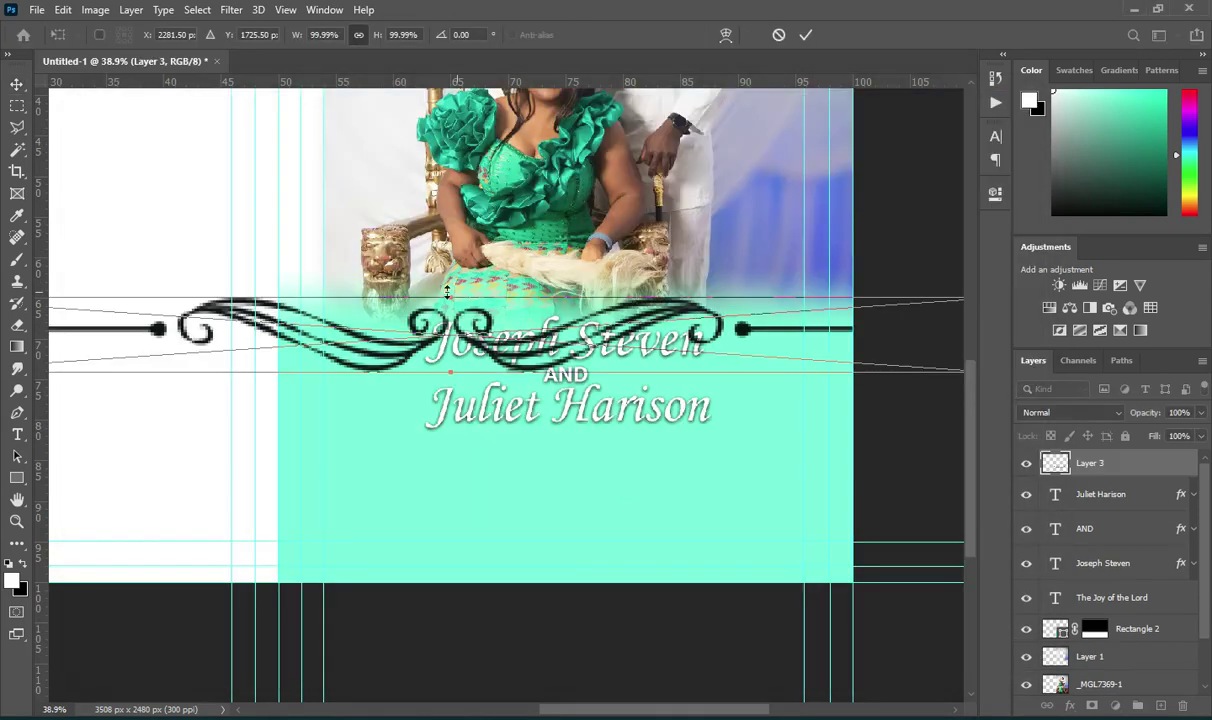
drag(424, 293, 563, 460)
scroll(565, 460, up, 2)
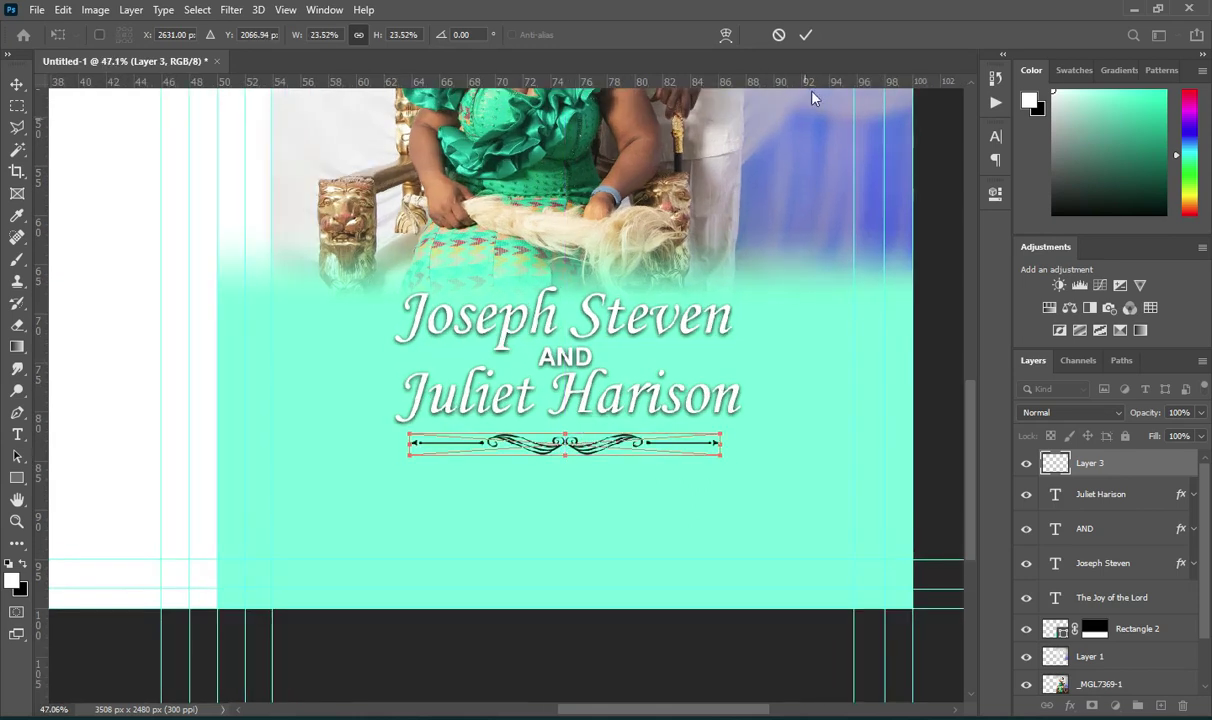
click(806, 34)
Centre the ornament horizontally on the Rectangle 1 layer and nudge it slightly up towards the bride's name.
scroll(1100, 560, down, 1)
click(1100, 652)
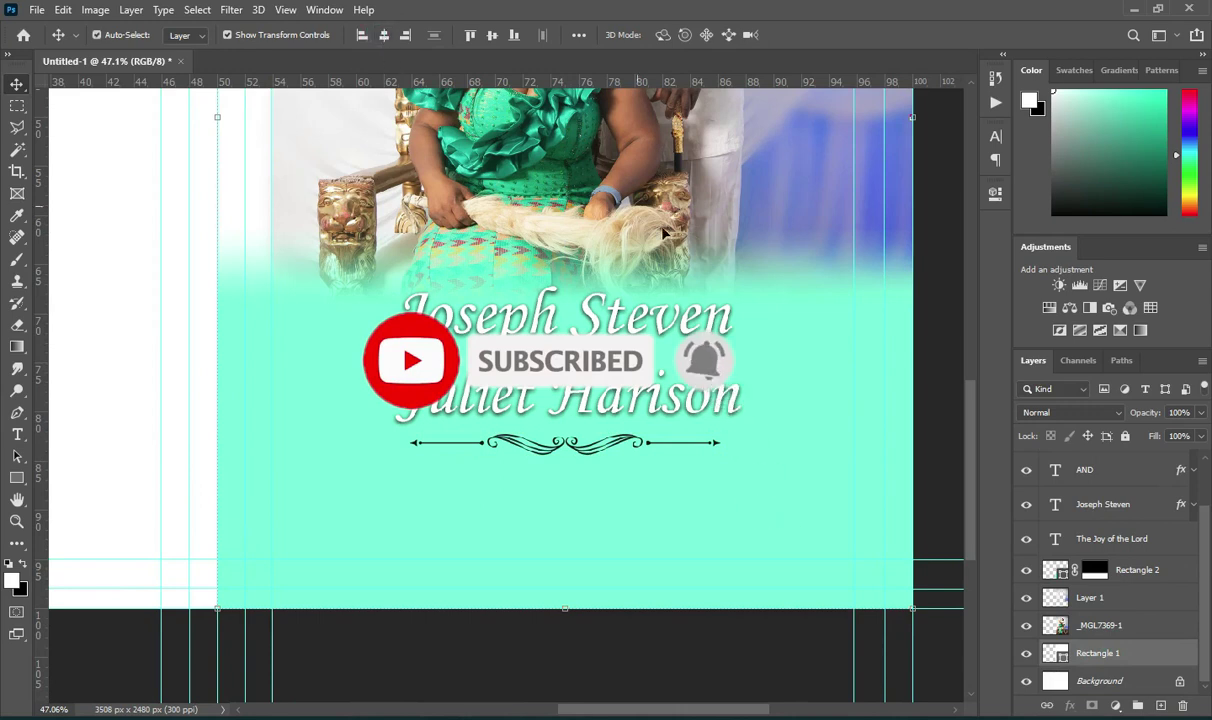
click(945, 313)
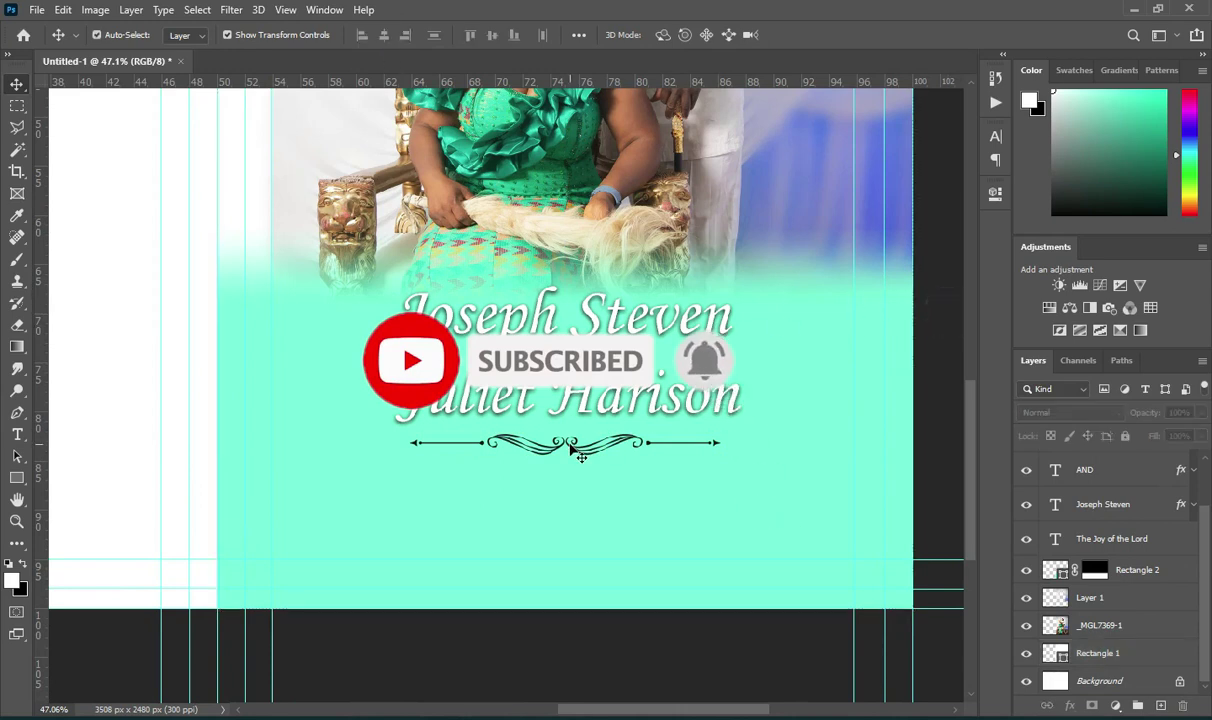
click(540, 425)
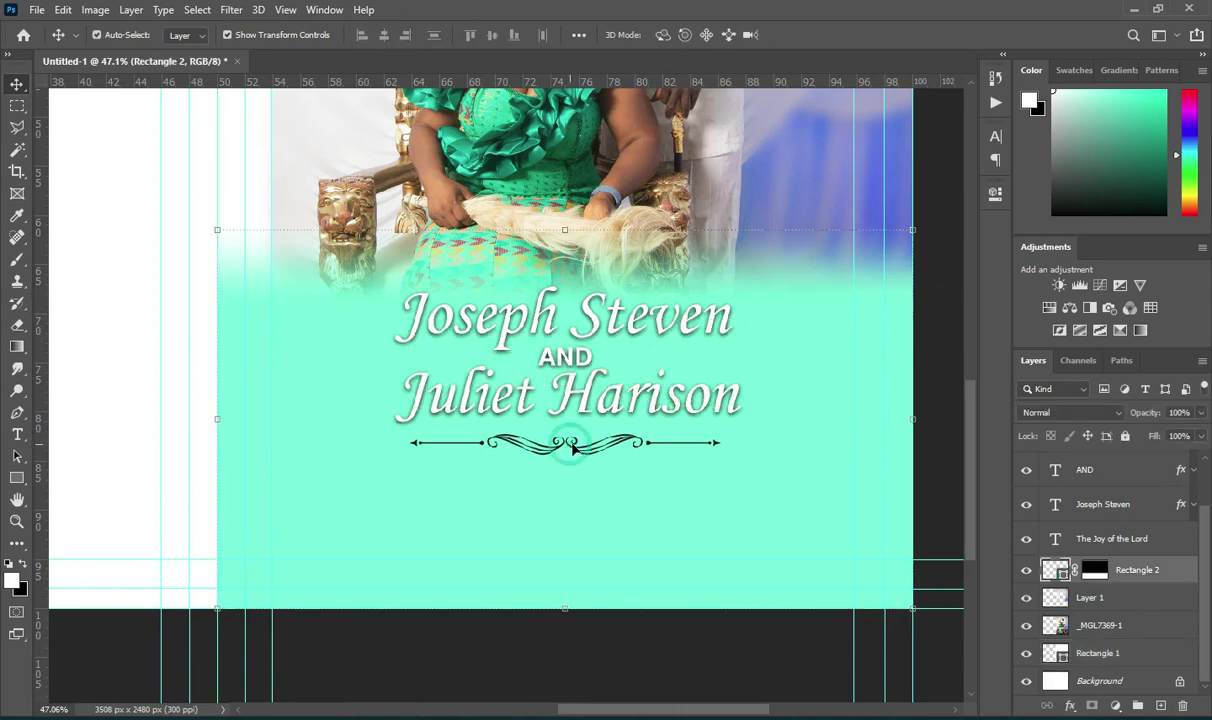
click(640, 445)
key(Up)
key(Up)
key(Up)
key(Up)
key(Up)
key(Up)
key(Up)
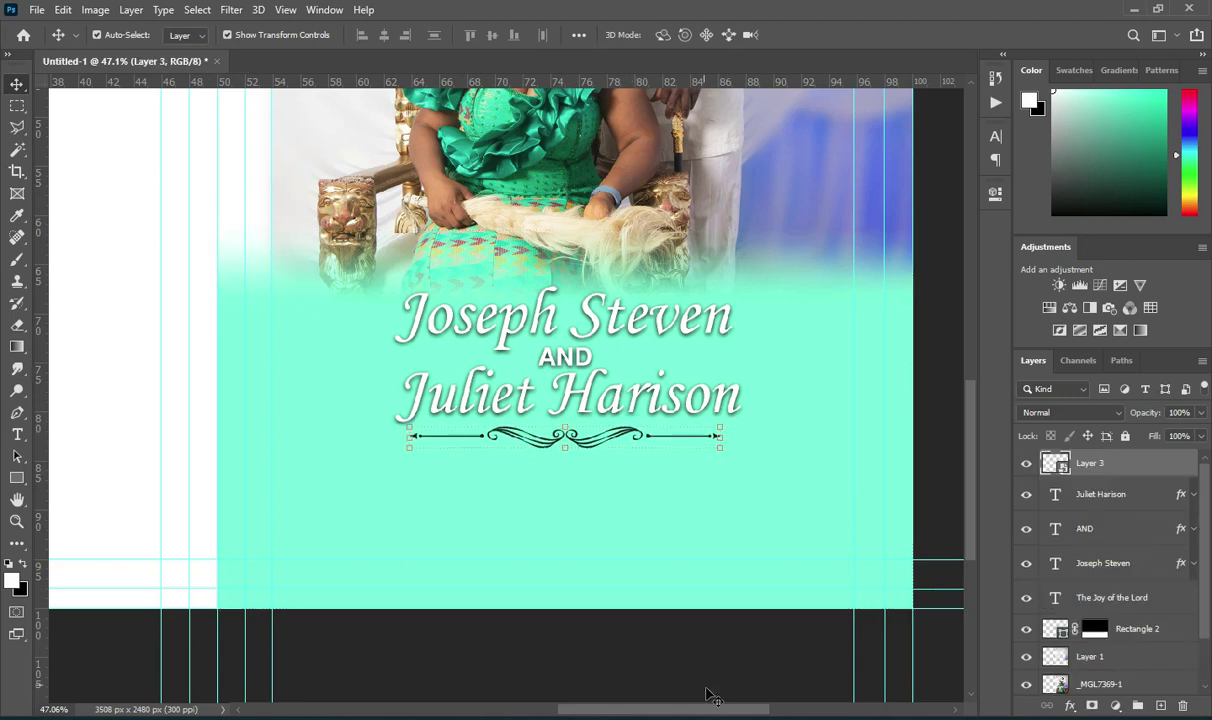
Switch to the text document, copy the line SATURDAY 23 AUGUST 2023 and minimise the document window.
key(alt+Tab)
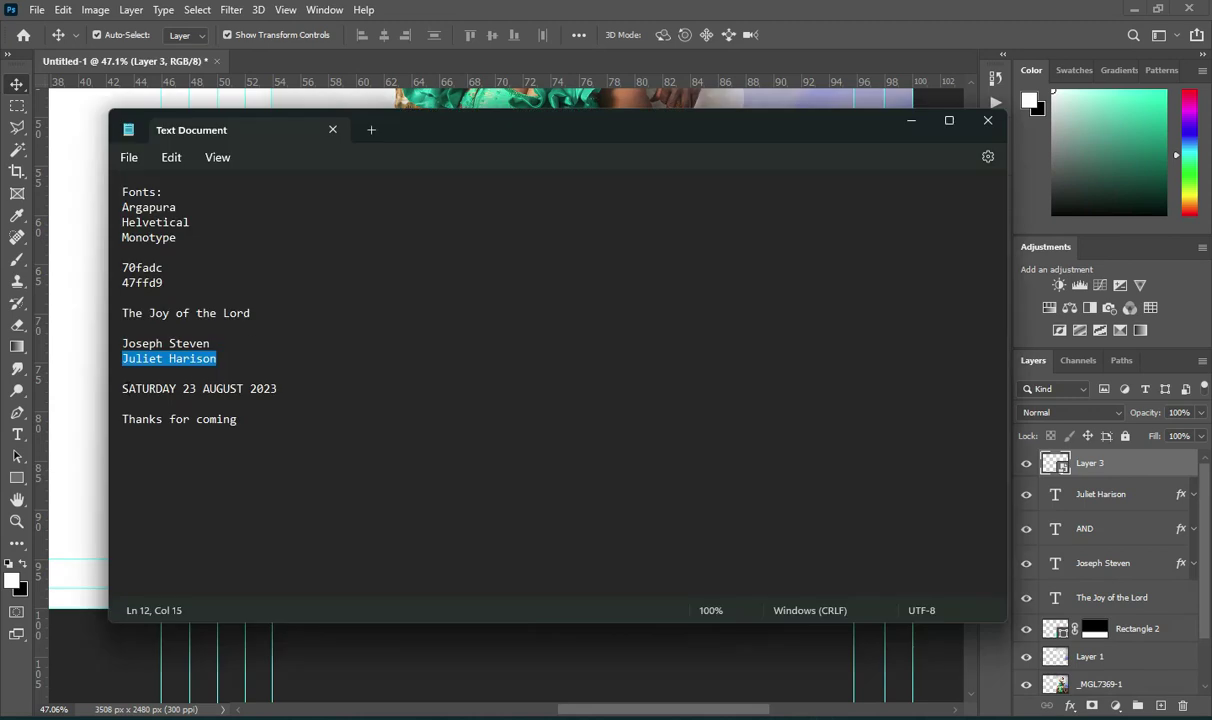
drag(122, 388, 279, 388)
key(ctrl+c)
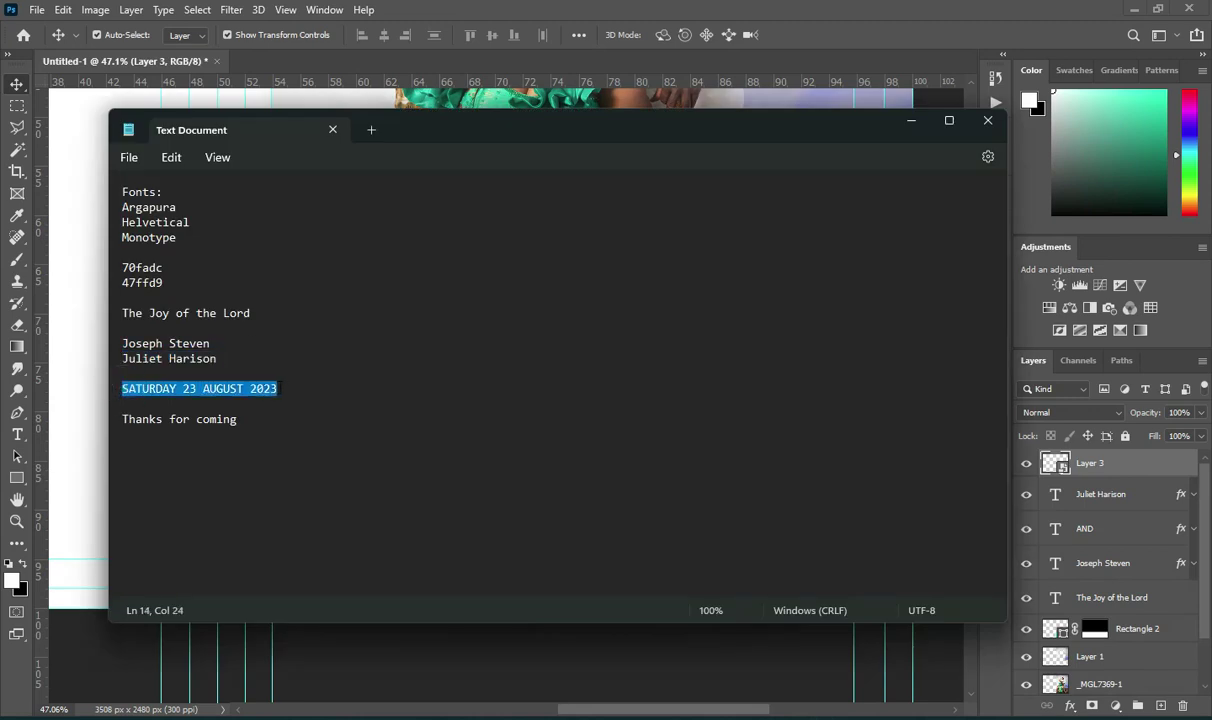
click(918, 121)
Duplicate the AND text layer, bring the copy to the top of the layer stack and place it below the ornament.
click(590, 367)
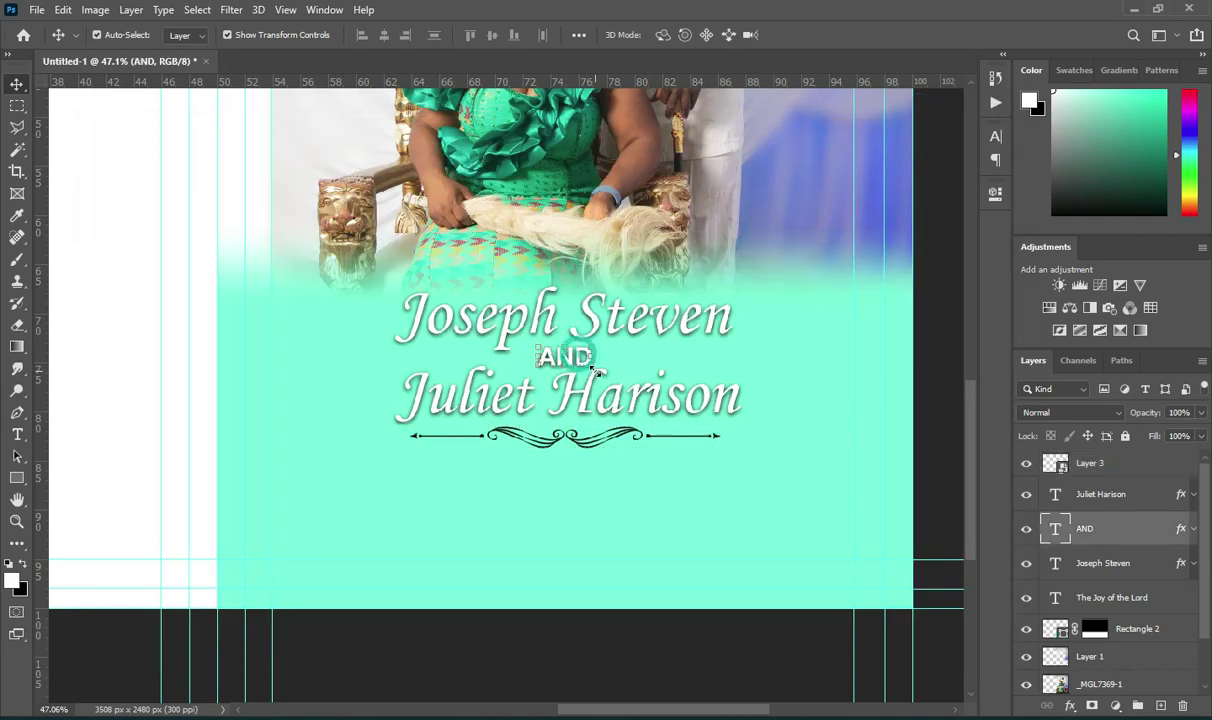
key(ctrl)
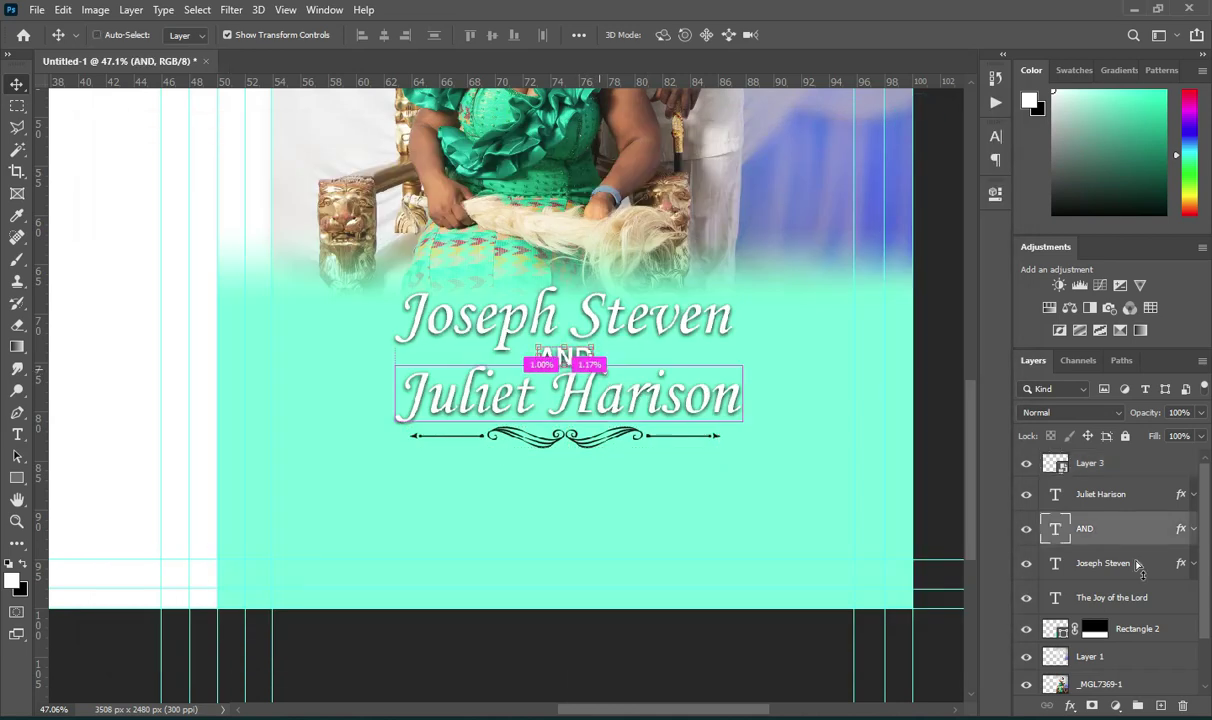
key(ctrl+j)
drag(1113, 530, 1106, 451)
drag(567, 360, 563, 476)
Set the duplicated AND text to black and replace its wording with SATURDAY 23 AUGUST 2023.
key(t)
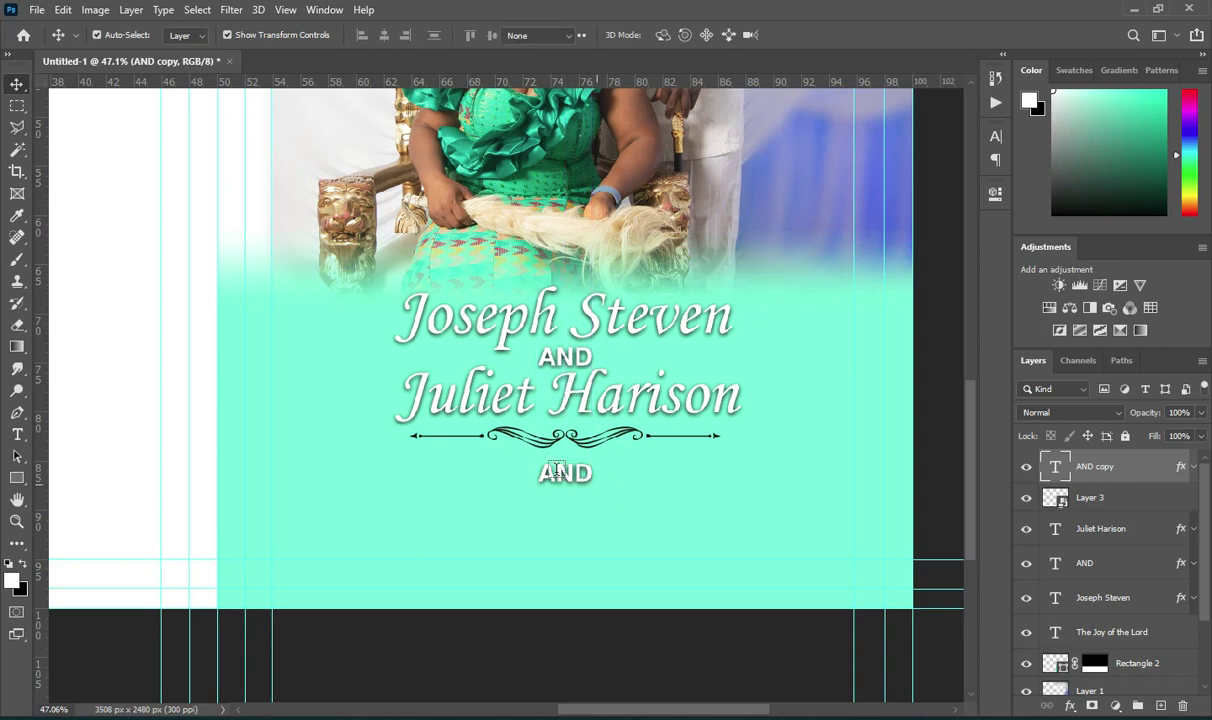
double_click(563, 472)
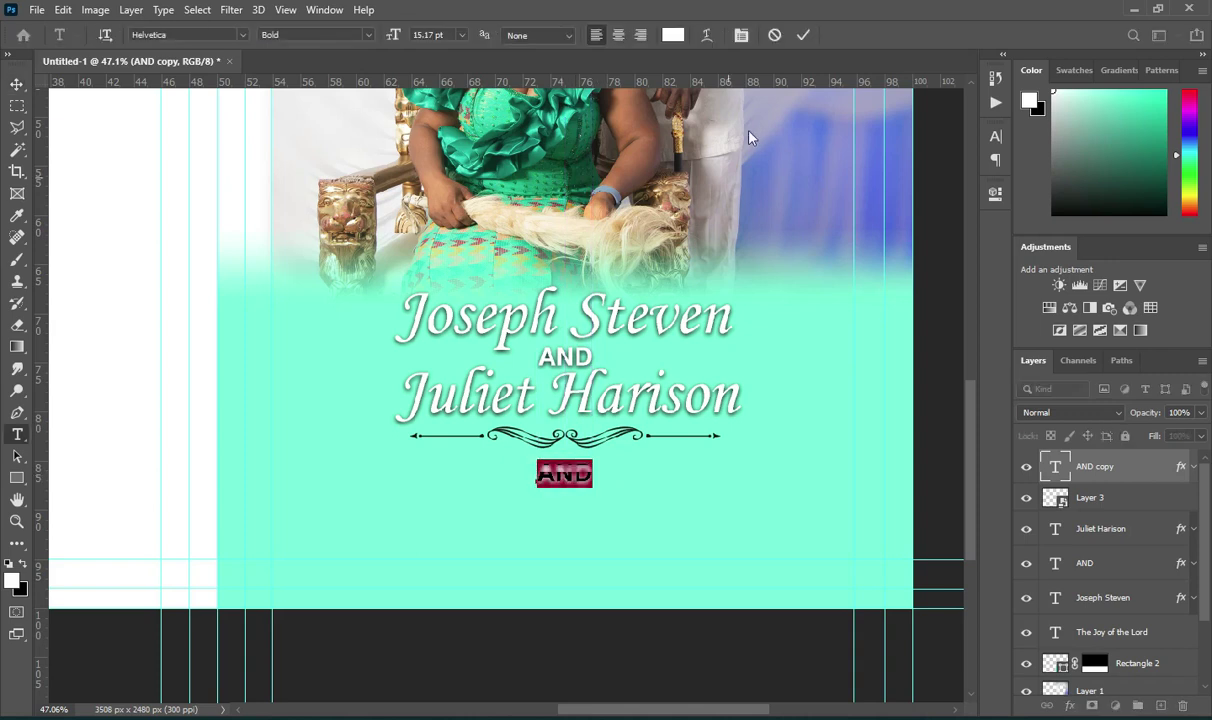
click(673, 35)
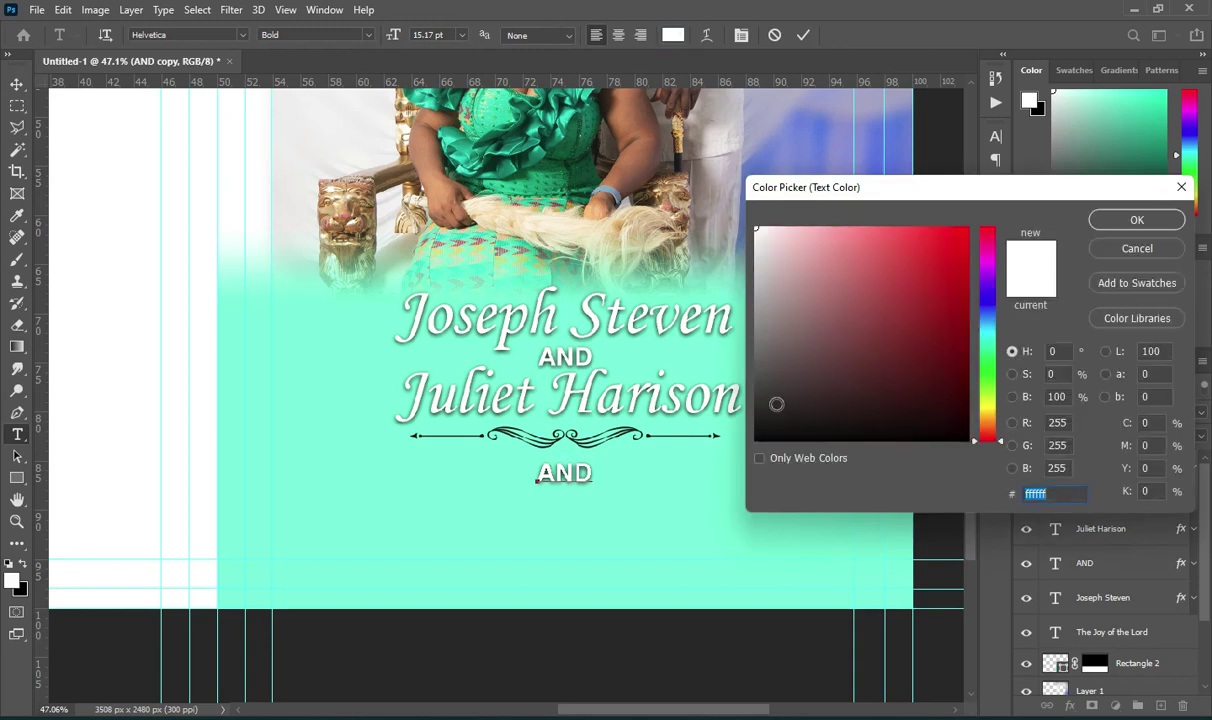
key(ctrl+v)
click(1115, 212)
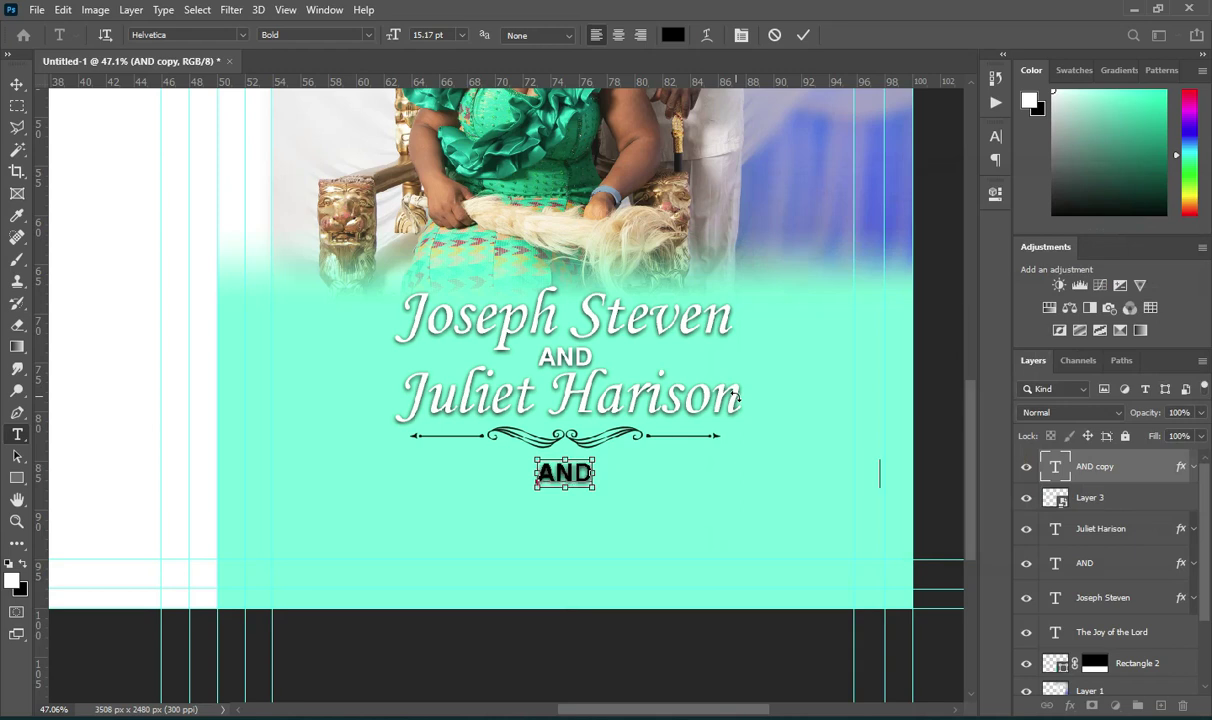
key(ctrl+v)
click(803, 35)
Clear the layer style from the date text and centre it horizontally on the Rectangle 1 layer.
right_click(1160, 475)
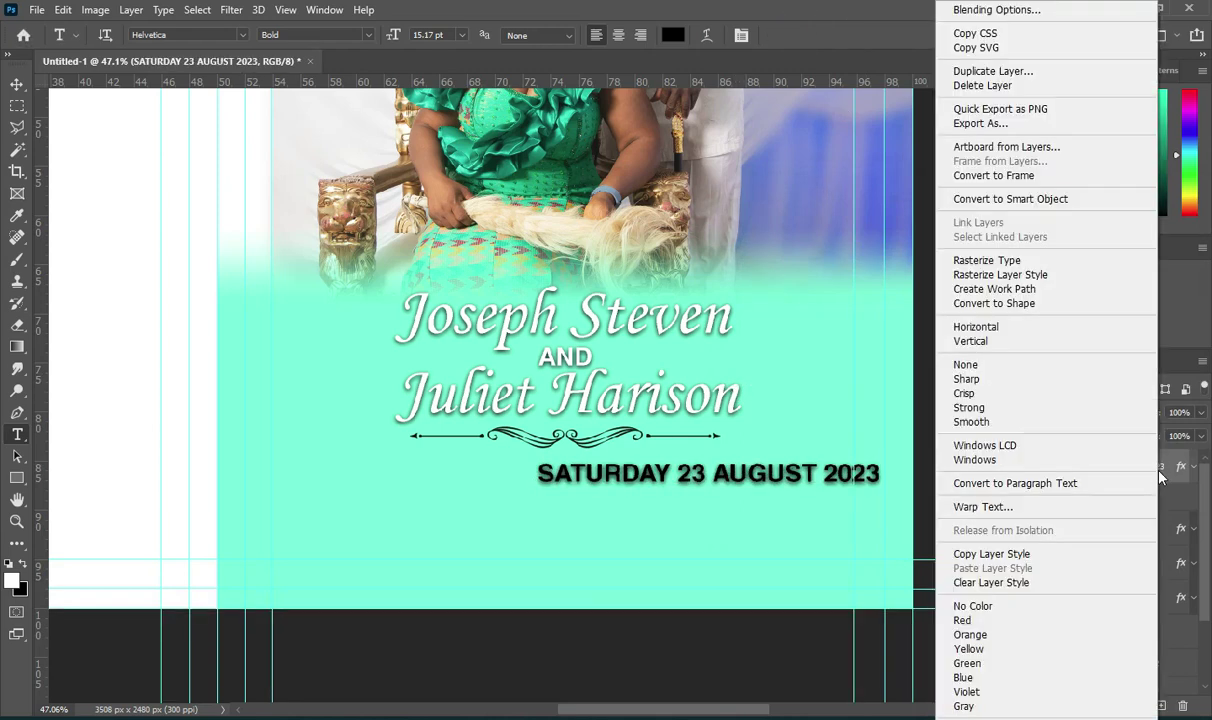
click(1000, 581)
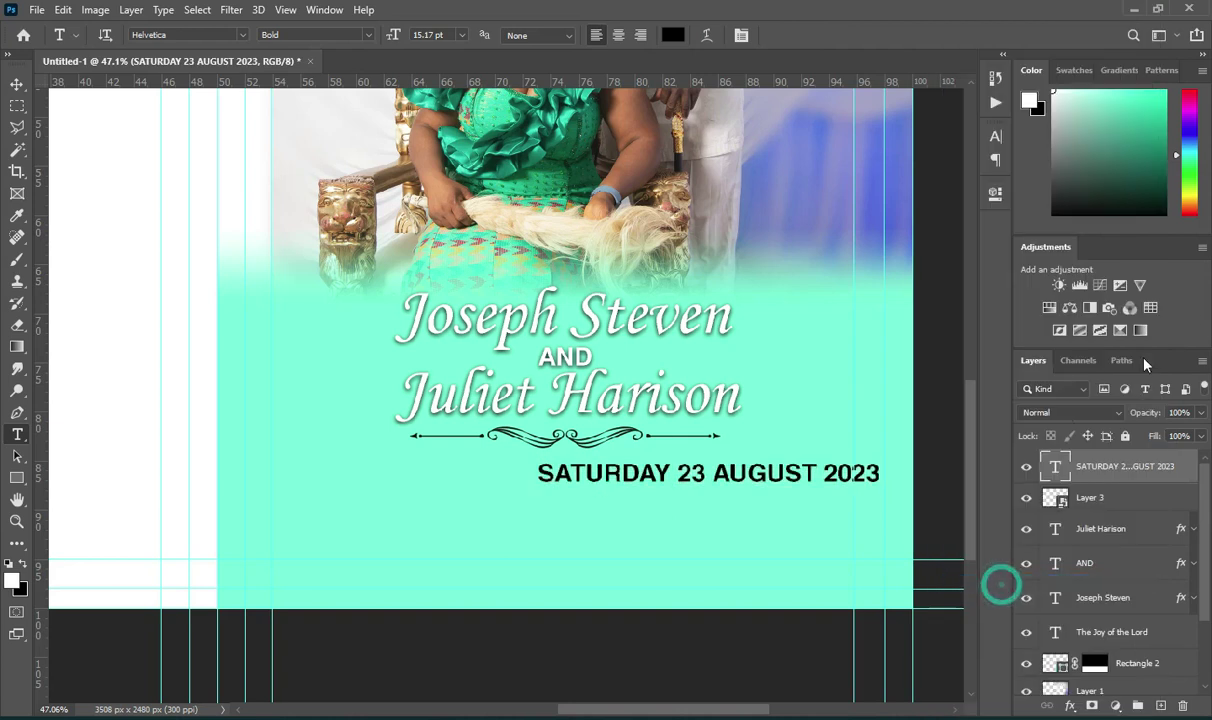
click(15, 86)
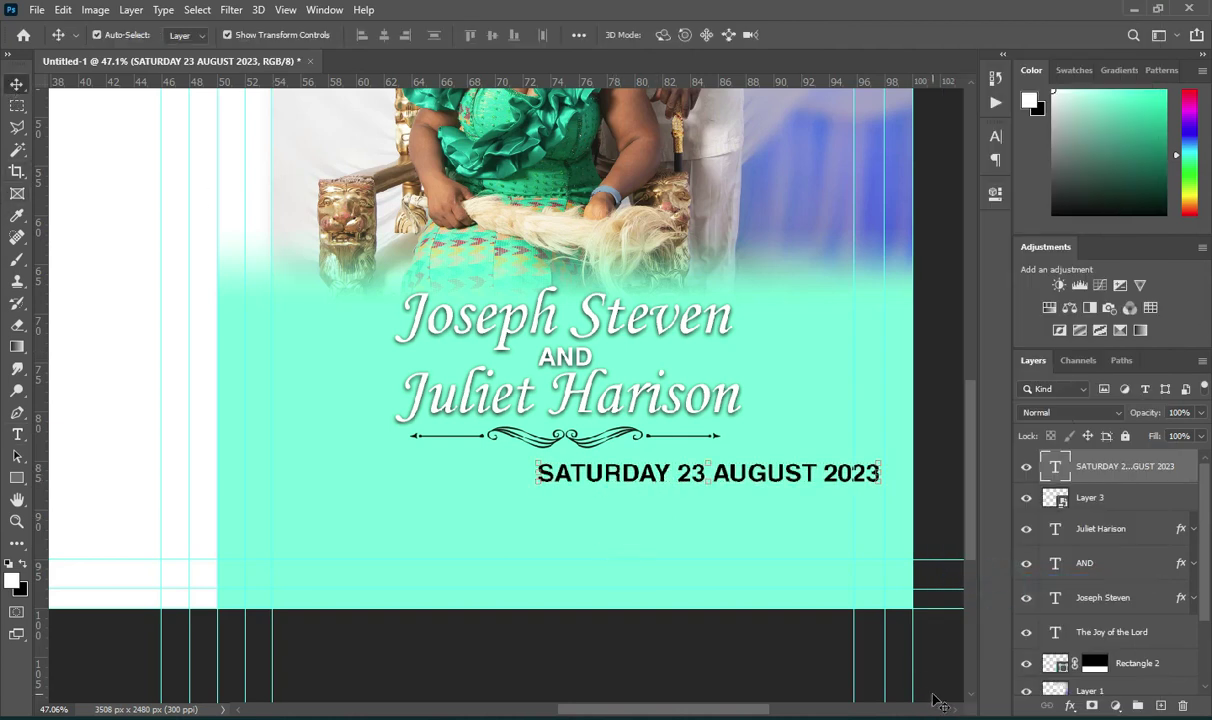
scroll(1085, 573, down, 3)
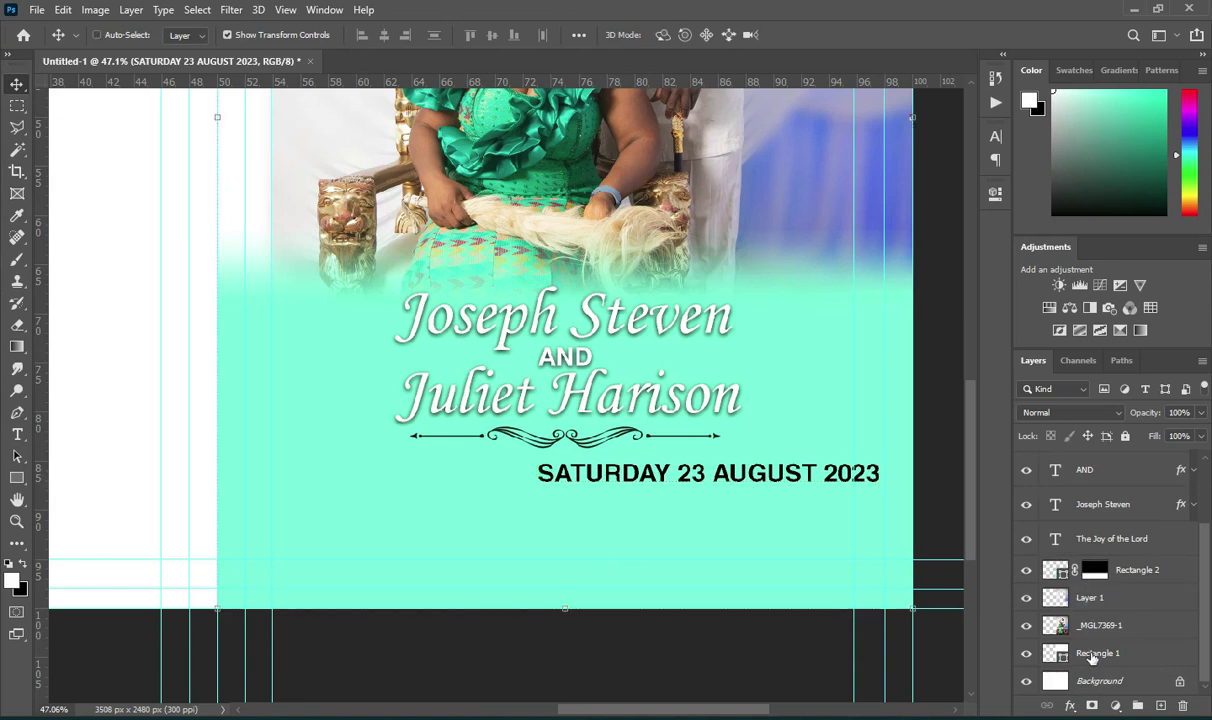
ctrl+click(1093, 656)
click(383, 35)
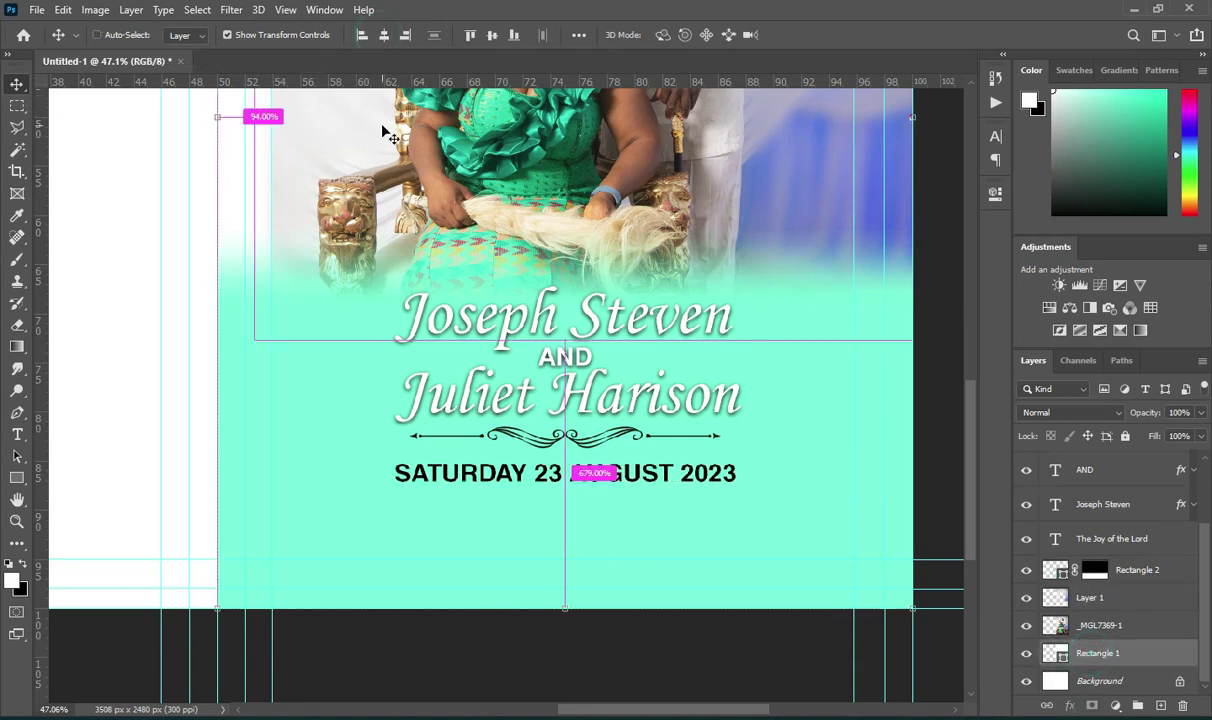
click(942, 355)
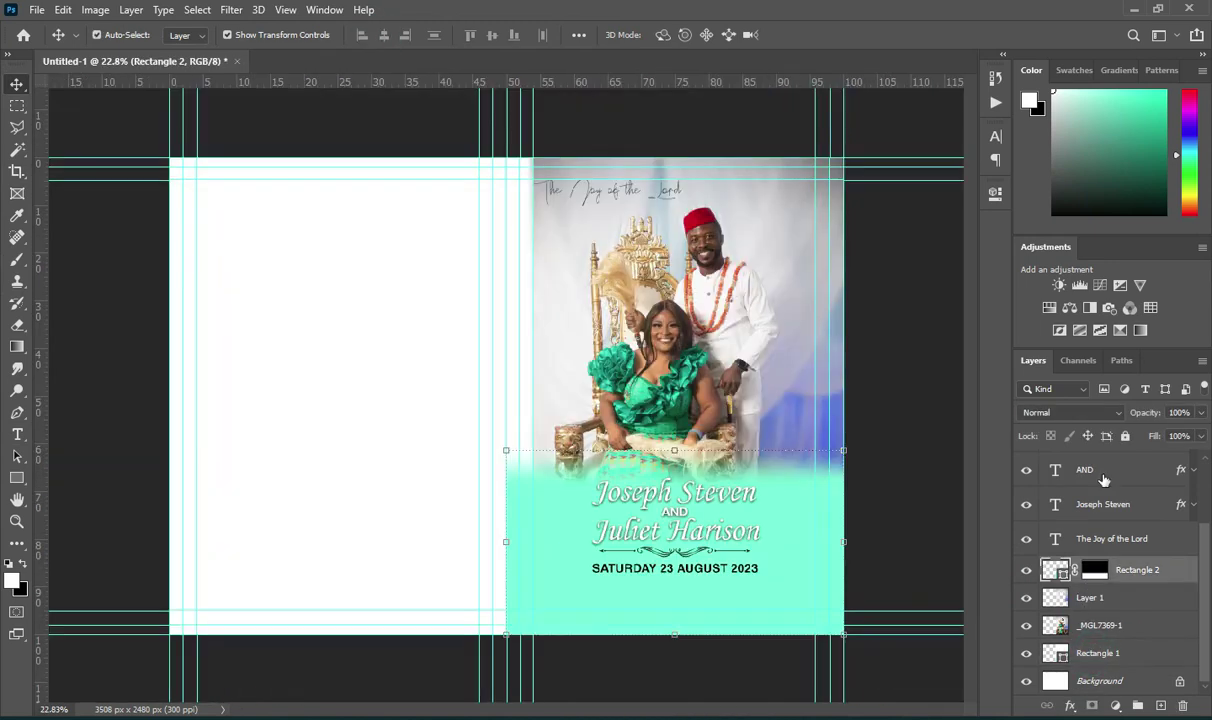
Move the mint Rectangle 2 panel, both names, AND, the ornament and the date down together, leaving out The Joy of the Lord.
scroll(1104, 481, up, 3)
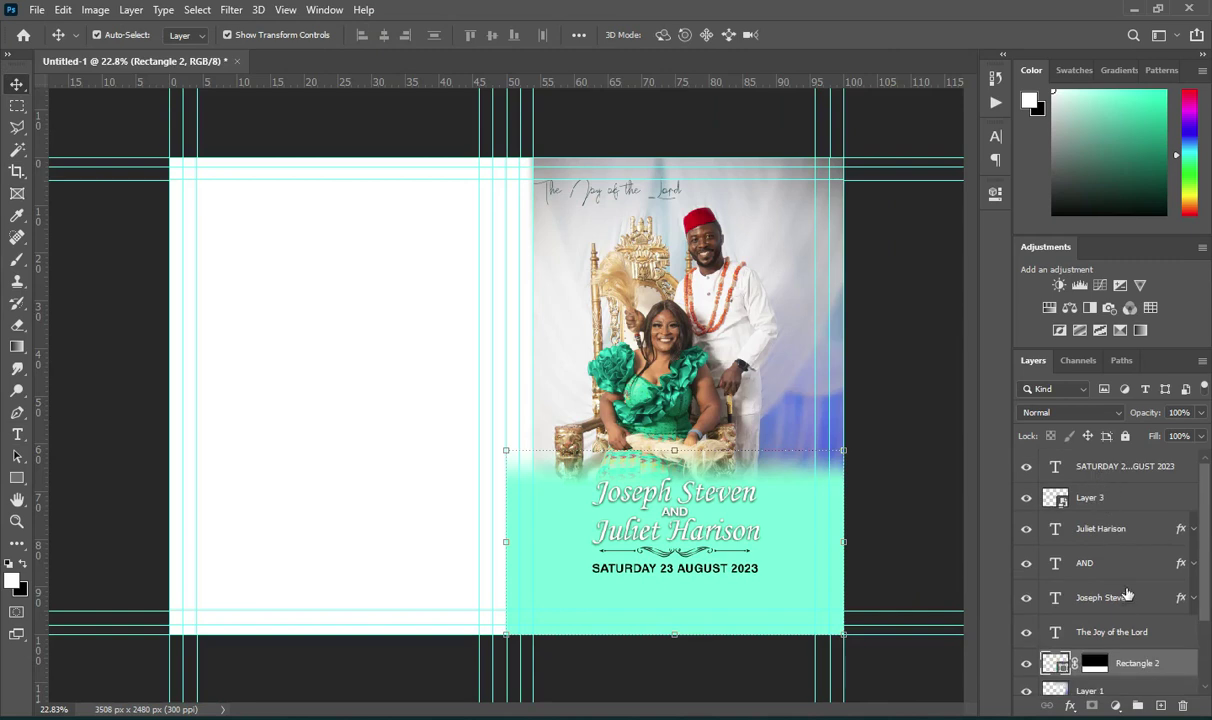
scroll(1120, 600, down, 1)
scroll(1125, 605, up, 1)
shift+click(1090, 466)
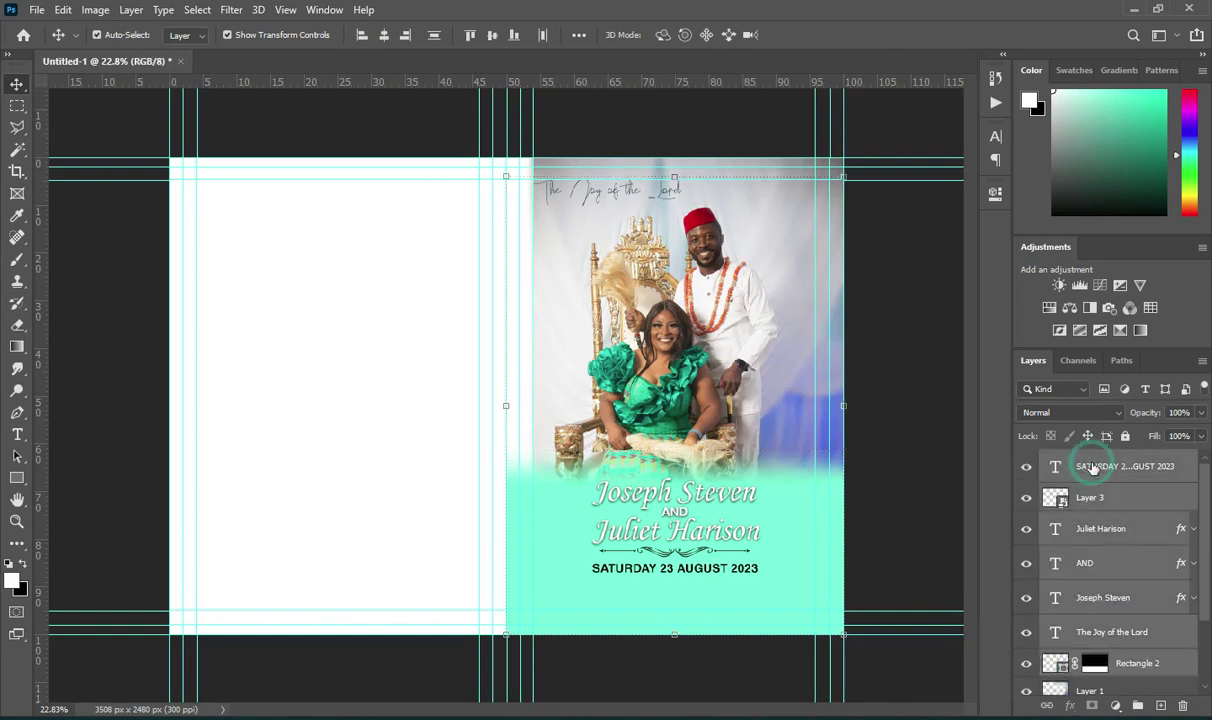
ctrl+click(1119, 634)
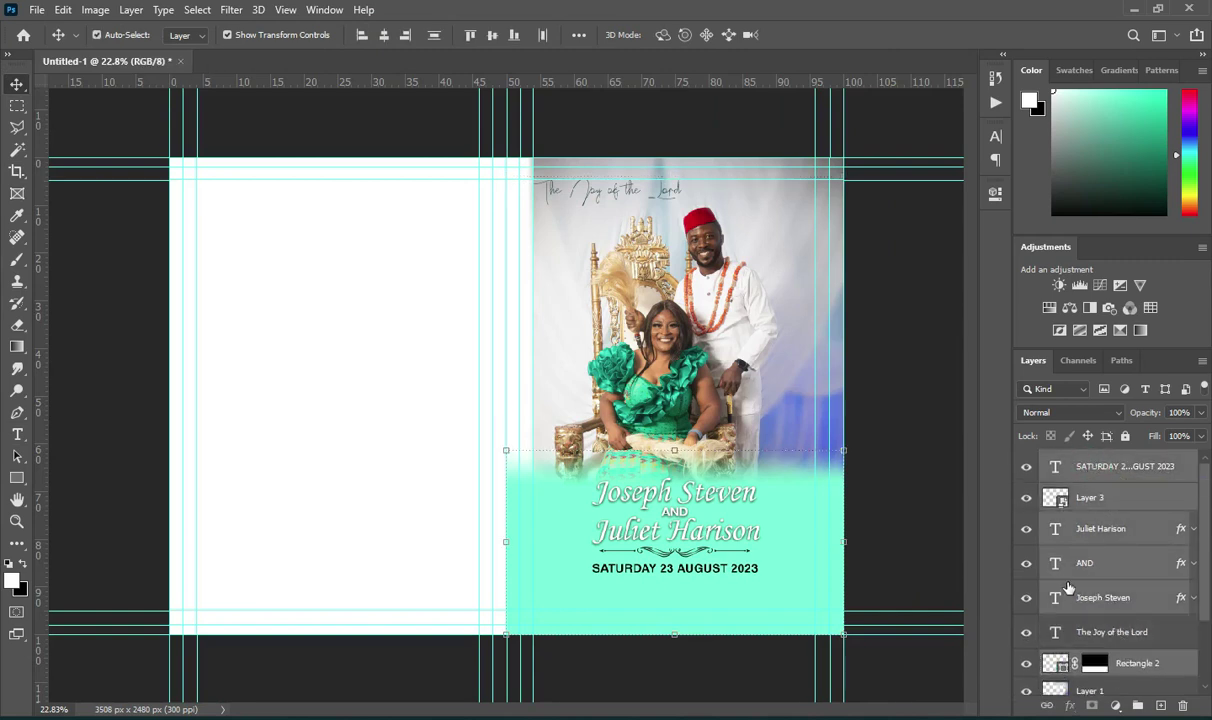
key(shift+Down)
key(shift+Down)
key(shift+Down)
key(shift+Down)
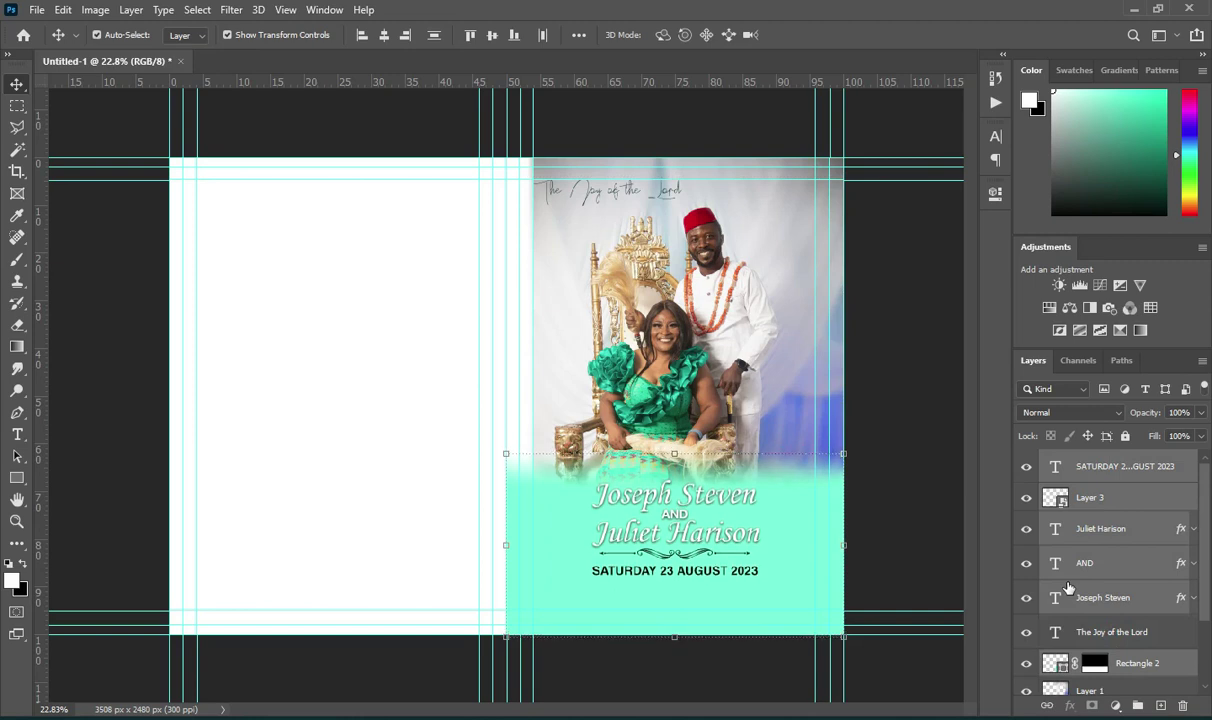
key(shift+Down)
key(shift+Down)
key(shift+Down)
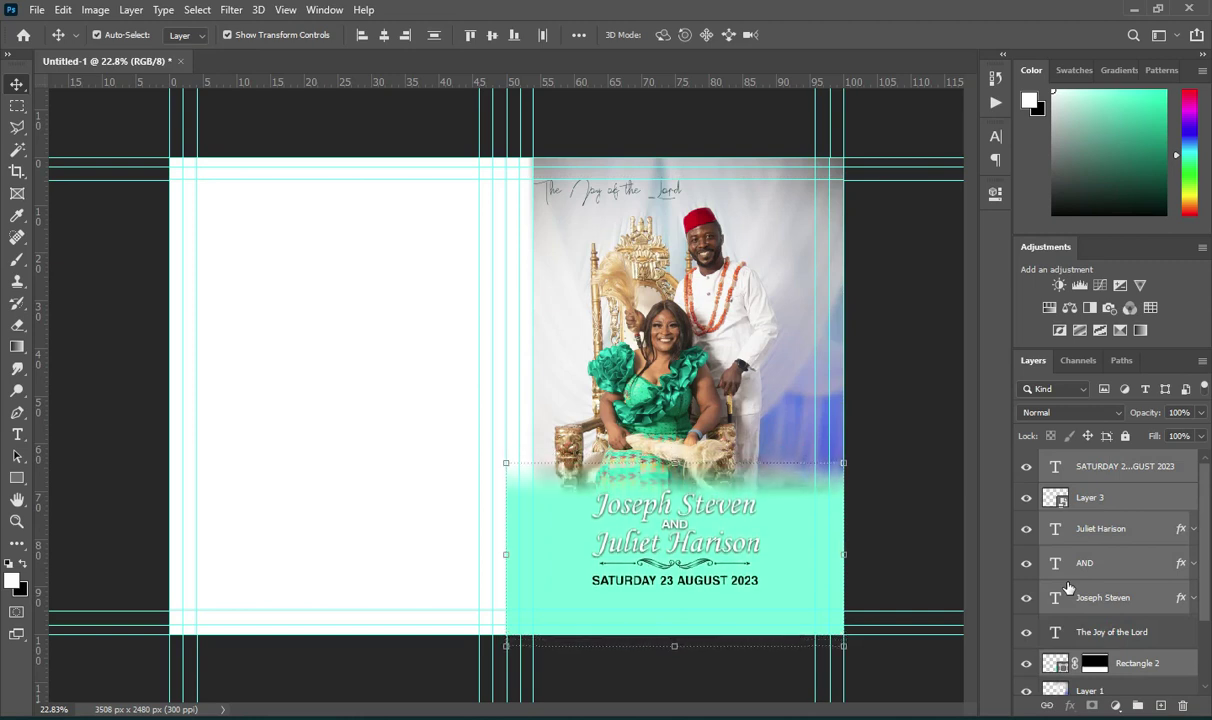
Move both names, AND, the ornament and the date further down within the mint panel.
click(1100, 598)
shift+click(1107, 465)
key(shift+Down)
key(shift+Down)
key(shift+Down)
key(shift+Down)
key(shift+Down)
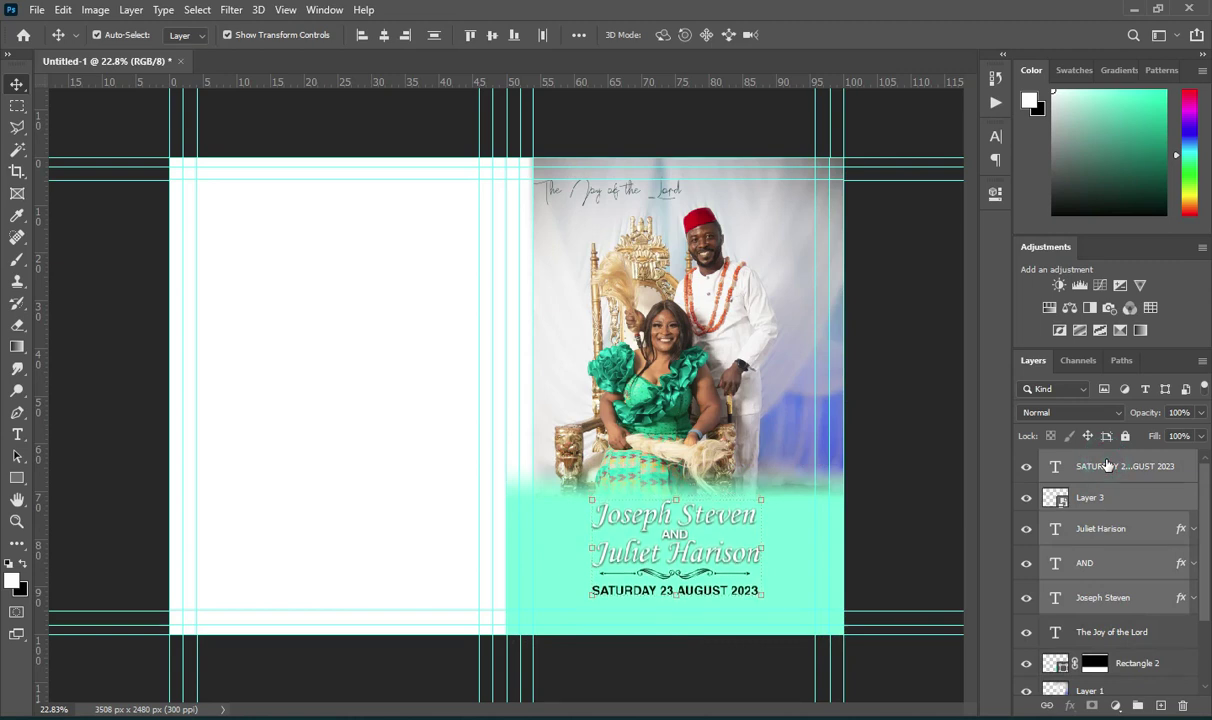
Enlarge the two names and AND together so they extend wider than the ornament and date.
click(1115, 593)
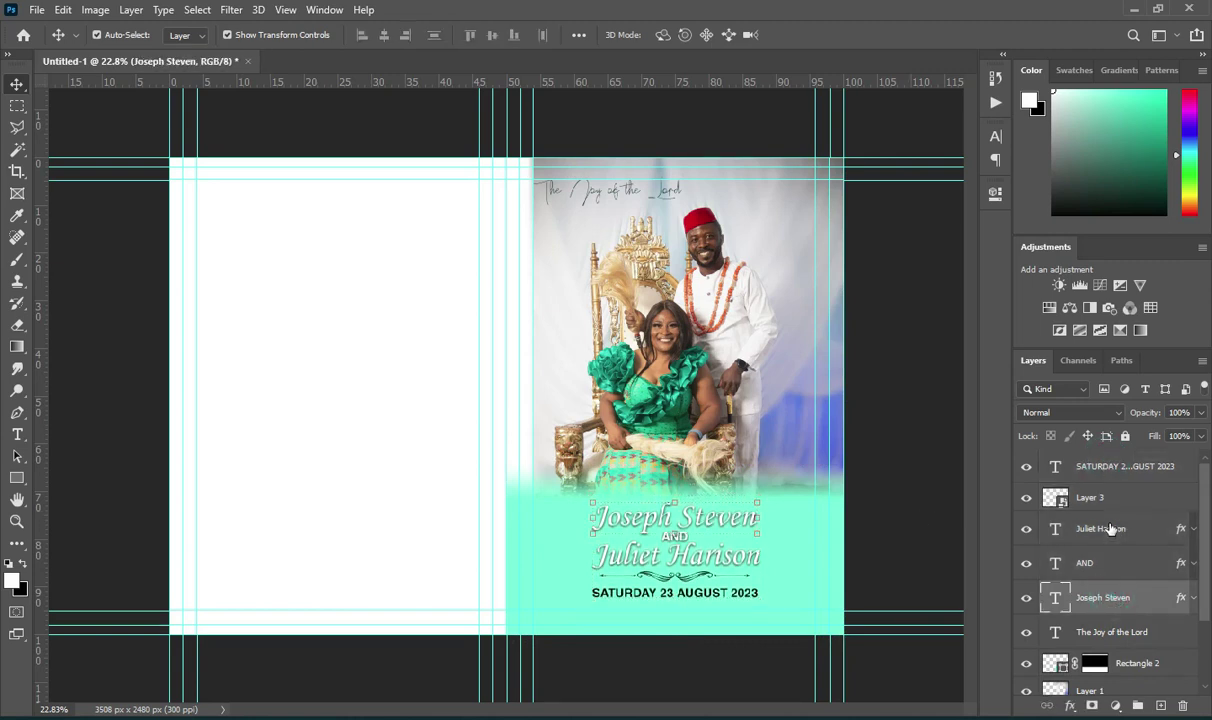
shift+click(1104, 528)
mouse_move(682, 505)
mouse_down()
mouse_move(662, 478)
mouse_move(673, 492)
mouse_up()
click(833, 35)
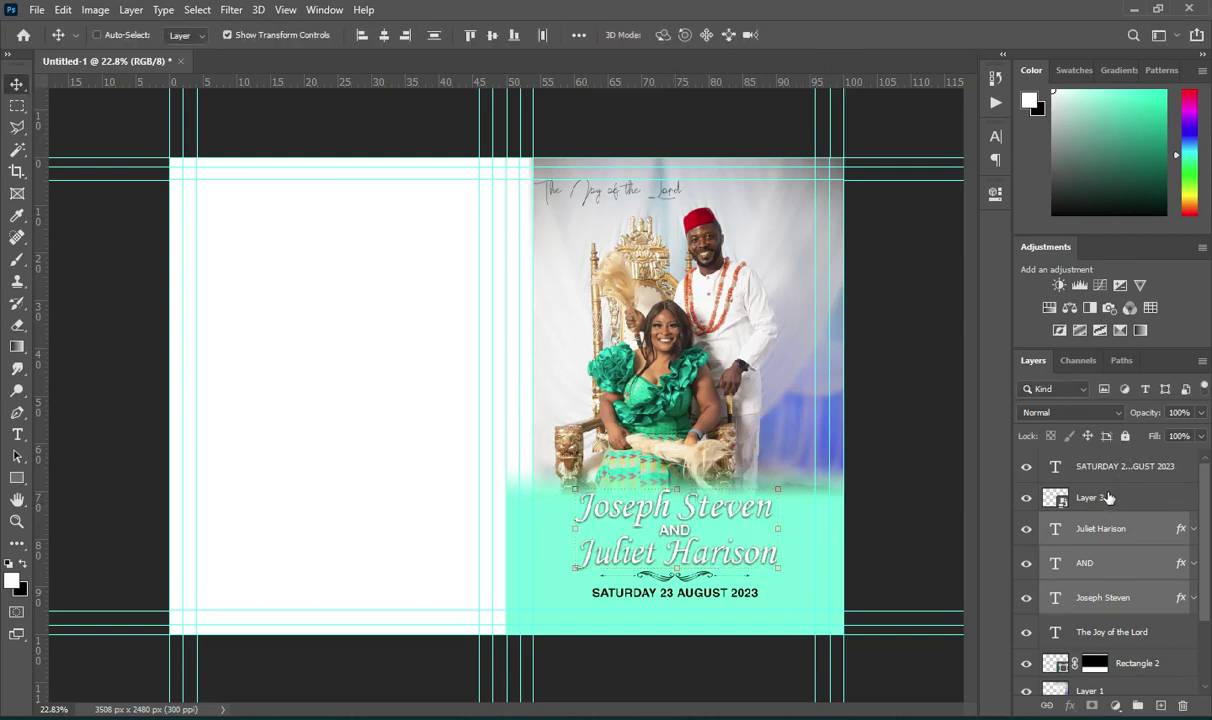
Draw a narrow vertical bar about 68 px wide and 1629 px high beside the front cover's spine guides, filled dark green.
shift+click(1117, 465)
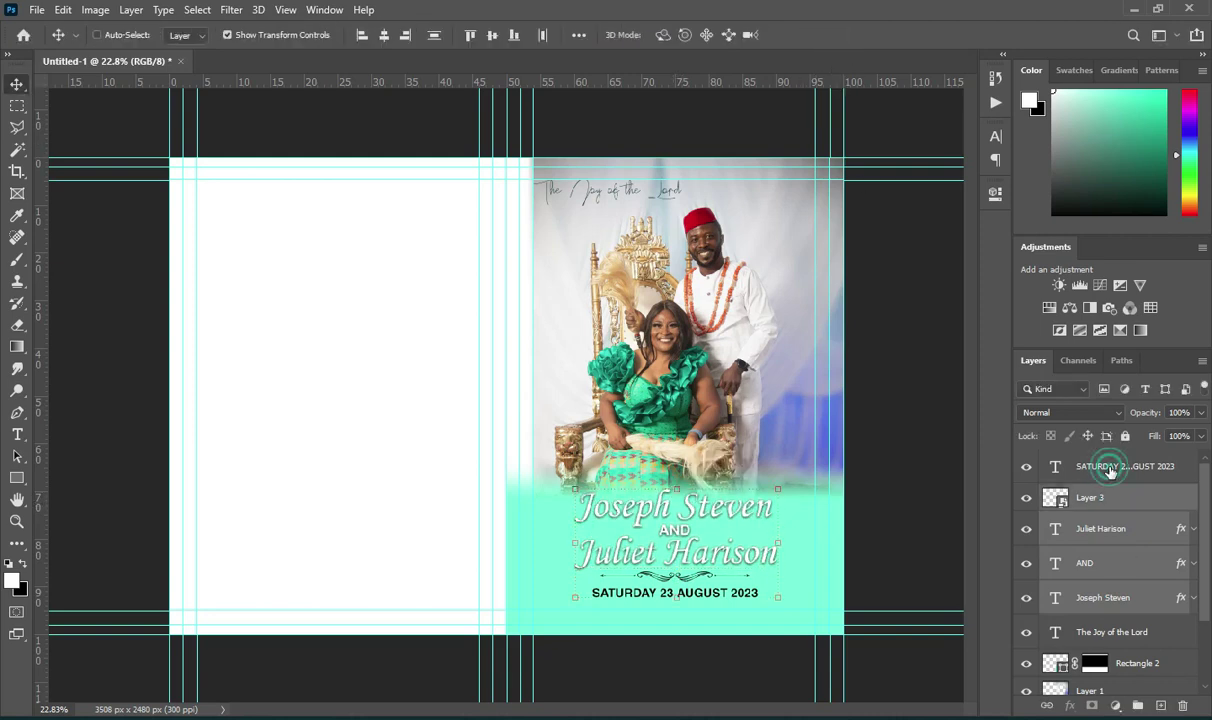
click(948, 408)
scroll(783, 588, up, 3)
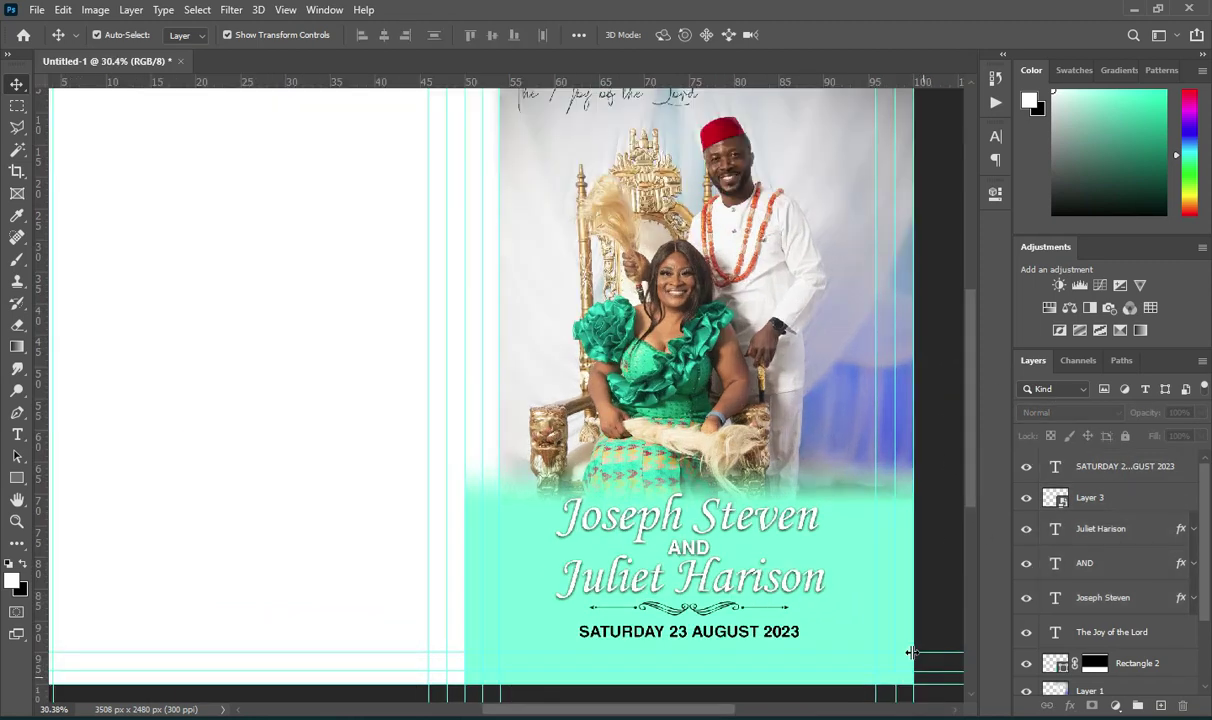
click(17, 479)
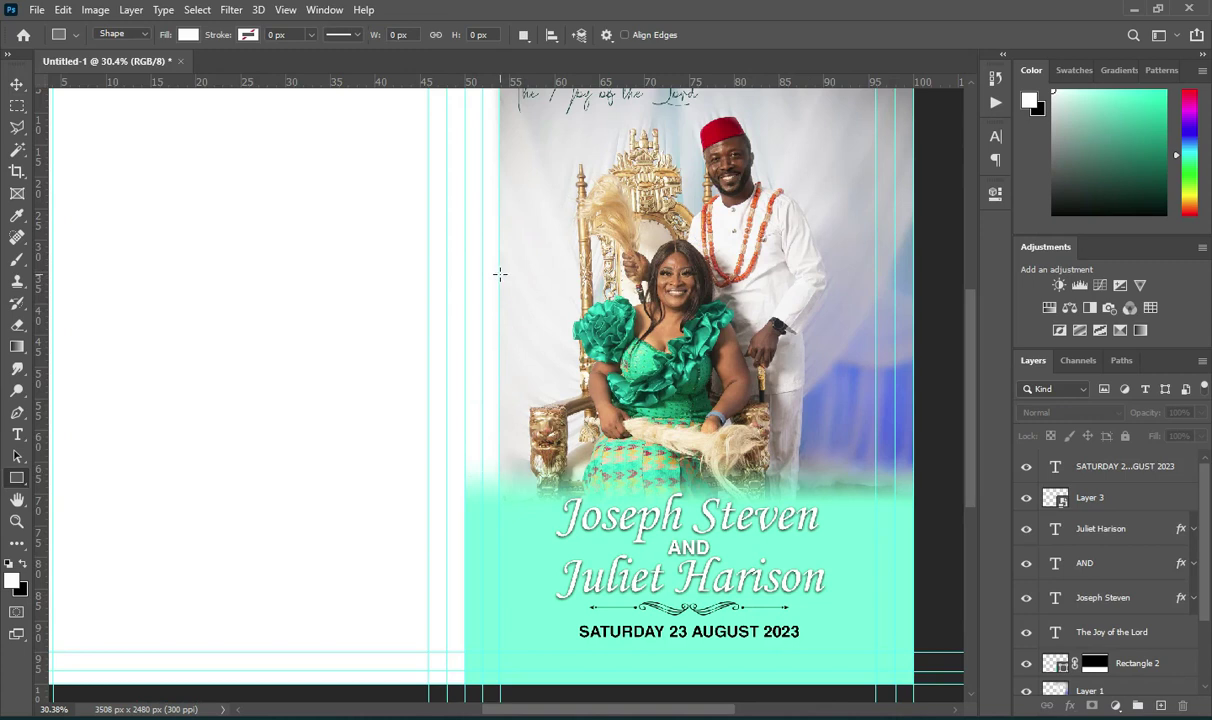
drag(483, 274, 499, 700)
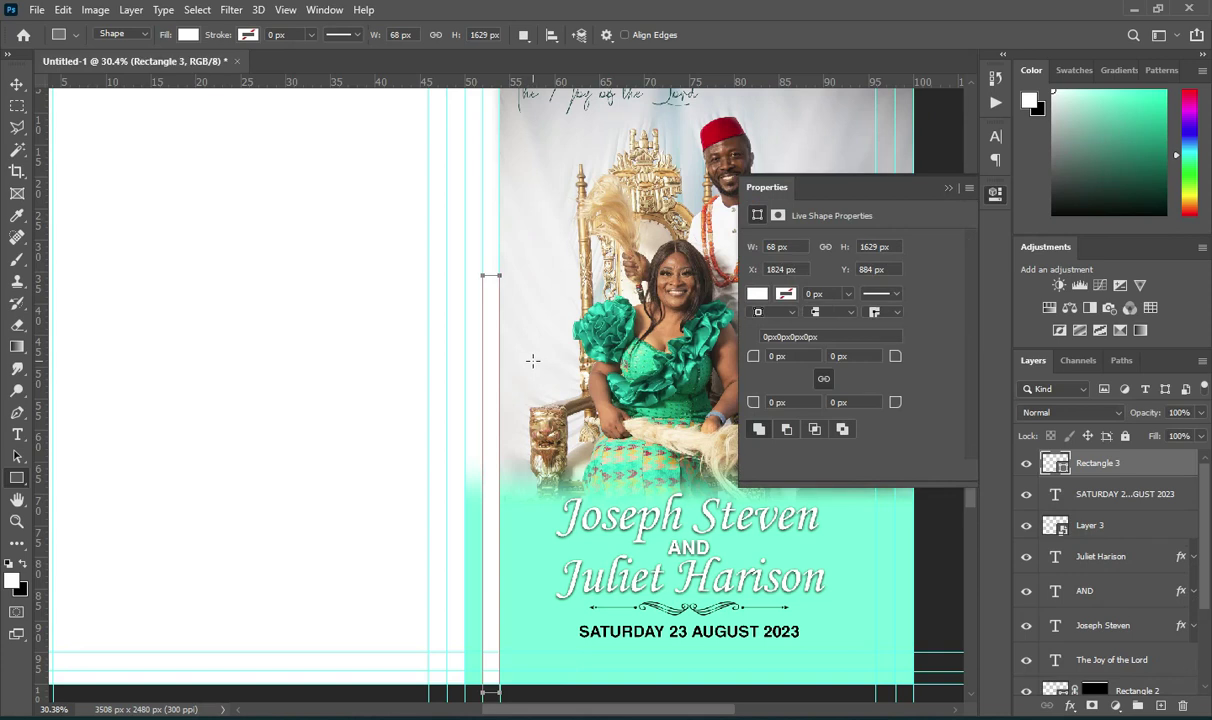
key(v)
click(757, 293)
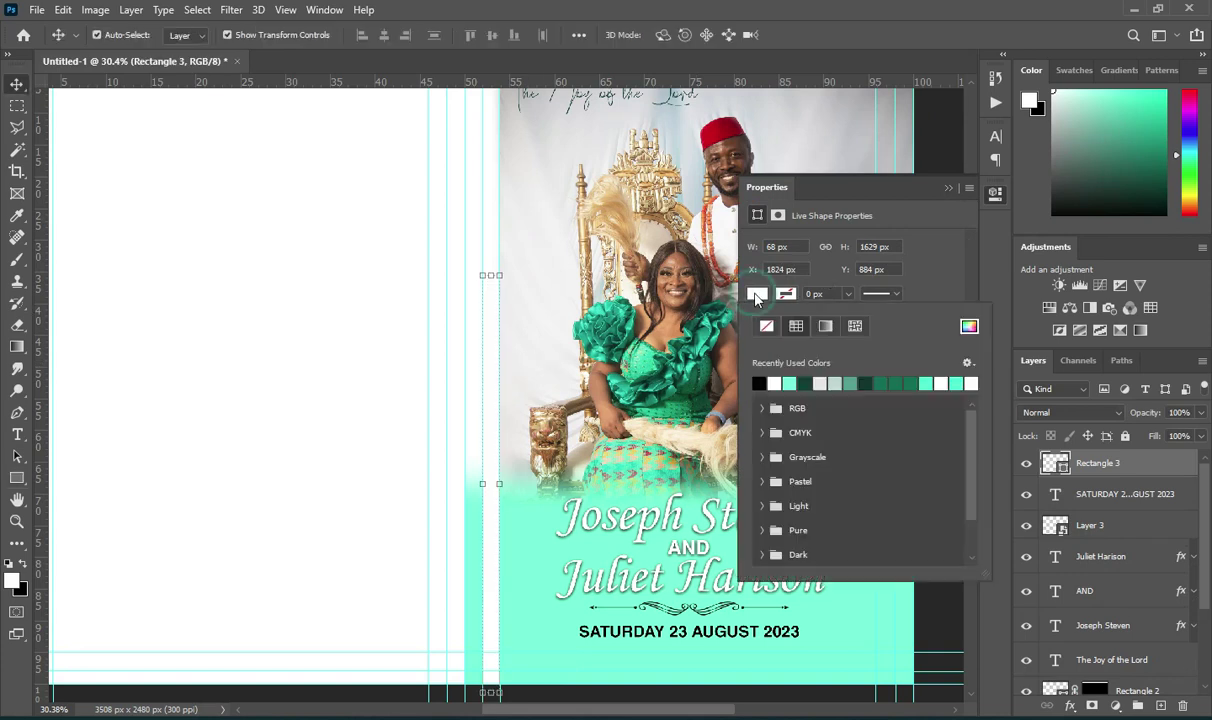
click(879, 382)
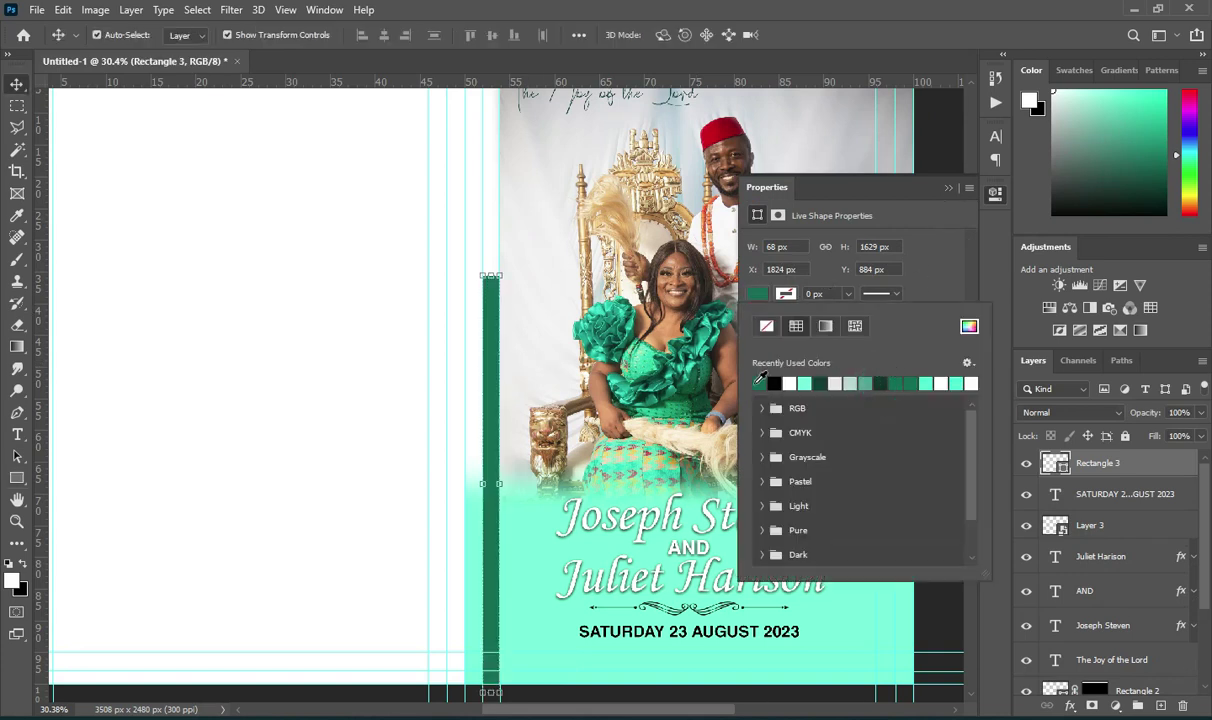
click(948, 187)
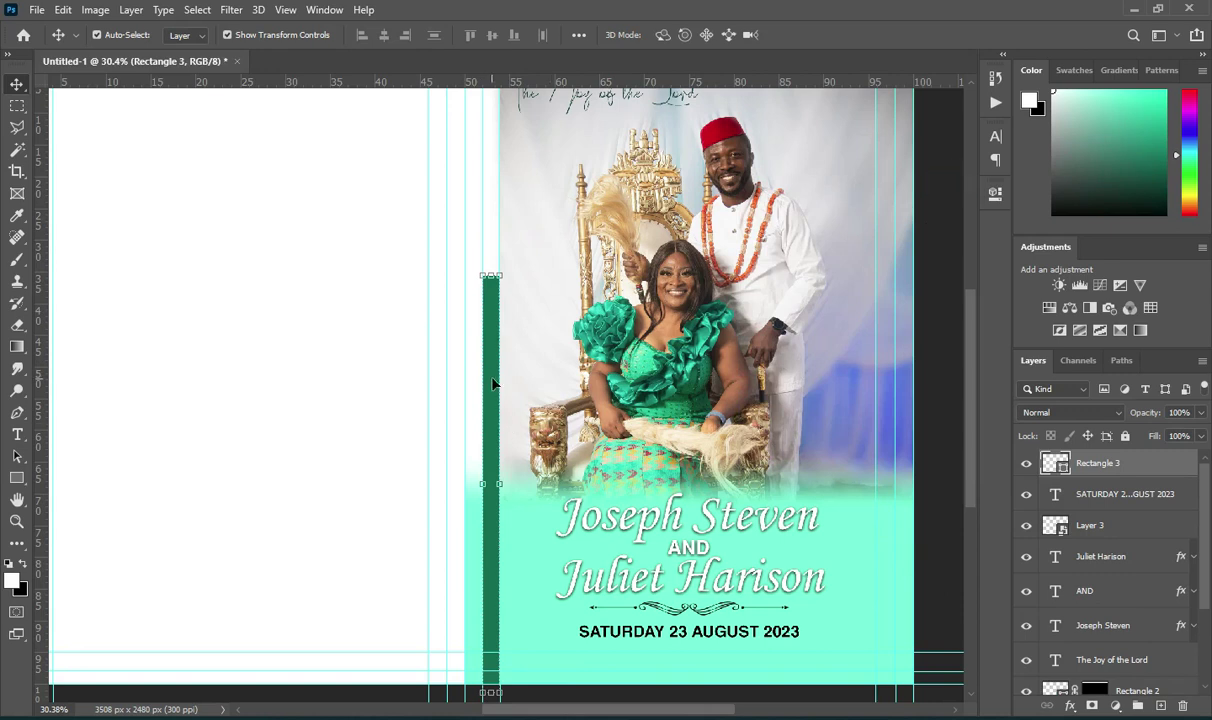
Duplicate the green spine bar, place the copy beside it inside the front cover, and shorten it from its upper end to 50% height.
key(ctrl+j)
drag(492, 384, 516, 398)
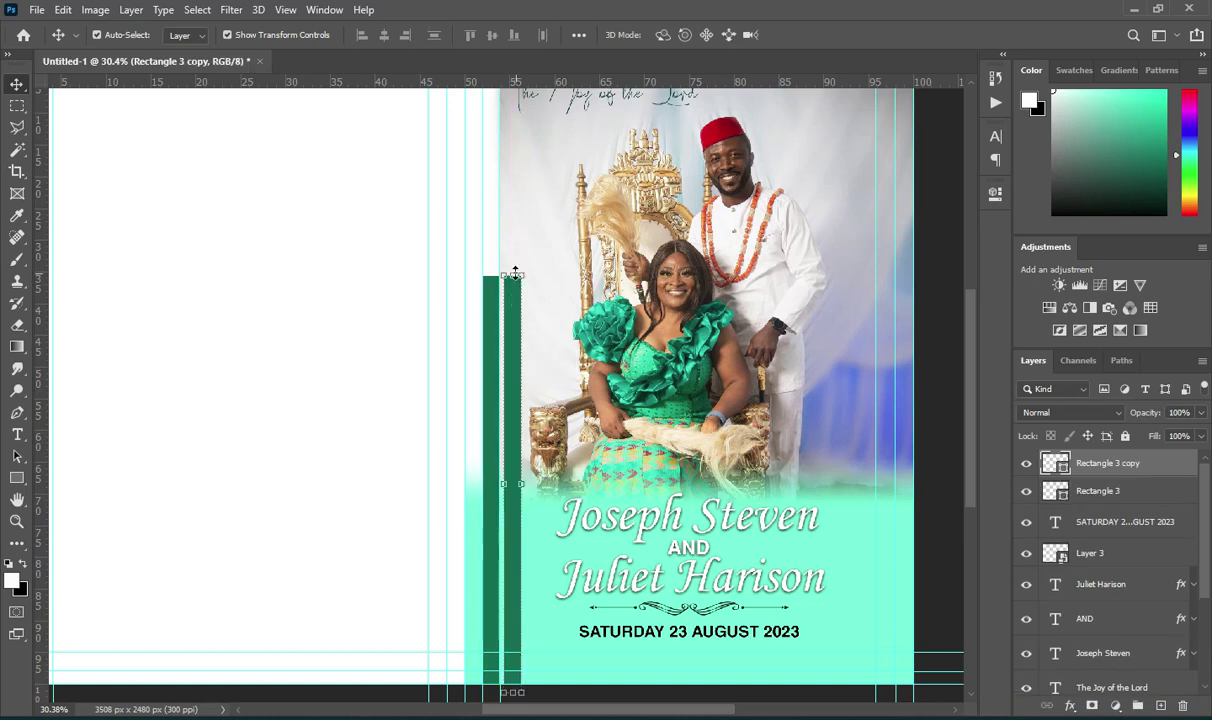
drag(514, 273, 524, 479)
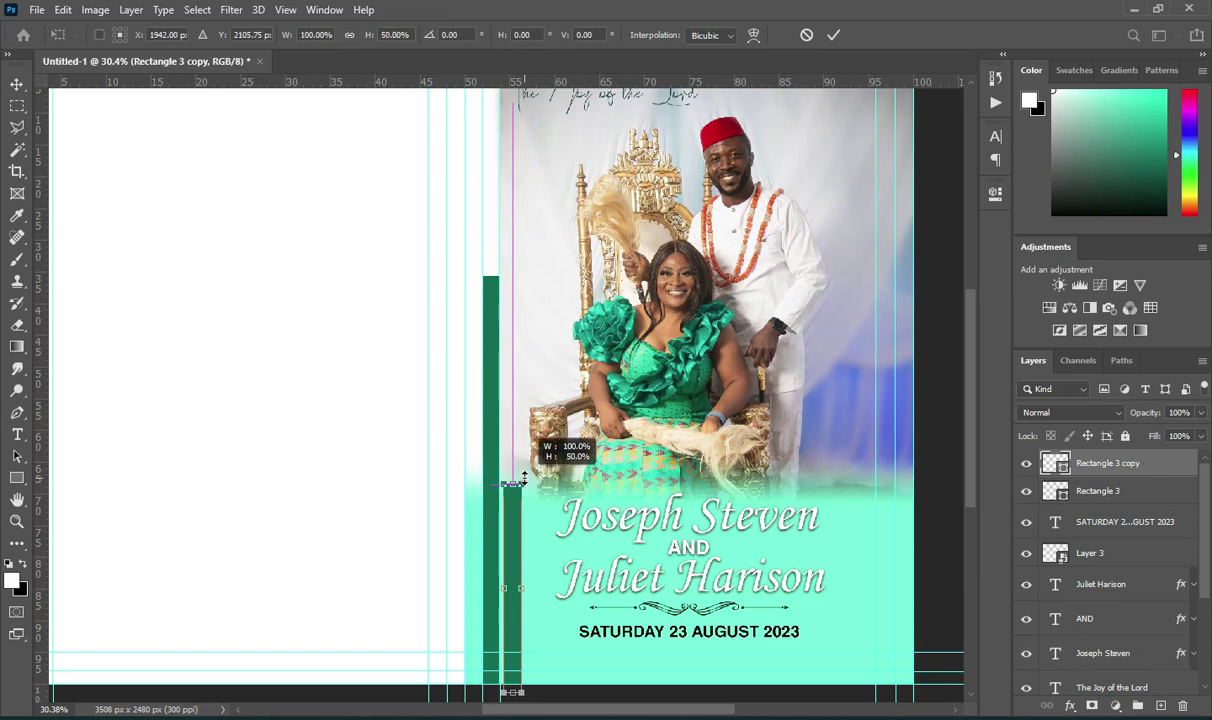
drag(524, 481, 524, 481)
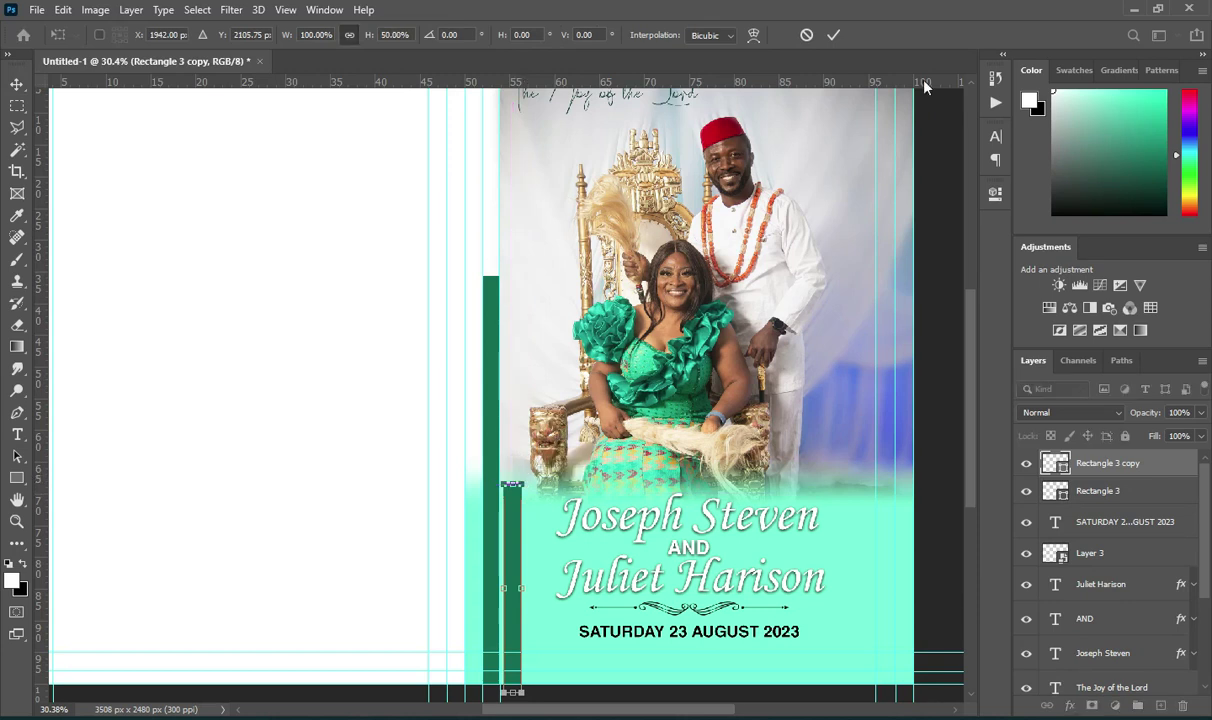
click(833, 35)
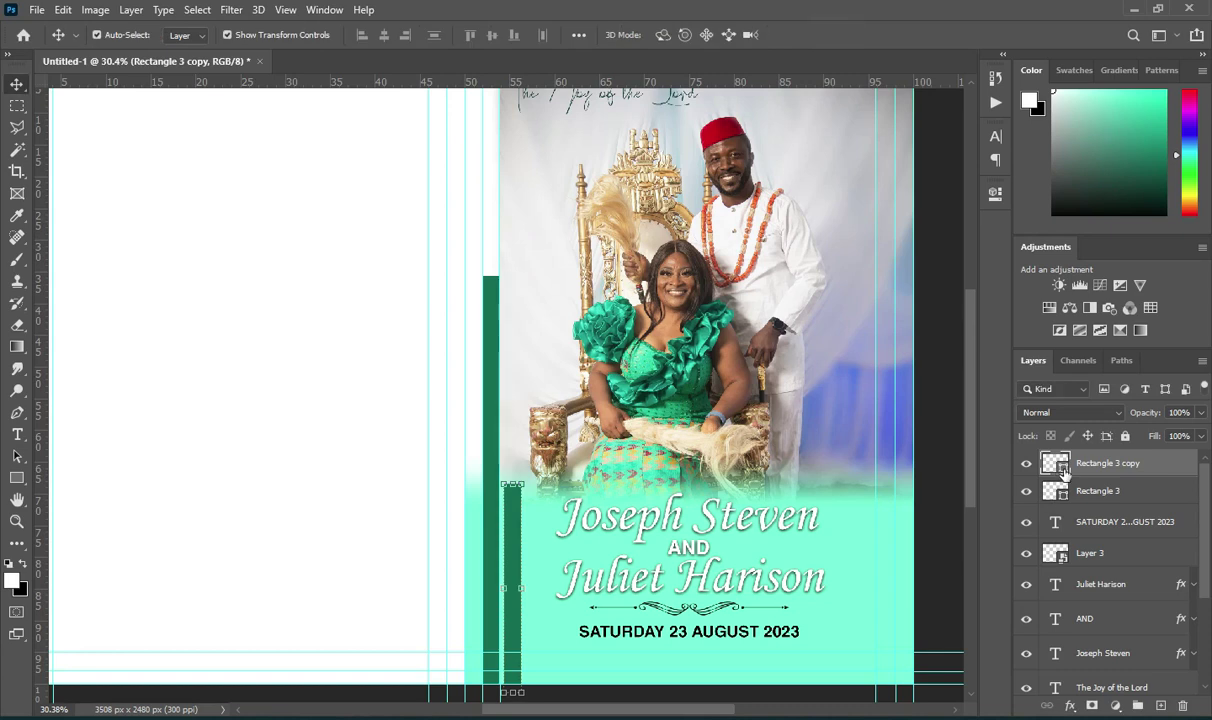
Recolour the shorter bar's fill to the muted green #75bbab.
double_click(1064, 472)
click(730, 255)
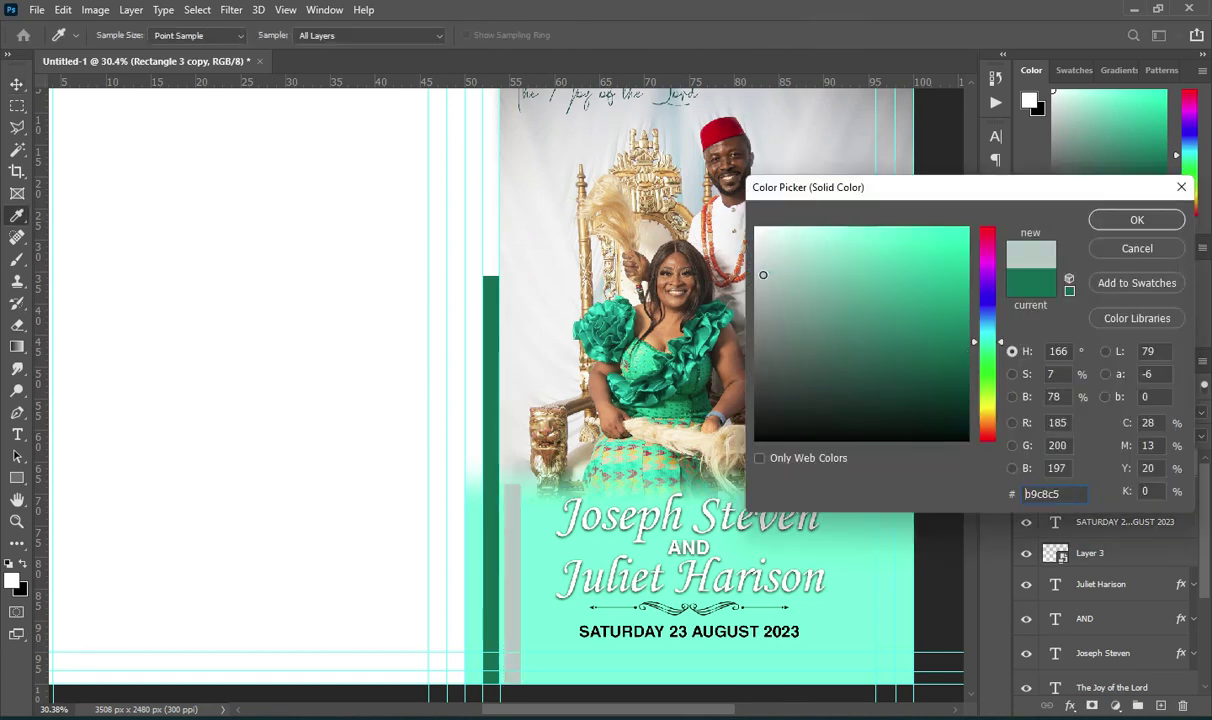
mouse_move(756, 275)
mouse_down()
mouse_move(749, 287)
mouse_move(812, 265)
mouse_move(827, 281)
mouse_up()
click(709, 268)
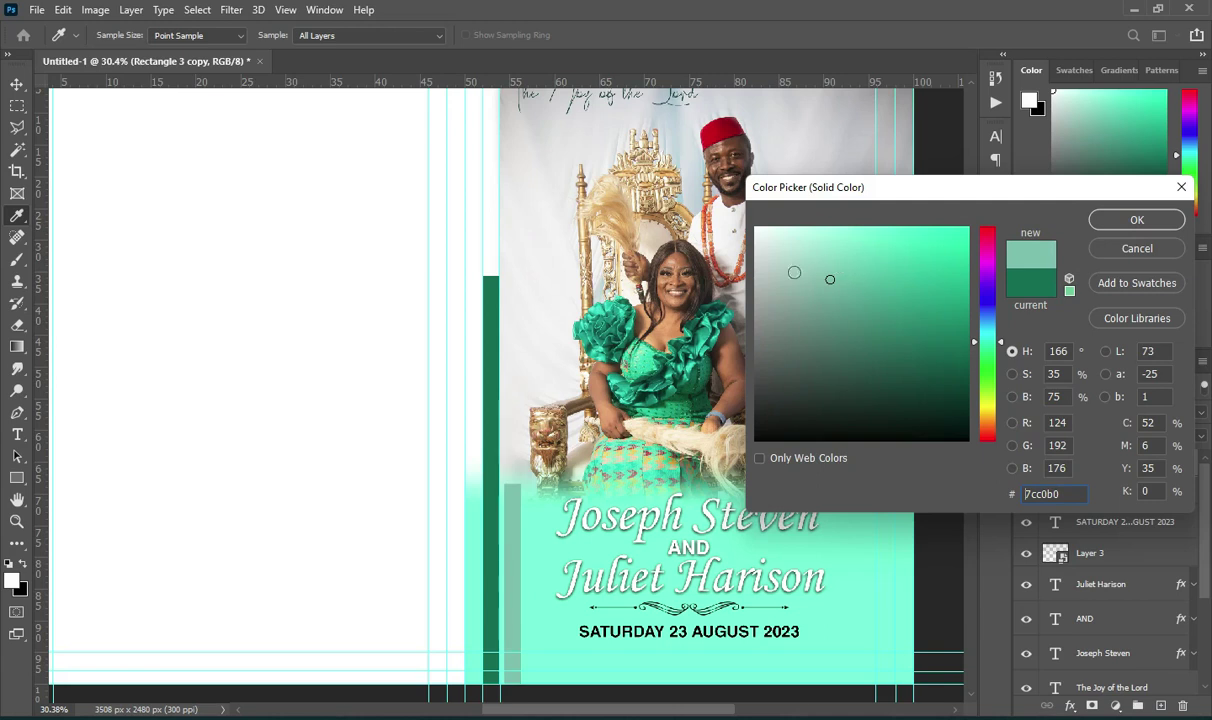
click(1137, 220)
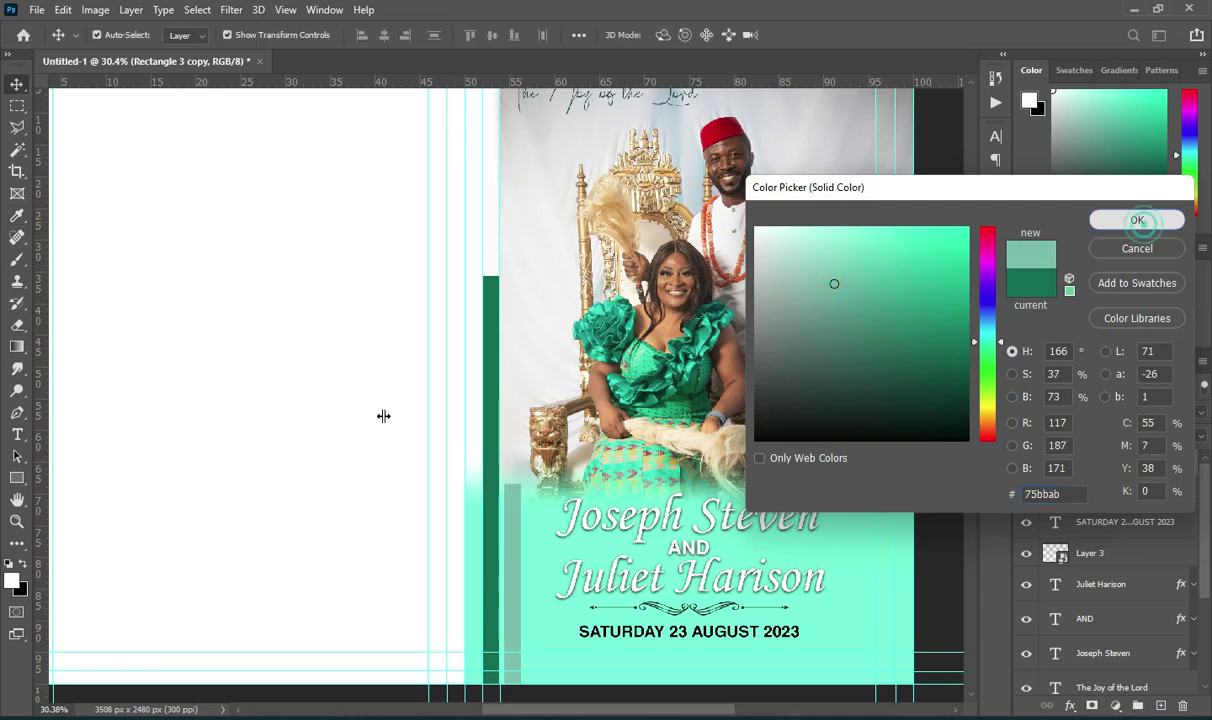
scroll(260, 440, down, 1)
click(893, 490)
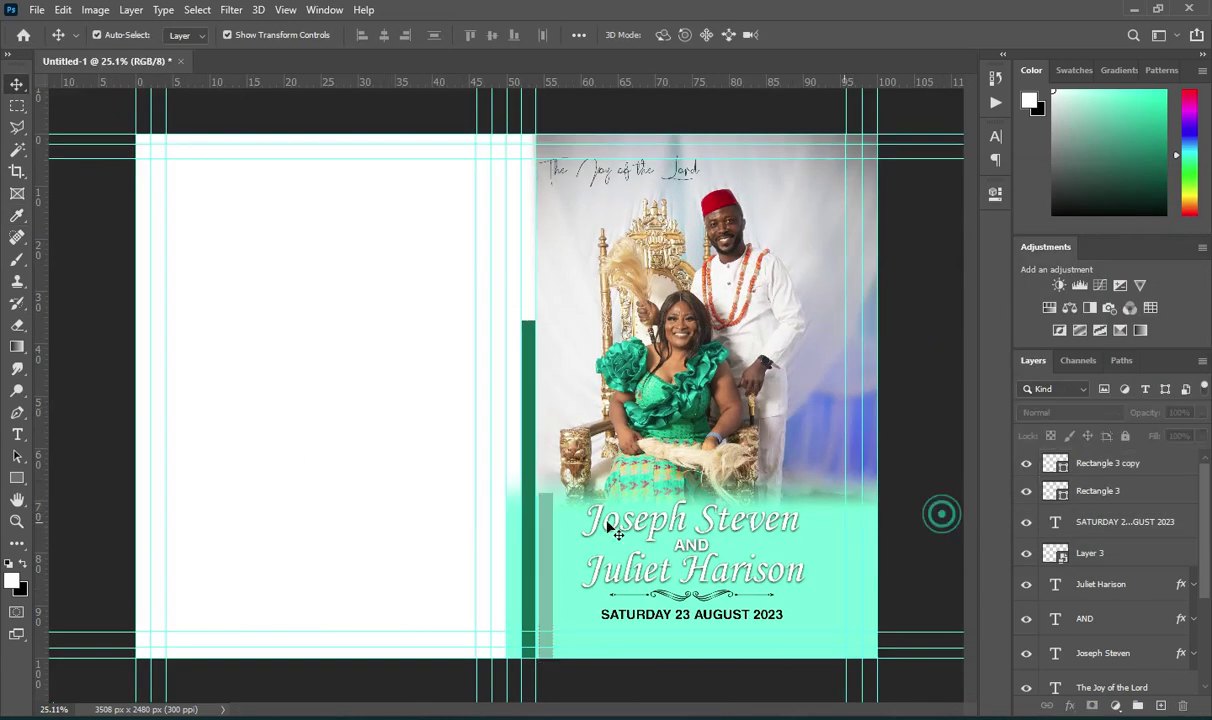
Draw a vertical bar about 54 by 919 px hanging from the cover's top edge inside the outer margin guide, filled dark green.
scroll(580, 502, up, 1)
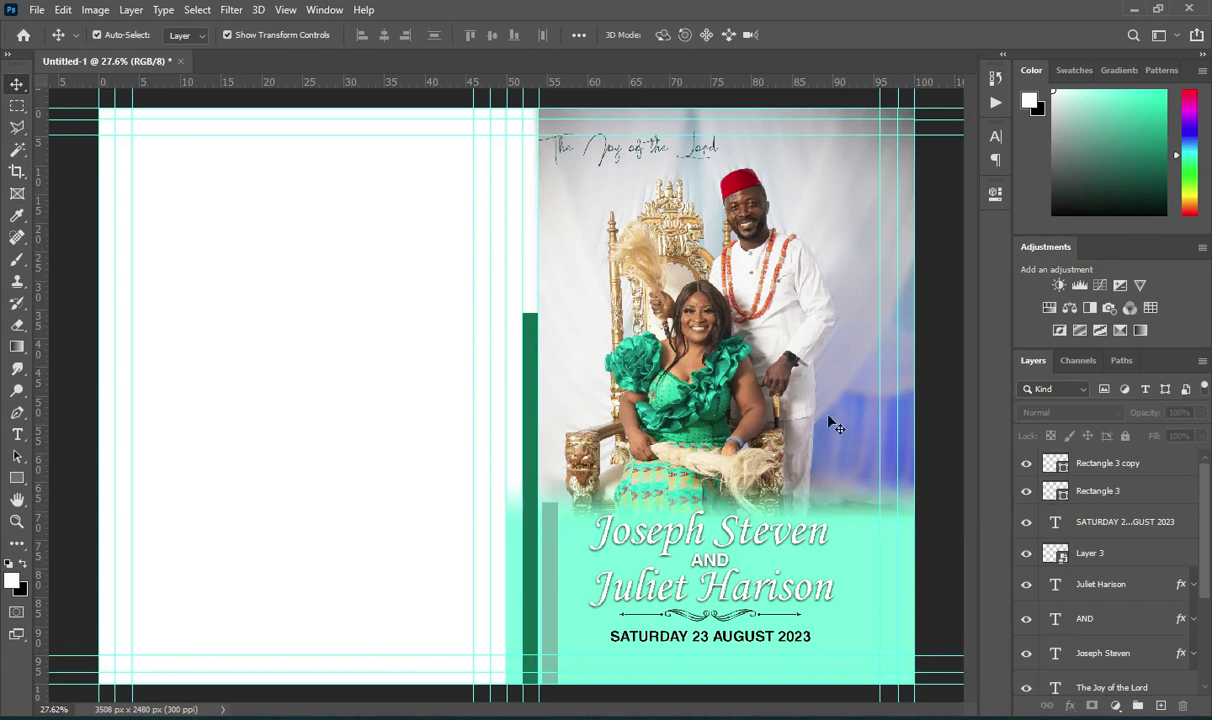
click(17, 478)
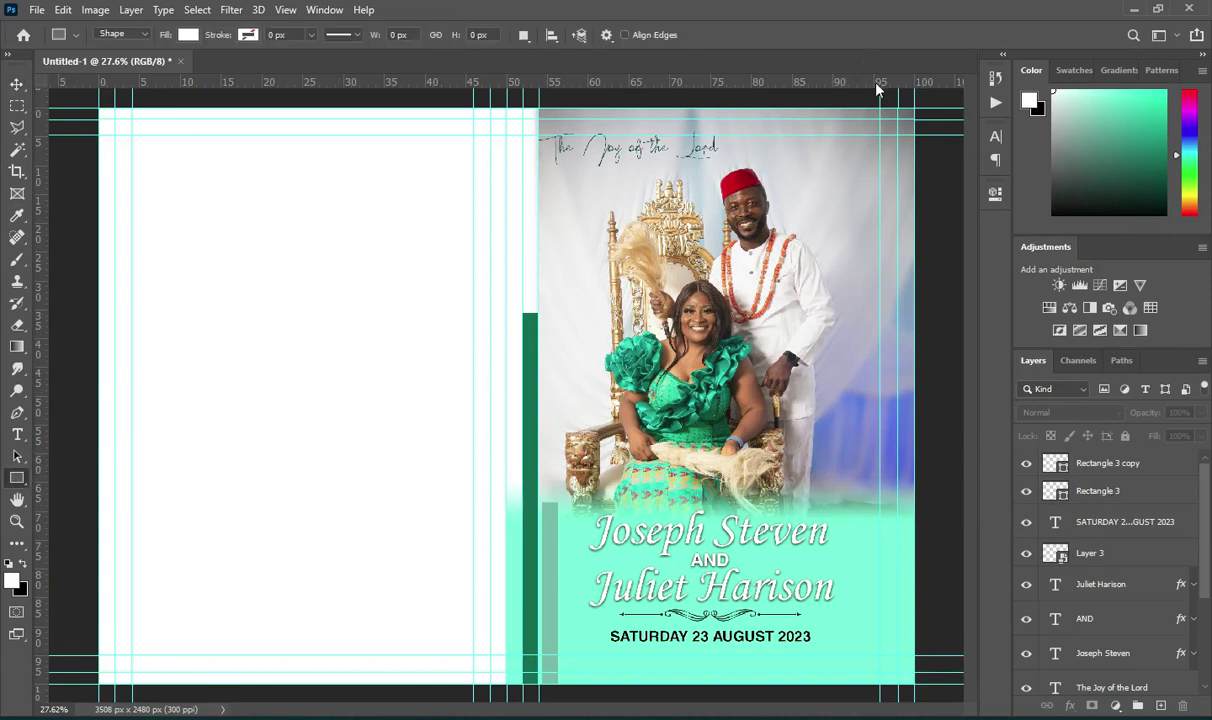
scroll(913, 95, up, 3)
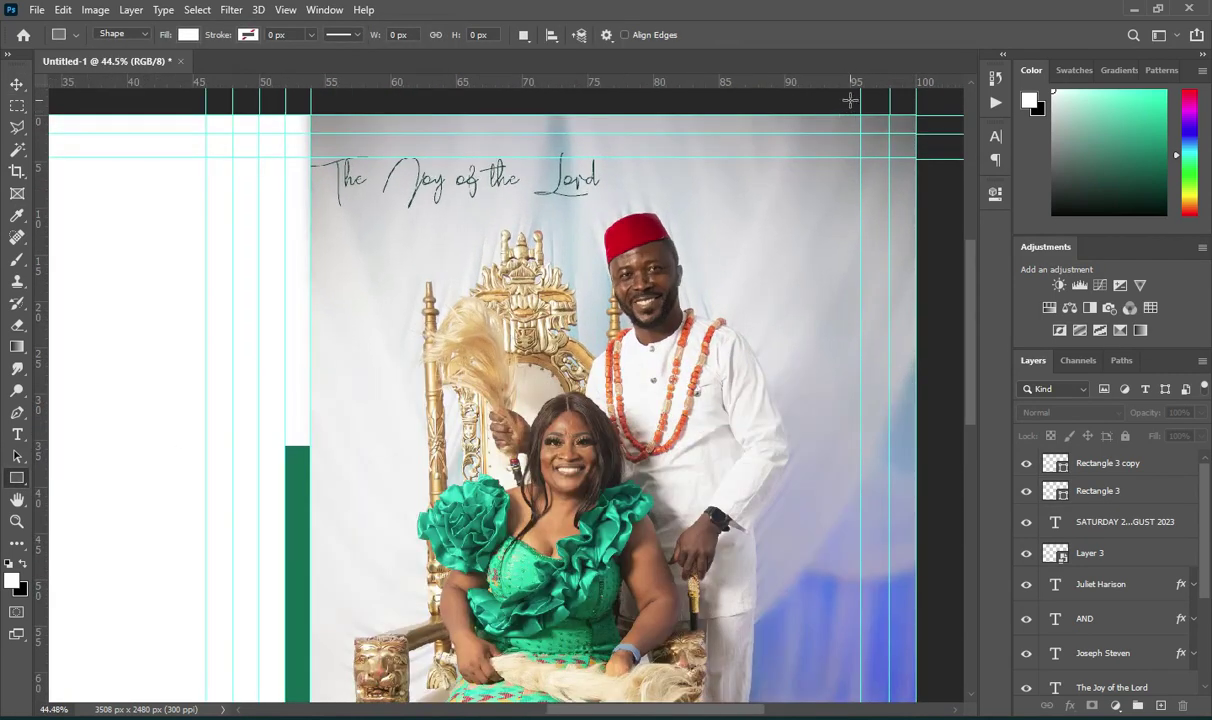
drag(840, 96, 859, 438)
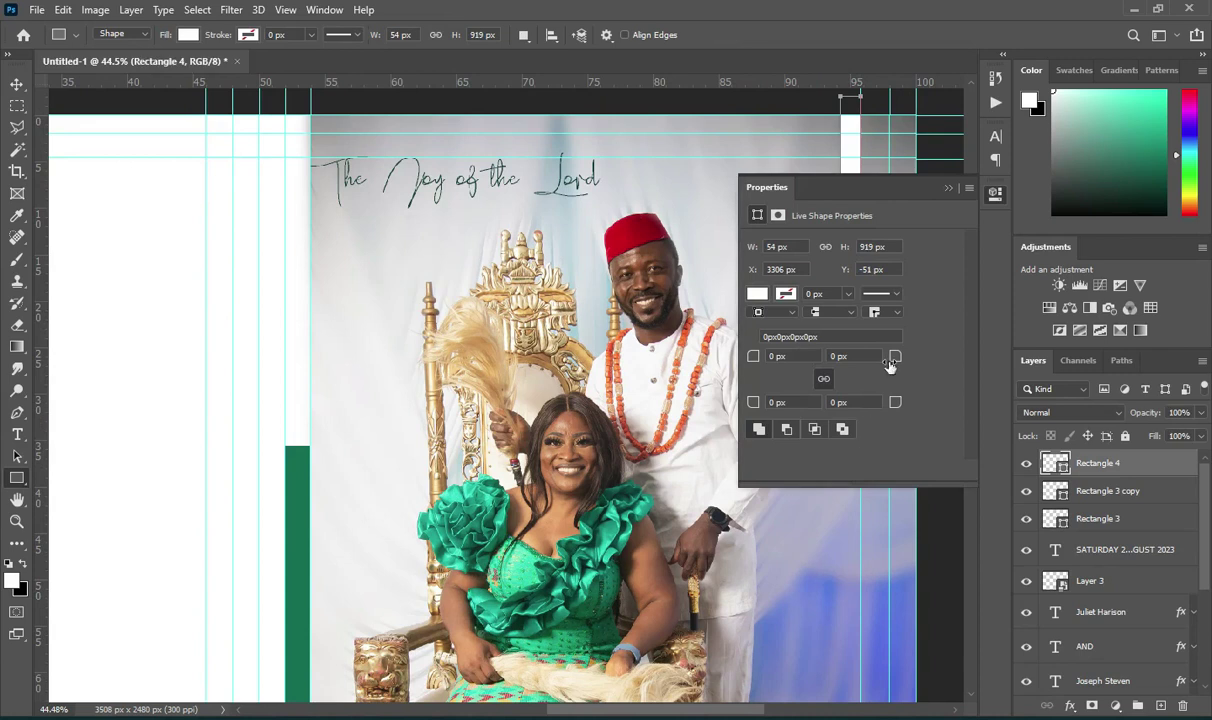
click(748, 292)
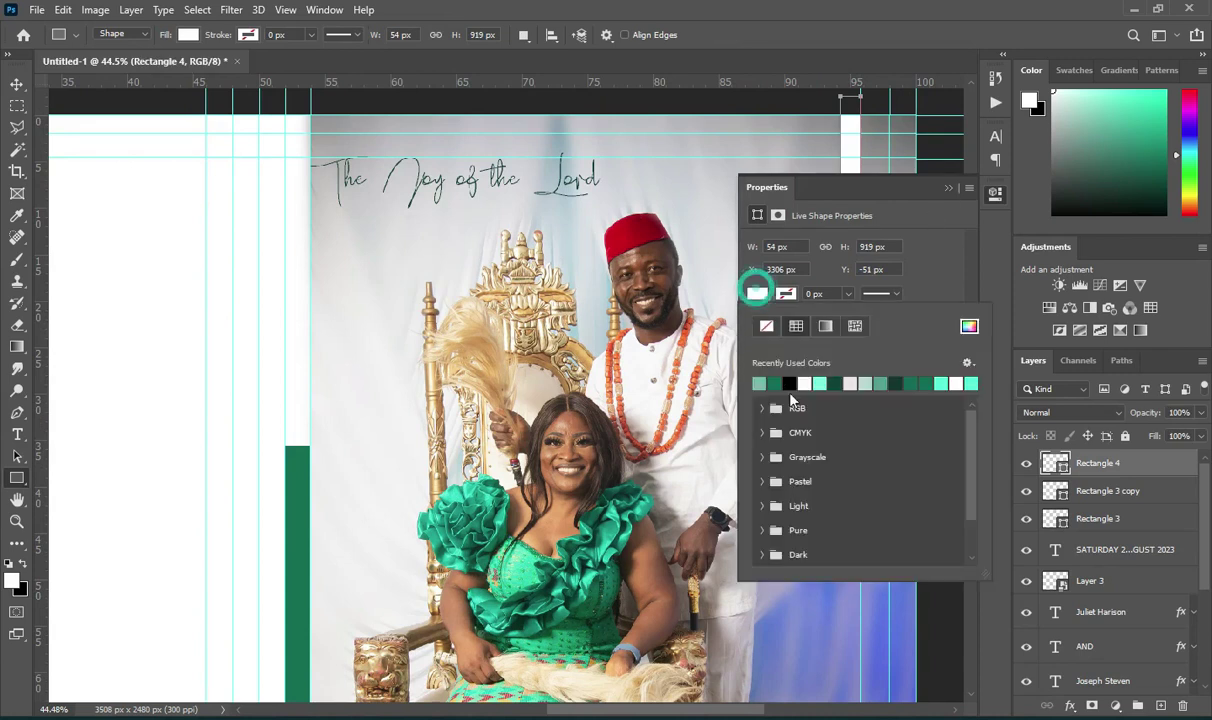
click(775, 383)
click(901, 177)
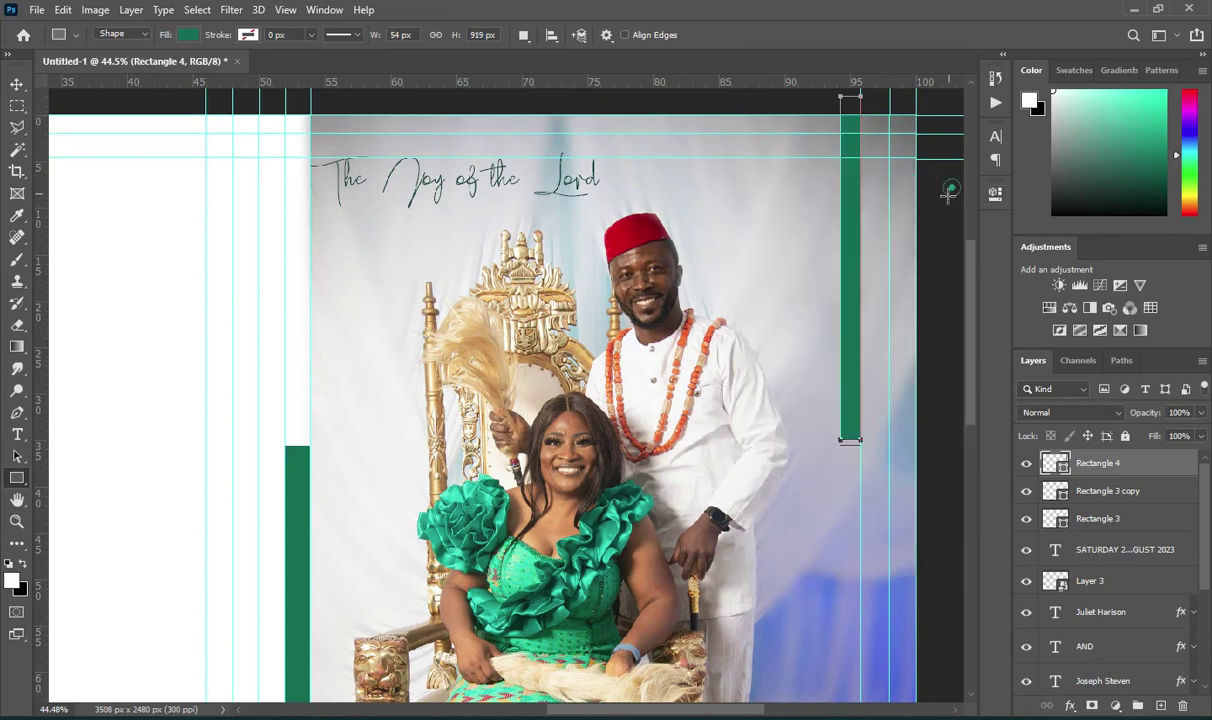
Duplicate the hanging green bar and place the copy on its inner side, leaving a narrow gap between them.
key(v)
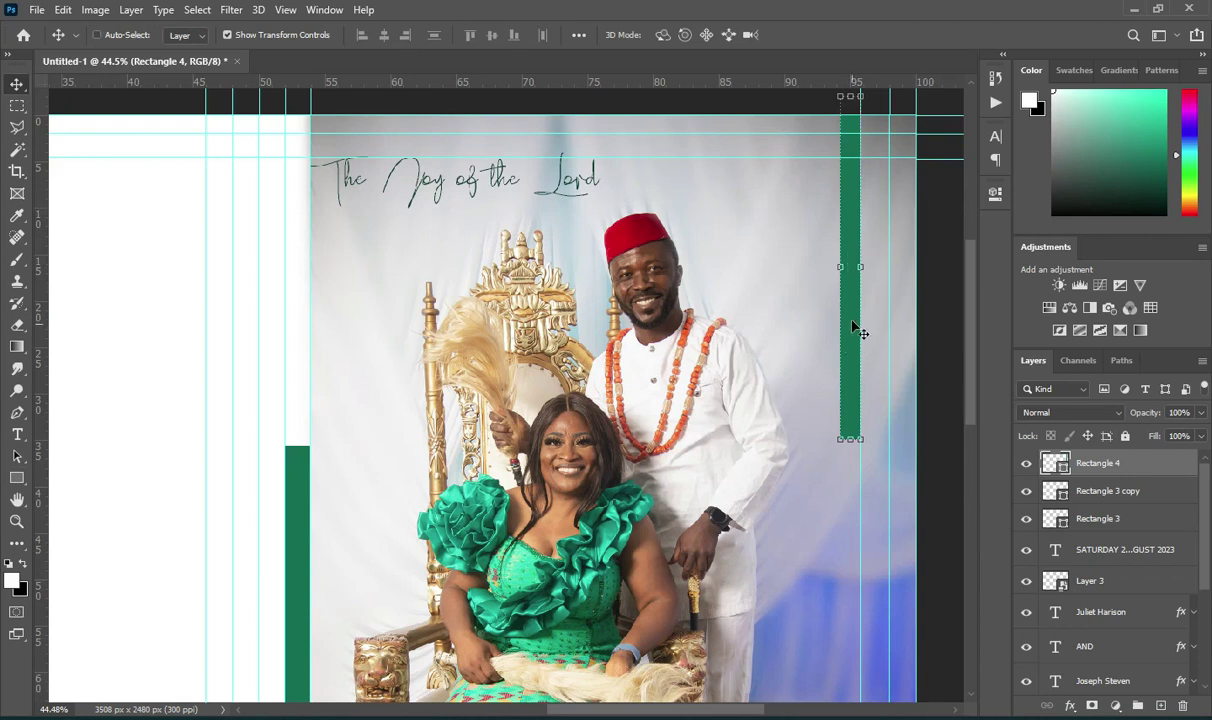
key(ctrl+j)
drag(853, 327, 824, 323)
key(Right)
key(Right)
key(Right)
key(Right)
key(Right)
key(Right)
key(Right)
key(Right)
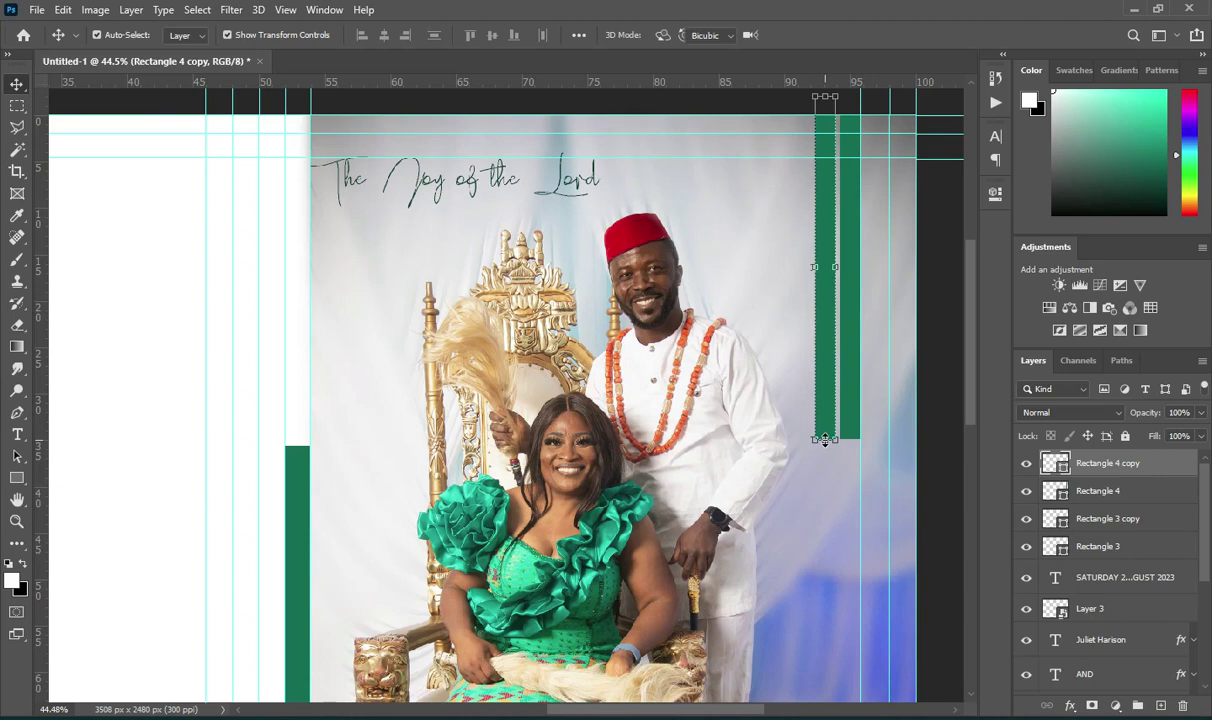
Shorten the duplicated hanging bar from its lower end to about 62% height.
key(ctrl+t)
drag(828, 352, 832, 309)
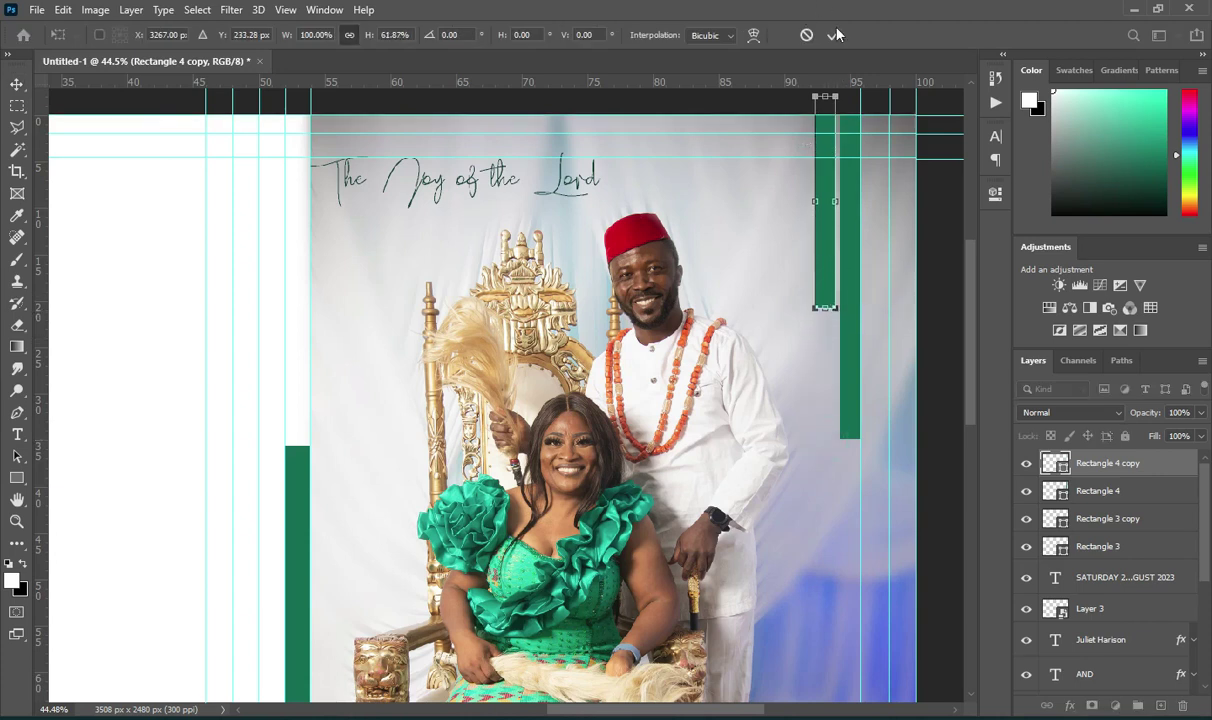
click(833, 35)
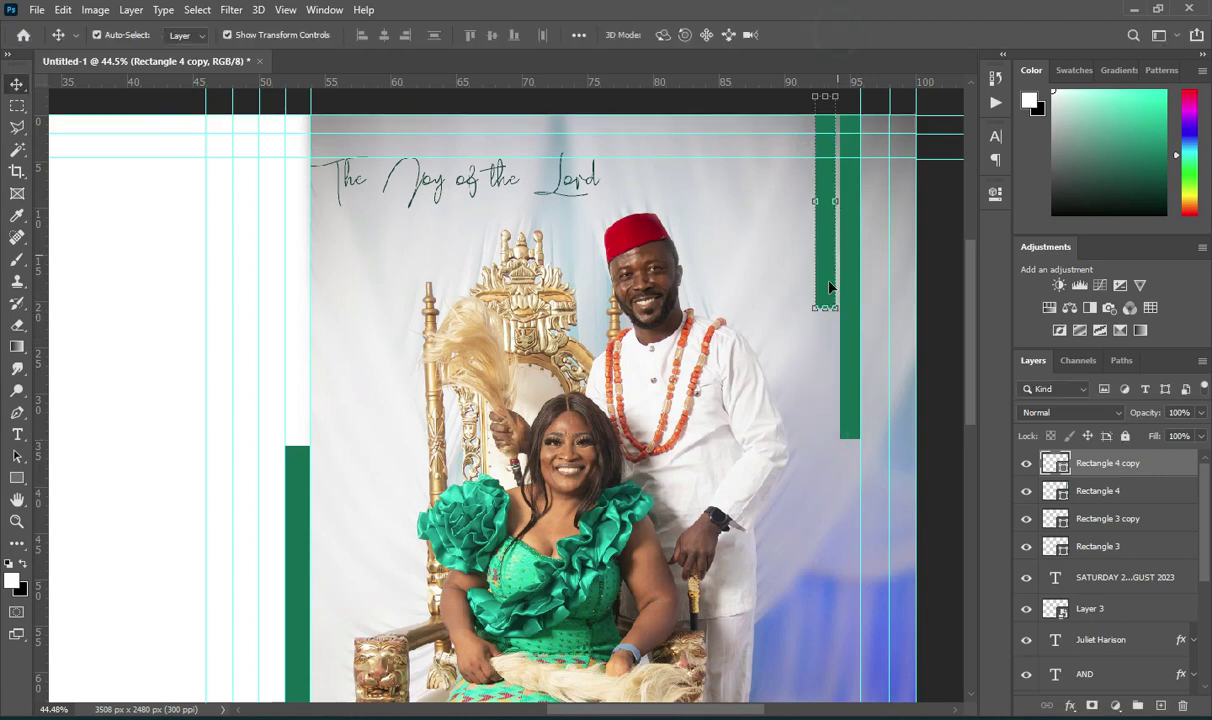
Recolour the shorter hanging bar's fill to the light grey #c1c2c2.
double_click(1062, 468)
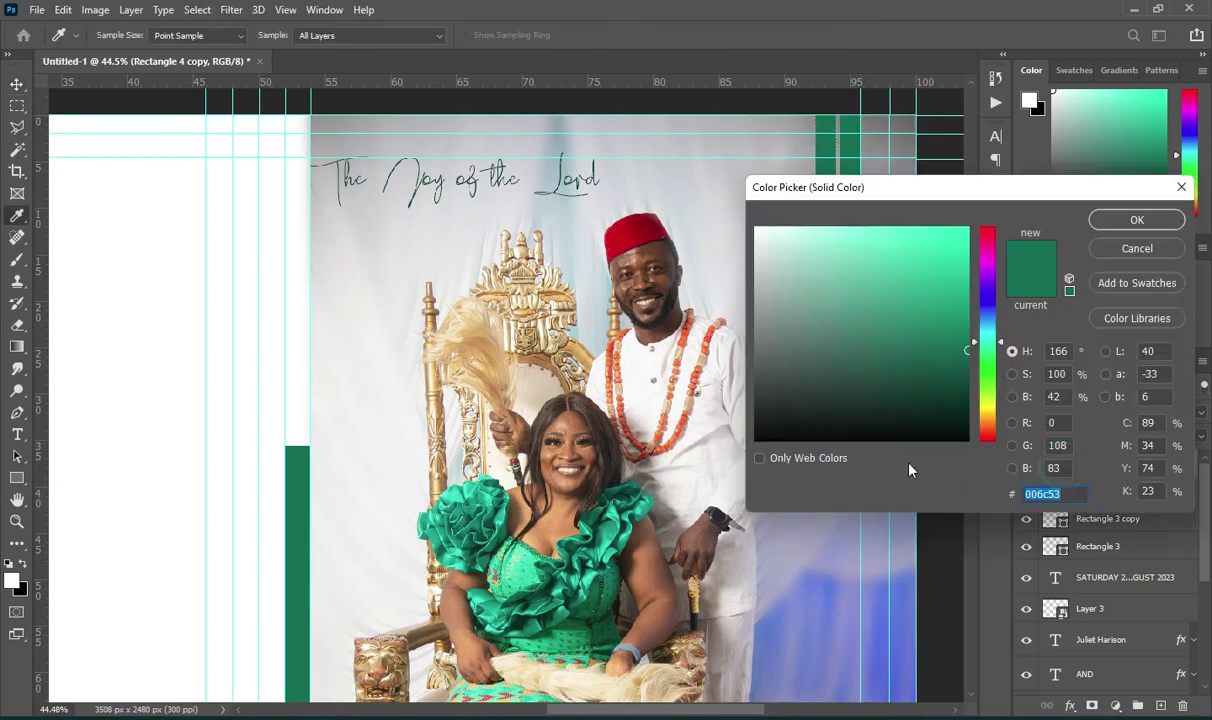
drag(820, 290, 716, 266)
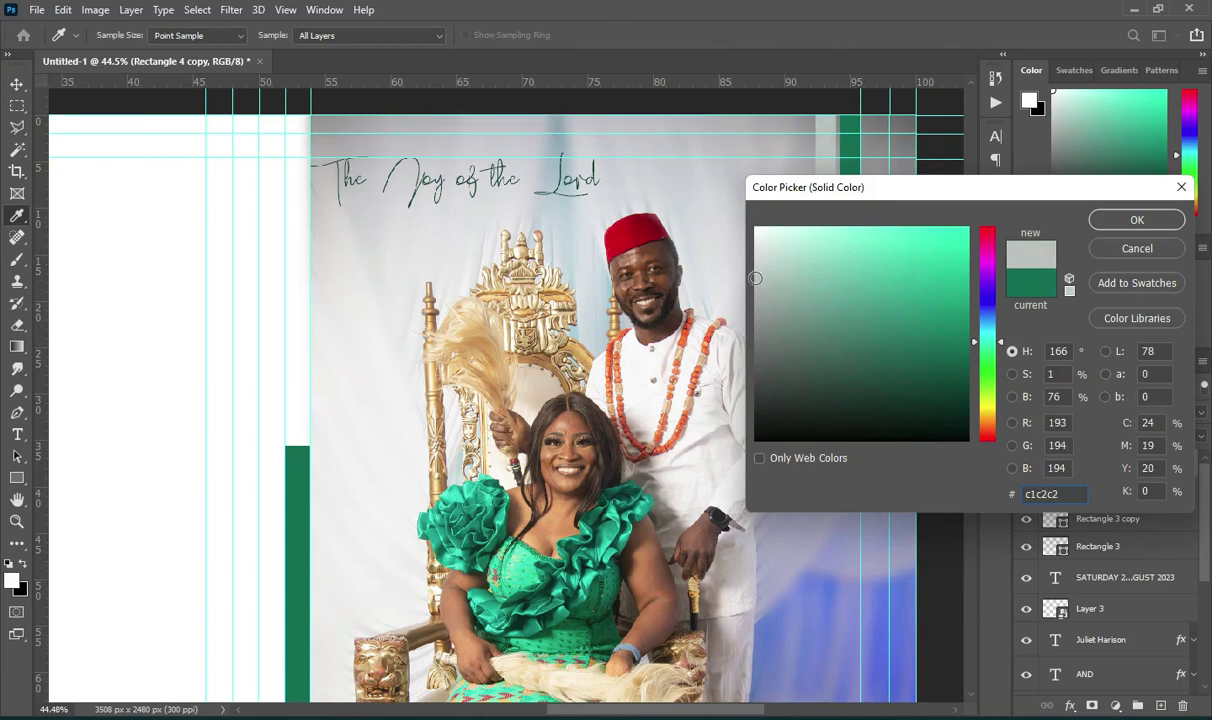
click(1142, 213)
Recolour the shorter hanging bar to the pale grey-green #9fbcb5, starting from the colour sampled off the shorter spine bar.
scroll(826, 284, down, 4)
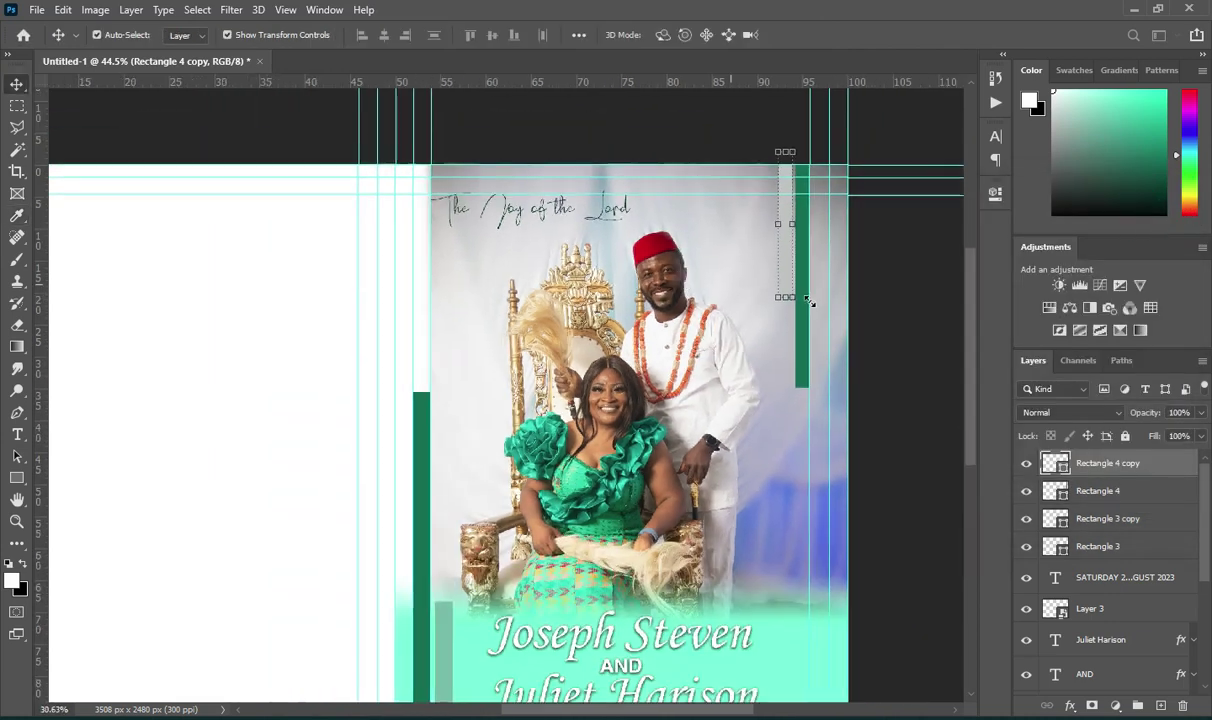
scroll(860, 449, down, 1)
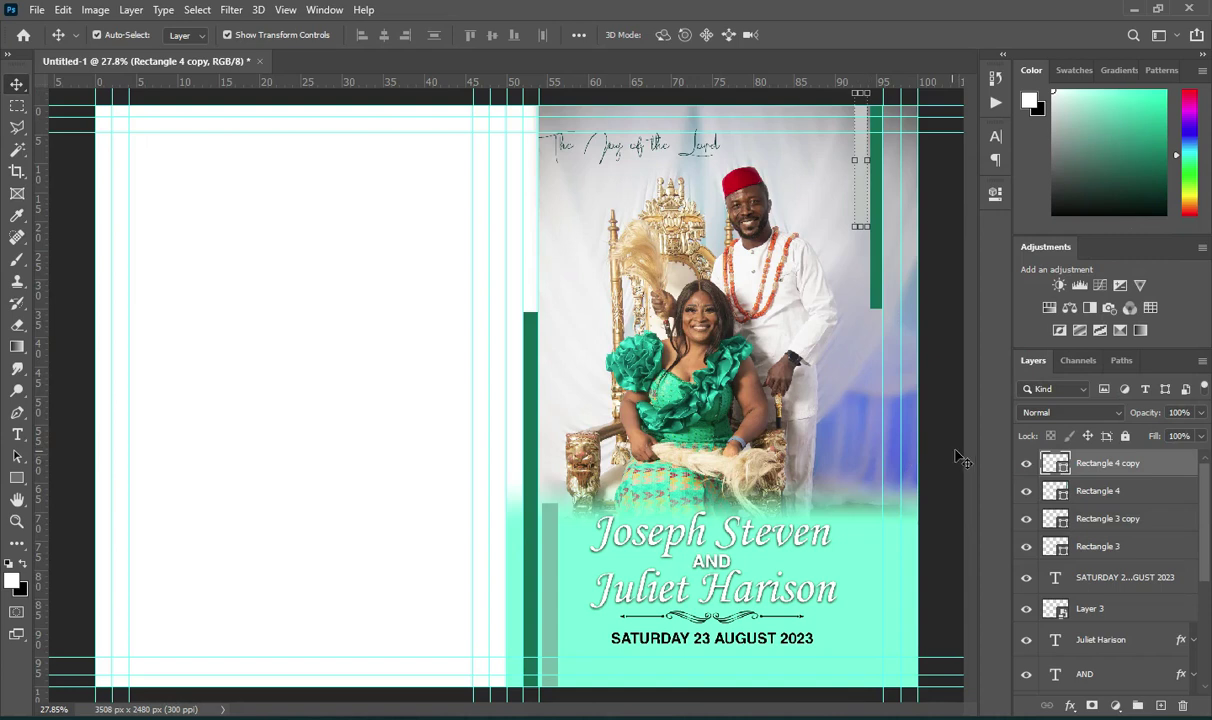
double_click(1062, 469)
click(552, 535)
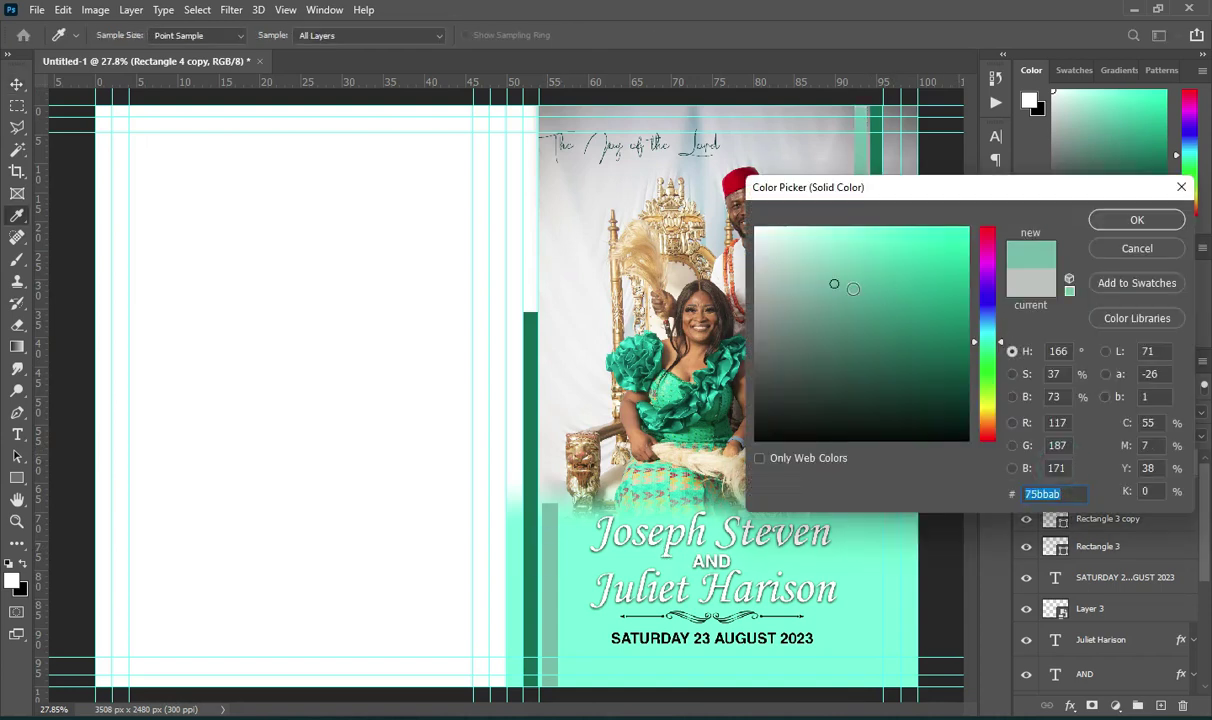
mouse_move(811, 275)
mouse_down()
mouse_move(790, 265)
mouse_move(769, 292)
mouse_move(785, 285)
mouse_up()
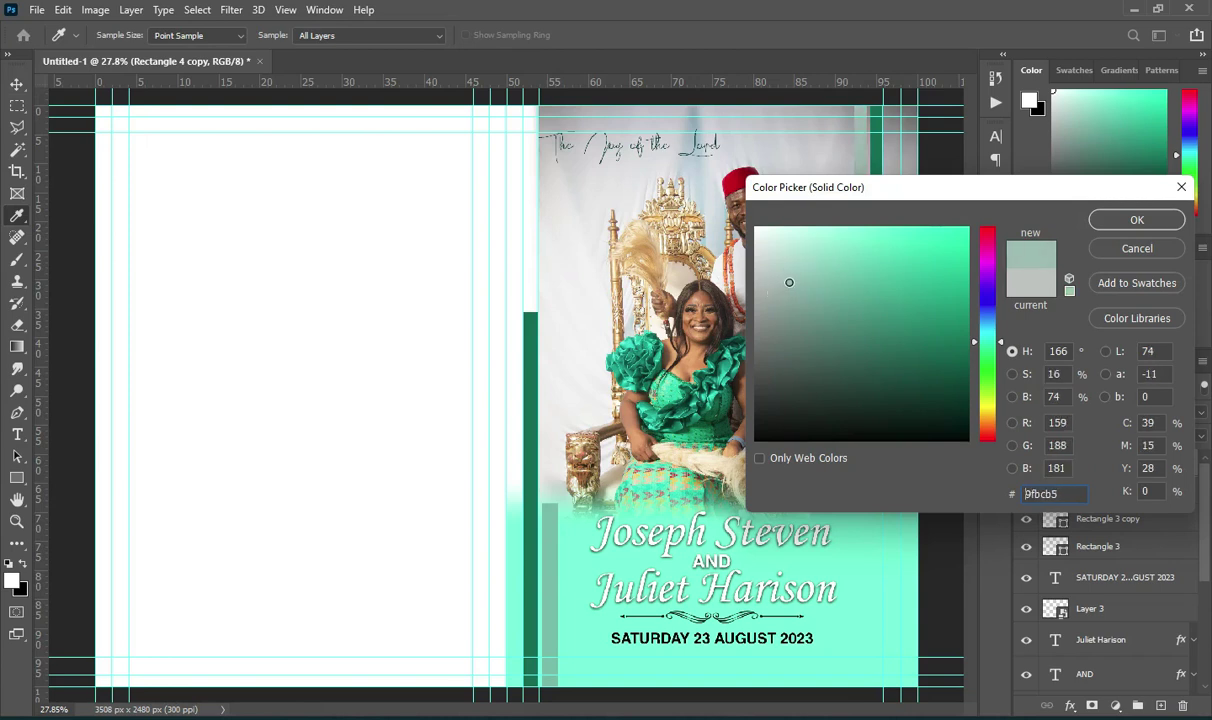
click(1148, 218)
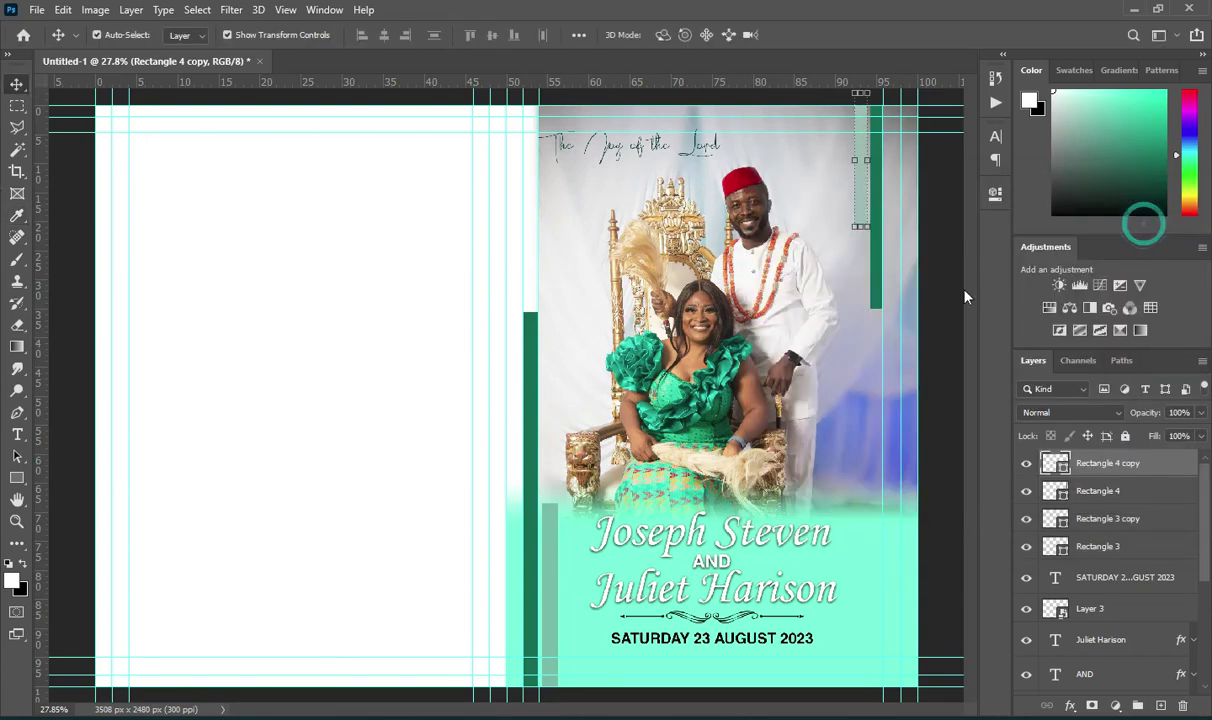
click(956, 292)
Stretch the Rectangle 4 bar and its copy downward together to about 103.5% height.
scroll(398, 333, down, 1)
click(1088, 490)
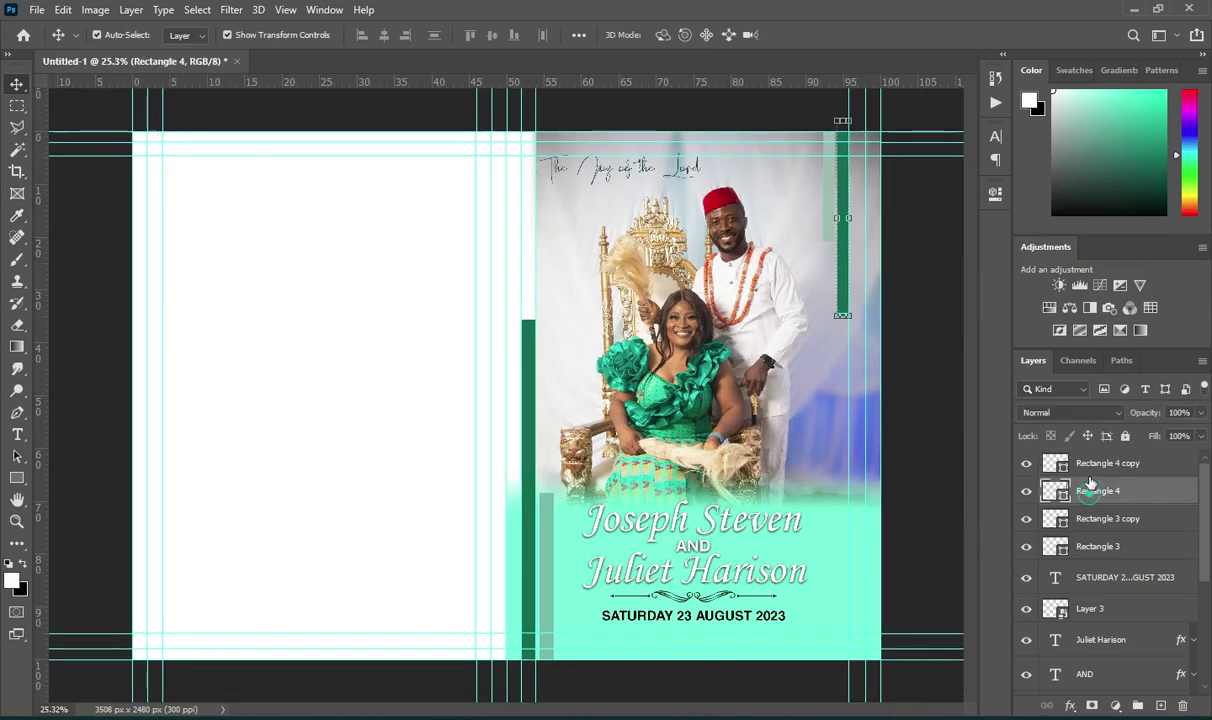
ctrl+click(1088, 465)
mouse_move(836, 315)
mouse_down()
mouse_move(832, 379)
mouse_move(836, 330)
mouse_up()
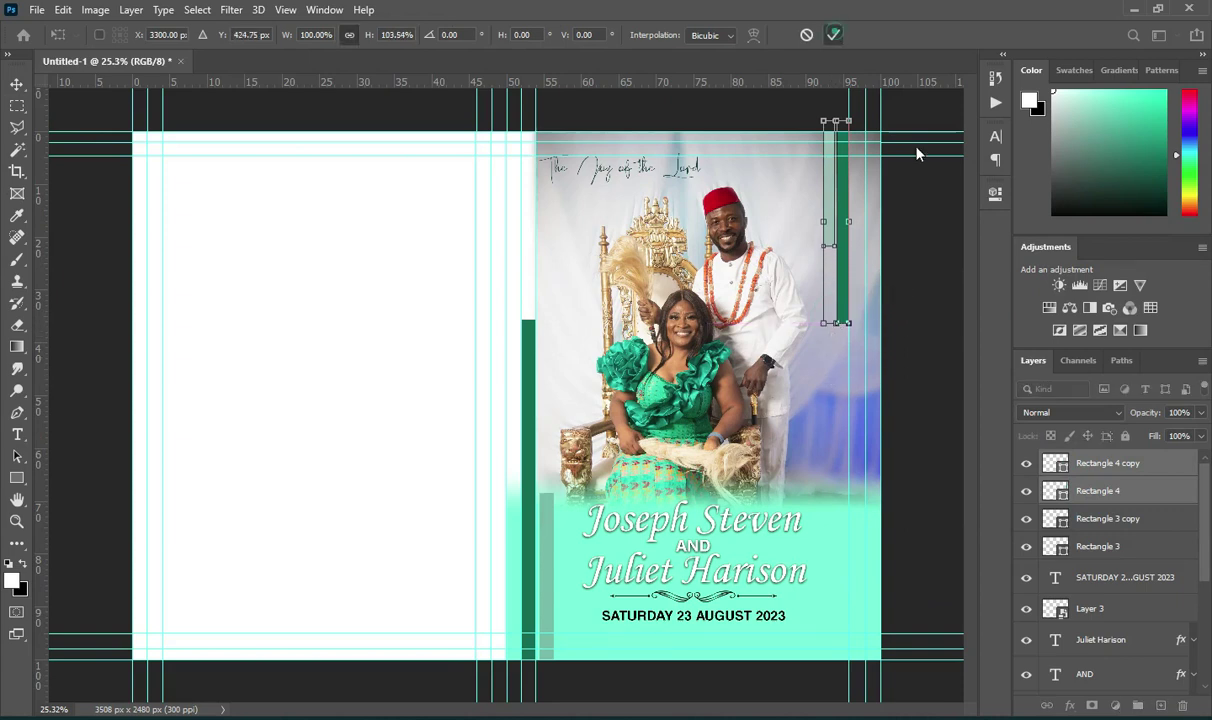
click(835, 35)
click(936, 243)
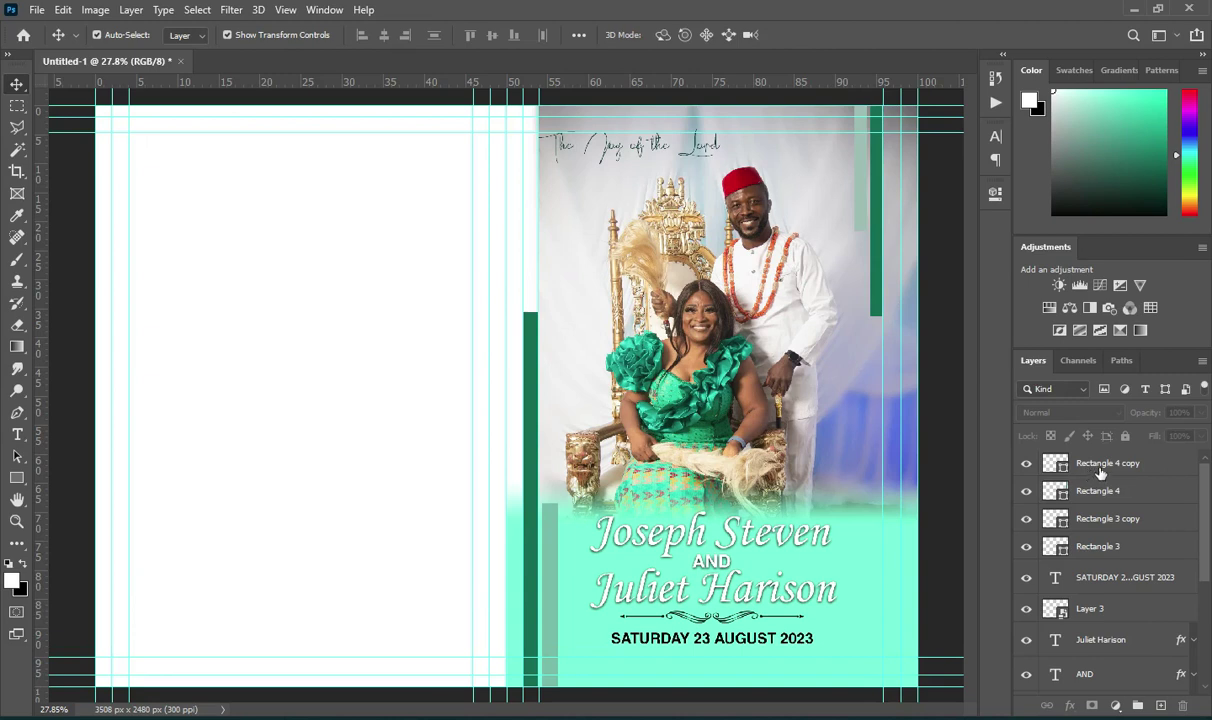
Group the front cover's layers, from Rectangle 4 copy down through the layer stack.
click(1100, 472)
scroll(1100, 490, down, 2)
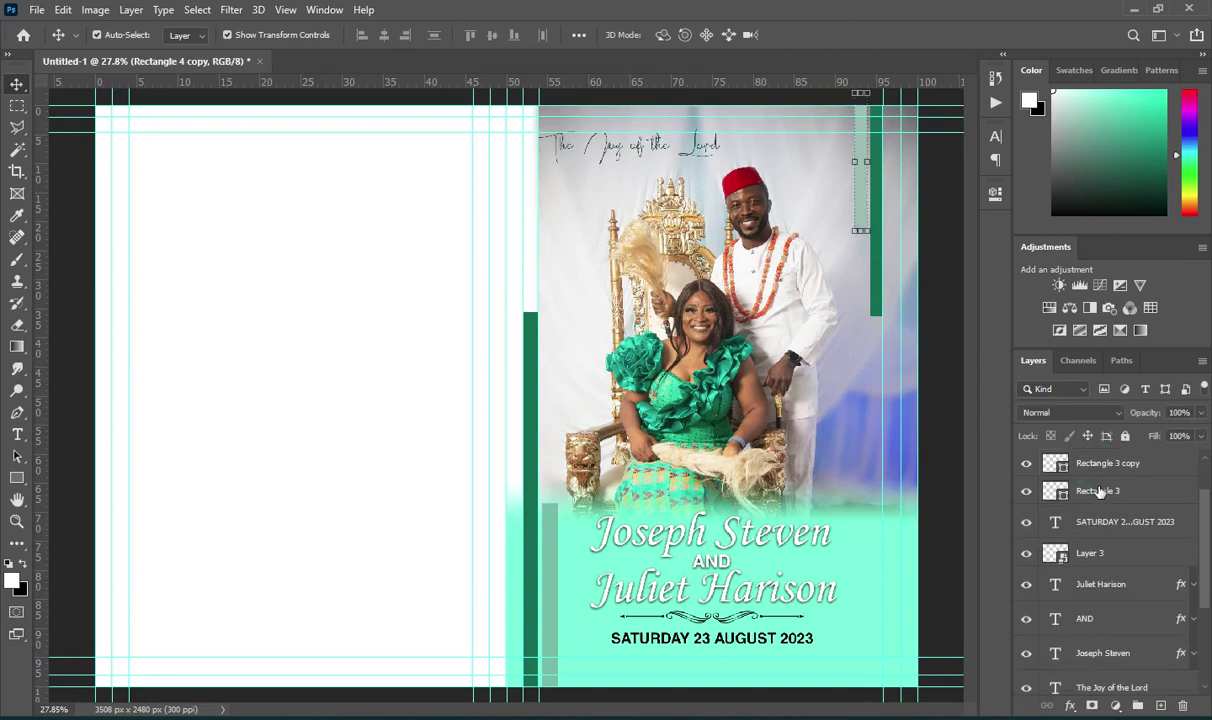
scroll(1105, 560, down, 4)
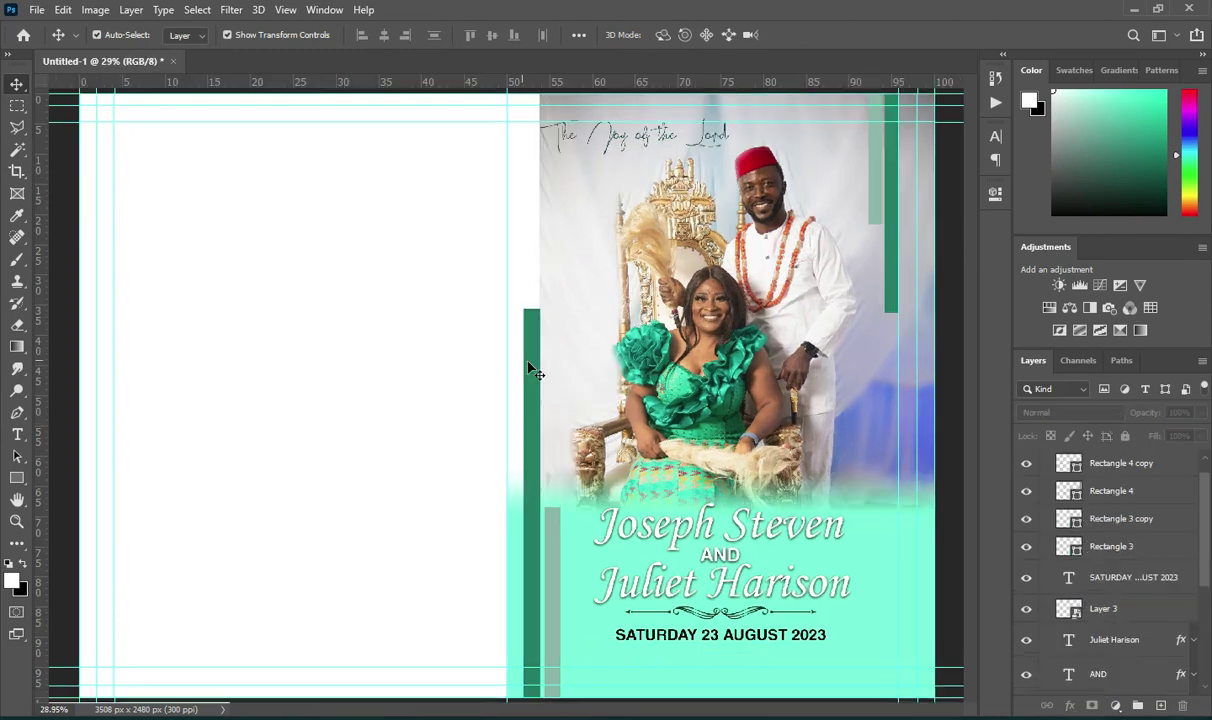
Recolour the taller spine bar, Rectangle 3, to the pale green #9cc7bd.
click(532, 367)
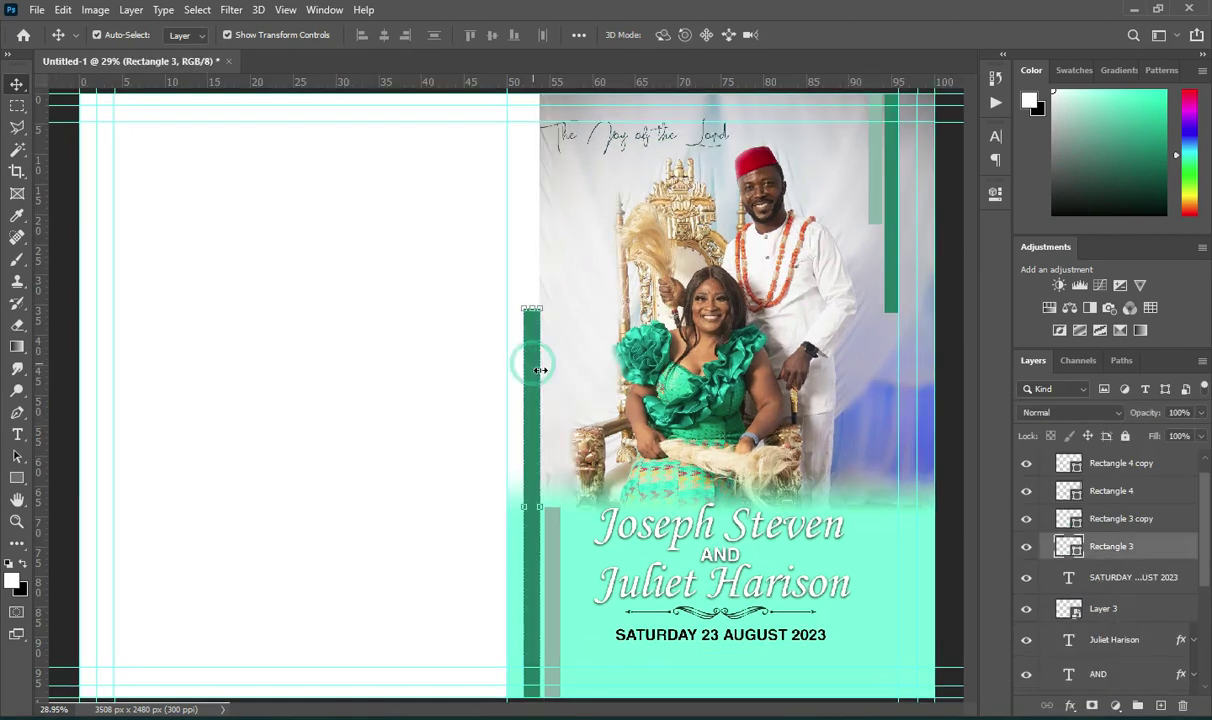
ctrl+click(1082, 550)
double_click(1077, 549)
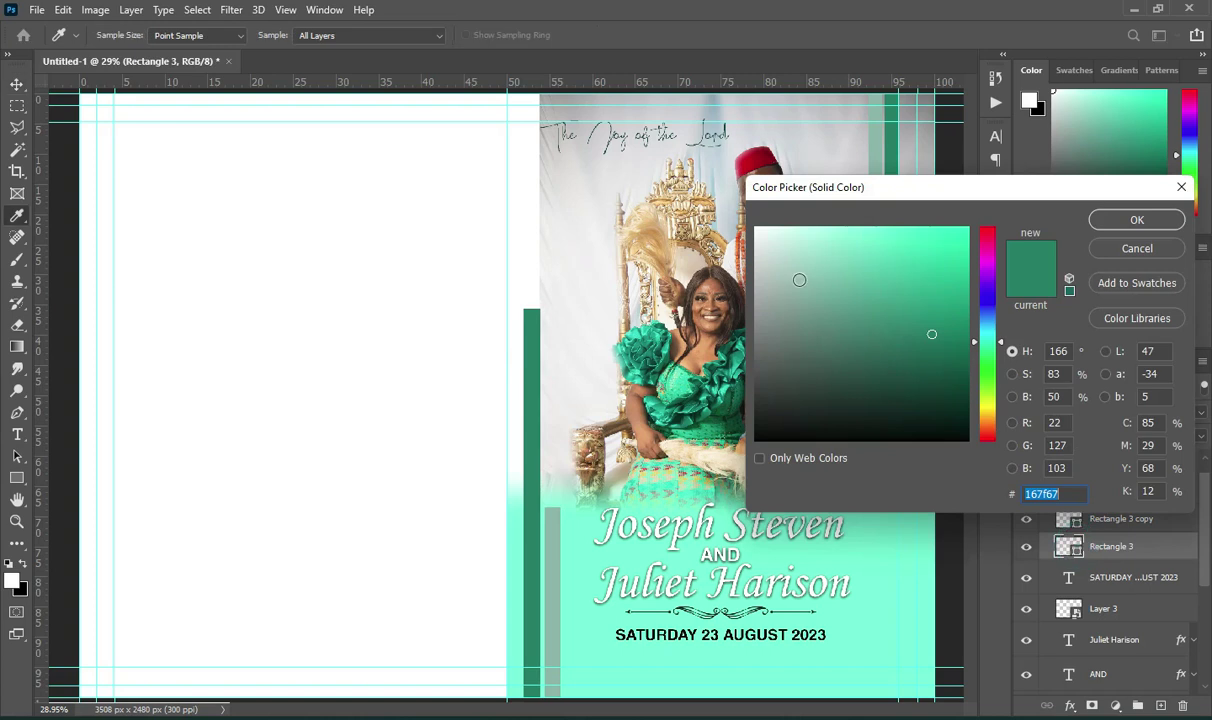
click(801, 281)
click(800, 274)
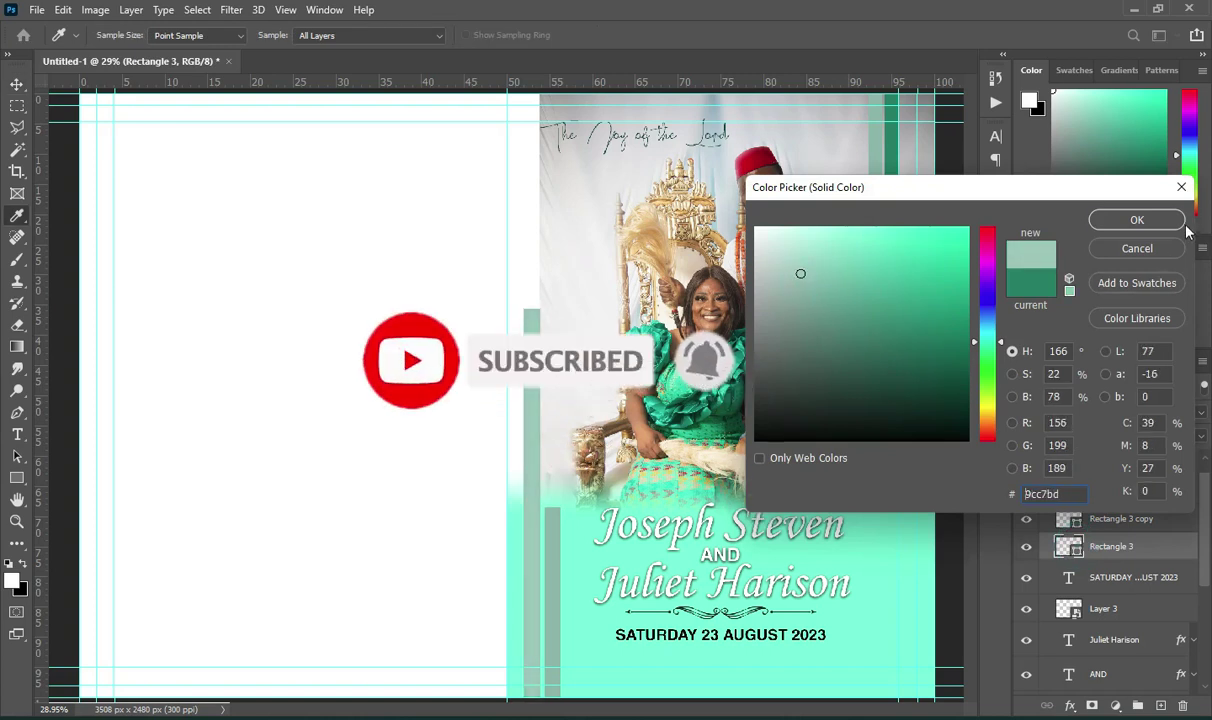
click(1137, 219)
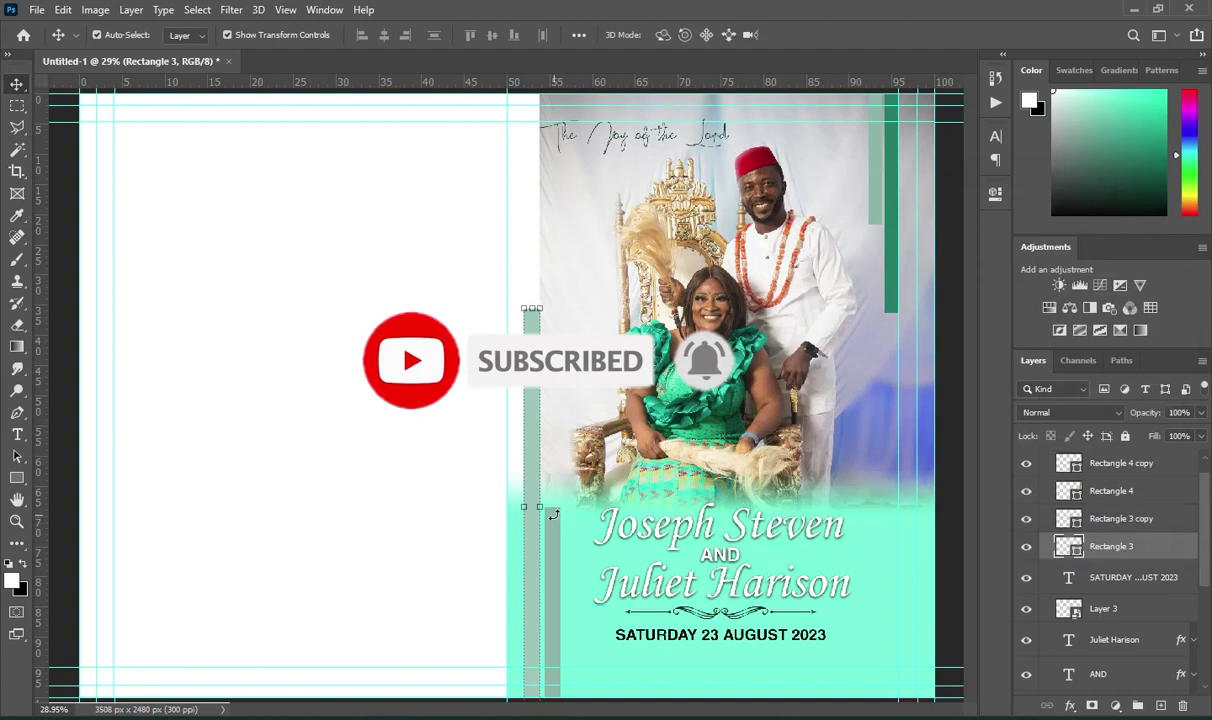
click(948, 468)
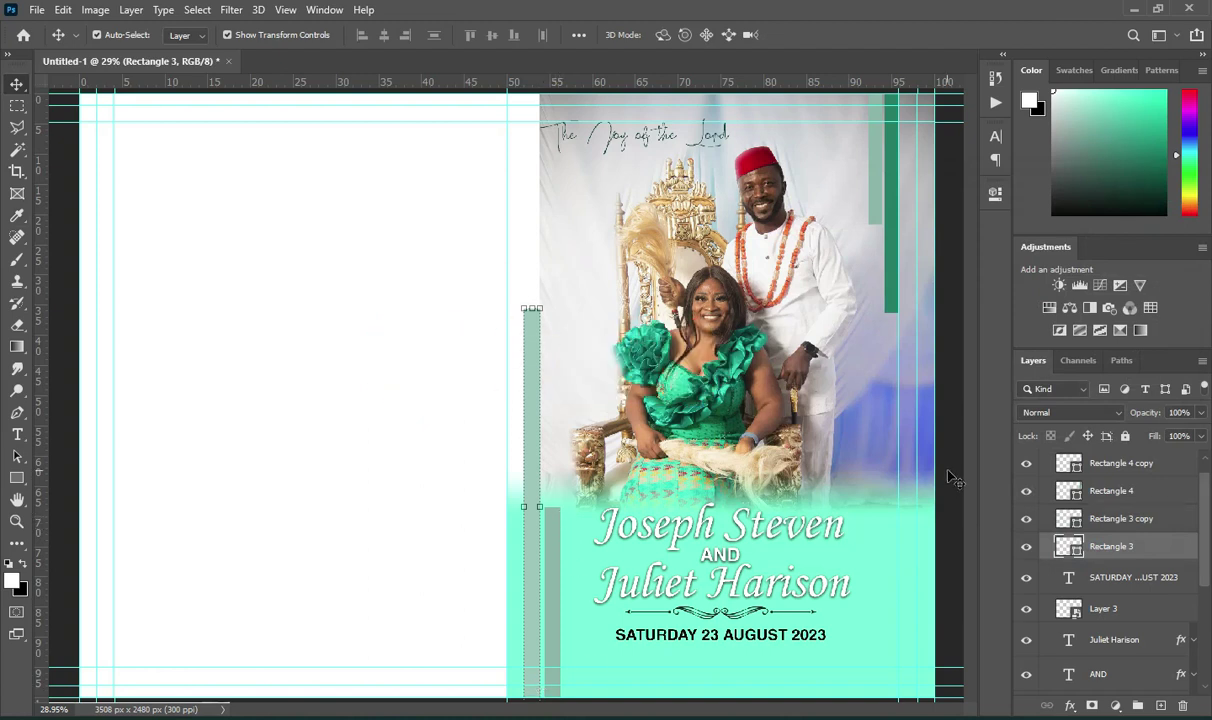
Recolour the shorter spine bar, Rectangle 3 copy, to the darker green #378f7b.
click(556, 590)
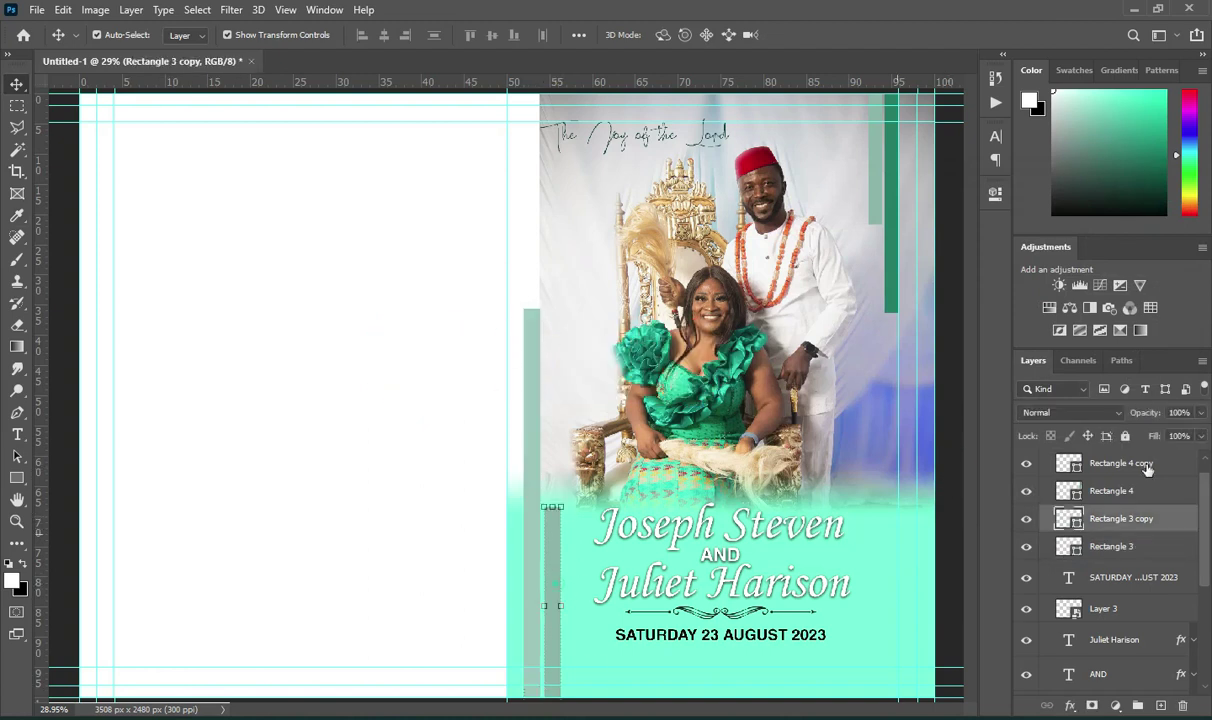
double_click(1069, 519)
click(863, 312)
drag(863, 312, 885, 321)
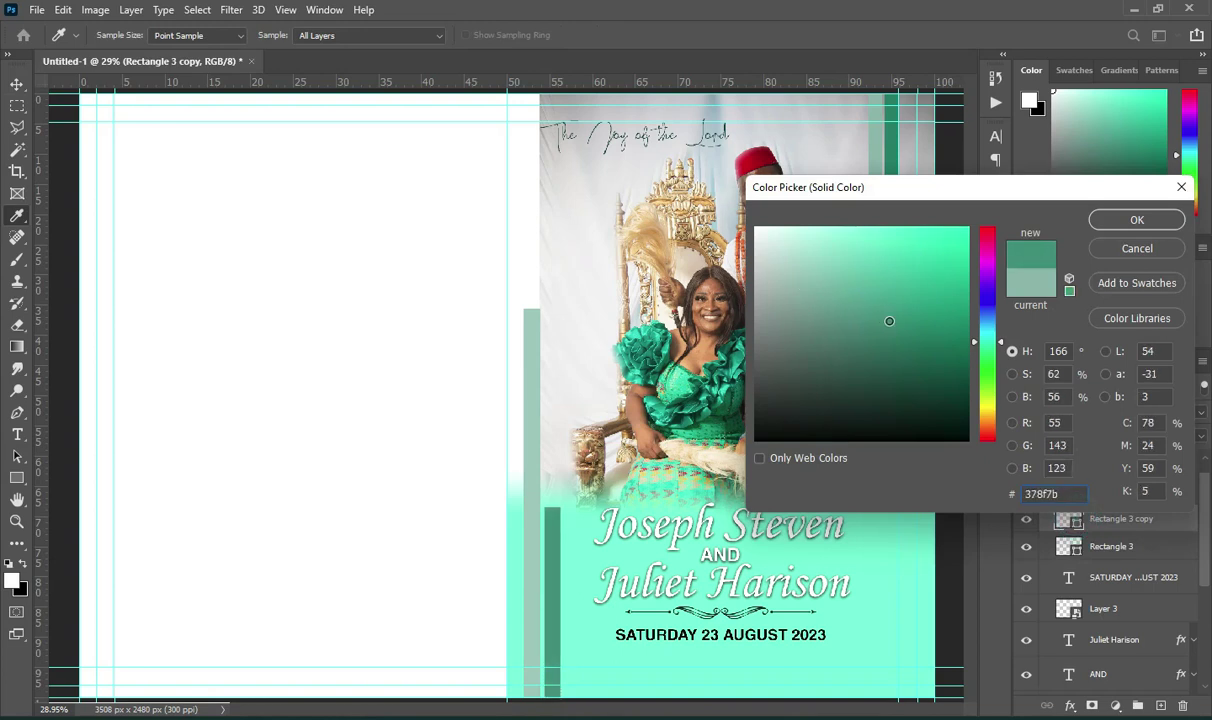
click(1136, 220)
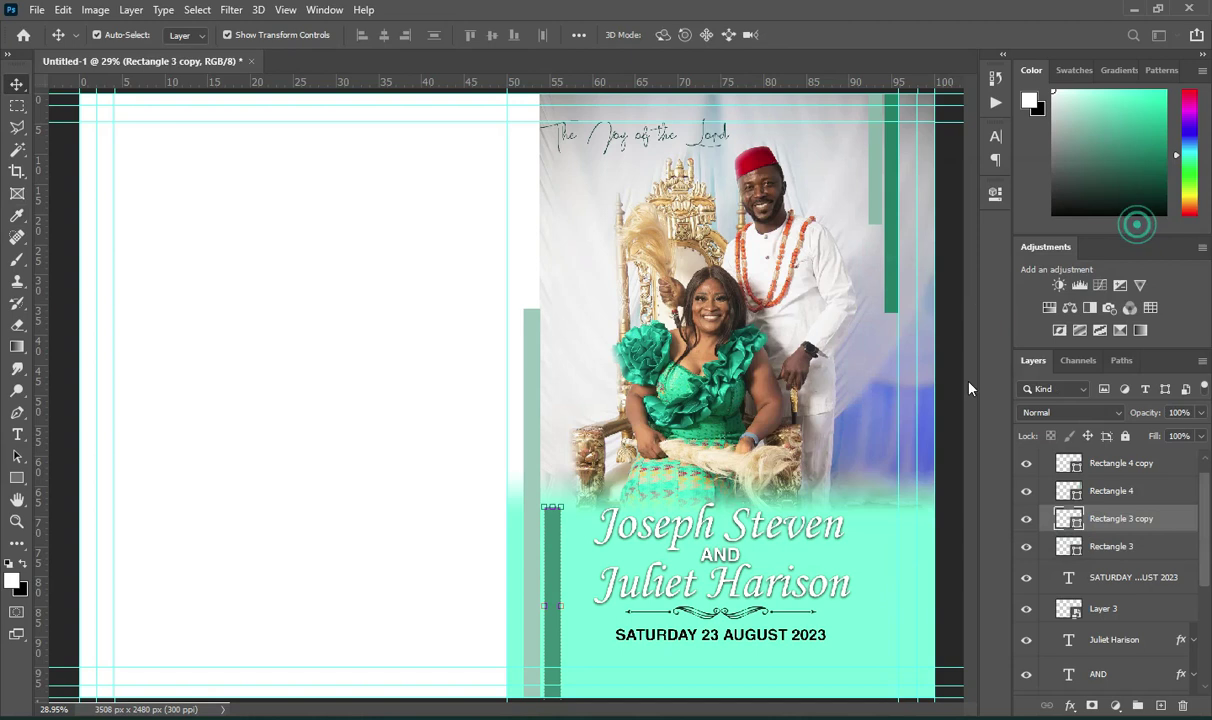
Recolour the longer hanging bar, Rectangle 4, to the pale green #9cc7bd sampled from the taller spine bar.
scroll(658, 530, down, 1)
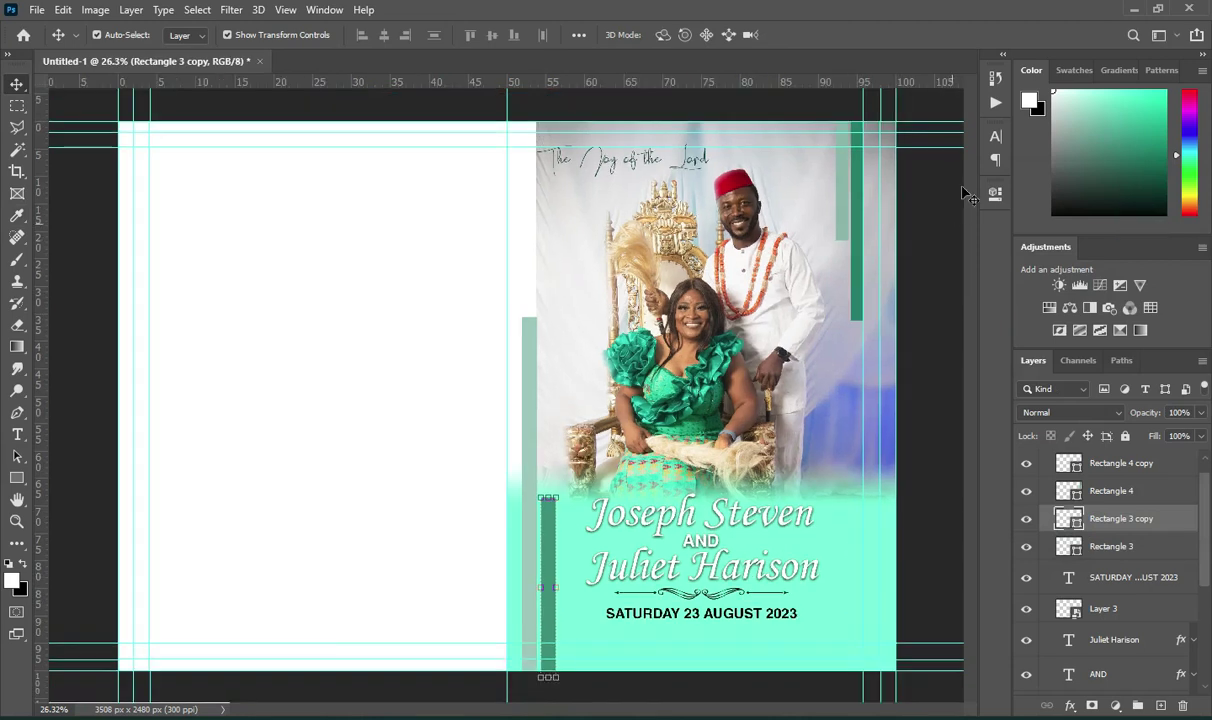
scroll(950, 200, up, 3)
click(878, 290)
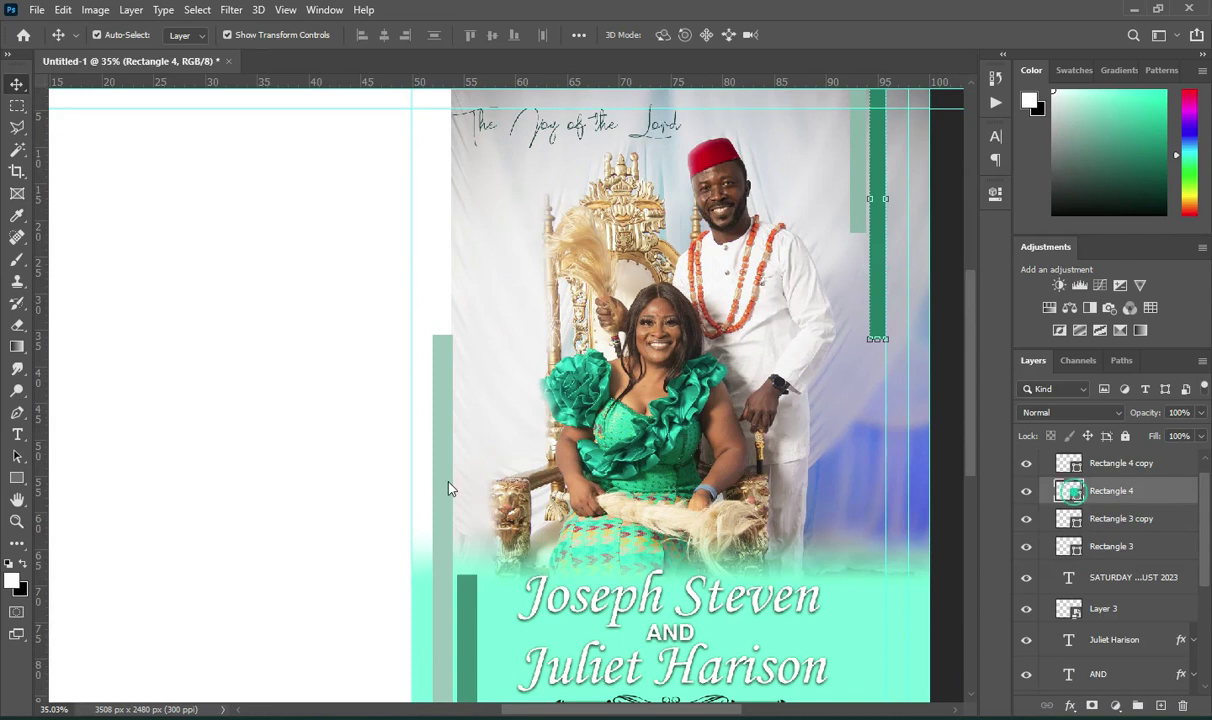
click(441, 418)
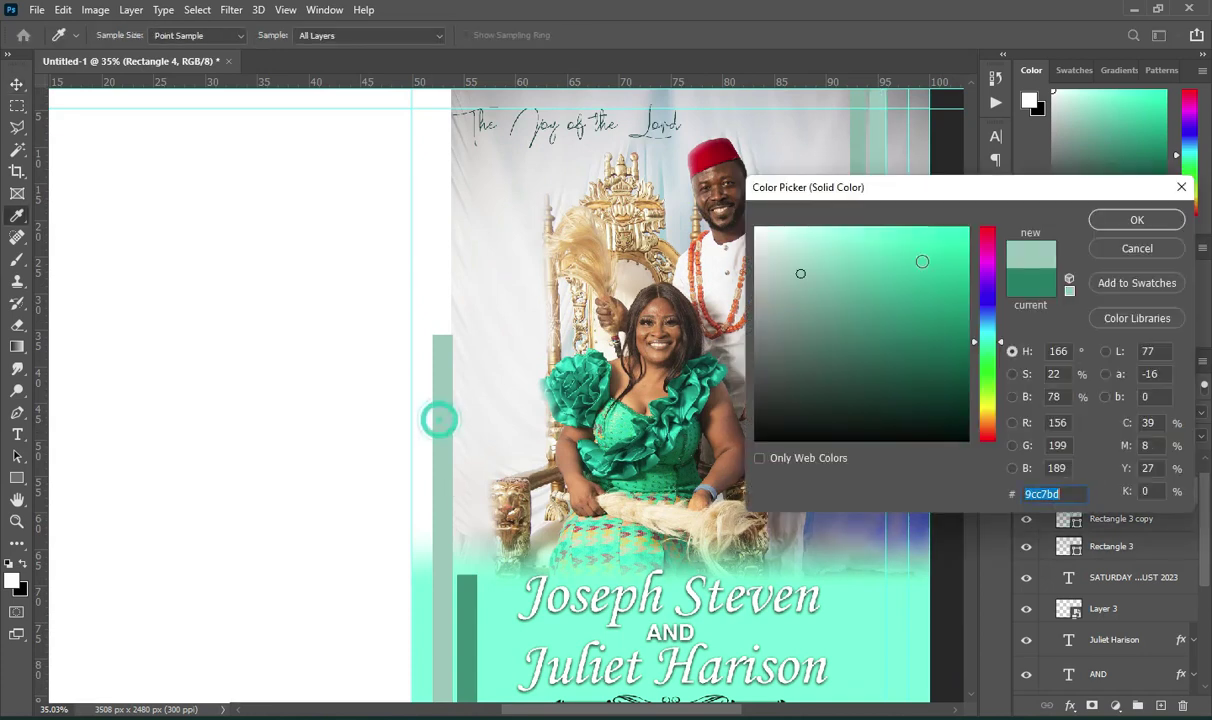
click(1120, 228)
click(948, 230)
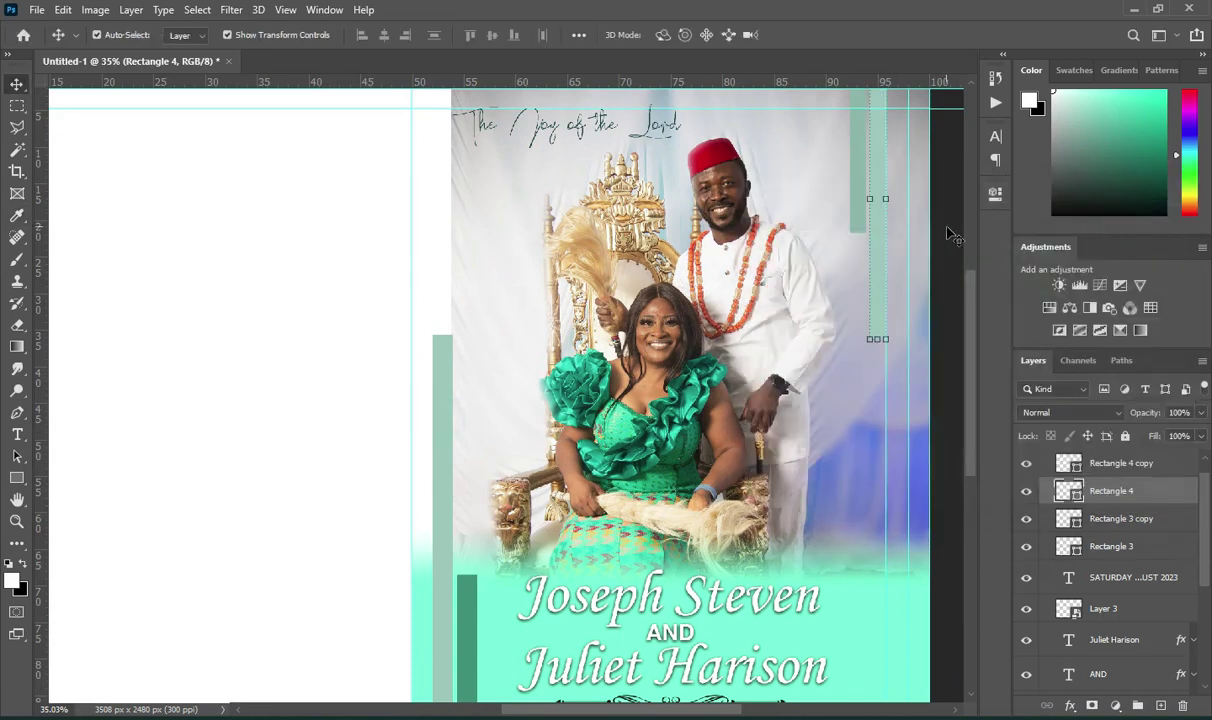
Recolour the shorter hanging bar, Rectangle 4 copy, to the green #379e86, starting from the colour sampled off the shorter spine bar.
click(861, 207)
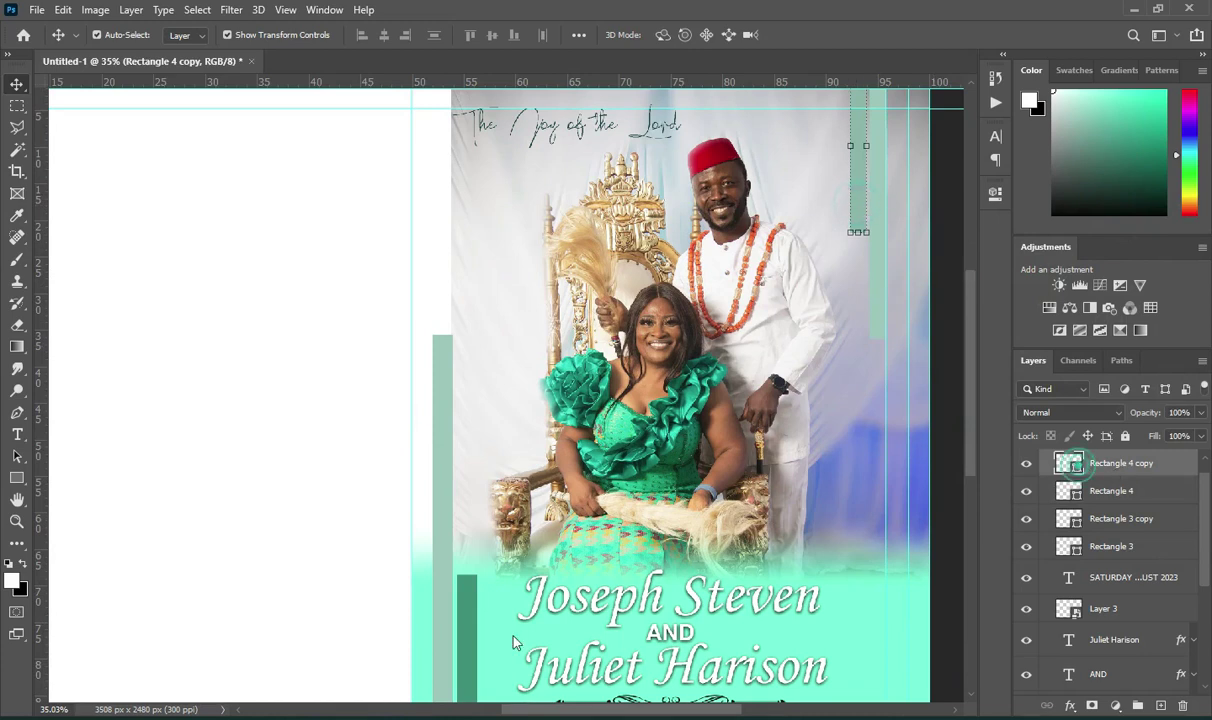
double_click(1076, 467)
click(465, 612)
click(899, 323)
click(894, 309)
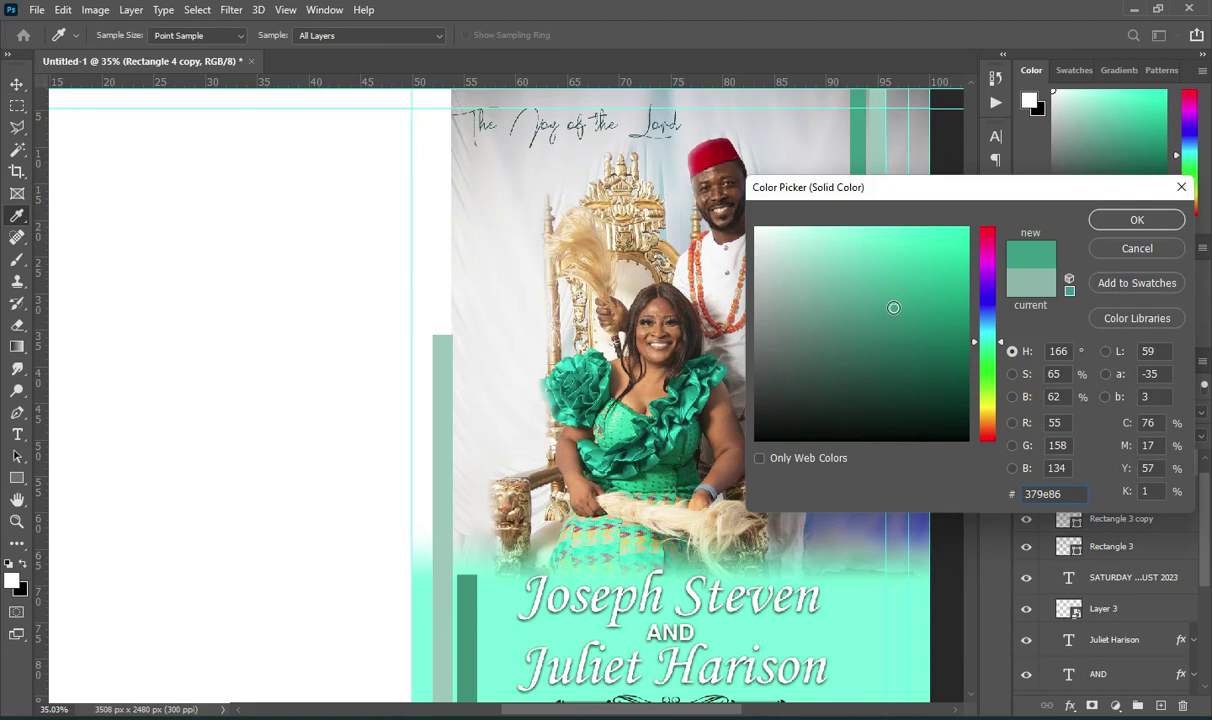
click(1136, 219)
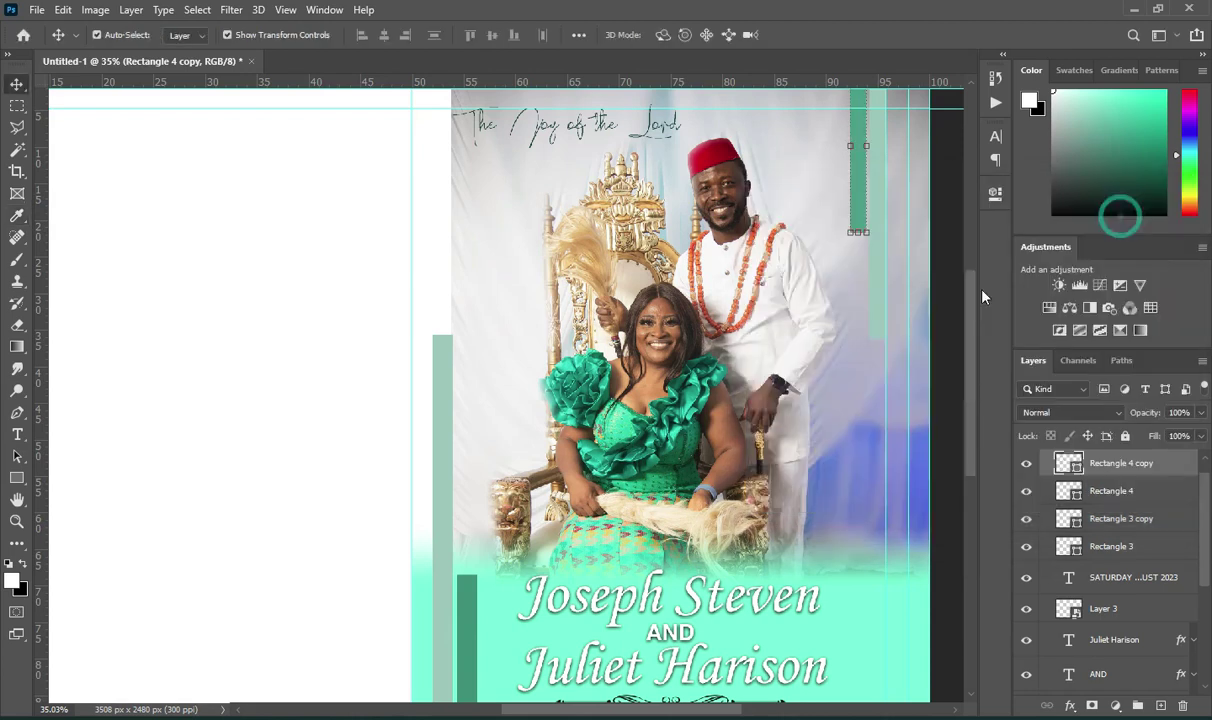
click(953, 291)
scroll(835, 288, down, 3)
scroll(841, 290, down, 1)
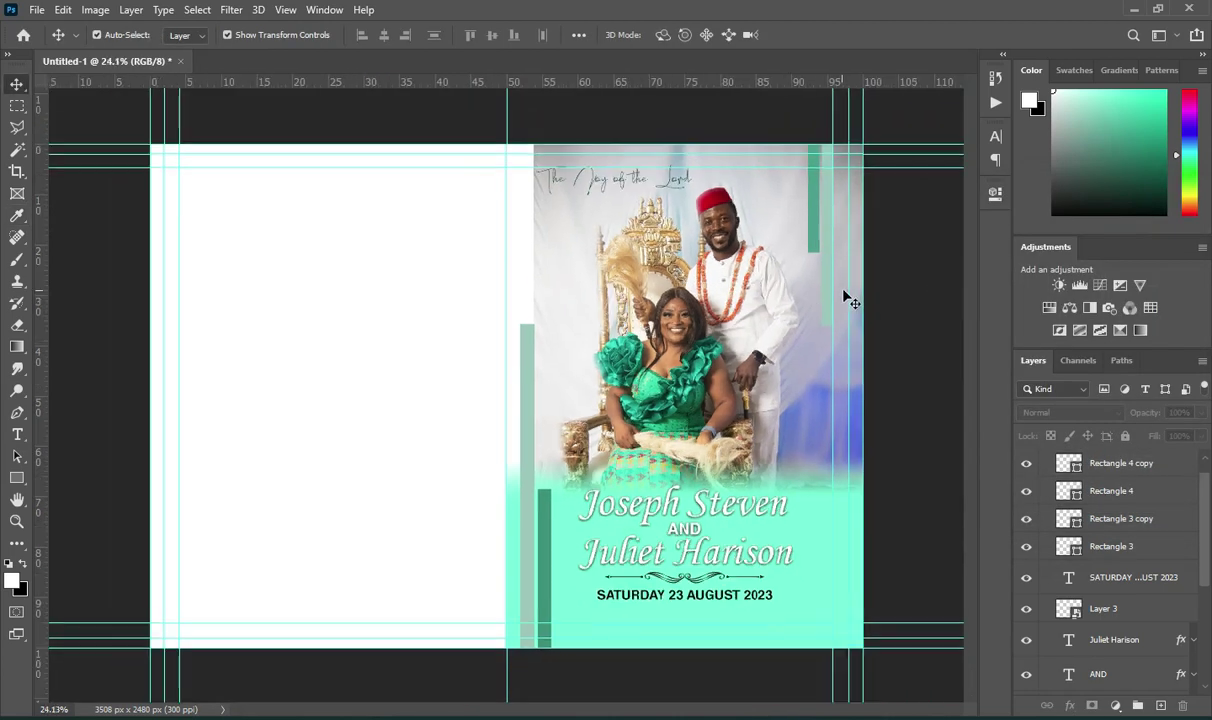
scroll(735, 605, up, 5)
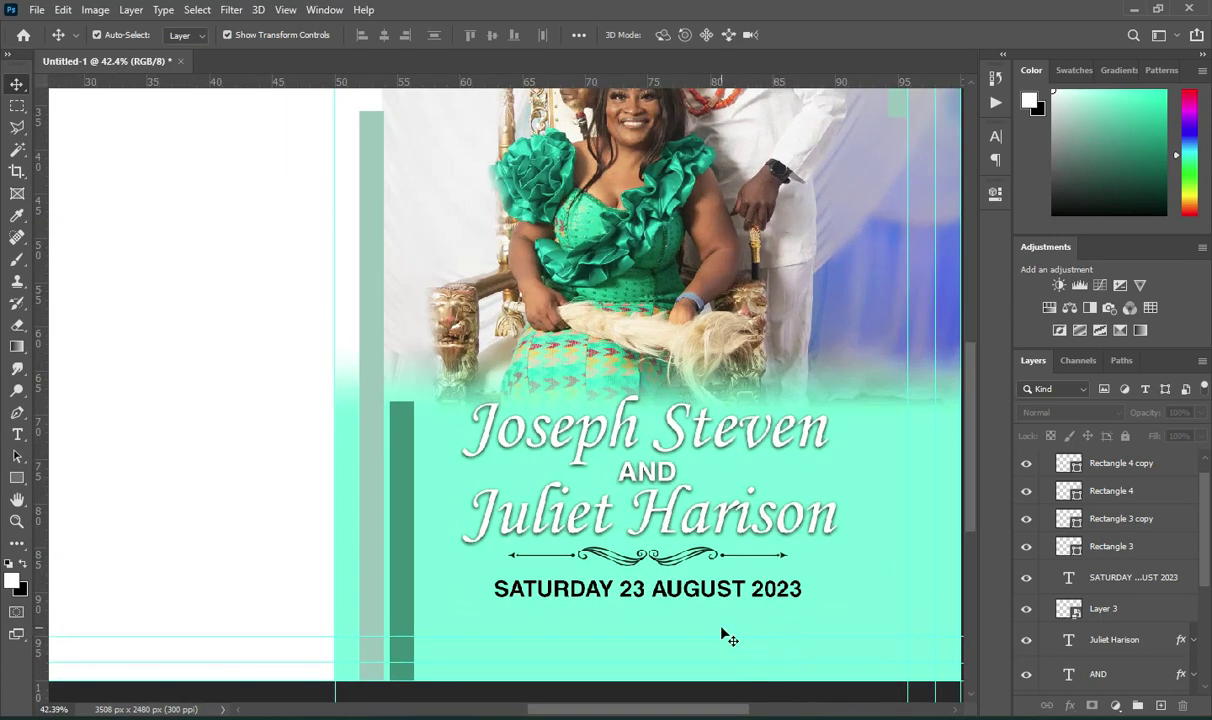
Place the circle image from the Wedding jotter cover folder, scale it down and position it below the wedding date.
key(alt+Tab)
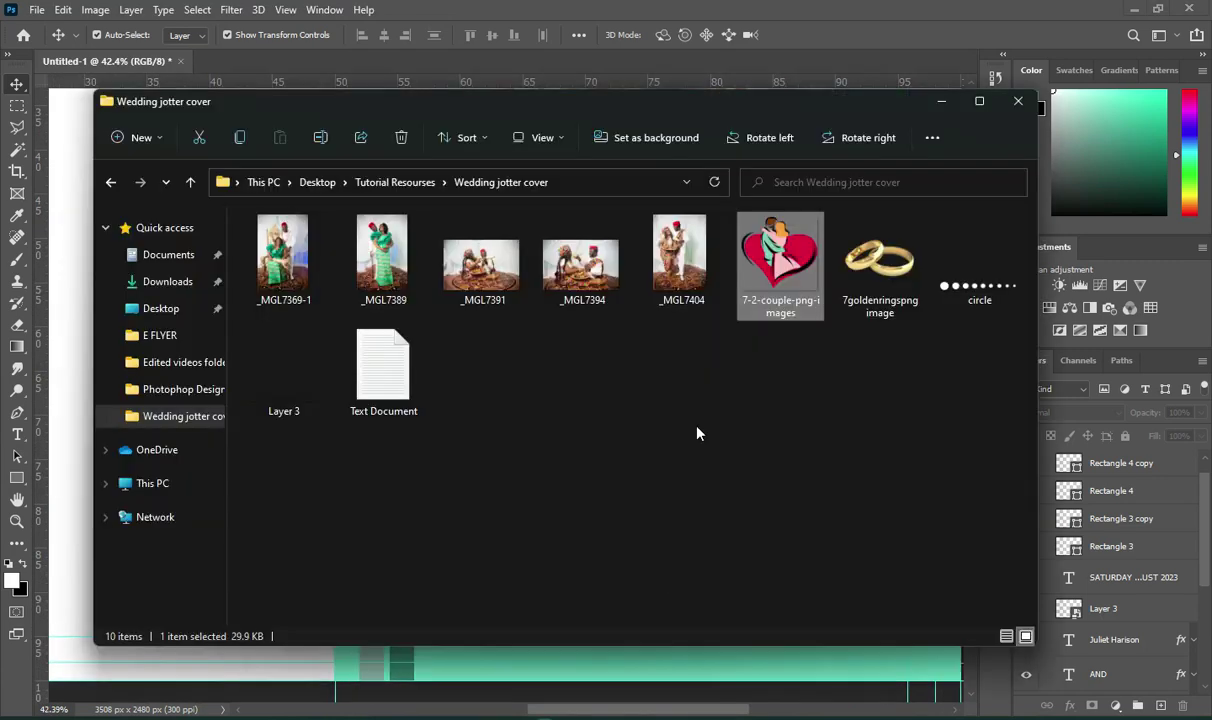
click(976, 275)
drag(972, 288, 678, 620)
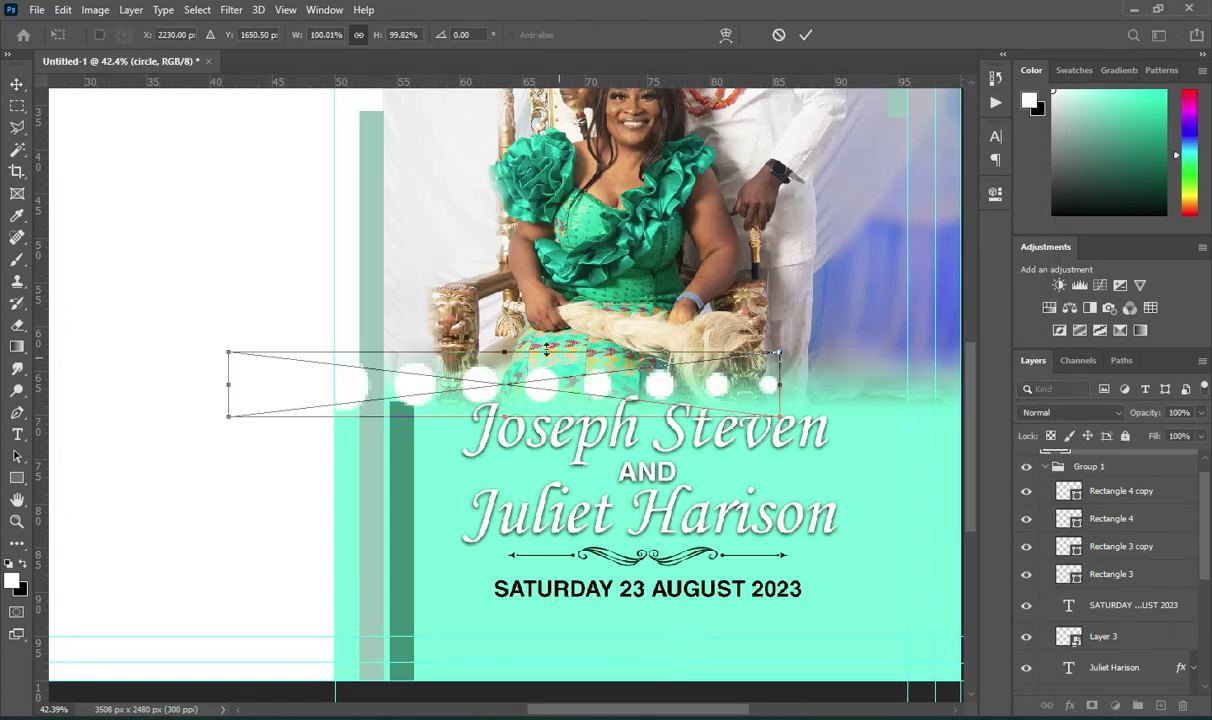
drag(503, 348, 671, 621)
key(Return)
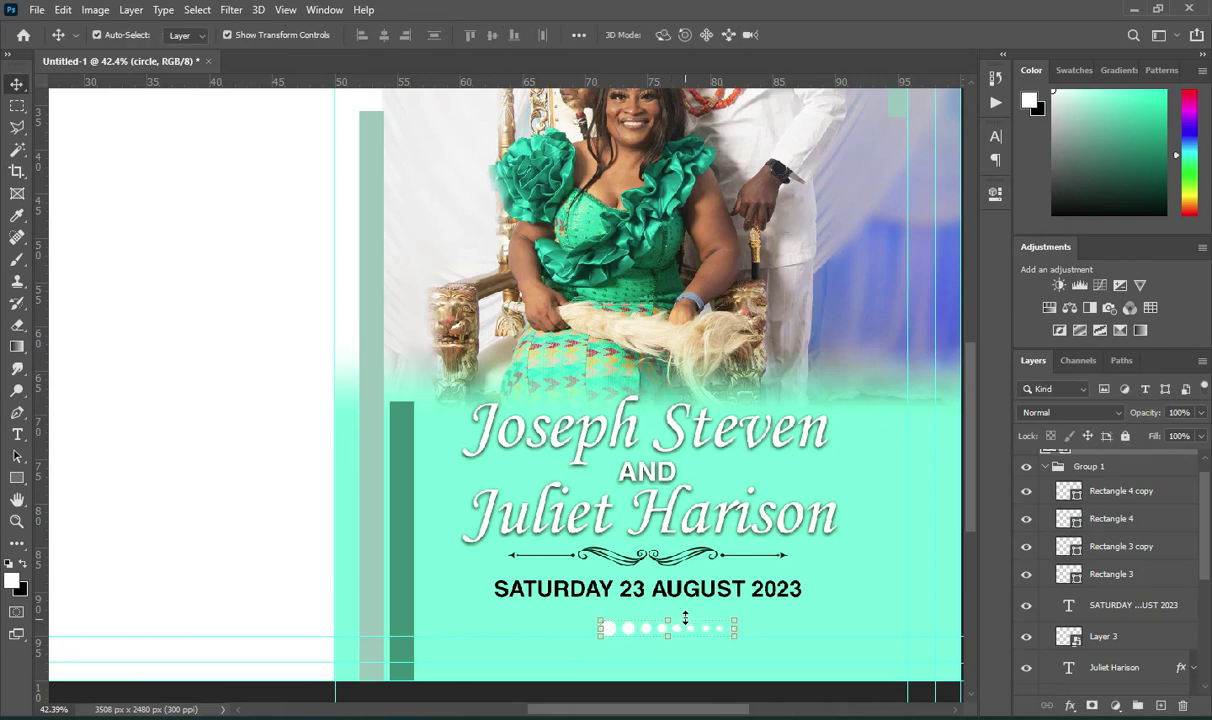
Nudge the row of circles up closer to the date and move the circle layer into Group 1.
scroll(596, 535, down, 2)
key(Up)
key(Up)
key(Up)
key(Up)
key(Up)
key(Up)
key(Up)
key(Up)
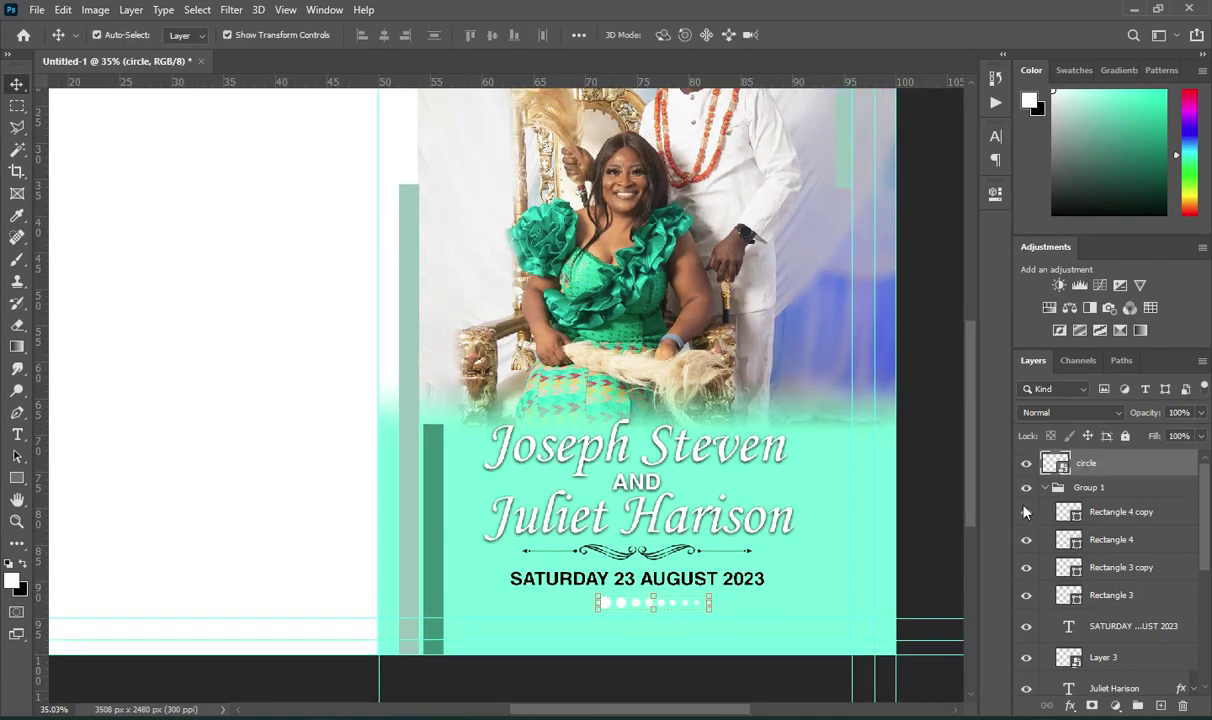
drag(1108, 472, 1098, 510)
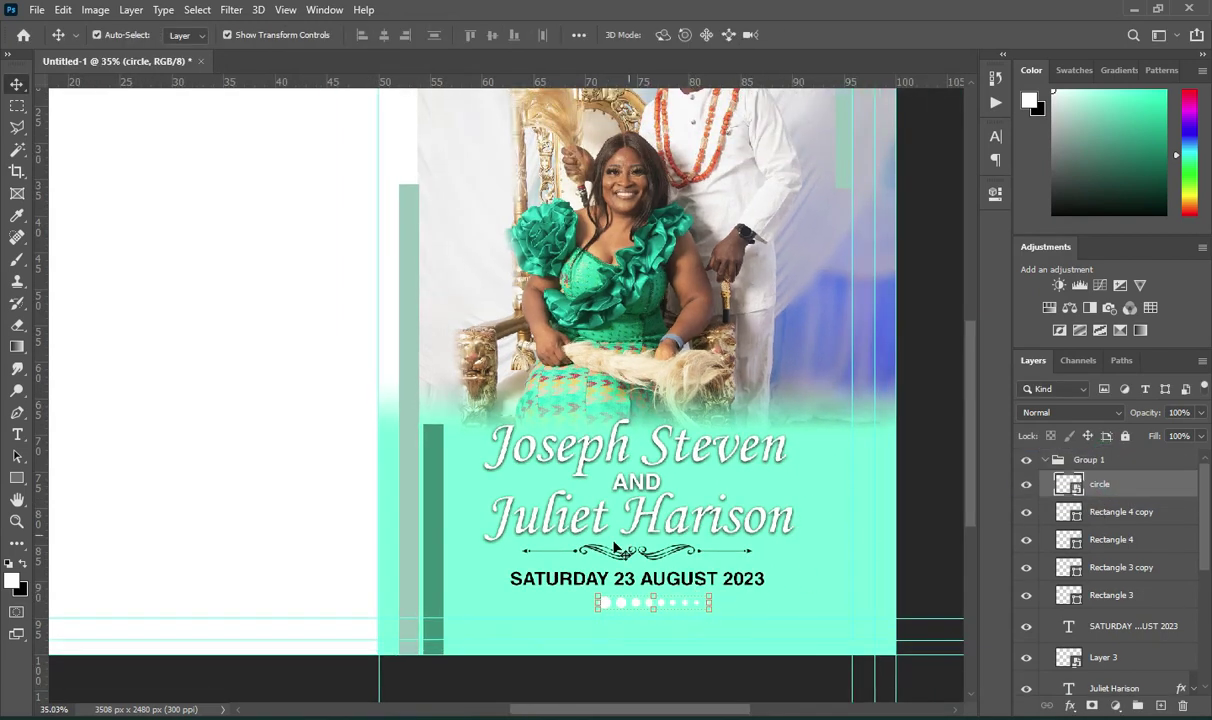
Scale the row of circles below the date down slightly to 22.48%.
scroll(652, 604, up, 3)
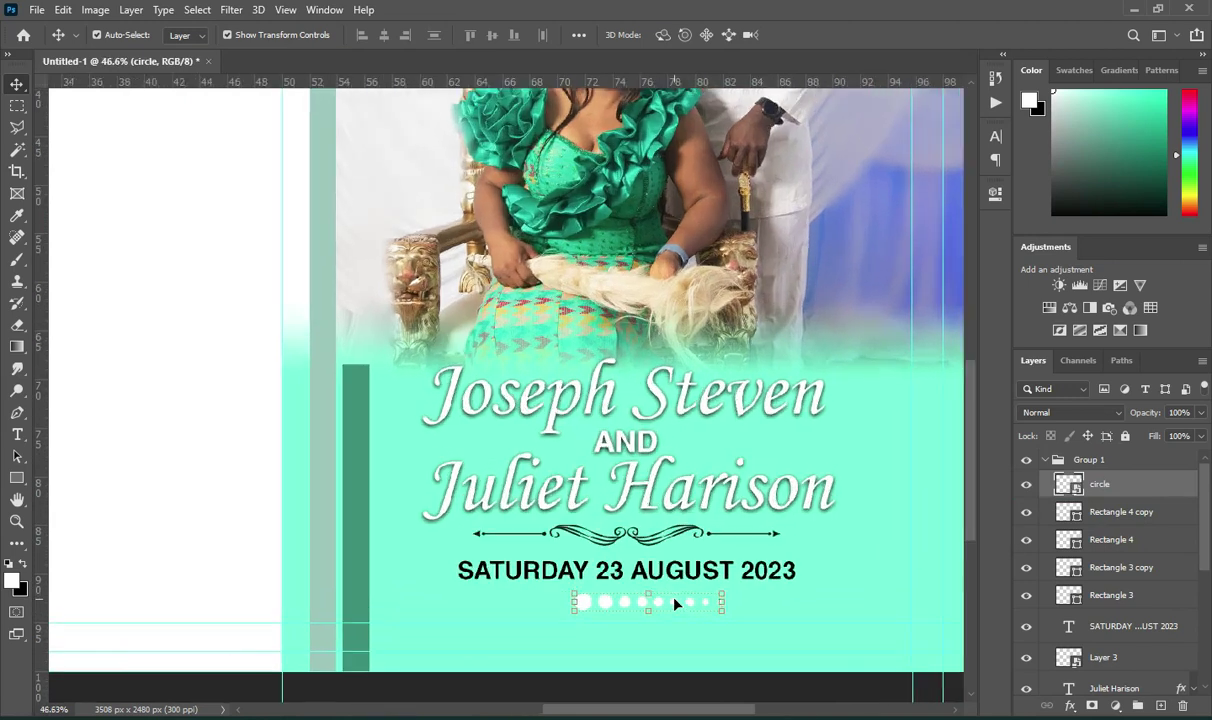
key(ctrl+t)
drag(722, 601, 714, 601)
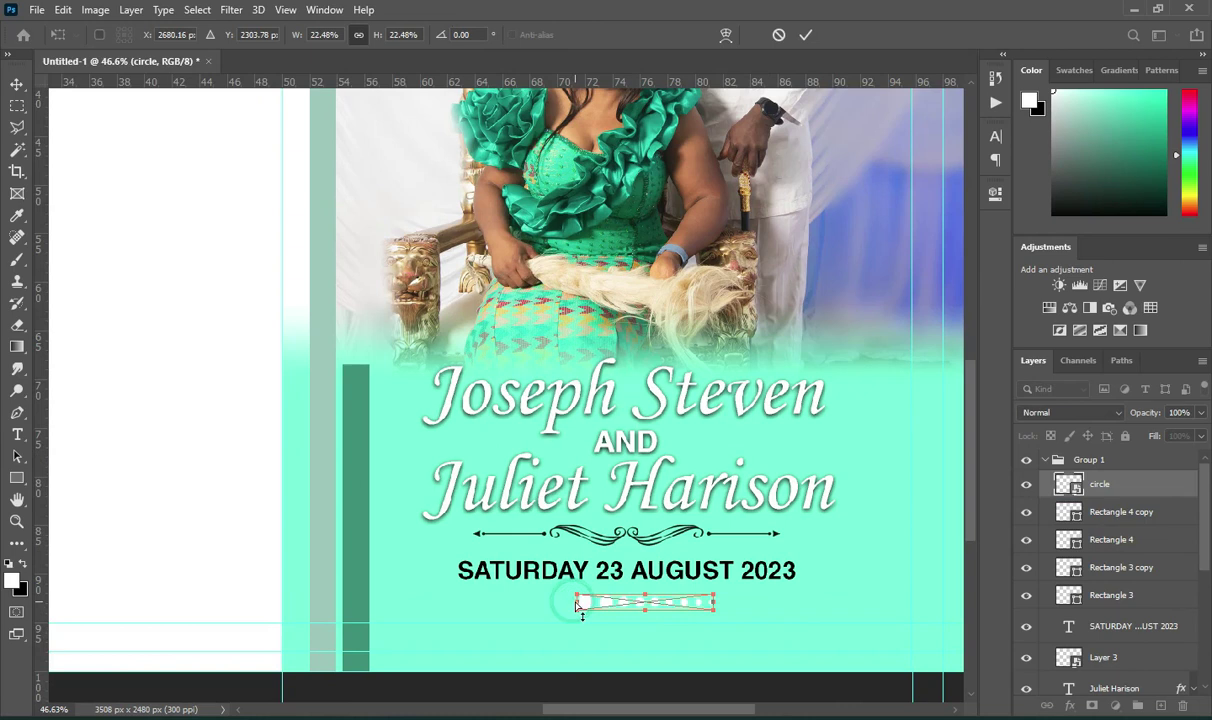
scroll(545, 568, down, 2)
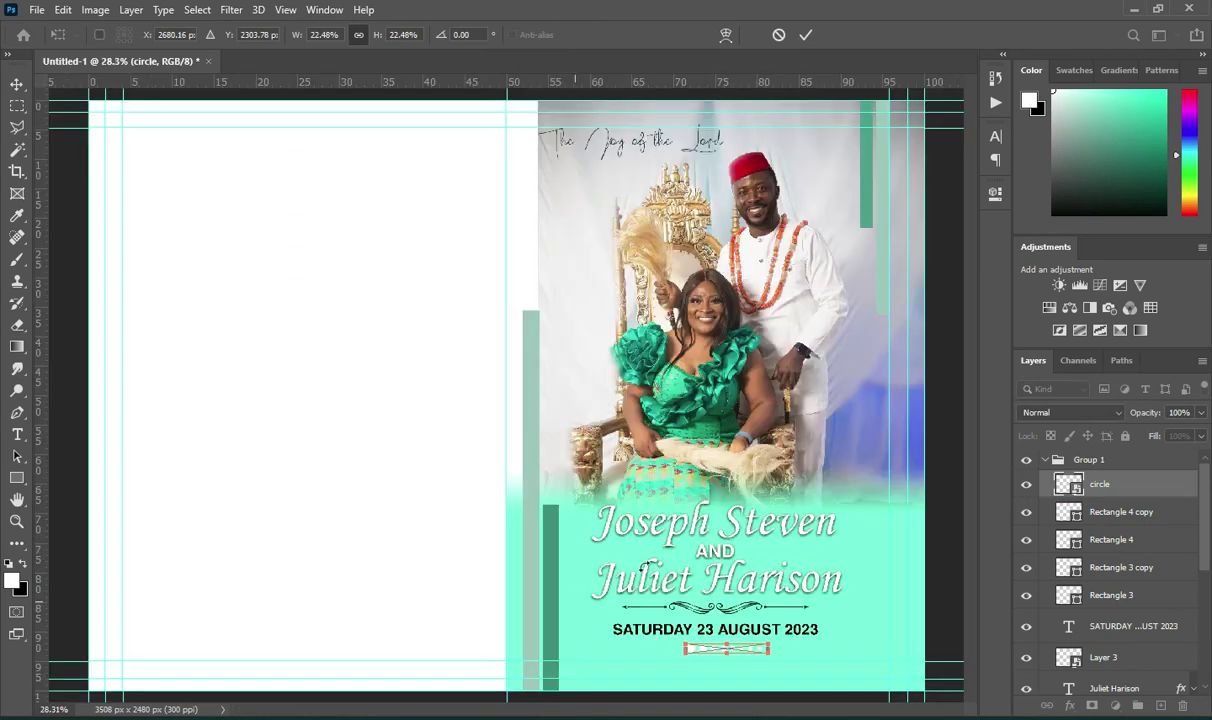
click(801, 34)
scroll(840, 605, down, 1)
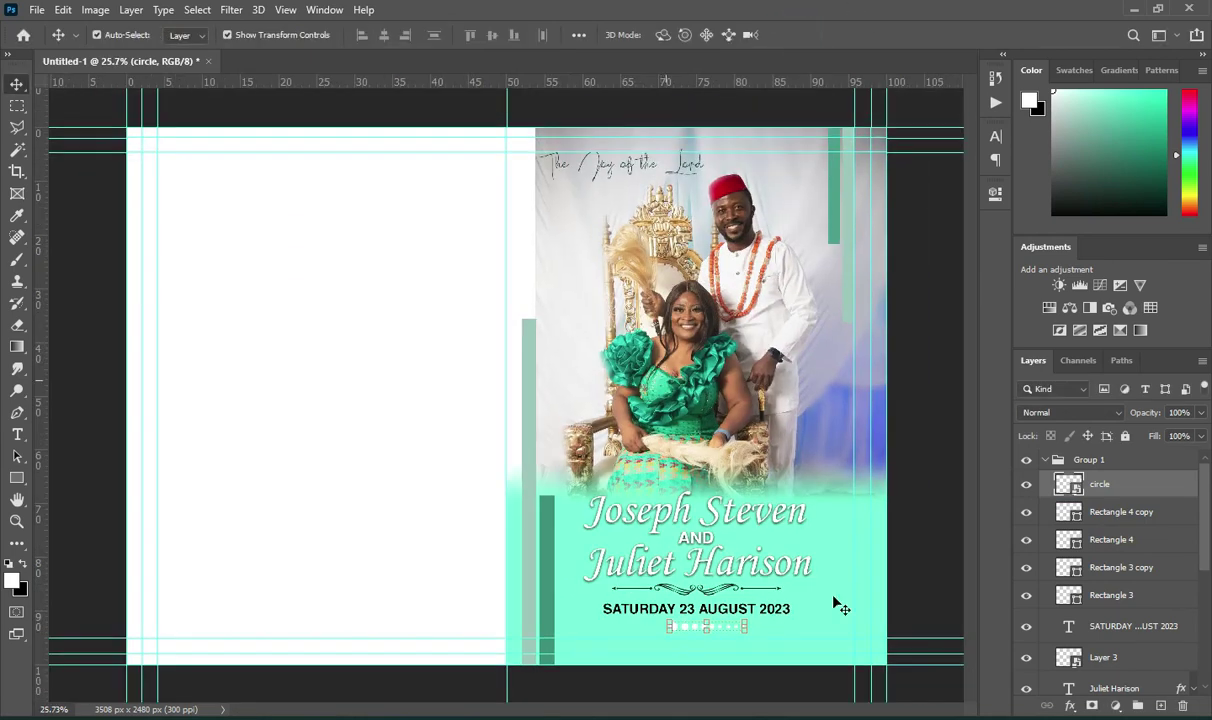
click(916, 573)
Centre the row of circles horizontally on the front cover by aligning the circle layer with Rectangle 1.
scroll(720, 645, up, 3)
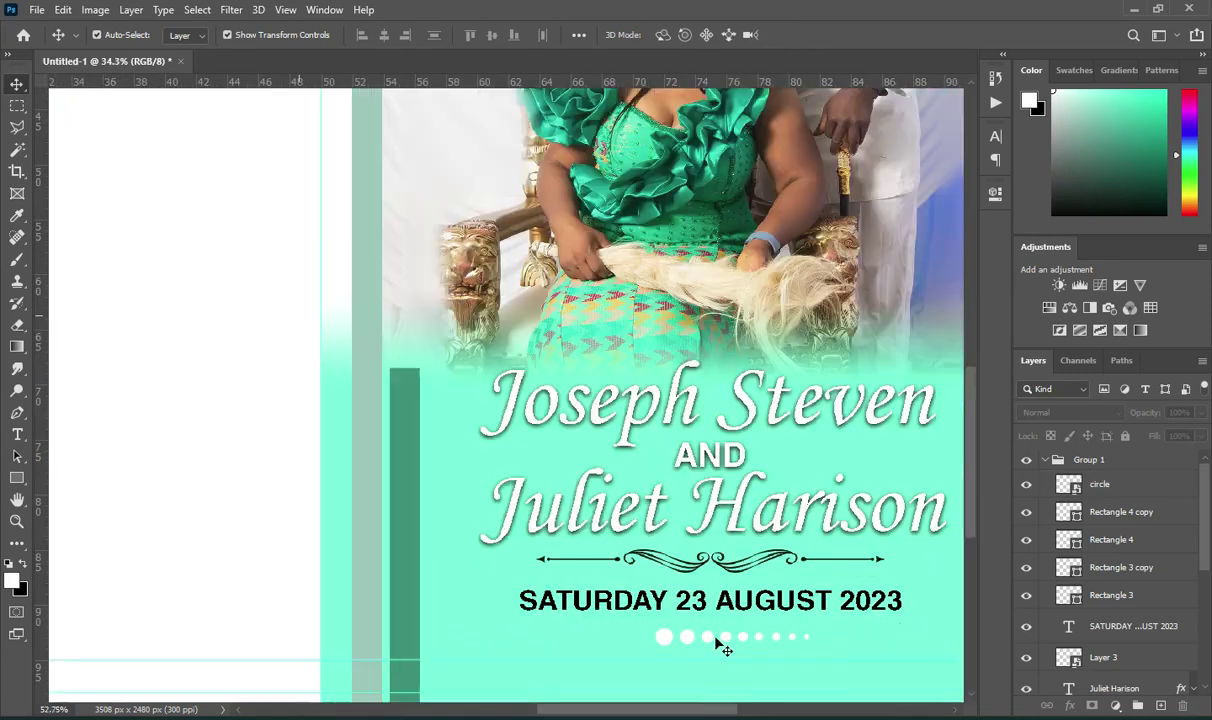
click(713, 640)
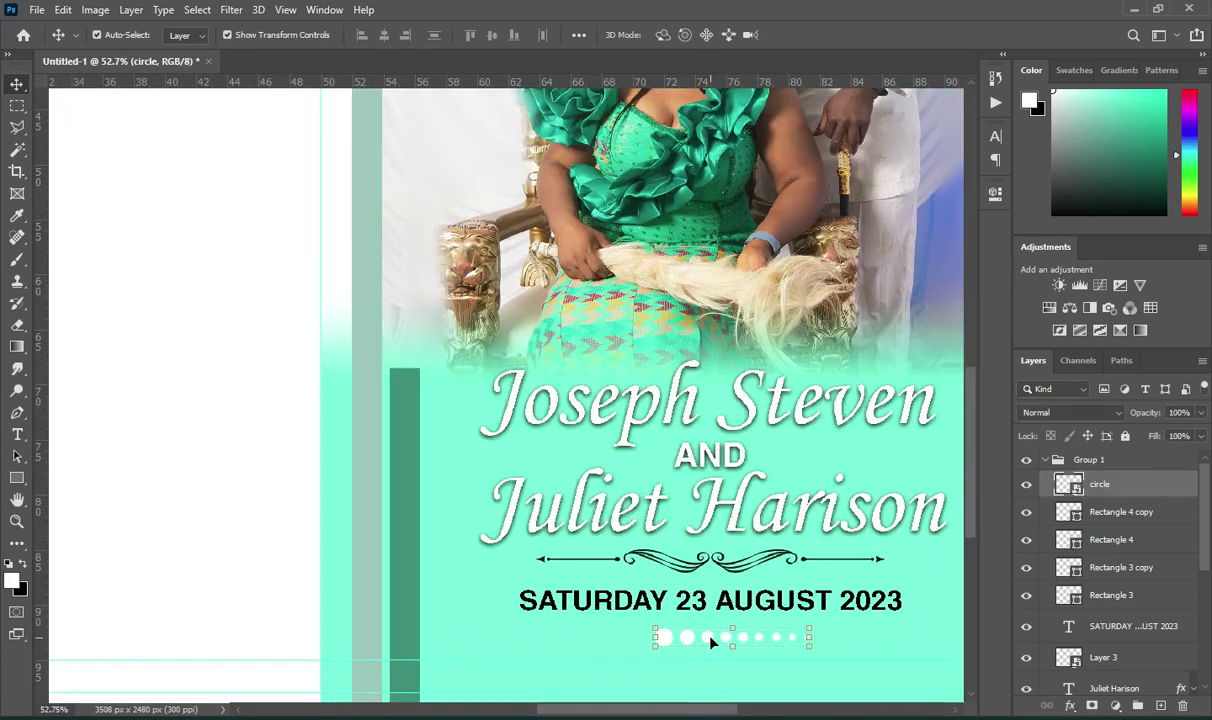
scroll(713, 641, down, 2)
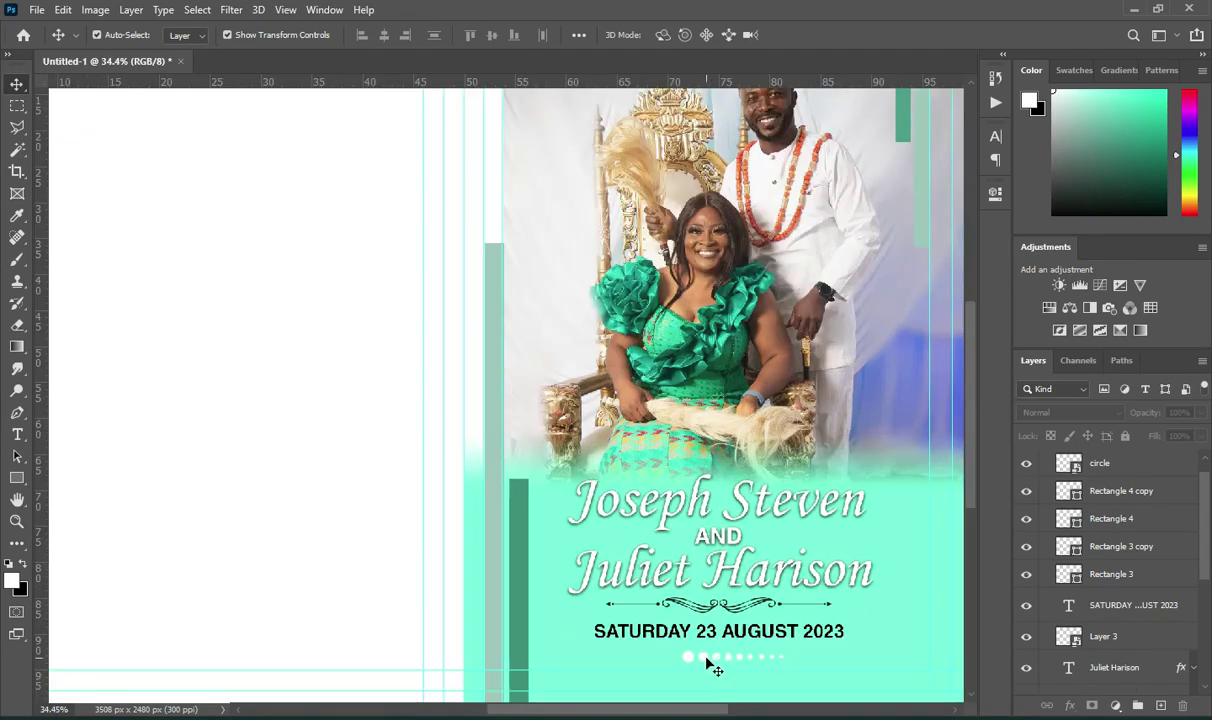
click(706, 660)
scroll(1105, 600, down, 5)
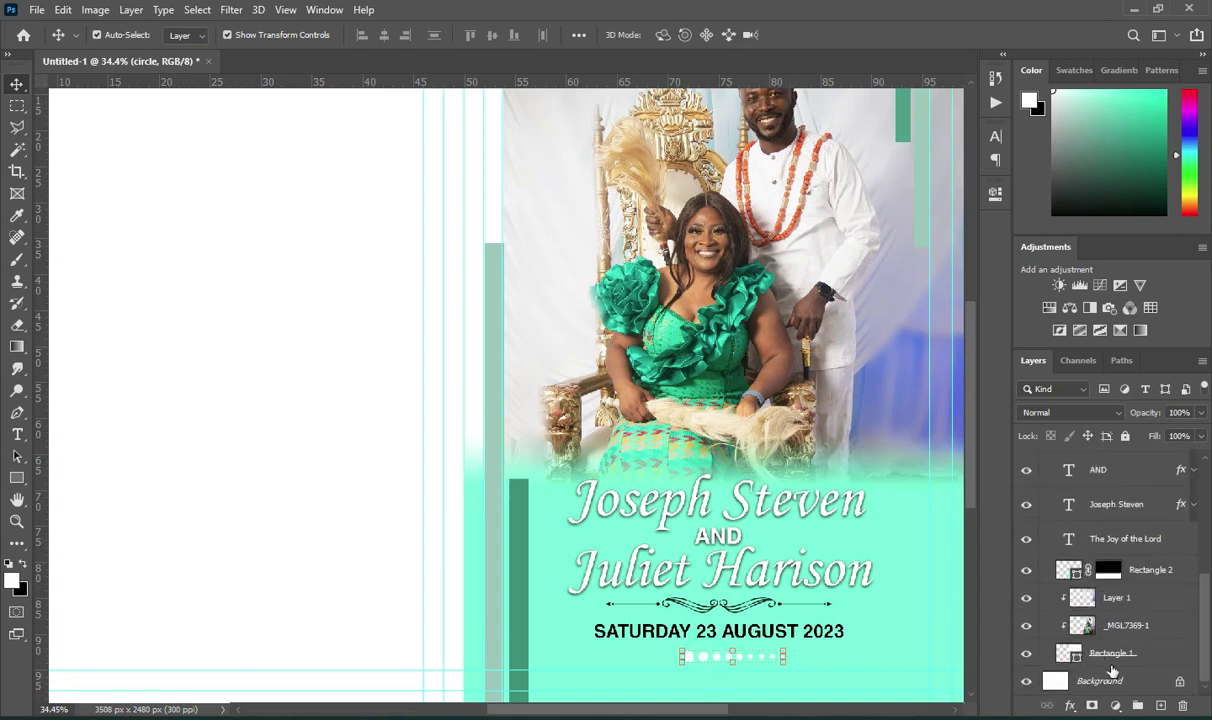
click(1115, 655)
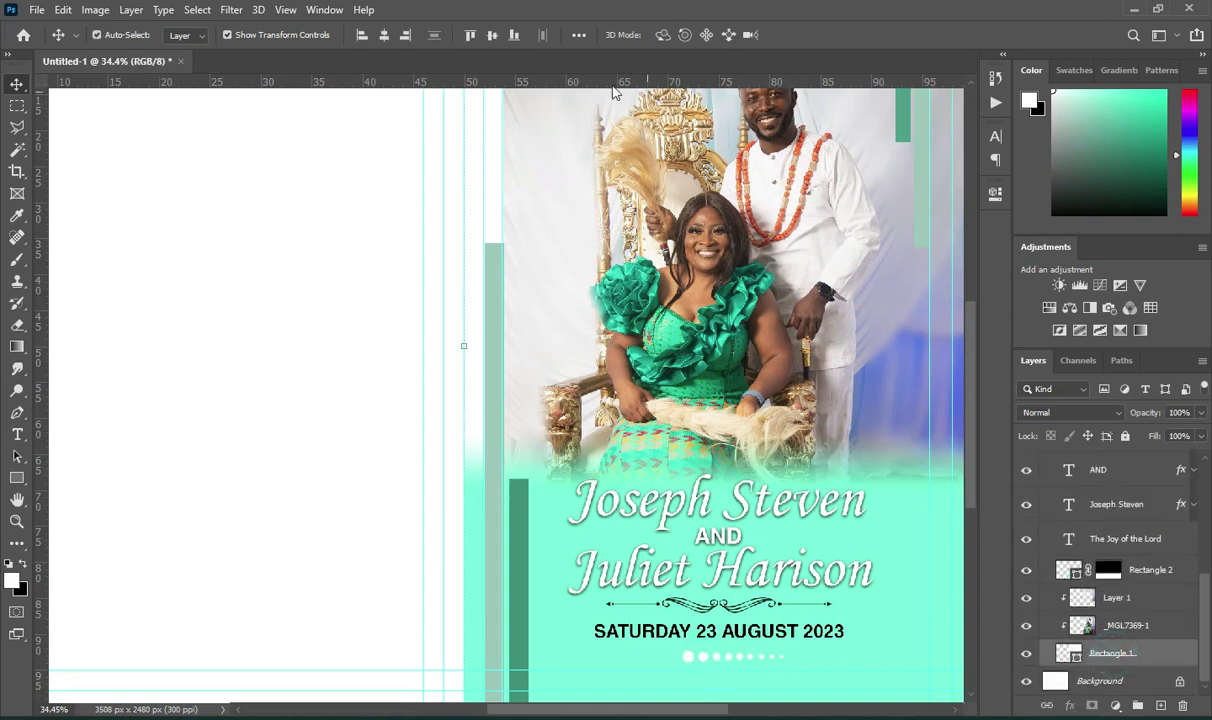
click(384, 36)
scroll(498, 265, down, 4)
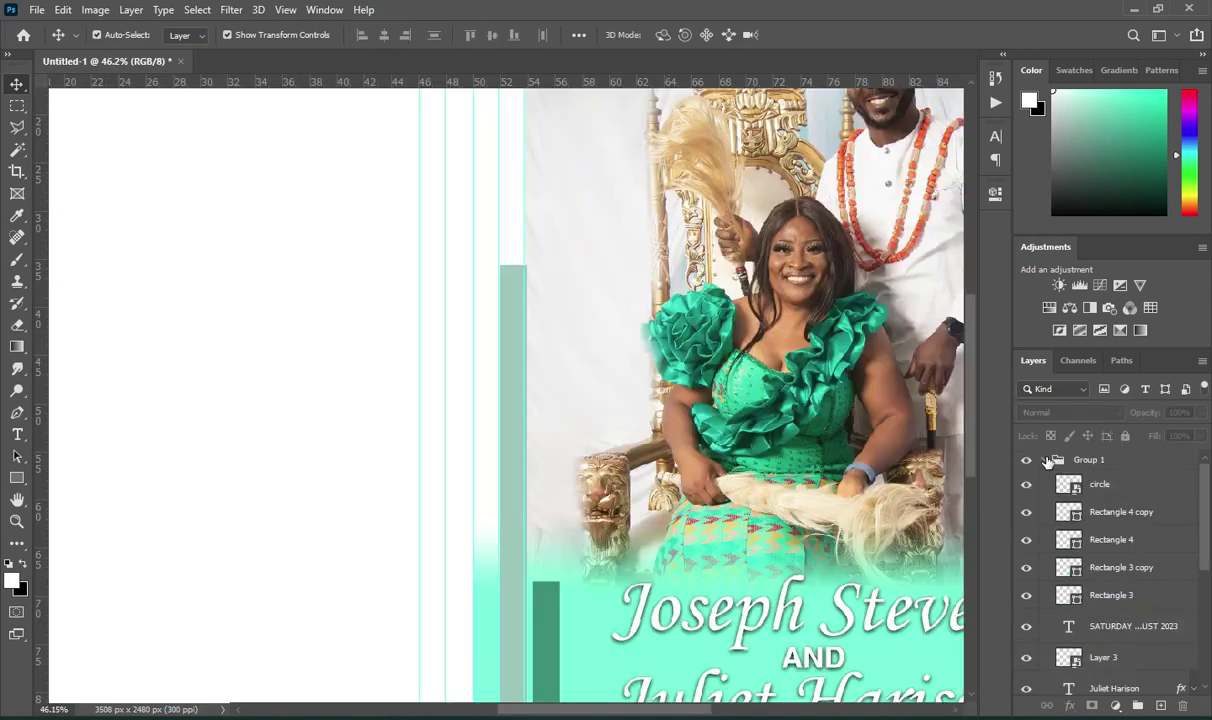
Place 7goldenringspngimage from the Wedding jotter cover folder directly above Rectangle 2 and scale it to 13.90%.
click(1045, 460)
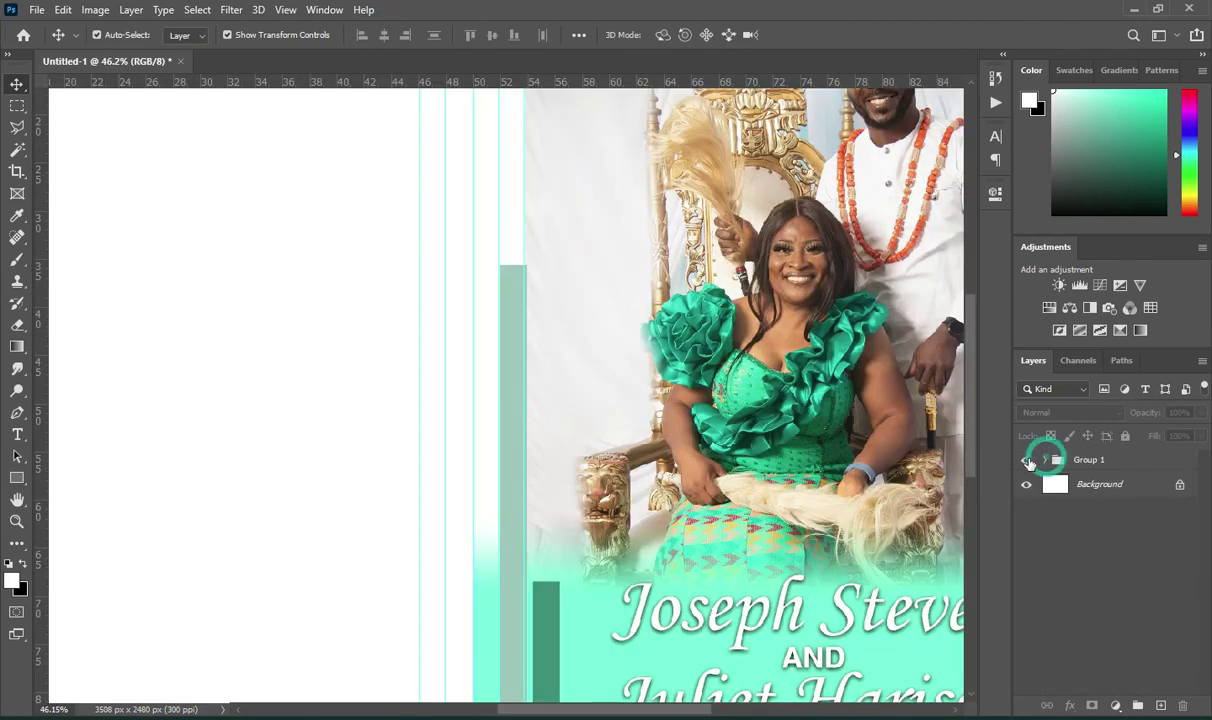
scroll(560, 392, down, 3)
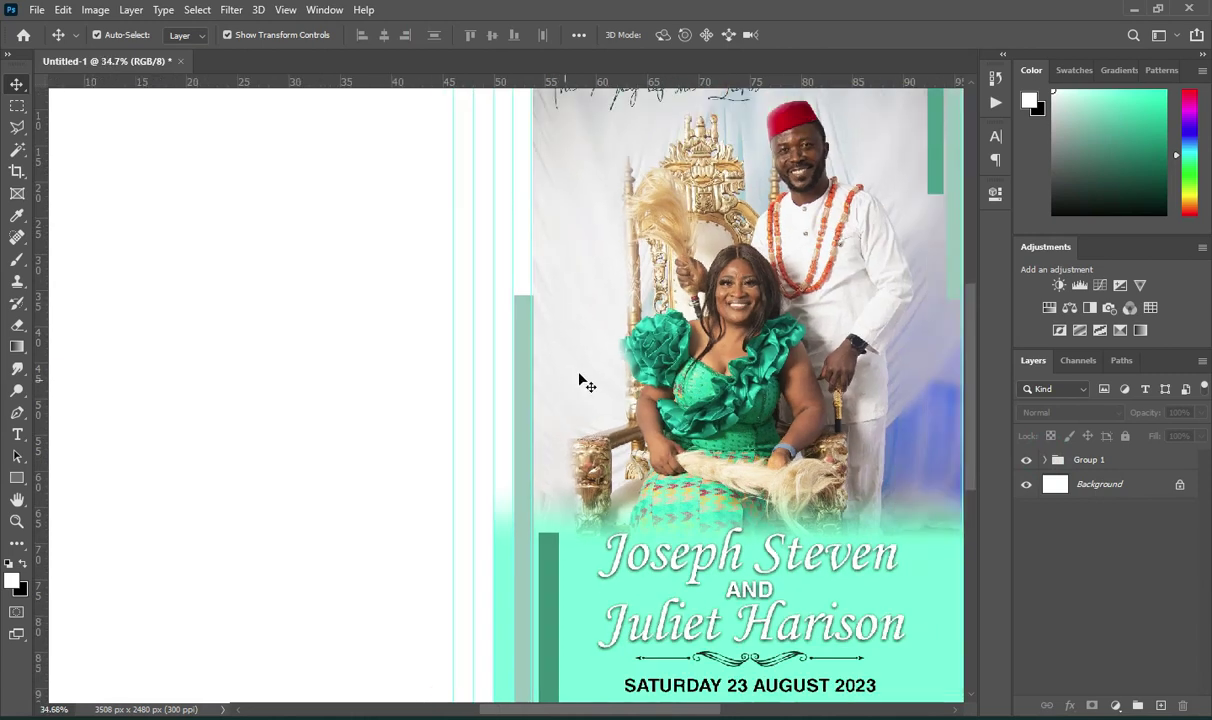
click(1045, 460)
scroll(1131, 581, down, 5)
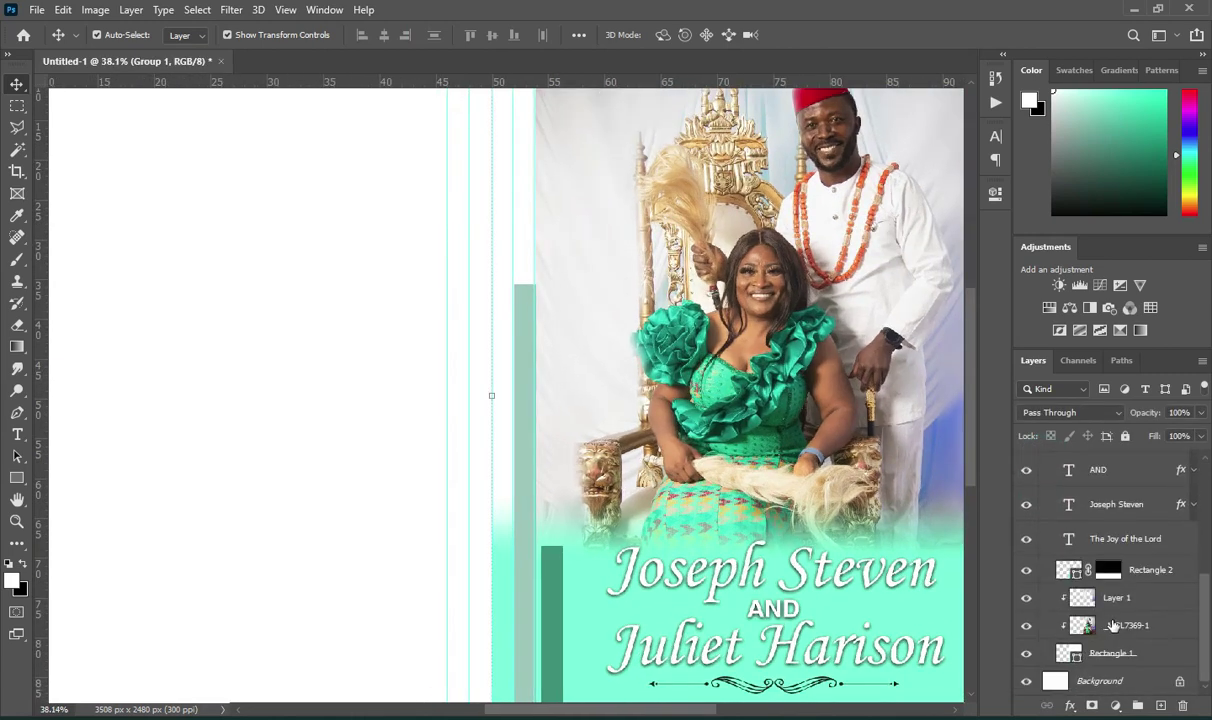
scroll(1095, 583, up, 1)
click(1160, 611)
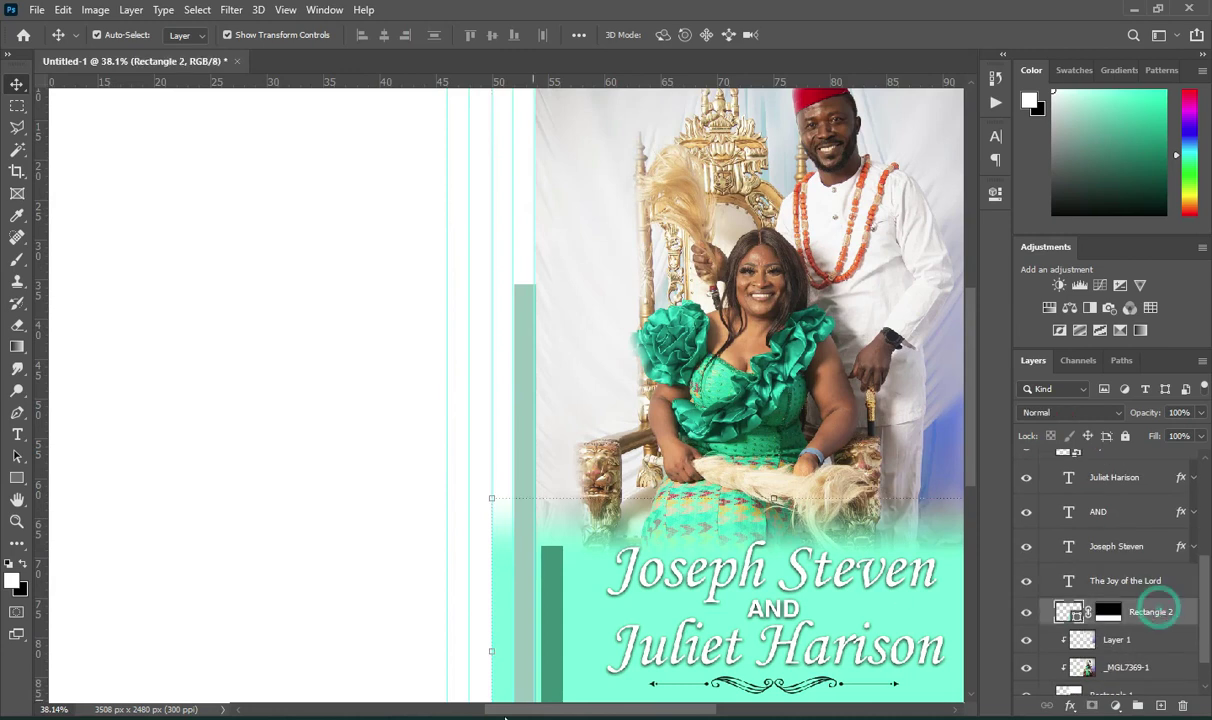
click(555, 717)
drag(874, 267, 483, 672)
scroll(404, 217, down, 3)
drag(494, 137, 501, 509)
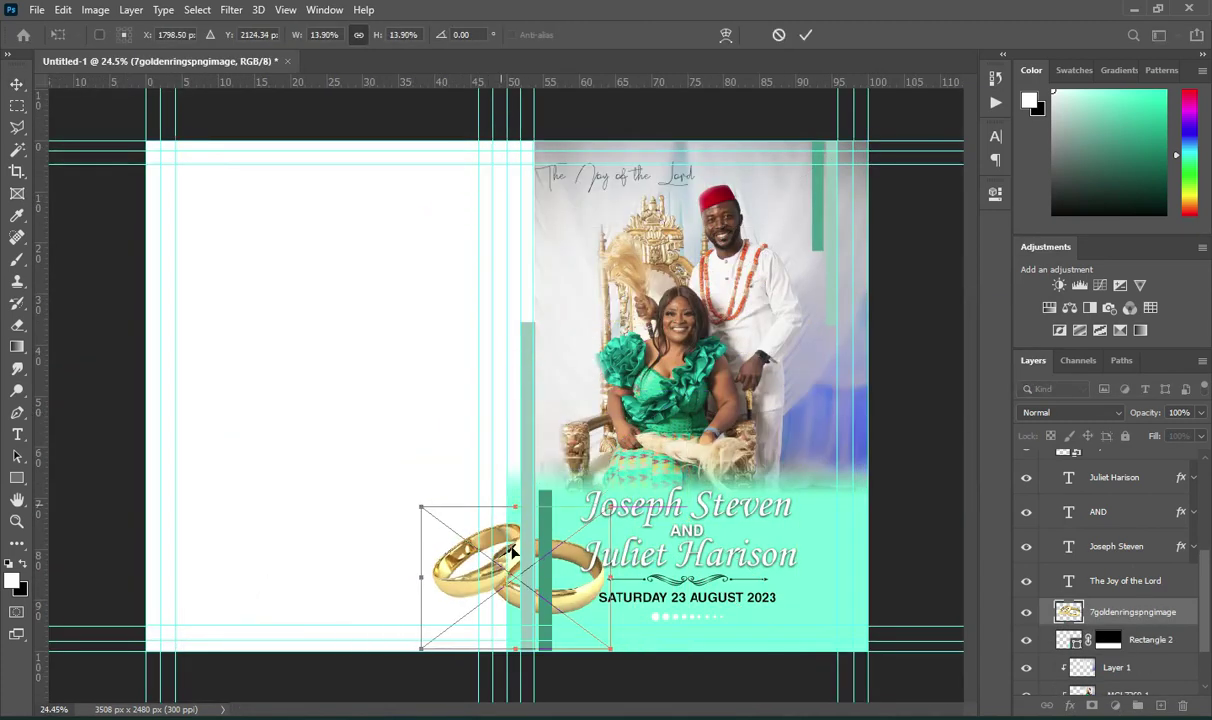
Position the golden rings centred behind the couple's names on the front cover and commit the placement.
drag(535, 575, 713, 550)
drag(630, 541, 623, 548)
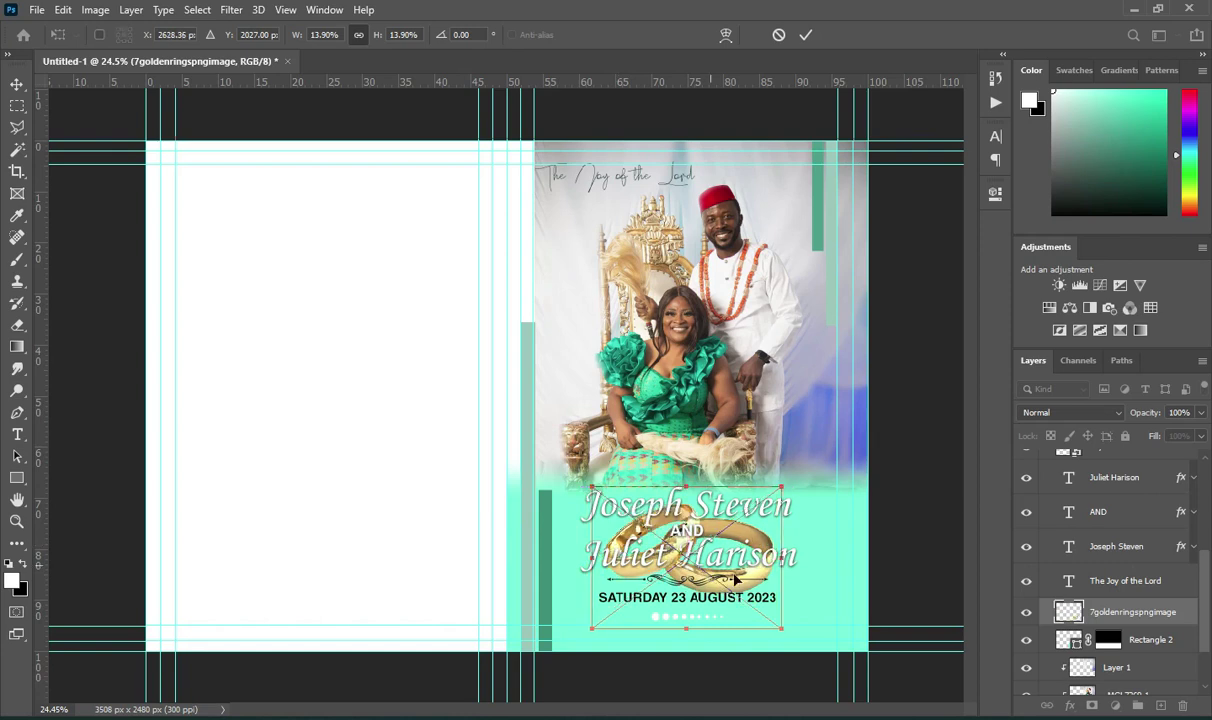
scroll(738, 555, up, 3)
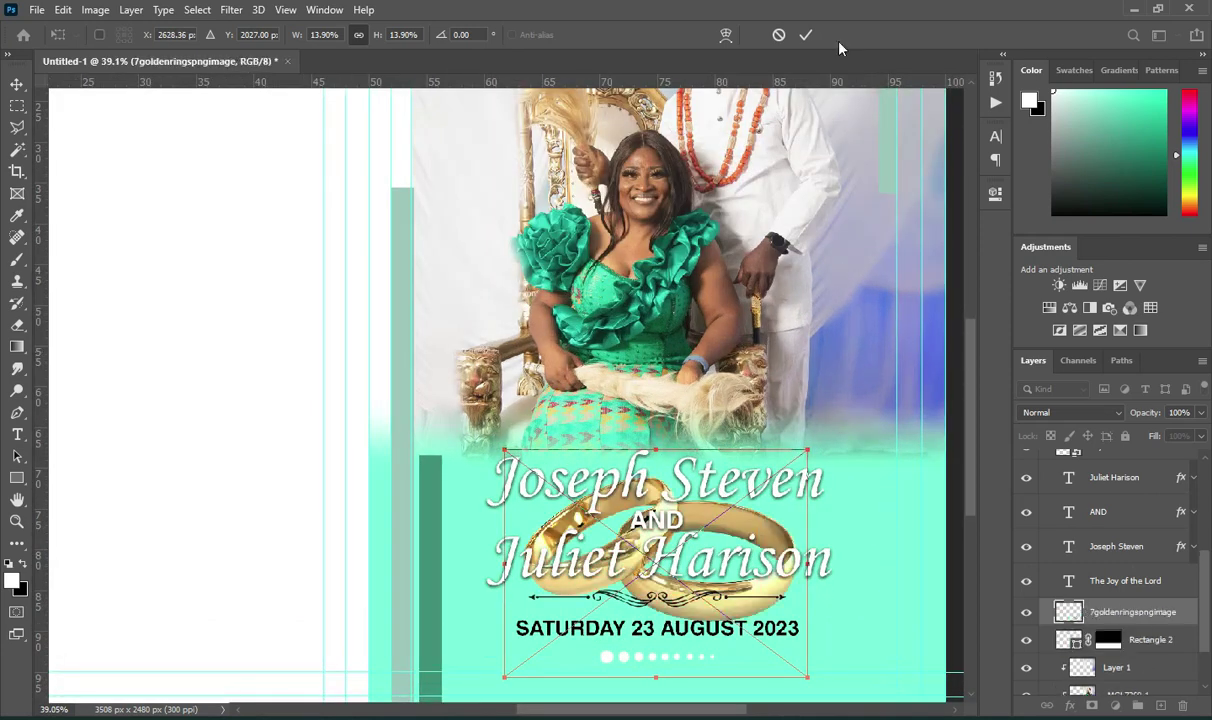
click(806, 35)
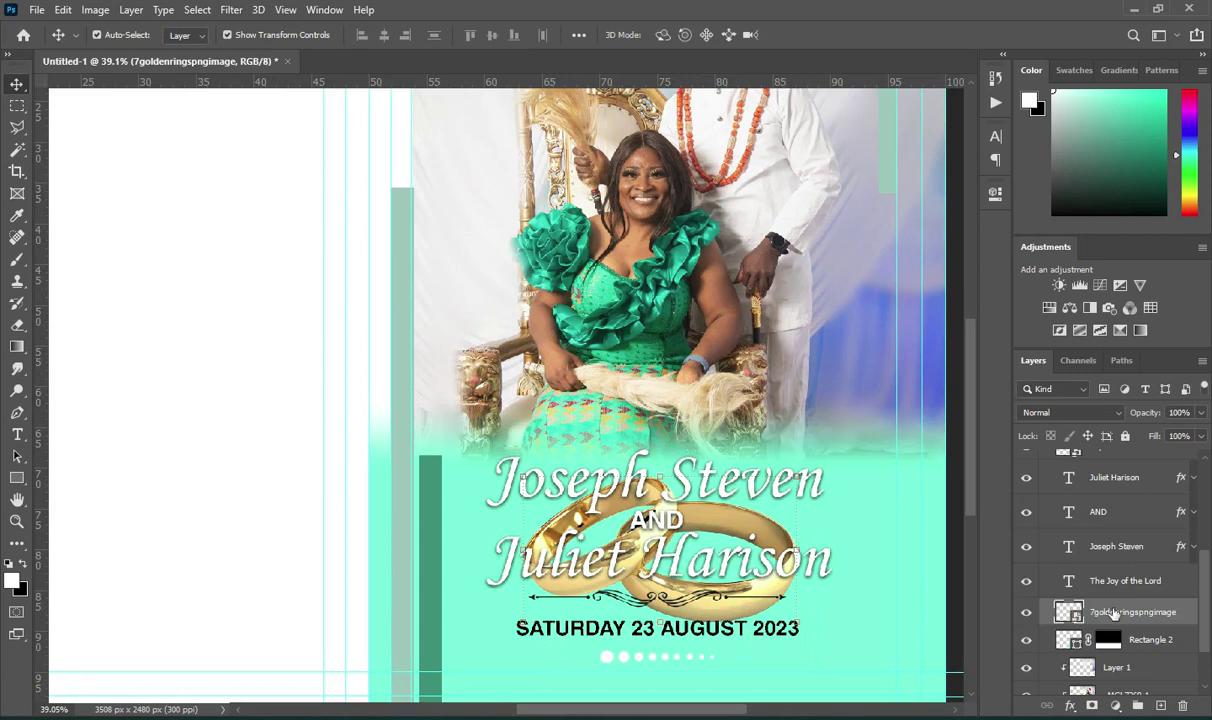
Rasterize the rings layer and desaturate it.
right_click(1117, 619)
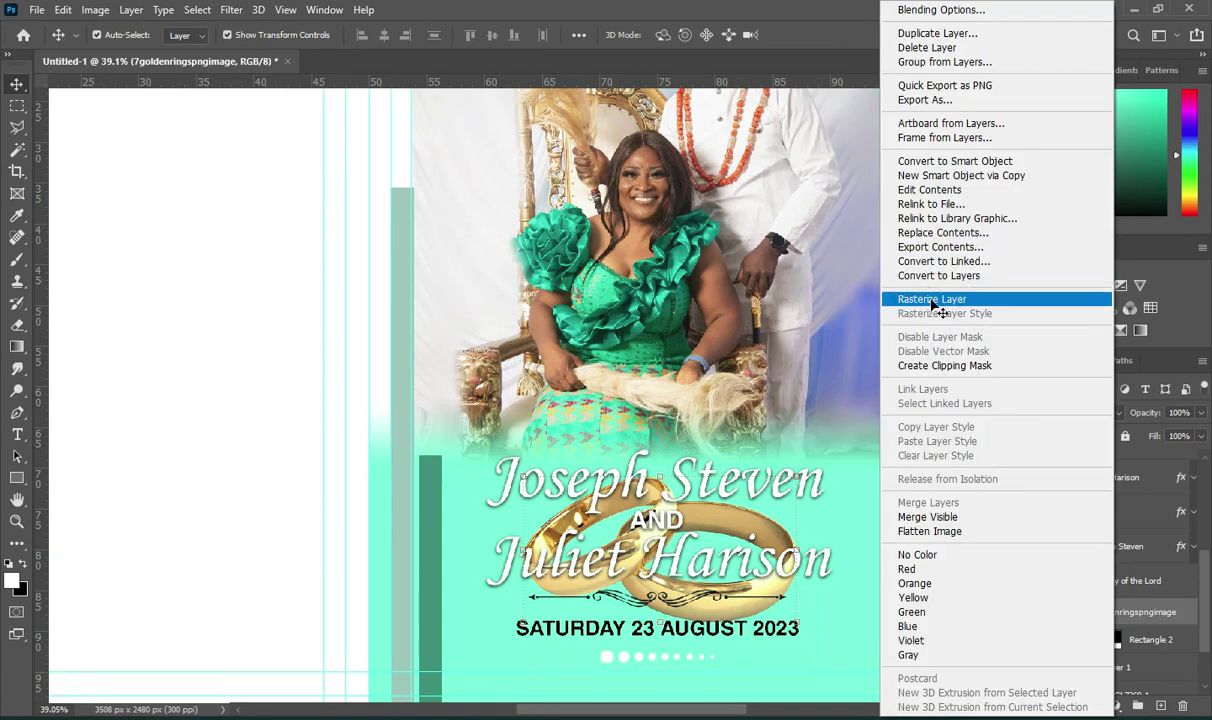
click(933, 300)
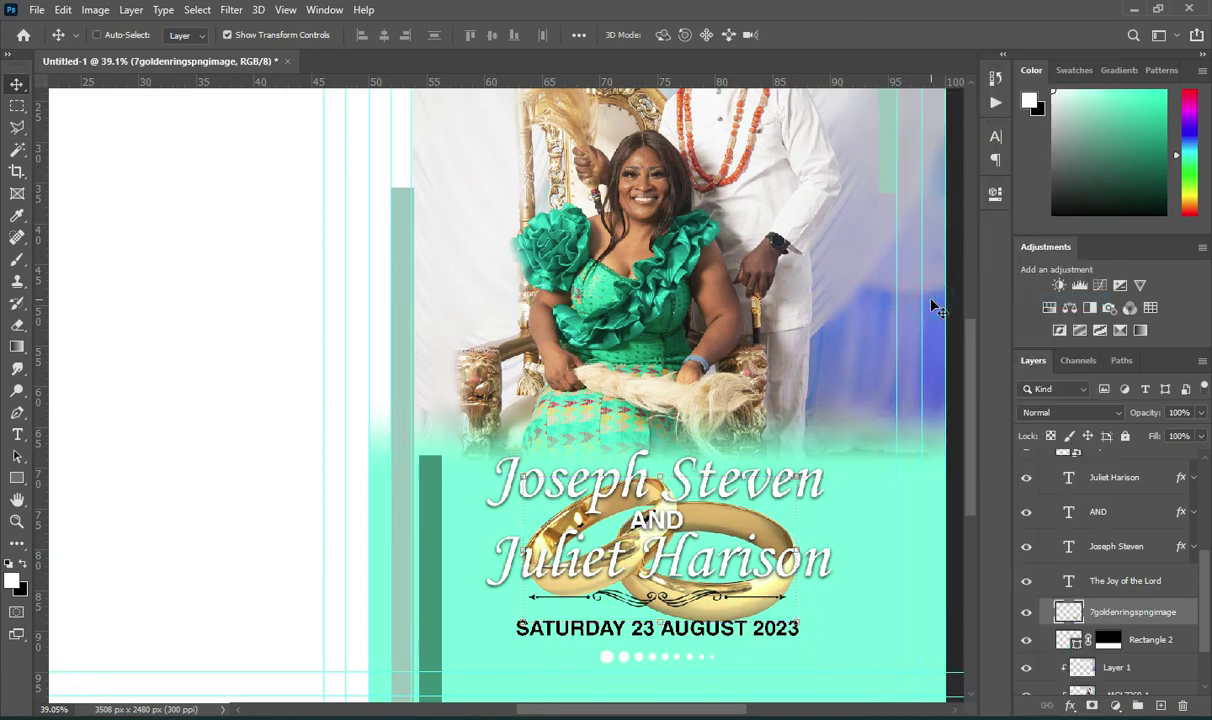
key(ctrl+shift+u)
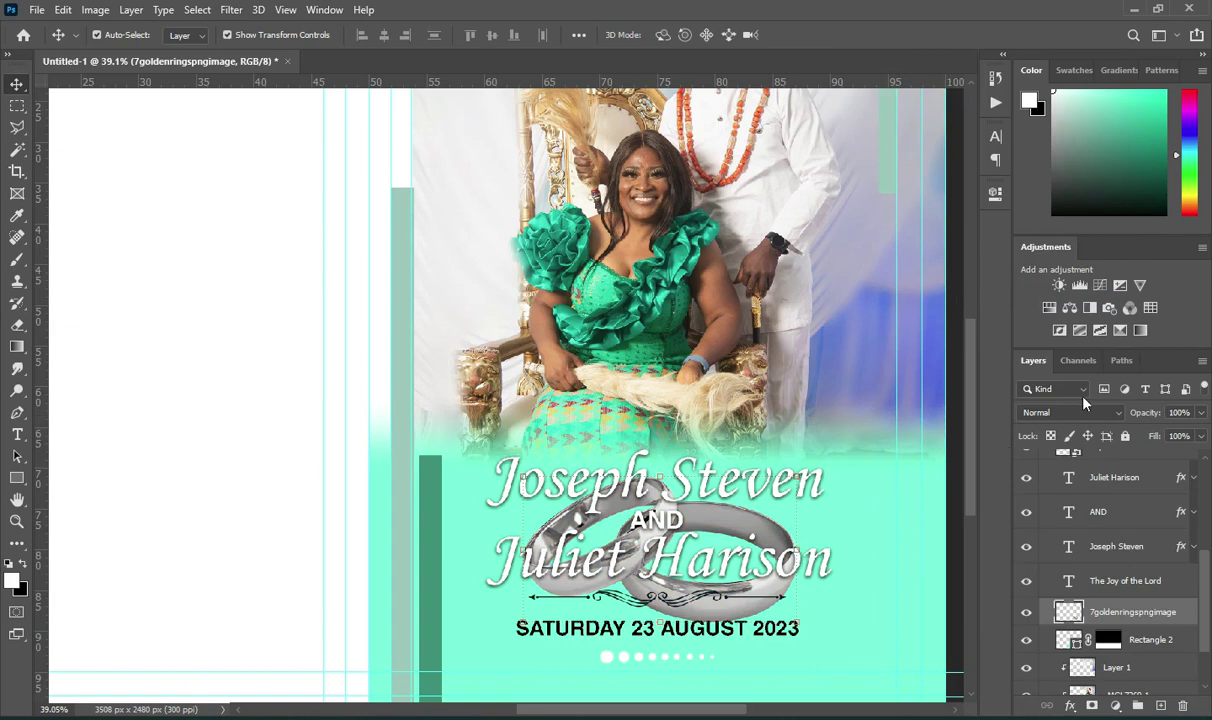
Reduce the rings layer's opacity to 23%.
drag(1148, 414, 1107, 428)
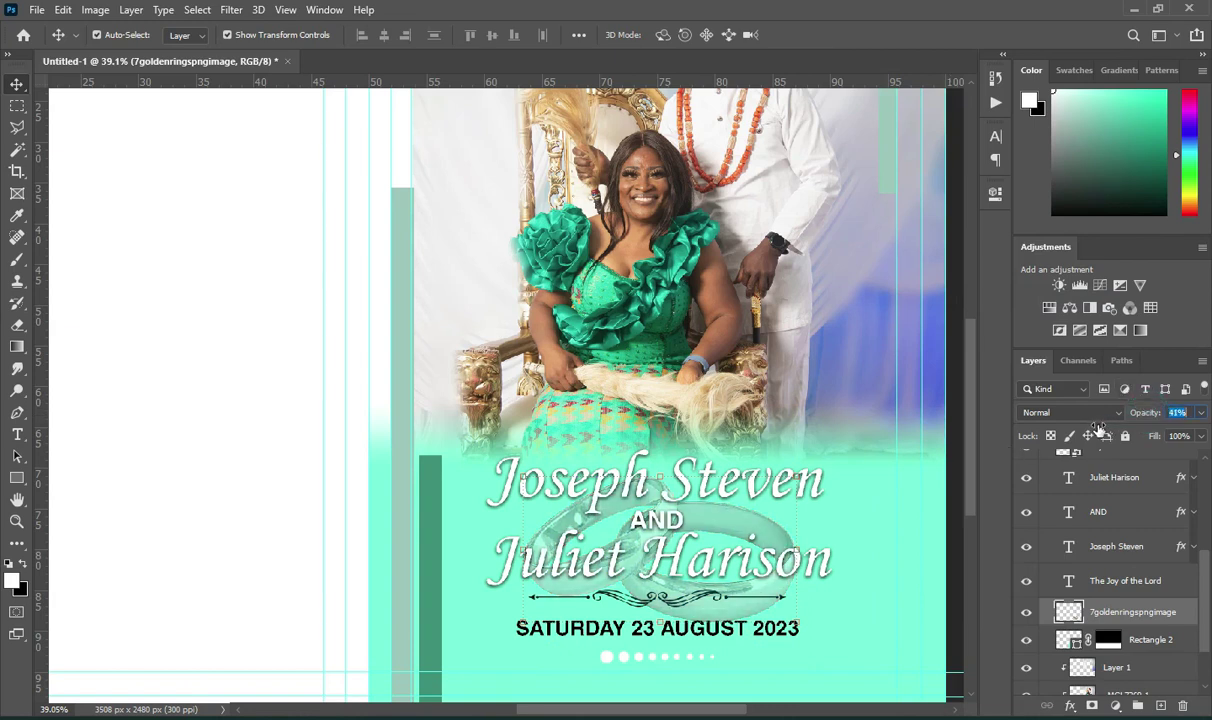
key(ctrl+0)
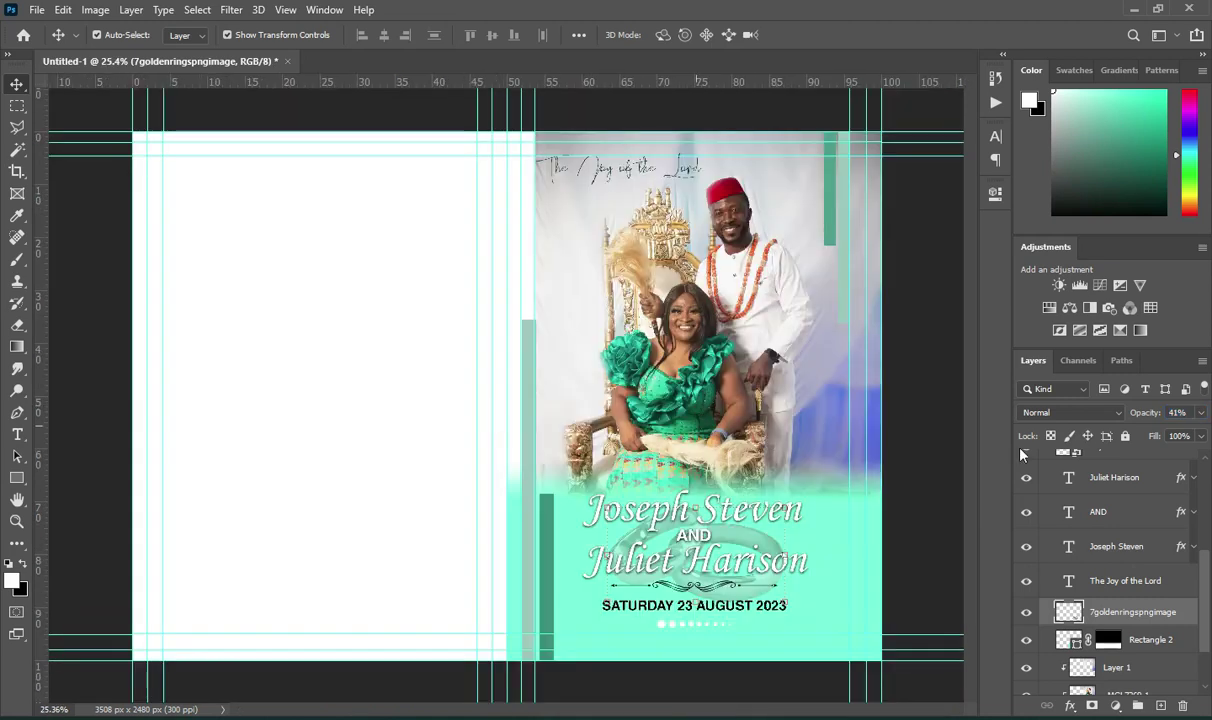
drag(1150, 420, 1136, 416)
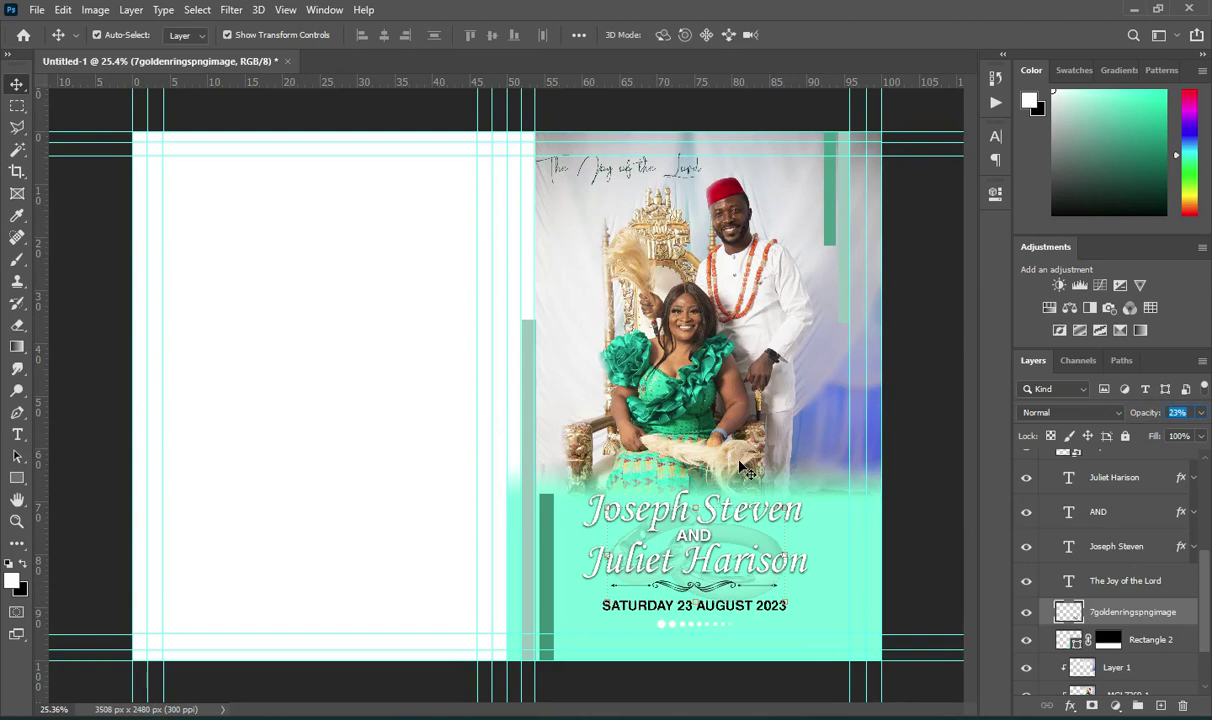
scroll(566, 468, down, 1)
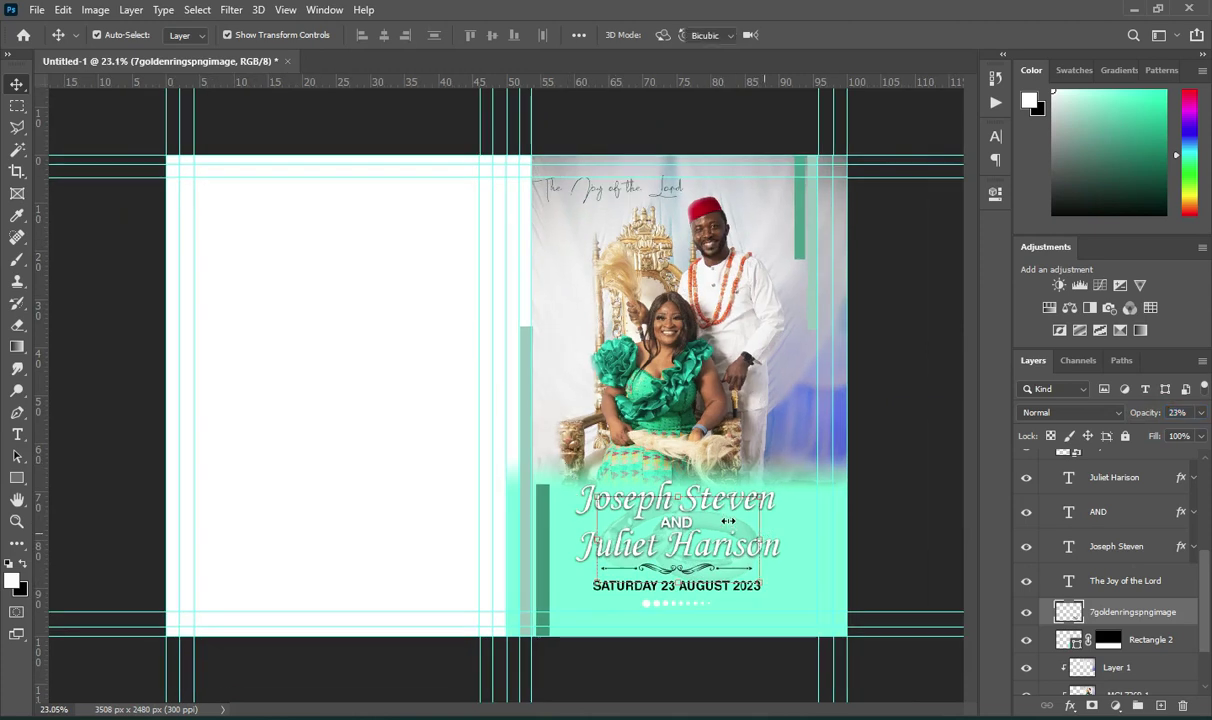
Shift the faded rings slightly up and left behind the names and apply the transform.
click(763, 534)
drag(713, 524, 708, 520)
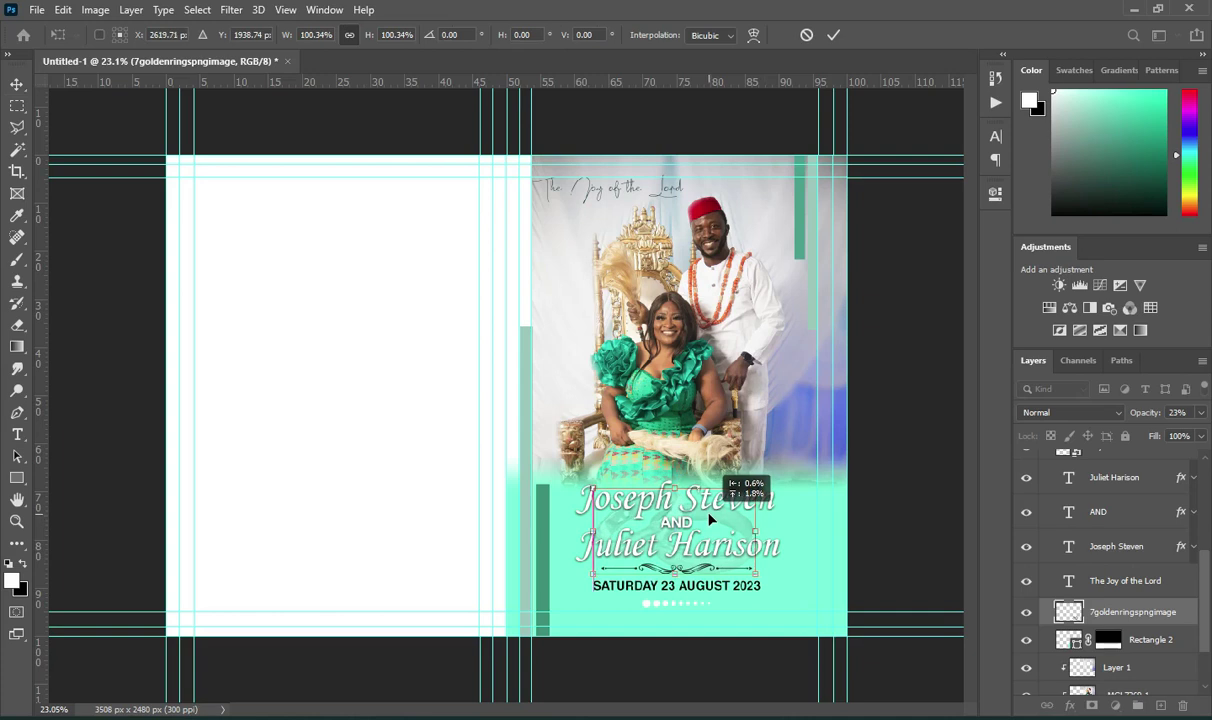
click(833, 36)
click(842, 530)
Move the row of circles and the date text slightly down to loosen the spacing under the ornament.
scroll(842, 530, up, 1)
click(688, 629)
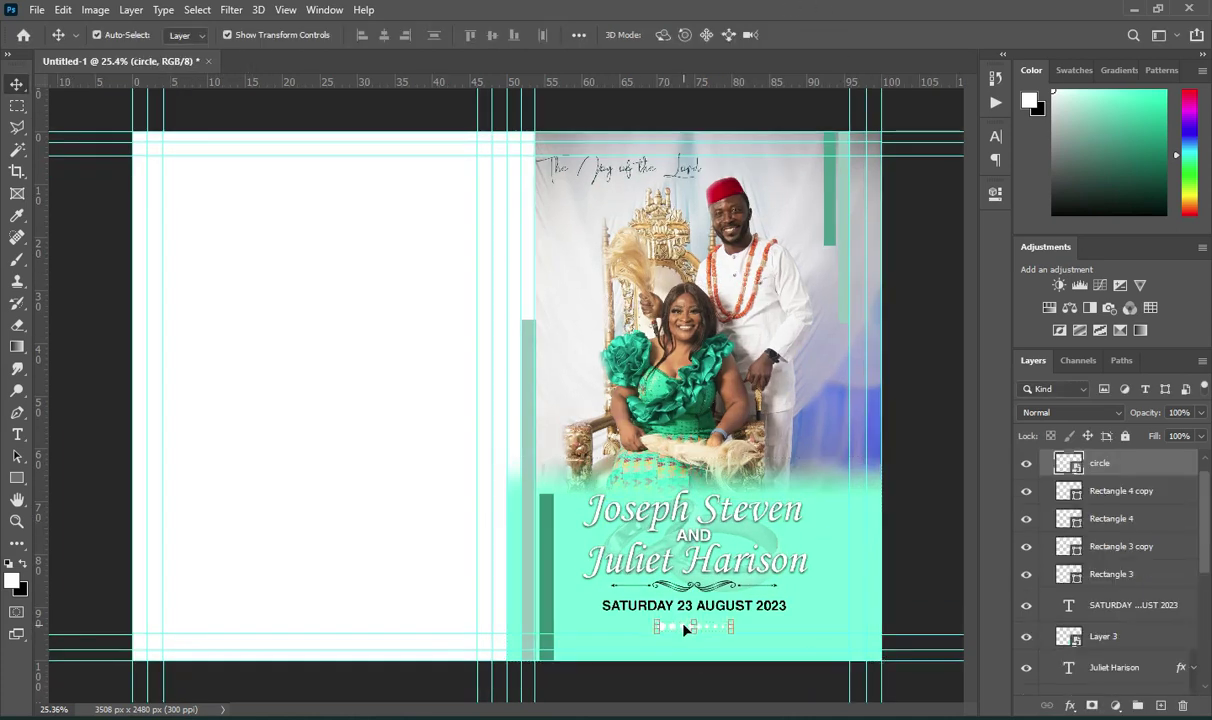
drag(608, 612, 610, 616)
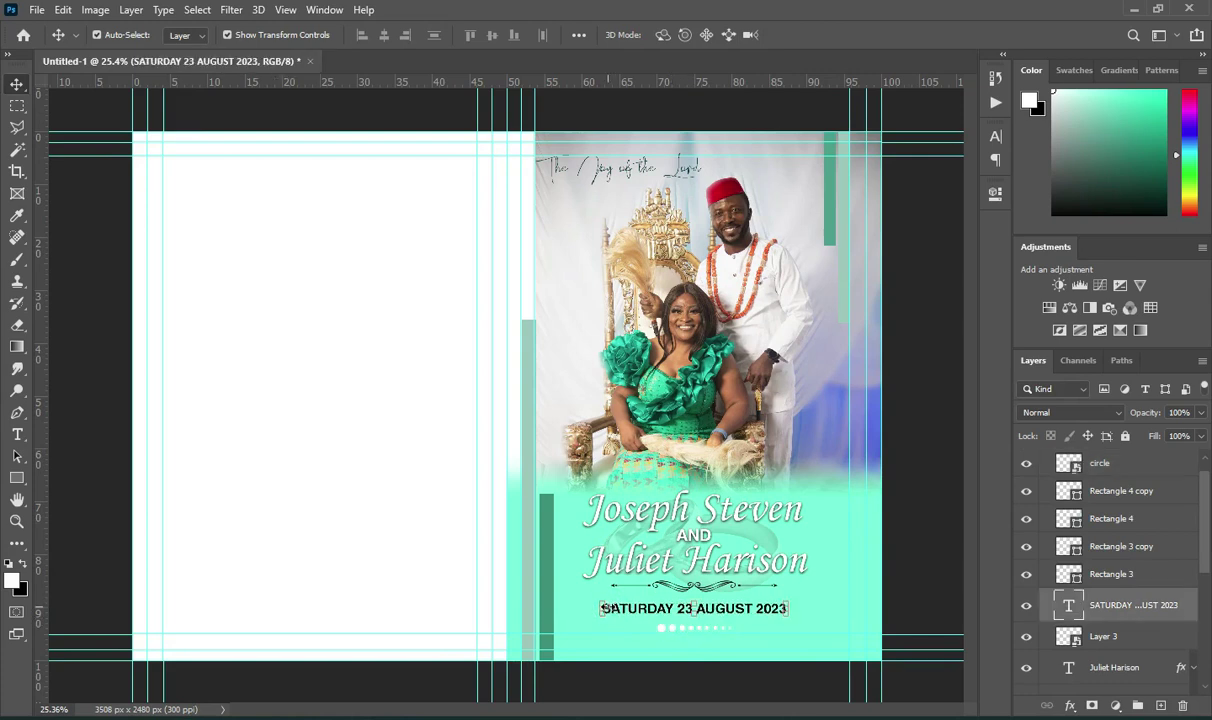
click(929, 471)
Collapse Group 1 in the layer stack.
scroll(827, 388, down, 1)
scroll(1040, 485, up, 1)
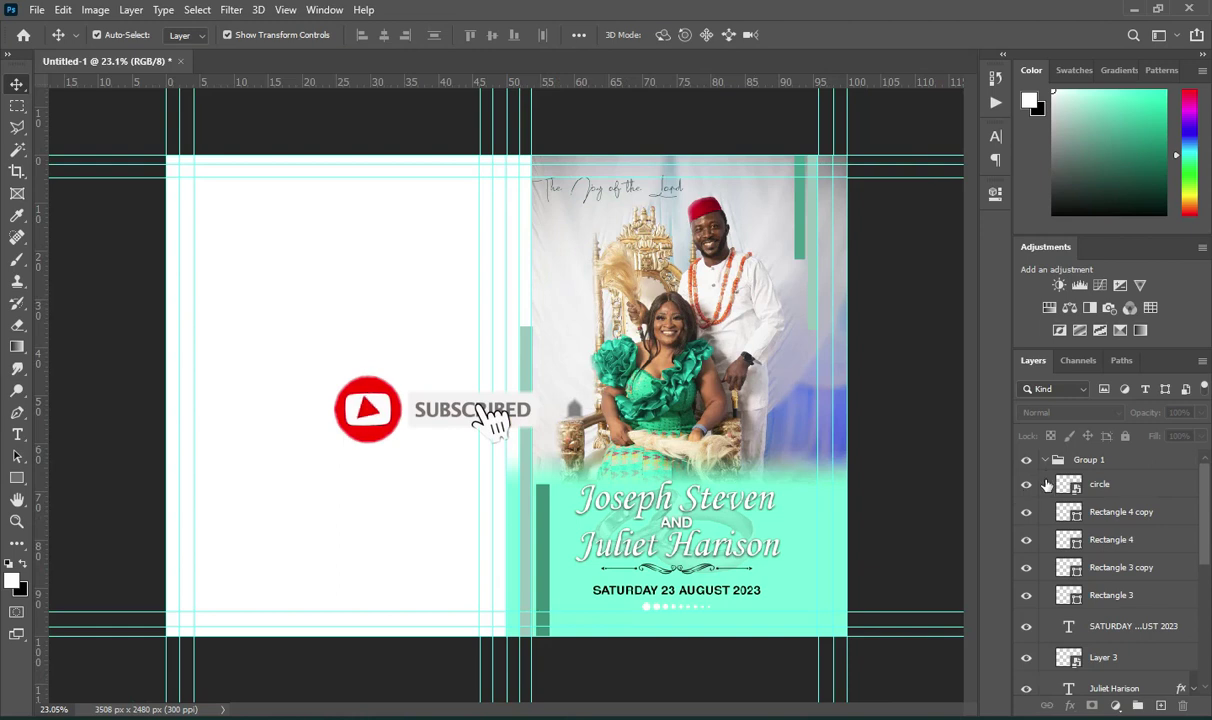
click(1045, 460)
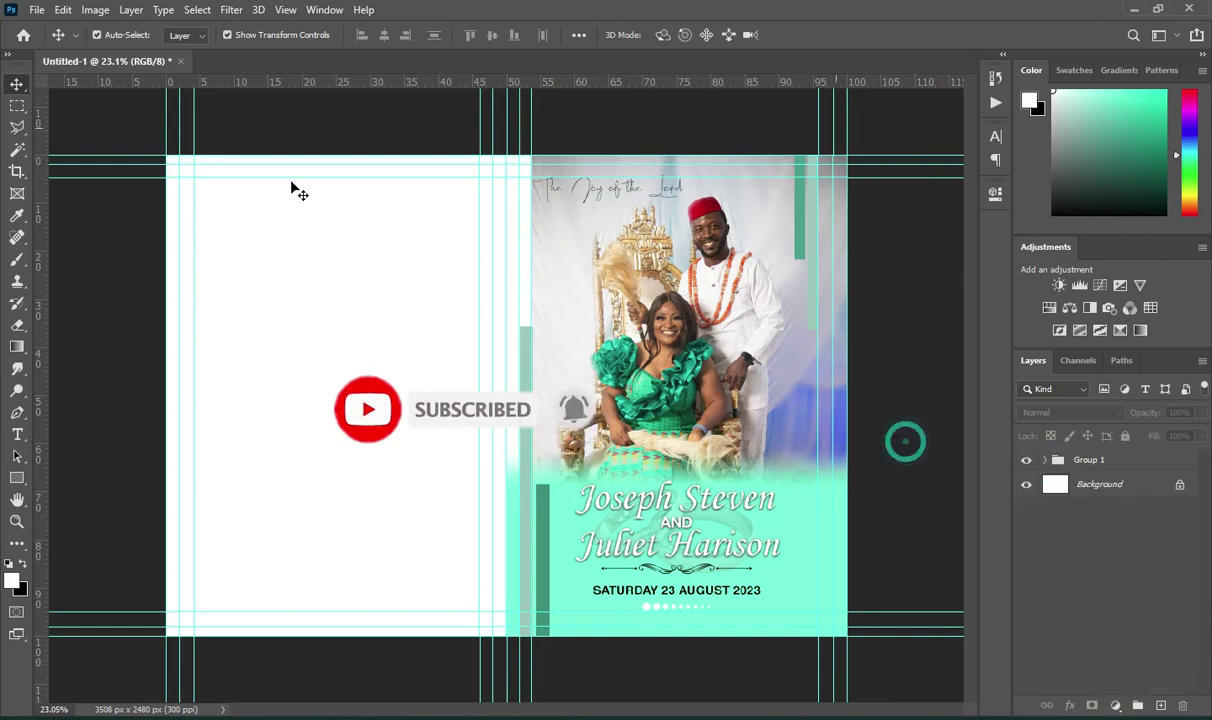
Draw a white rectangle of 1754 x 2480 px covering the whole back cover half of the canvas.
click(16, 478)
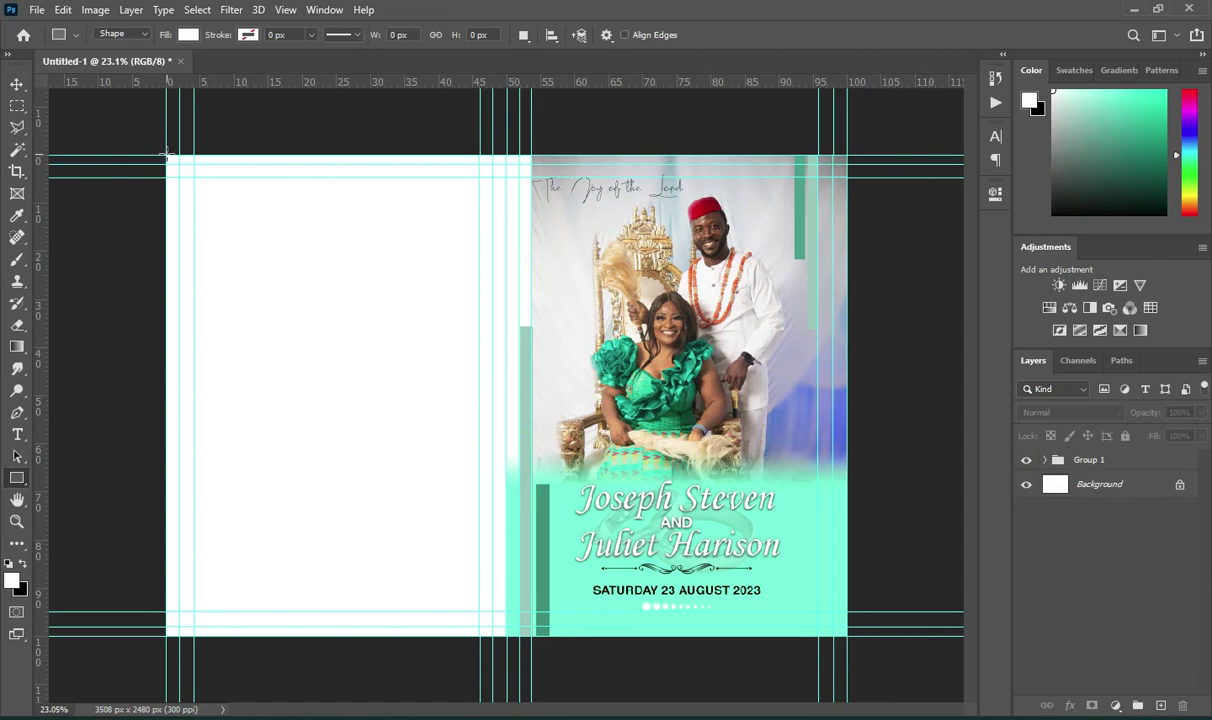
drag(166, 157, 507, 638)
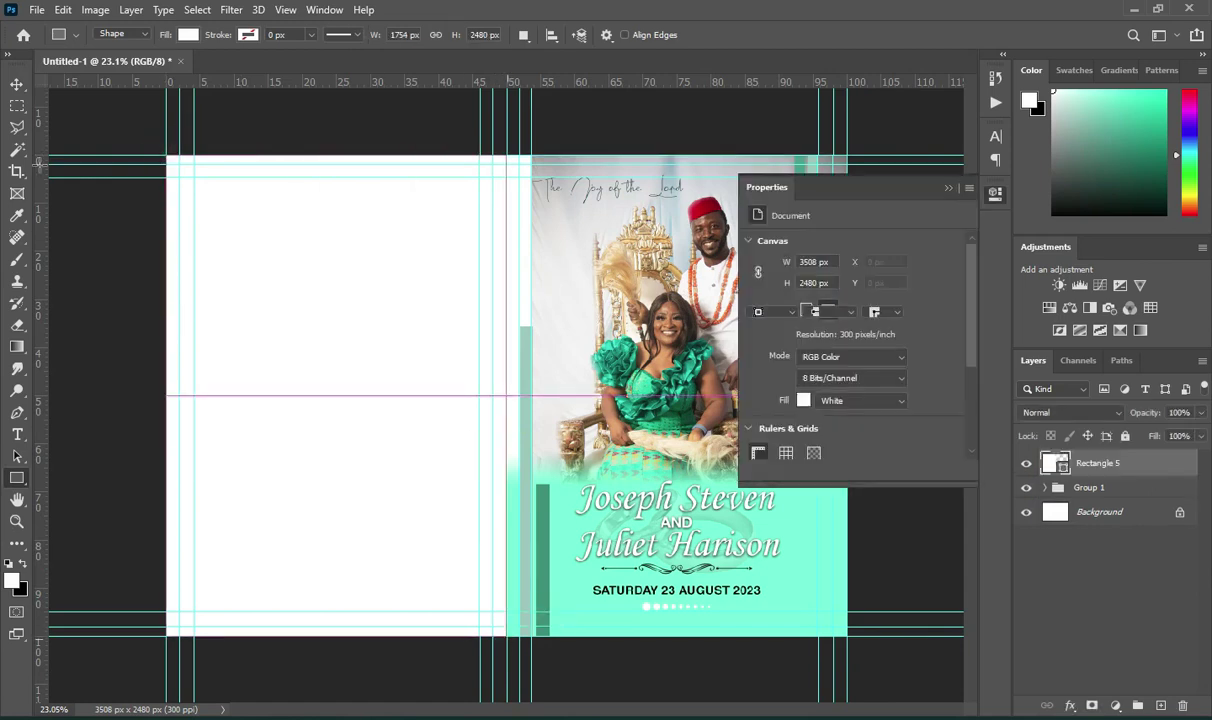
click(15, 84)
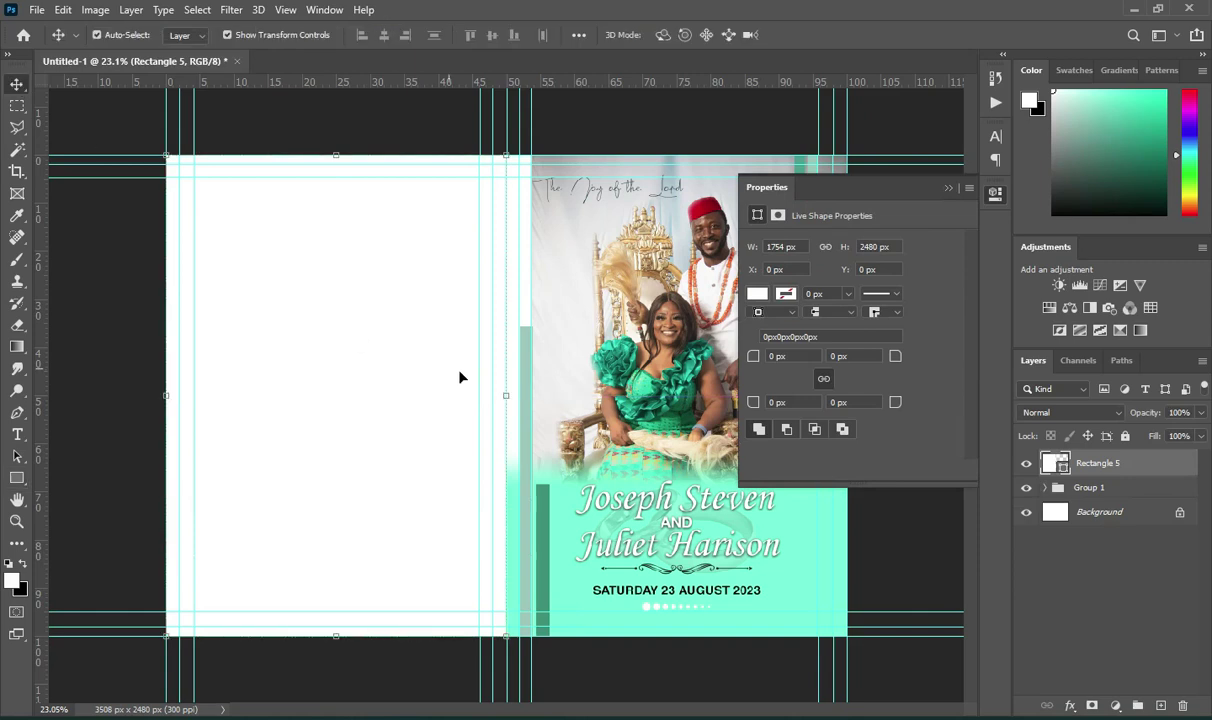
click(948, 188)
scroll(316, 334, up, 1)
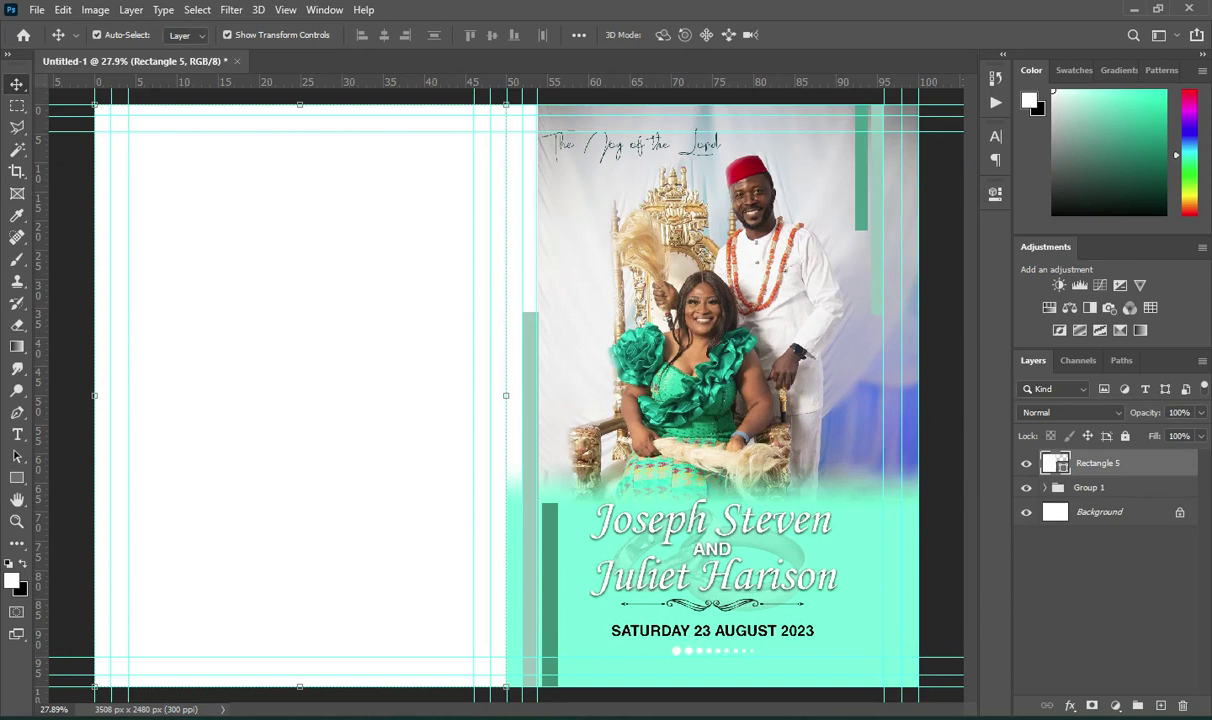
Draw a vertical strip about 195 x 1041 px on the back cover and fill it with a recently used pale green.
click(17, 478)
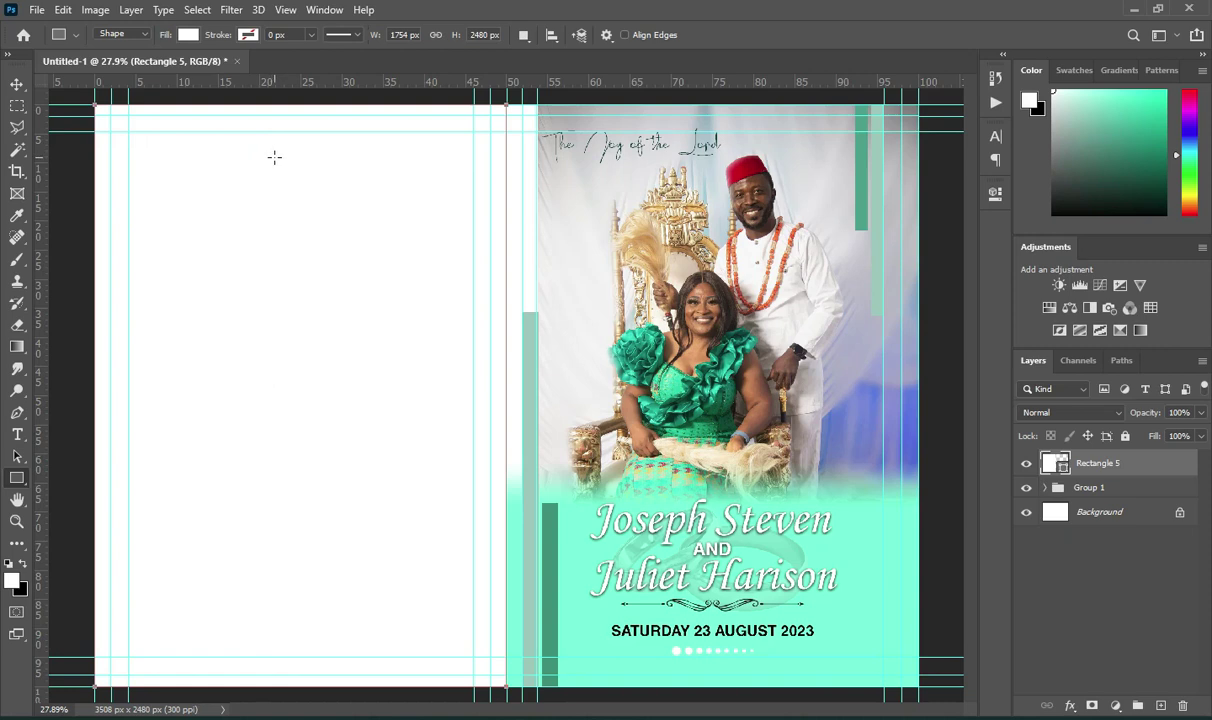
drag(277, 157, 322, 401)
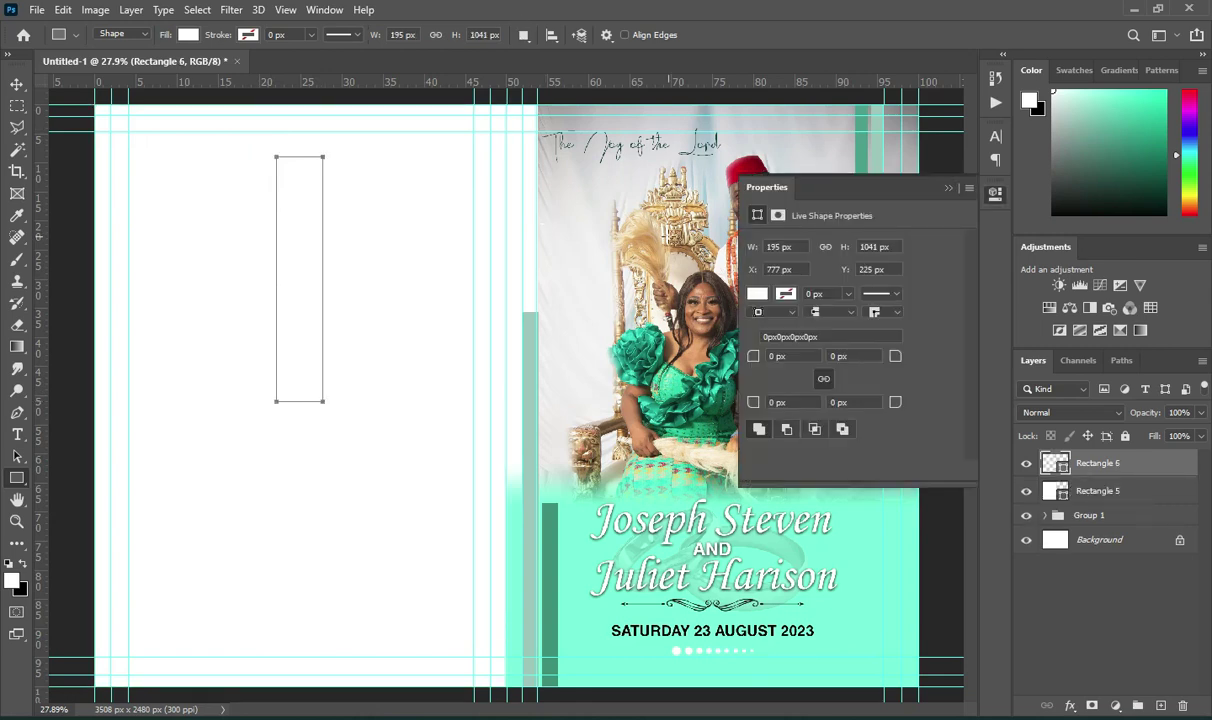
key(v)
click(758, 294)
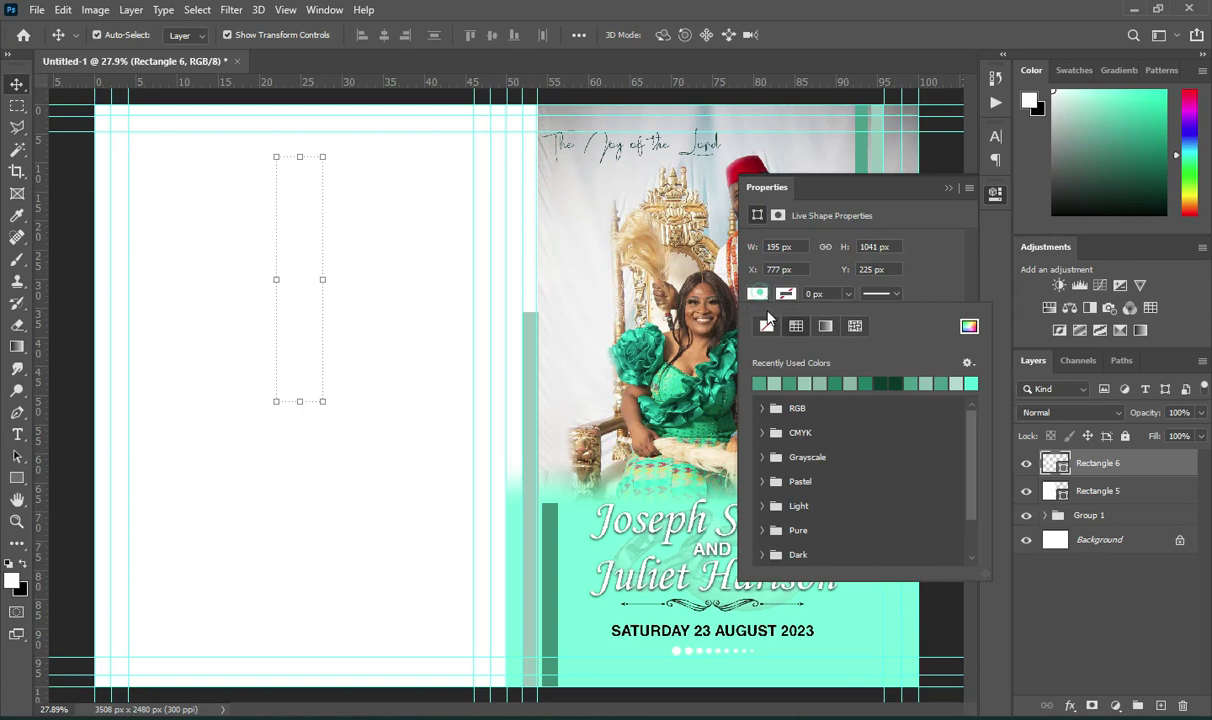
click(774, 383)
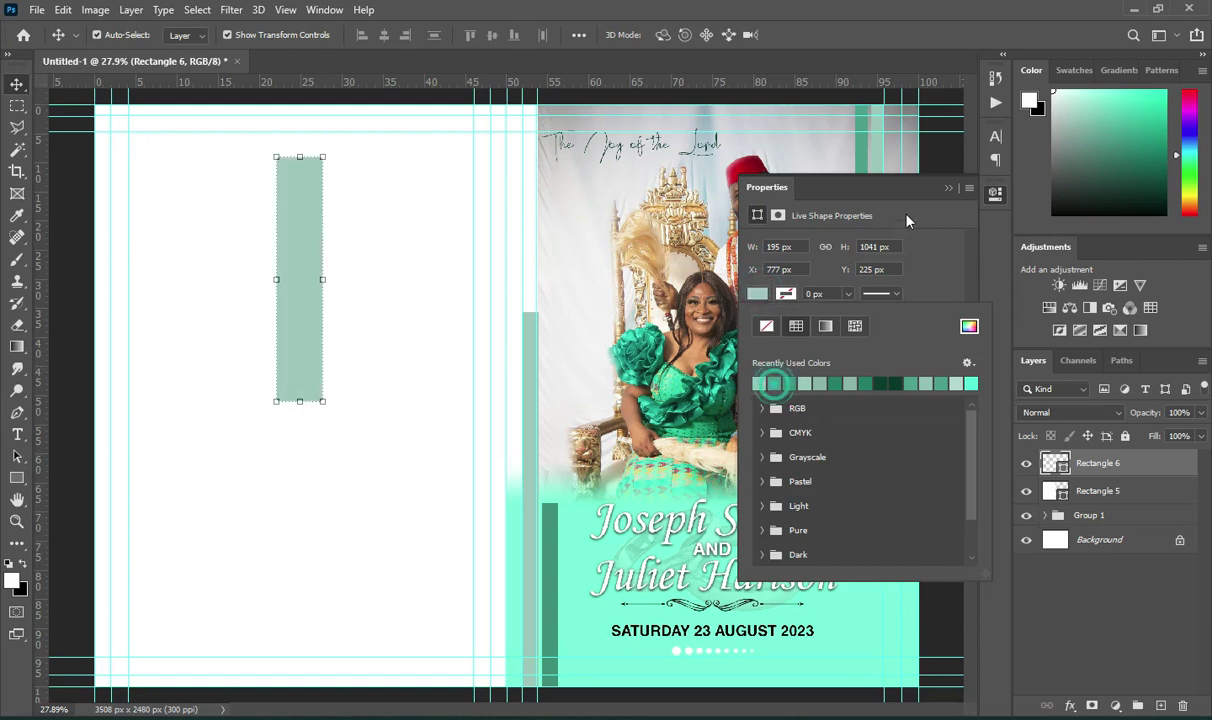
click(950, 189)
click(299, 279)
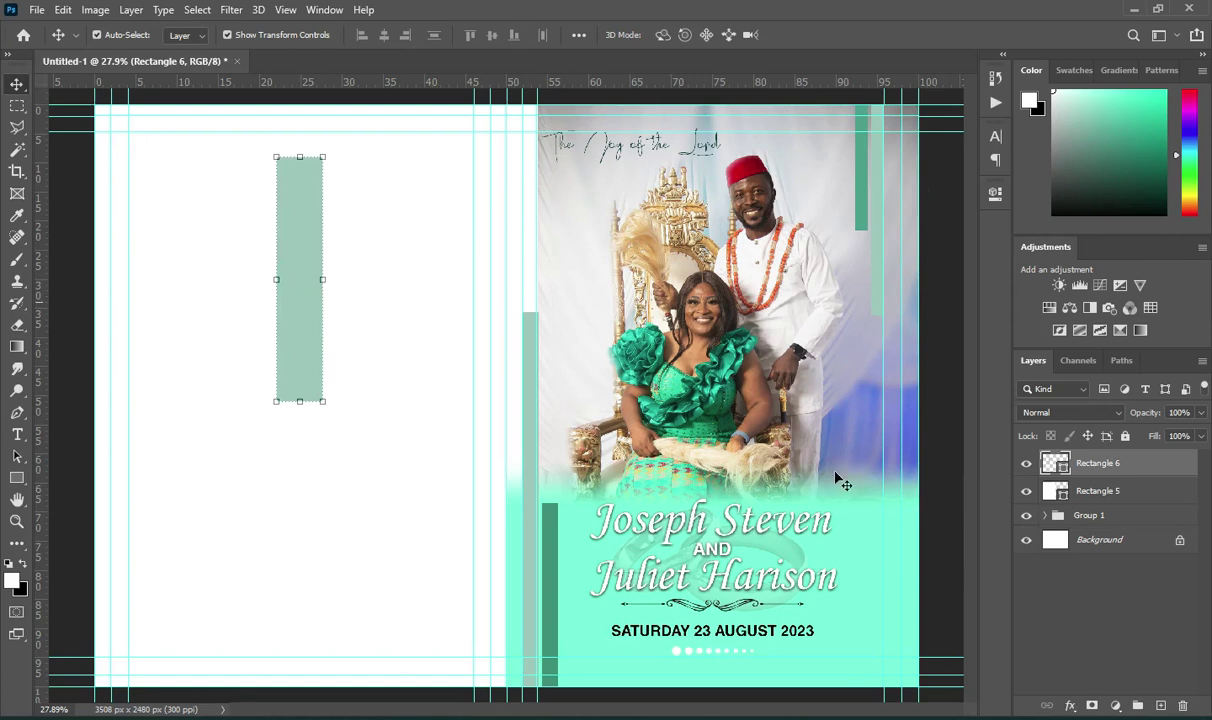
Duplicate the green strip twice, placing one copy on each side of the original with small gaps and staggered lower.
key(ctrl+j)
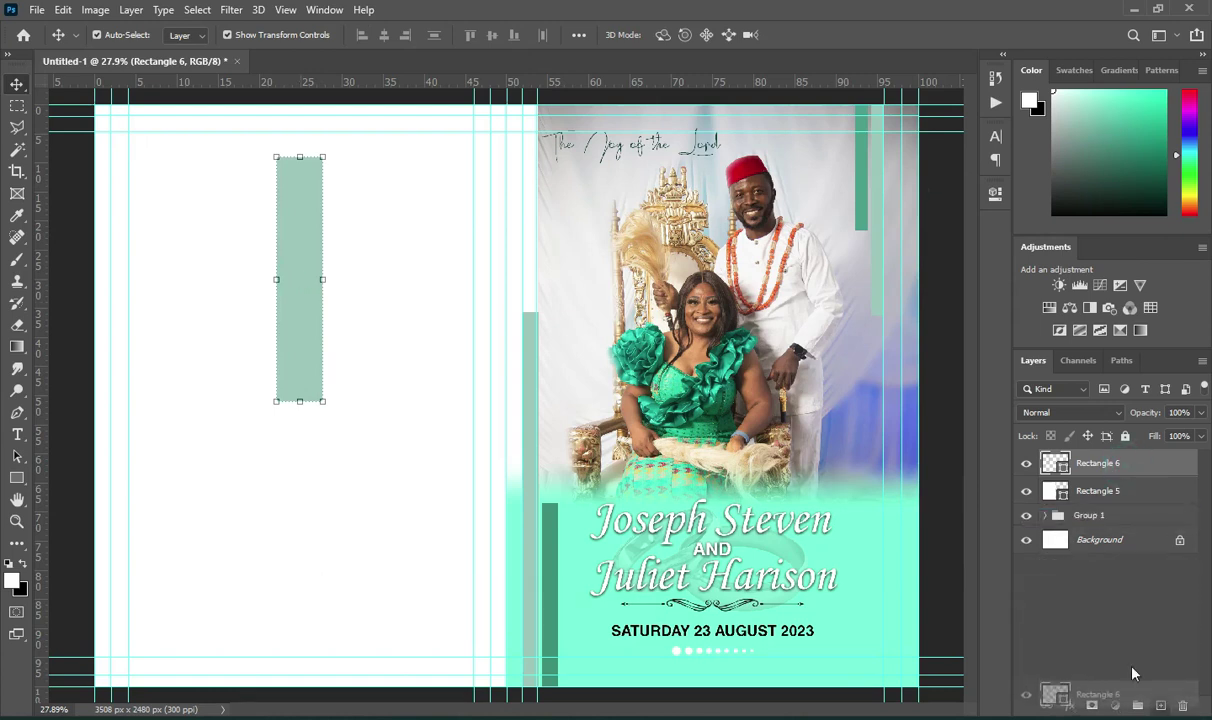
drag(302, 249, 350, 266)
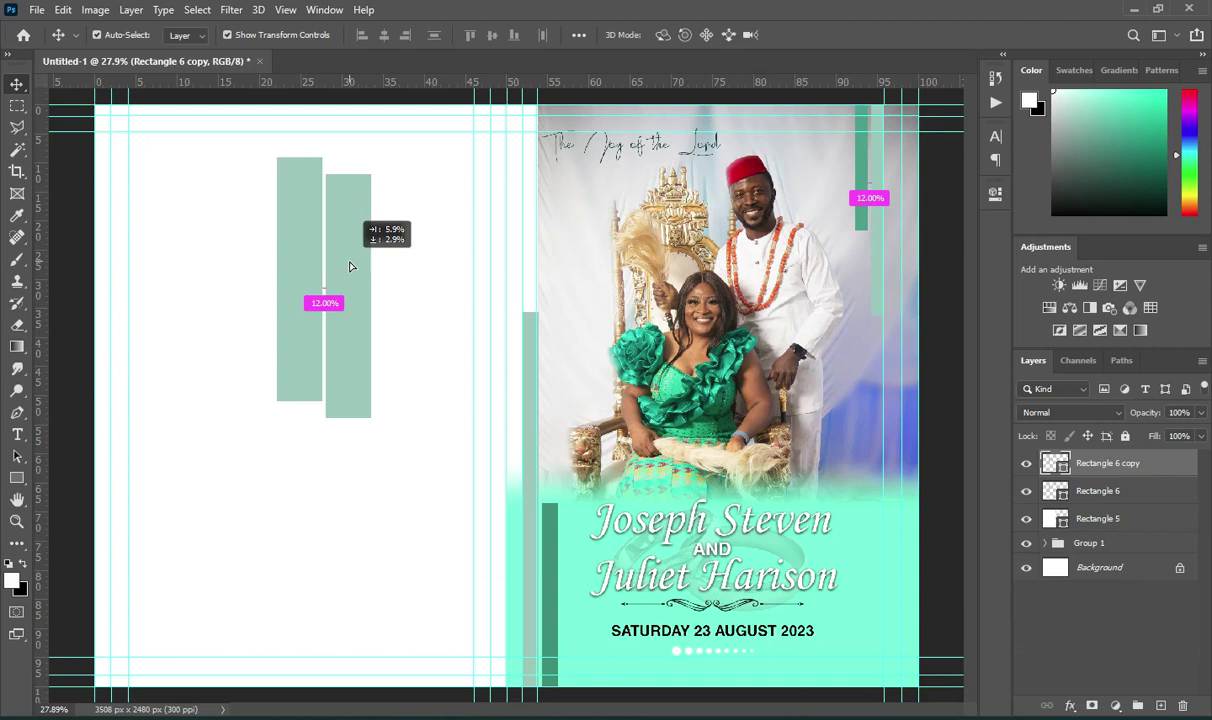
drag(350, 266, 348, 270)
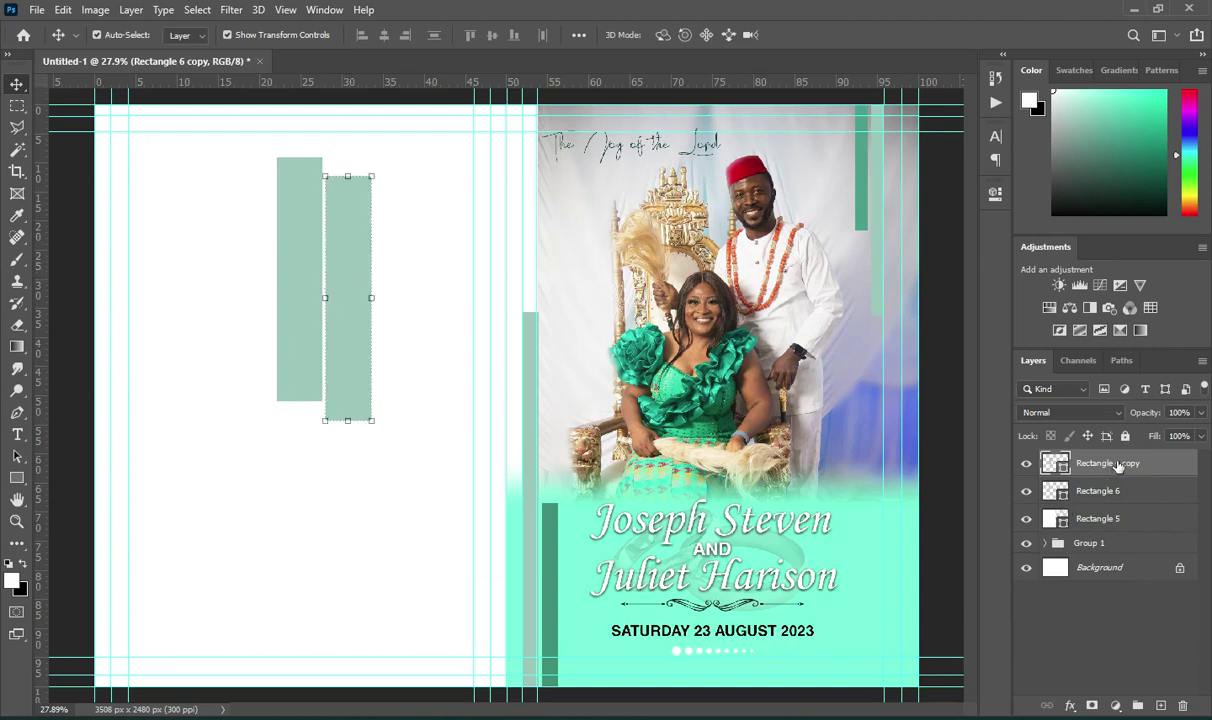
key(ctrl+j)
drag(344, 290, 250, 291)
drag(338, 263, 345, 279)
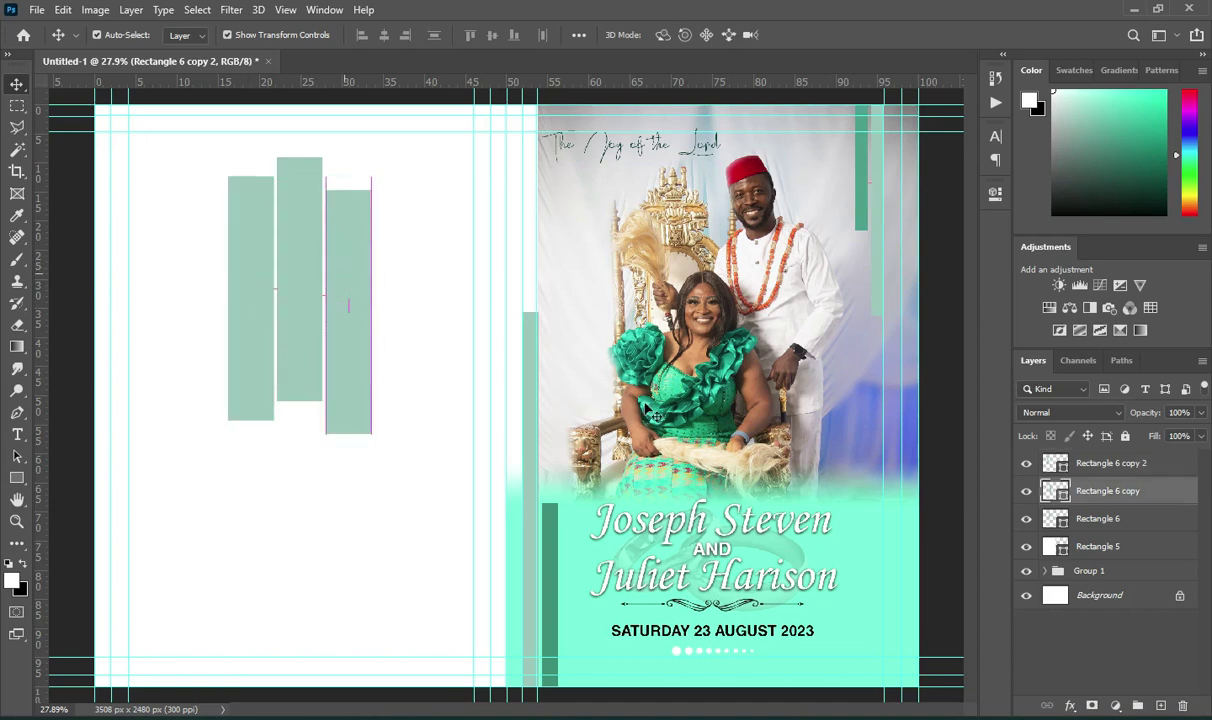
Duplicate the leftmost strip, place the copy beside it as a fourth strip, and nudge it up above the others.
click(253, 326)
key(ctrl+j)
drag(250, 291, 195, 261)
key(Left)
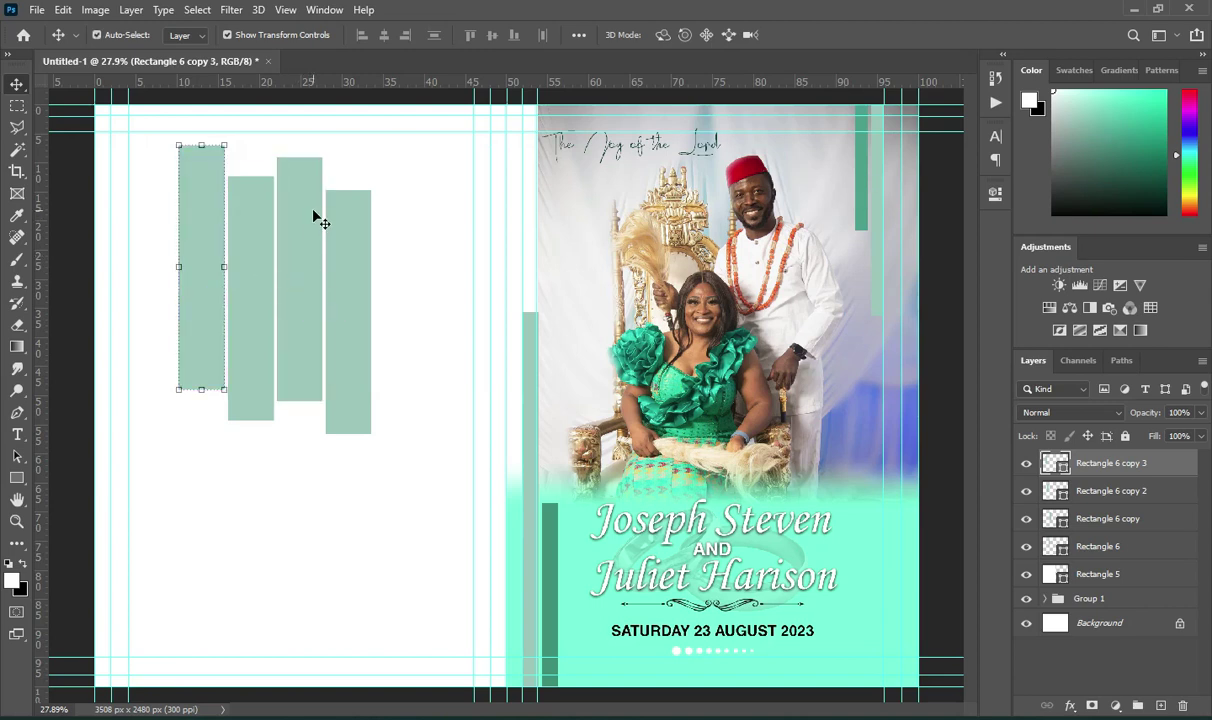
key(Up)
key(Up)
key(Up)
key(Up)
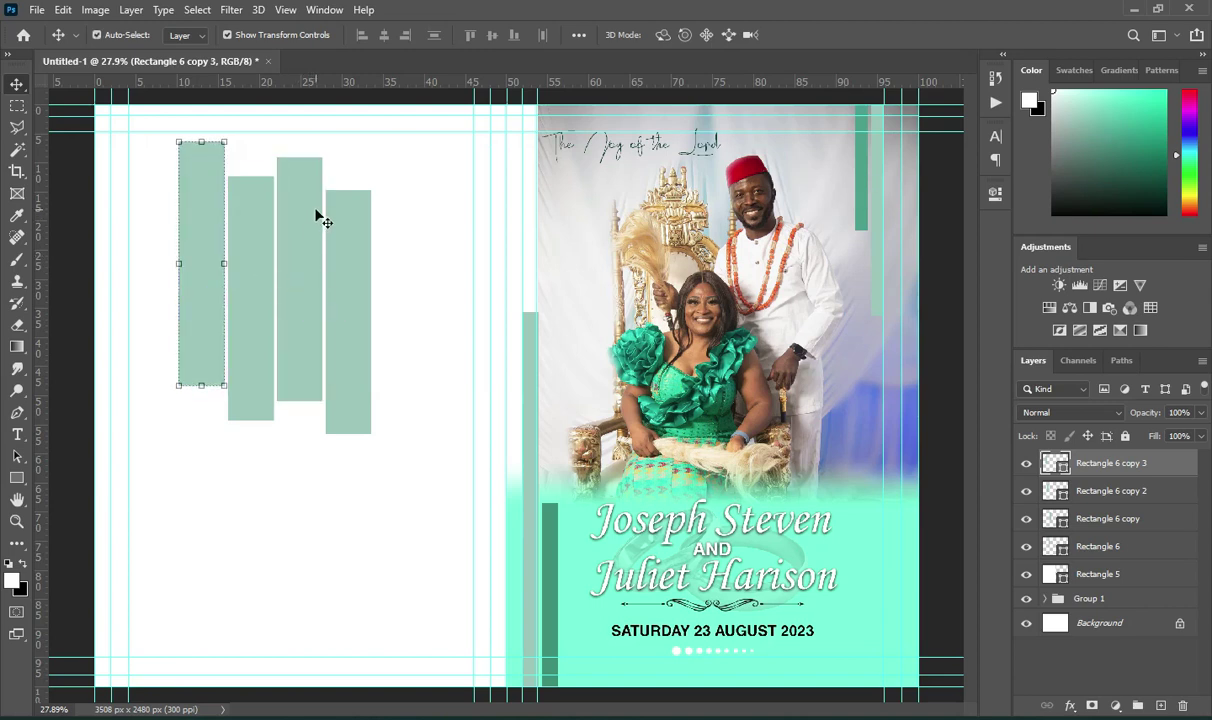
Move all four strips together slightly right and down on the back cover and apply the transform.
scroll(405, 222, down, 1)
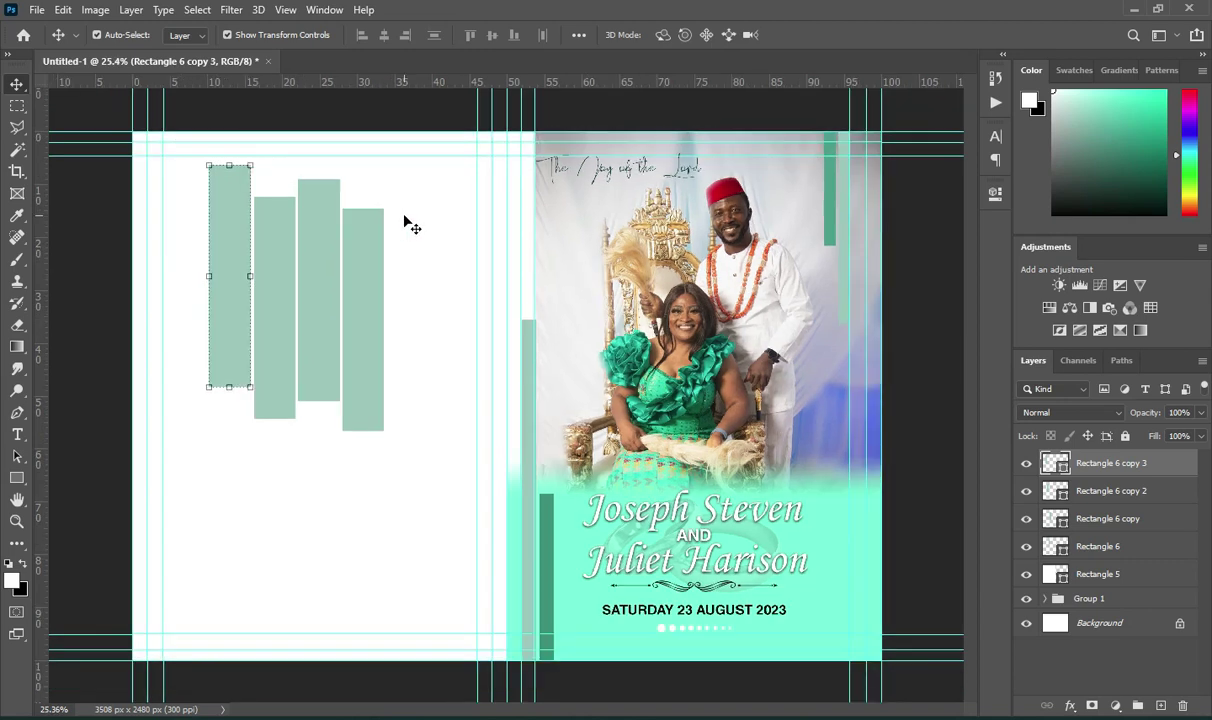
shift+click(1093, 548)
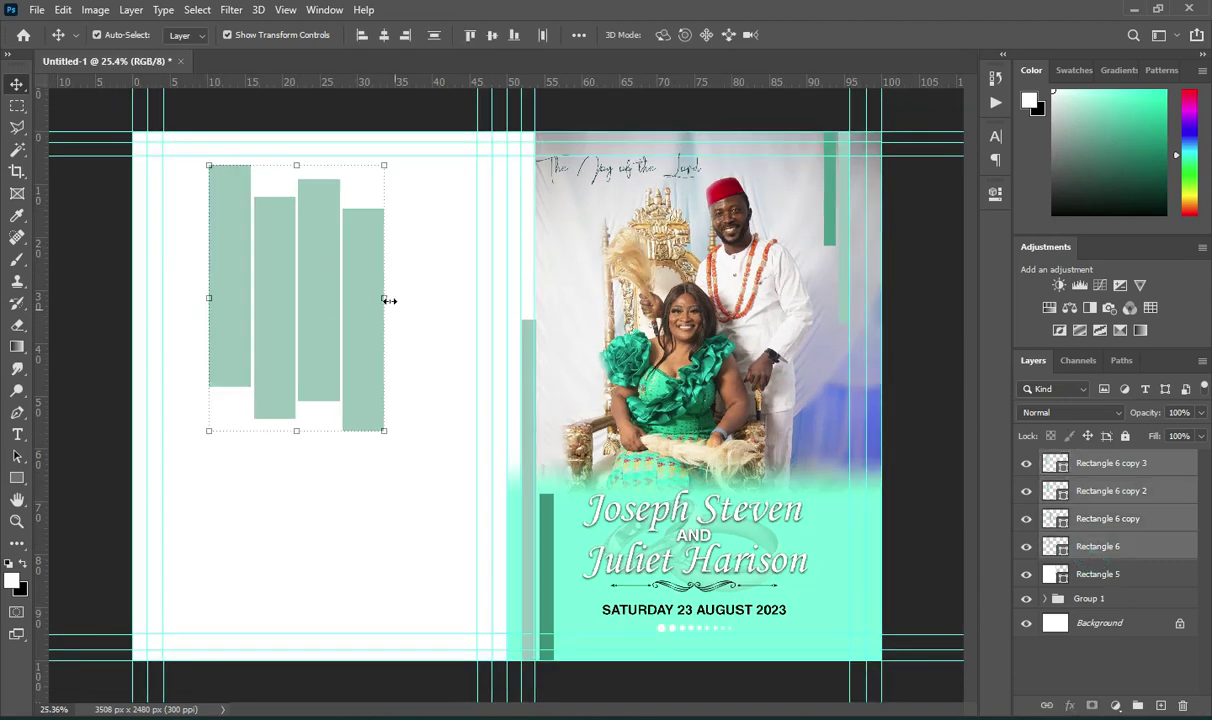
key(ctrl+t)
drag(329, 296, 356, 309)
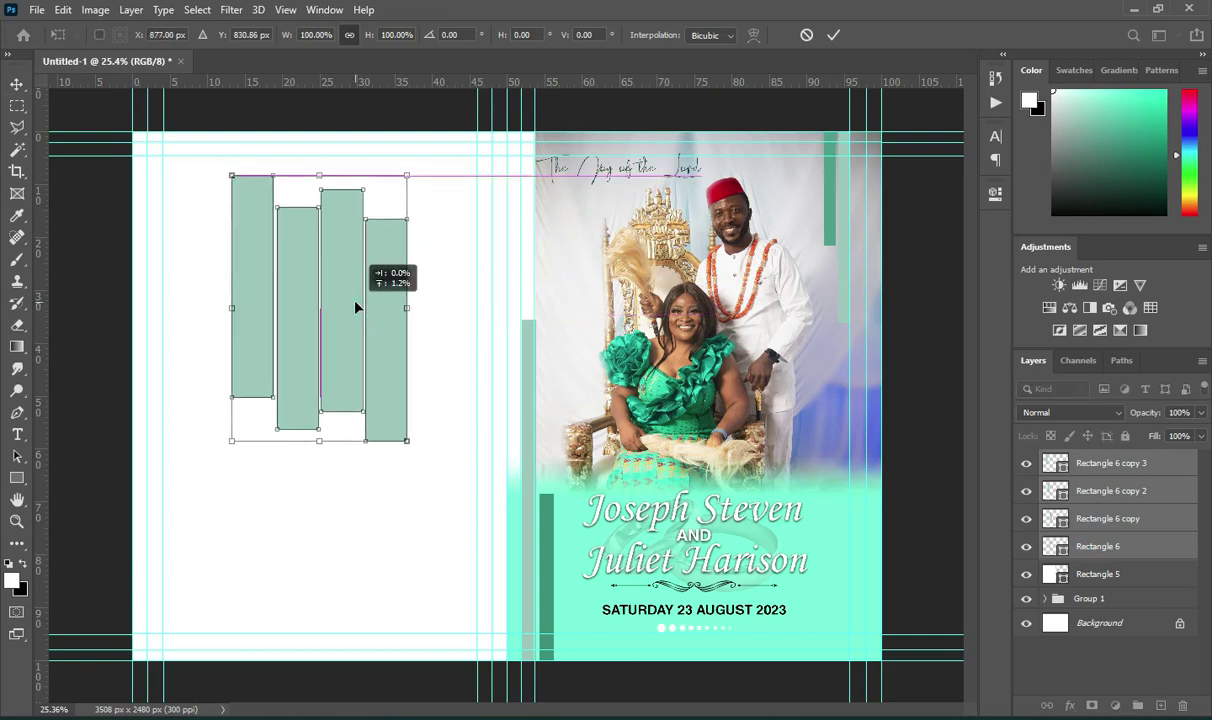
drag(355, 302, 355, 302)
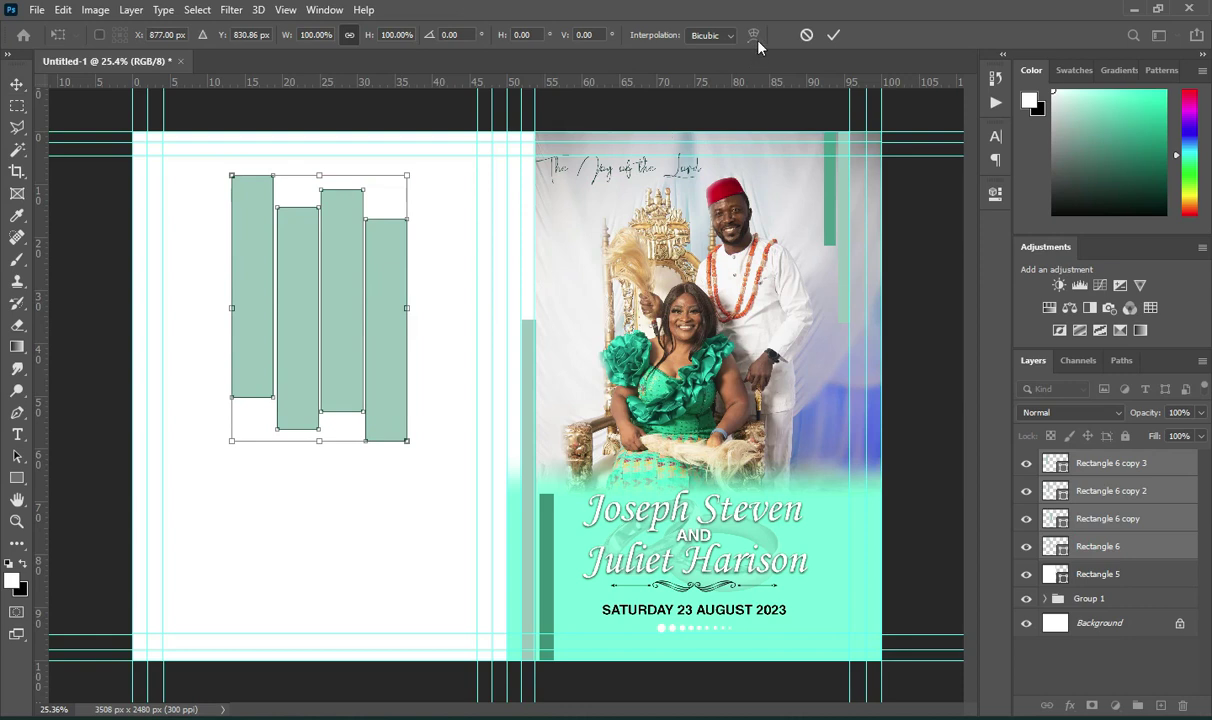
click(833, 36)
click(915, 250)
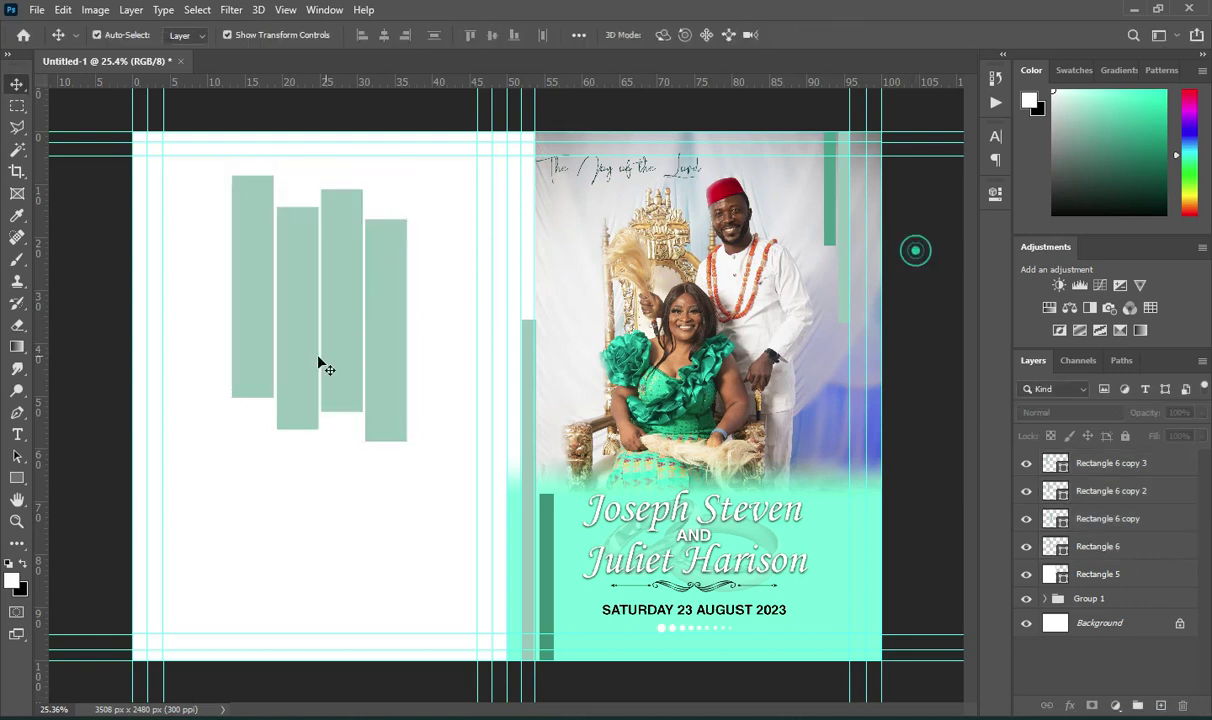
Stretch the third strip from the left downward so it extends below its neighbours, and apply the transform.
click(346, 400)
key(ctrl+t)
drag(343, 411, 352, 460)
click(833, 35)
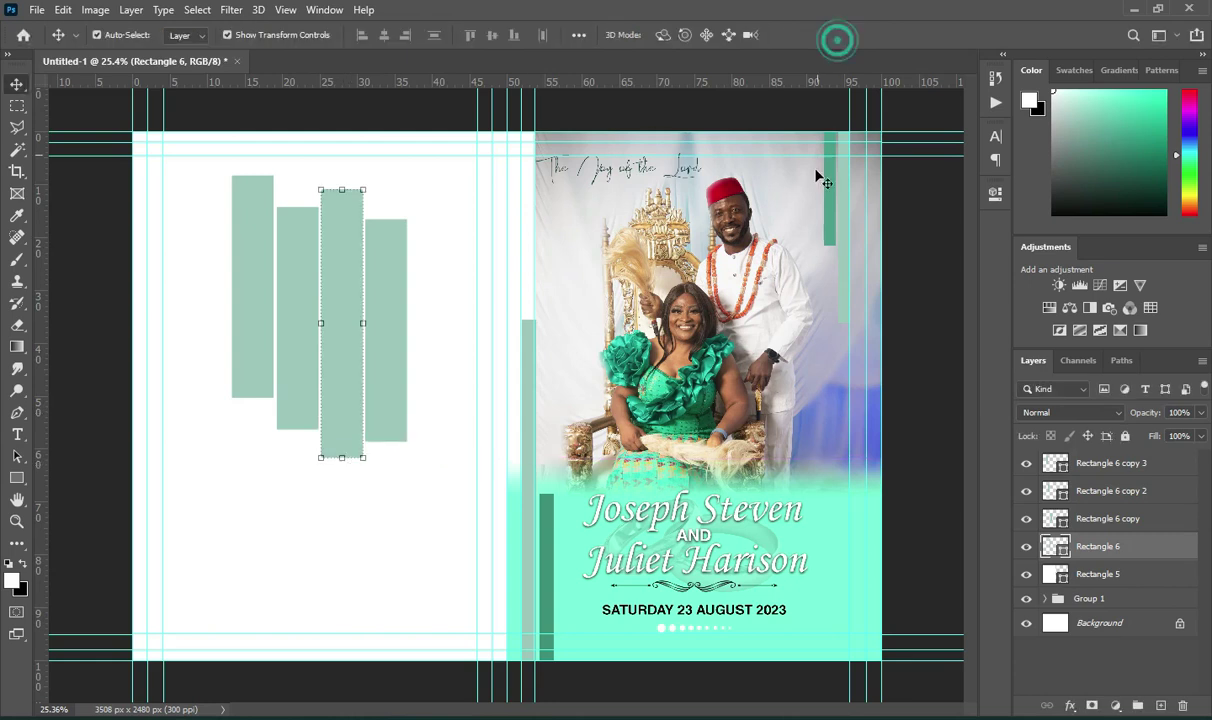
click(904, 260)
Nudge the rightmost strip slightly down and deselect it.
click(392, 267)
key(Down)
key(Down)
key(Down)
key(Down)
key(Down)
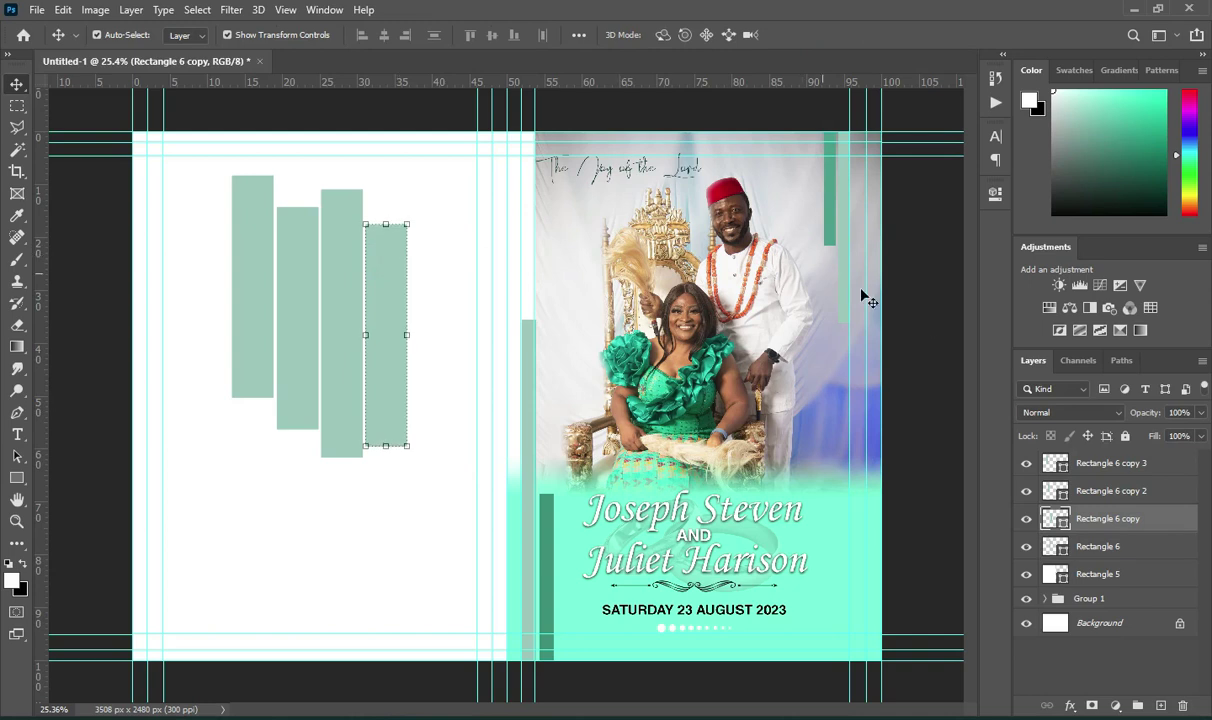
click(918, 311)
Convert the four strips into one smart object and add a Multiply drop shadow: 100% opacity, 4 px distance, 2% spread, 10 px size.
scroll(918, 311, down, 1)
click(1098, 469)
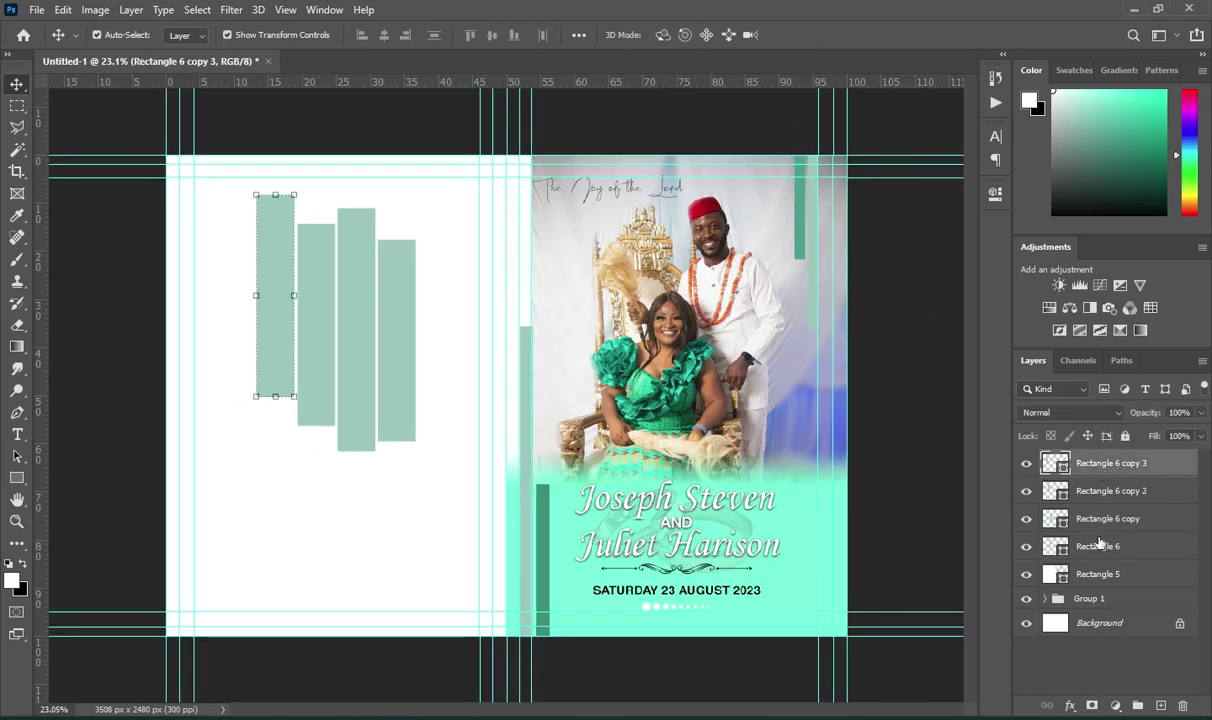
shift+click(1098, 548)
right_click(1042, 516)
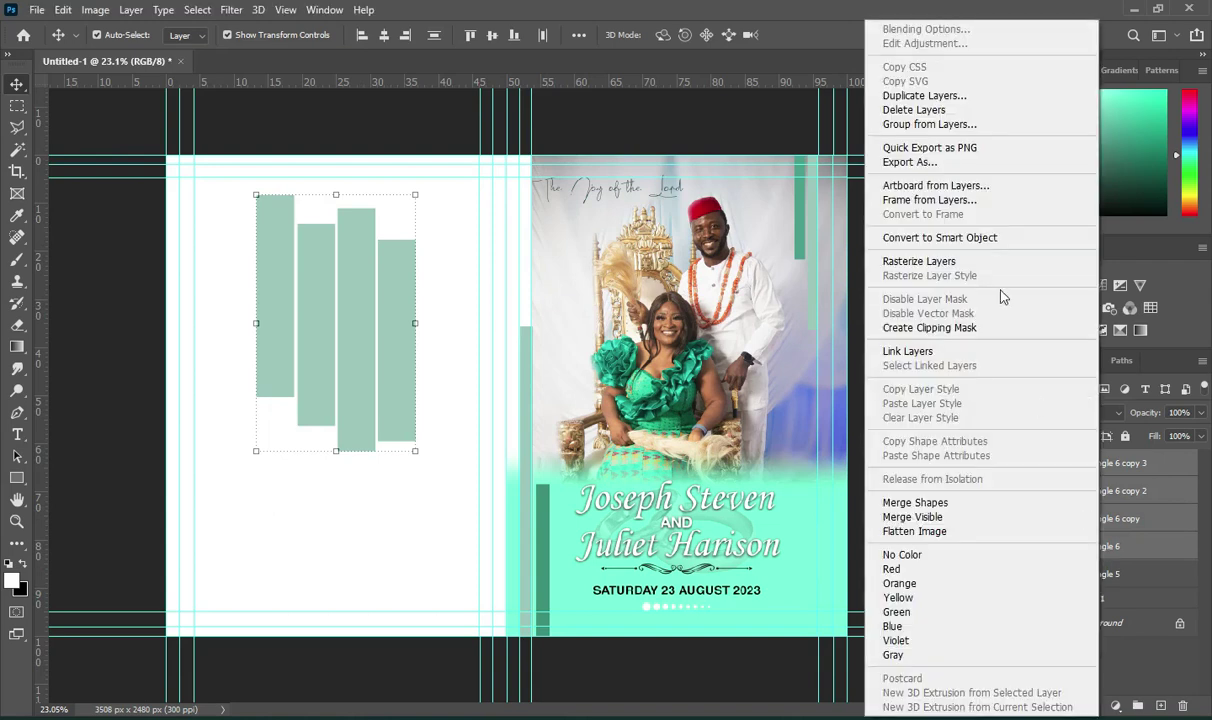
click(940, 237)
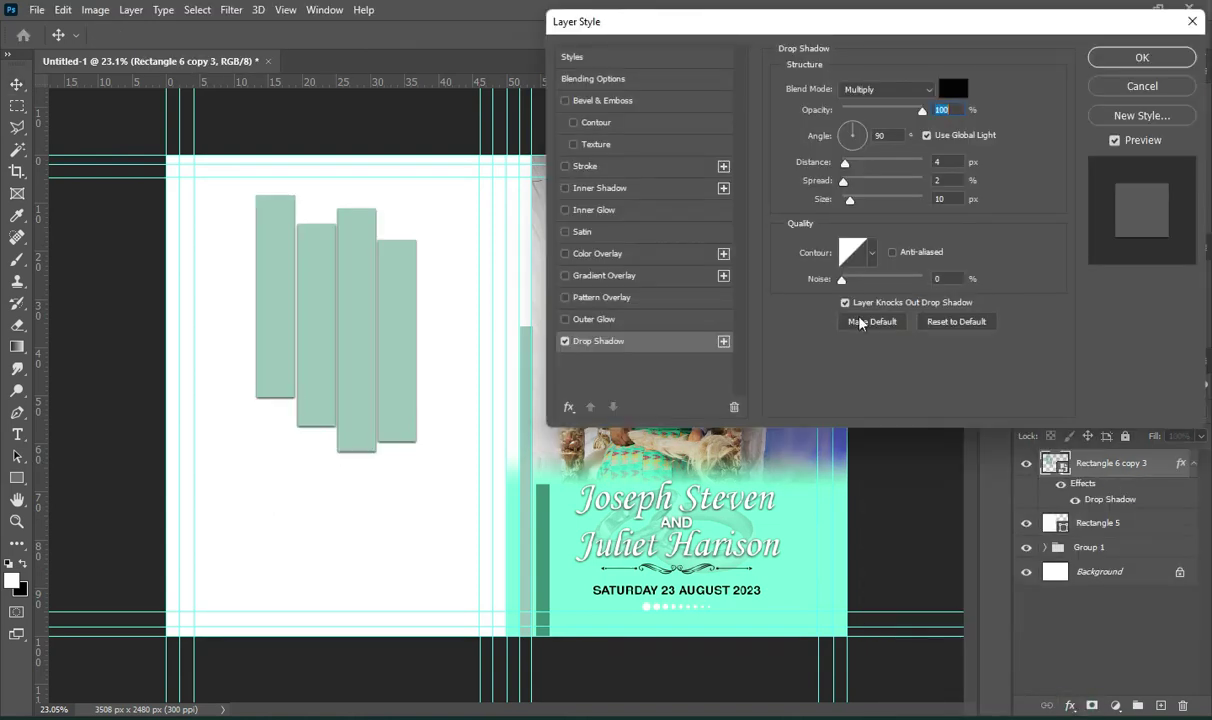
click(1143, 58)
Place the photo _MGL7389 from the Wedding jotter cover folder over the strips on the back cover.
scroll(339, 321, up, 2)
key(alt+Tab)
click(582, 468)
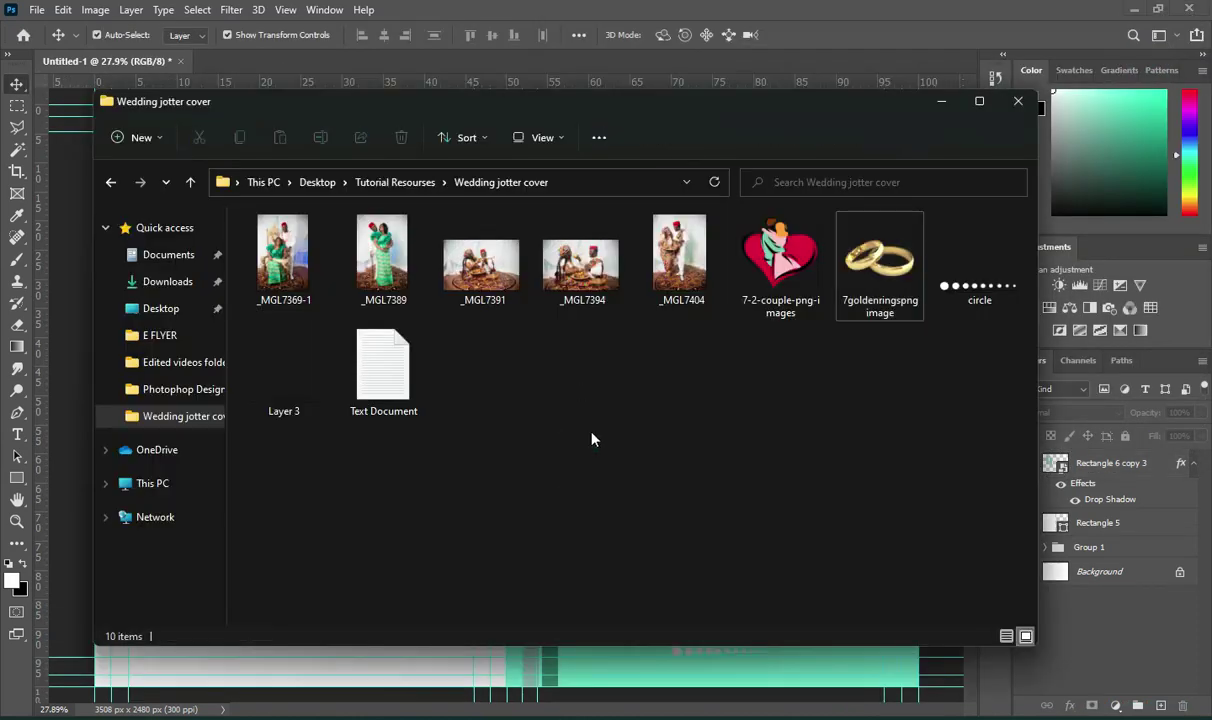
click(383, 257)
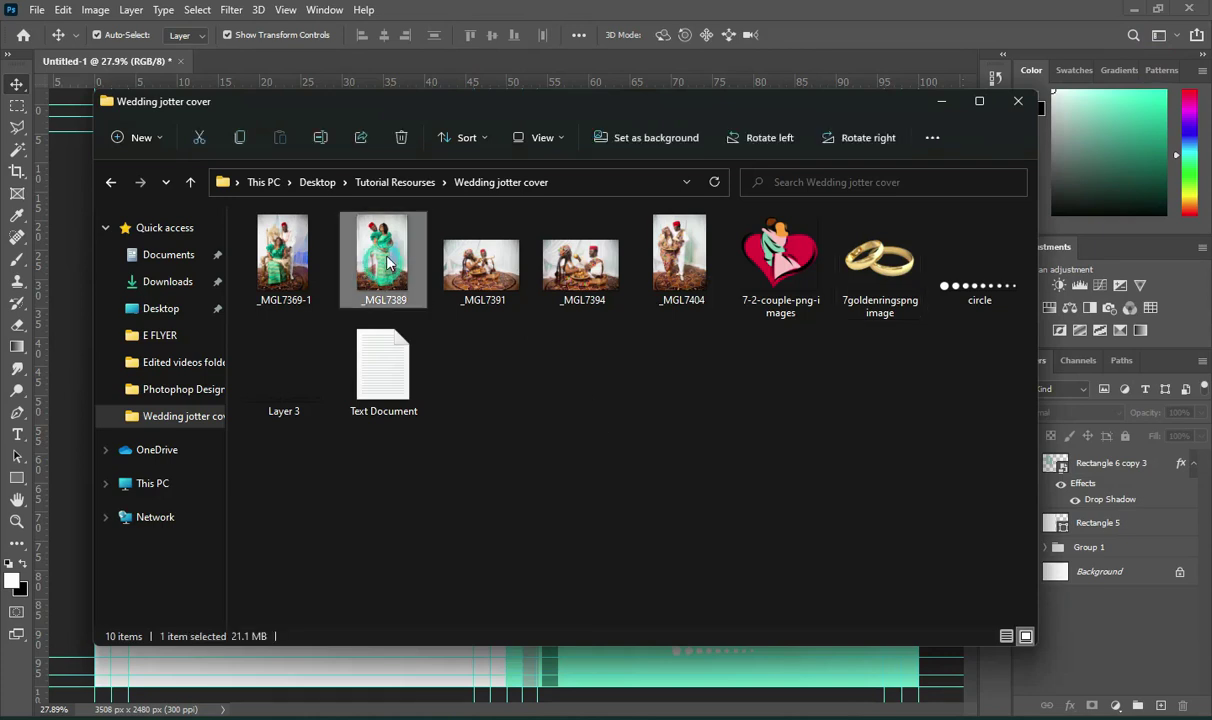
drag(79, 367, 79, 367)
drag(427, 238, 257, 258)
click(805, 35)
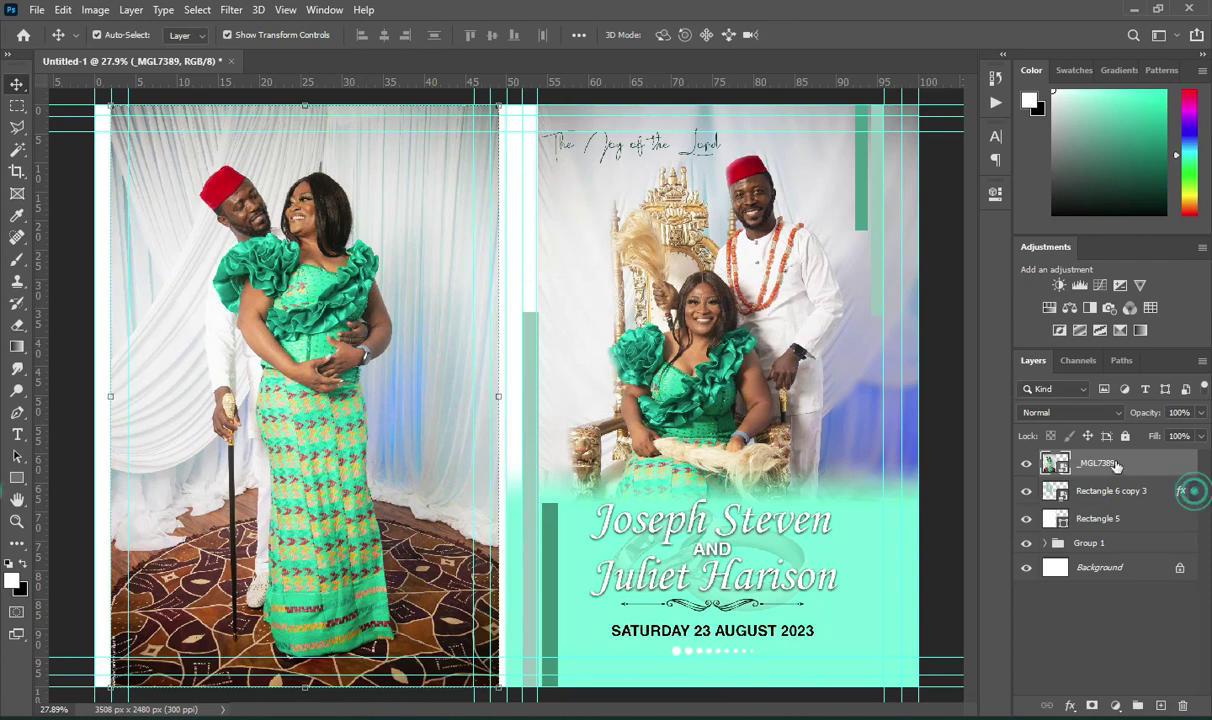
Clip the _MGL7389 photo to the strips and shift it slightly down inside them.
right_click(1062, 462)
click(944, 368)
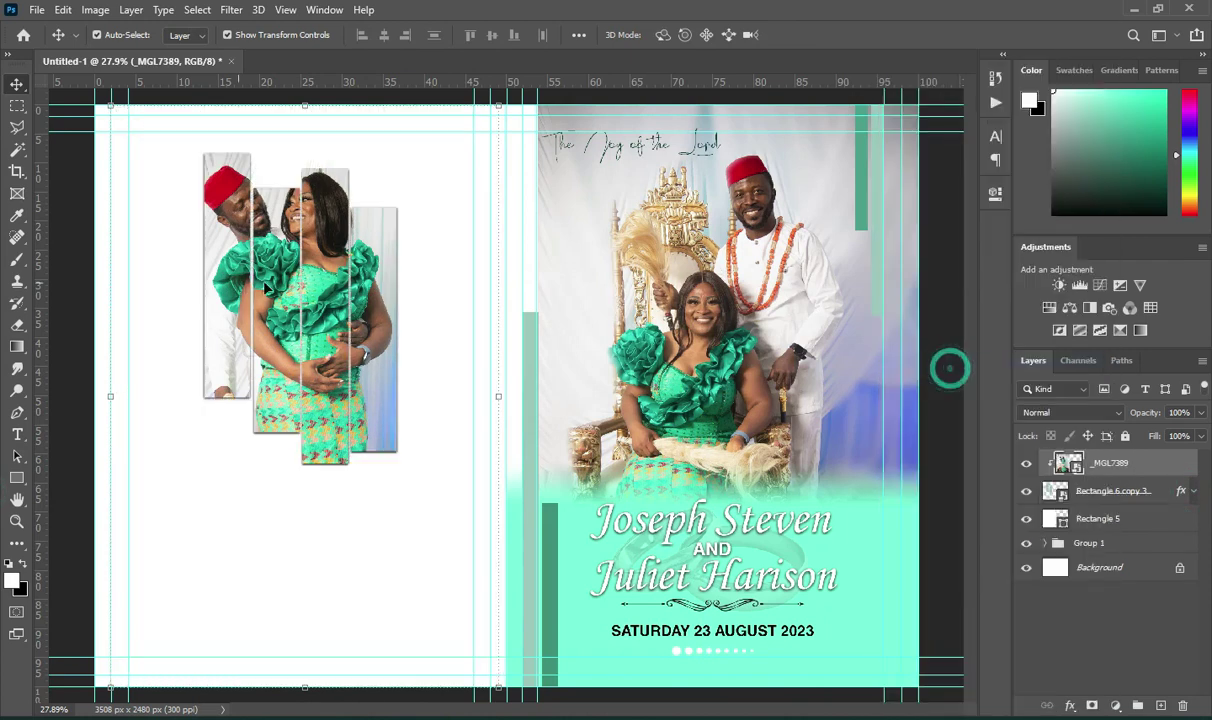
drag(277, 288, 277, 299)
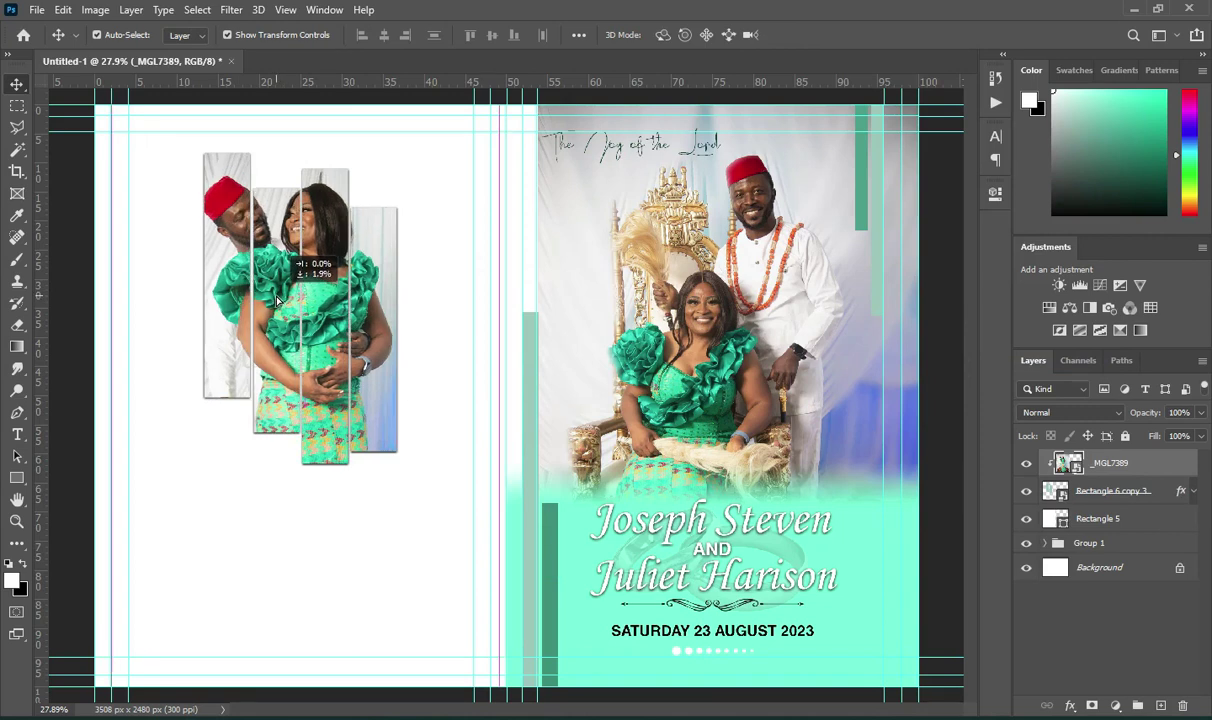
drag(277, 299, 277, 299)
Enlarge the clipped photo slightly, reposition the couple within the strips with a few nudges left, and apply the transform.
key(ctrl+t)
drag(502, 407, 521, 427)
mouse_move(316, 326)
mouse_down()
mouse_move(324, 341)
mouse_move(310, 345)
mouse_up()
key(Left)
key(Left)
key(Left)
key(Left)
key(Left)
key(Left)
key(Left)
key(Left)
key(Return)
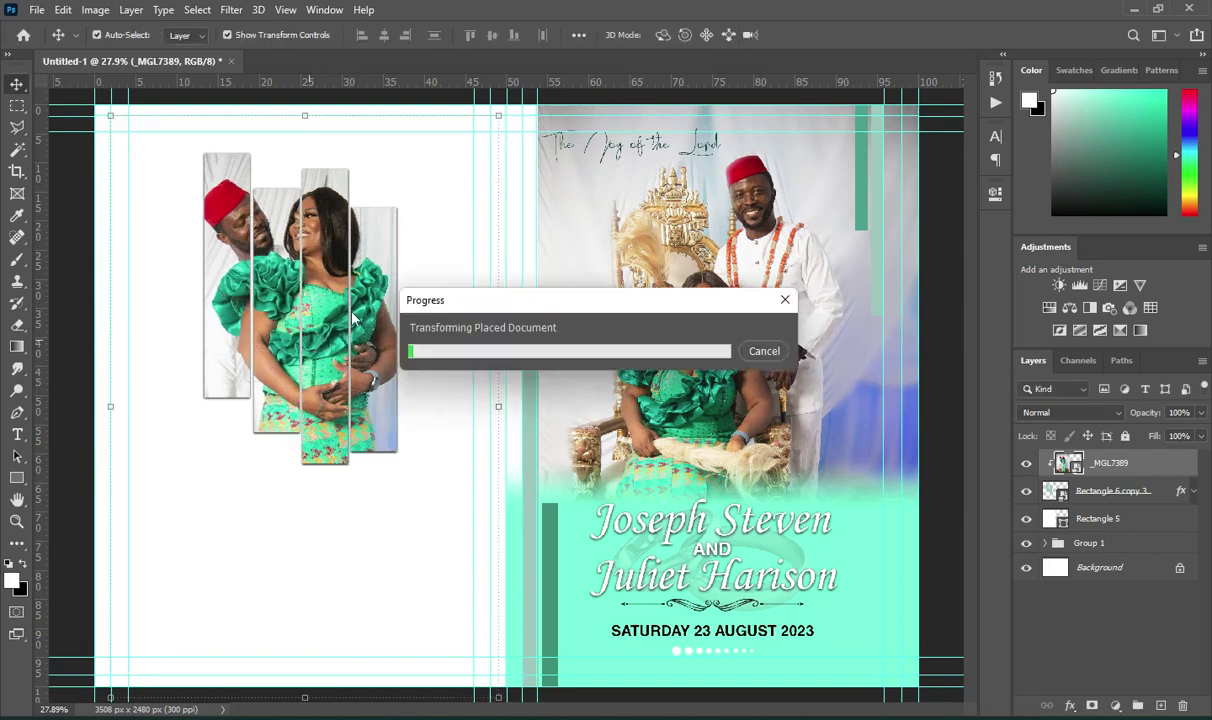
Draw a white circle about 653 px in diameter overlapping the lower right part of the strip photo.
scroll(334, 313, up, 2)
scroll(334, 313, down, 1)
click(16, 482)
right_click(17, 483)
click(82, 508)
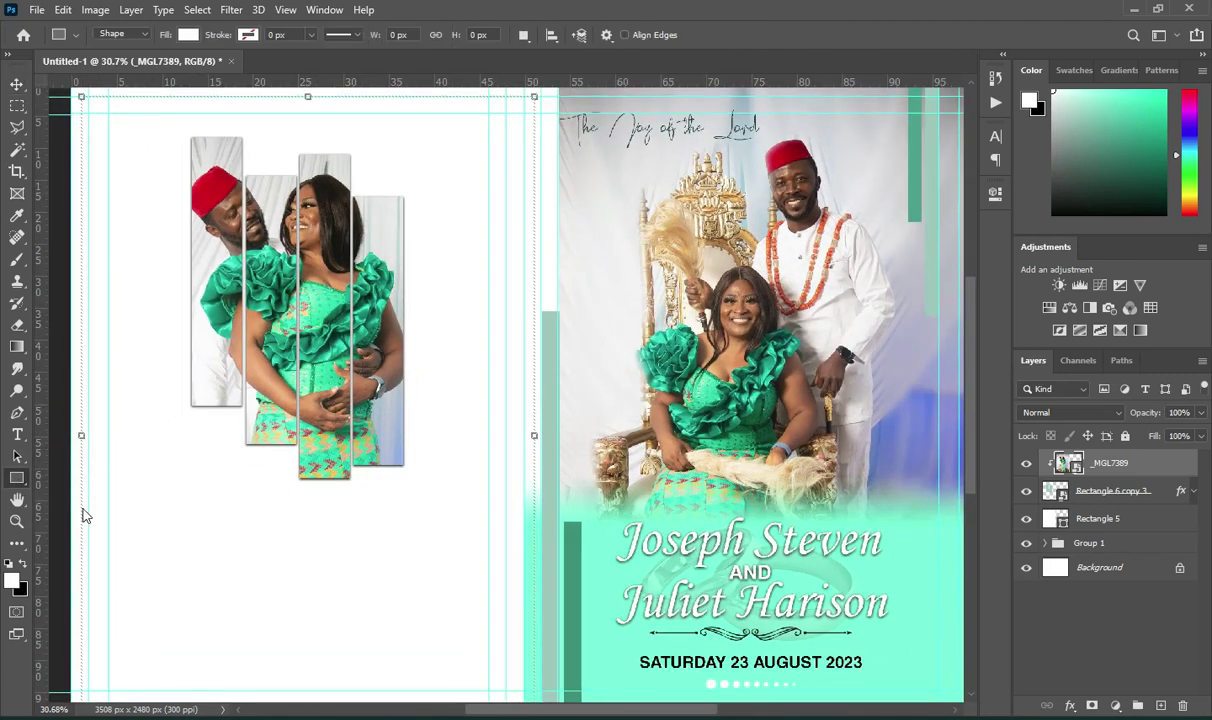
drag(303, 345, 463, 572)
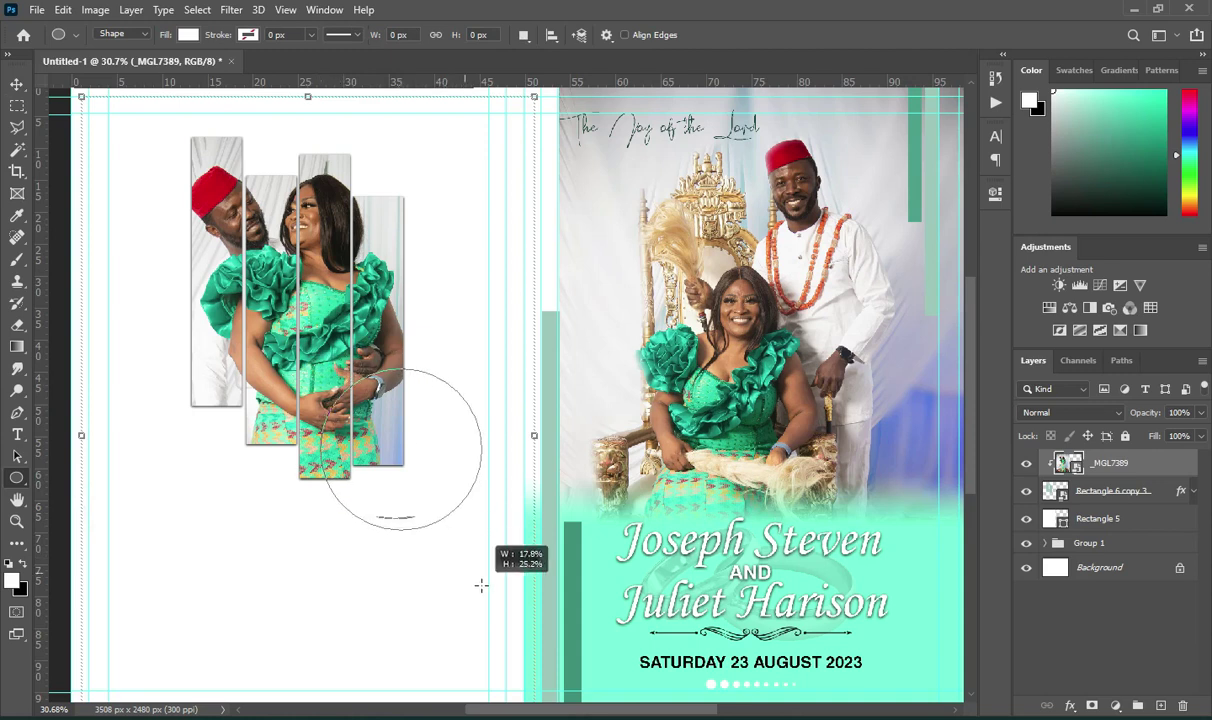
drag(481, 585, 488, 590)
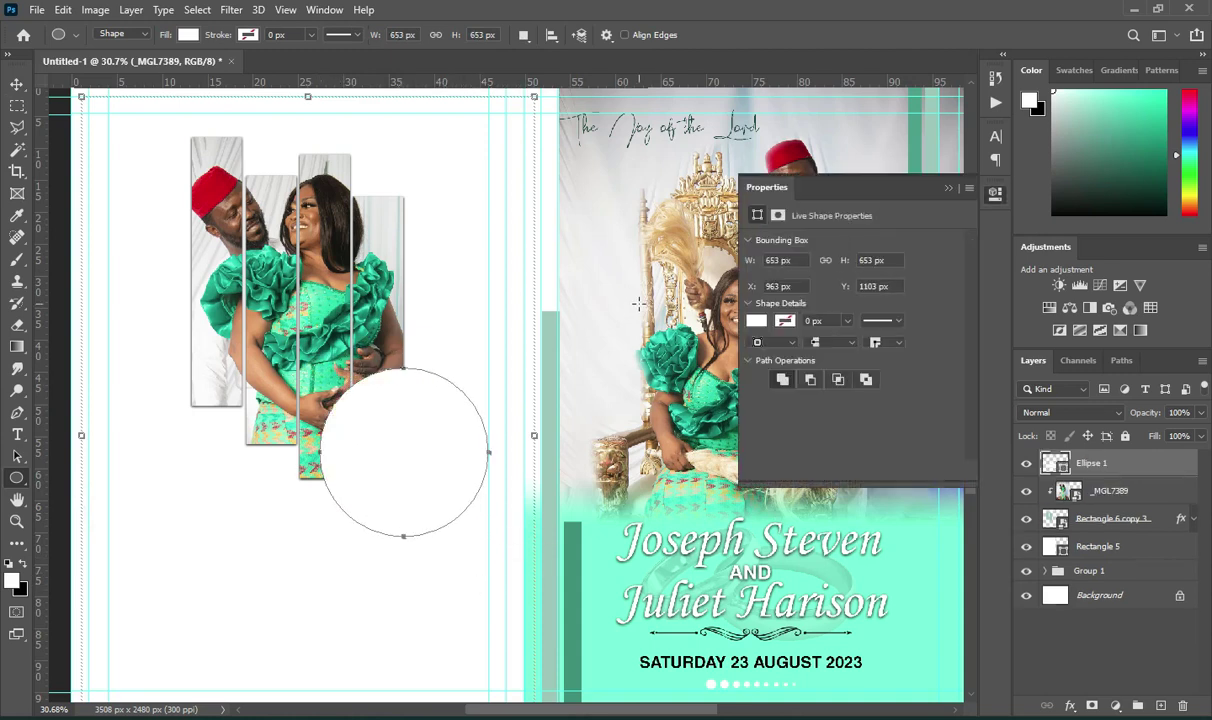
click(948, 188)
click(17, 84)
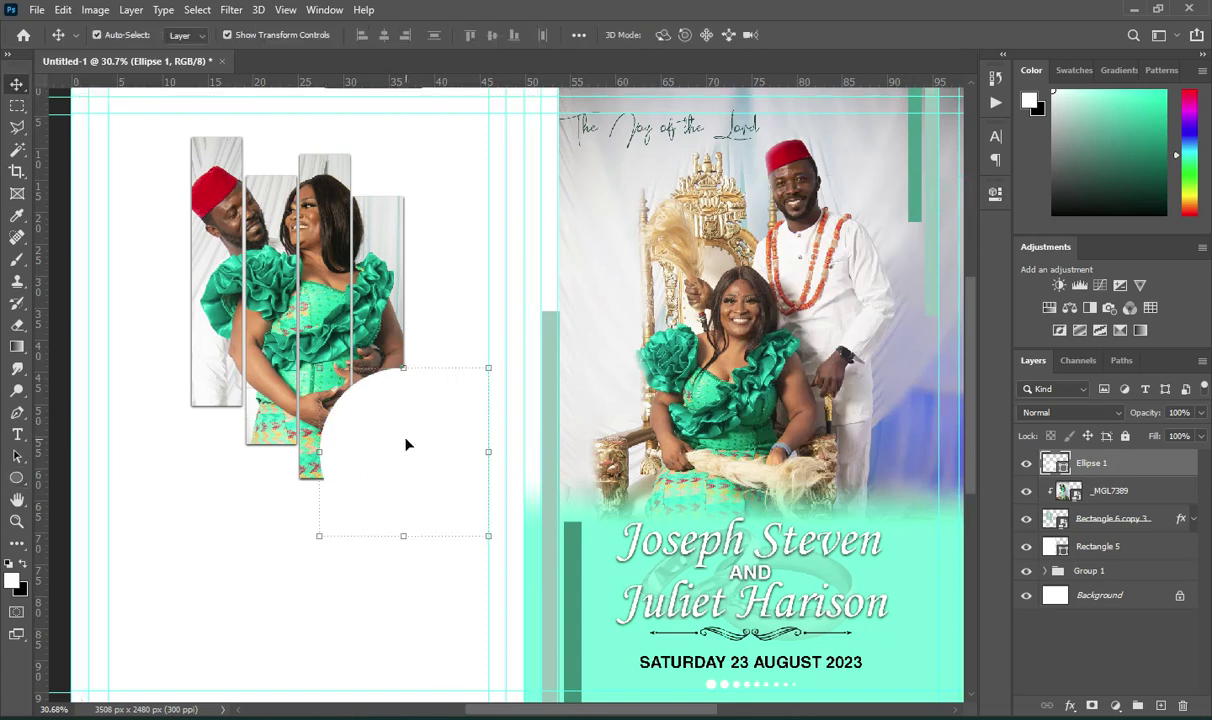
Shift the white circle slightly right and down, and fill it with colour 47ffd9 copied from the text document.
drag(407, 441, 418, 447)
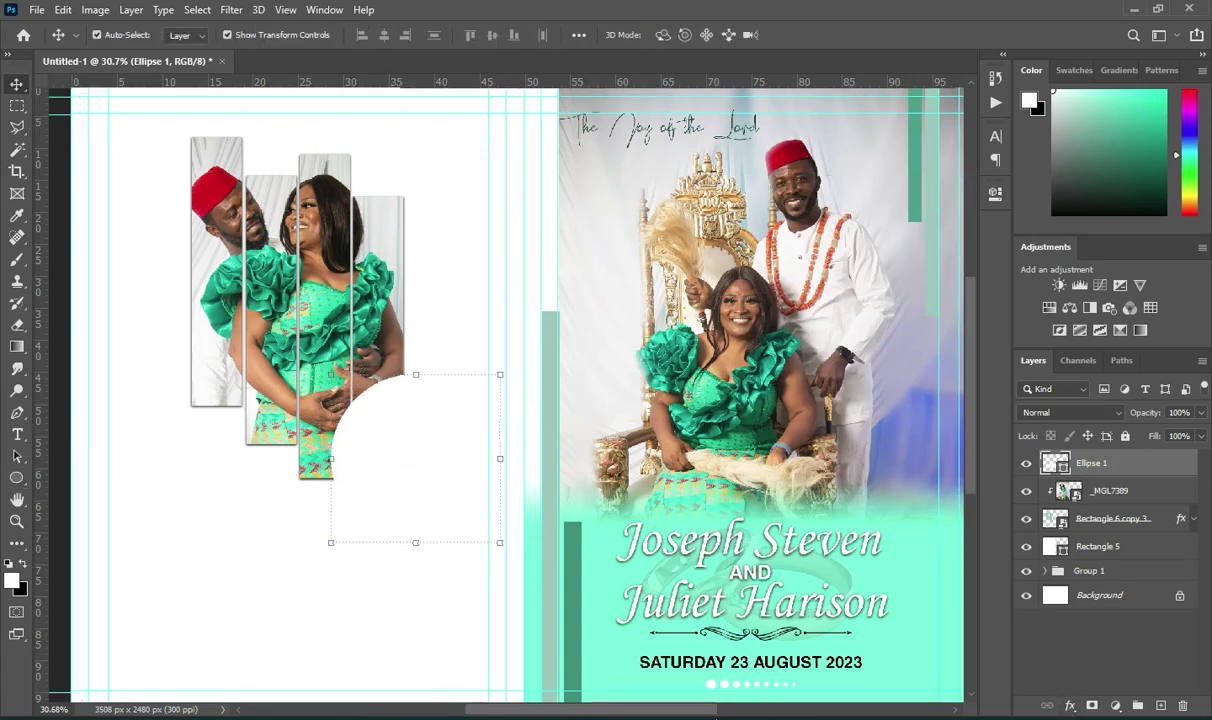
key(alt+Tab)
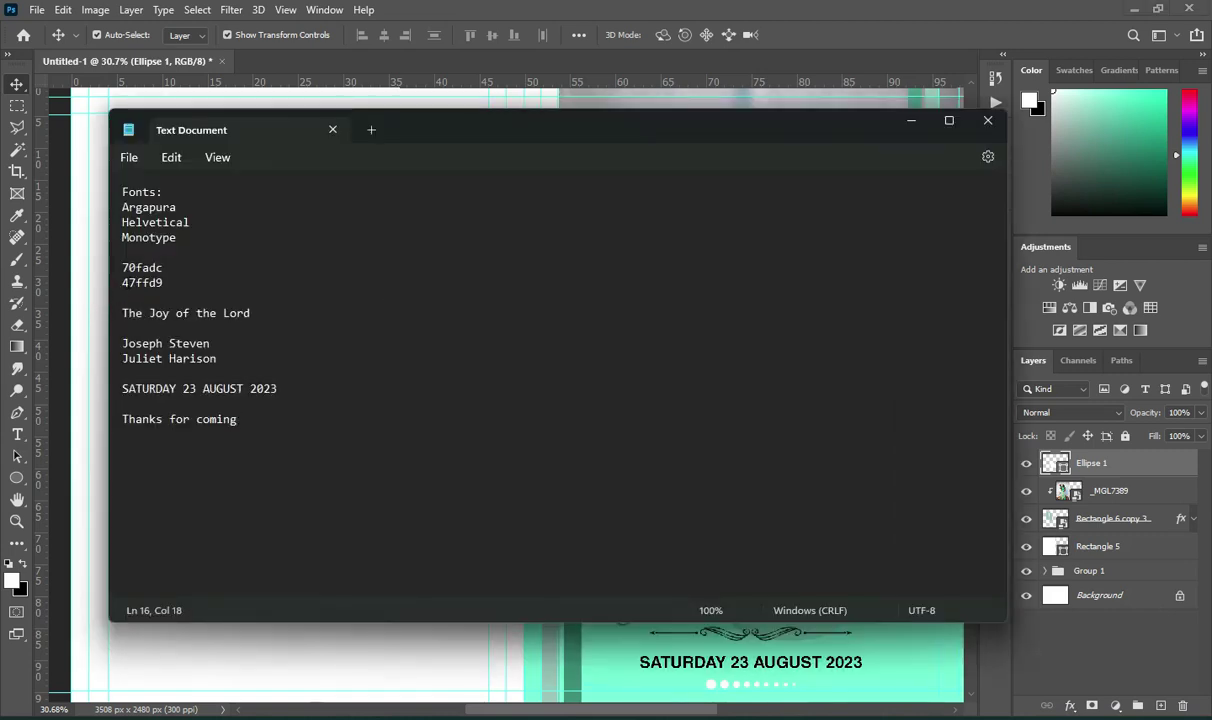
double_click(140, 283)
key(ctrl+c)
click(910, 124)
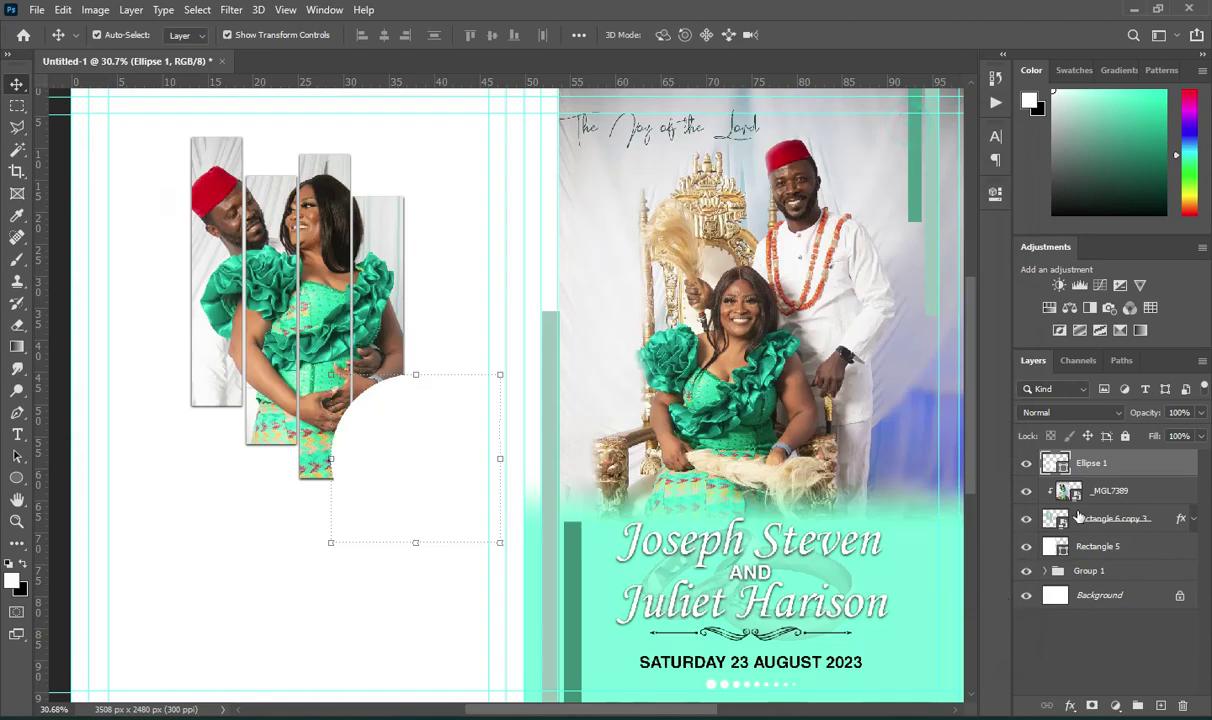
double_click(1064, 466)
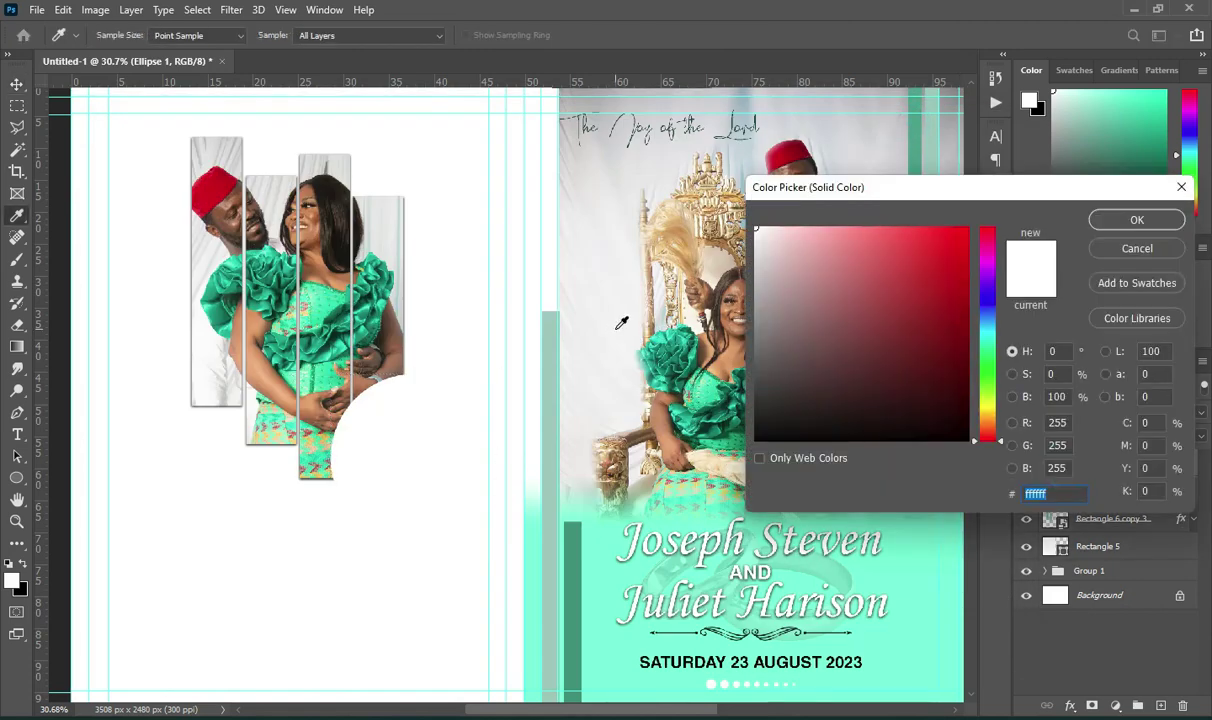
key(ctrl+v)
click(1160, 219)
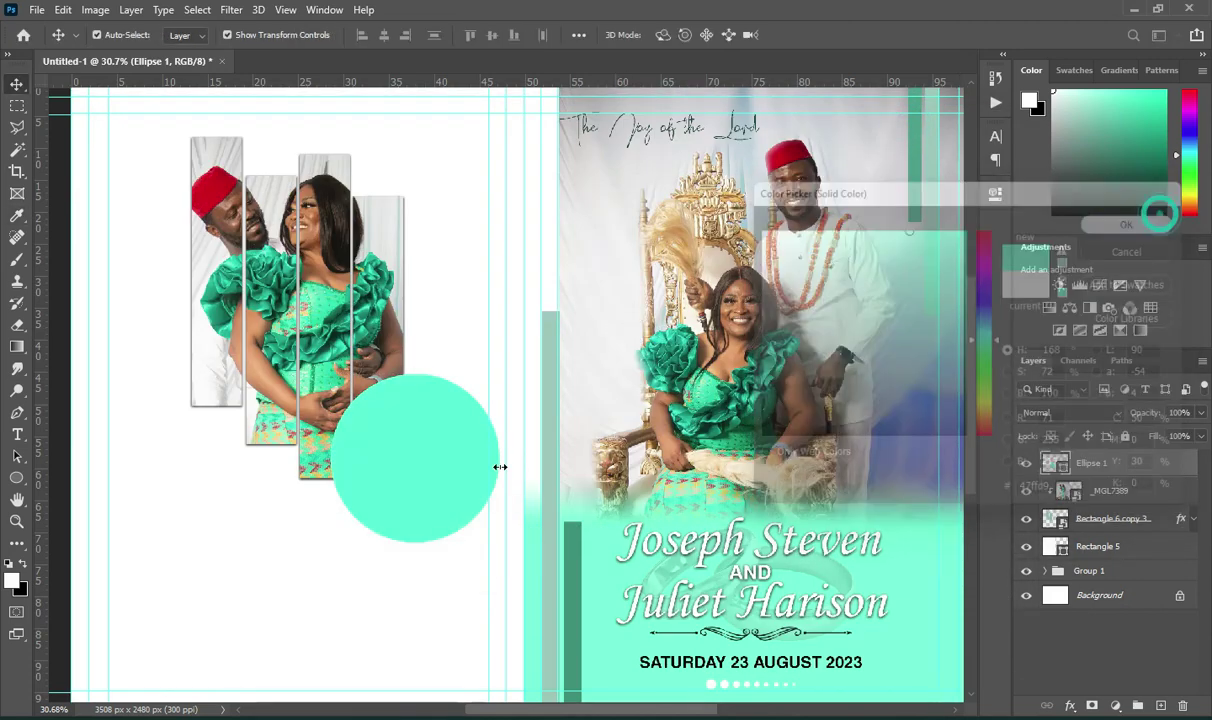
Duplicate the green circle, scale the copy to 93.52%, and fill it with white (ffffff) to form a green ring.
key(ctrl+j)
drag(497, 543, 495, 541)
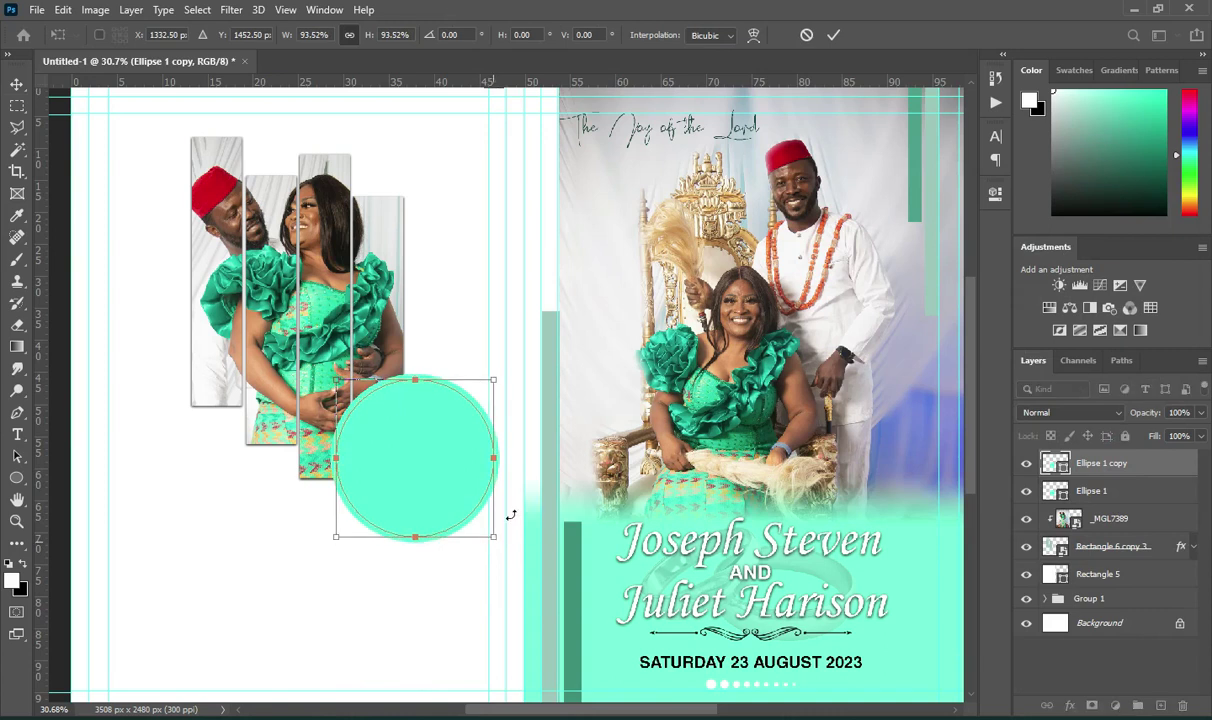
click(835, 34)
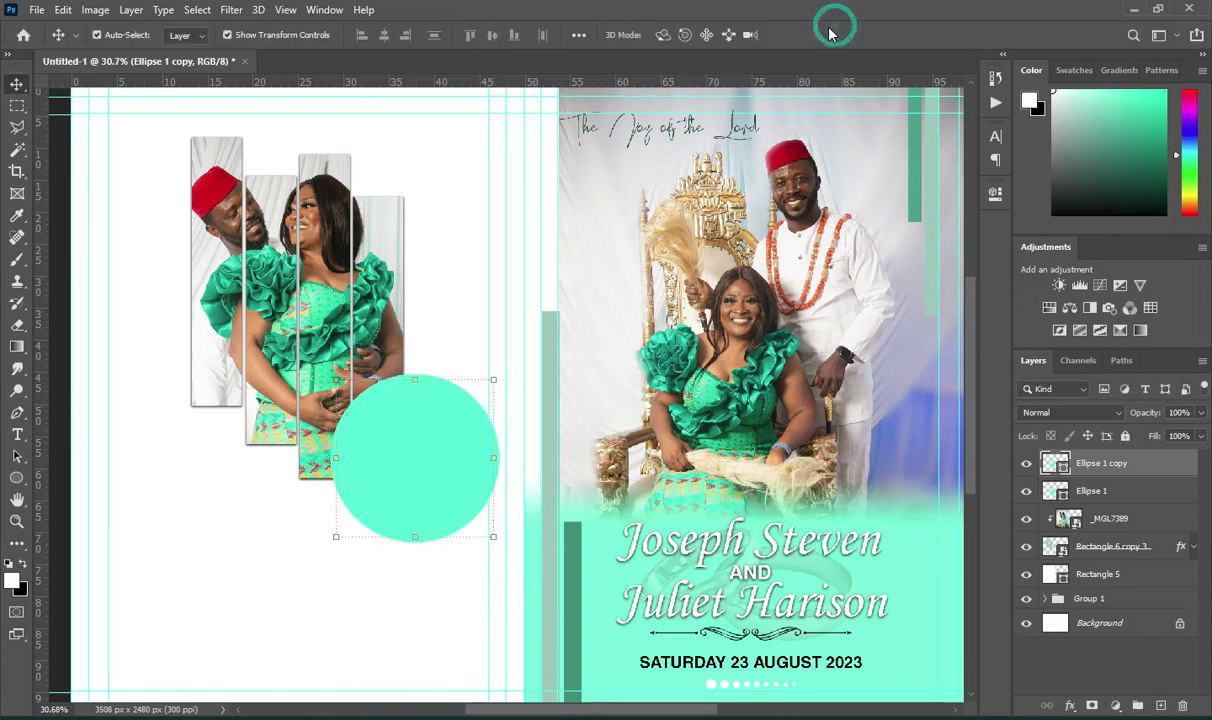
double_click(1057, 465)
click(757, 229)
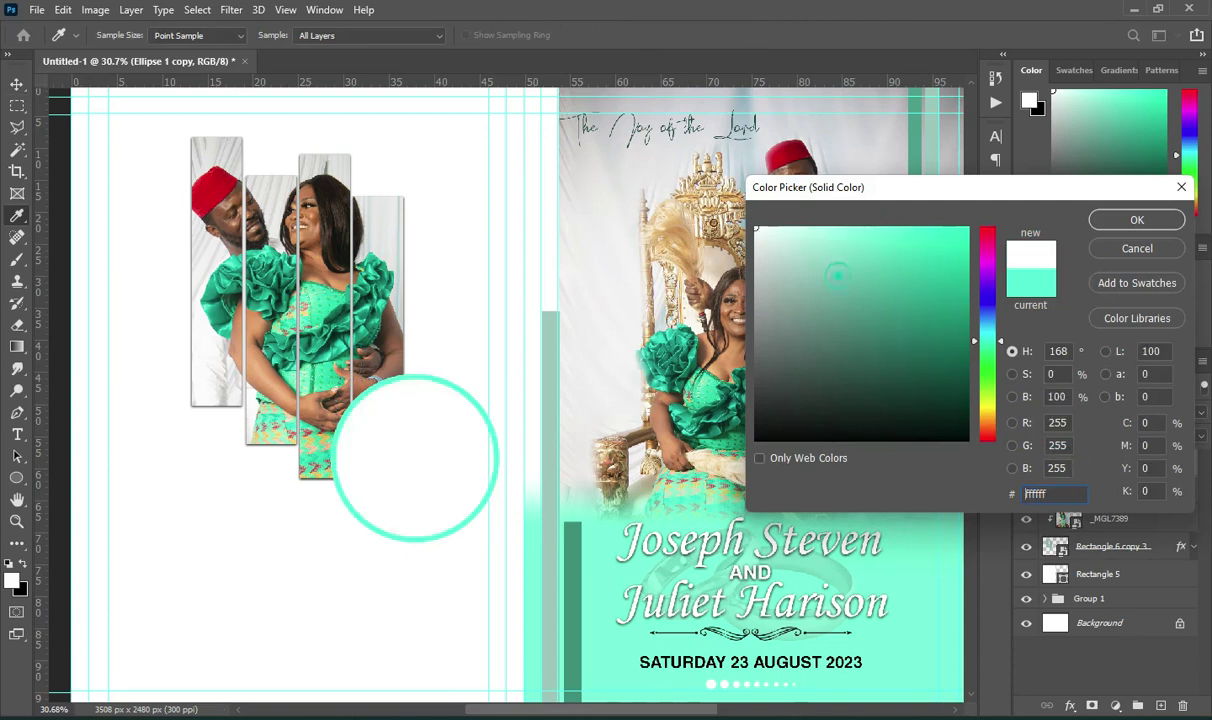
click(1134, 220)
Duplicate both ring circles together, scale the pair down slightly, and place it over the lower left part of the strip photo.
click(1165, 493)
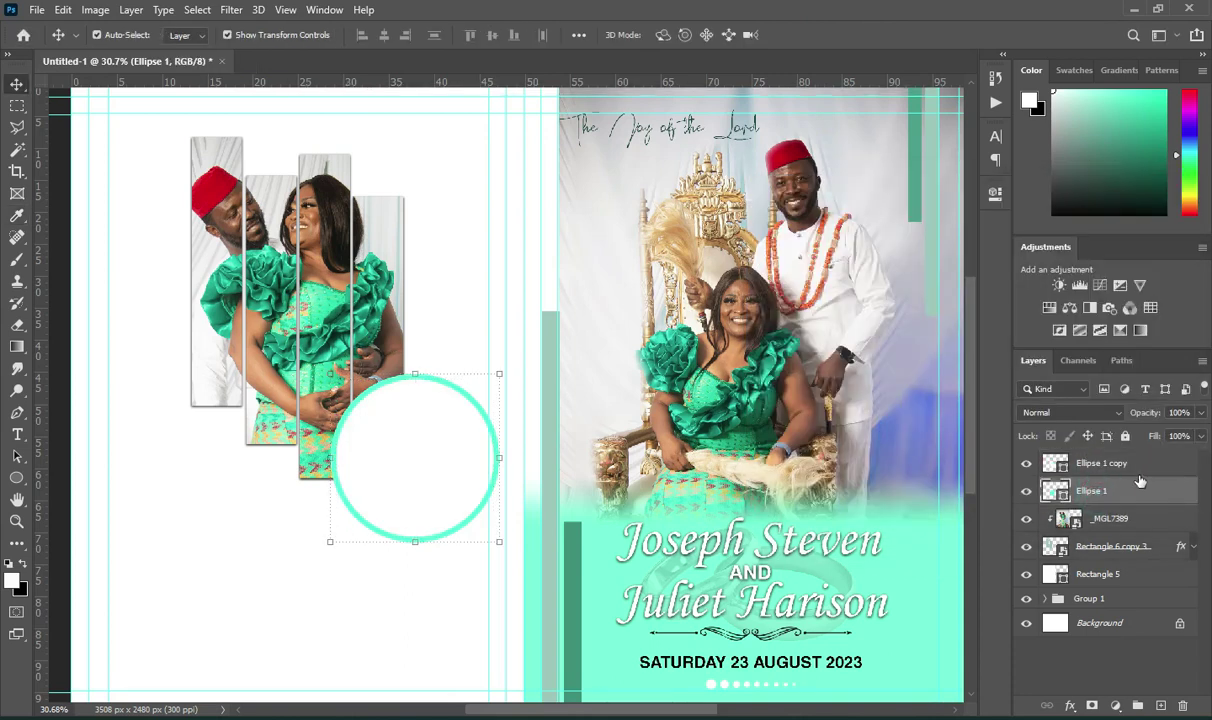
ctrl+click(1113, 465)
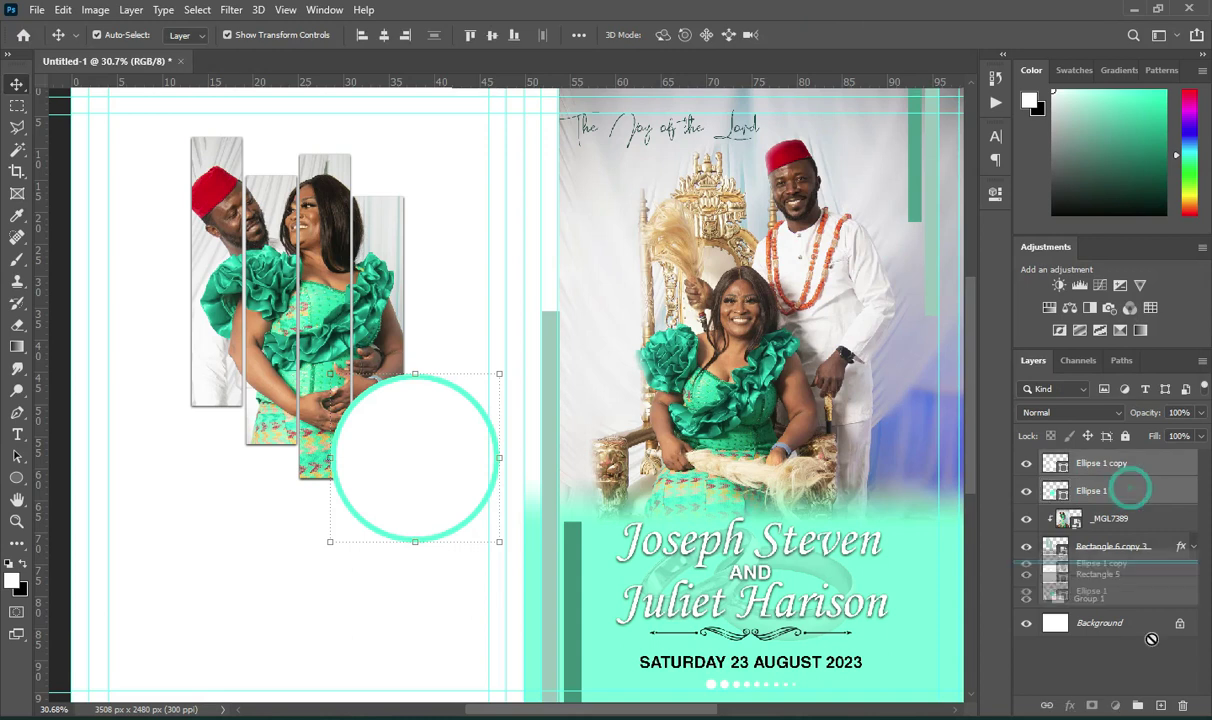
key(ctrl+j)
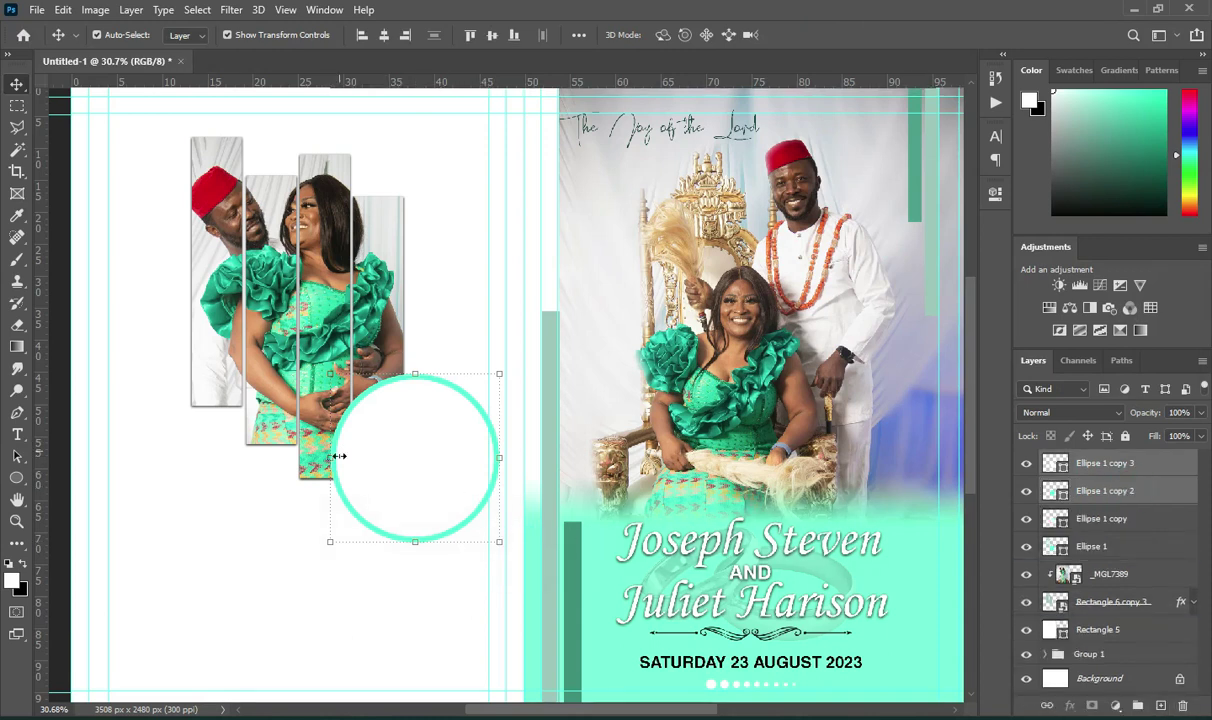
key(ctrl+t)
drag(401, 466, 219, 428)
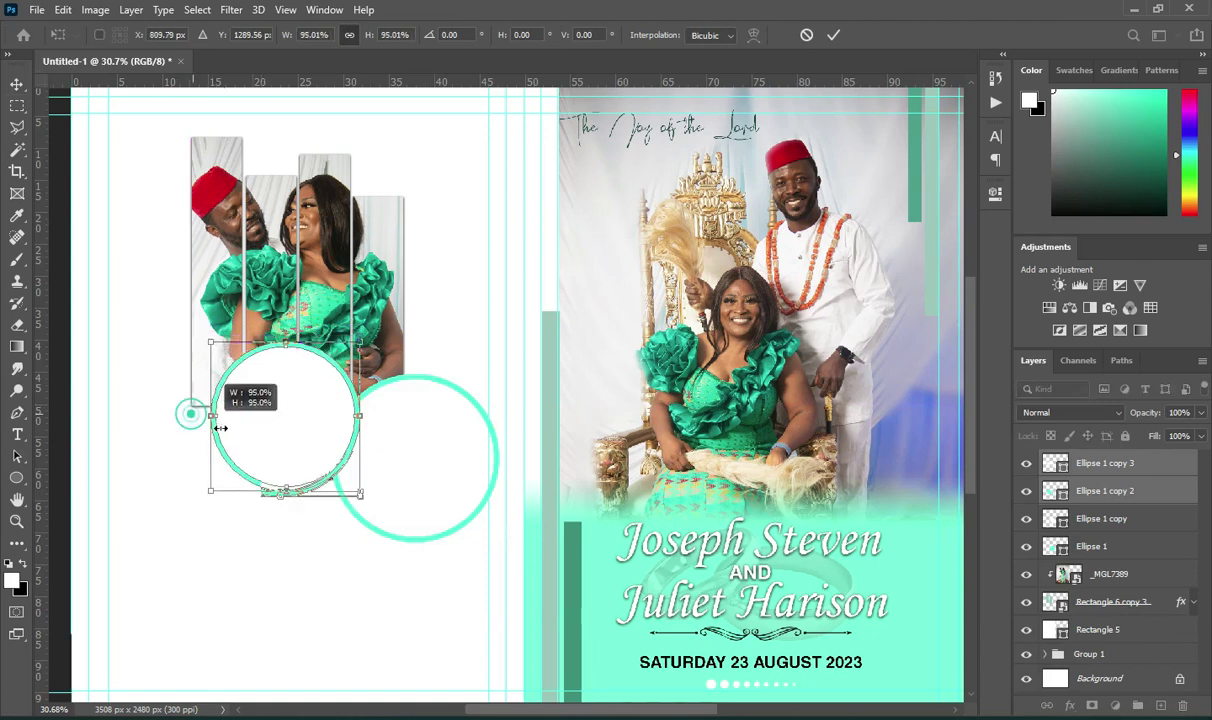
scroll(451, 367, down, 3)
click(833, 34)
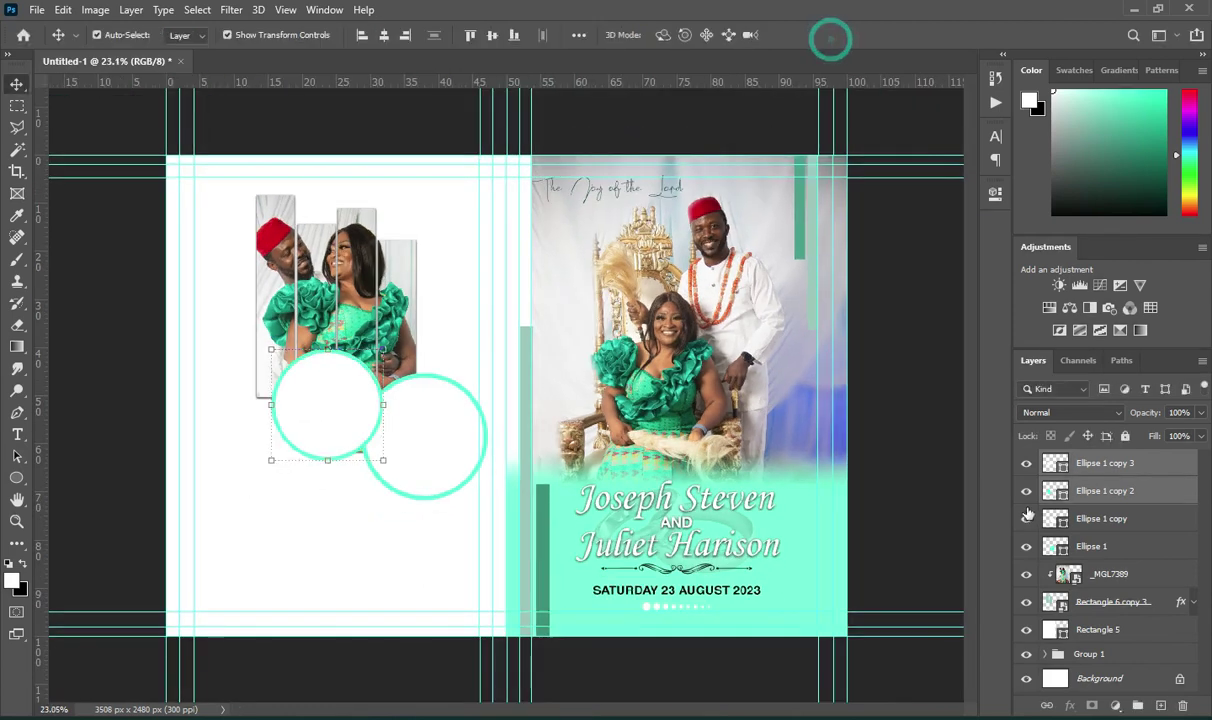
Scale Ellipse 1 copy 2, Ellipse 1 copy and Ellipse 1 together to 92.74% and shift them slightly down.
shift+click(1097, 547)
drag(378, 349, 379, 360)
drag(408, 420, 416, 432)
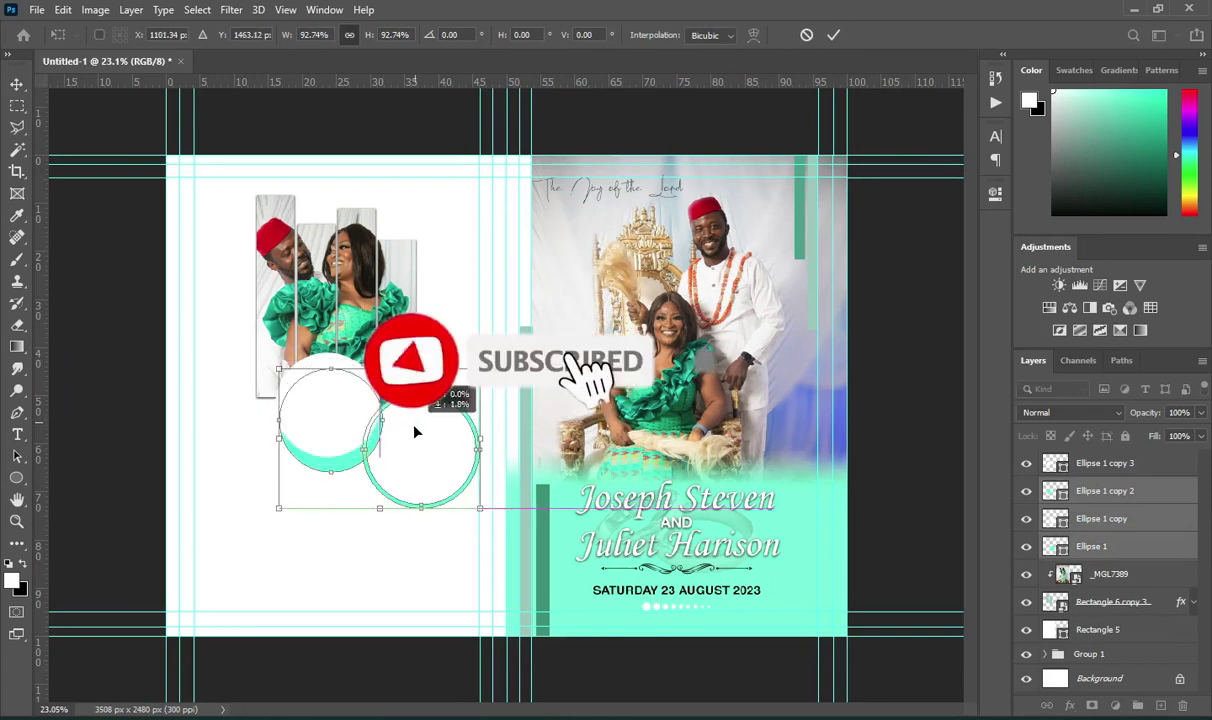
click(833, 34)
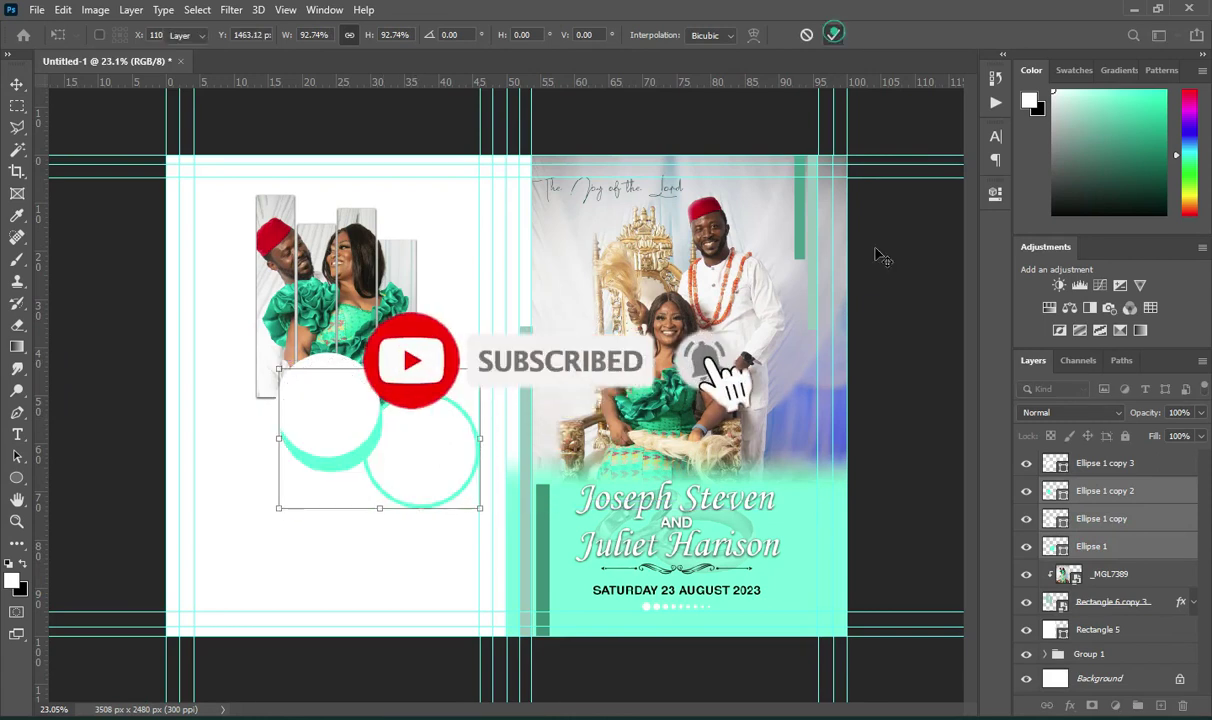
Delete the white circle of the left ring, then slightly enlarge the remaining green circle and move it down.
click(1097, 463)
key(Delete)
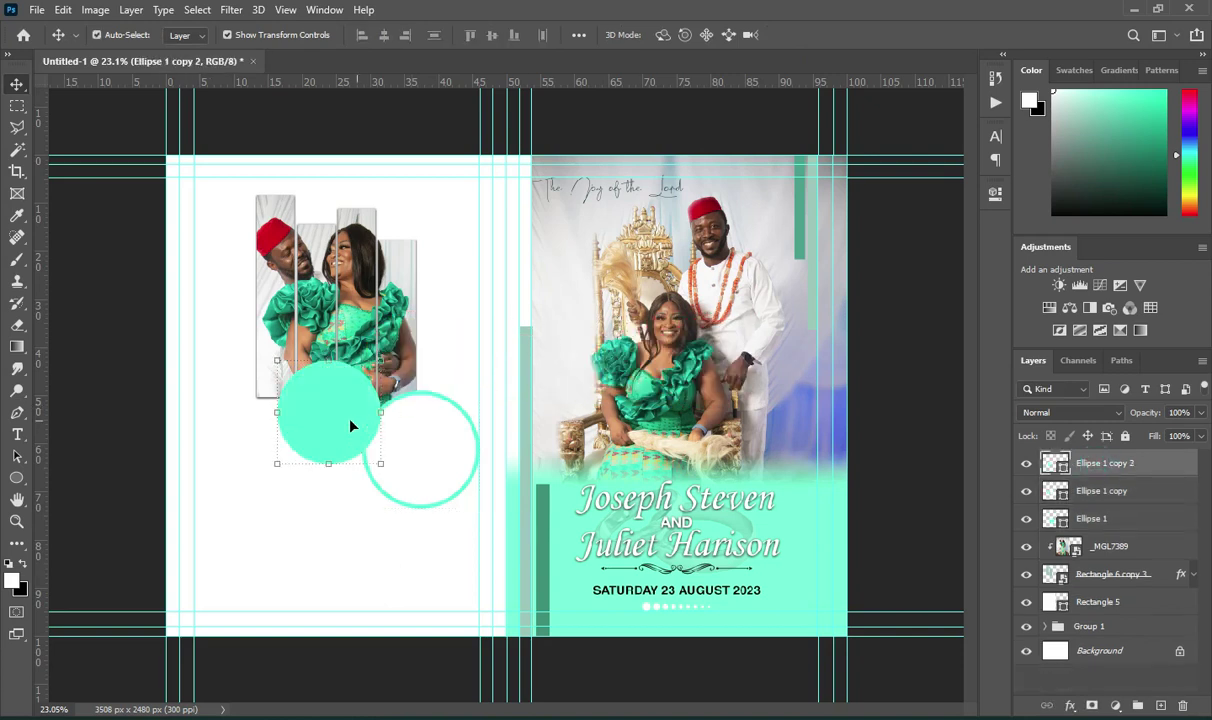
mouse_move(327, 464)
mouse_down()
mouse_move(327, 476)
mouse_move(333, 442)
mouse_up()
click(835, 35)
scroll(728, 548, up, 1)
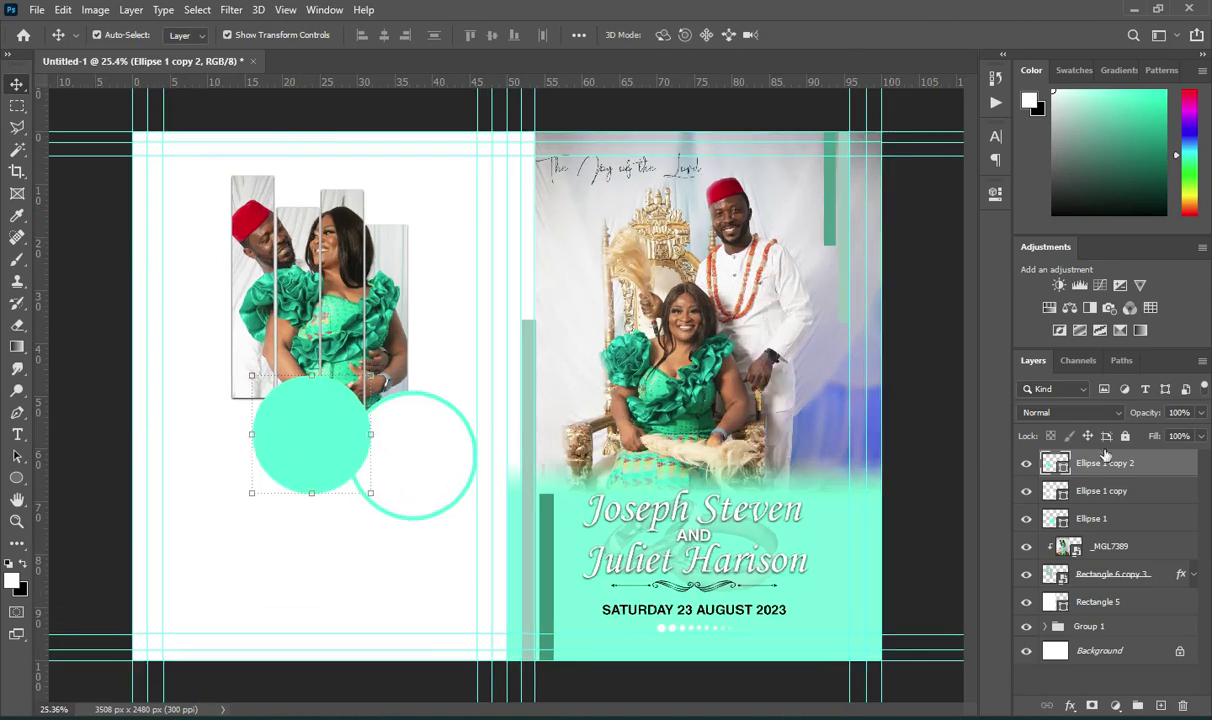
Duplicate the left green circle, fill the copy with white (ffffff), and scale it to 94.13% inside the green one.
drag(1160, 482, 1160, 706)
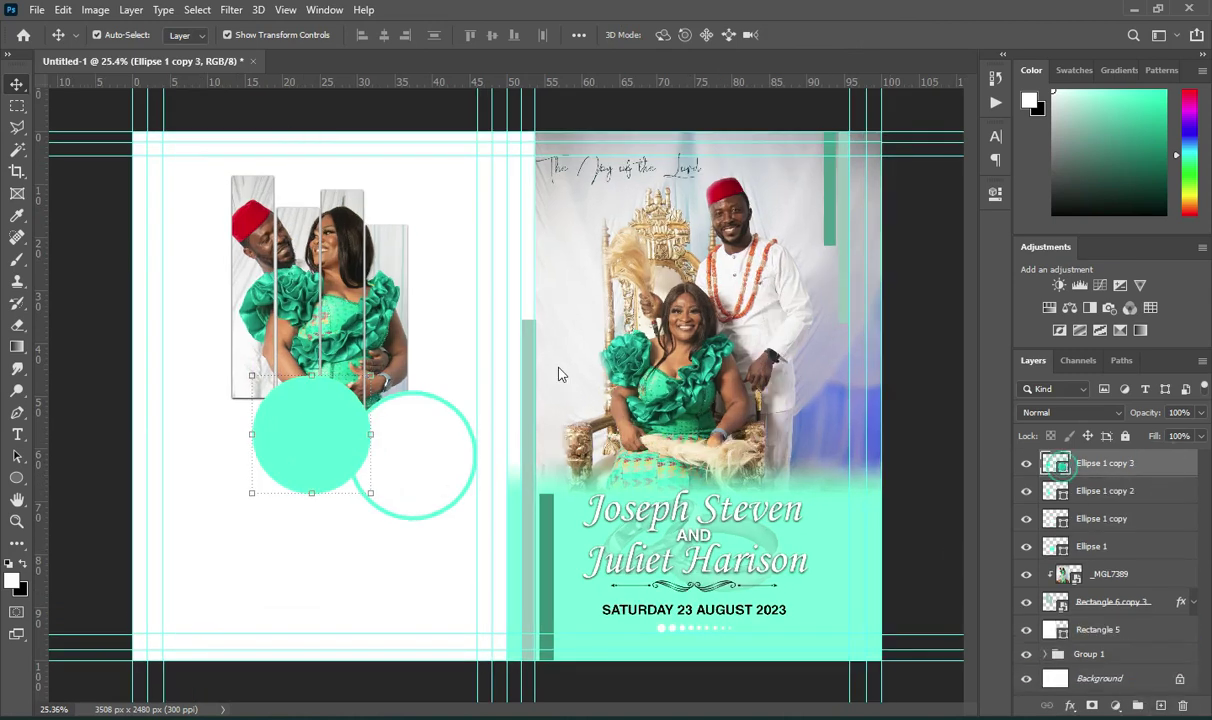
double_click(1055, 463)
drag(774, 251, 757, 229)
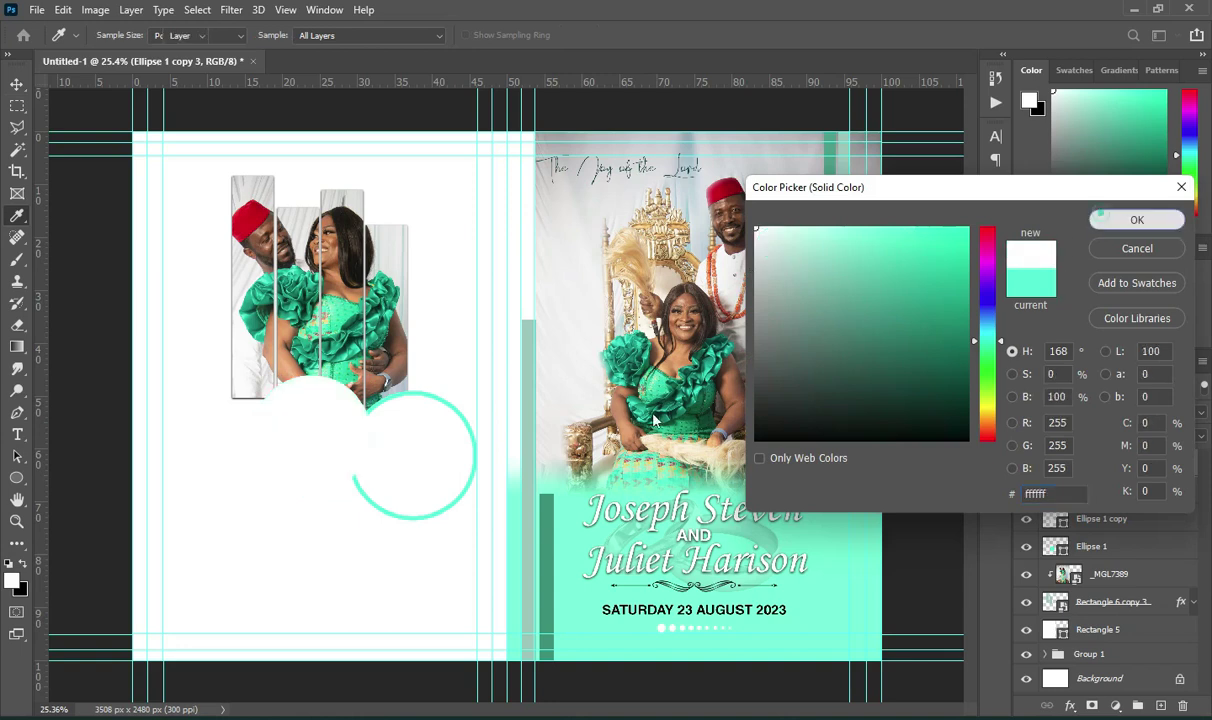
click(1137, 219)
key(v)
scroll(306, 466, up, 4)
click(346, 517)
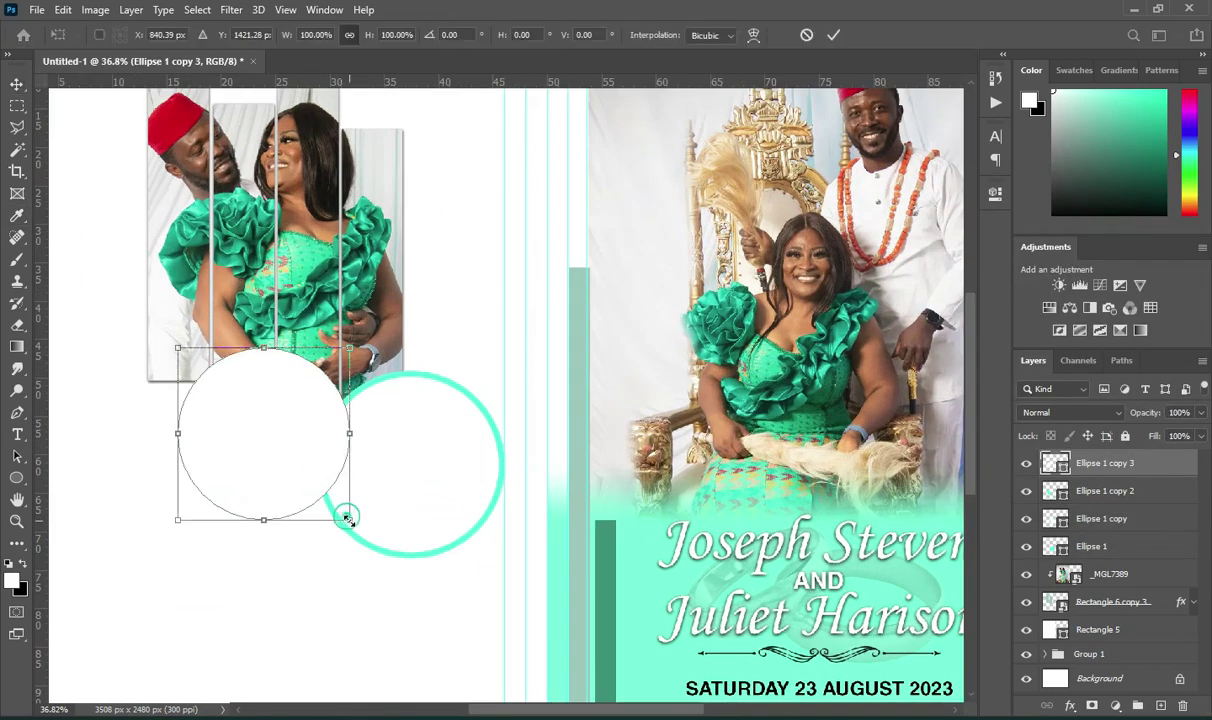
mouse_move(346, 517)
mouse_down()
mouse_move(336, 507)
mouse_move(345, 517)
mouse_up()
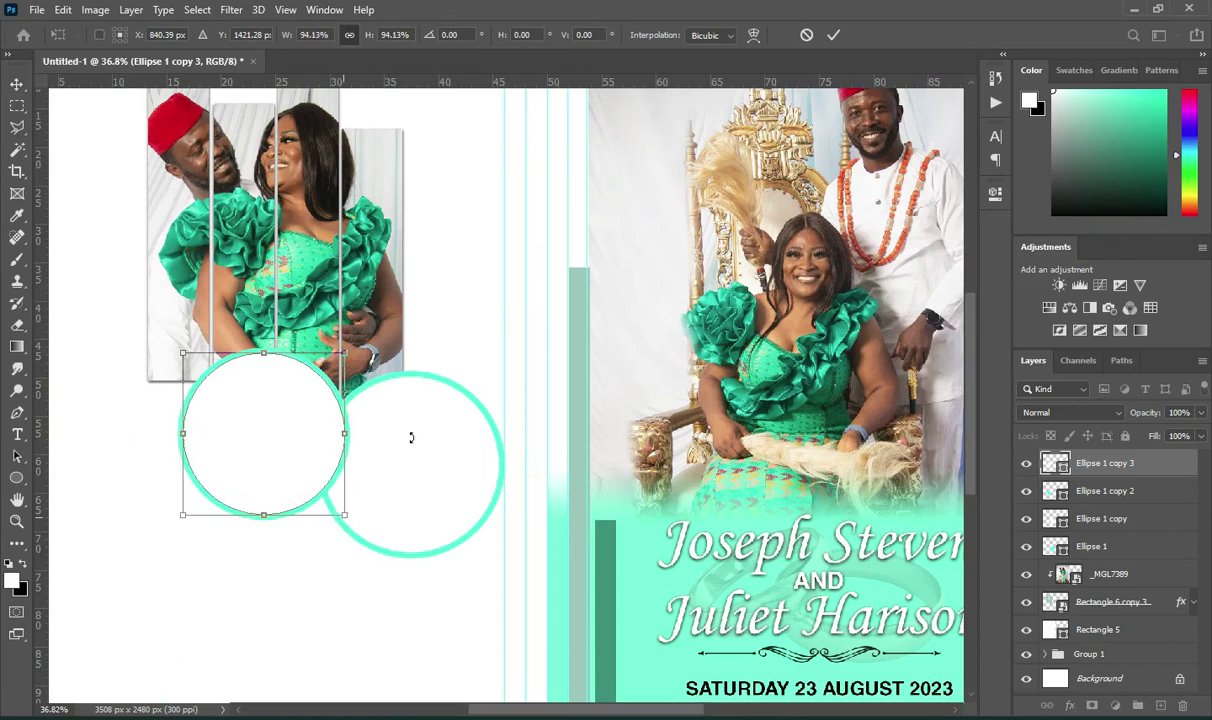
click(832, 36)
alt+scroll(780, 340, down, 1)
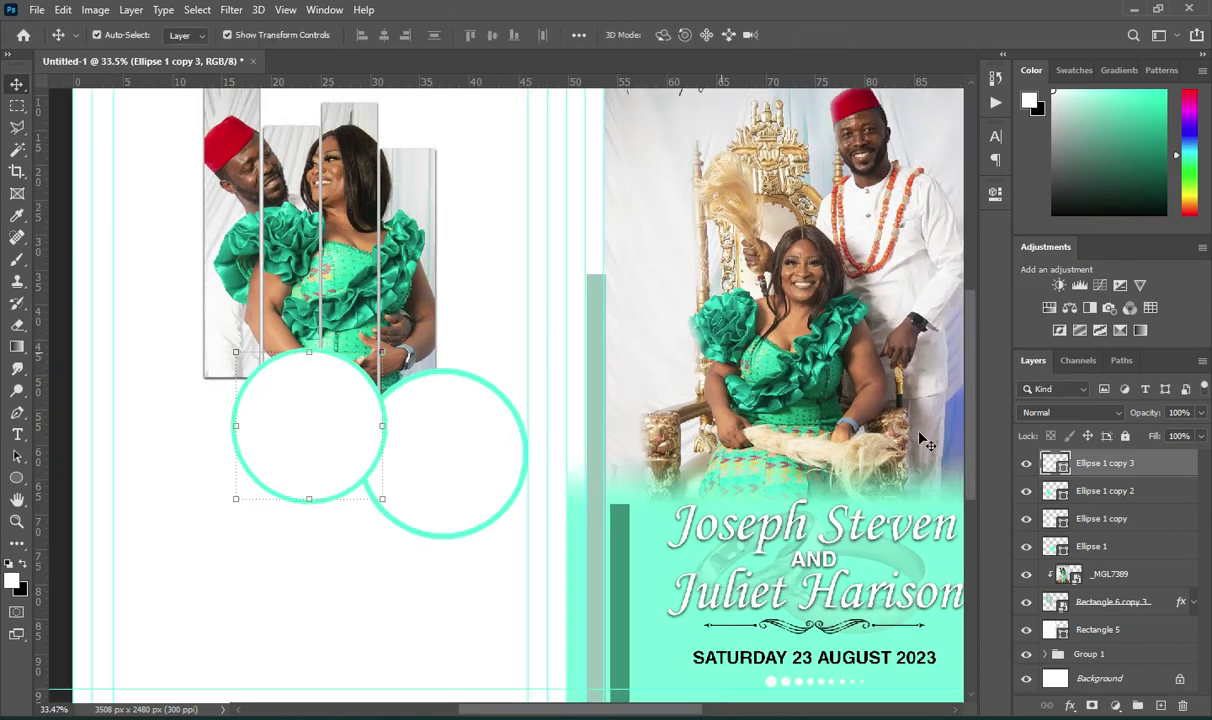
Add a drop shadow to the left green circle with 100% opacity, 4 px distance, 2% spread and 10 px size.
click(1085, 495)
click(1070, 706)
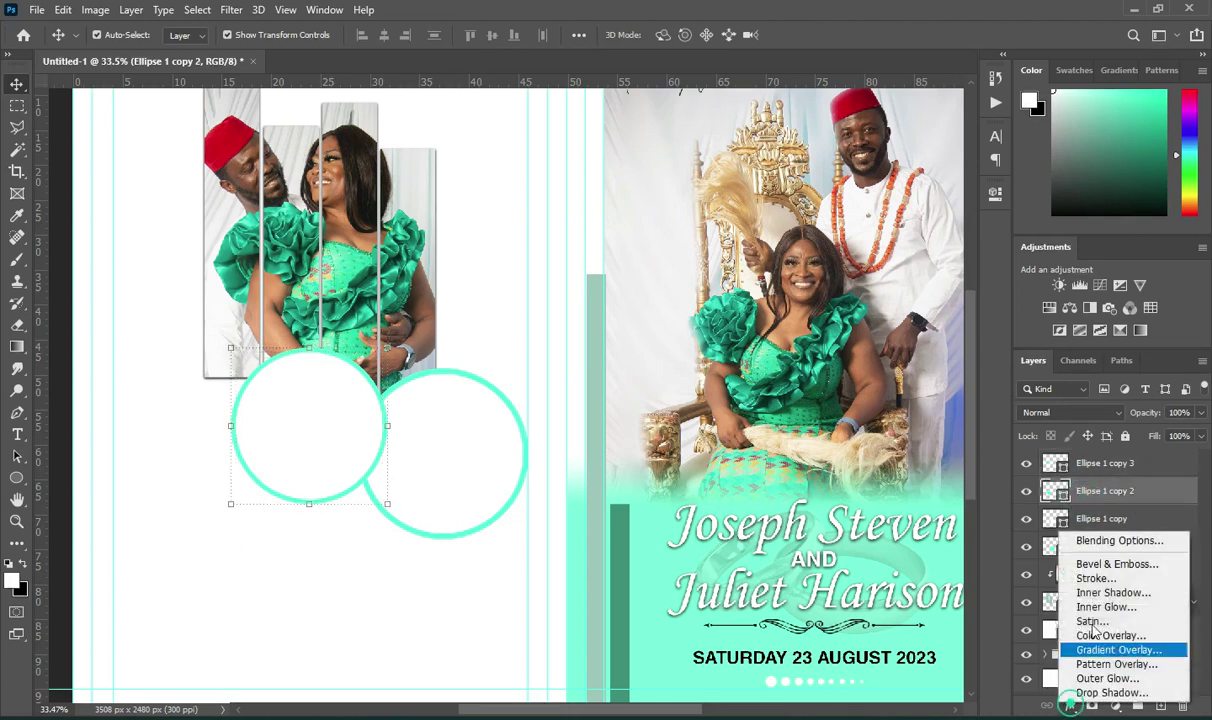
click(1100, 693)
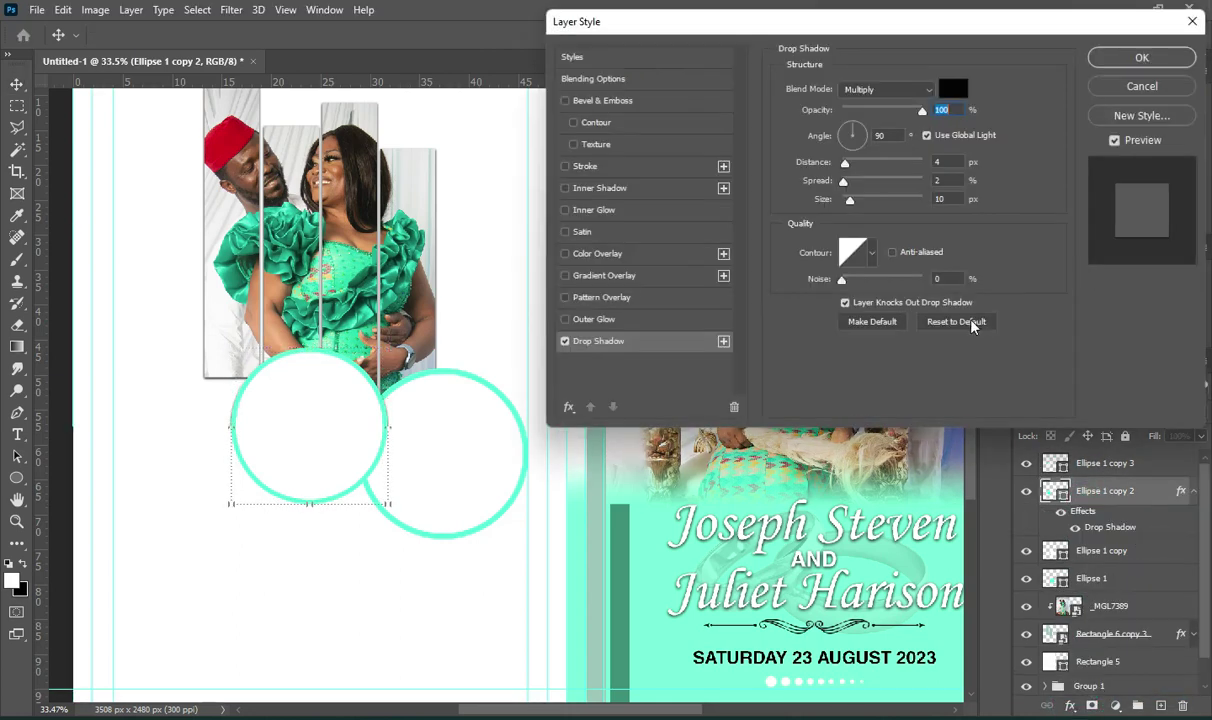
click(1142, 60)
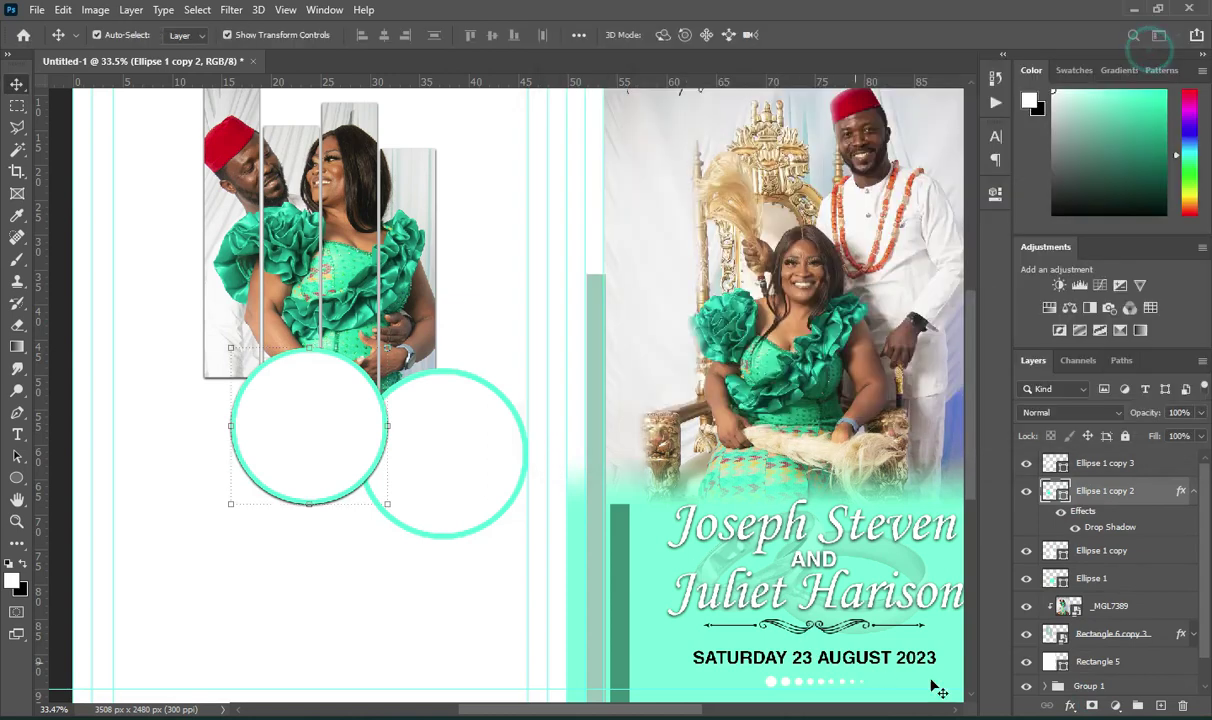
Add a drop shadow with 4 px distance, 2% spread and 10 px size to the right green circle, Ellipse 1.
click(1100, 580)
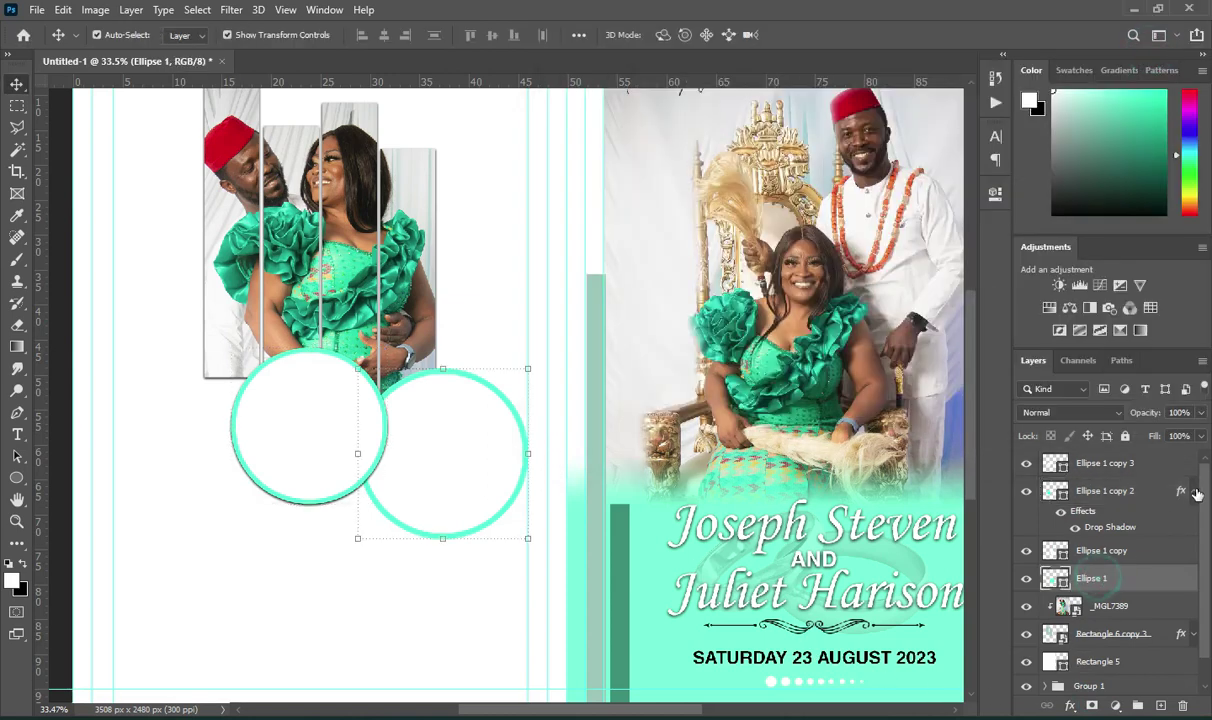
click(1194, 492)
click(1070, 706)
click(1083, 703)
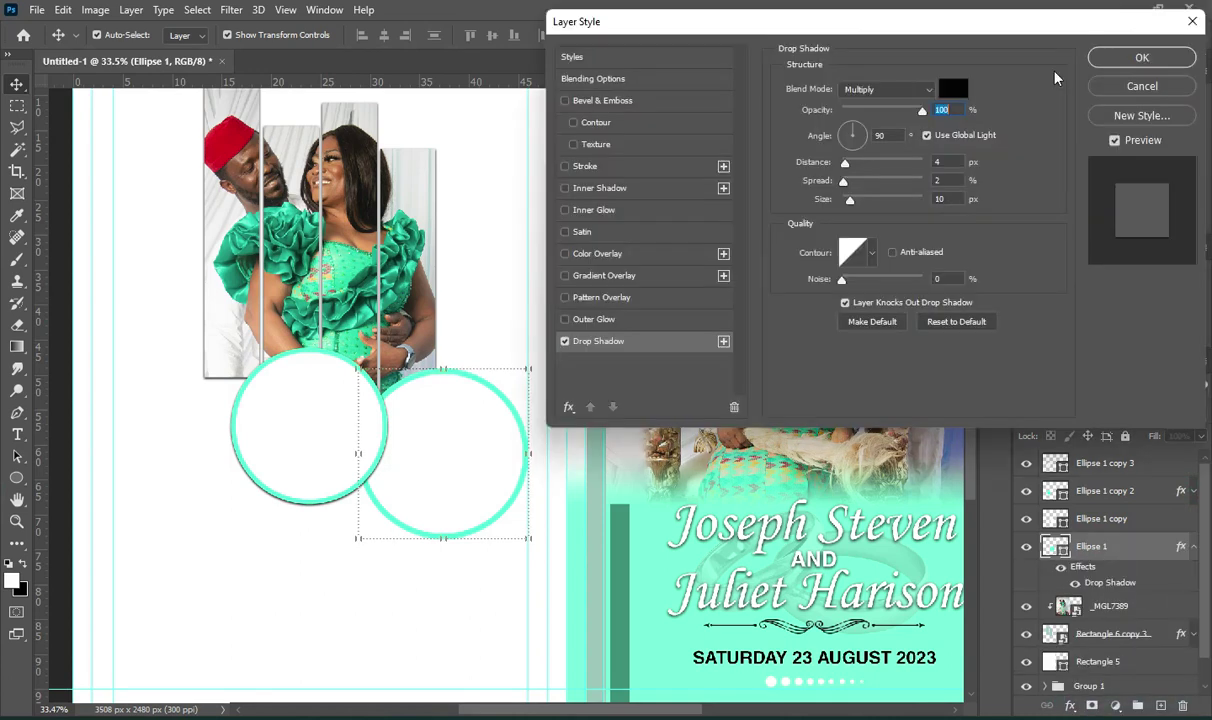
click(1137, 55)
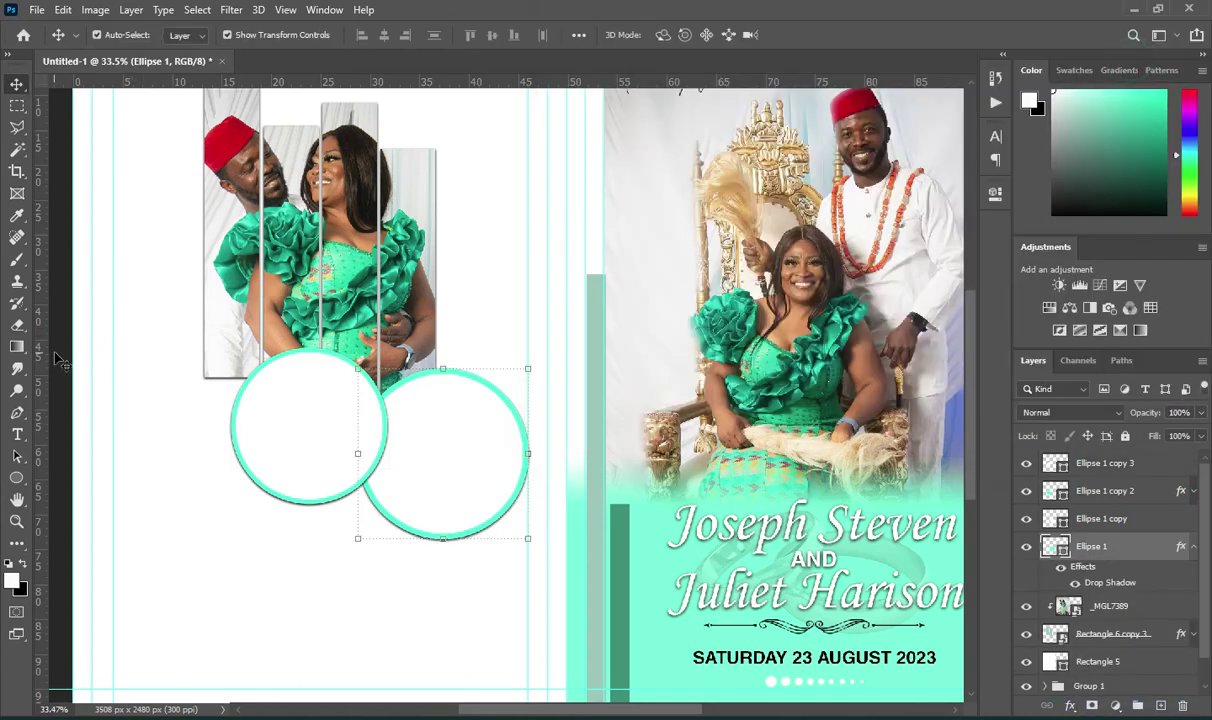
click(58, 360)
Duplicate the left ring's two circles, scale the copies to 91.12%, and place them further left against the inner margin guide.
click(1085, 492)
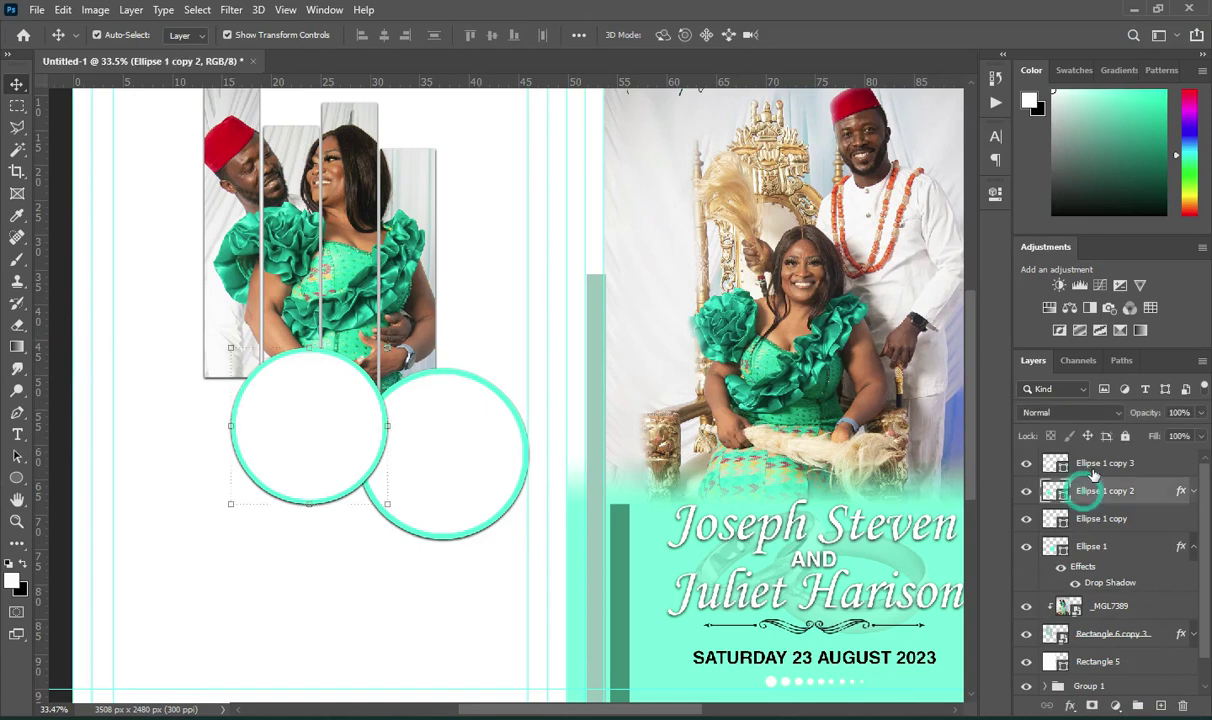
ctrl+click(1092, 462)
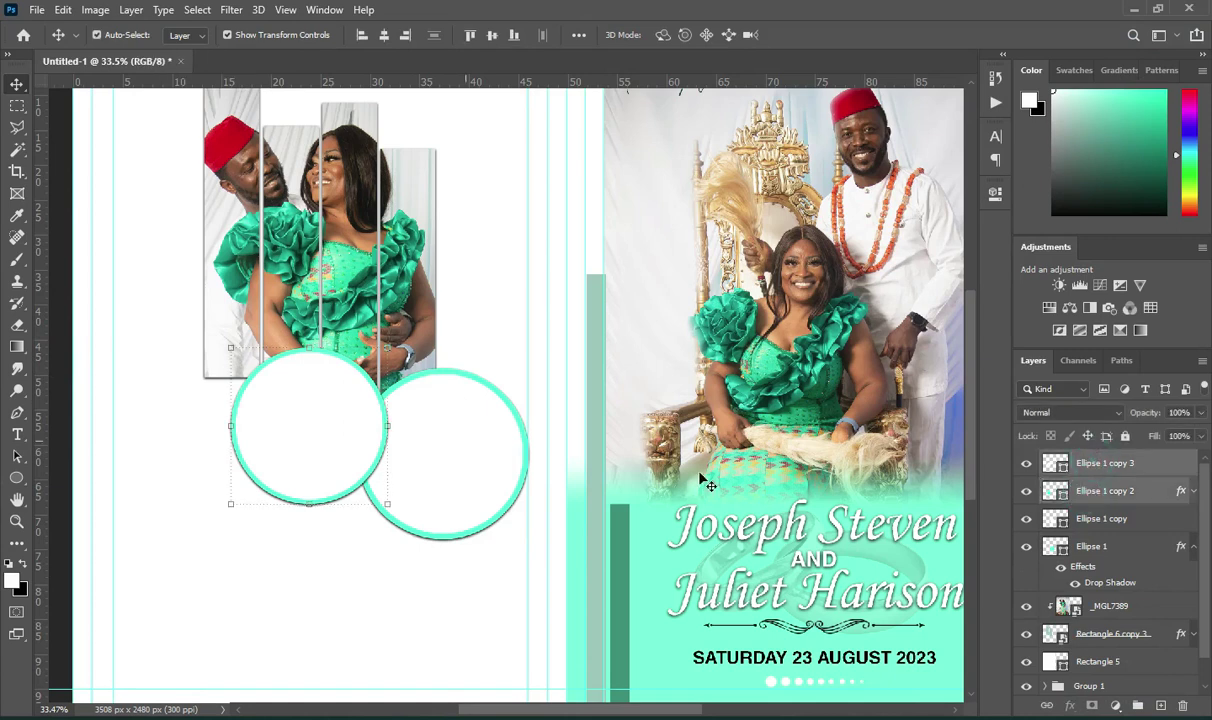
drag(1099, 498, 1160, 705)
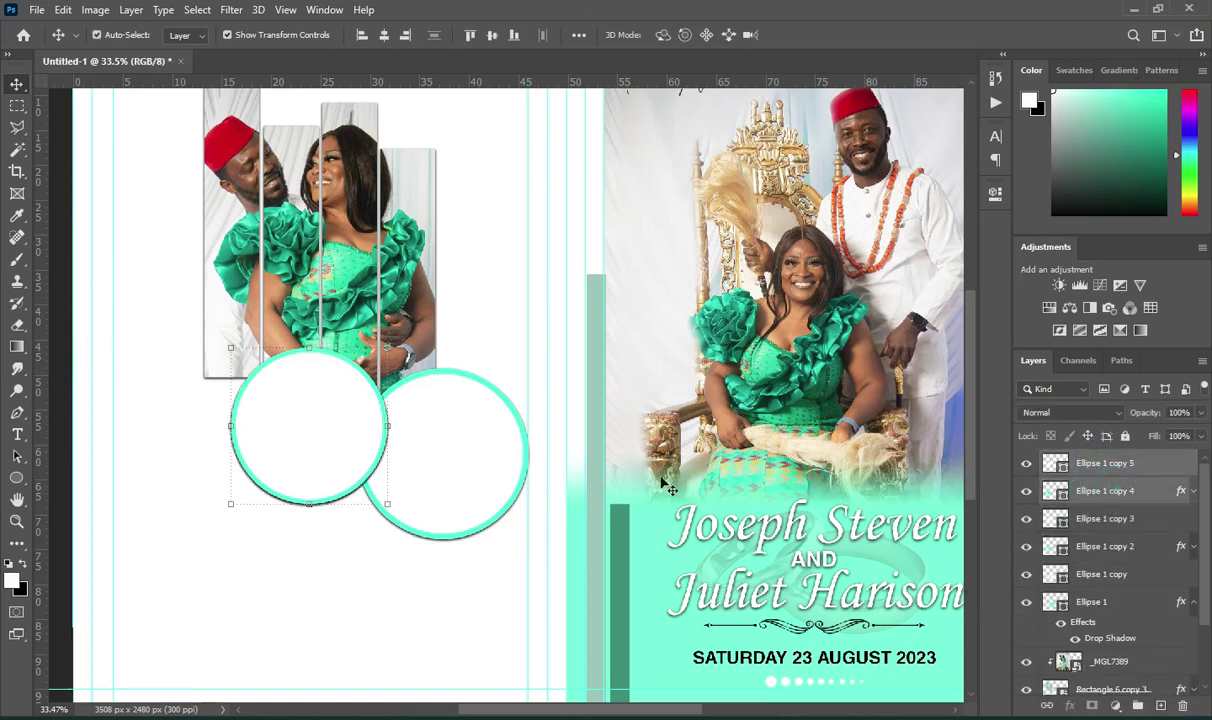
scroll(492, 410, down, 1)
click(397, 429)
drag(343, 427, 236, 384)
drag(219, 311, 220, 323)
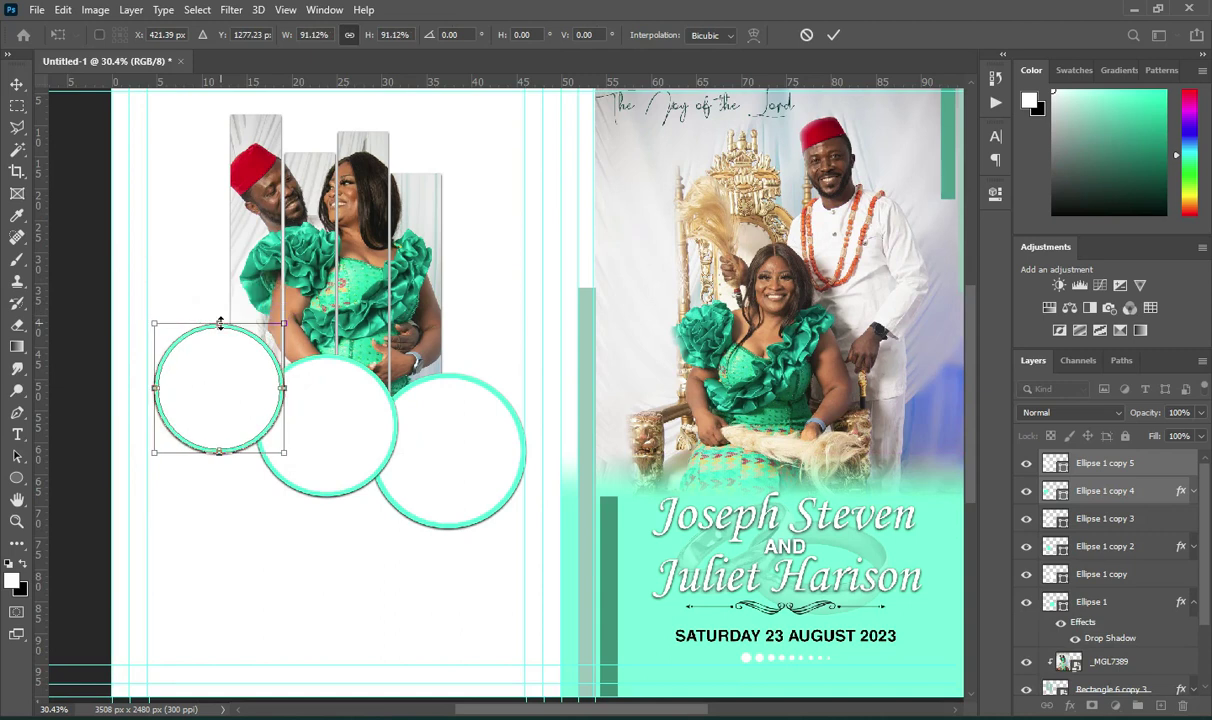
drag(225, 374, 216, 374)
click(215, 374)
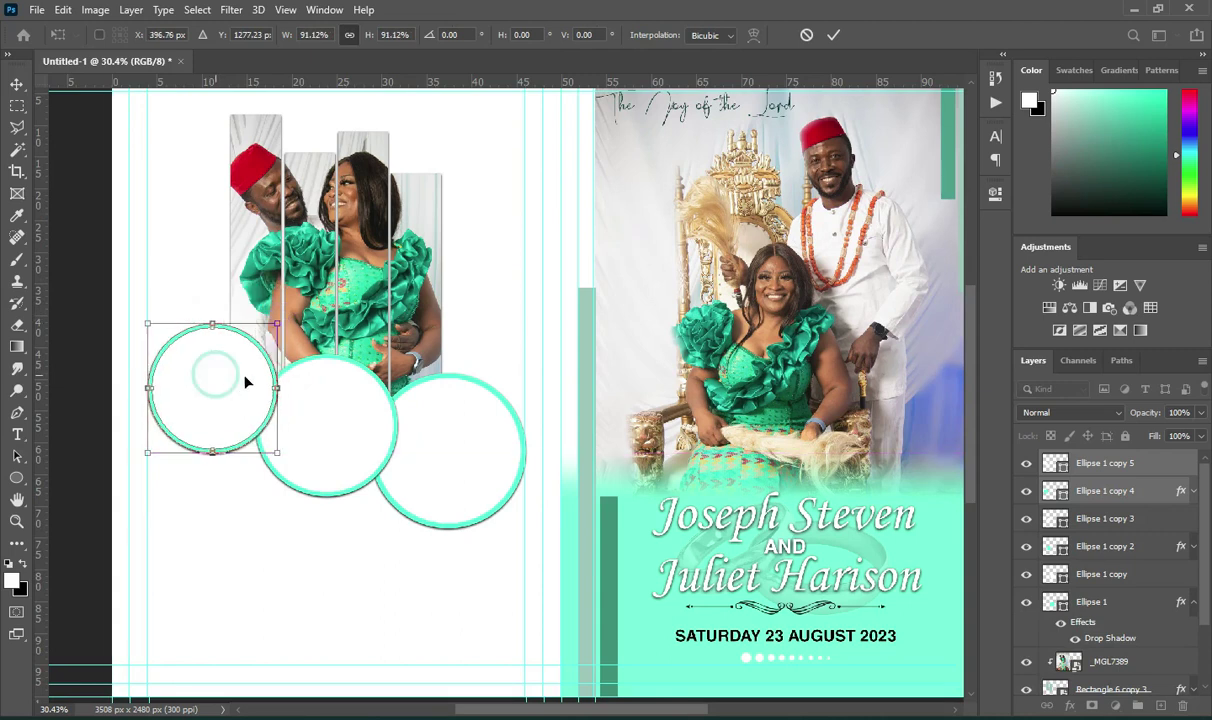
click(834, 37)
Nudge the new leftmost ring down a little on the back cover.
scroll(392, 428, down, 2)
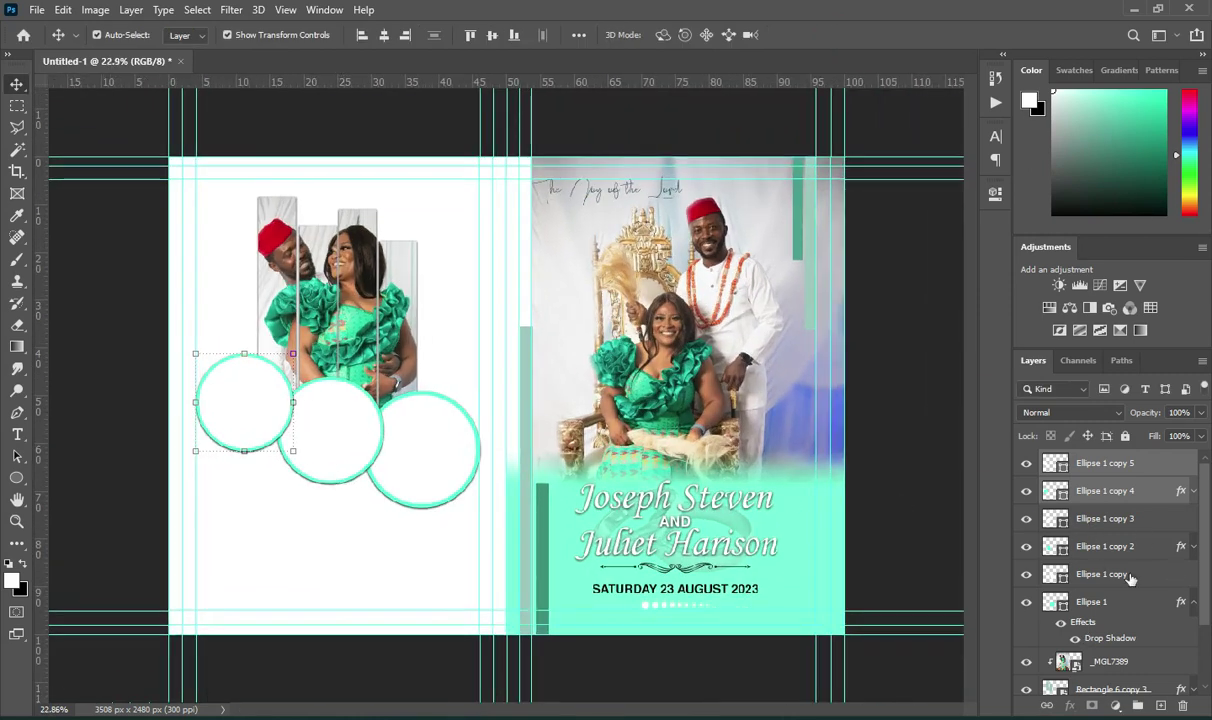
key(shift+Down)
key(shift+Down)
key(shift+Down)
key(shift+Down)
key(shift+Down)
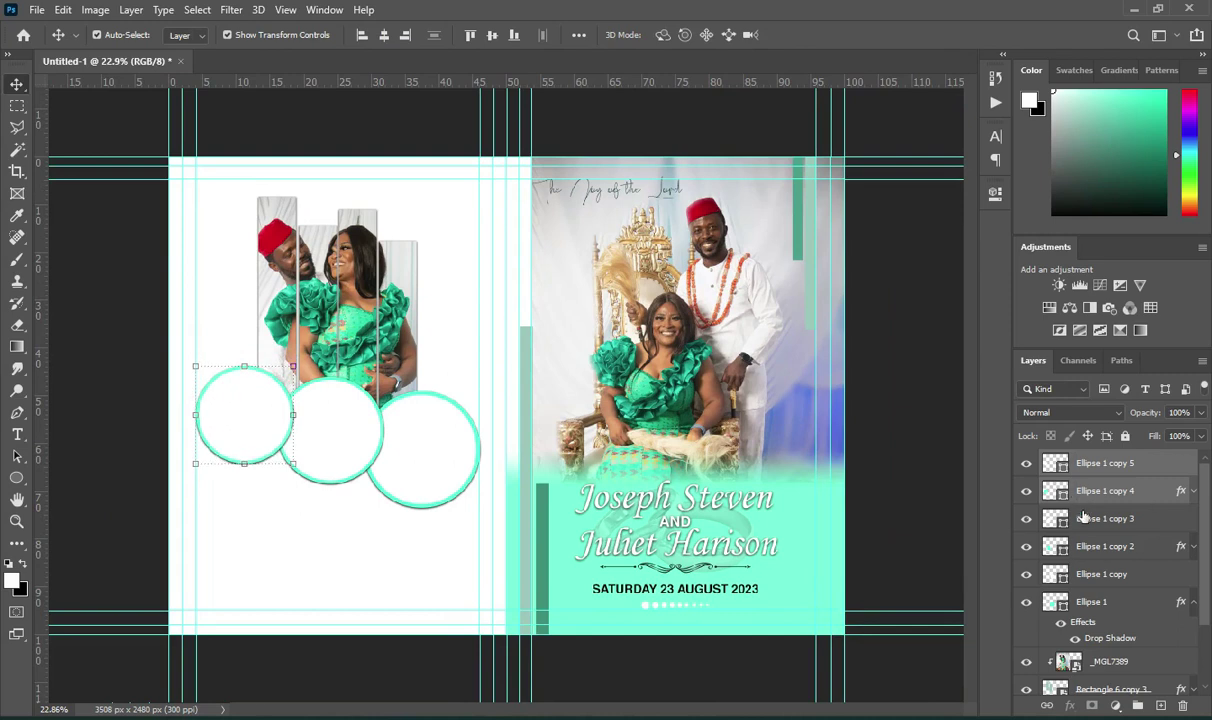
Nudge the middle ring's two circles, Ellipse 1 copy 3 and Ellipse 1 copy 2, down slightly on the back cover.
click(1085, 518)
key(shift+Down)
key(shift+Down)
key(shift+Down)
key(shift+Down)
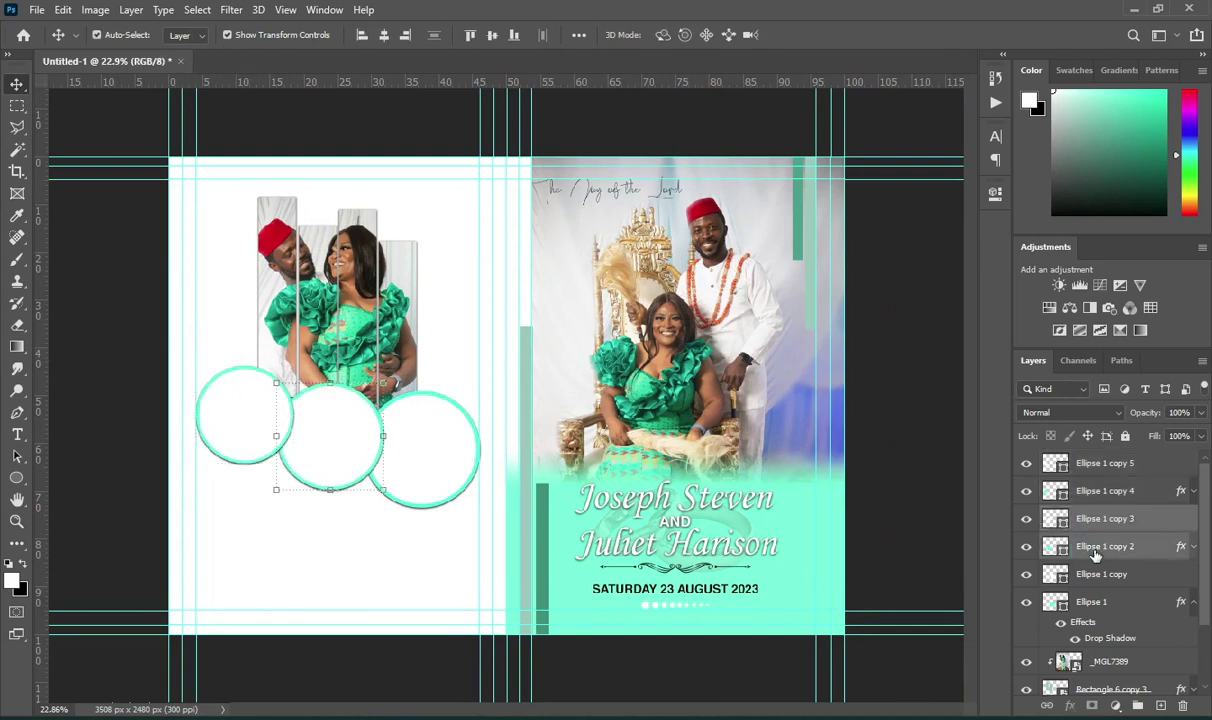
Enlarge the right ring's two circles, Ellipse 1 and Ellipse 1 copy, slightly.
click(1110, 574)
drag(482, 510, 487, 512)
click(831, 37)
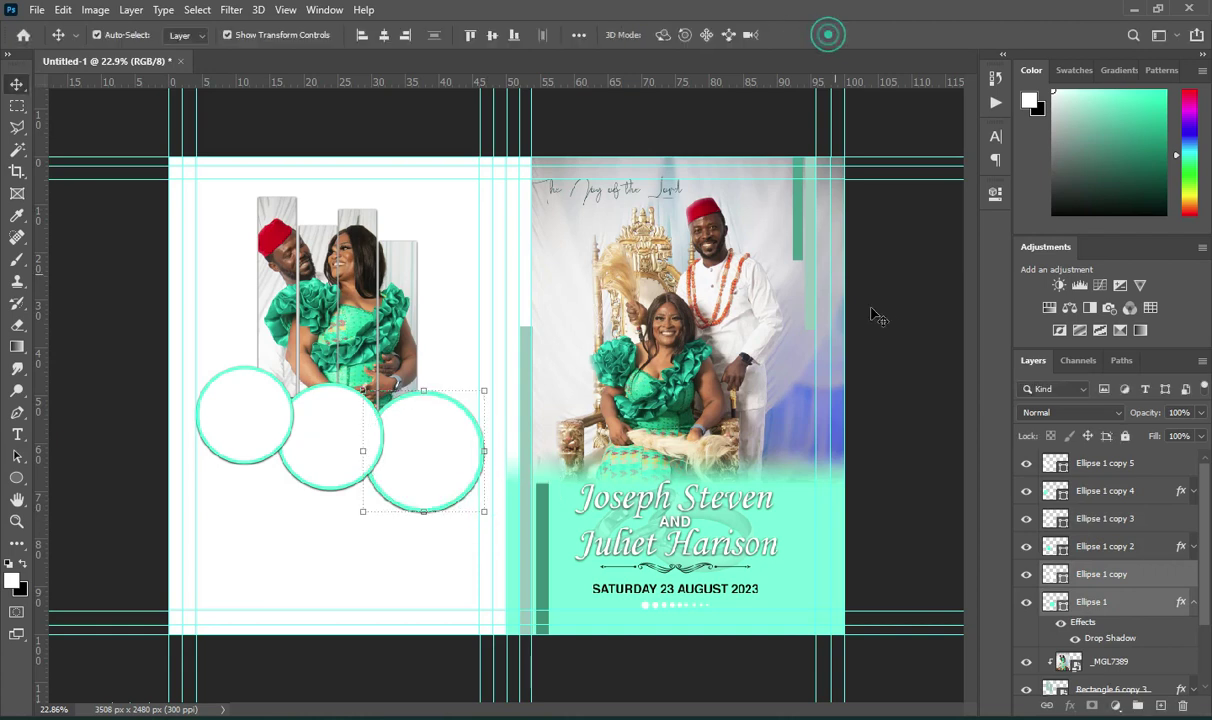
Place the photo _MGL7391 from the Wedding jotter cover folder directly above the right ring's white inner circle layer.
click(443, 468)
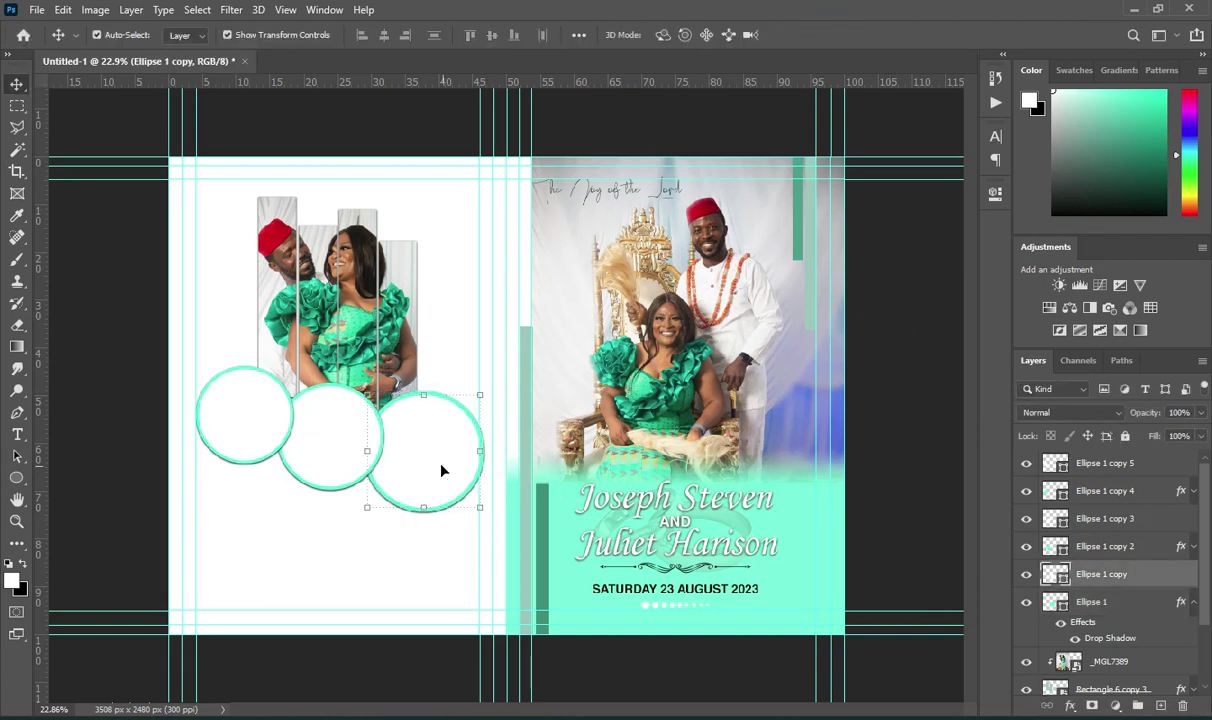
click(556, 717)
click(546, 388)
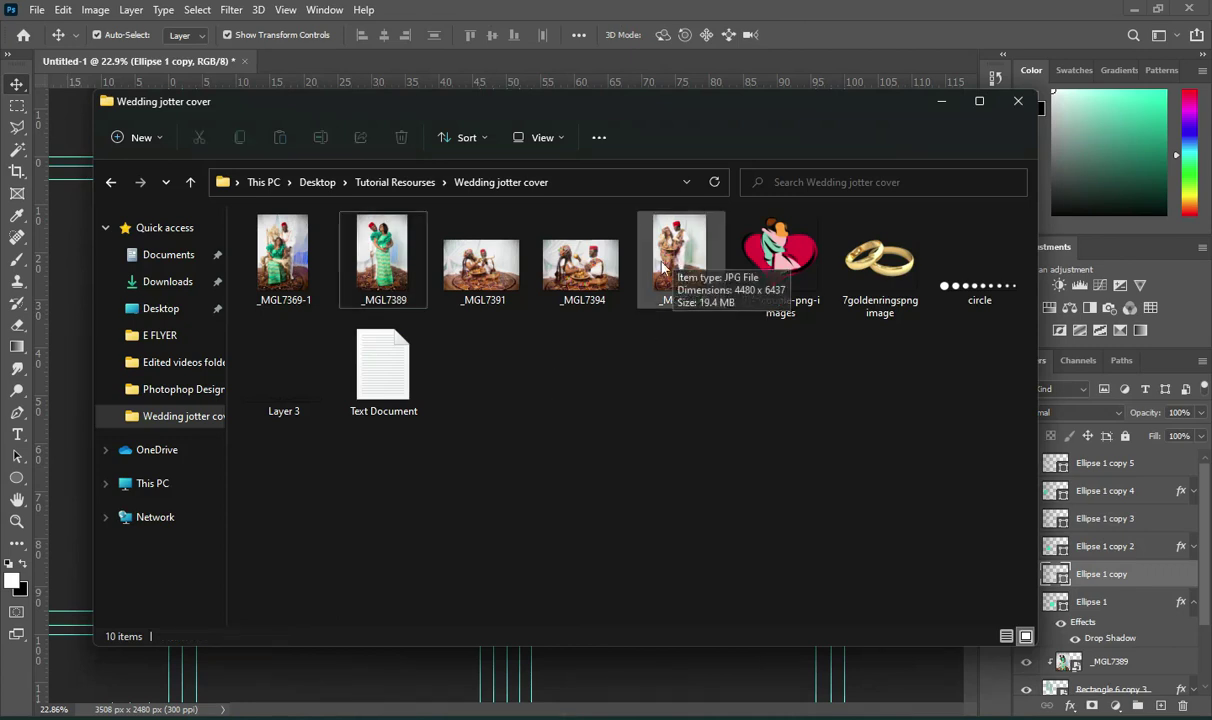
drag(450, 262, 447, 589)
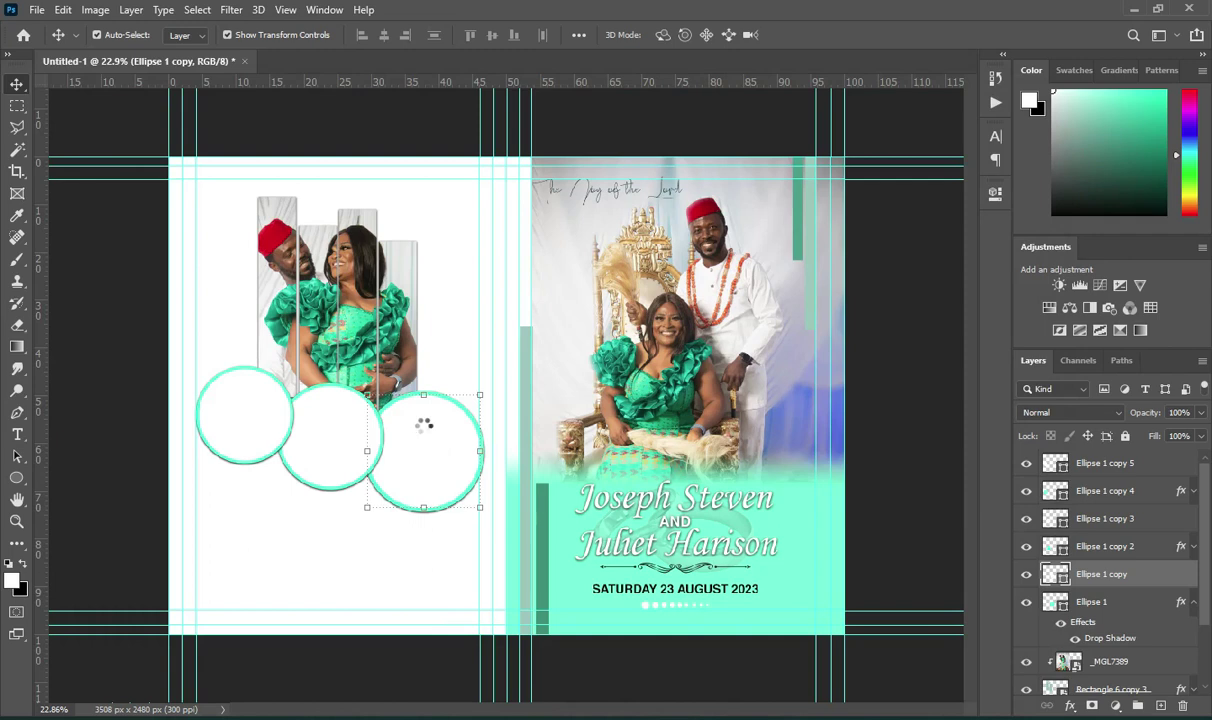
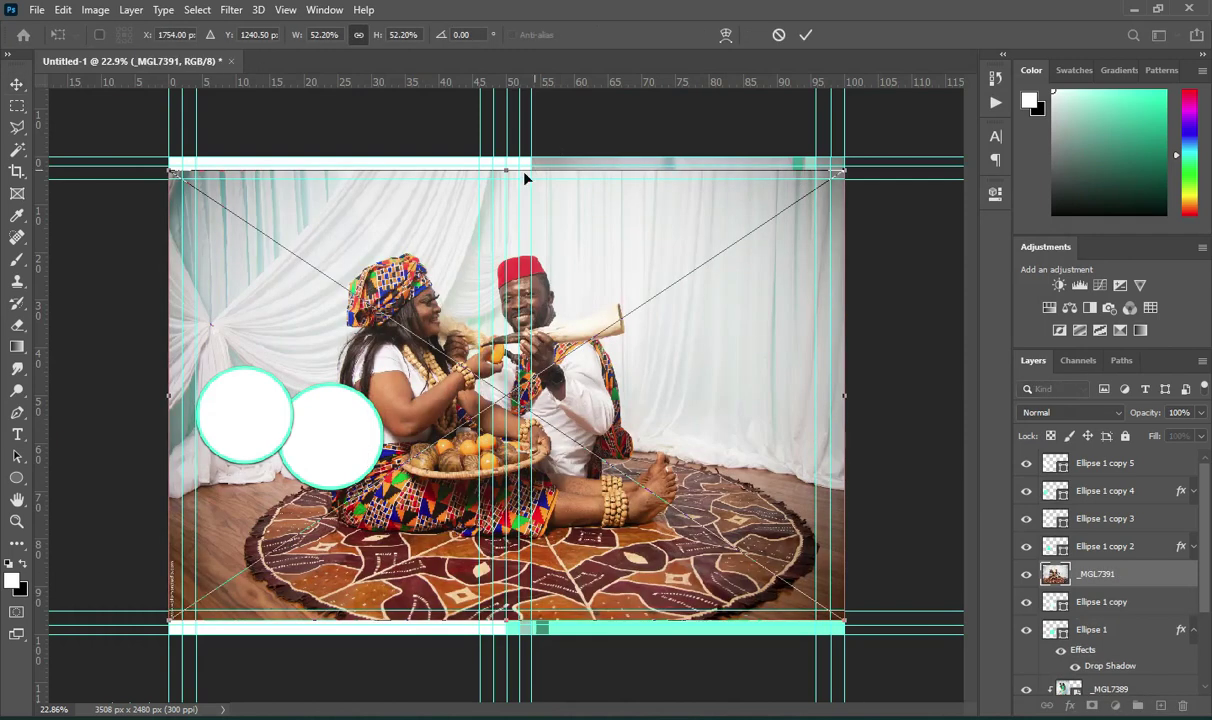
Scale the placed photo _MGL7391 down to 14.64% and position it over the right circle.
drag(510, 171, 511, 462)
drag(577, 500, 506, 417)
scroll(505, 417, up, 4)
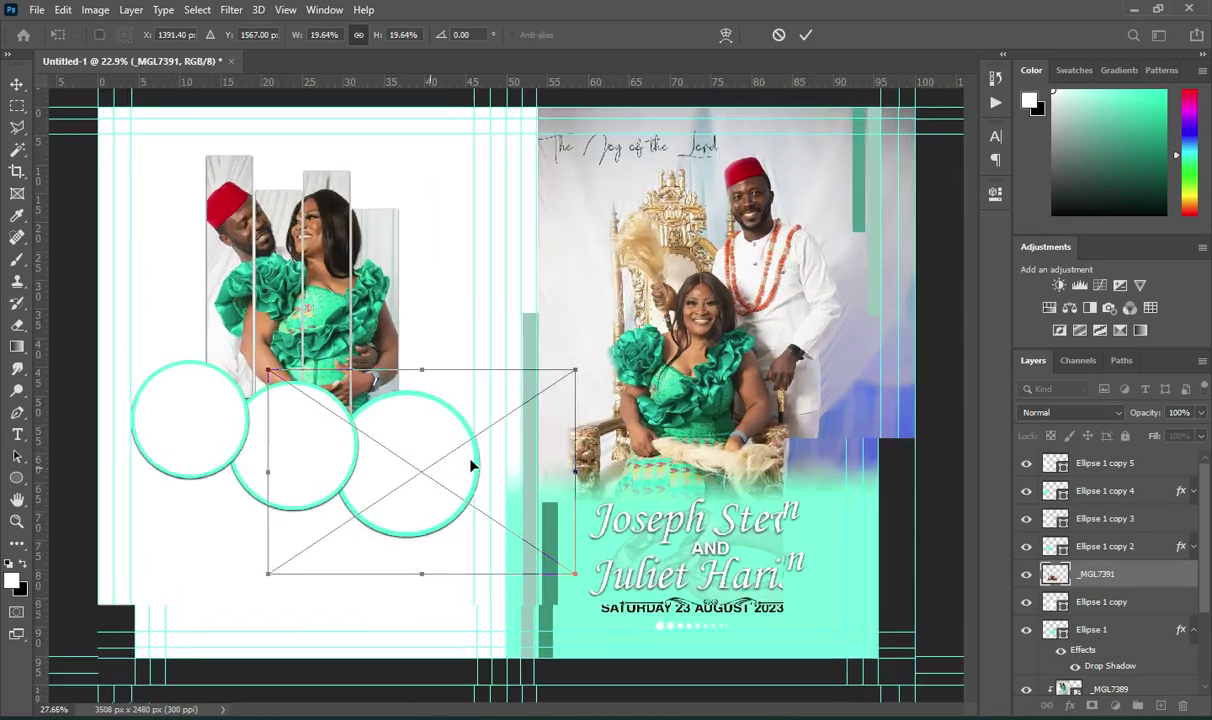
key(Return)
drag(605, 473, 541, 475)
drag(459, 469, 467, 478)
drag(421, 377, 409, 411)
drag(291, 461, 268, 461)
drag(383, 450, 400, 451)
click(806, 35)
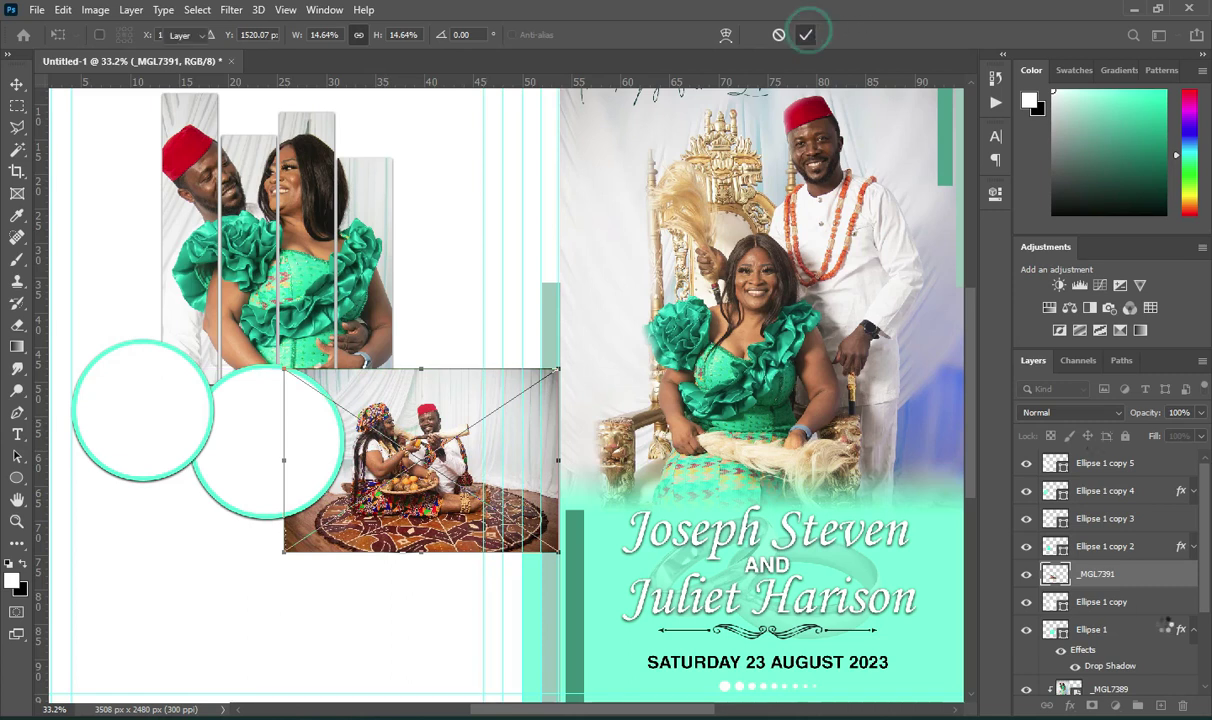
Clip photo _MGL7391 to the right white circle, then enlarge it to about 16.90% and centre the couple within the ring.
right_click(1103, 573)
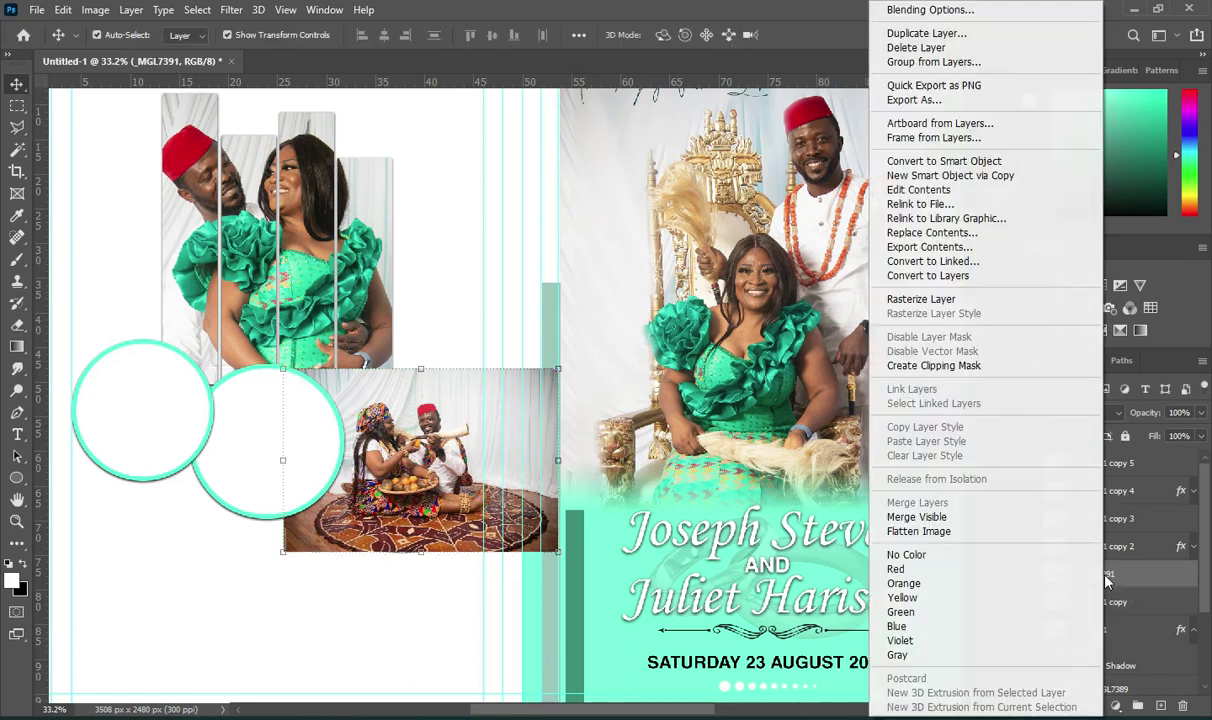
click(953, 367)
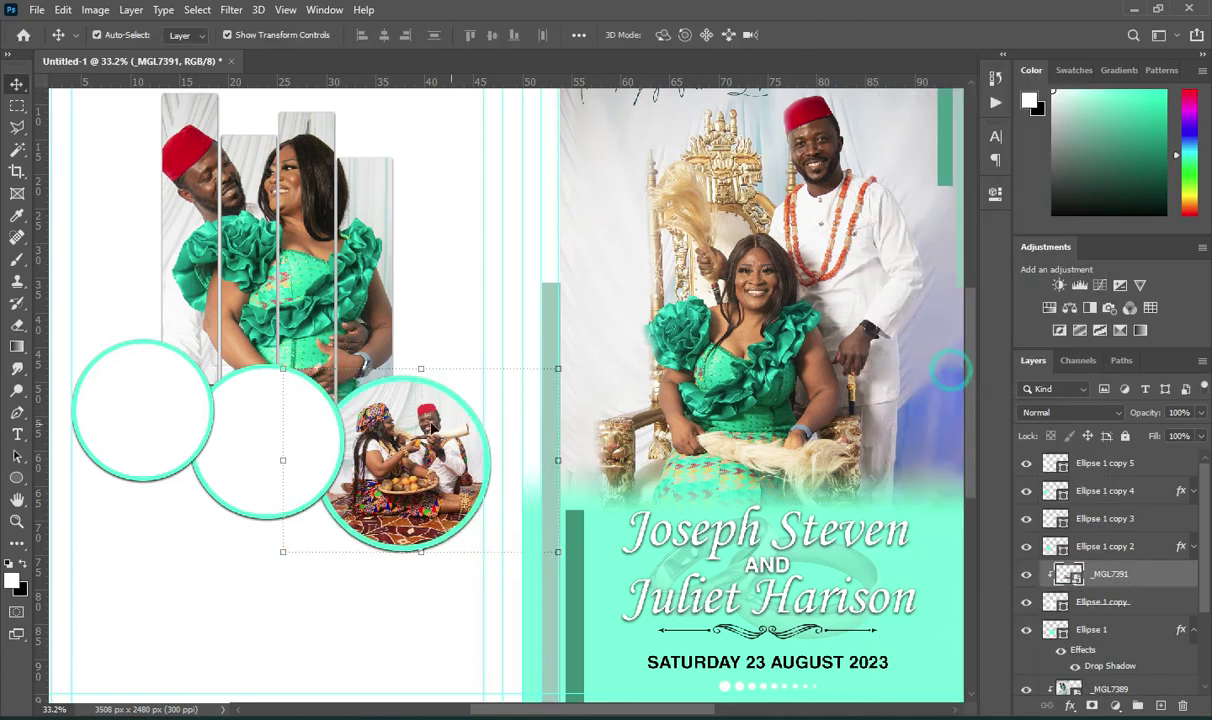
drag(284, 457, 261, 465)
drag(558, 460, 584, 461)
drag(452, 467, 441, 470)
key(Right)
key(Right)
drag(486, 434, 490, 433)
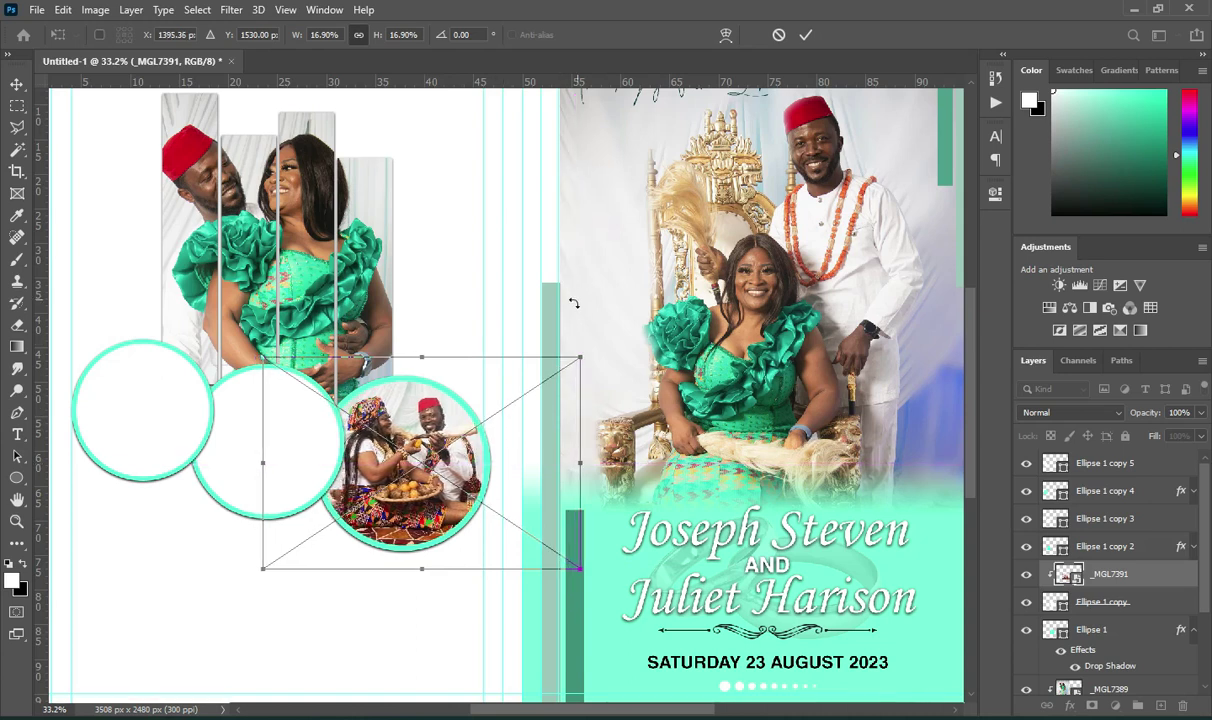
key(Return)
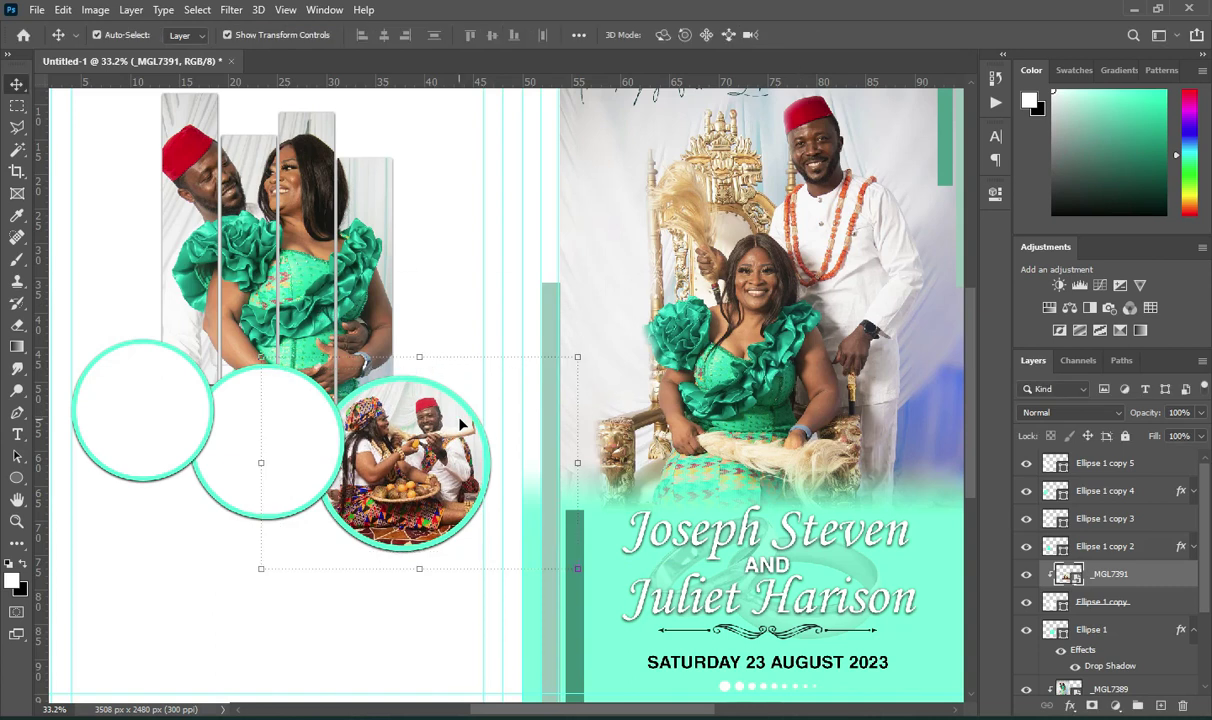
Place the photo _MGL7404 above the middle ring's white circle and scale it down to cover that ring.
scroll(434, 394, down, 1)
click(248, 450)
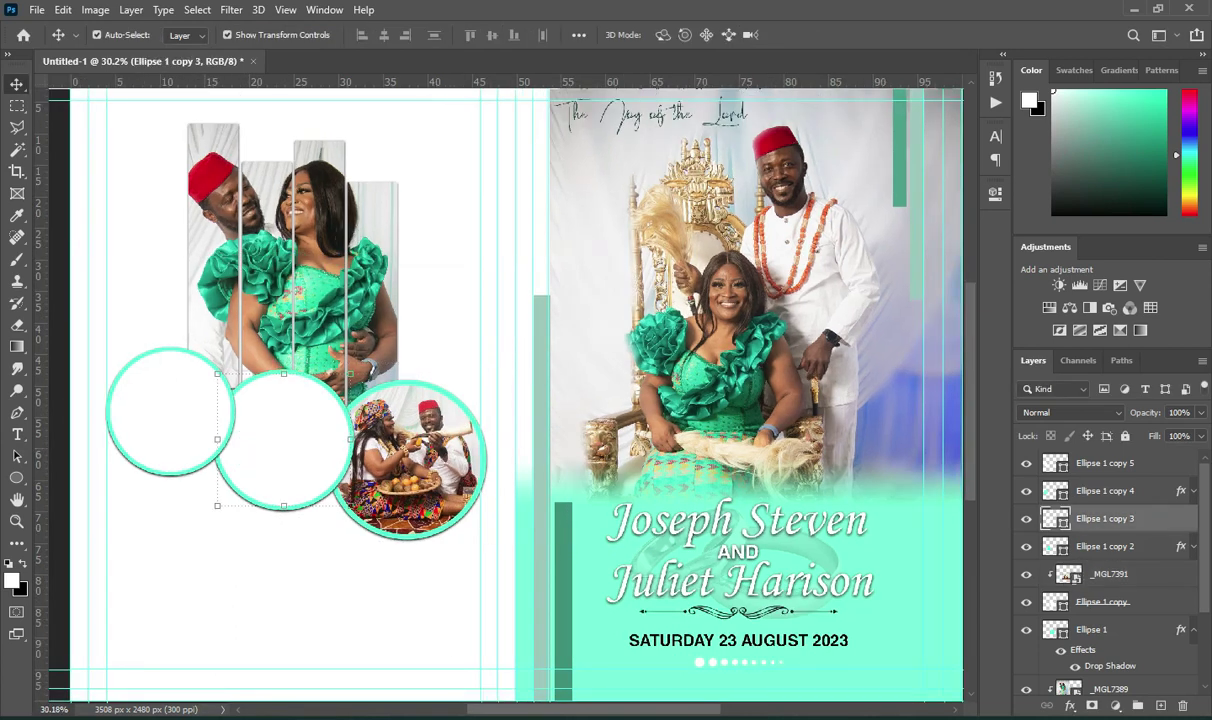
click(520, 716)
click(560, 472)
drag(681, 264, 324, 497)
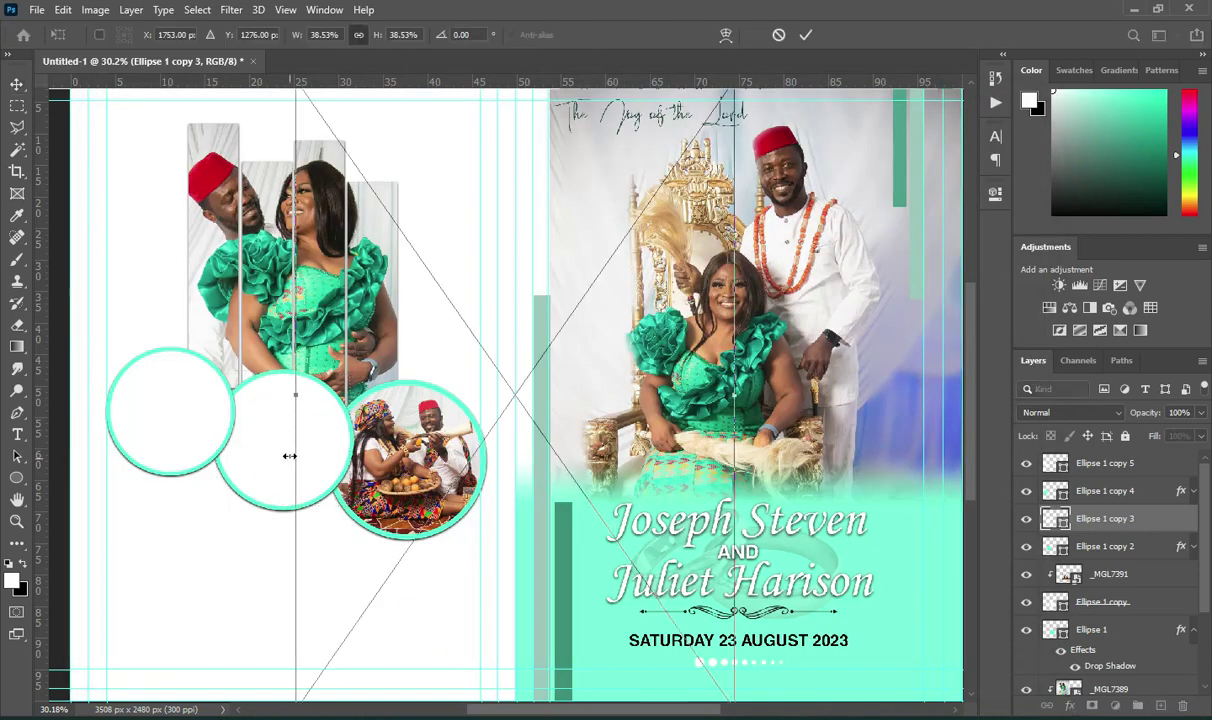
drag(733, 393, 446, 397)
drag(368, 332, 290, 405)
drag(368, 470, 374, 470)
key(Return)
Clip photo _MGL7404 to the middle white circle and enlarge it slightly so the couple fills the ring.
right_click(1112, 521)
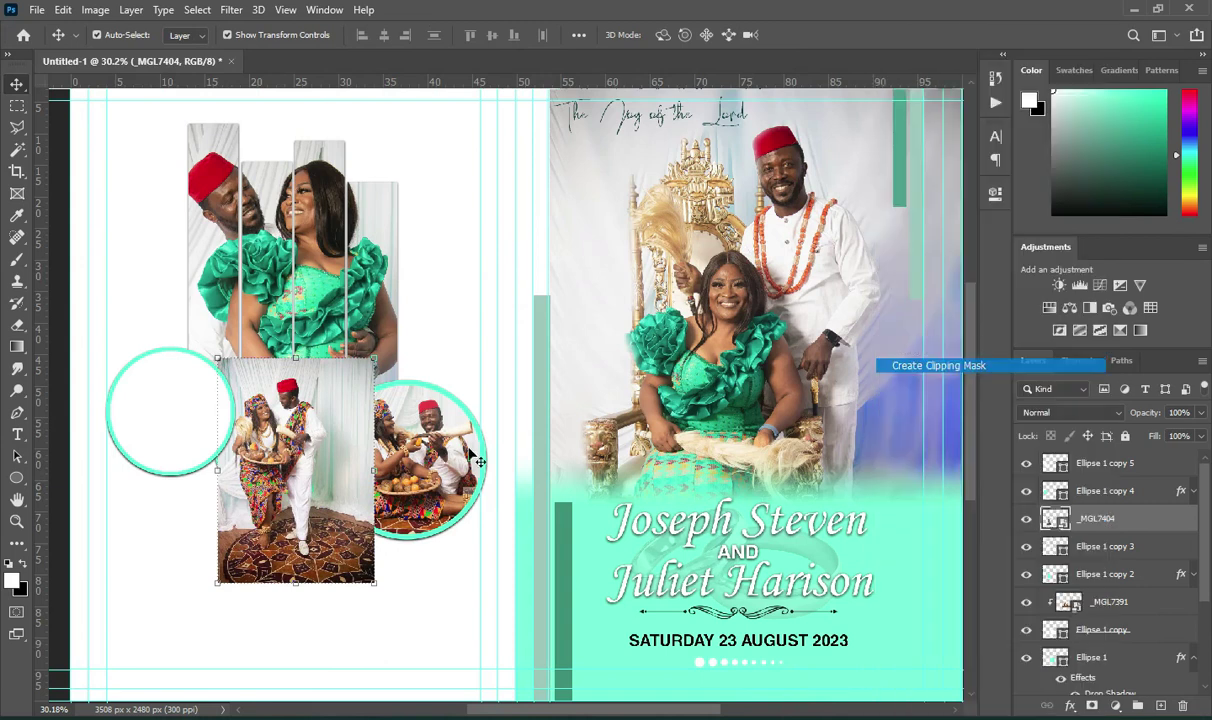
click(940, 347)
key(ctrl+t)
mouse_move(391, 606)
mouse_down()
mouse_move(395, 616)
mouse_move(384, 590)
mouse_up()
key(Return)
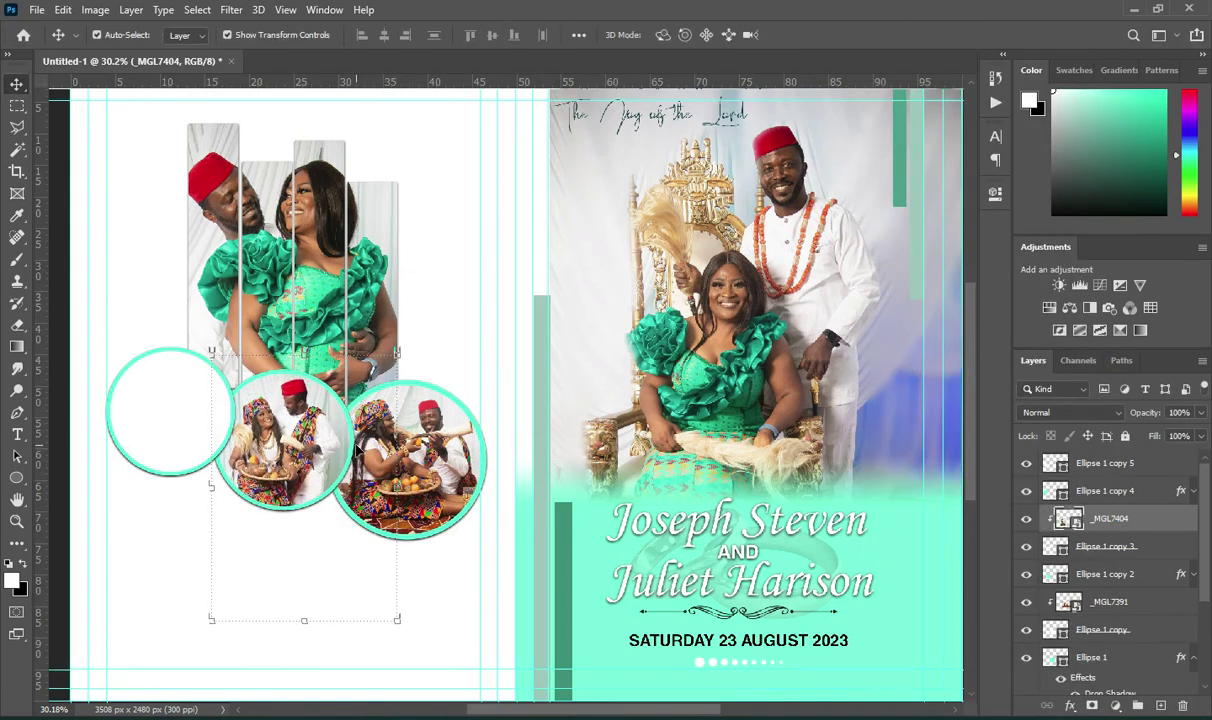
Place the photo _MGL7394 above the left ring's white circle and scale it down to cover that ring.
click(188, 400)
key(alt+Tab)
drag(550, 258, 451, 715)
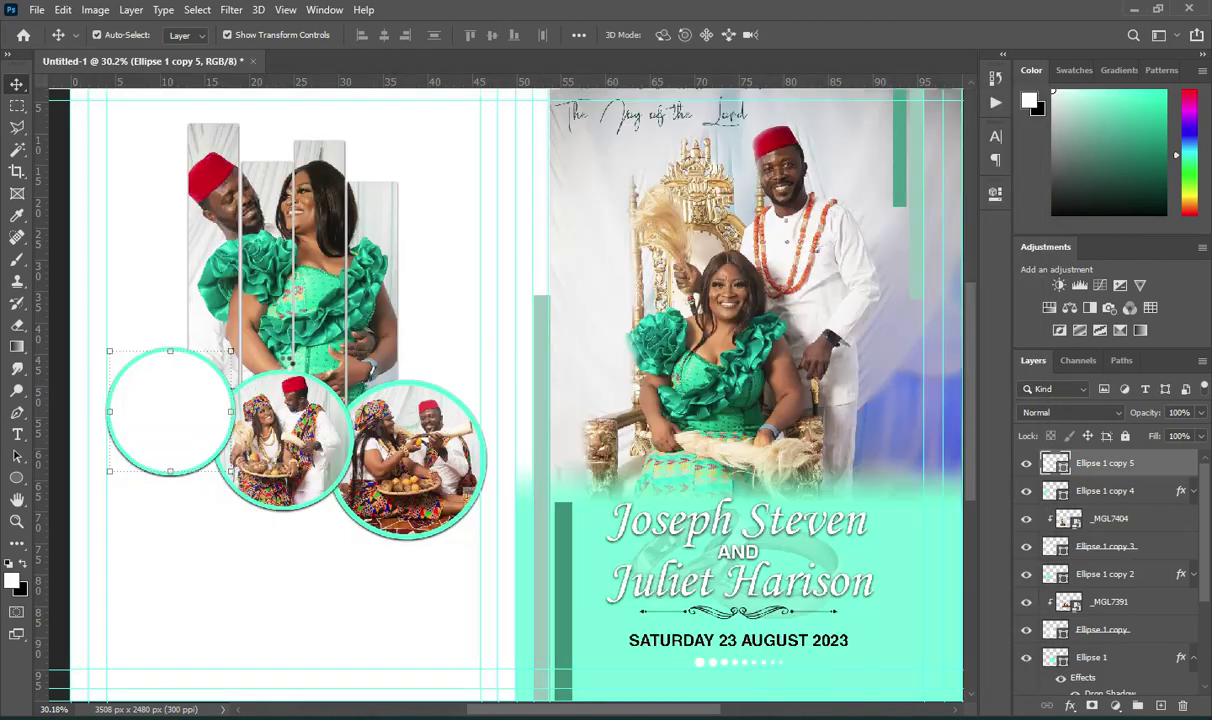
drag(514, 97, 516, 536)
drag(535, 612, 257, 411)
drag(346, 411, 215, 411)
drag(169, 352, 169, 347)
scroll(149, 400, up, 2)
key(Return)
Clip photo _MGL7394 to the left white circle and scale it to about 11% so the couple fits the ring.
right_click(1100, 463)
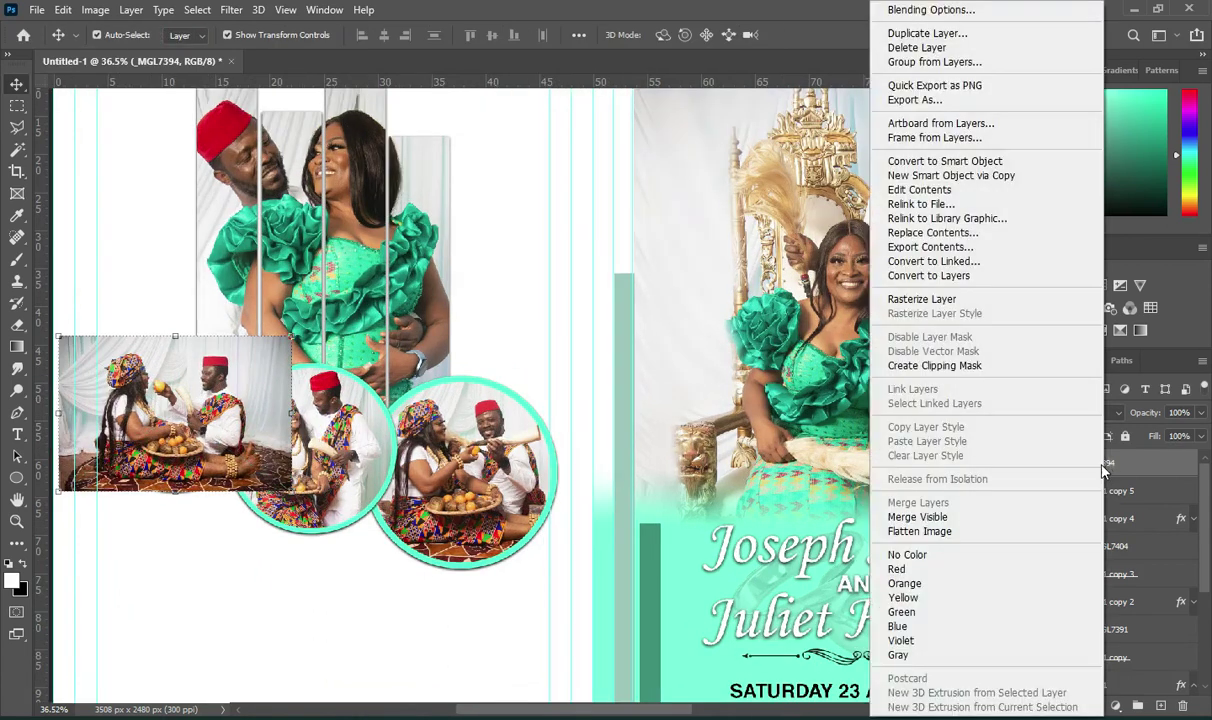
click(1060, 368)
scroll(185, 328, up, 1)
scroll(185, 328, up, 2)
drag(329, 292, 330, 305)
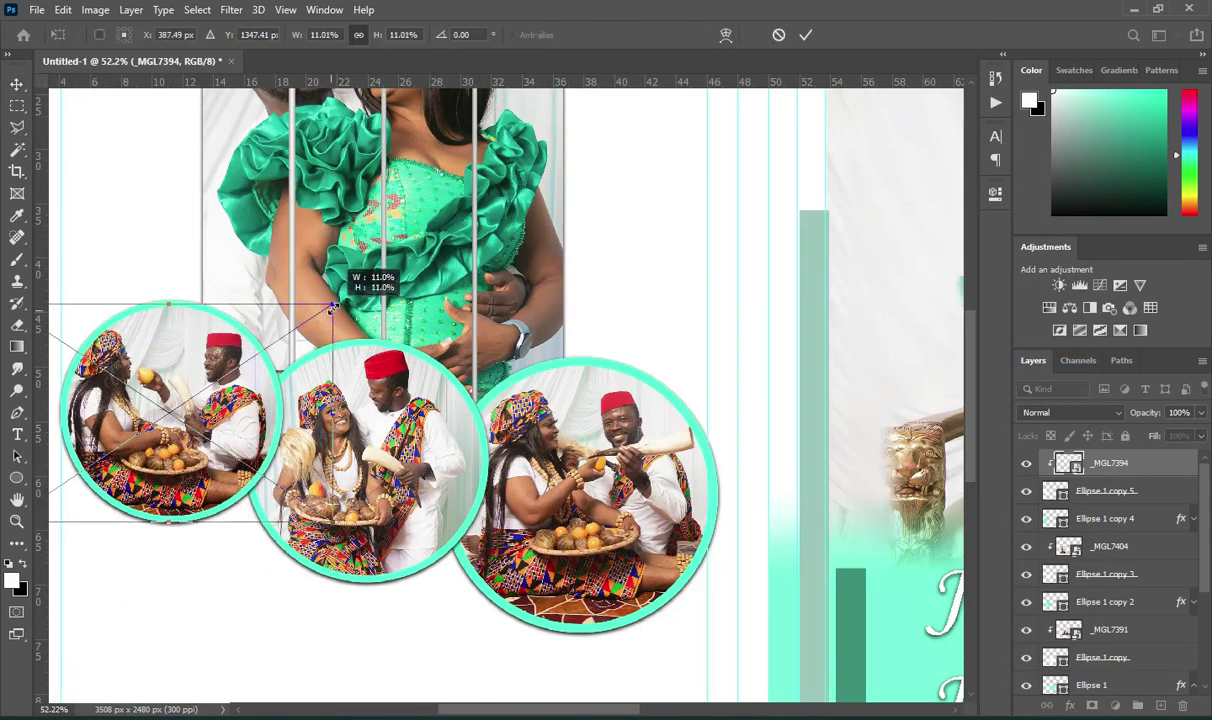
drag(325, 516, 329, 519)
key(Return)
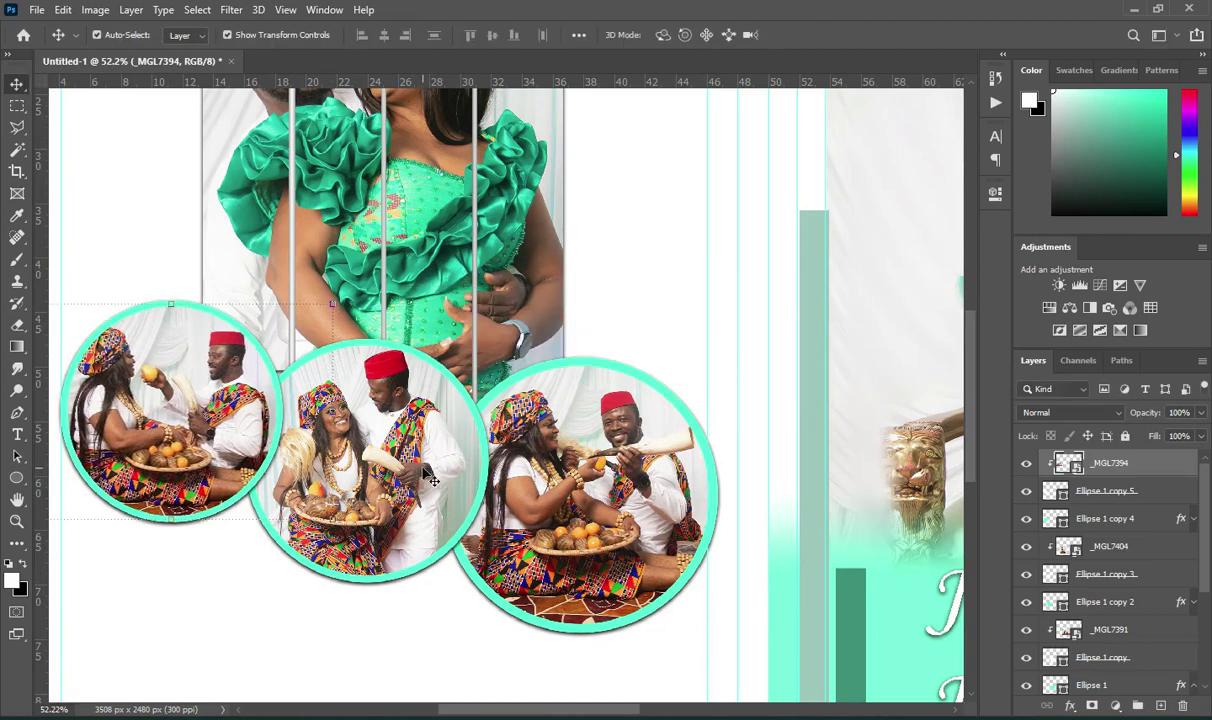
drag(420, 474, 432, 421)
scroll(432, 421, down, 3)
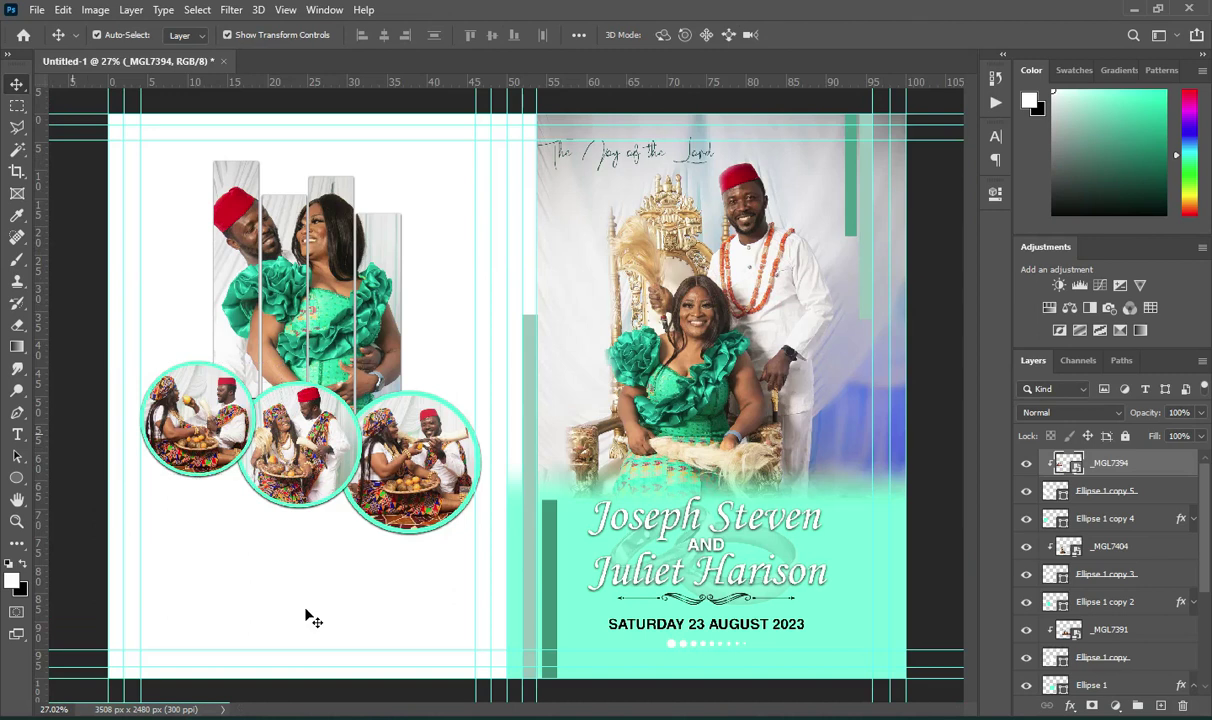
click(313, 620)
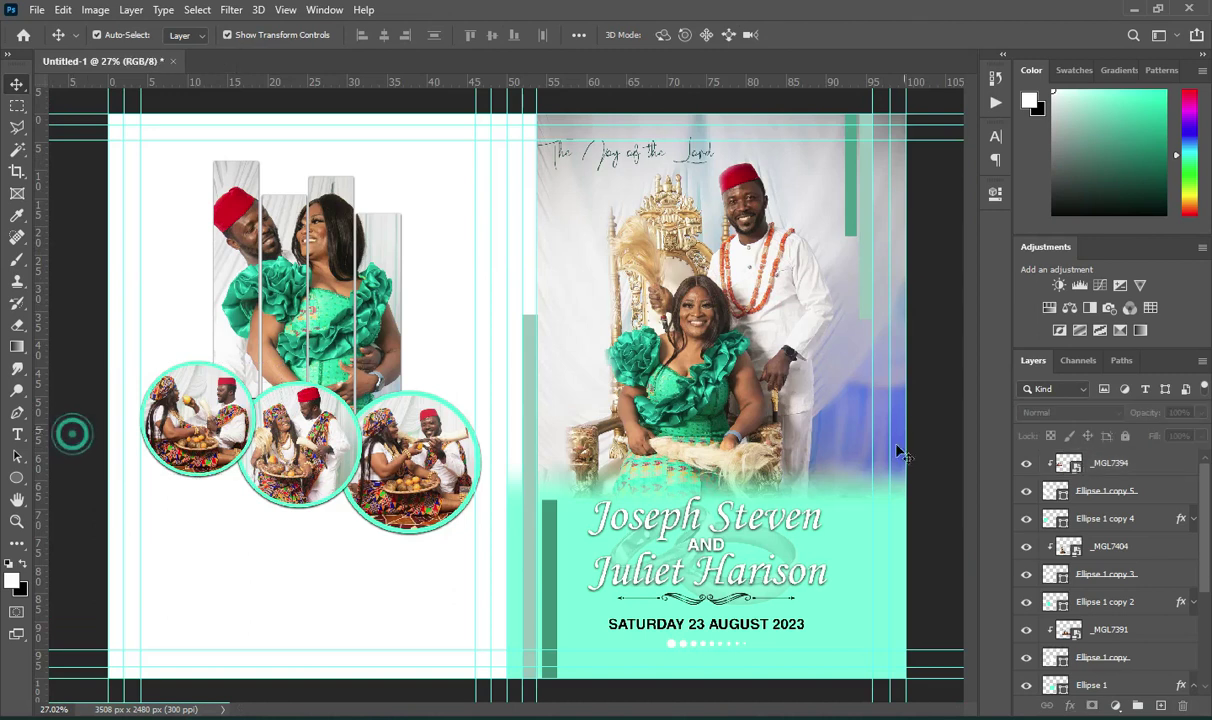
Draw a narrow vertical rectangle about 82 px wide and 954 px high near the back cover's lower left edge.
click(17, 478)
click(70, 512)
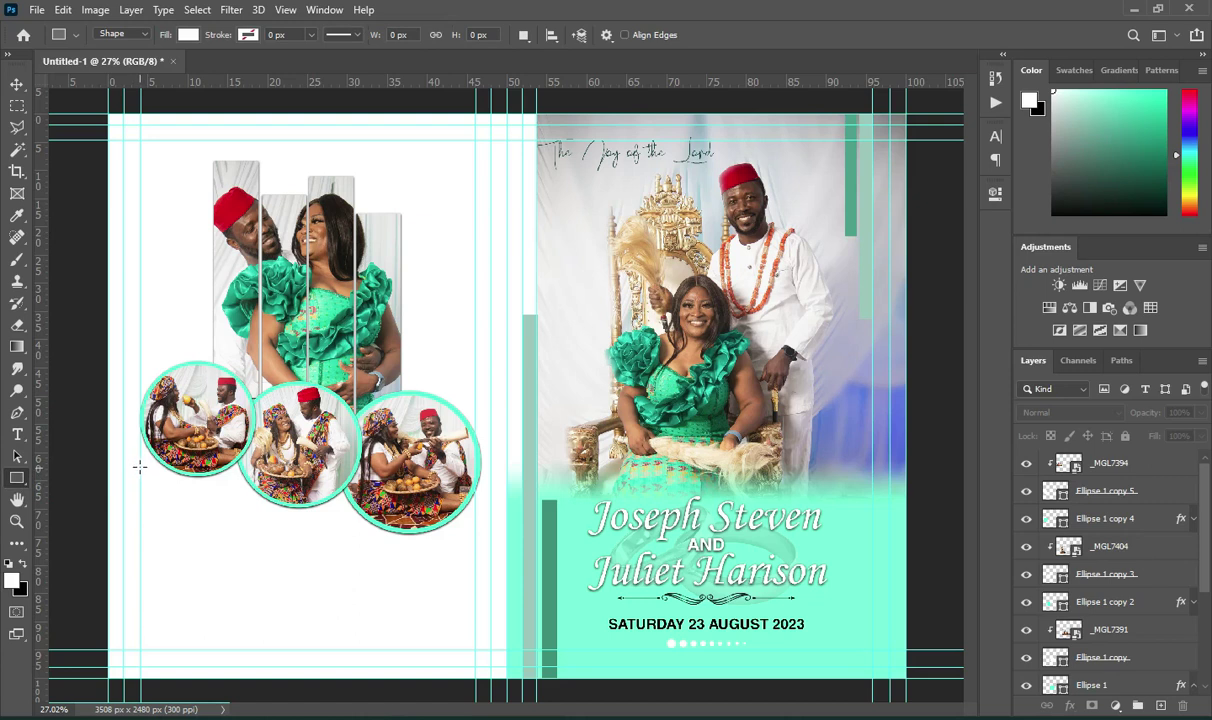
drag(131, 461, 150, 679)
key(v)
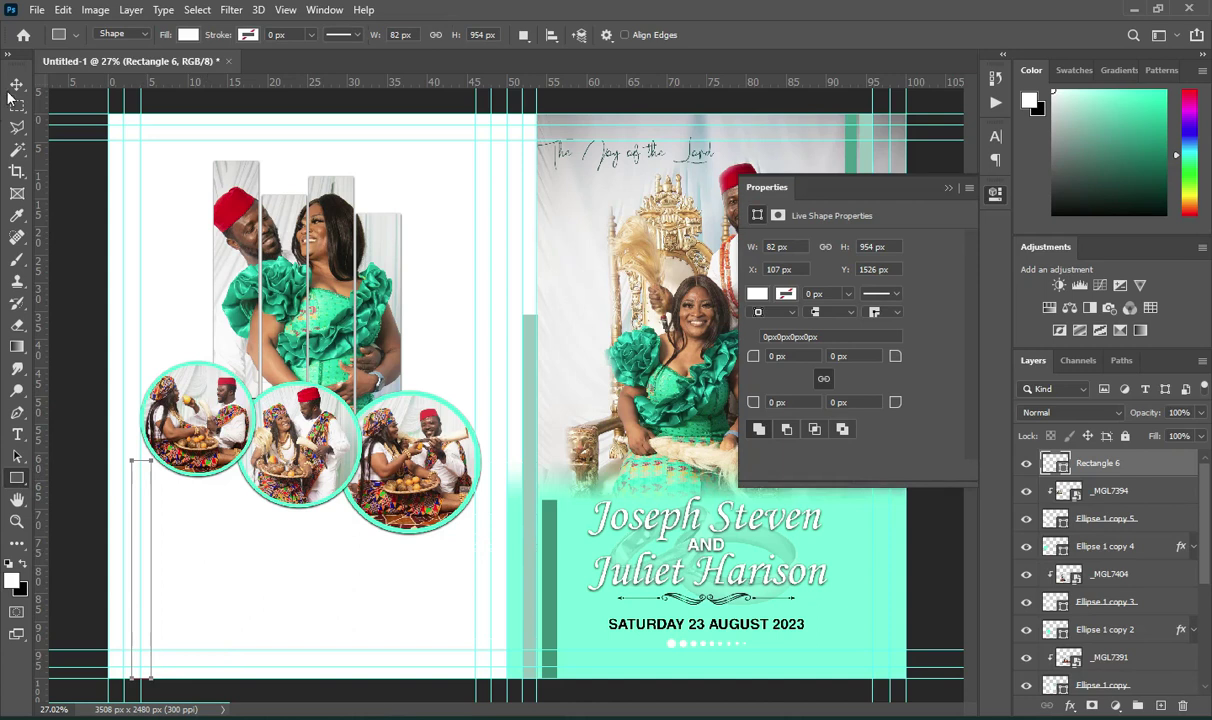
Fill the new narrow rectangle with the medium green from the recently used colours.
click(759, 293)
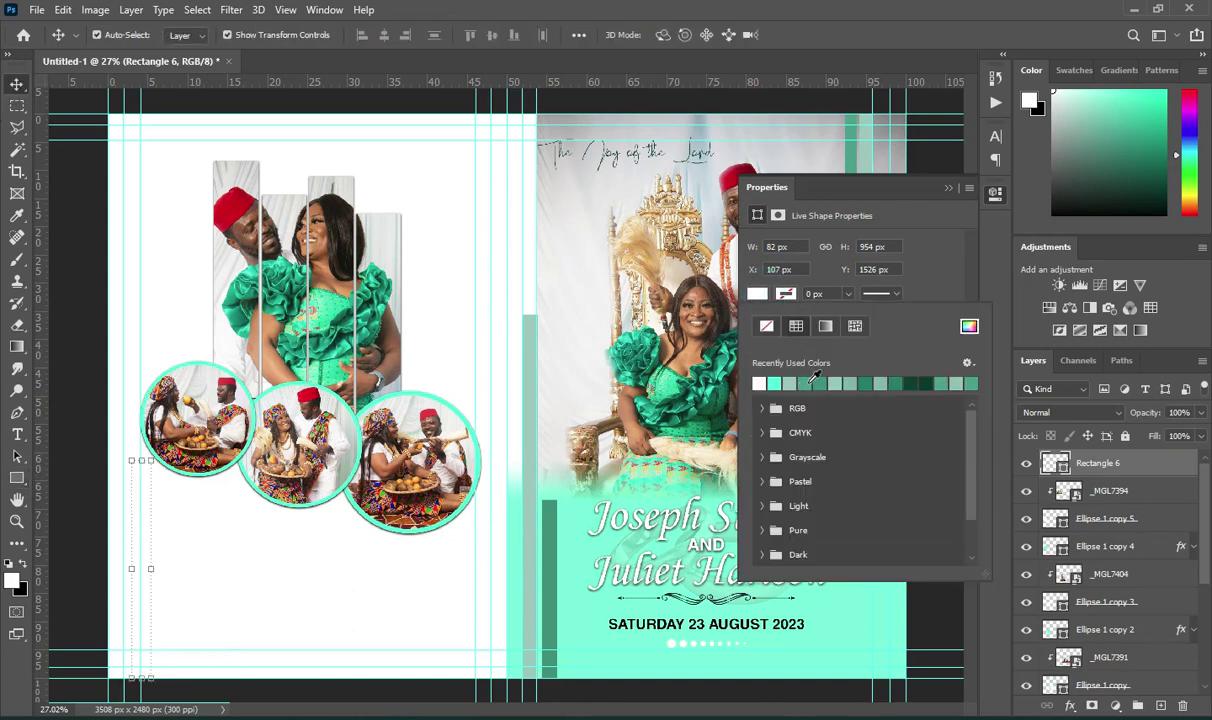
click(819, 383)
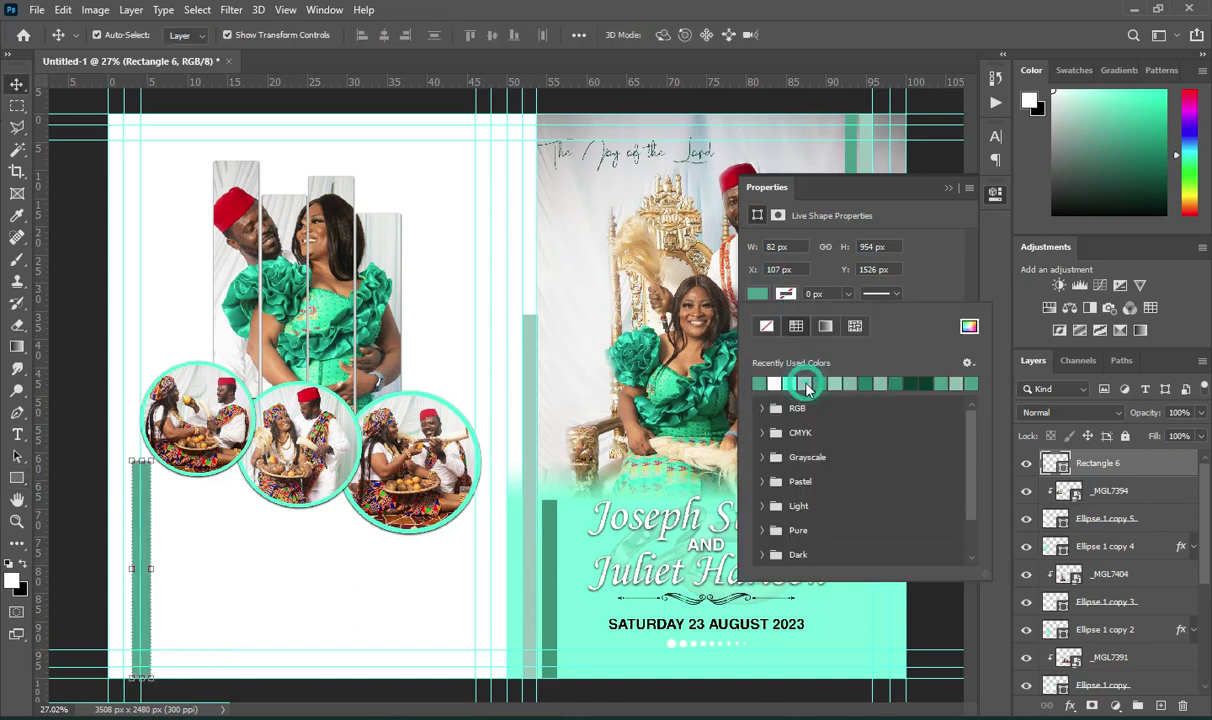
click(951, 202)
click(949, 189)
Scale the green bar to 88.94% and fit it between the back cover's left margin guides at the bottom edge.
key(ctrl+t)
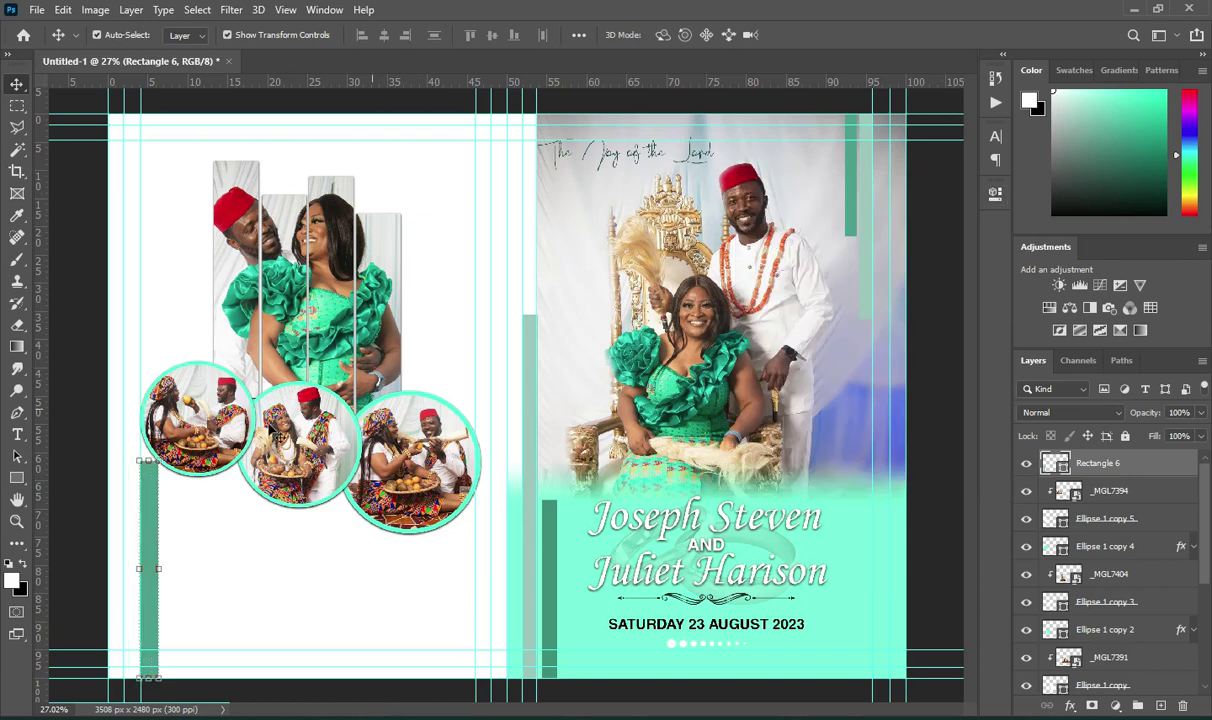
drag(132, 461, 129, 530)
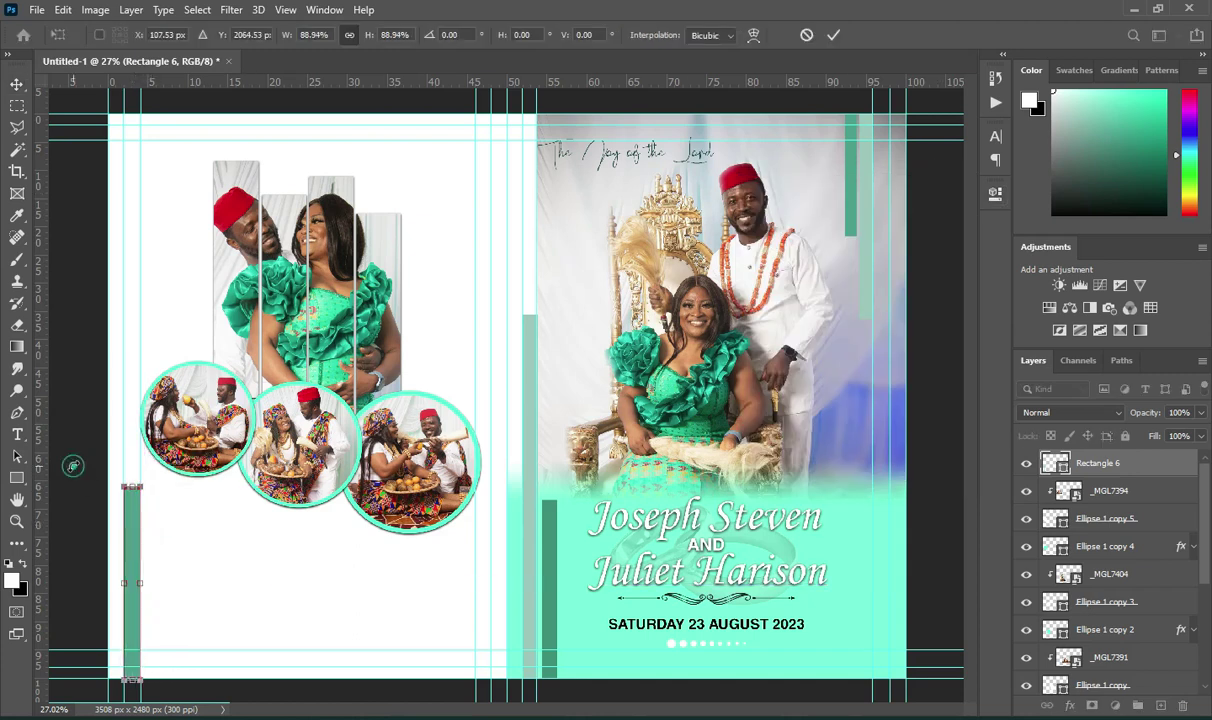
key(Return)
Duplicate the green bar and move the copy between the margin guides at the back cover's upper right.
drag(1138, 473, 1160, 705)
drag(136, 560, 486, 184)
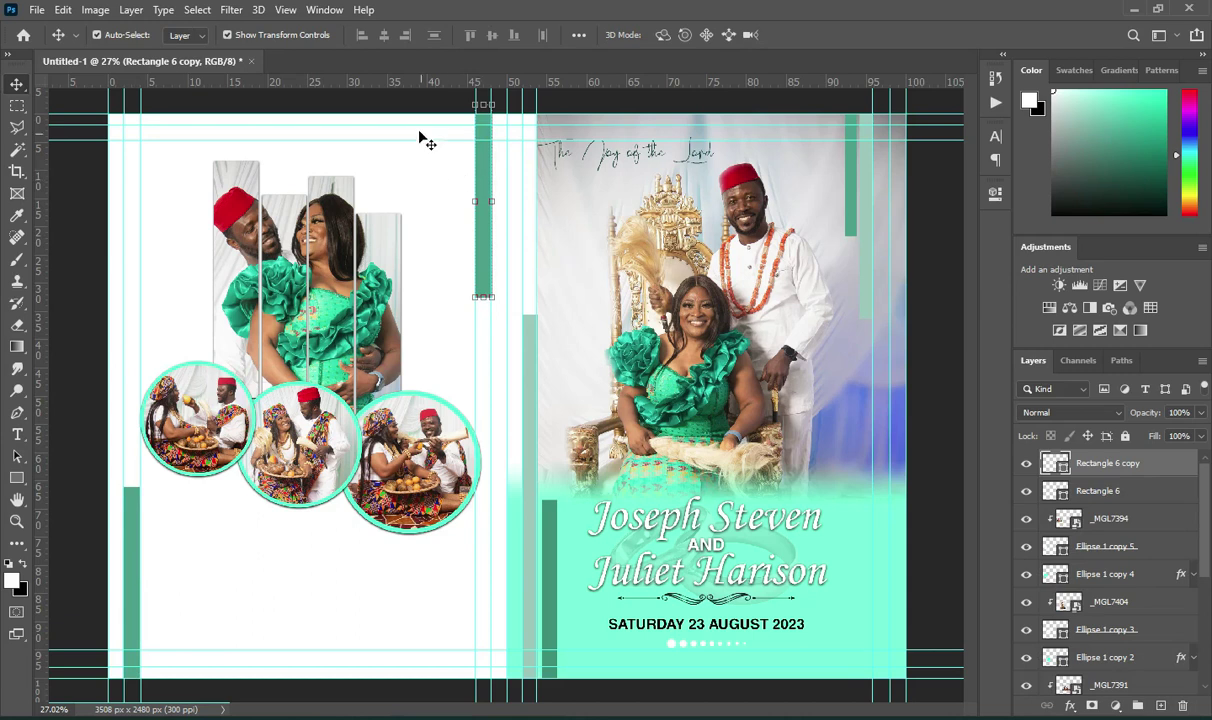
click(411, 108)
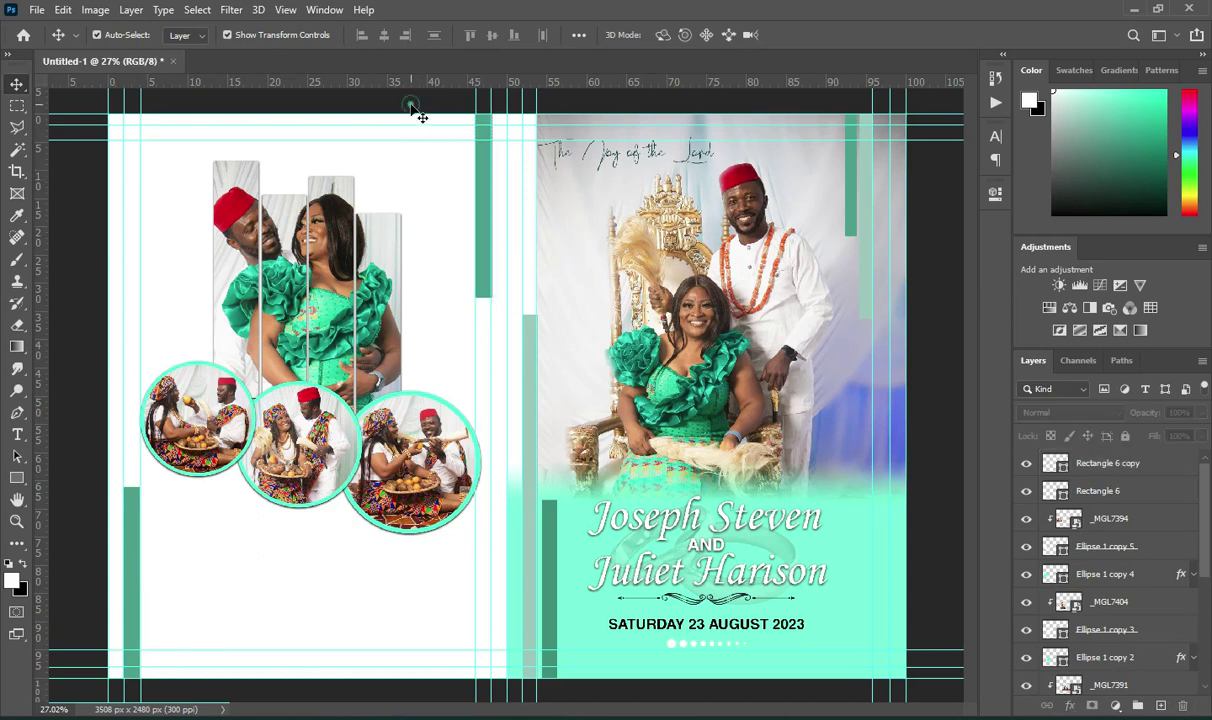
click(484, 200)
click(433, 105)
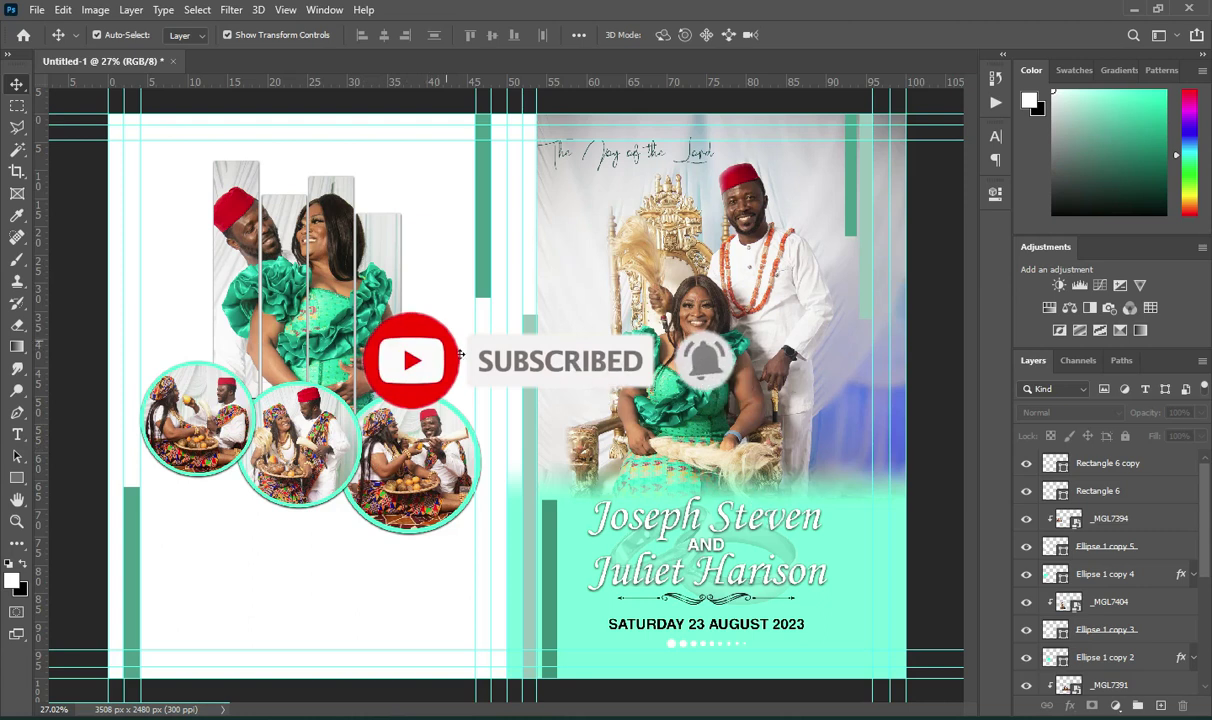
Recolour the upper bar, Rectangle 6 copy, with the grey-green sampled from the vertical bar on the spine.
click(480, 281)
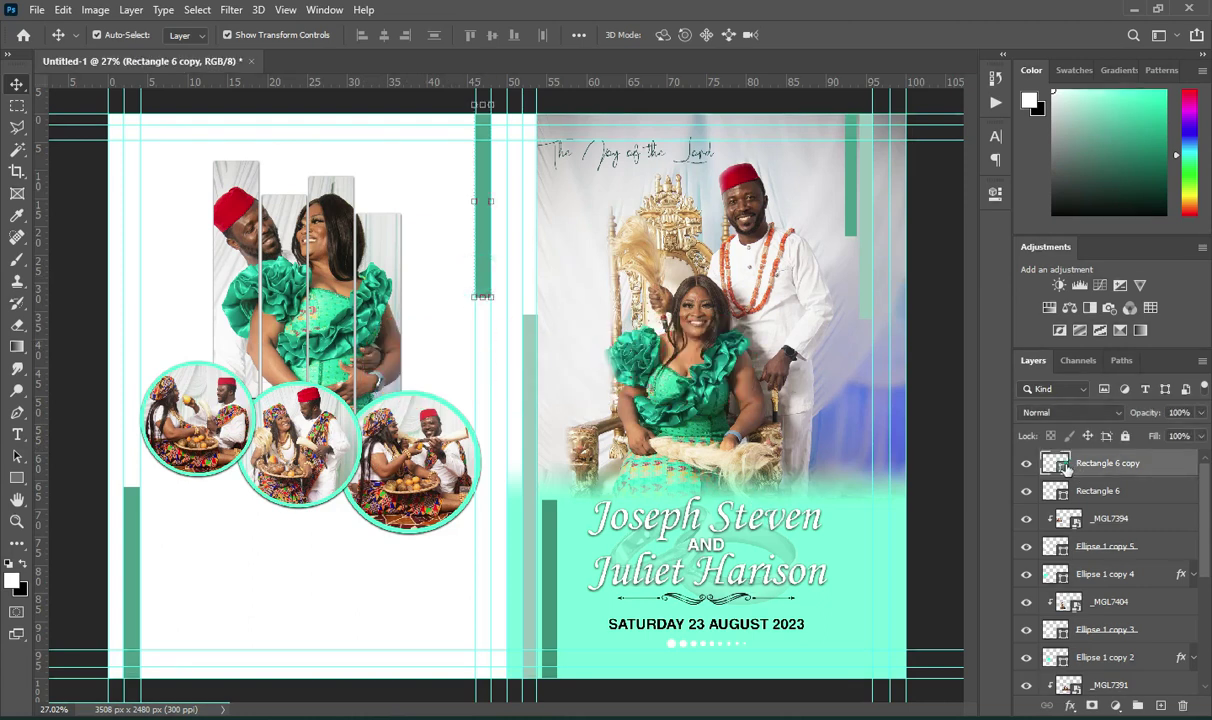
double_click(1057, 464)
click(779, 279)
drag(779, 279, 780, 292)
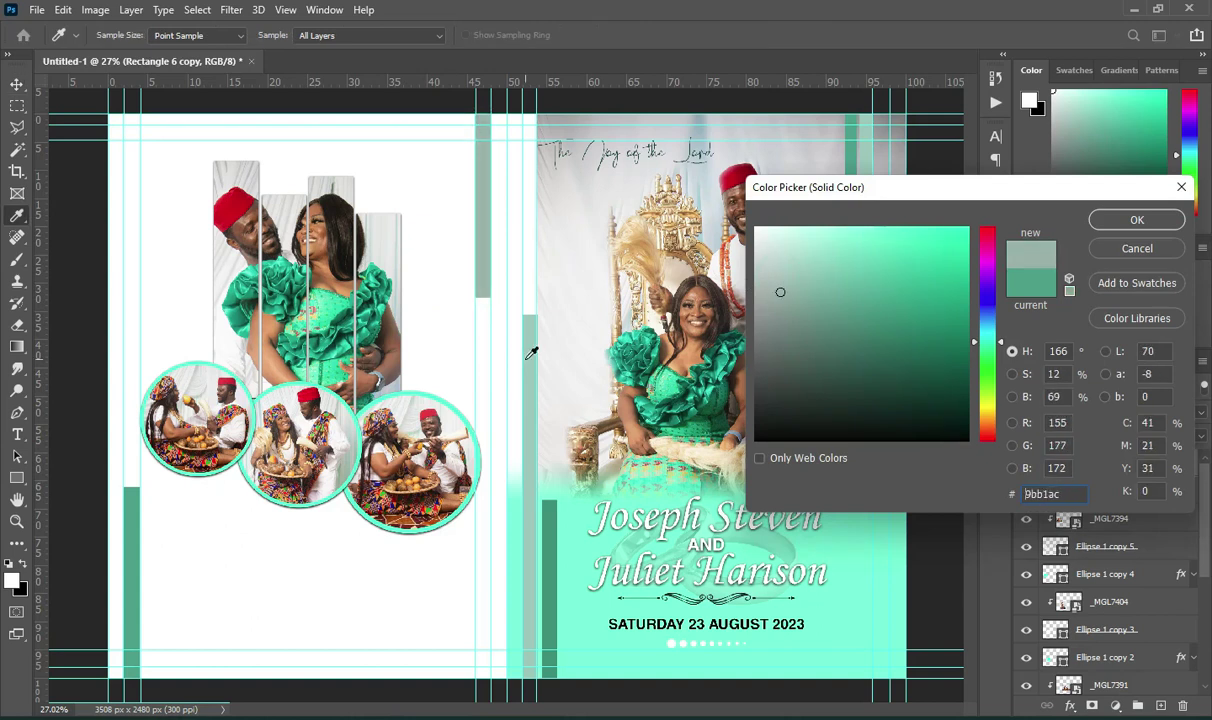
click(527, 361)
click(1162, 220)
click(1115, 224)
key(v)
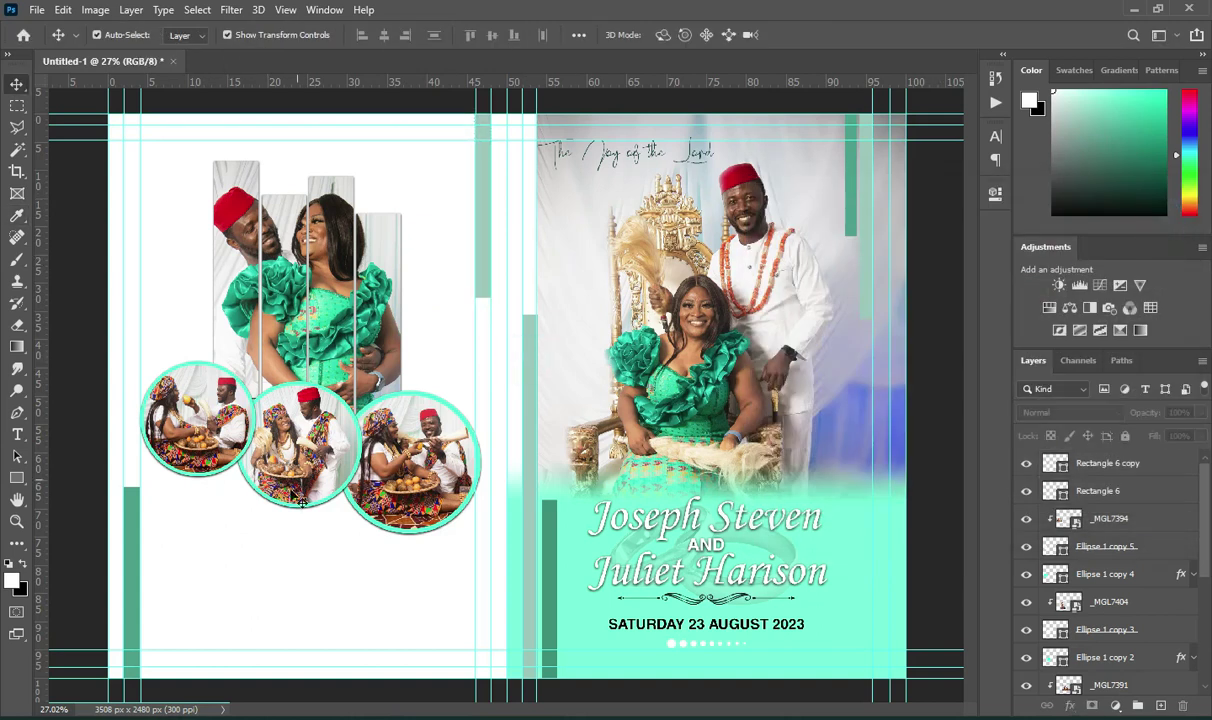
scroll(257, 546, up, 2)
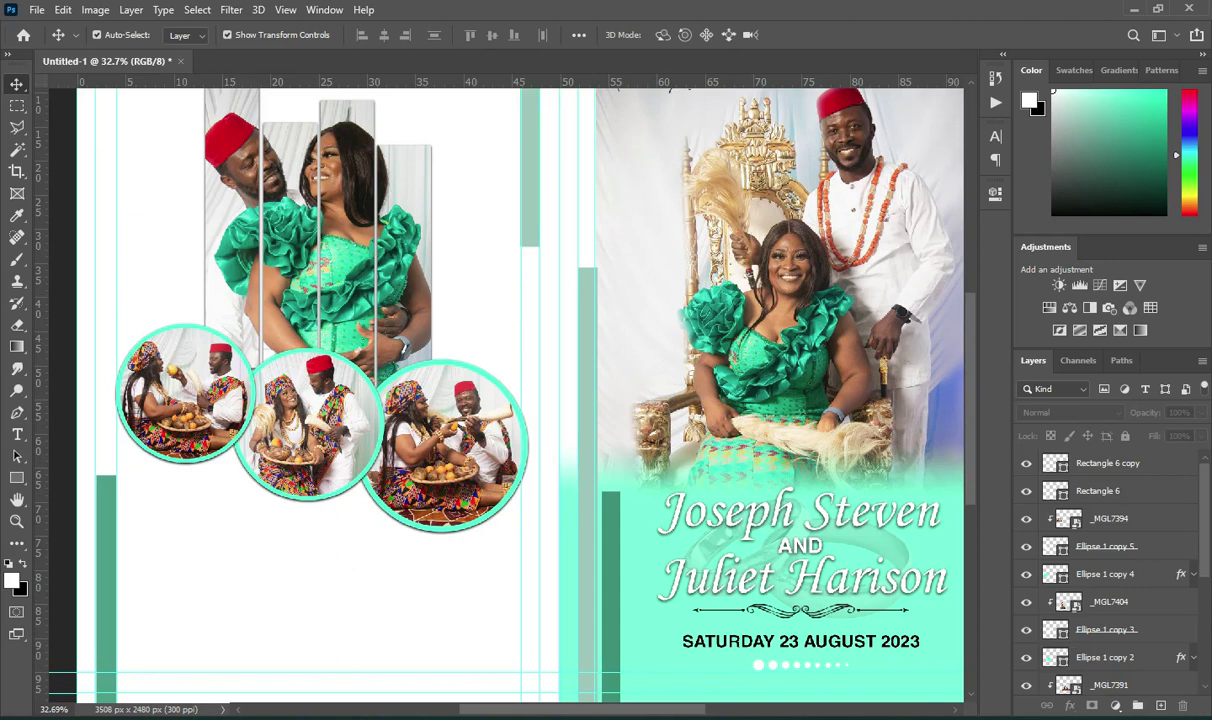
Place the 7-2-couple-png-images graphic from the Wedding jotter cover folder and shrink it to slightly under 23.21% below the back cover's leftmost circular photo.
key(alt+Tab)
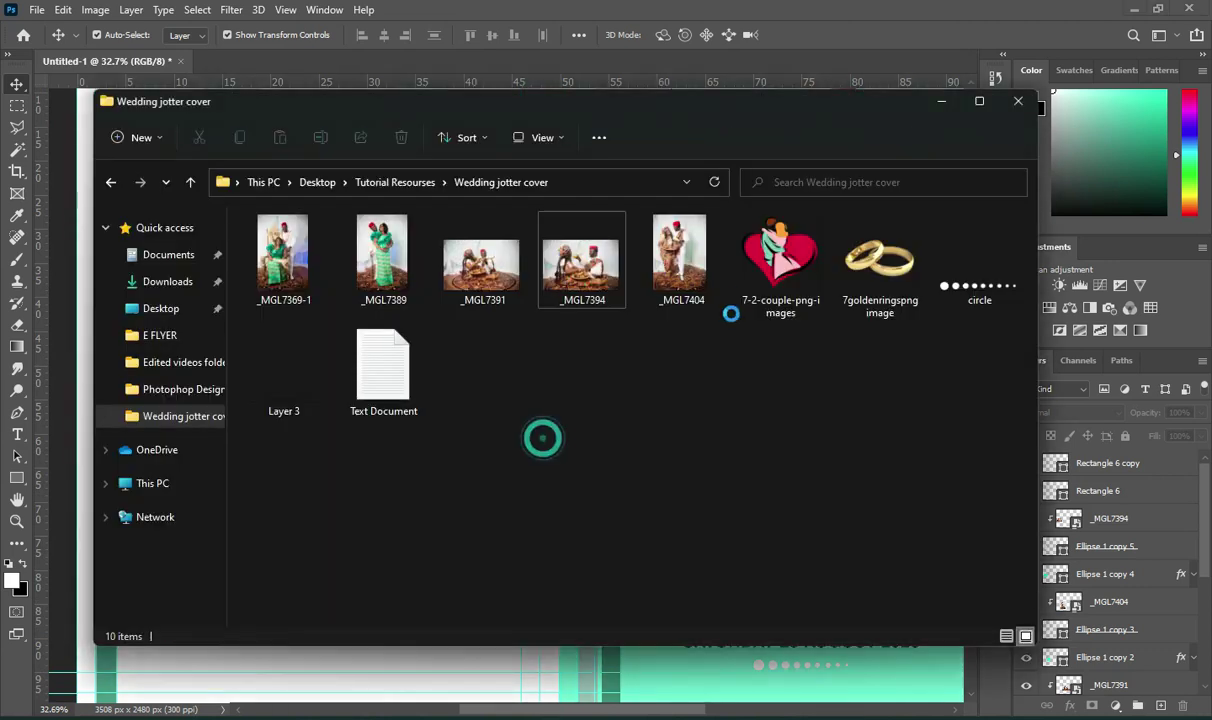
drag(791, 263, 433, 334)
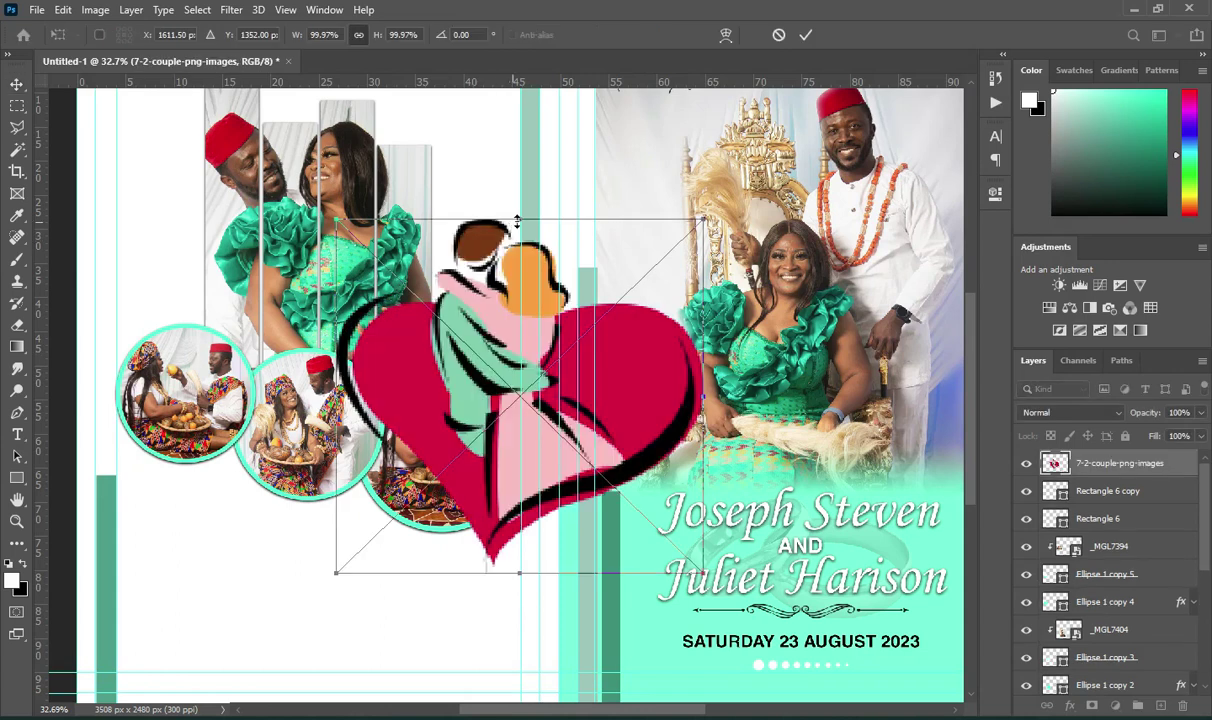
drag(514, 219, 481, 394)
drag(491, 453, 198, 508)
drag(326, 546, 210, 532)
drag(257, 596, 219, 562)
drag(180, 515, 186, 477)
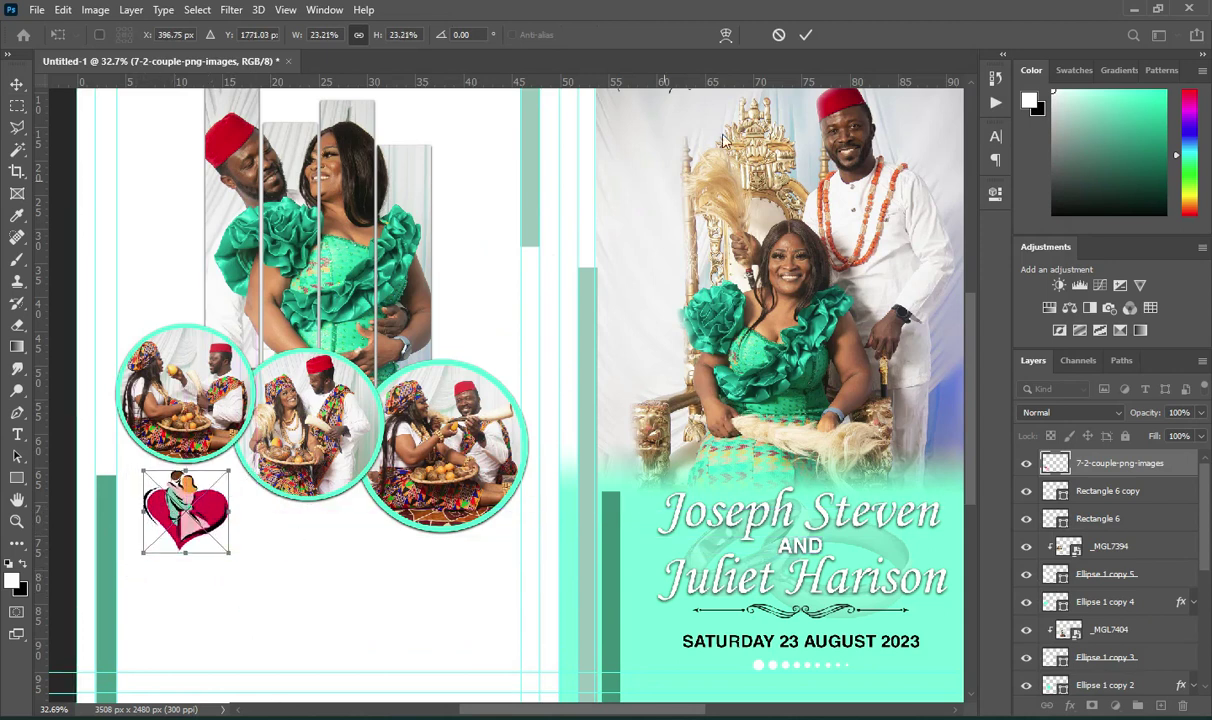
click(807, 35)
scroll(340, 255, down, 1)
drag(236, 553, 229, 547)
key(Return)
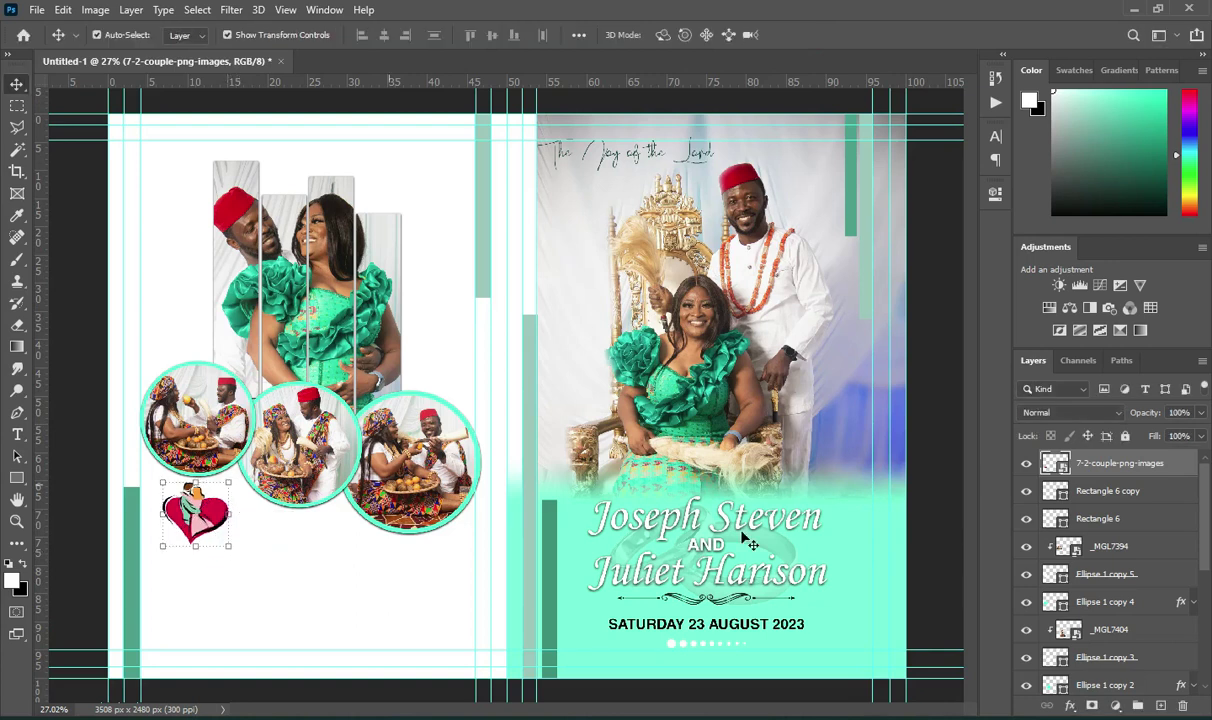
Rasterize the couple graphic's layer and desaturate it using Hue/Saturation with hue -9 and saturation -100.
right_click(1087, 468)
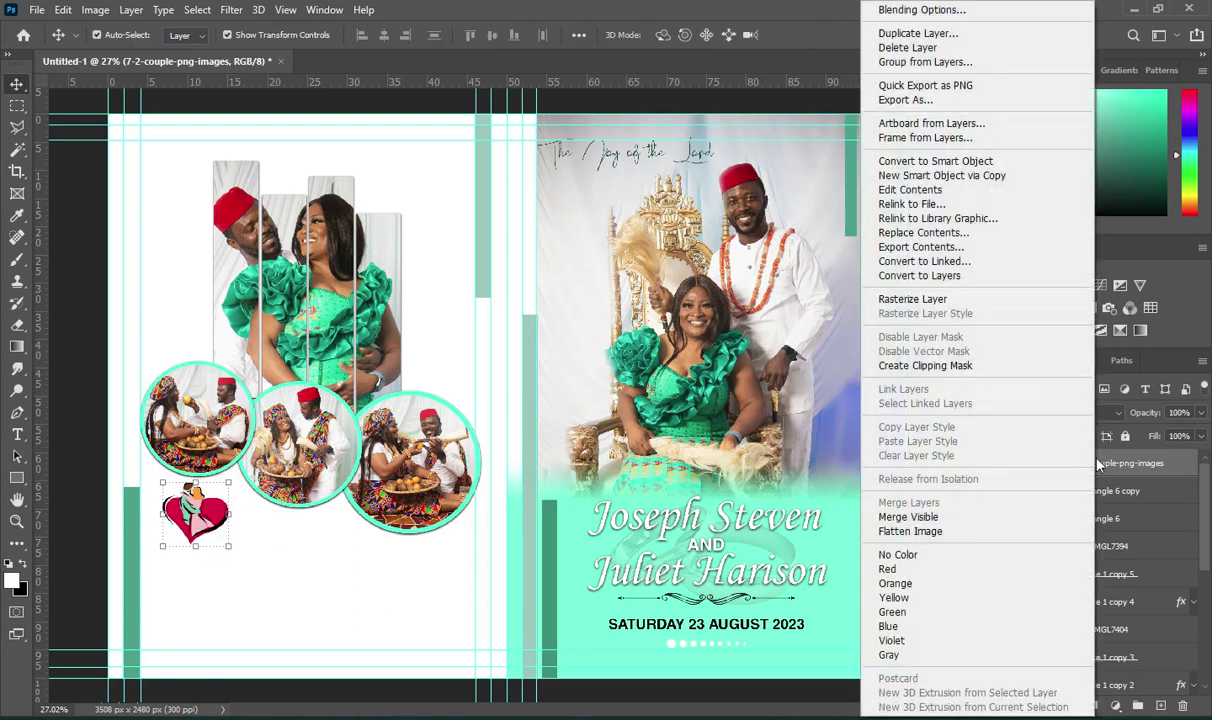
click(928, 298)
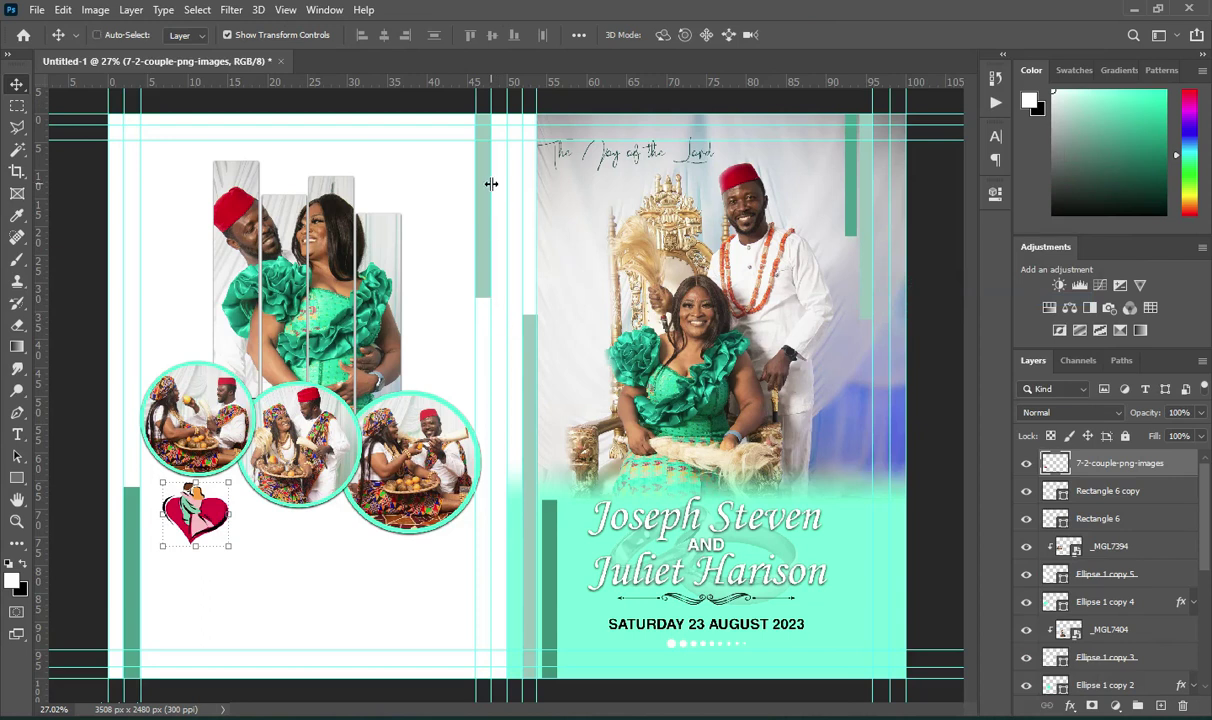
key(ctrl+u)
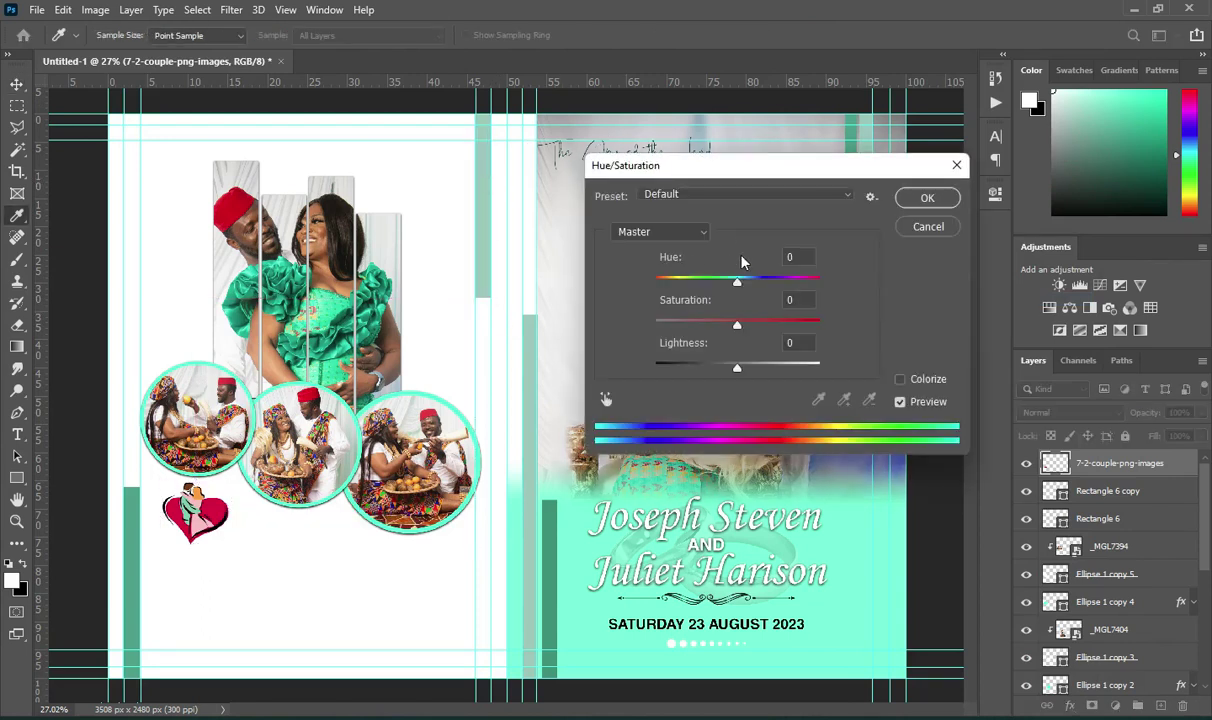
drag(737, 283, 606, 335)
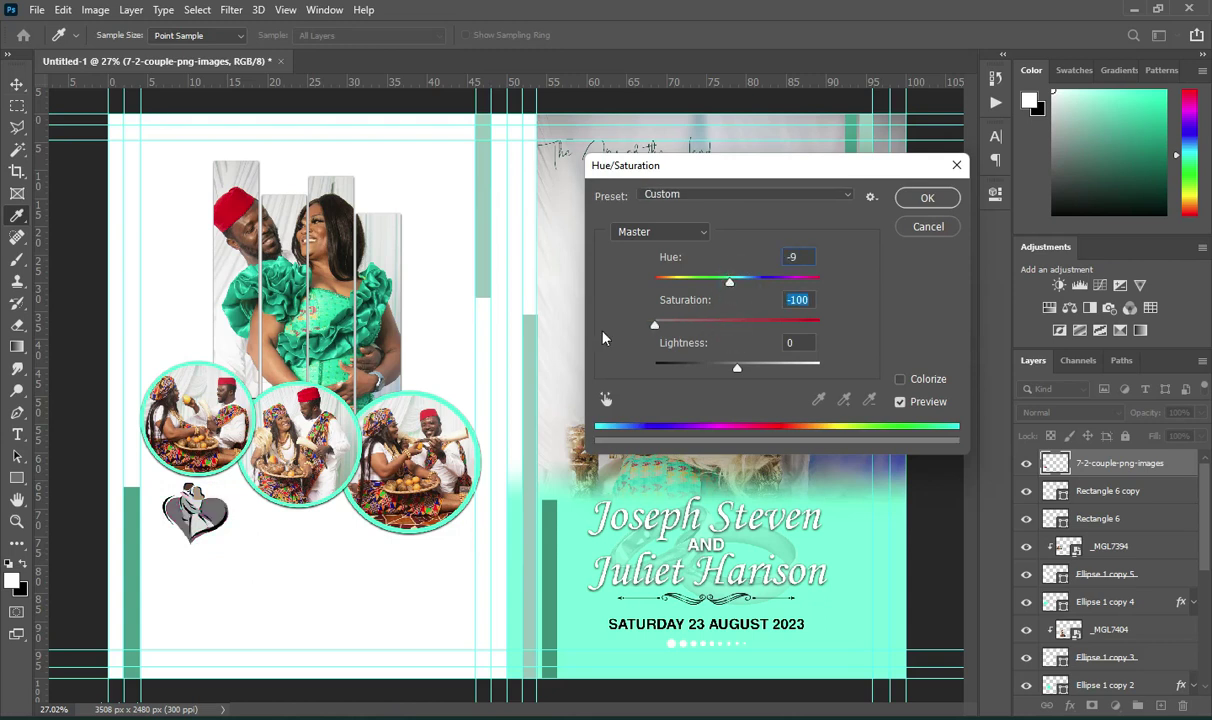
drag(743, 375, 744, 375)
click(926, 198)
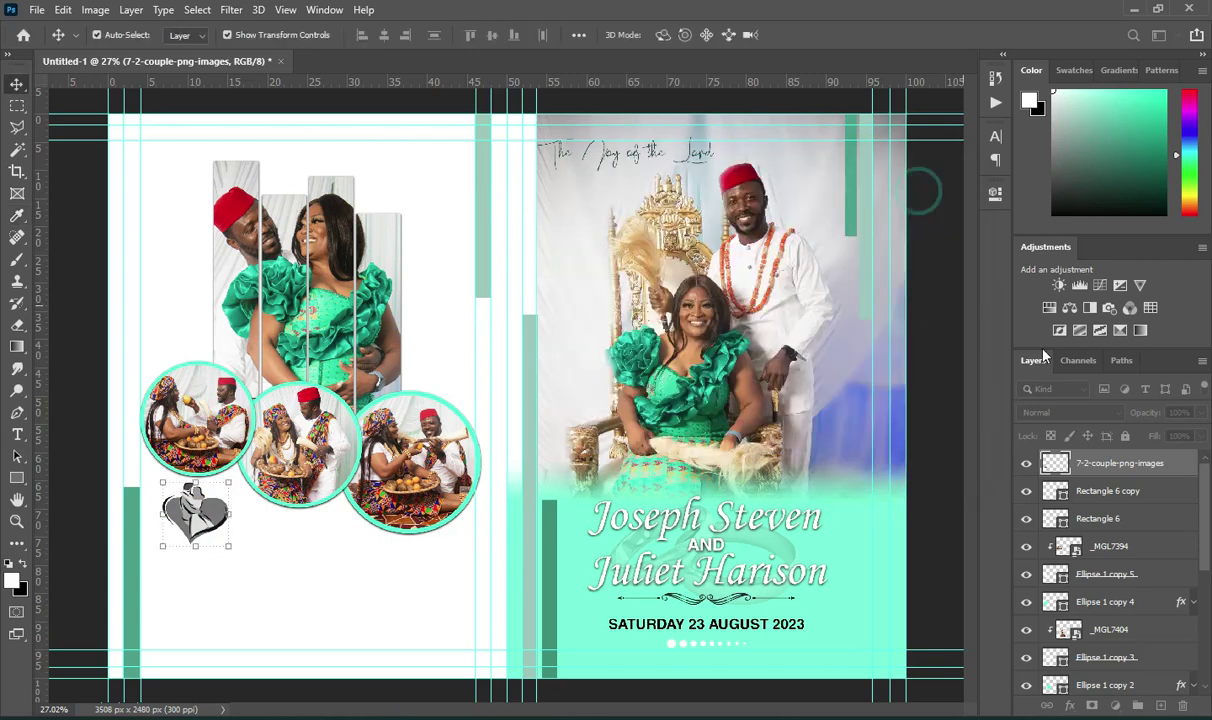
Lower the couple graphic's layer opacity to 42%.
drag(1137, 424, 1106, 434)
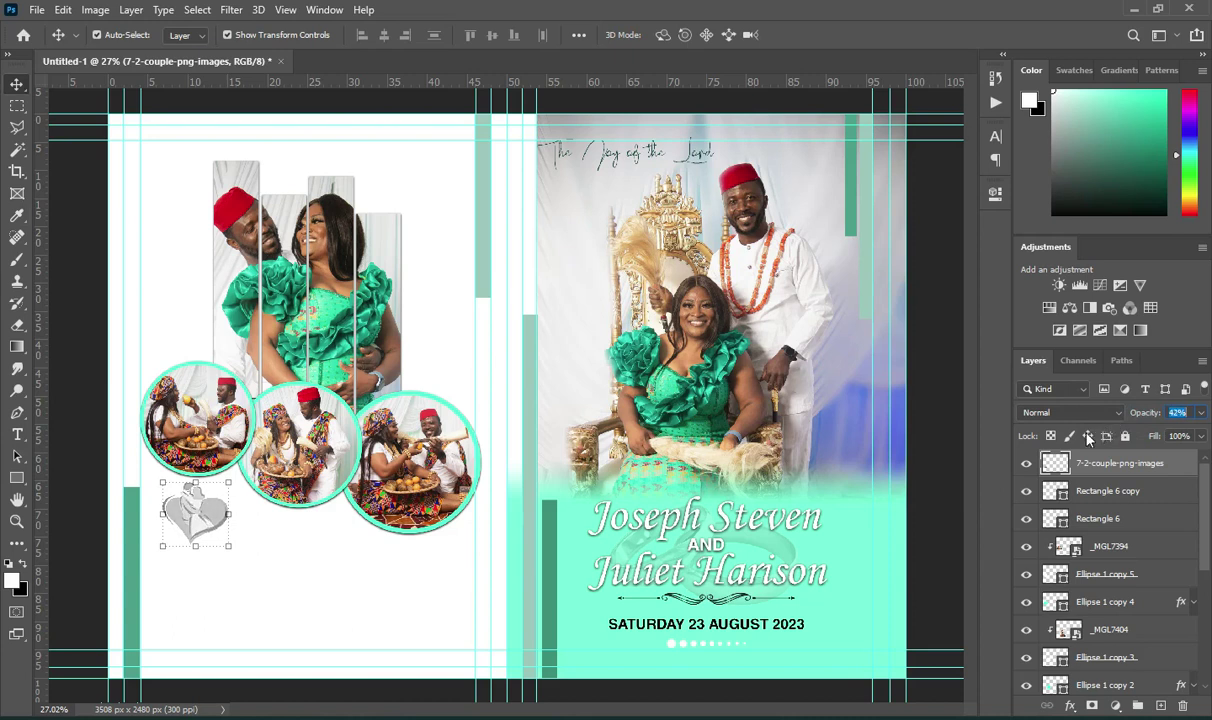
click(919, 394)
scroll(919, 394, down, 2)
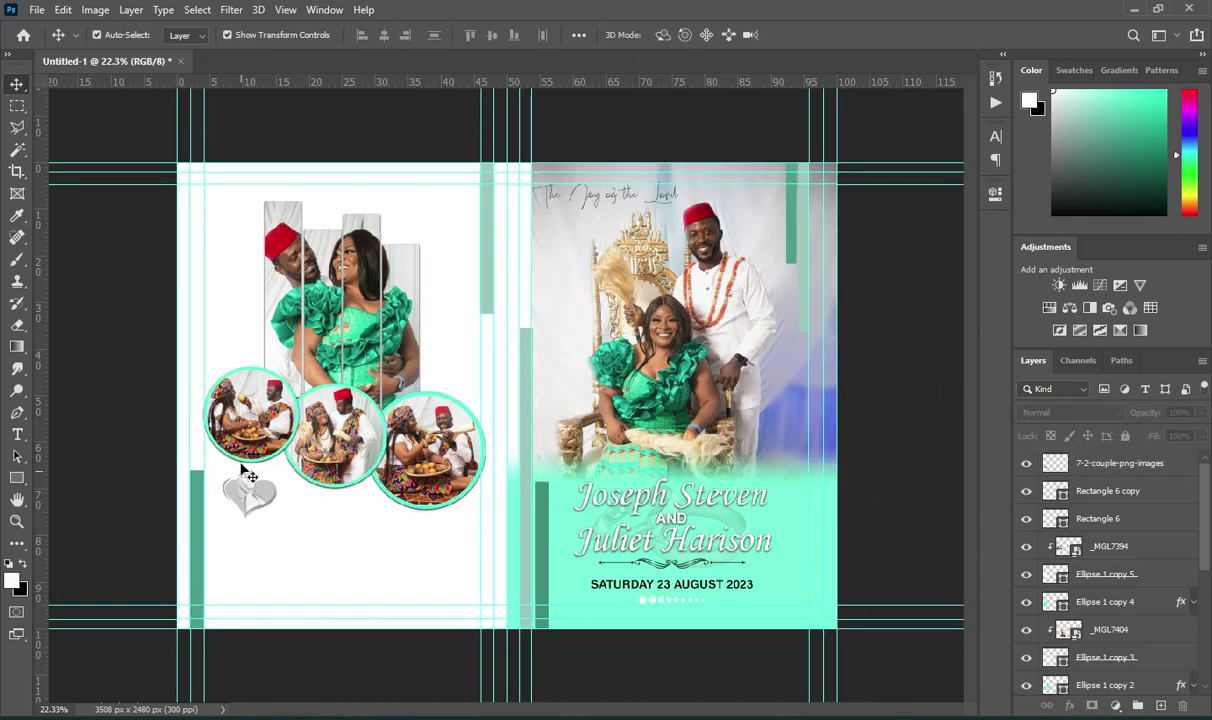
scroll(285, 408, down, 1)
scroll(297, 420, up, 2)
Copy the line "Thanks for coming" from the open Text Document and return to the cover design.
key(alt+Tab)
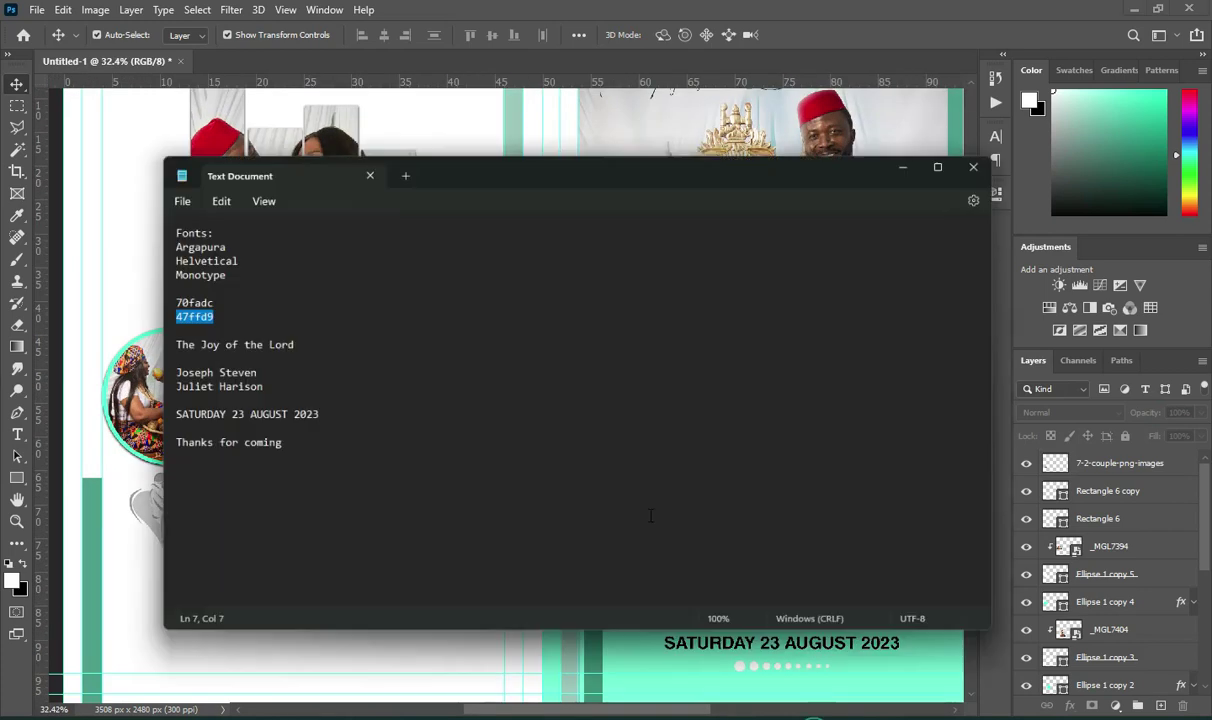
drag(120, 419, 237, 420)
key(ctrl+c)
key(alt+Tab)
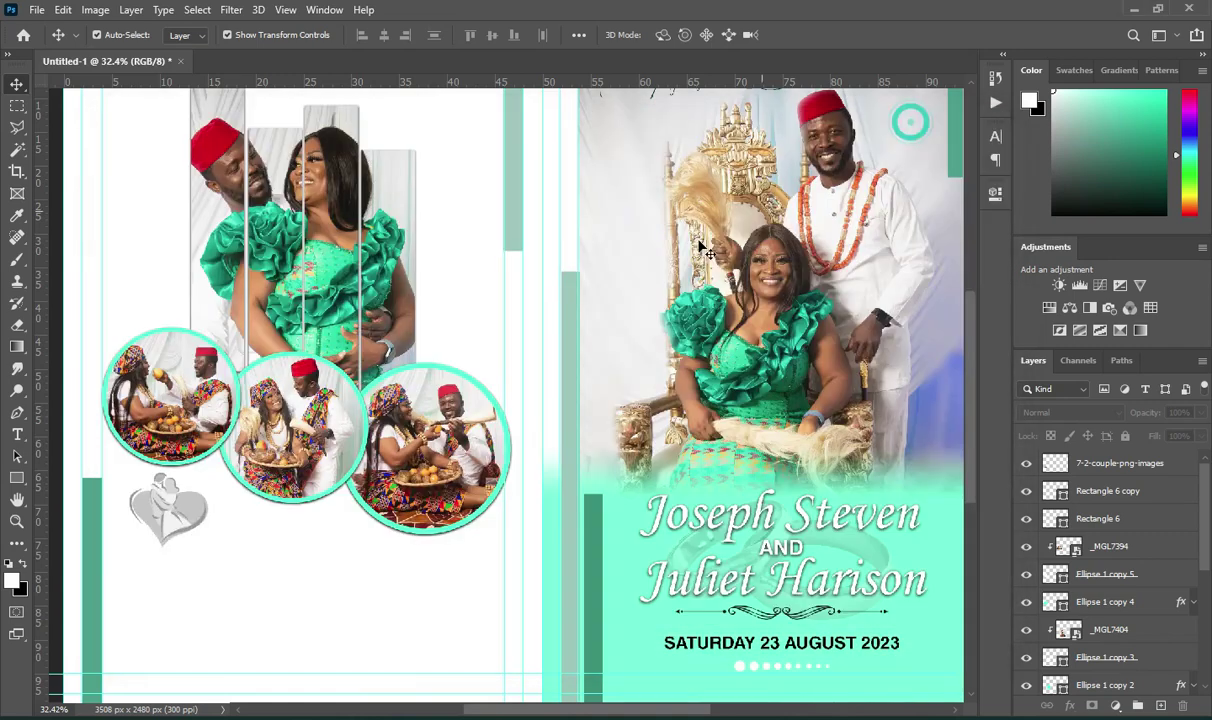
Add the text "Thanks for coming" in Monotype Corsiva at 15 pt below the couple graphic on the back cover.
key(t)
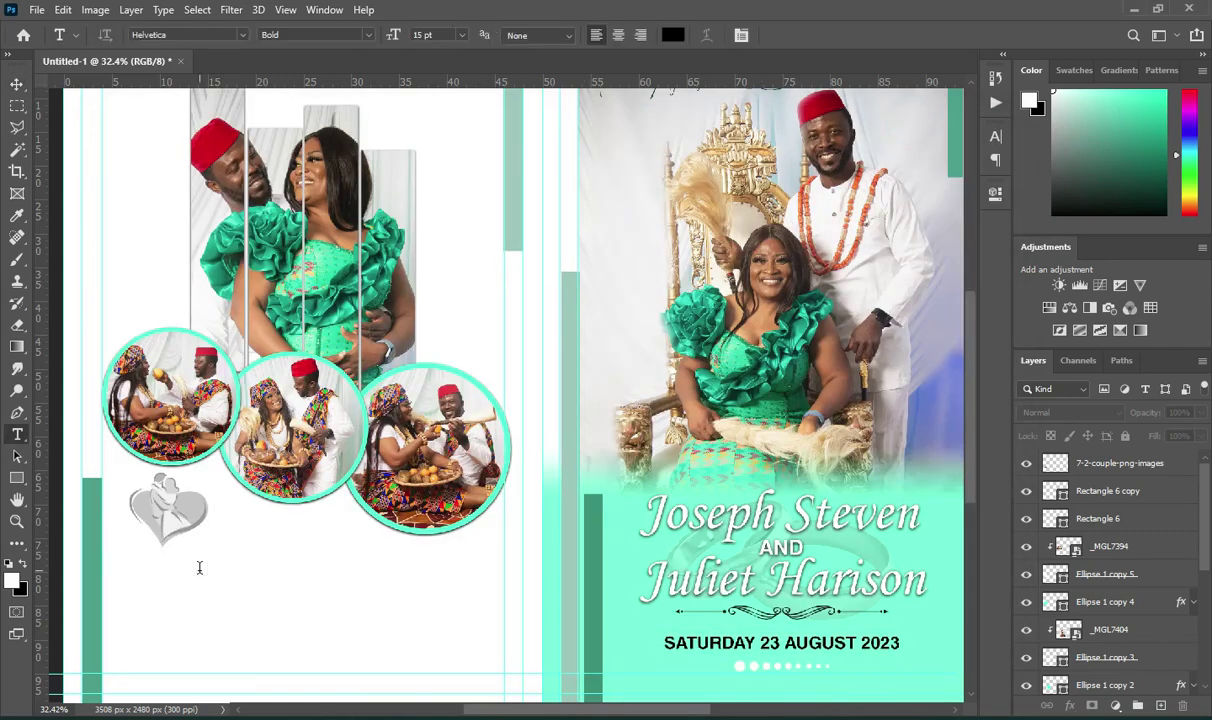
click(199, 567)
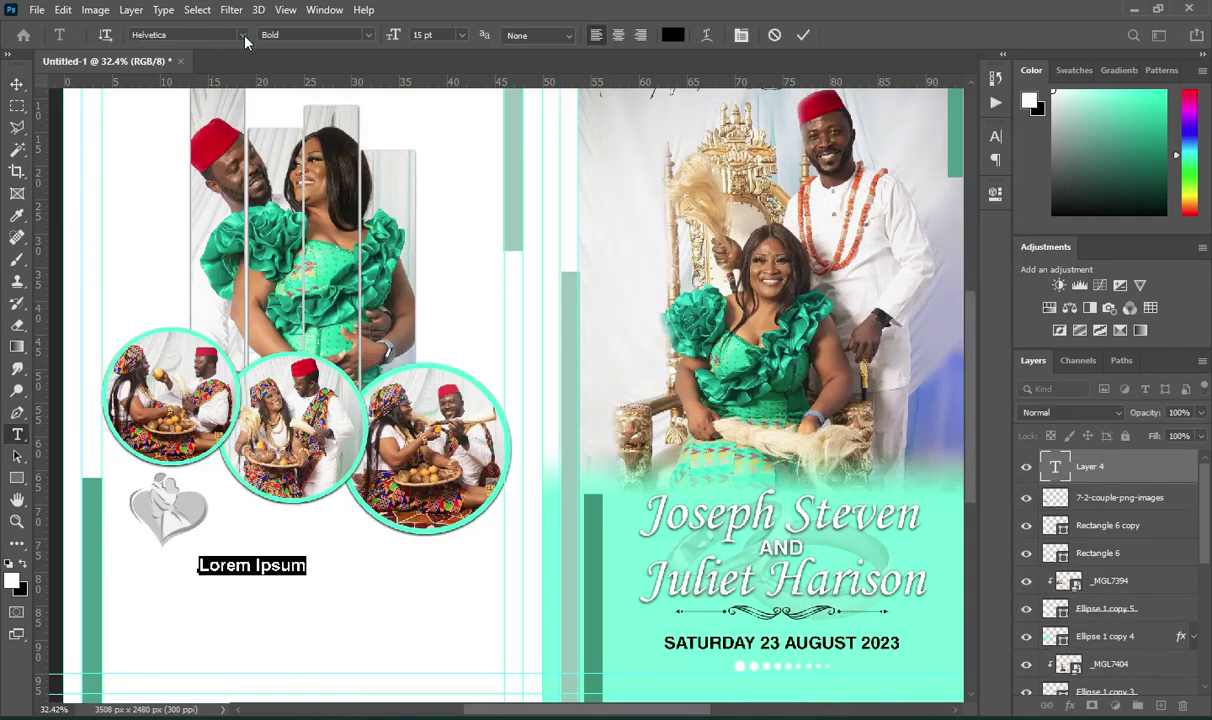
click(243, 36)
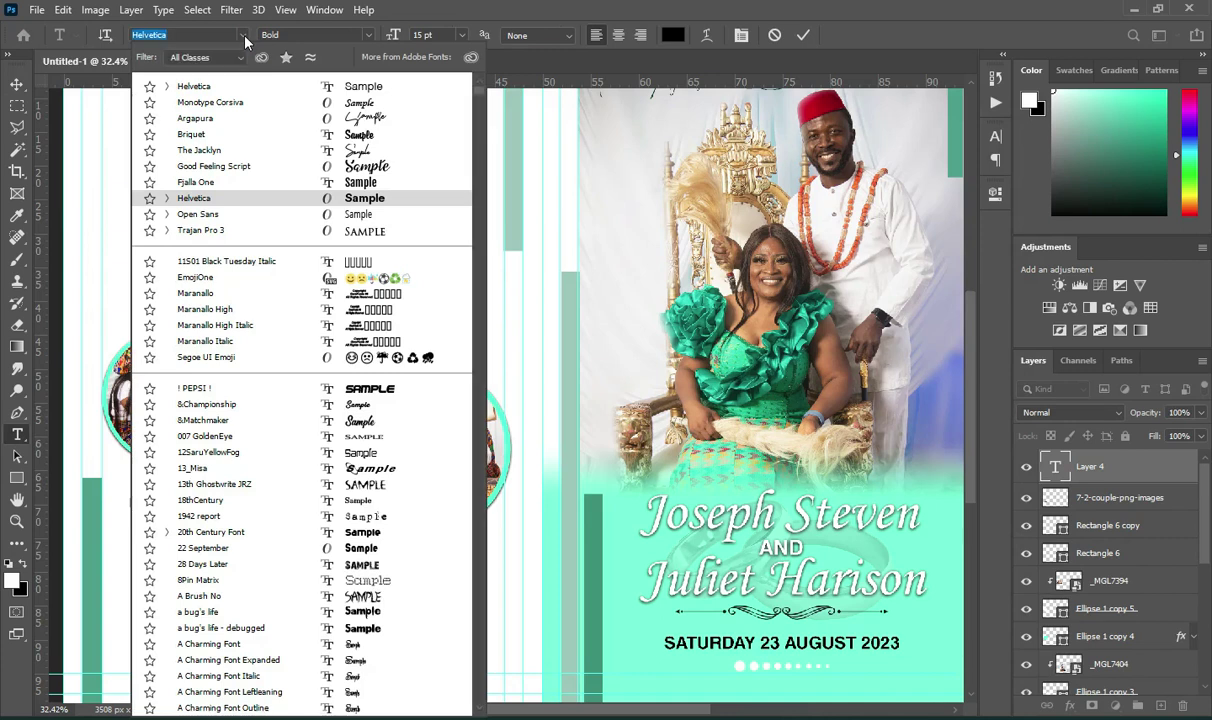
click(198, 101)
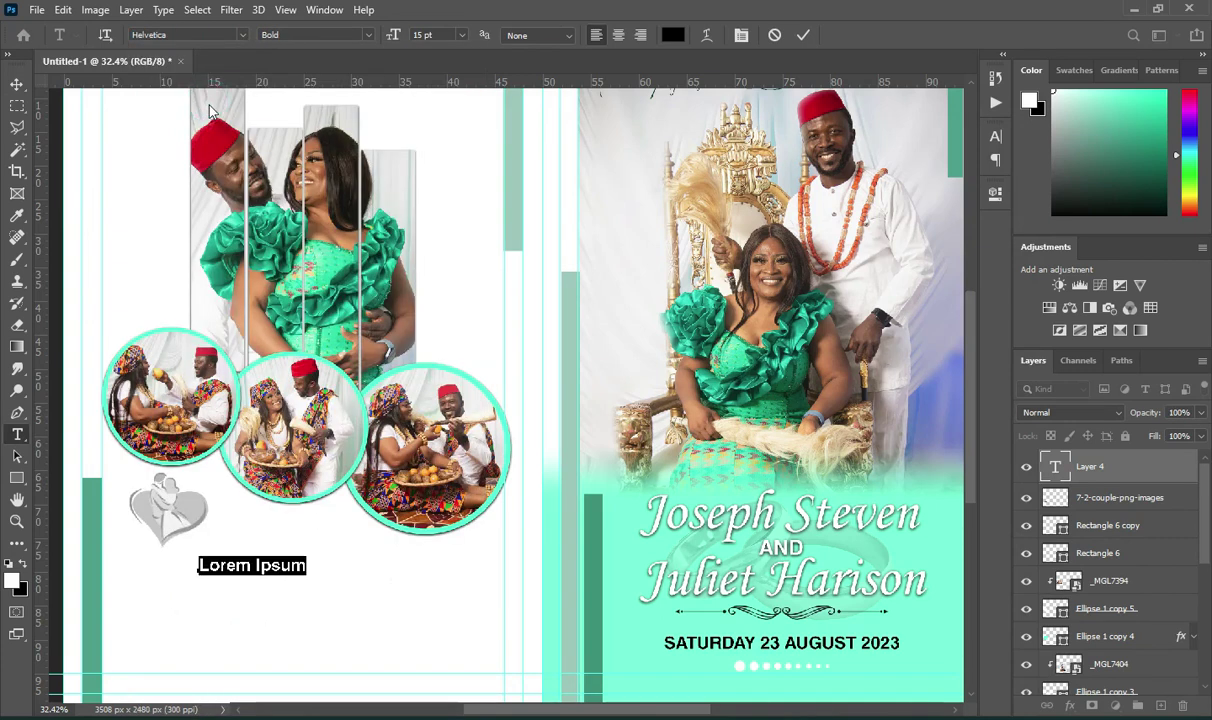
text(Thanks for coming)
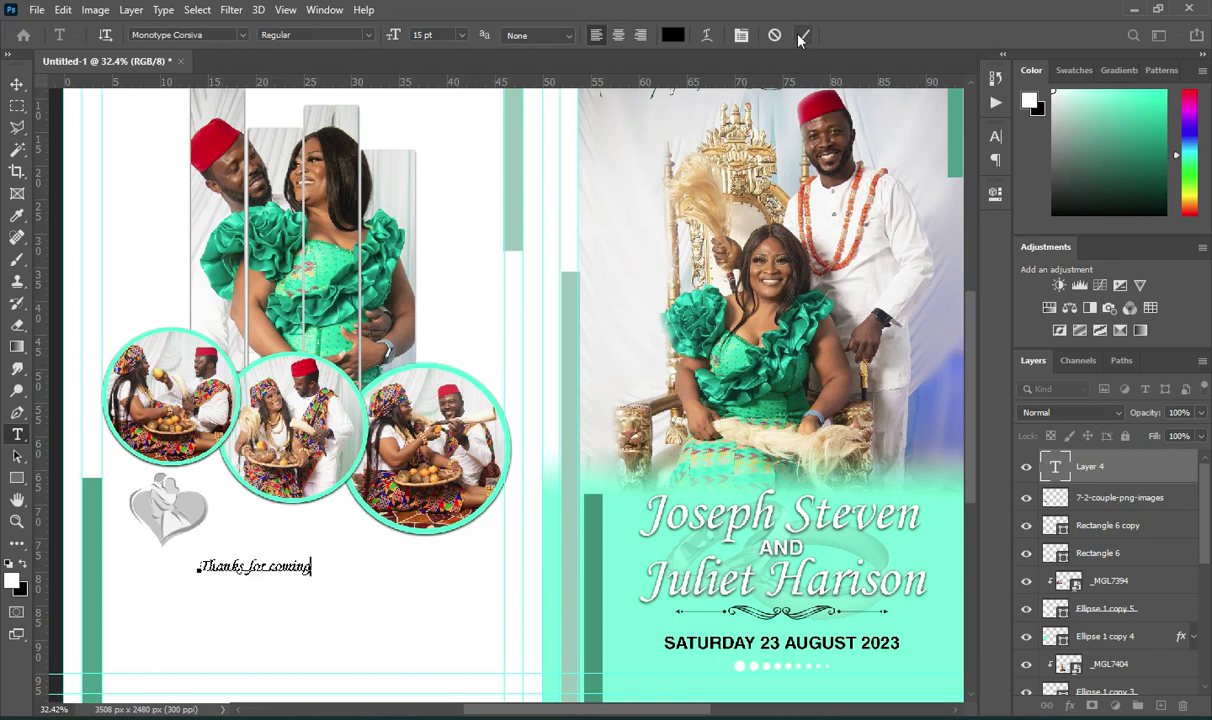
click(804, 35)
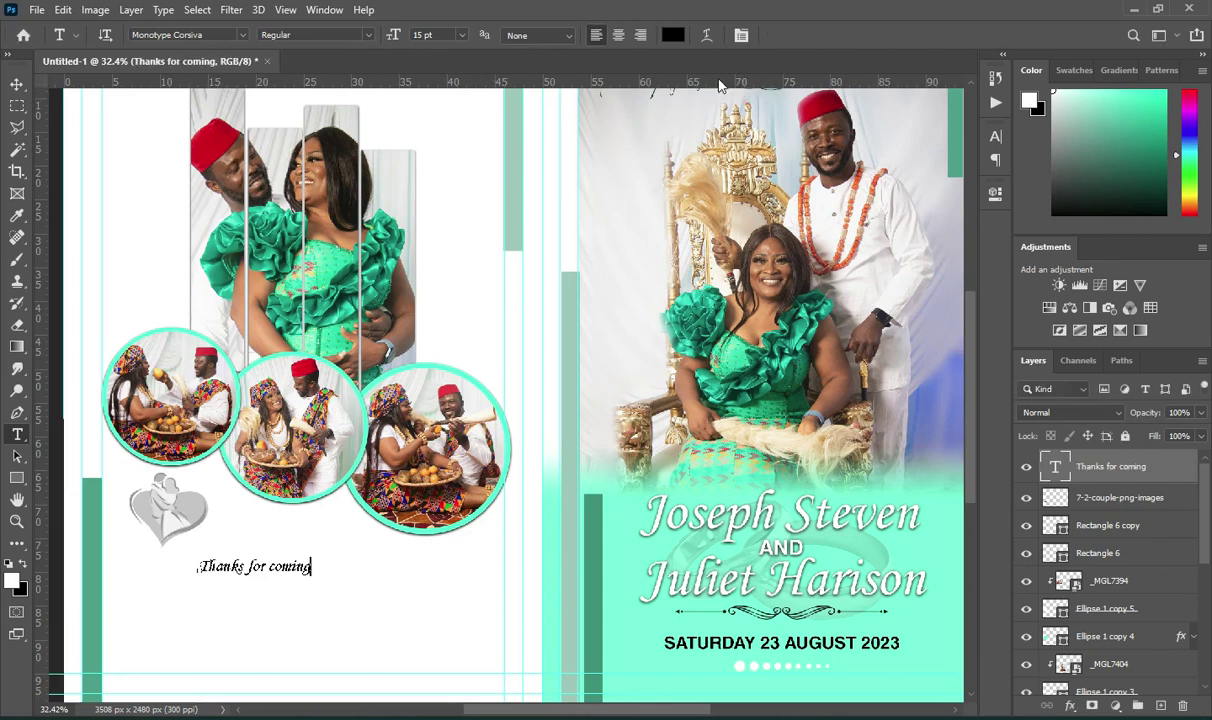
Colour the "Thanks for coming" text dark green 013529, starting from the green sampled on the cover.
click(673, 35)
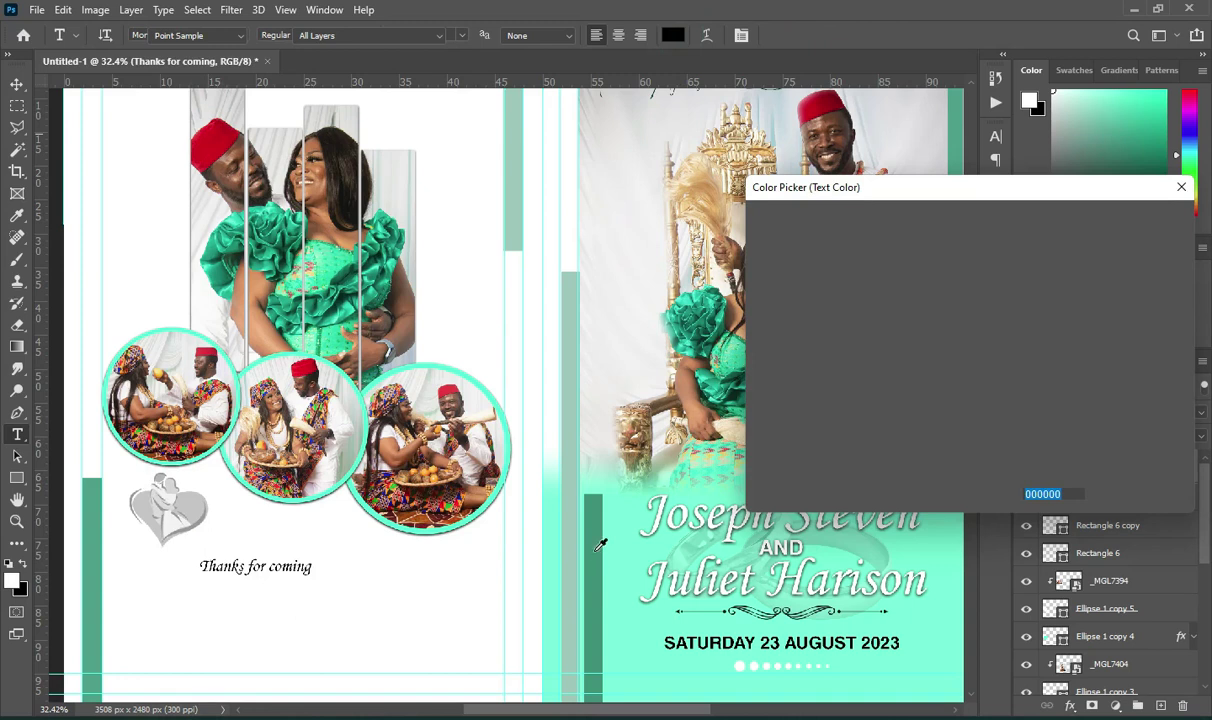
click(597, 549)
click(957, 384)
mouse_move(962, 390)
mouse_down()
mouse_move(905, 364)
mouse_move(966, 397)
mouse_up()
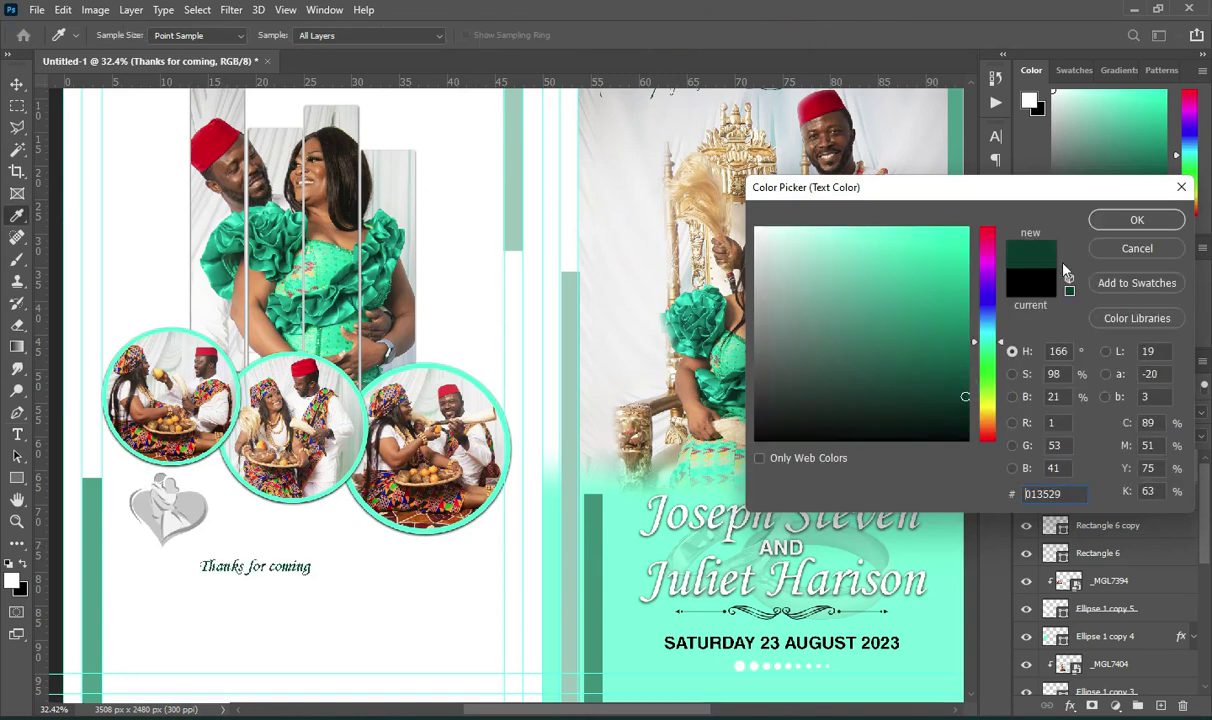
click(1115, 219)
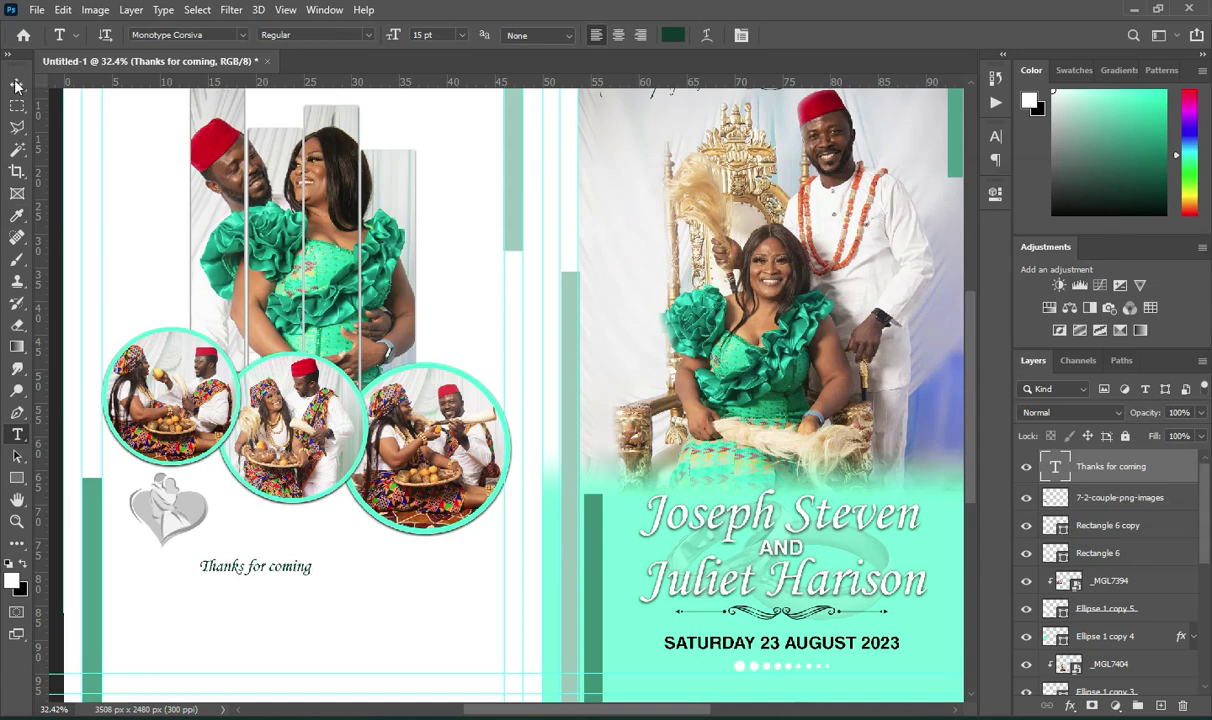
Scale the "Thanks for coming" text to about 173% and position it under the circular photos on the back cover.
click(16, 84)
click(82, 80)
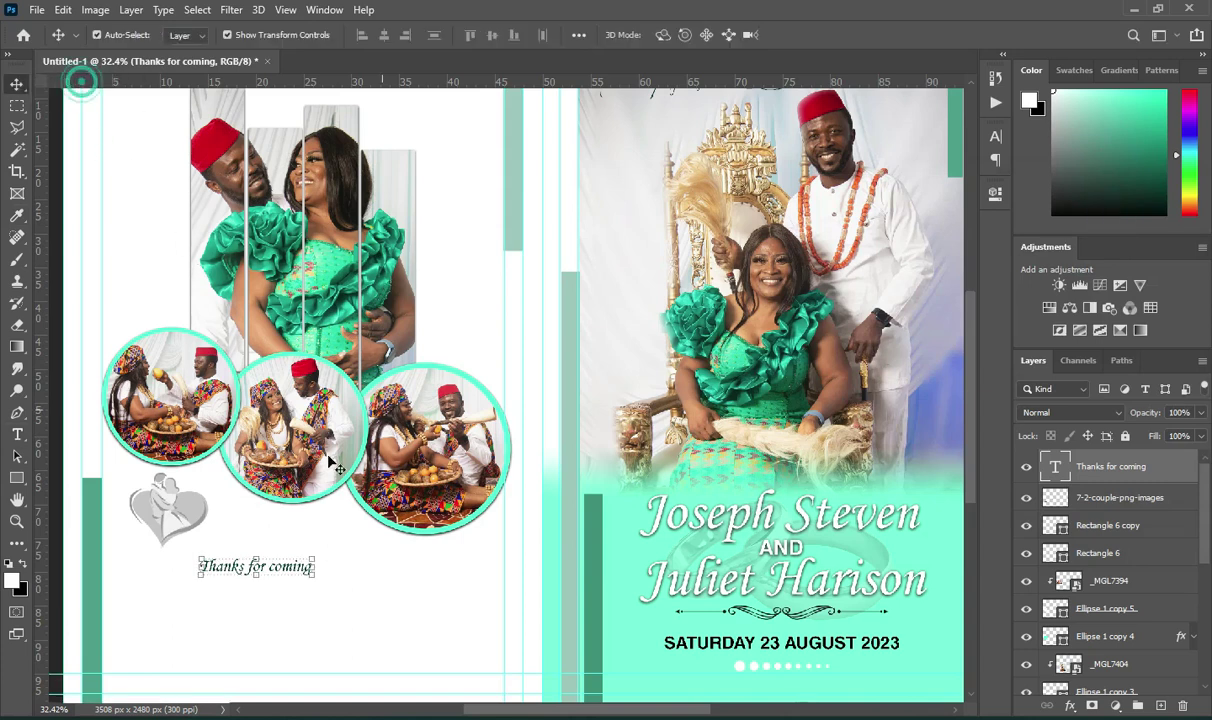
click(314, 566)
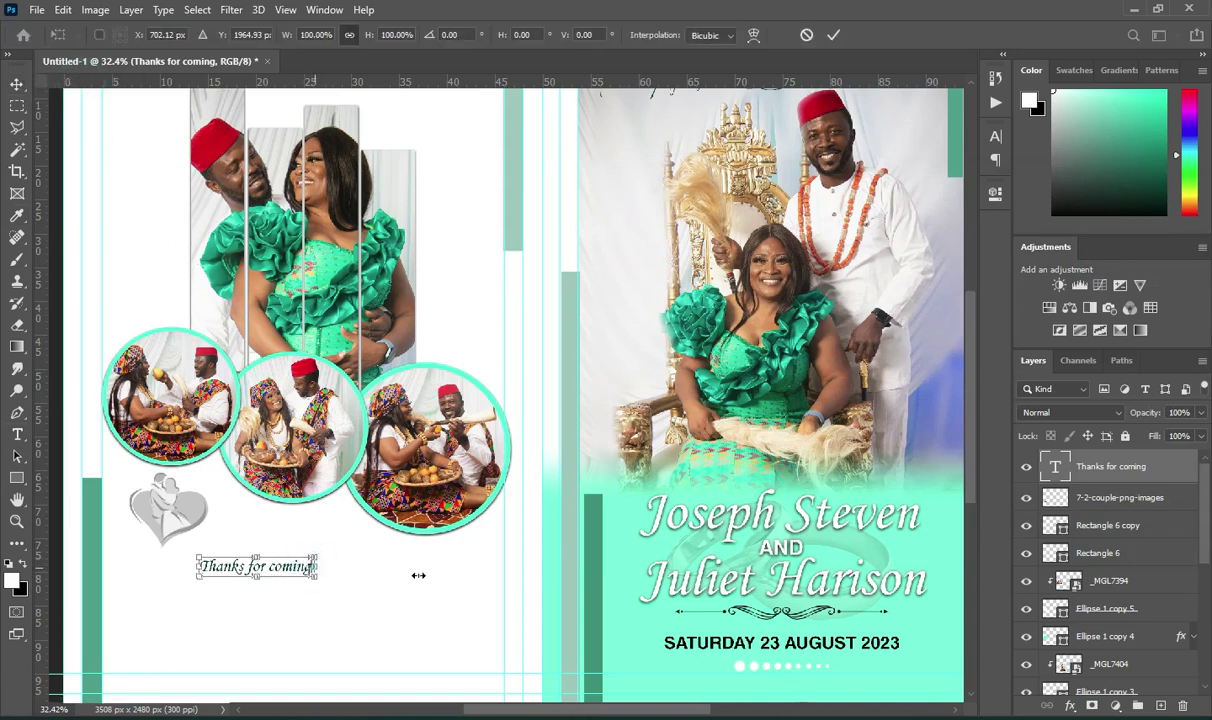
drag(418, 576, 400, 468)
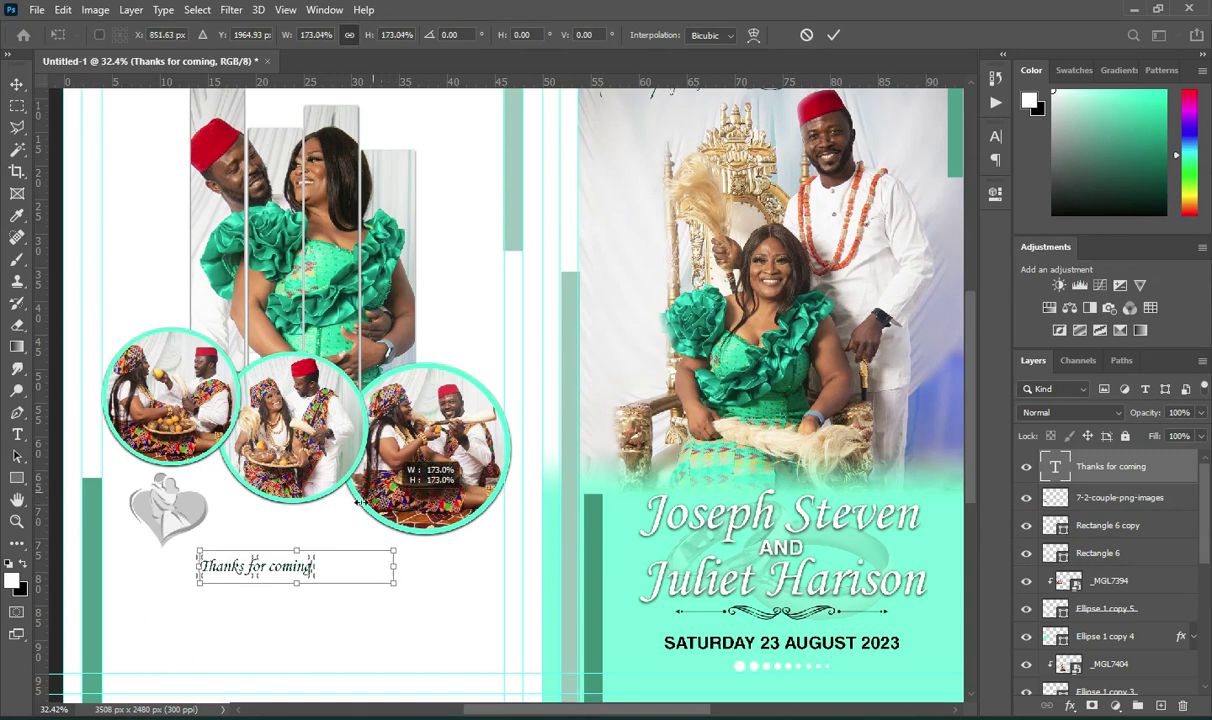
scroll(304, 568, down, 2)
drag(306, 569, 305, 576)
scroll(303, 536, up, 4)
key(Return)
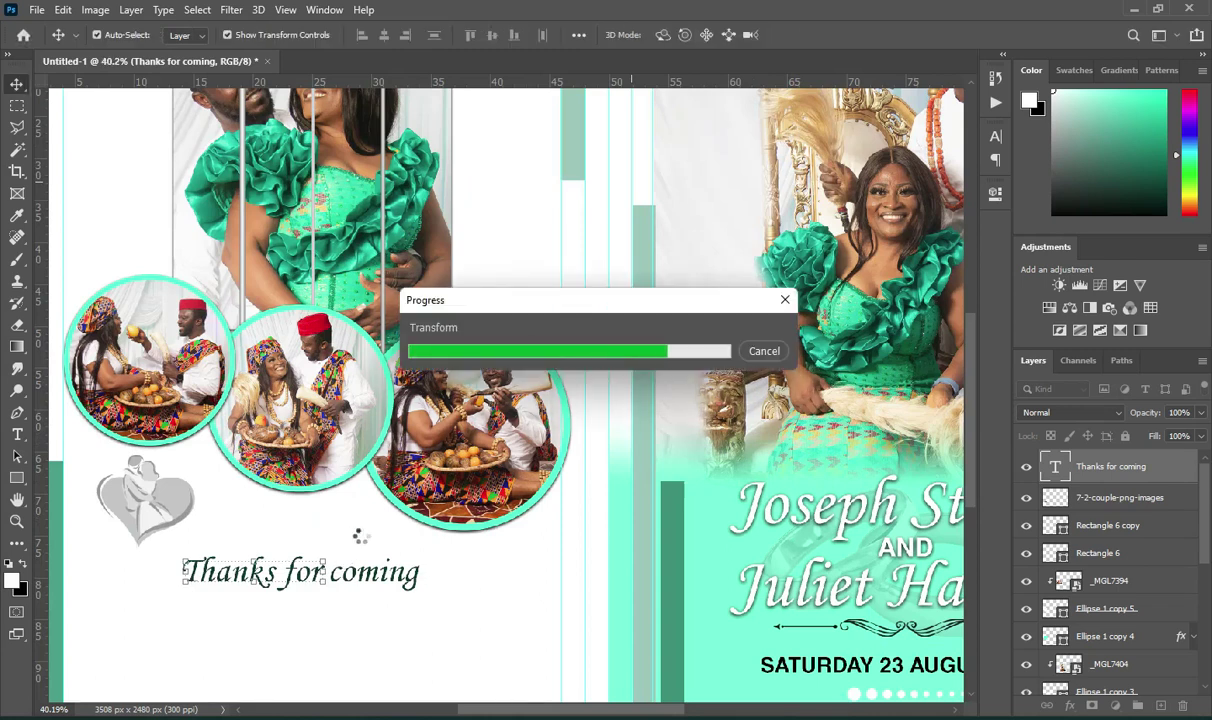
scroll(313, 591, down, 2)
scroll(311, 584, up, 2)
drag(311, 584, 311, 560)
Change the "Thanks for coming" text colour to the slightly lighter green 013f31.
scroll(311, 560, down, 1)
scroll(312, 466, down, 3)
scroll(315, 465, up, 2)
double_click(1055, 466)
click(673, 35)
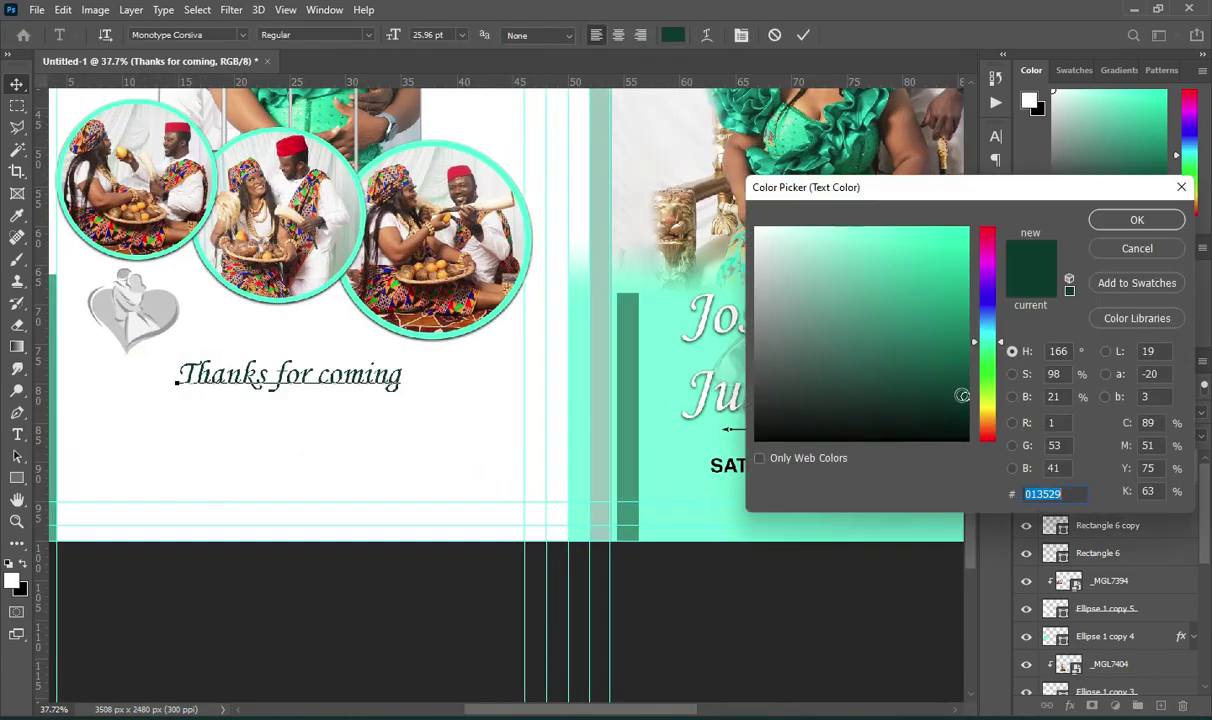
click(961, 388)
click(1127, 222)
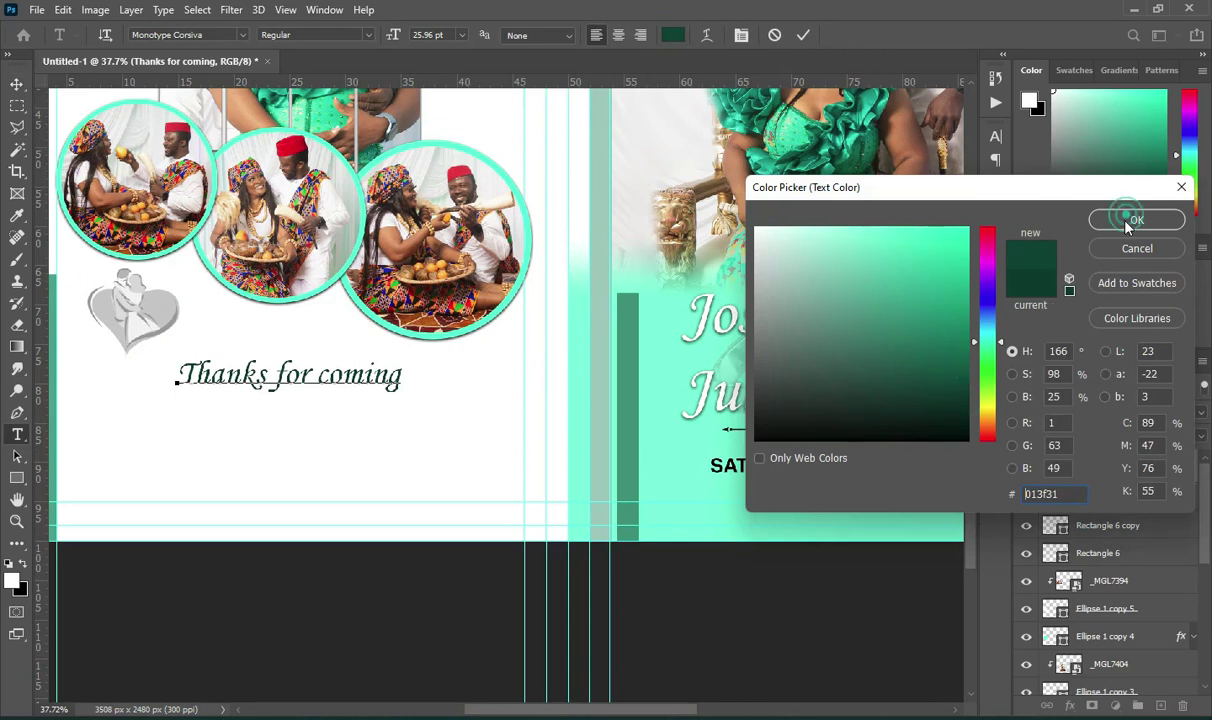
click(803, 35)
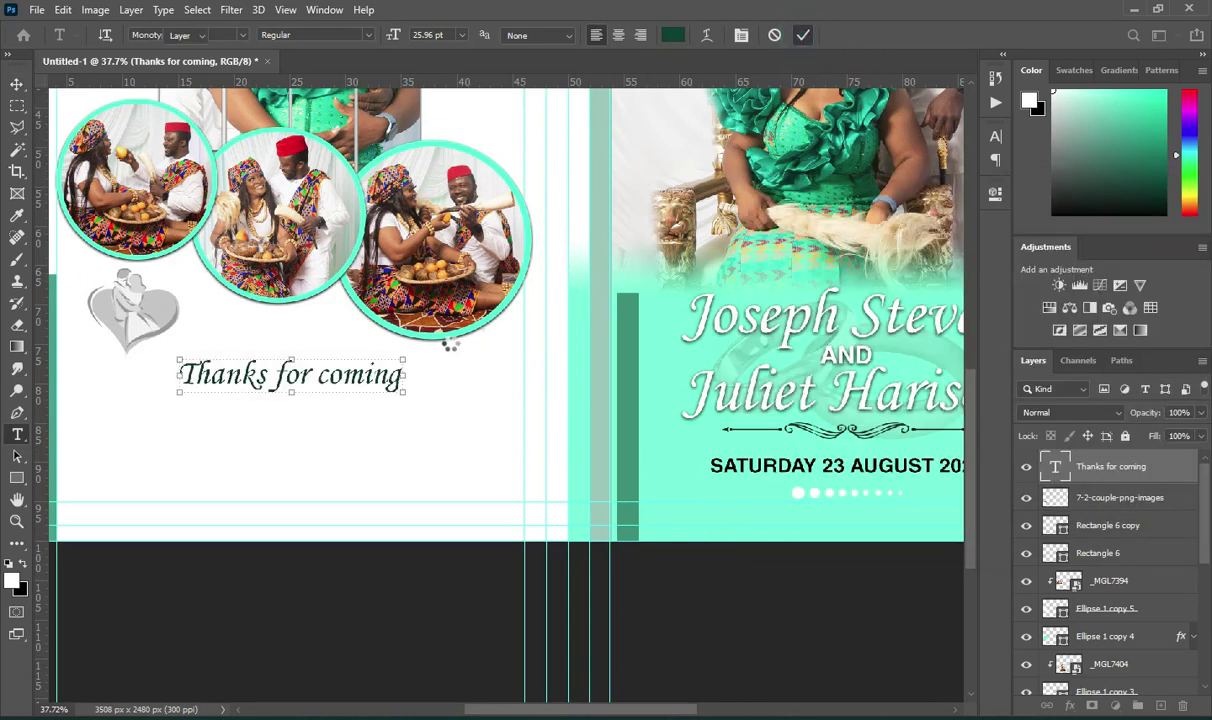
Apply a Multiply drop shadow to the "Thanks for coming" text with 100% opacity, distance 4 px, spread 2% and size 10 px.
click(17, 83)
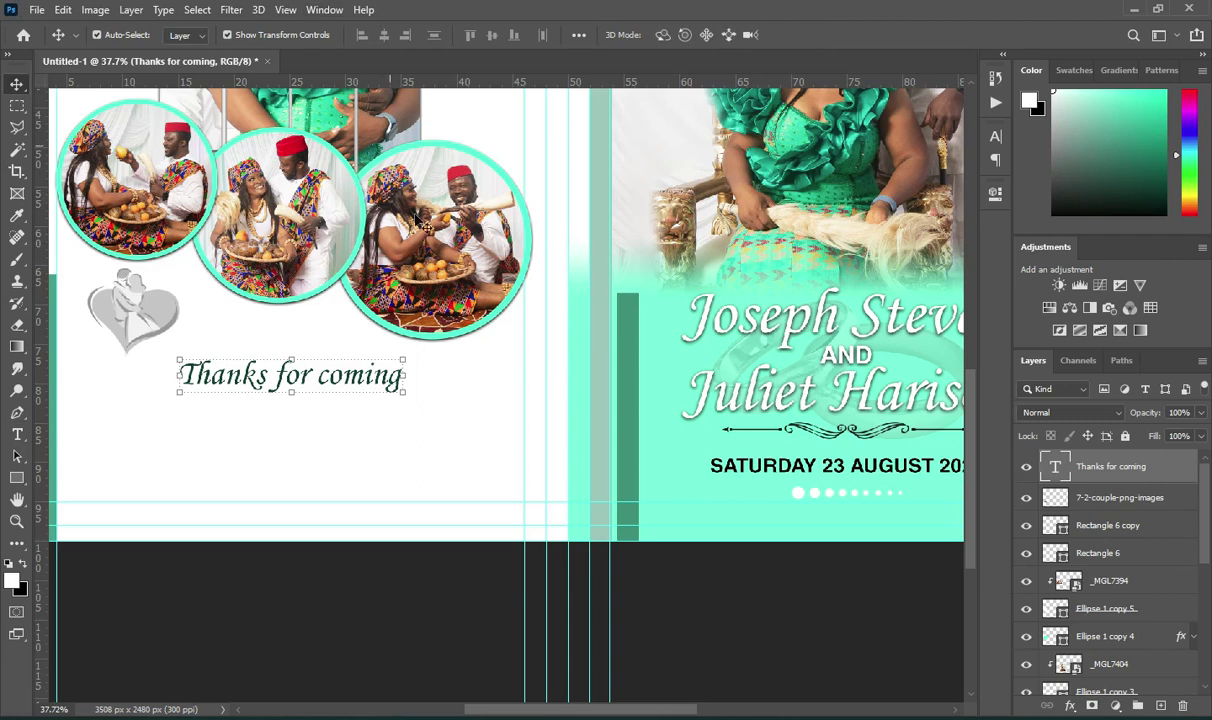
click(1071, 706)
click(1082, 698)
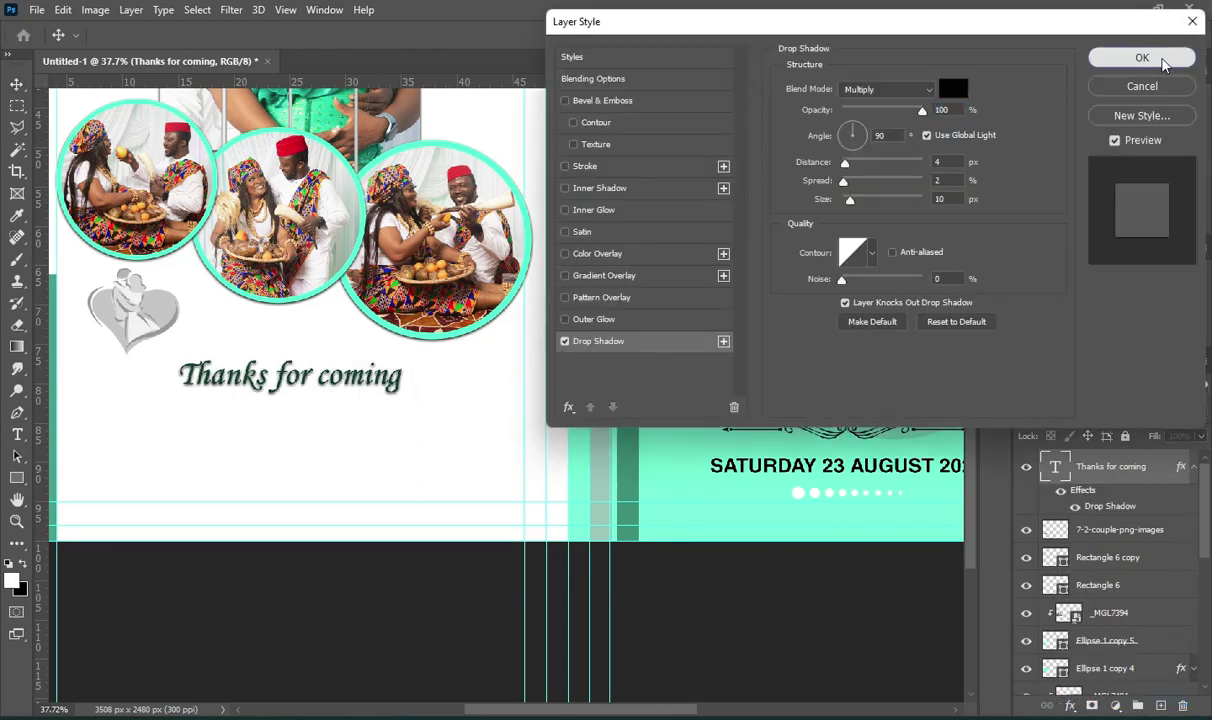
click(1142, 57)
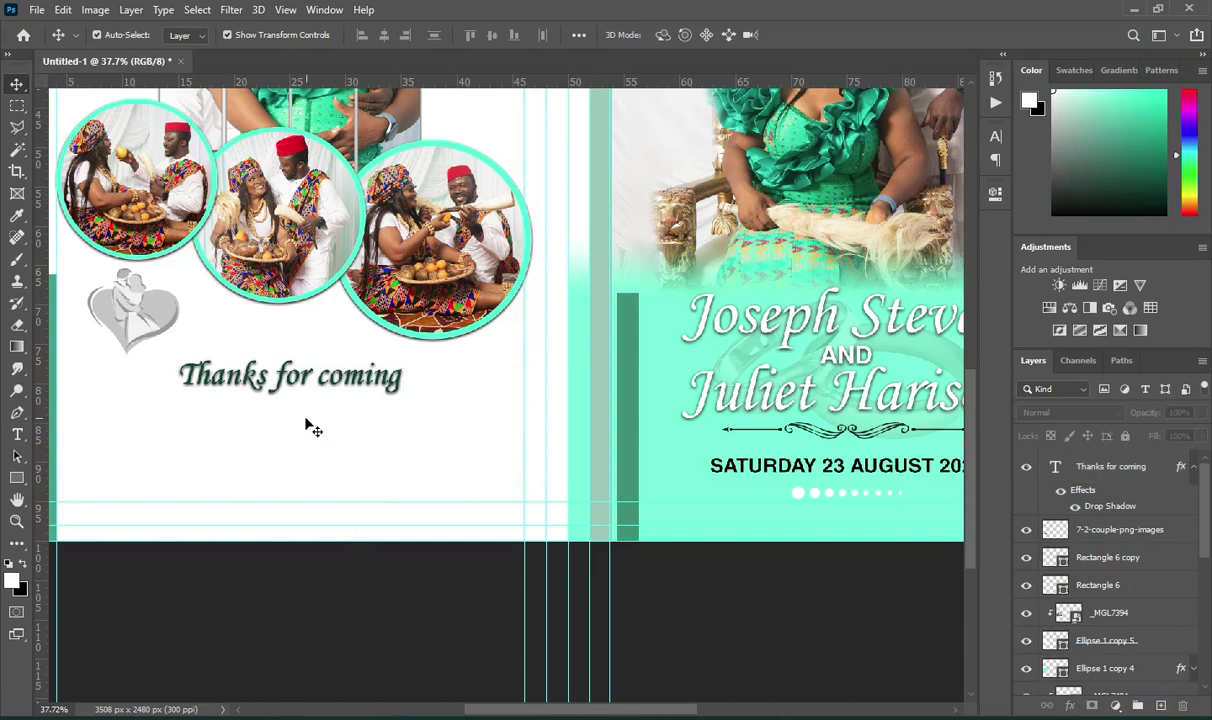
Place the "circle" dotted image from the Wedding jotter cover folder, scale it to about 26.9% and position it under "Thanks for coming".
key(alt+Tab)
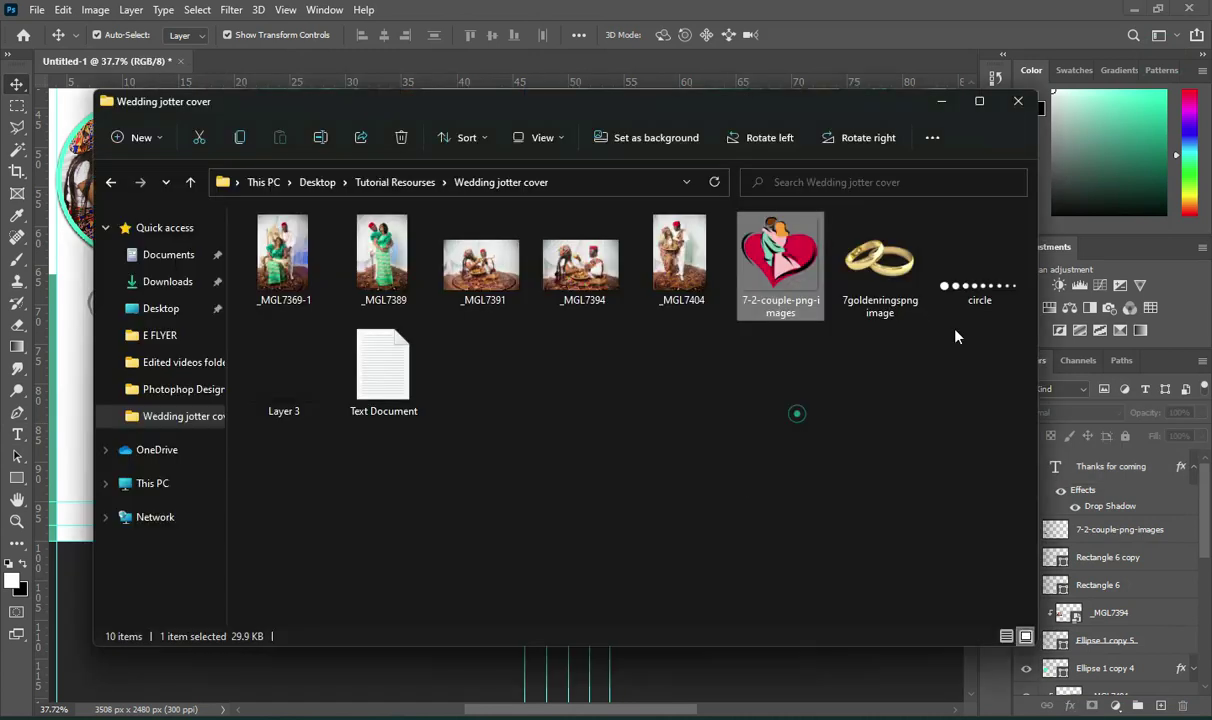
drag(965, 285, 441, 554)
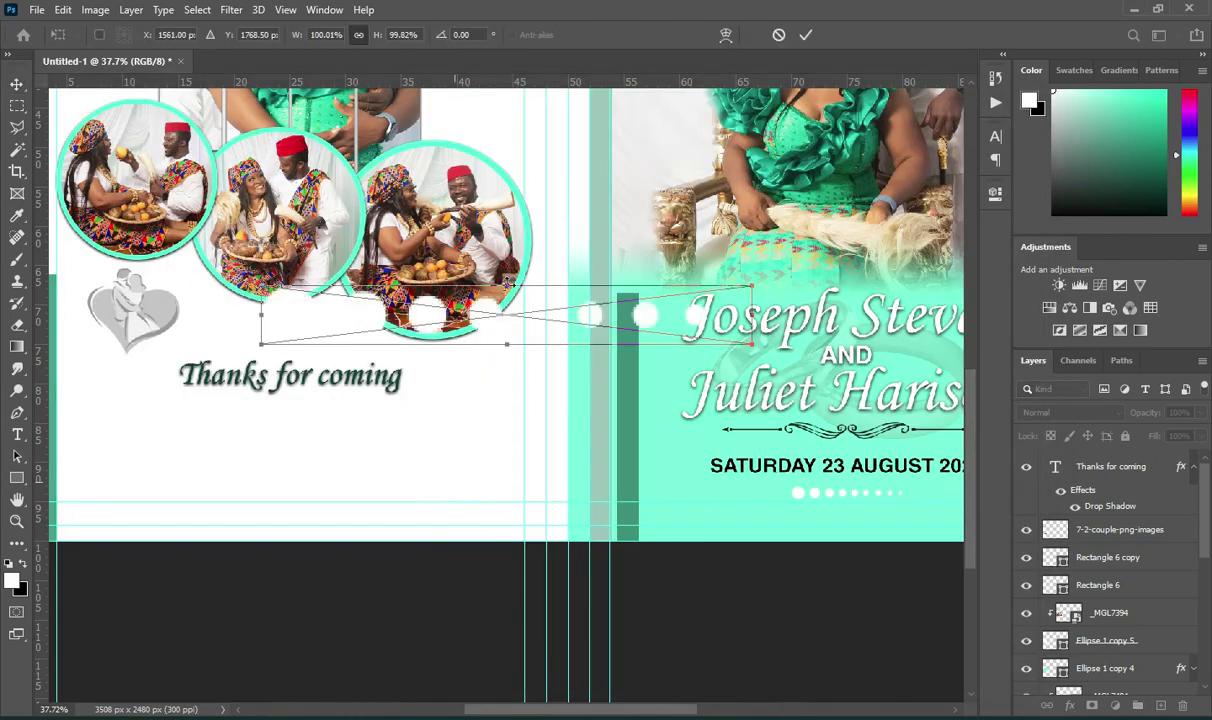
drag(506, 288, 292, 438)
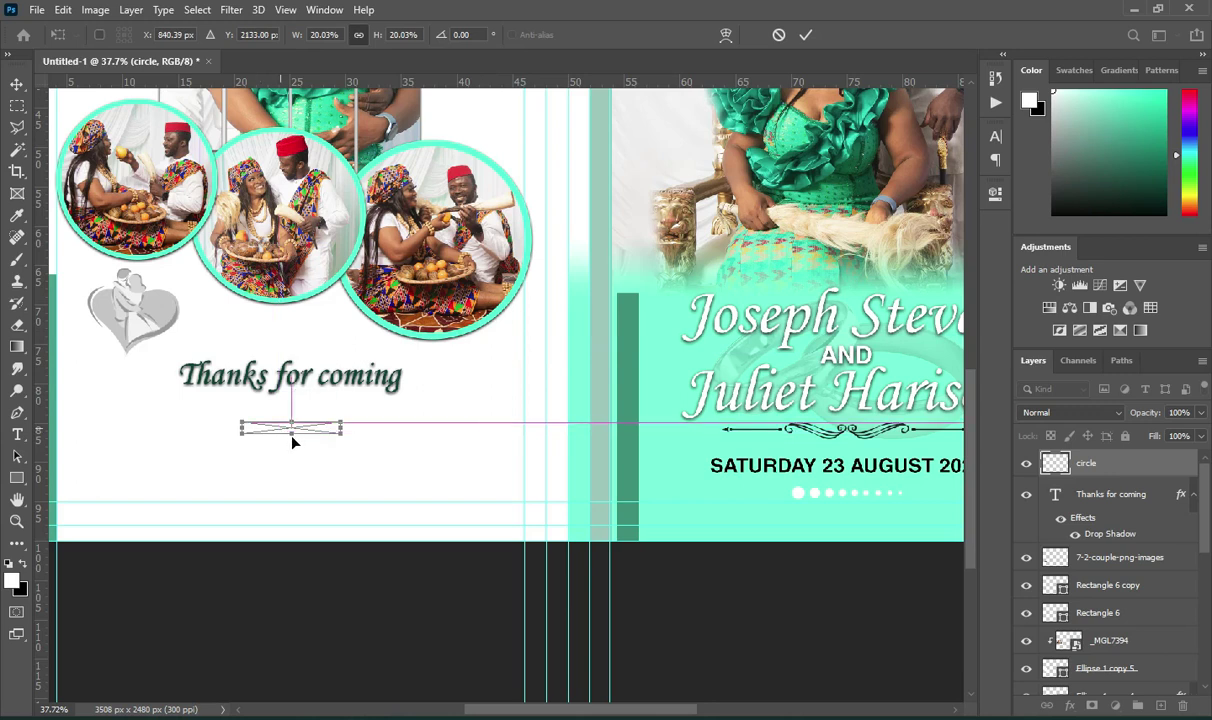
scroll(290, 440, up, 2)
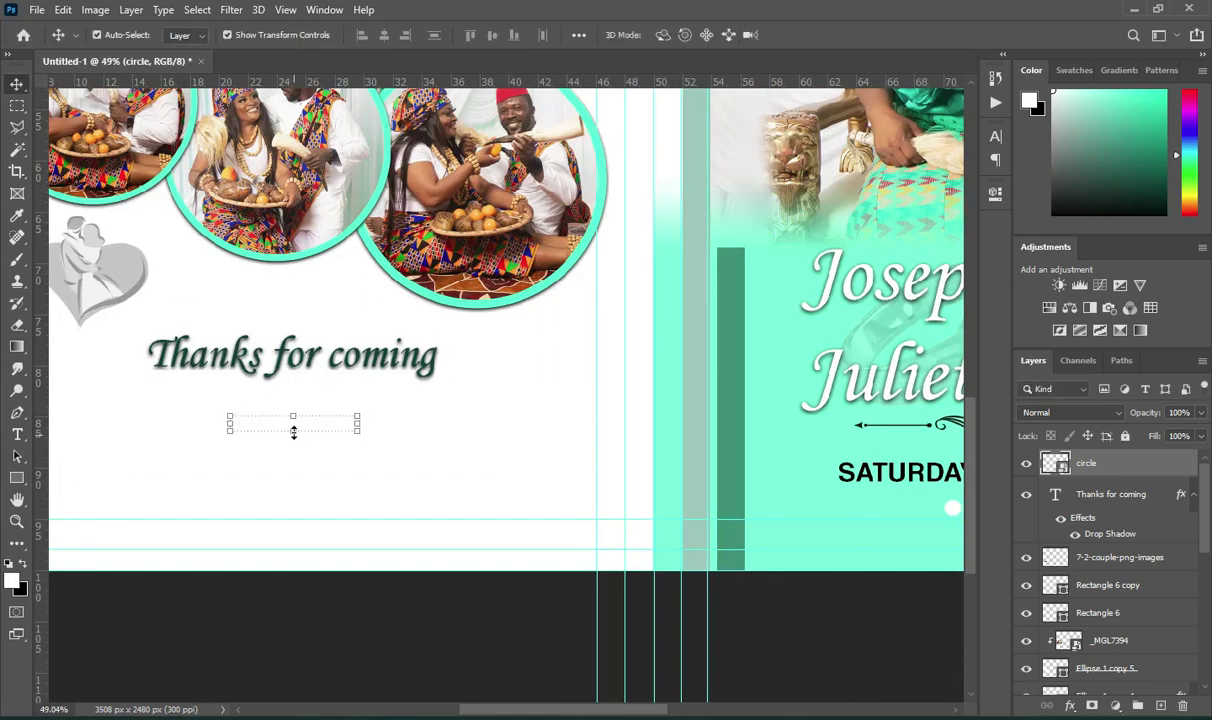
drag(292, 437, 293, 437)
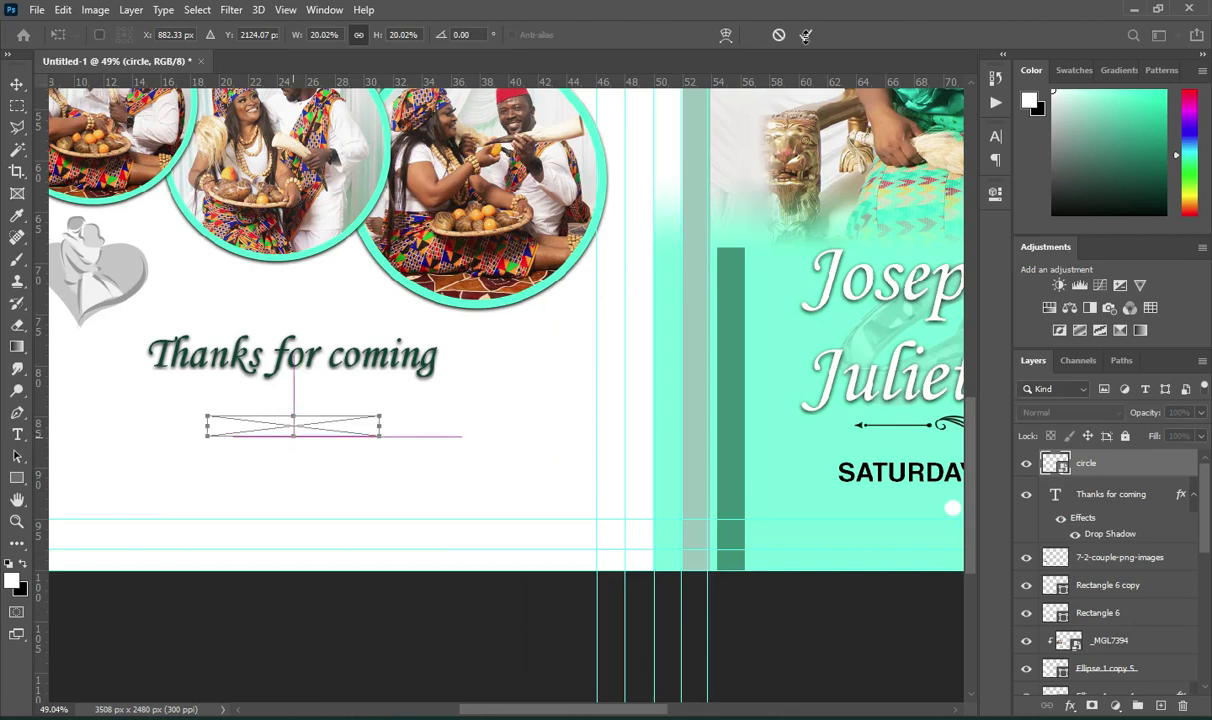
key(Return)
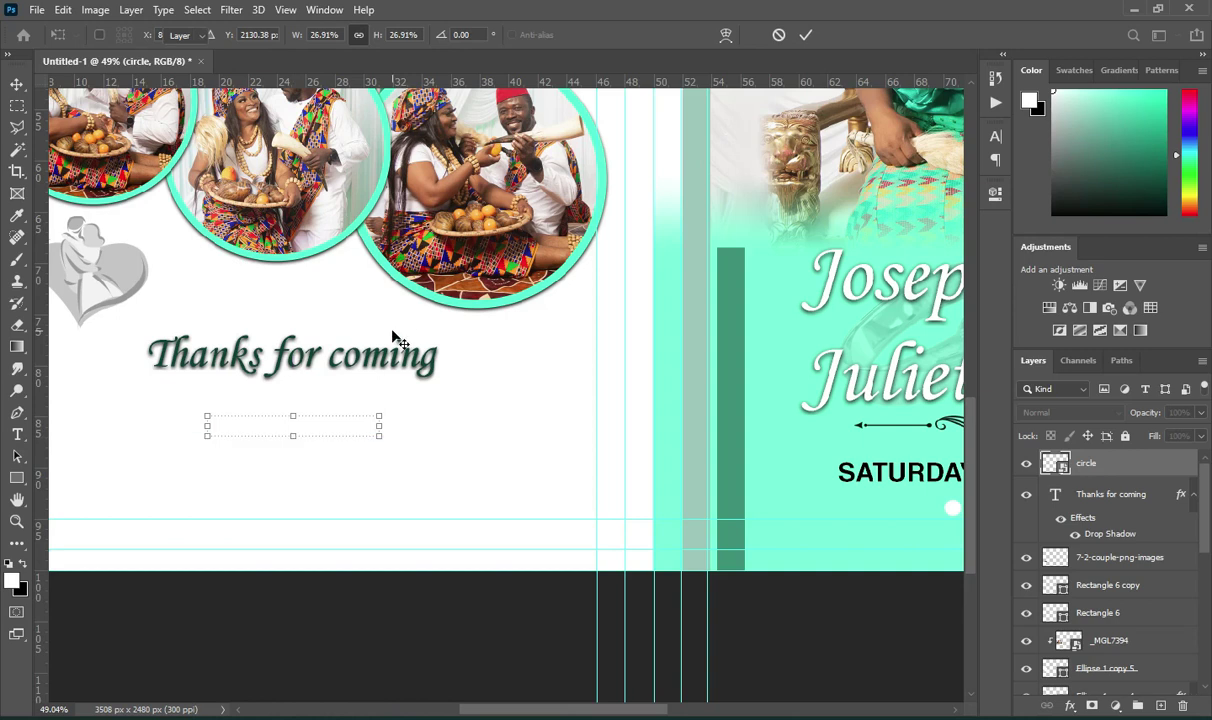
Rasterize the circle layer and centre it horizontally on the white back cover rectangle (Rectangle 5).
right_click(1107, 467)
click(889, 289)
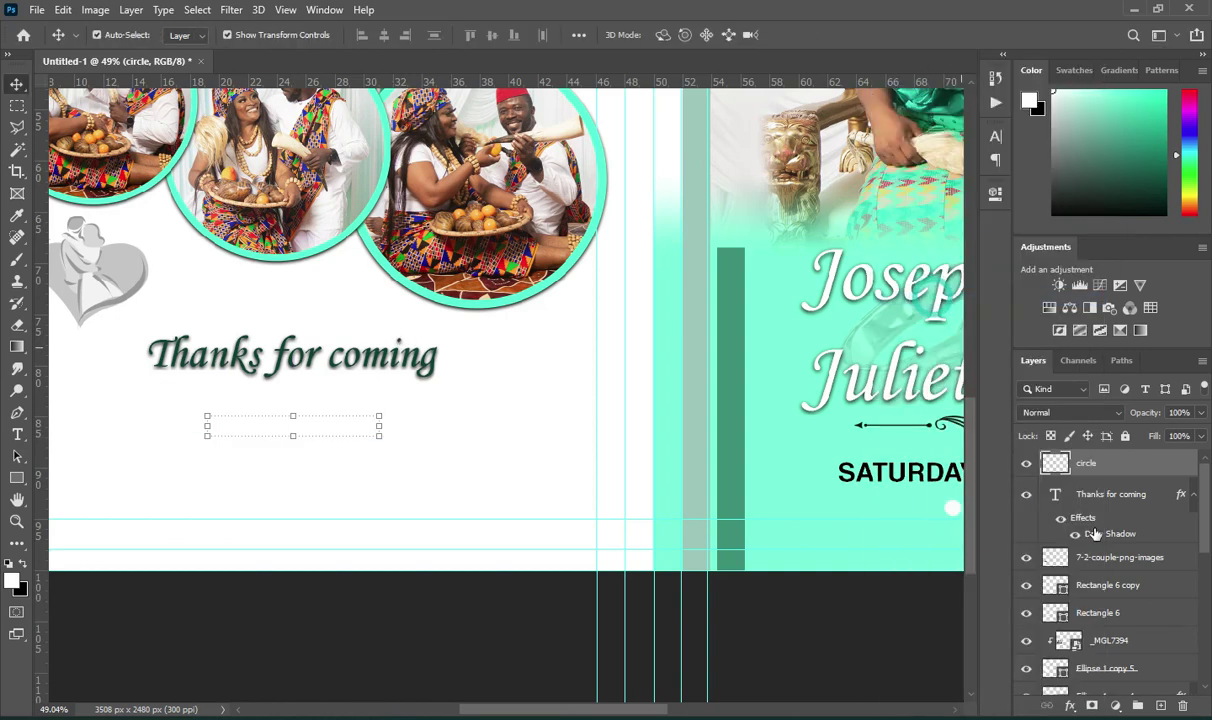
scroll(1095, 534, down, 6)
scroll(1100, 600, down, 1)
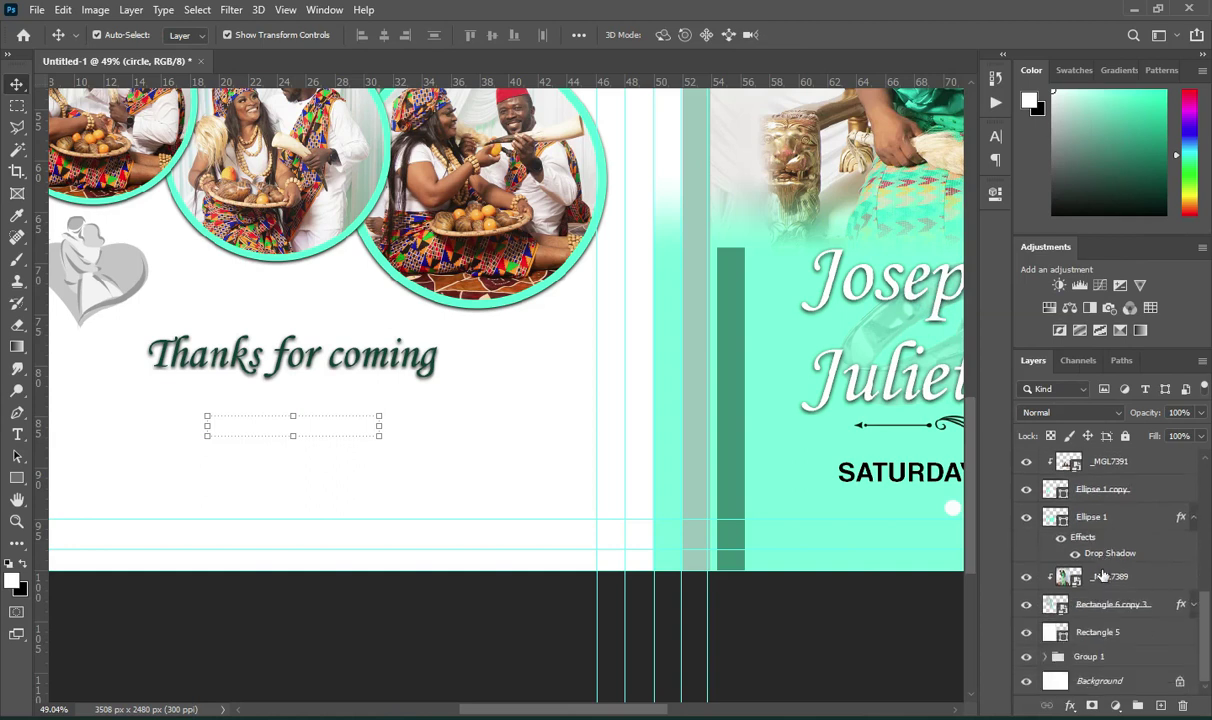
click(1097, 632)
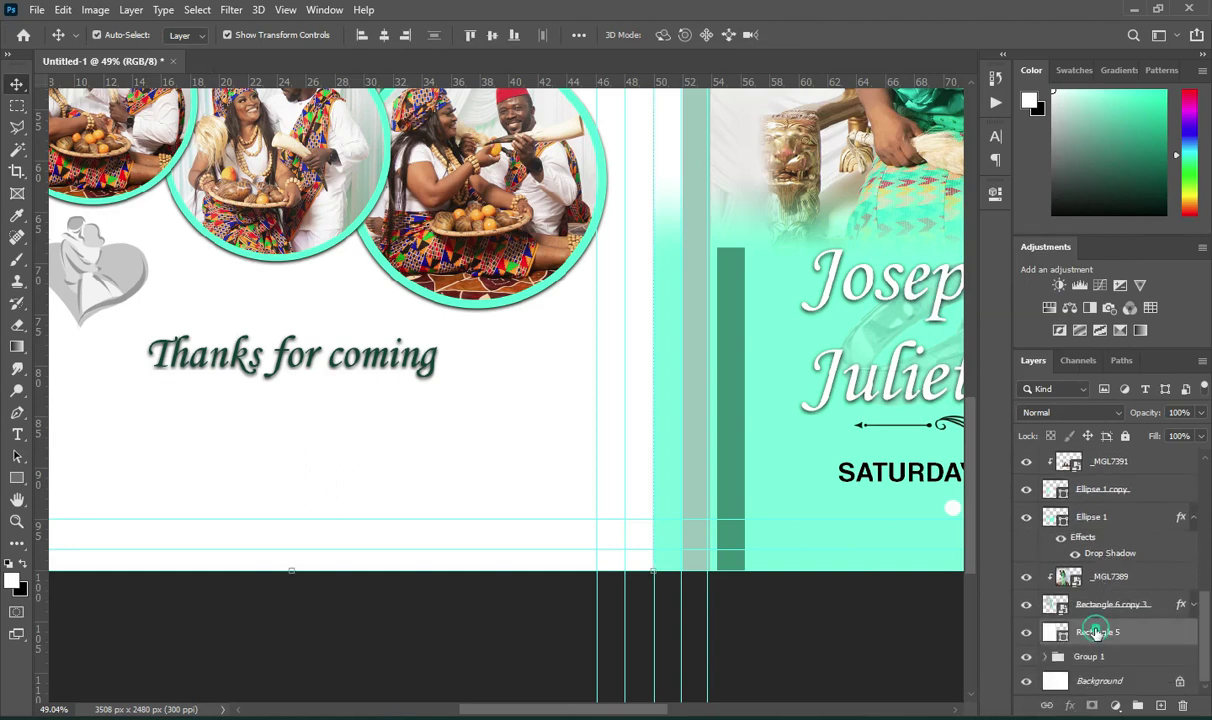
click(385, 36)
scroll(576, 193, down, 1)
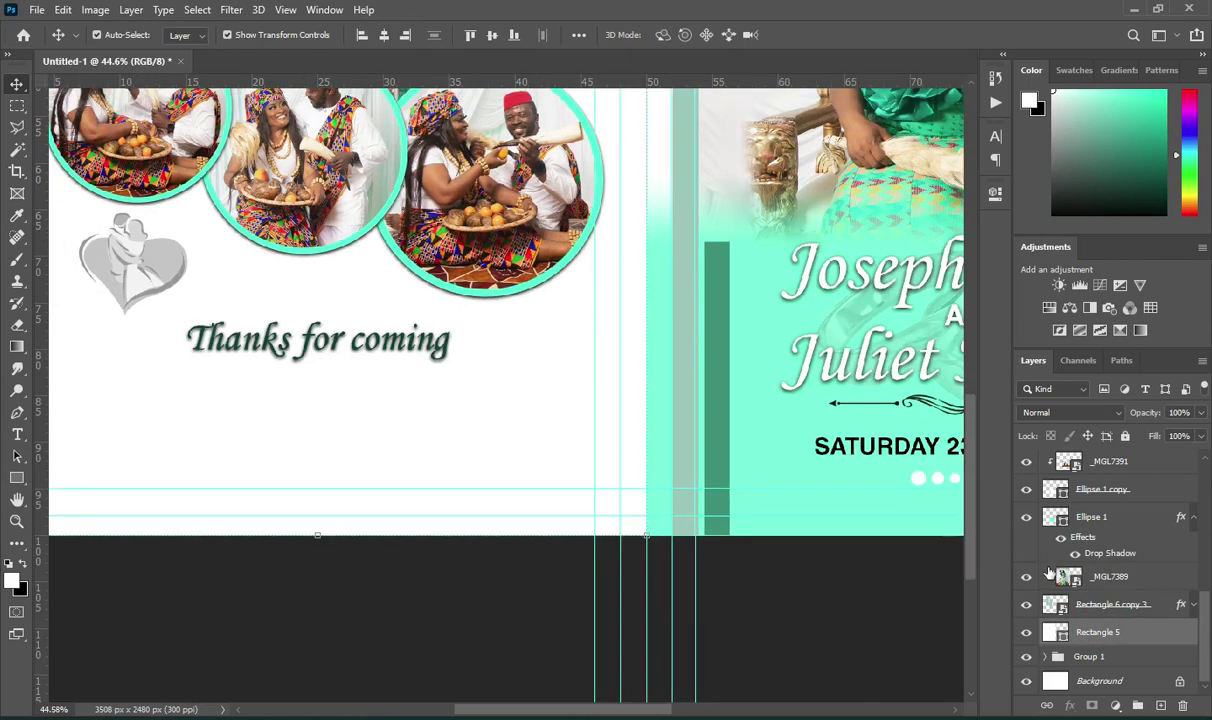
Apply a Normal Color Overlay at 100% opacity in dark green 003a2b to the dotted ornament on the circle layer.
scroll(1125, 540, up, 5)
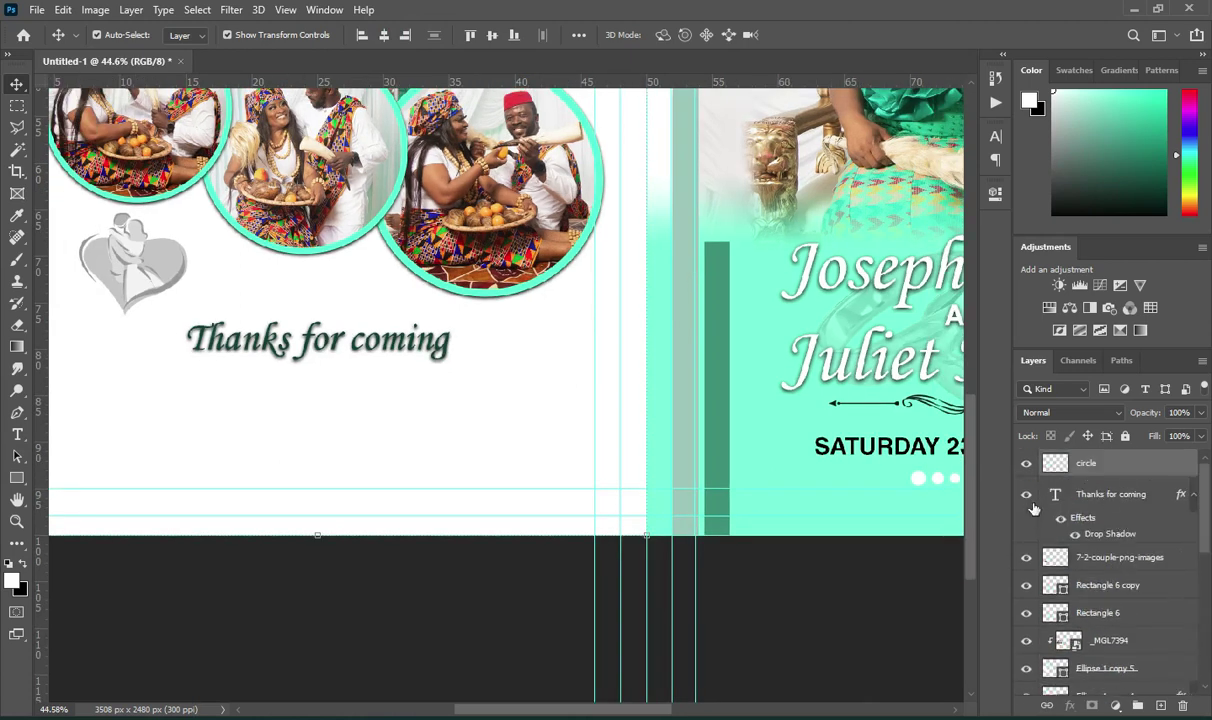
click(1194, 495)
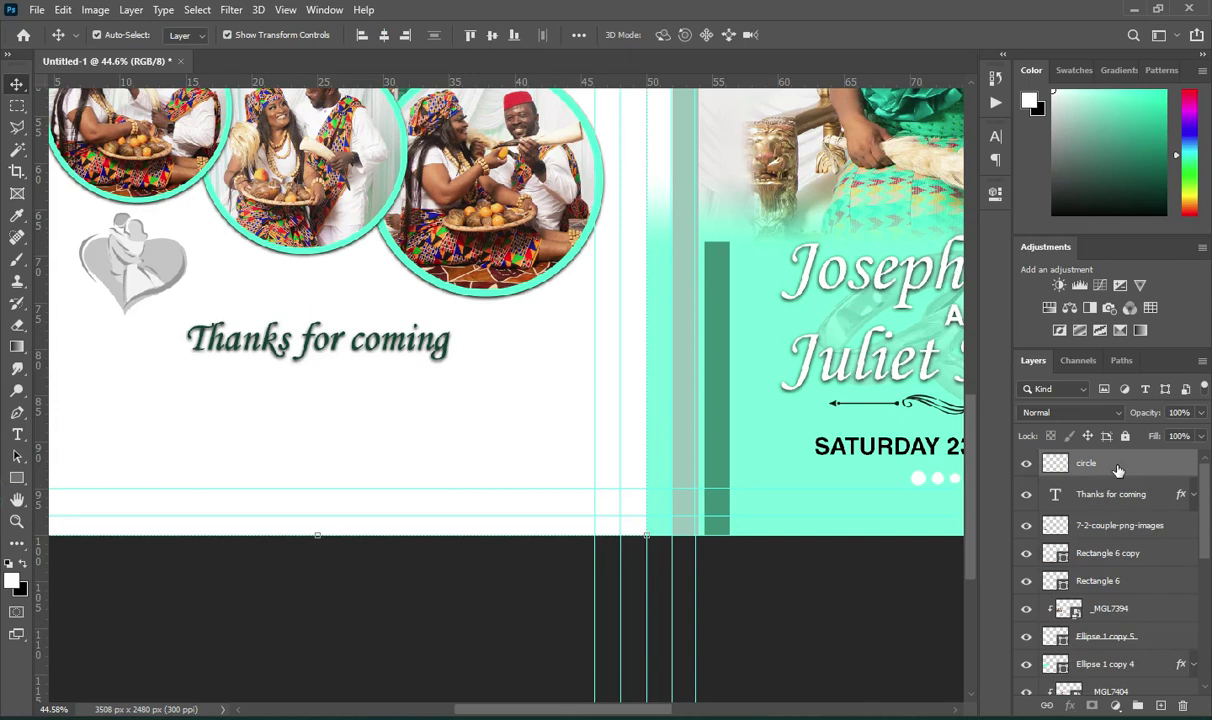
click(1190, 465)
click(930, 603)
click(1088, 466)
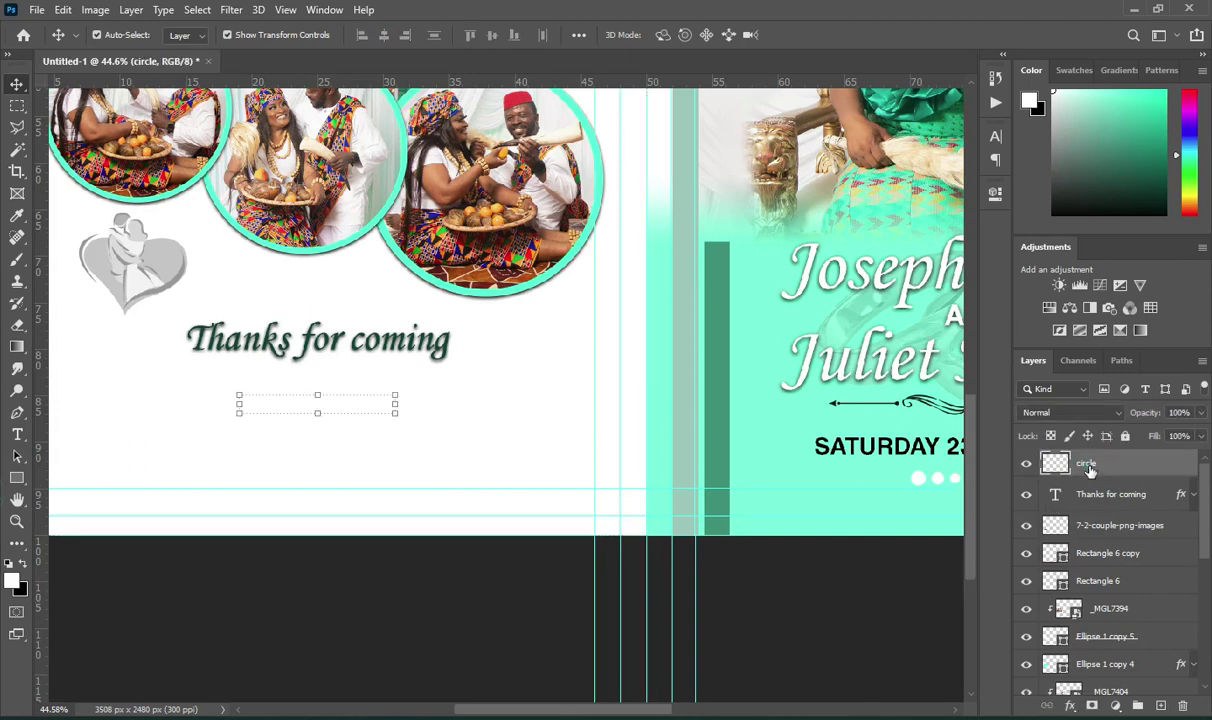
double_click(1060, 463)
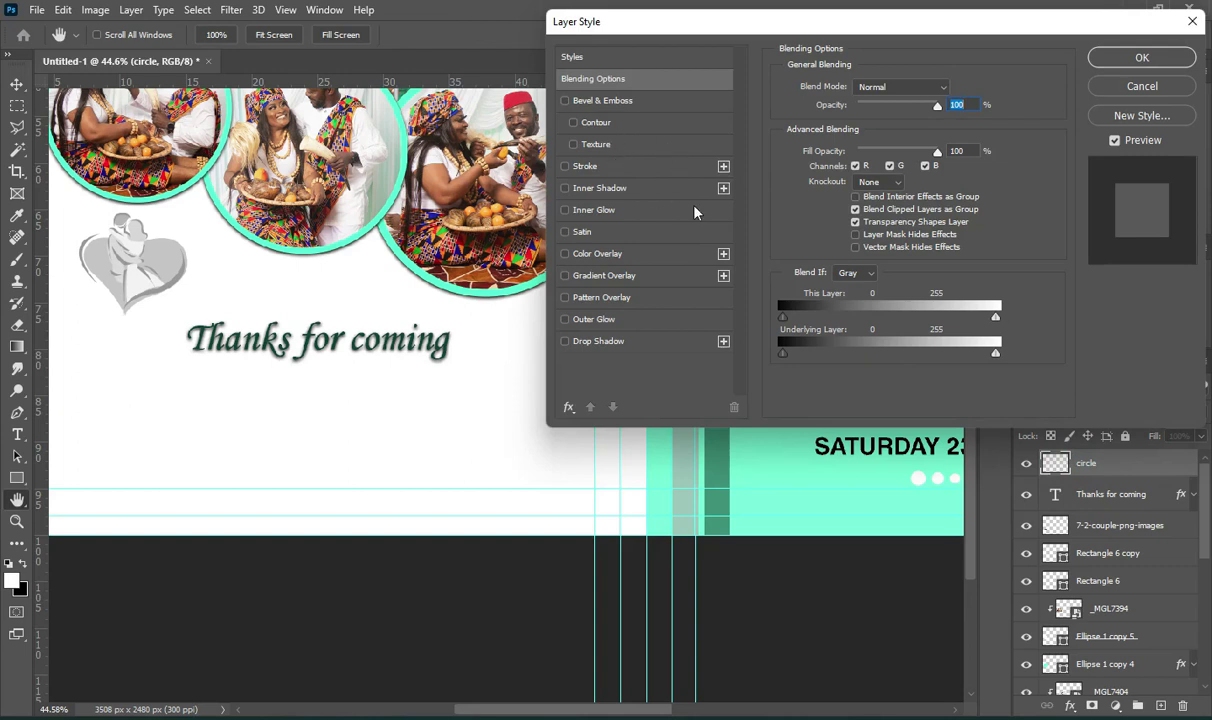
click(597, 253)
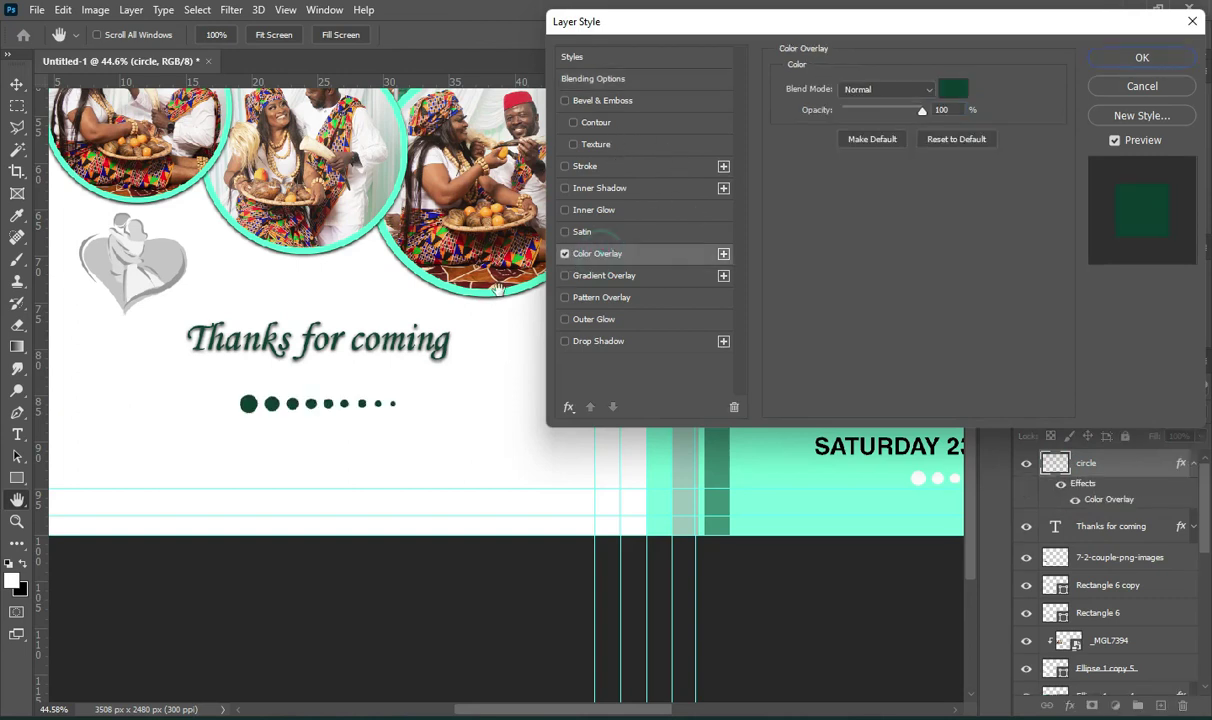
click(955, 92)
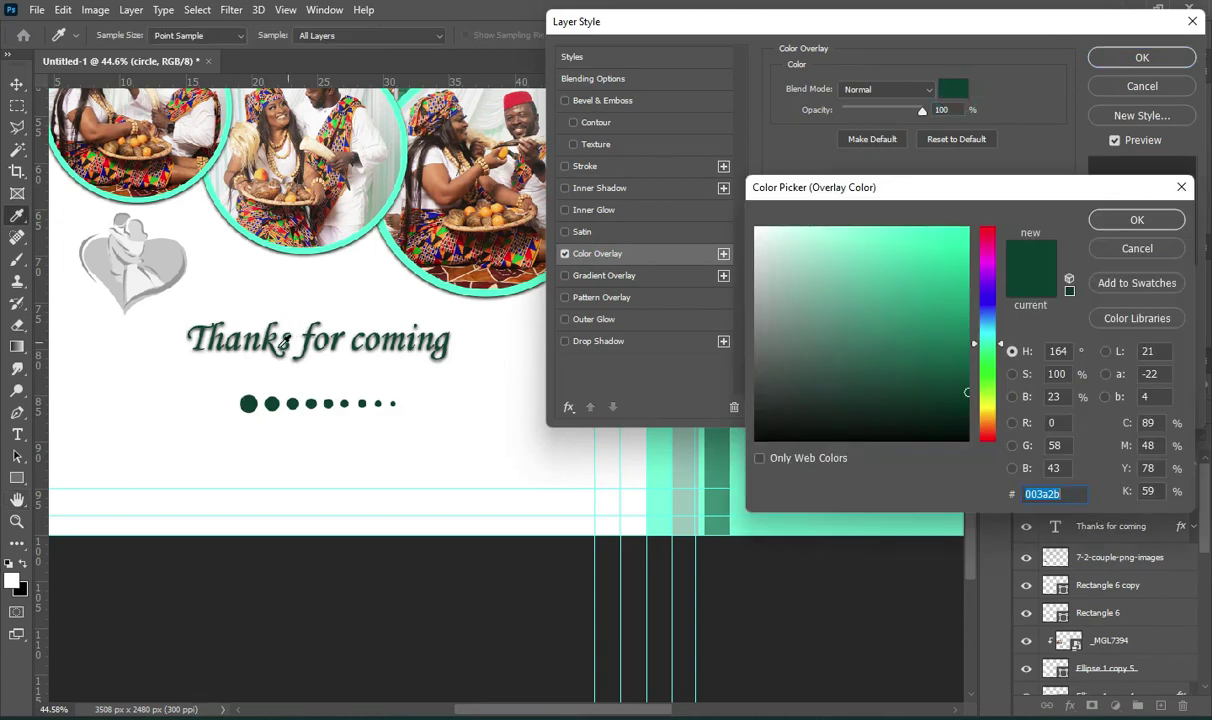
click(1137, 219)
click(1148, 57)
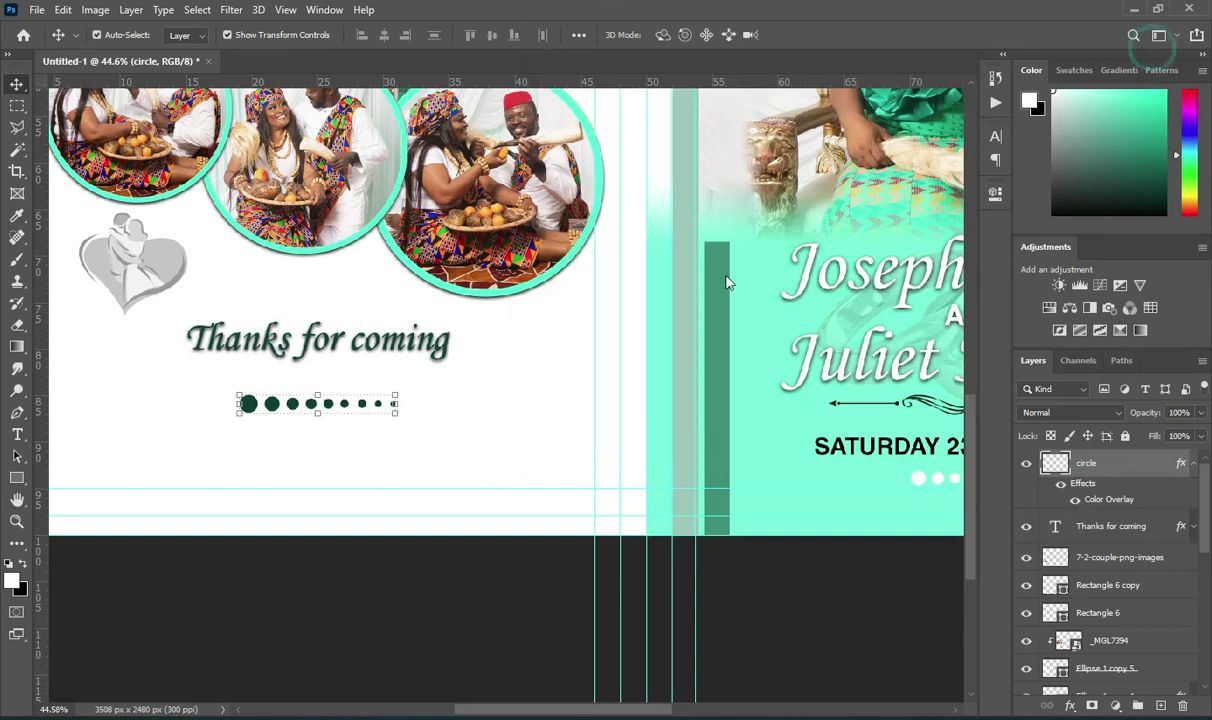
Review the full front and back cover layout and check which elements the top layers hold.
scroll(570, 355, down, 2)
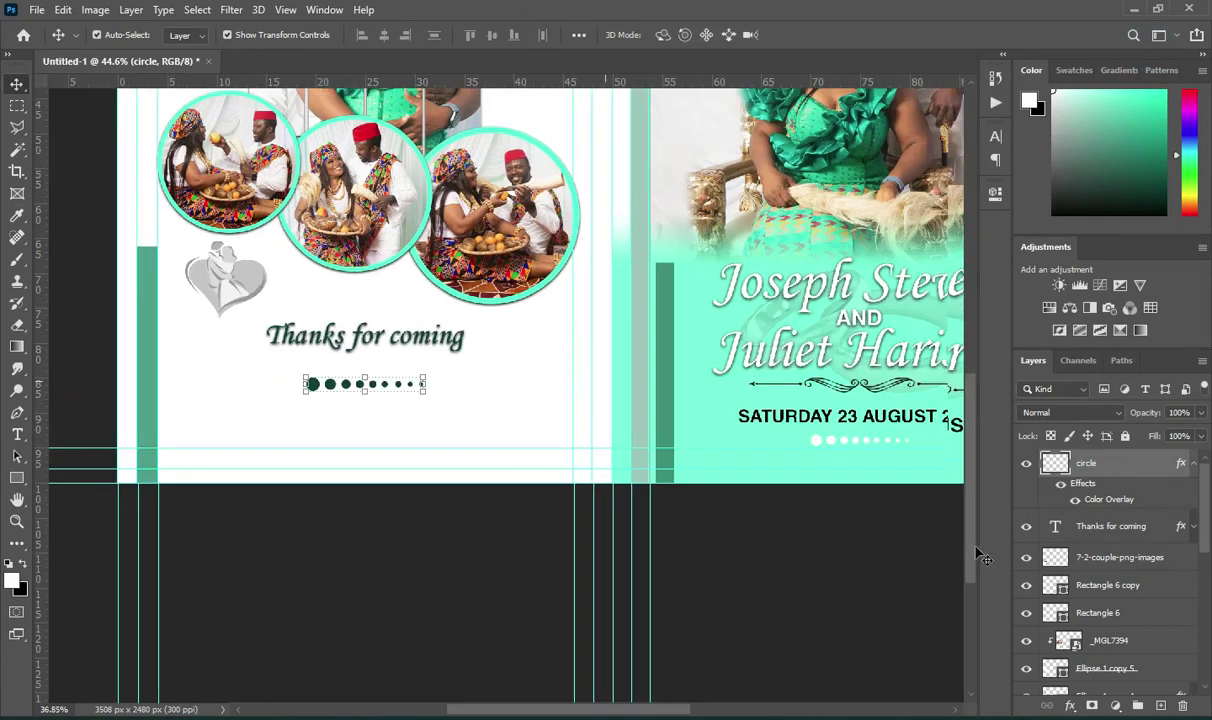
scroll(966, 512, down, 2)
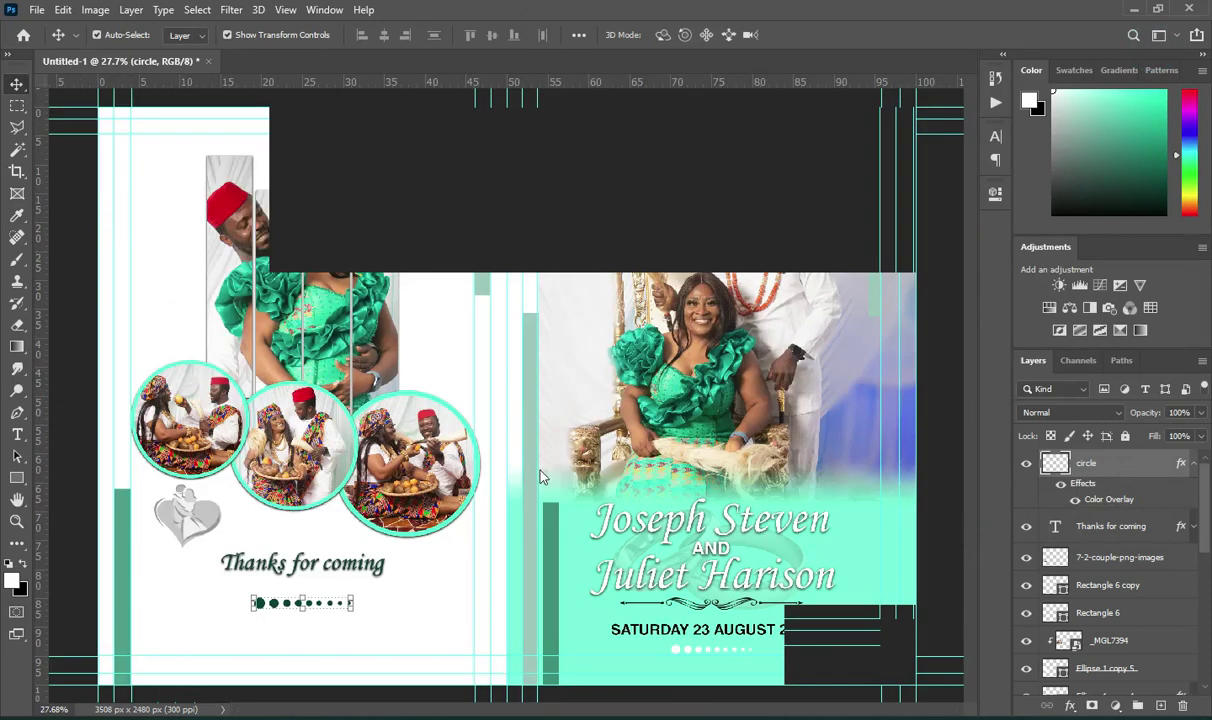
scroll(540, 470, up, 1)
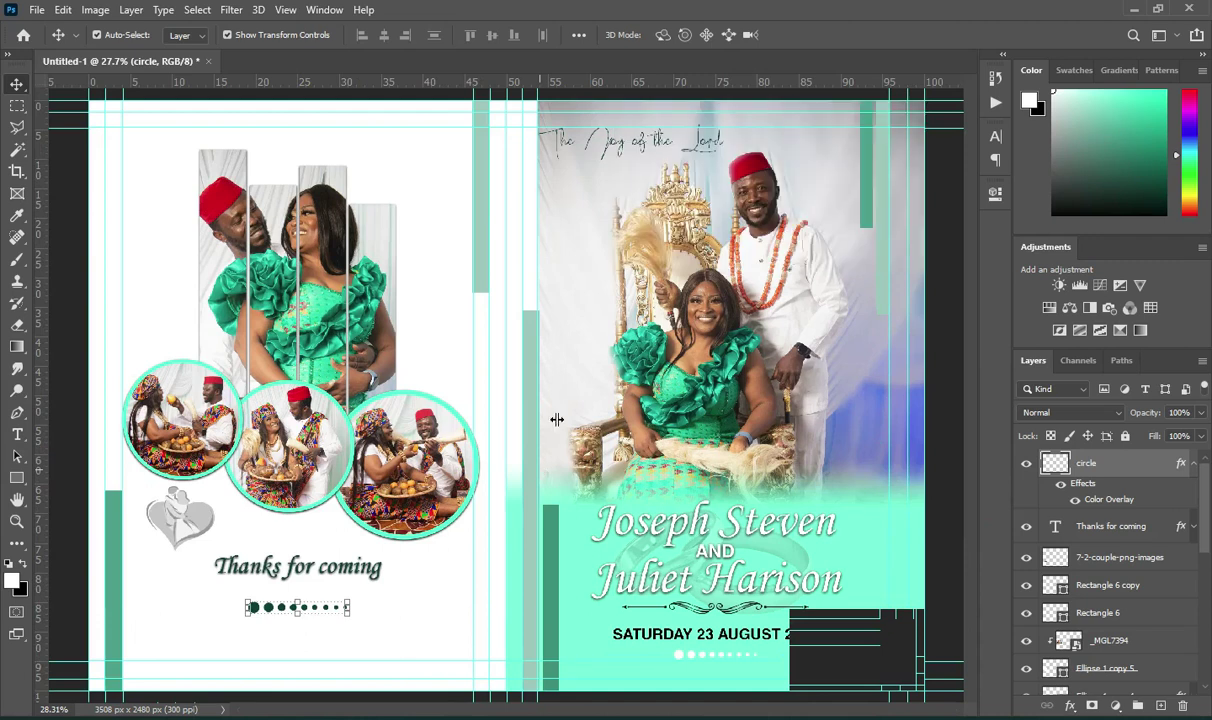
scroll(540, 400, down, 2)
drag(535, 477, 611, 492)
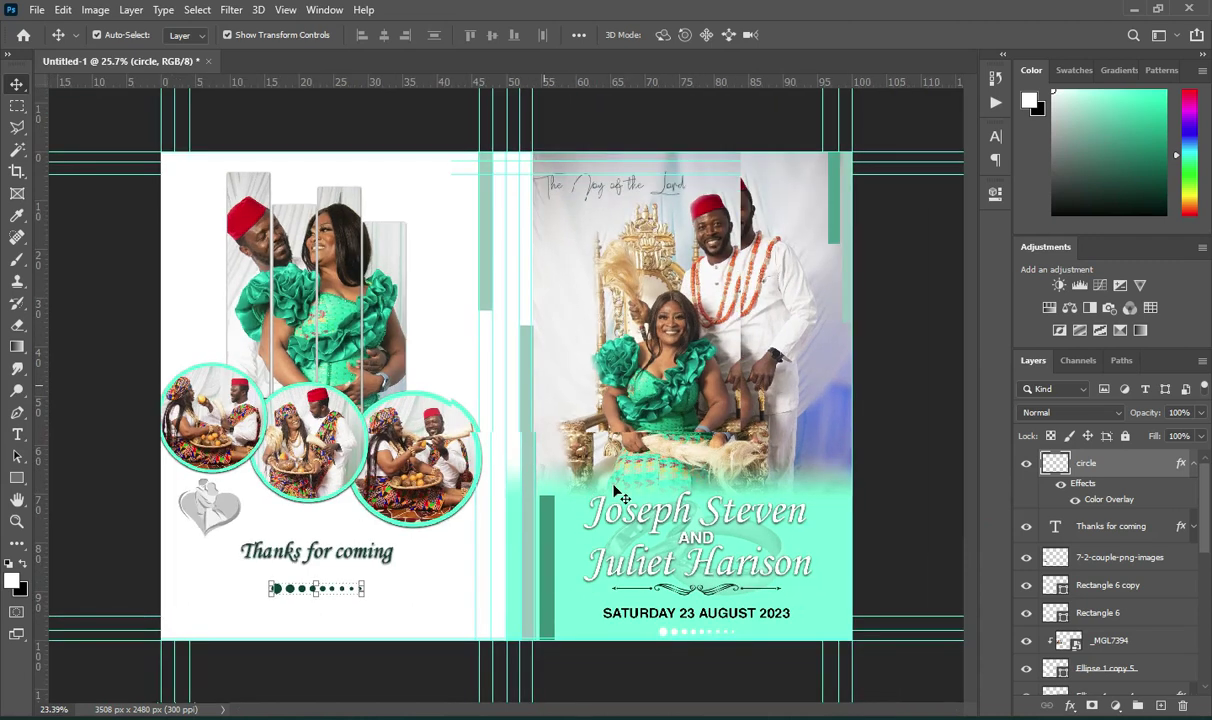
scroll(550, 510, down, 1)
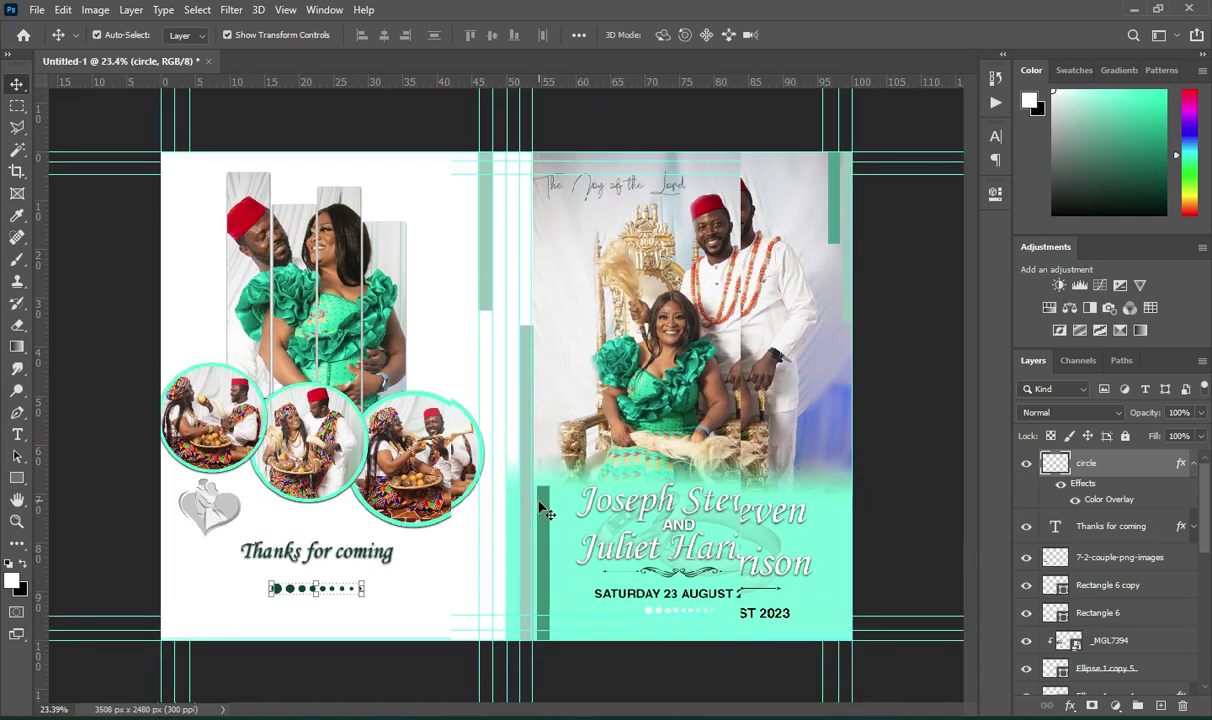
click(1192, 463)
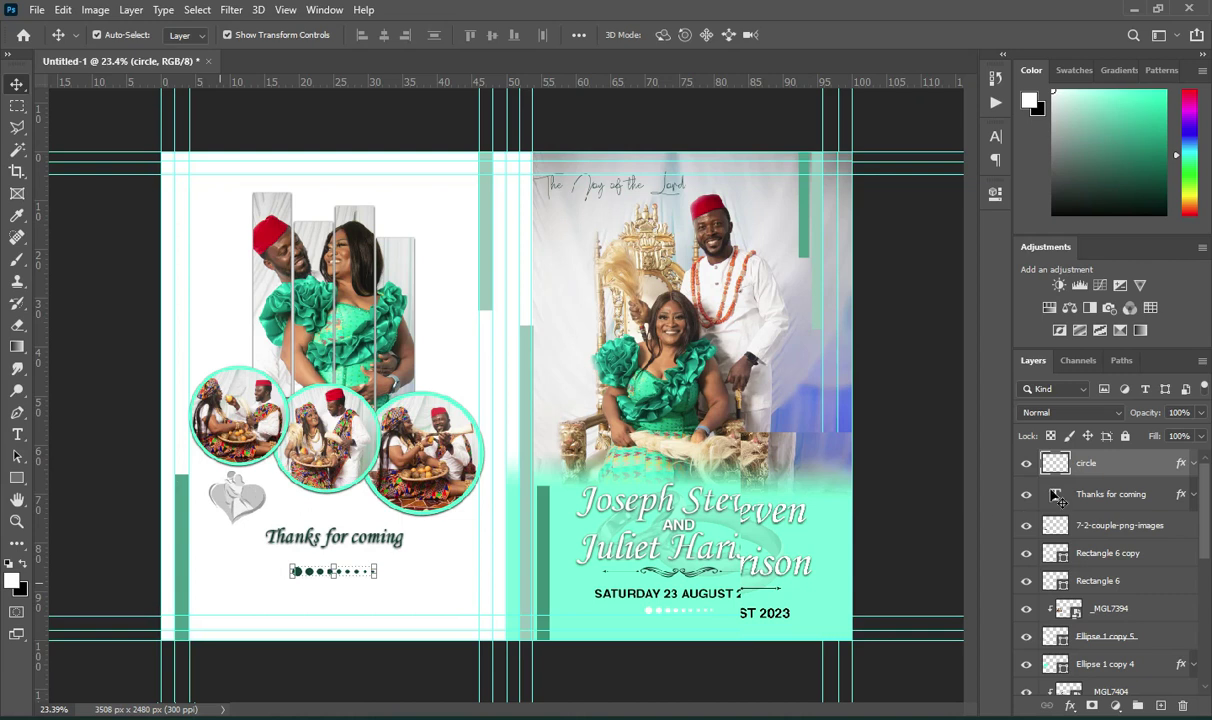
click(1090, 530)
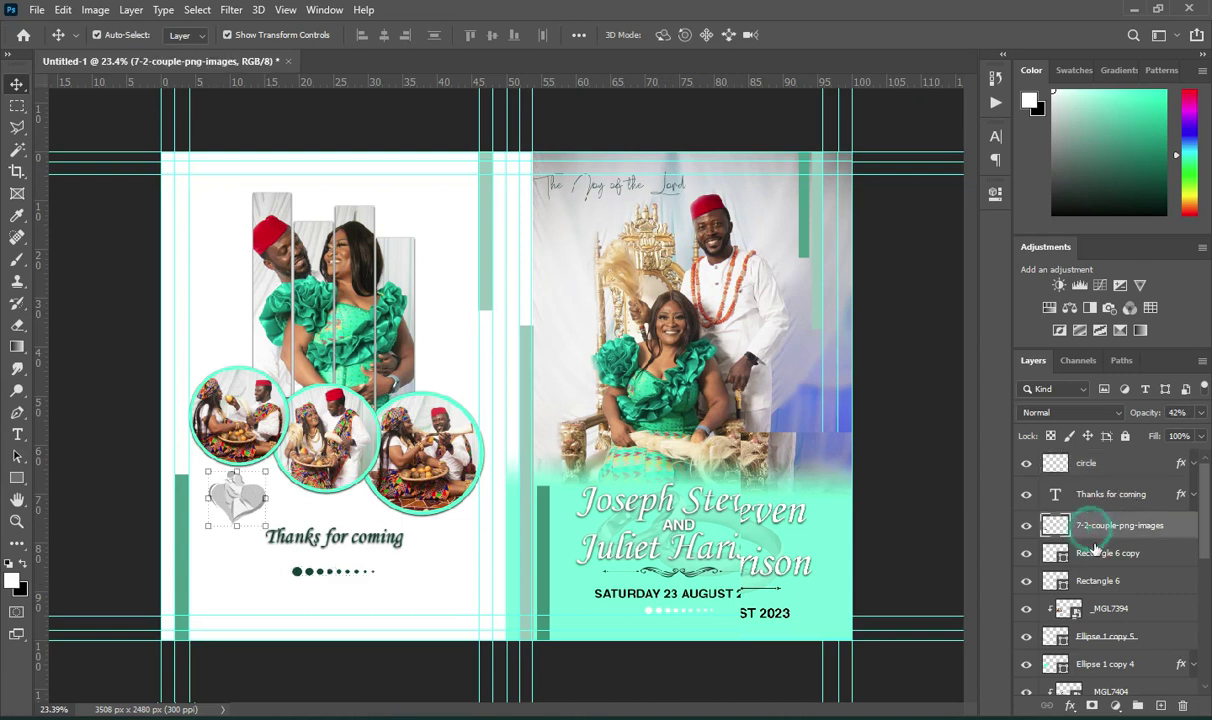
click(1087, 555)
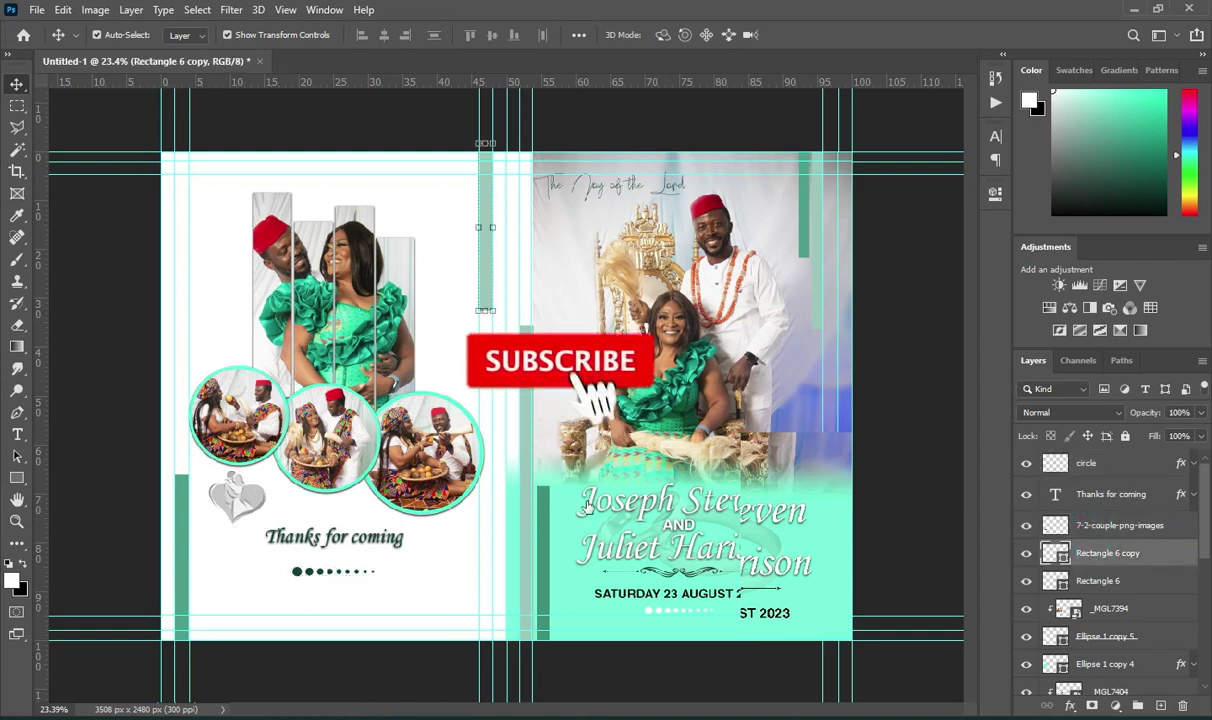
click(110, 437)
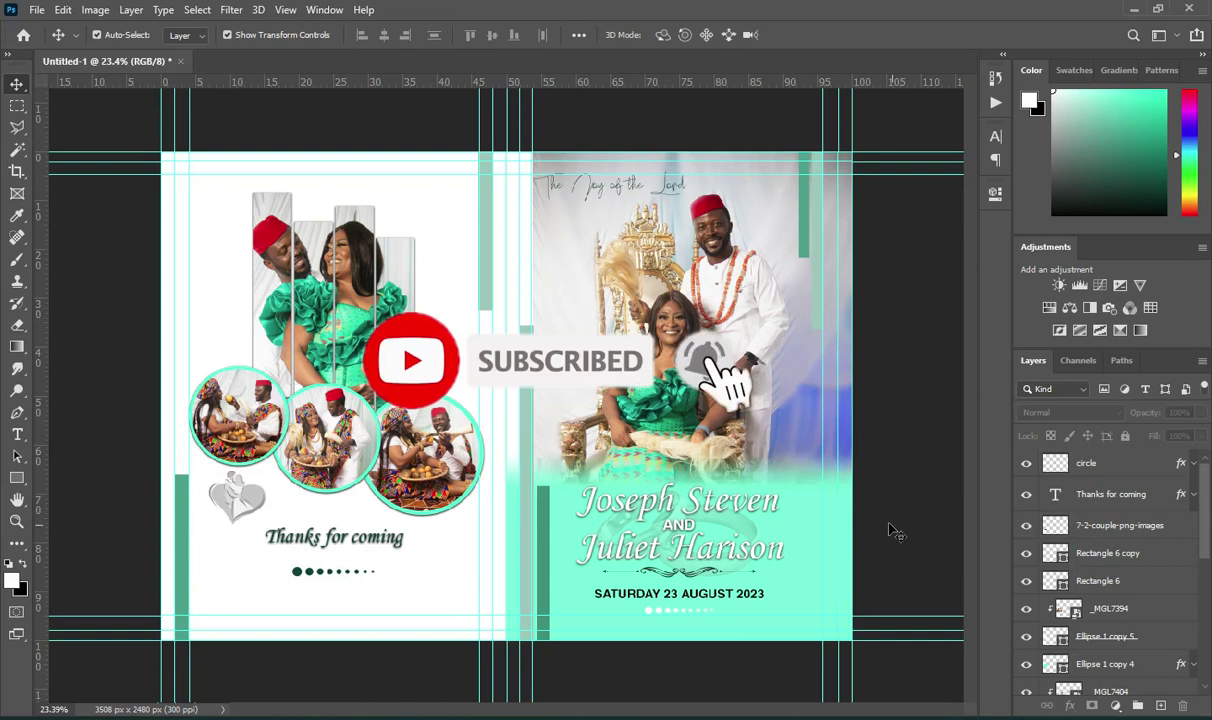
click(898, 490)
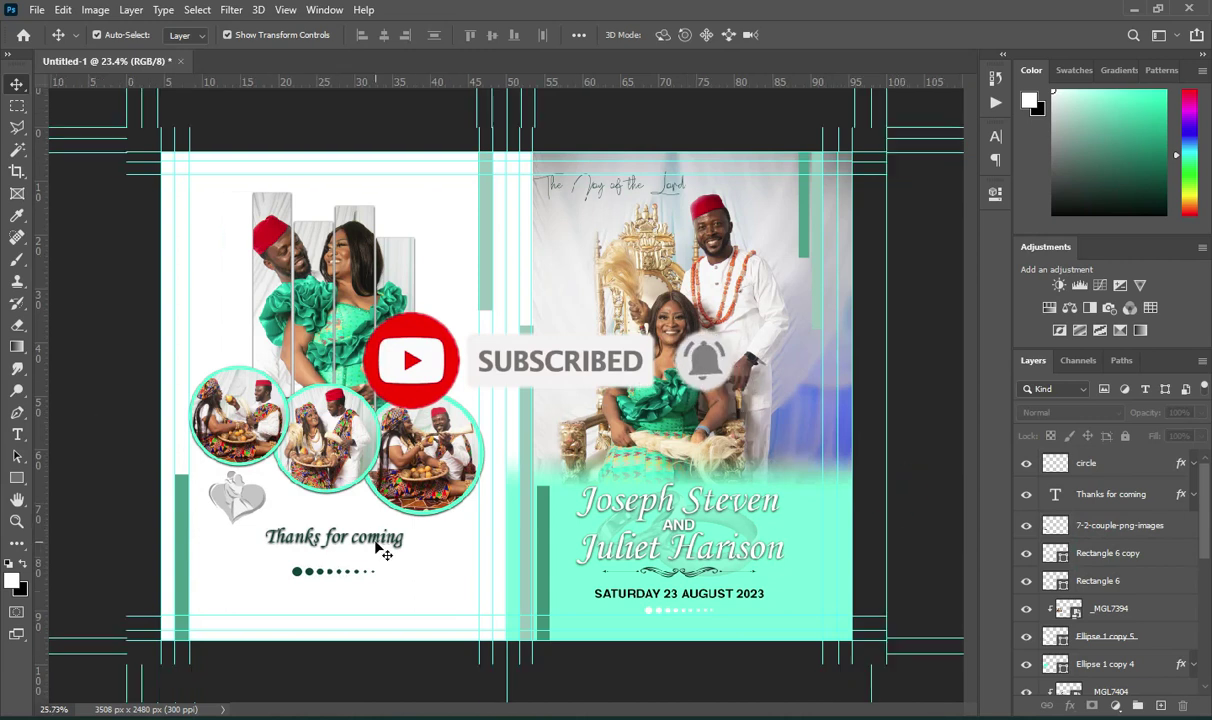
Move the "Thanks for coming" text straight down on the back cover until it sits close above the dotted ornament.
scroll(378, 548, up, 1)
click(315, 558)
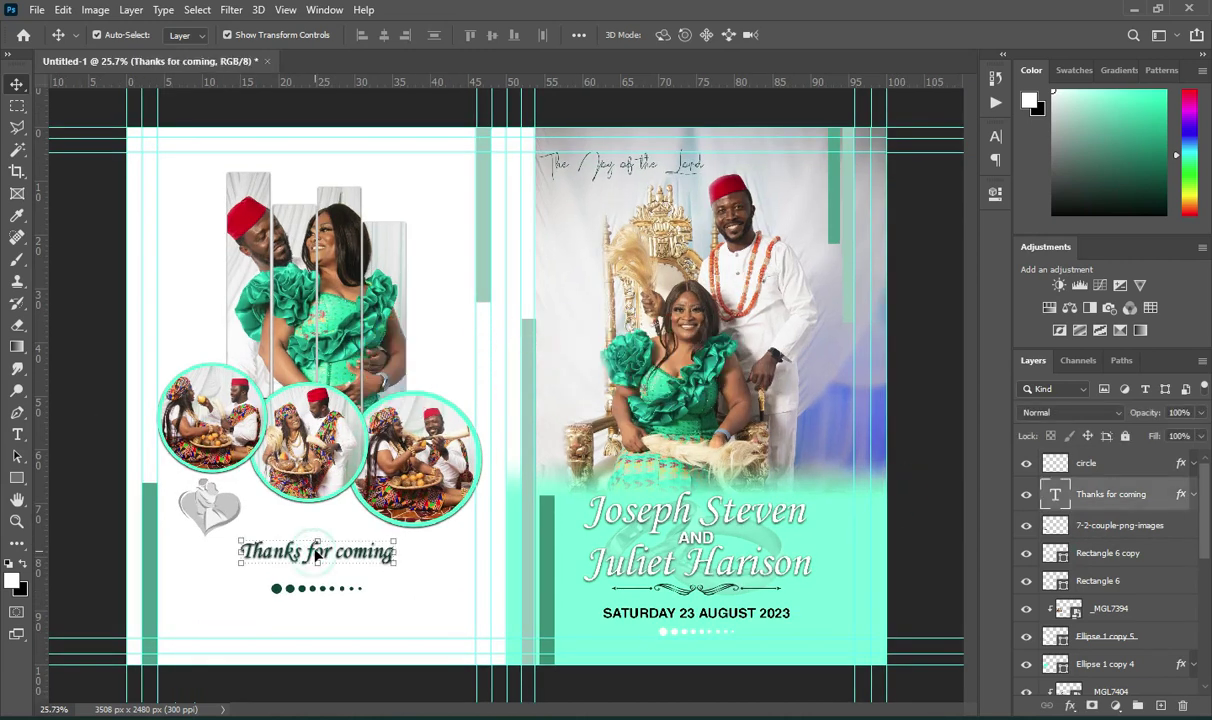
drag(313, 572, 313, 574)
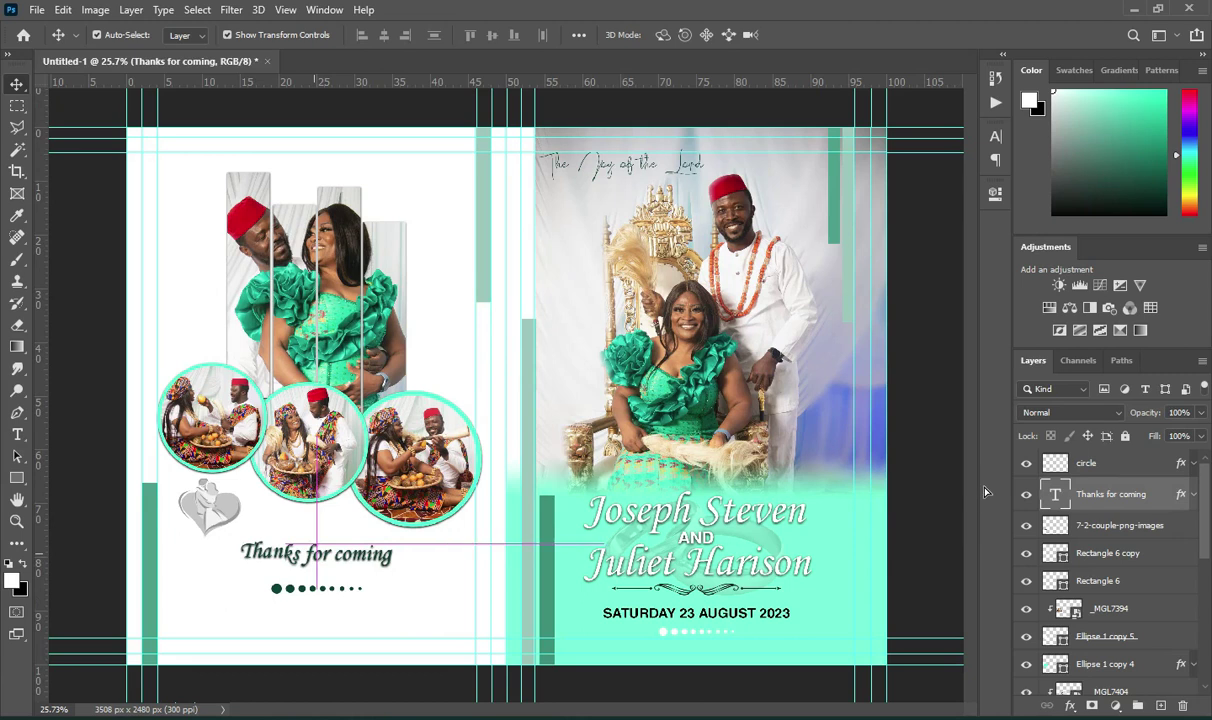
key(shift+Up)
key(shift+Down)
key(shift+Down)
key(shift+Down)
key(shift+Down)
key(shift+Down)
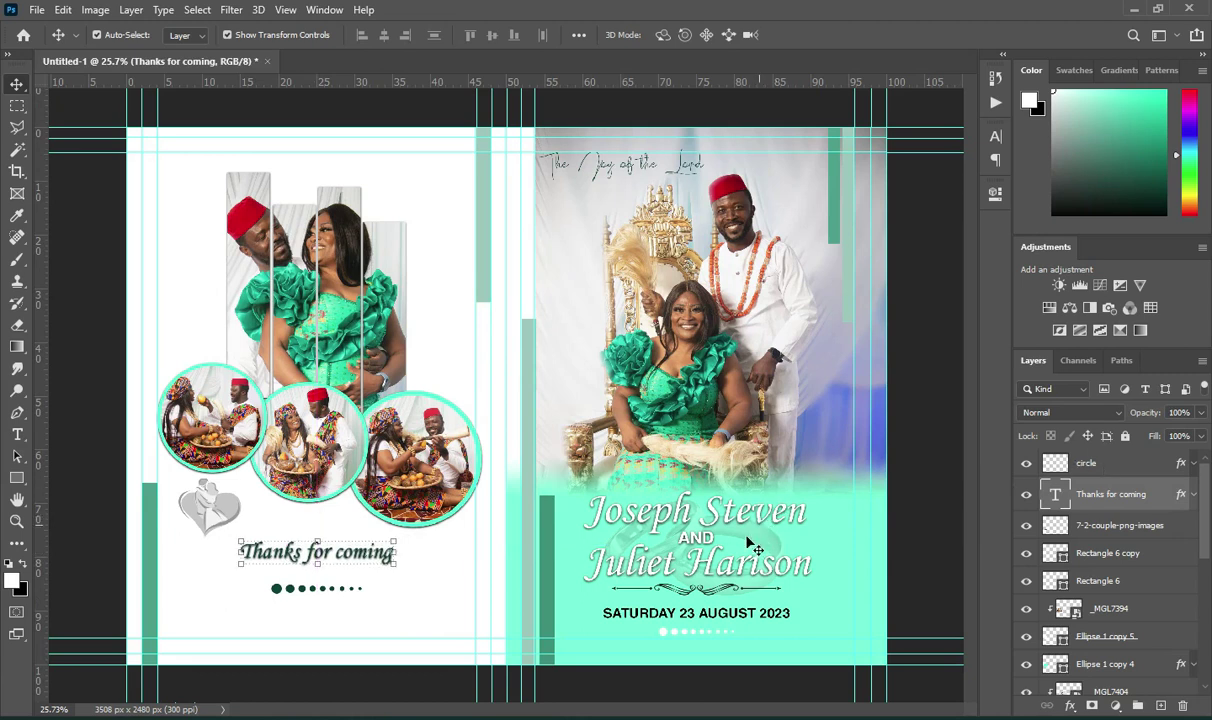
key(shift+Down)
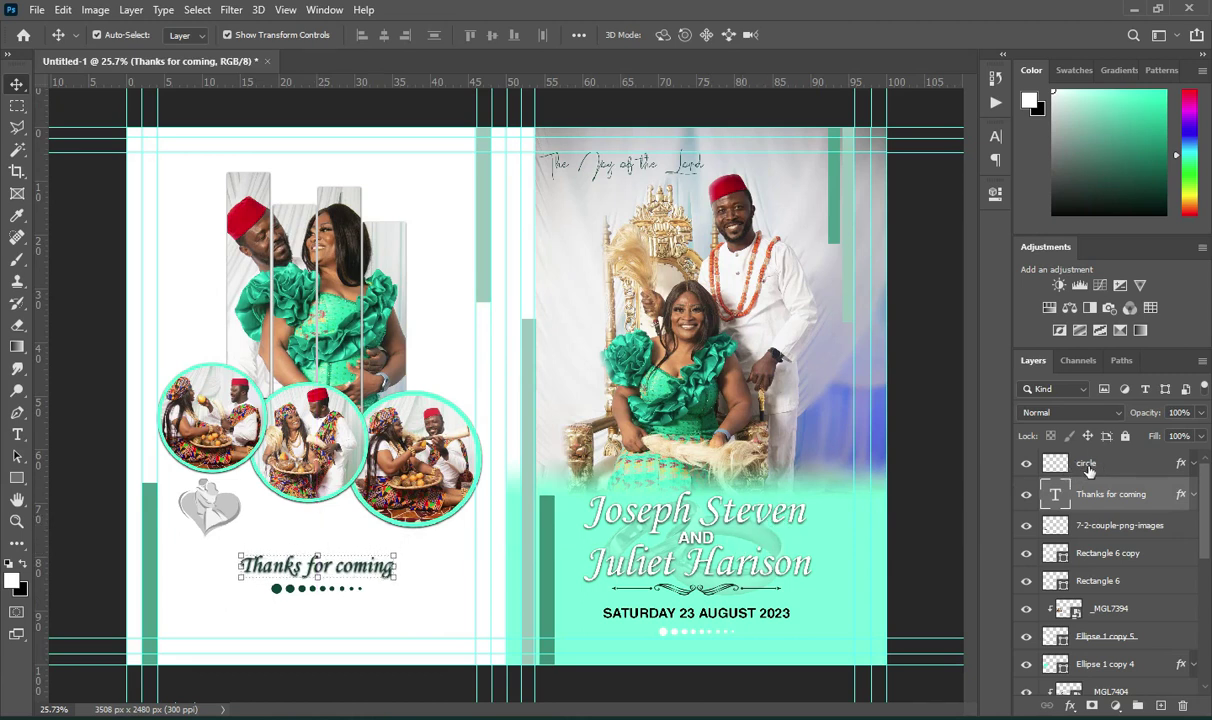
Move the dotted ornament straight down towards the back cover's lower guides, opening a gap below the text.
click(1089, 467)
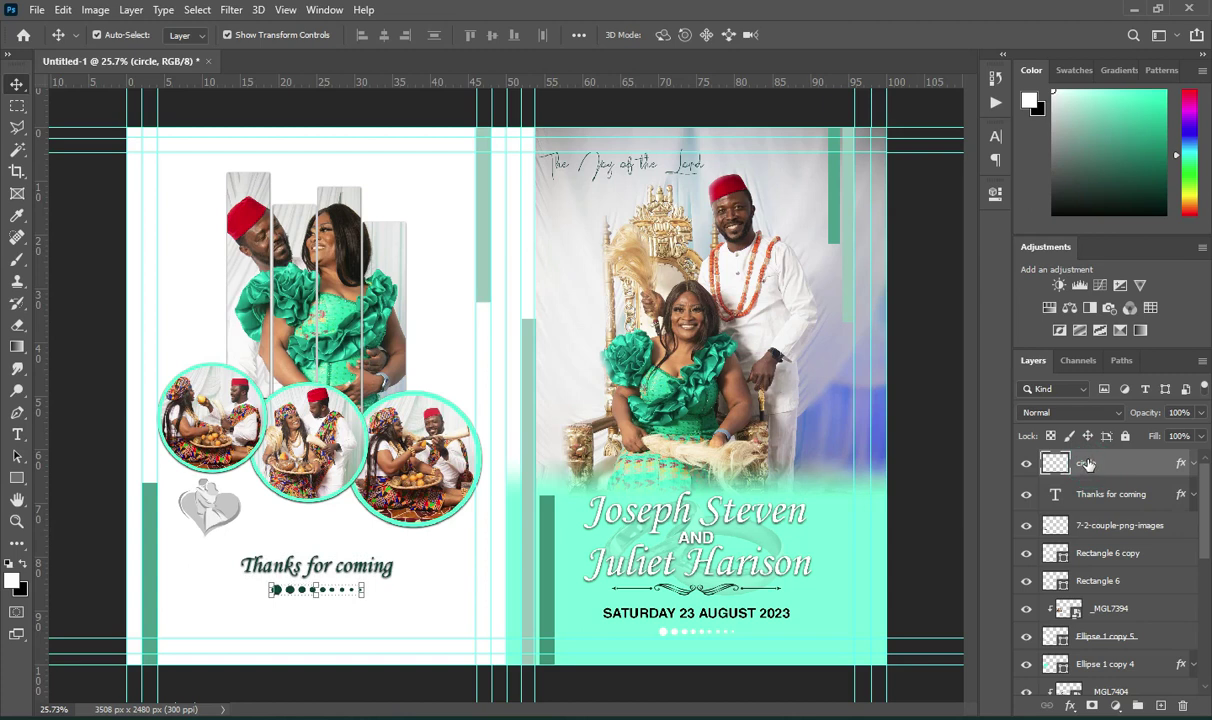
key(shift+Down)
key(shift+Down)
key(shift+Down)
key(shift+Down)
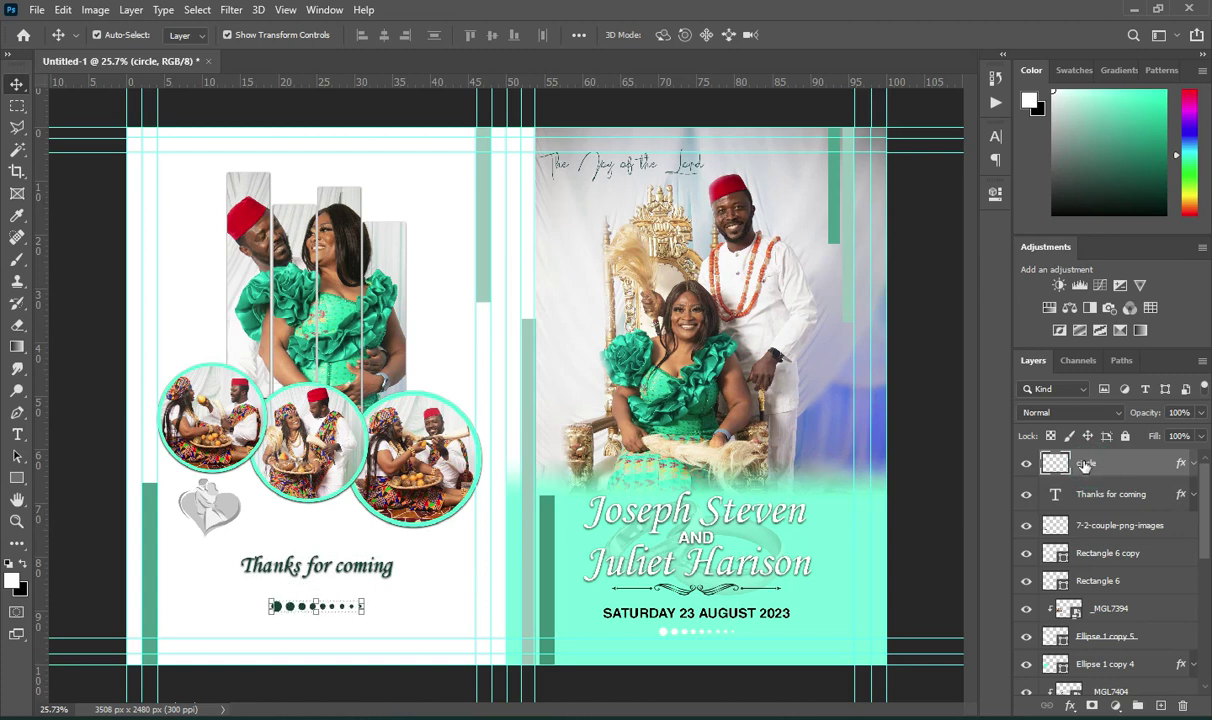
key(shift+Down)
Lower the "Thanks for coming" text further to close the gap above the repositioned dotted ornament.
click(1099, 497)
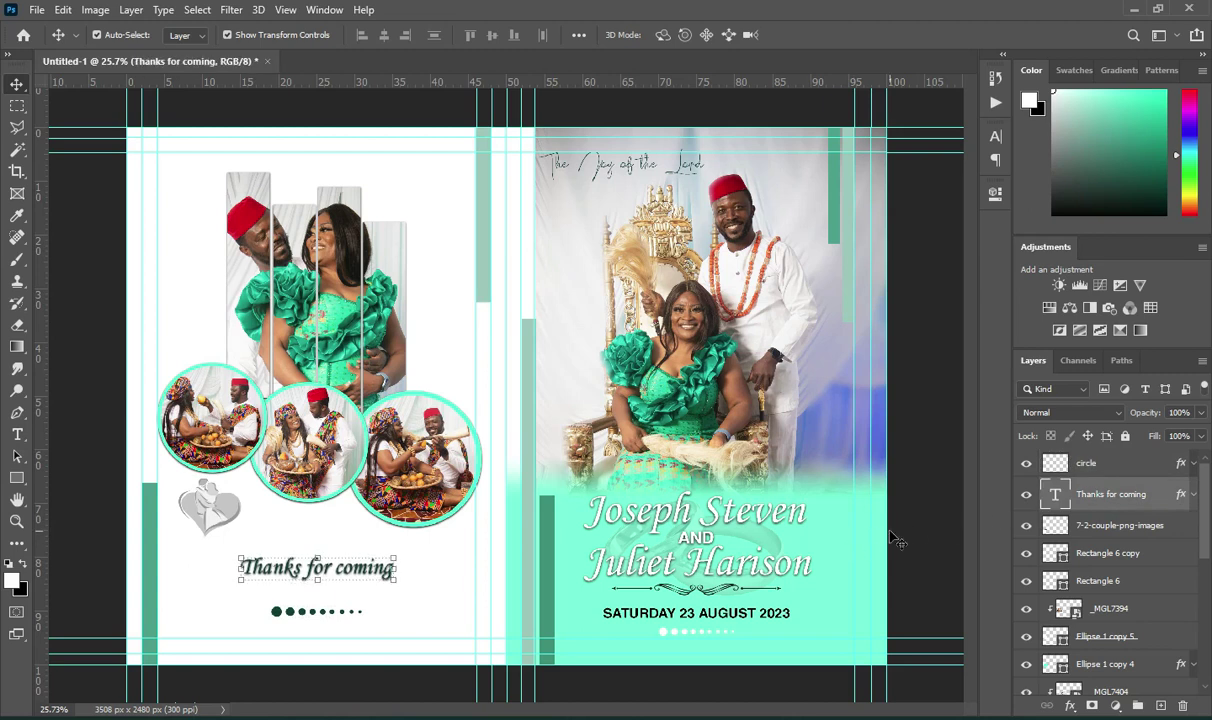
key(shift+Down)
key(shift+Down)
key(shift+Down)
key(shift+Down)
key(shift+Down)
key(shift+Down)
key(shift+Down)
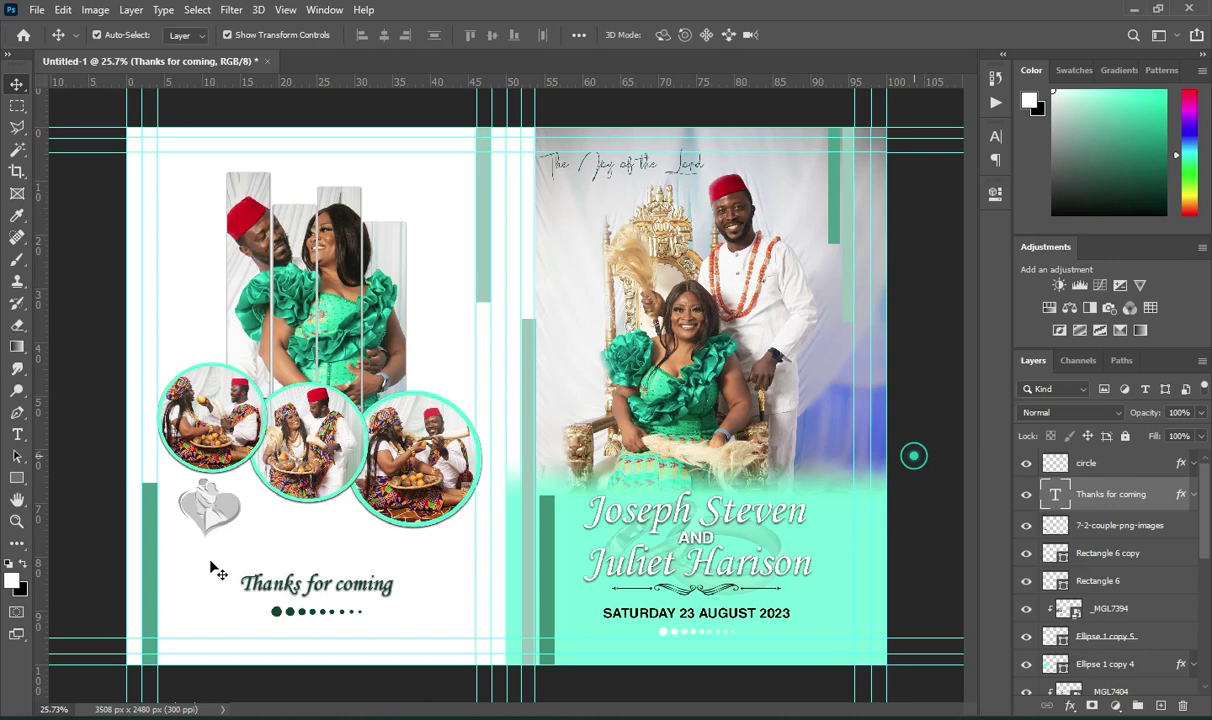
Scale the green dotted ornament below "Thanks for coming" down proportionally to about 75% of its size.
scroll(213, 570, up, 3)
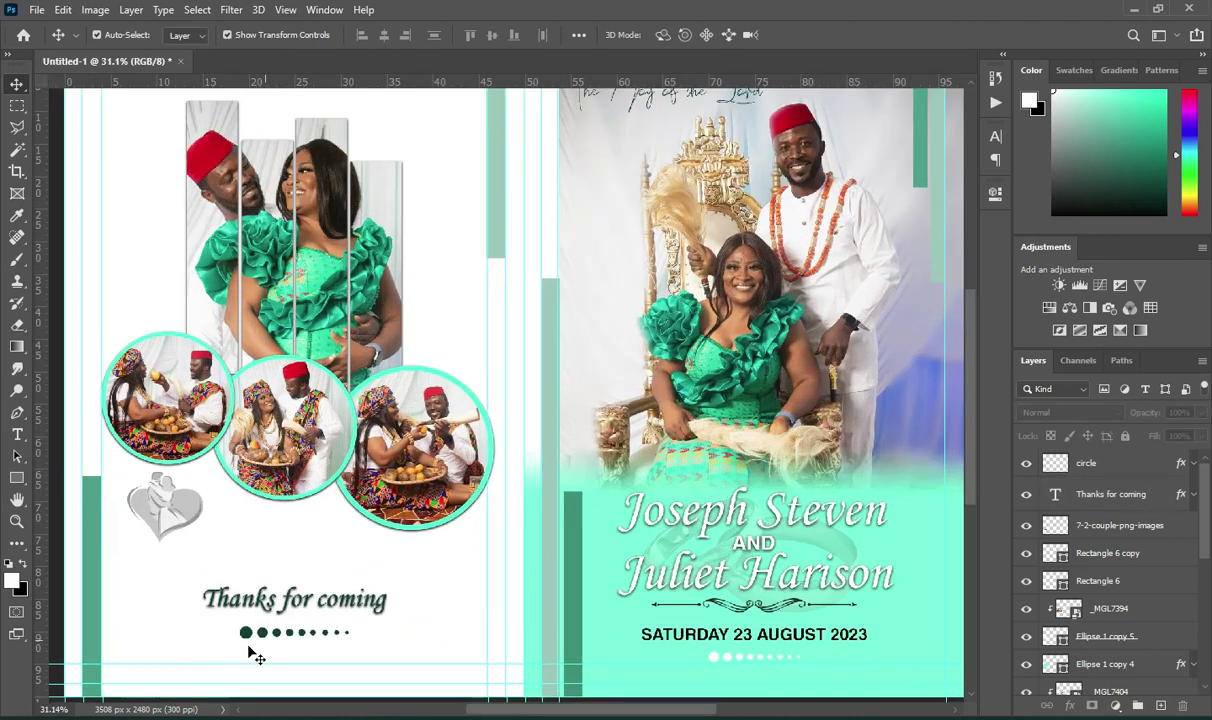
click(247, 637)
scroll(274, 638, up, 3)
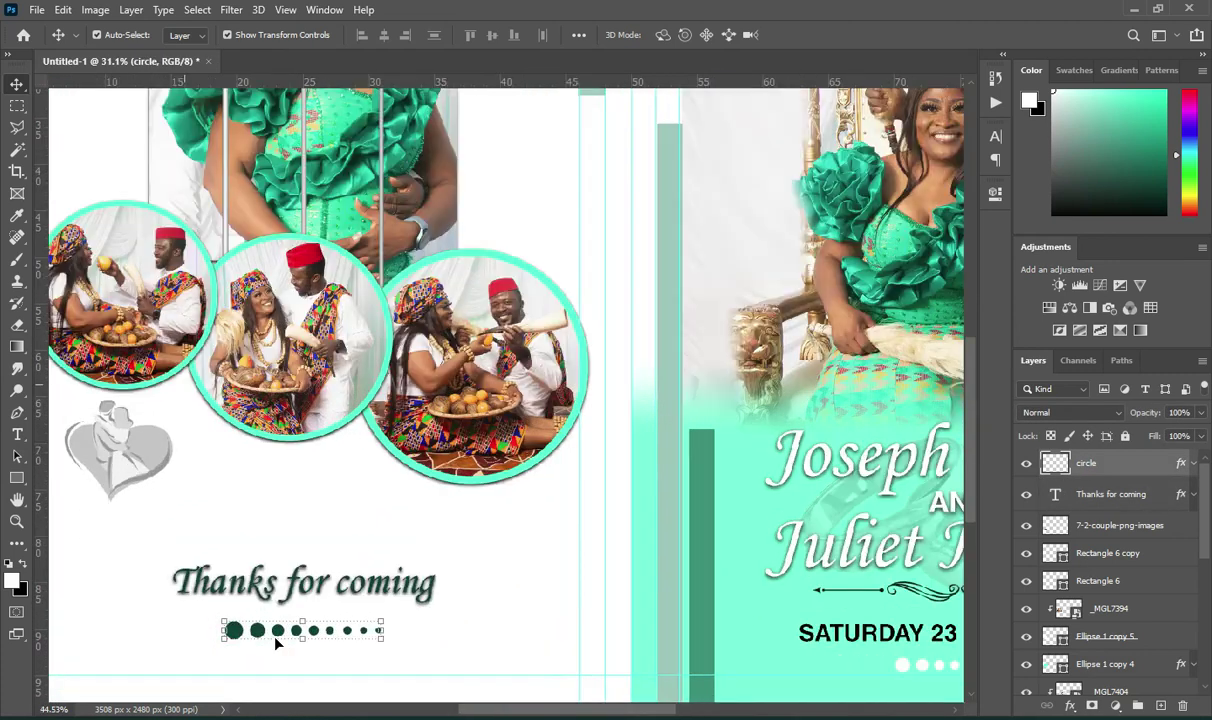
scroll(306, 636, up, 2)
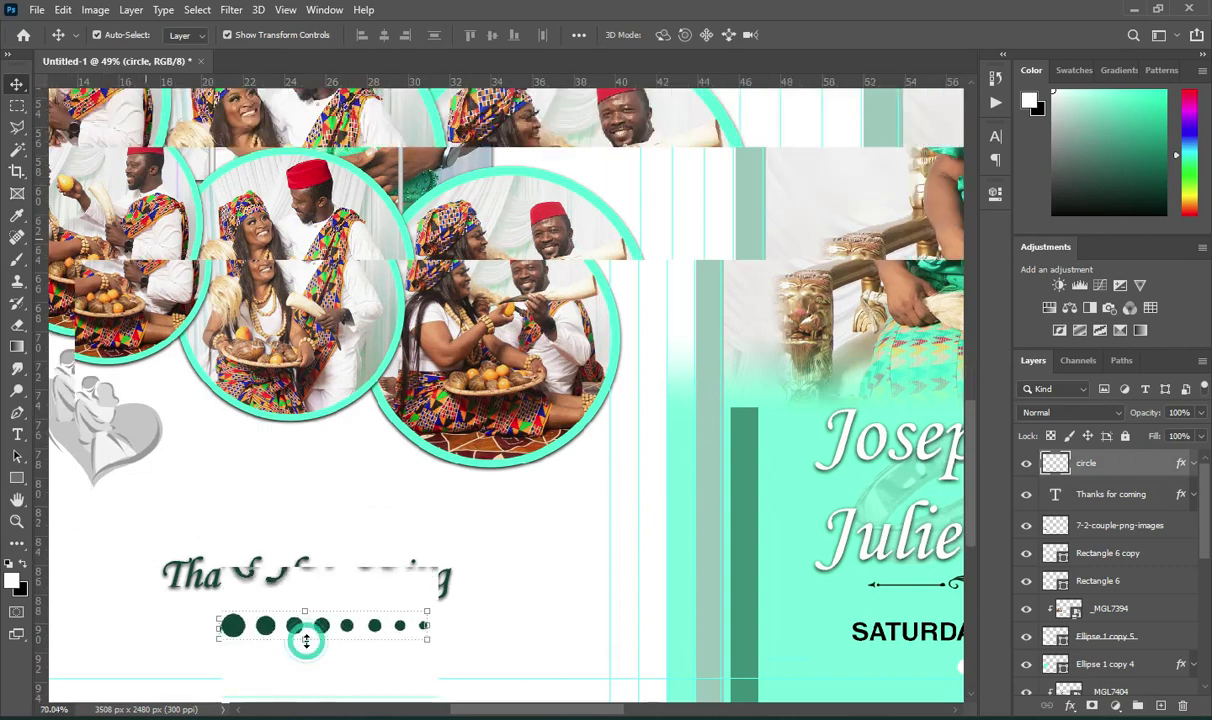
key(ctrl+t)
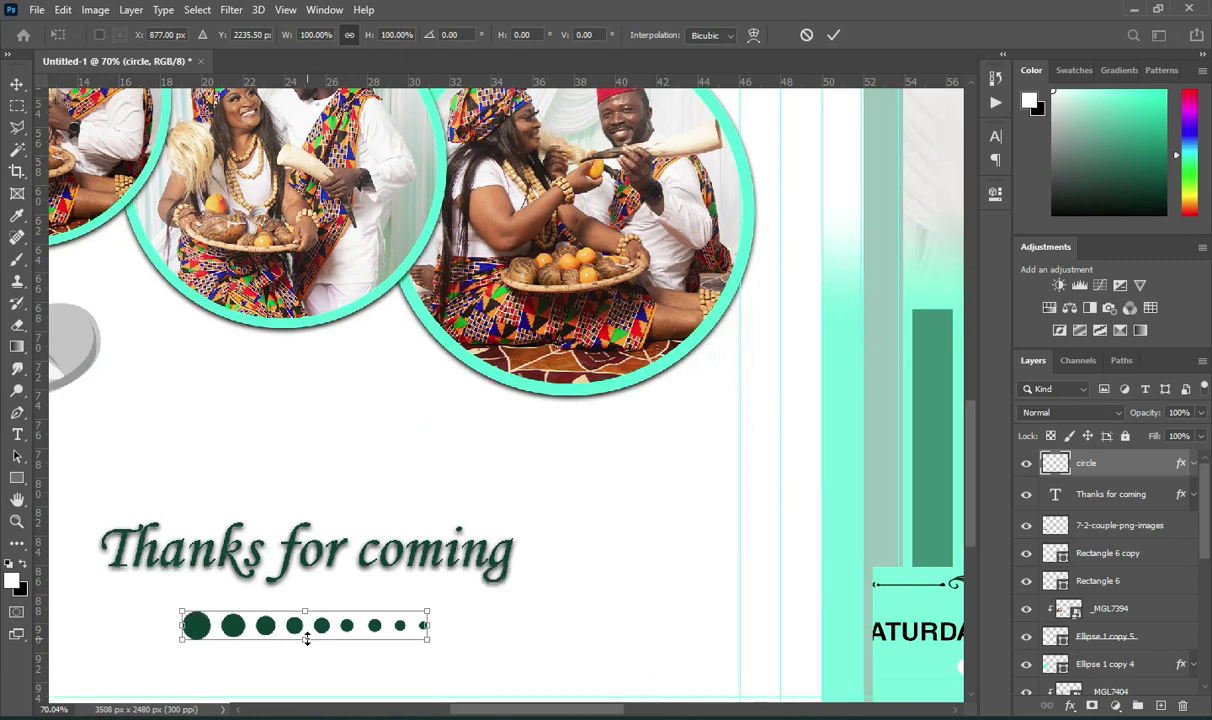
drag(305, 638, 410, 621)
key(Return)
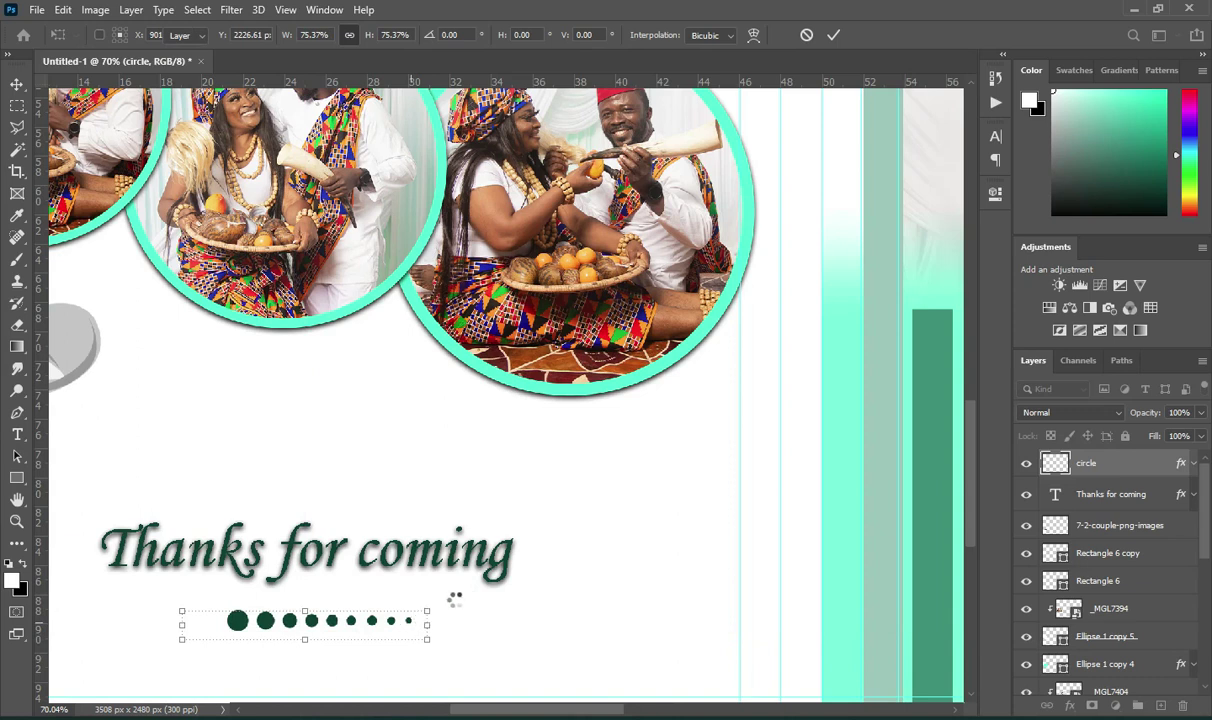
key(Return)
Centre the dotted ornament horizontally on the white back cover rectangle, Rectangle 5, and deselect the layers.
scroll(1100, 565, down, 10)
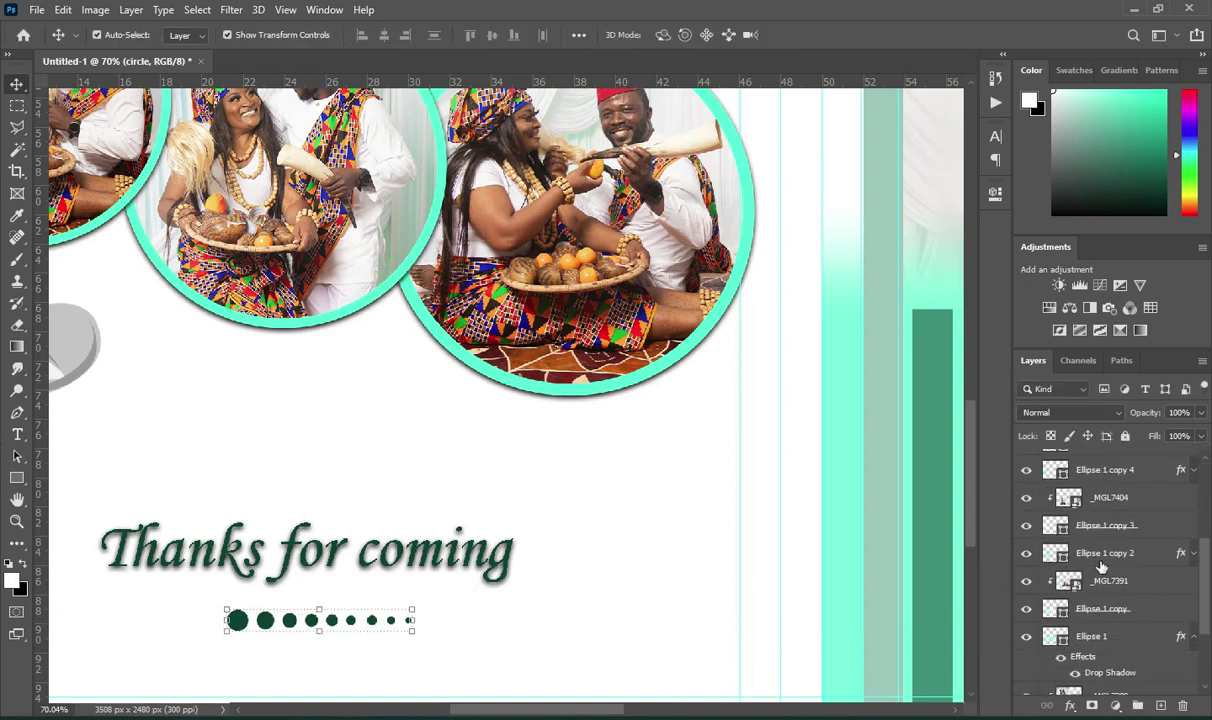
click(1101, 634)
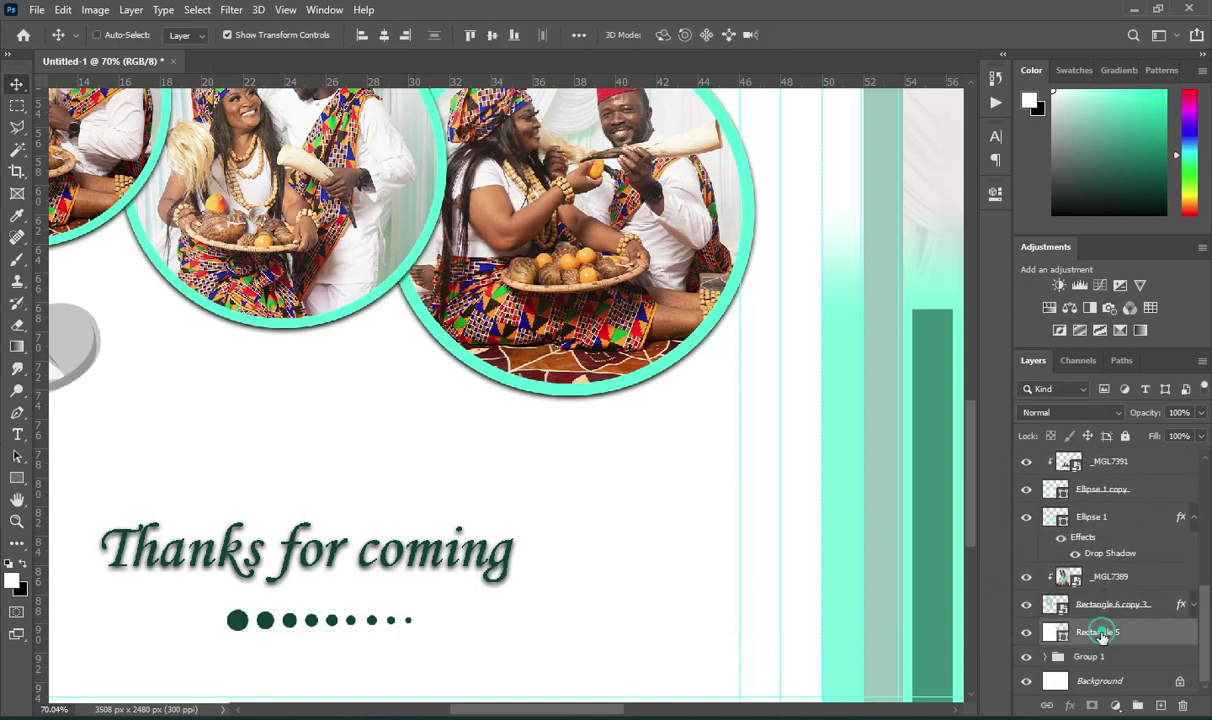
click(384, 35)
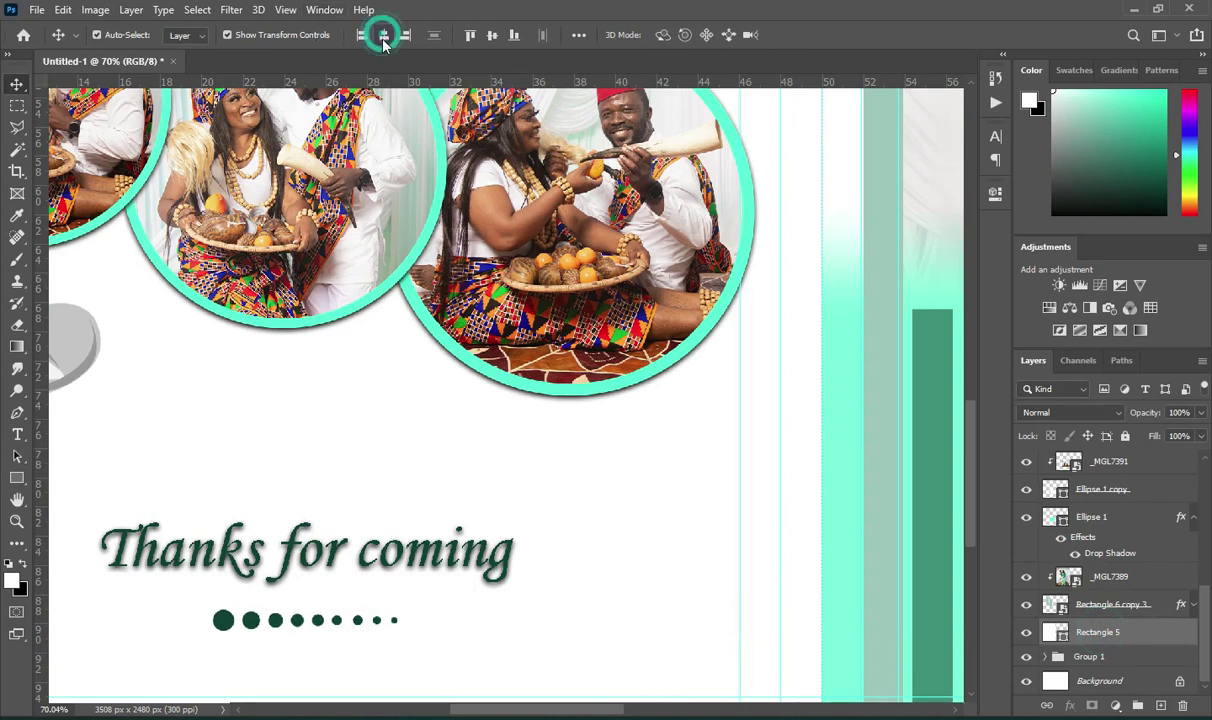
key(ctrl+0)
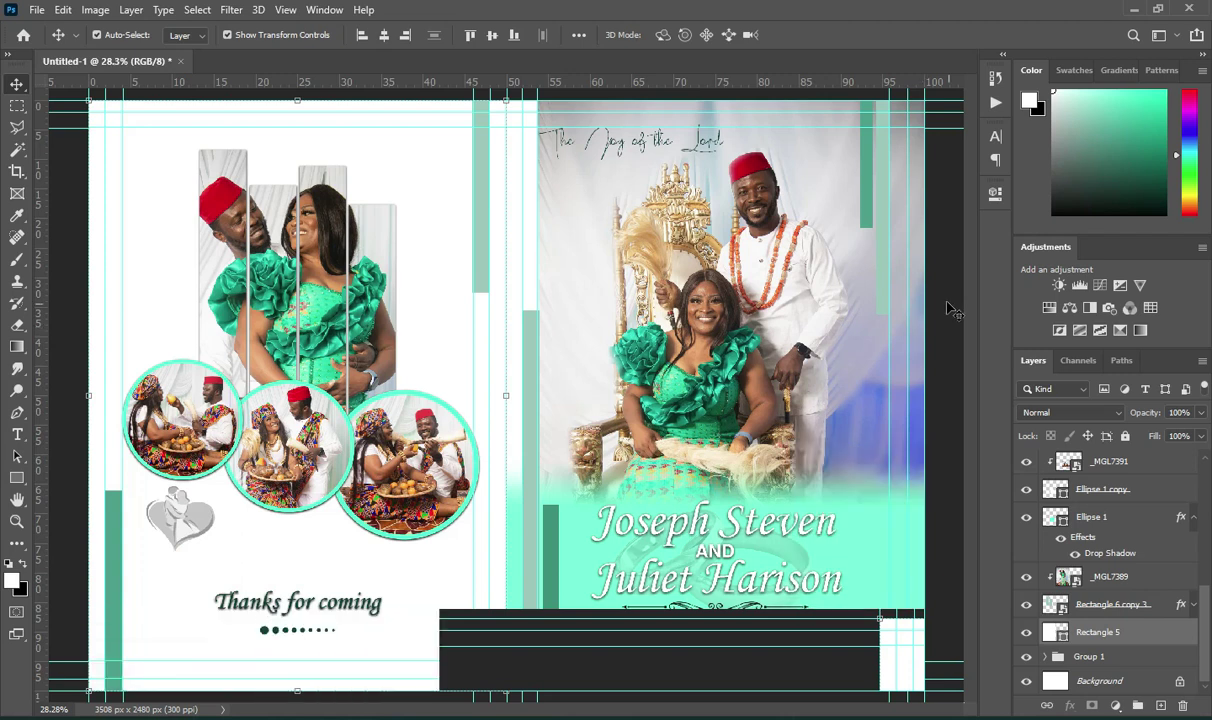
scroll(947, 307, down, 1)
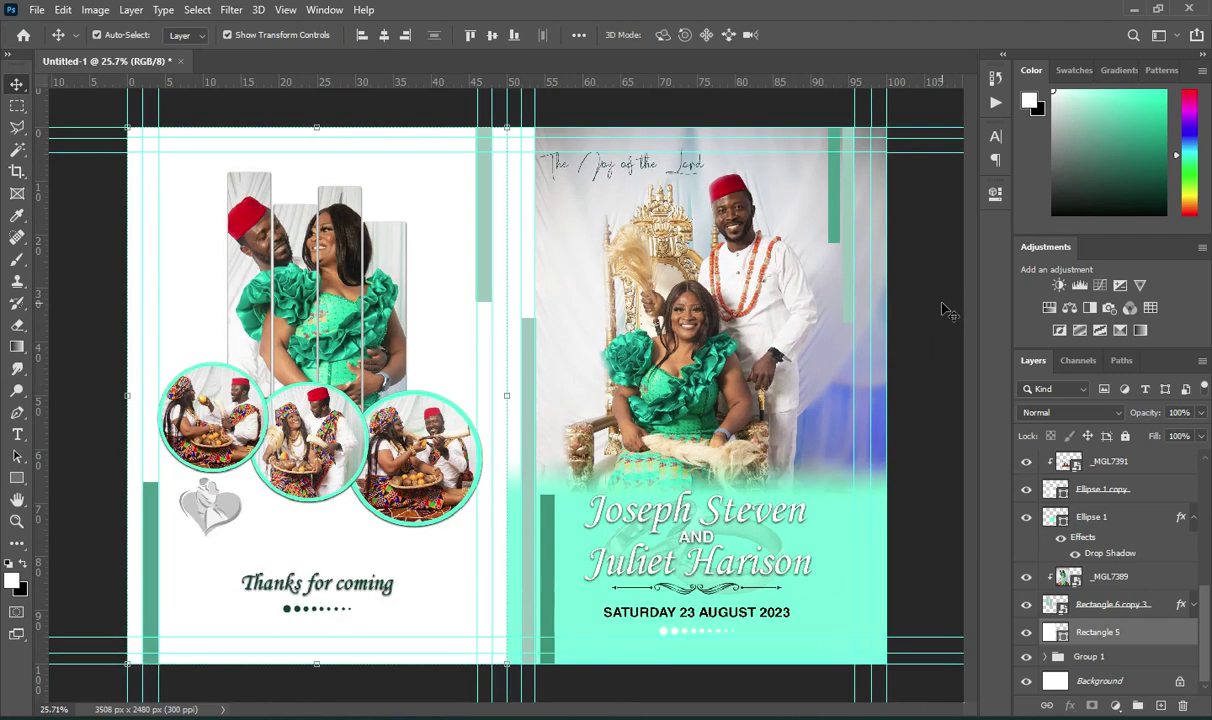
click(936, 305)
Group all back cover layers from circle down to Rectangle 5 and clear the selection.
scroll(1095, 488, up, 10)
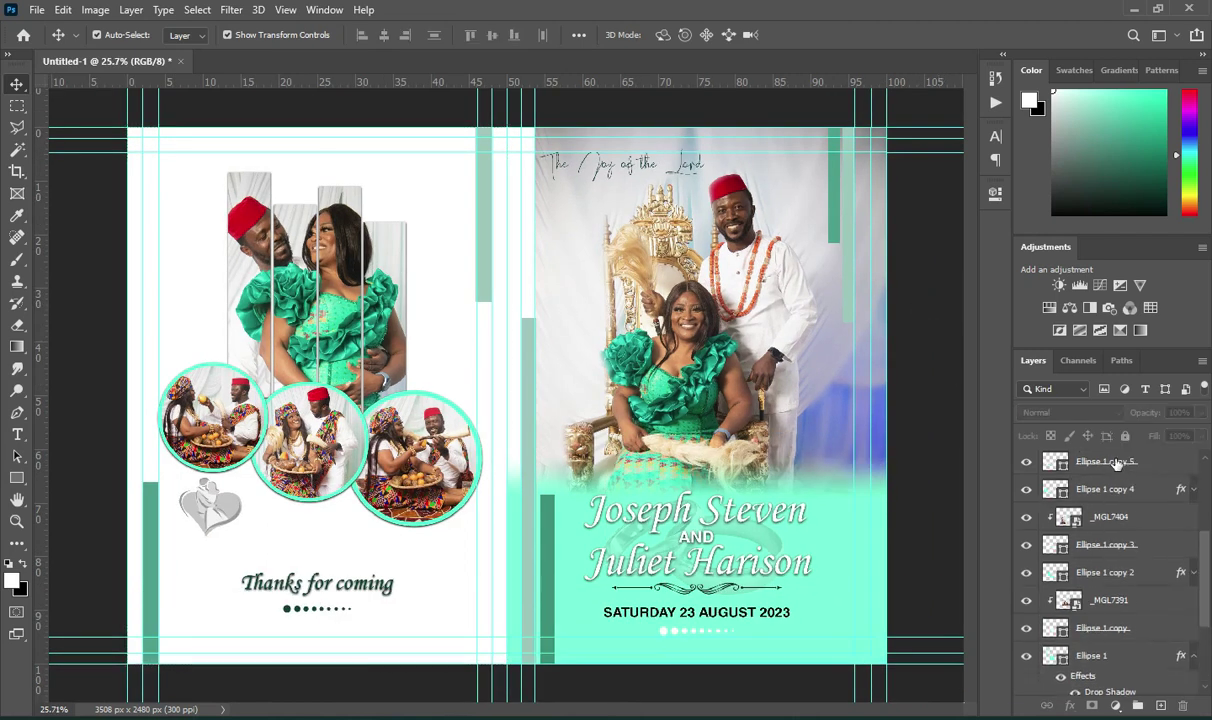
click(1100, 472)
scroll(1115, 500, down, 10)
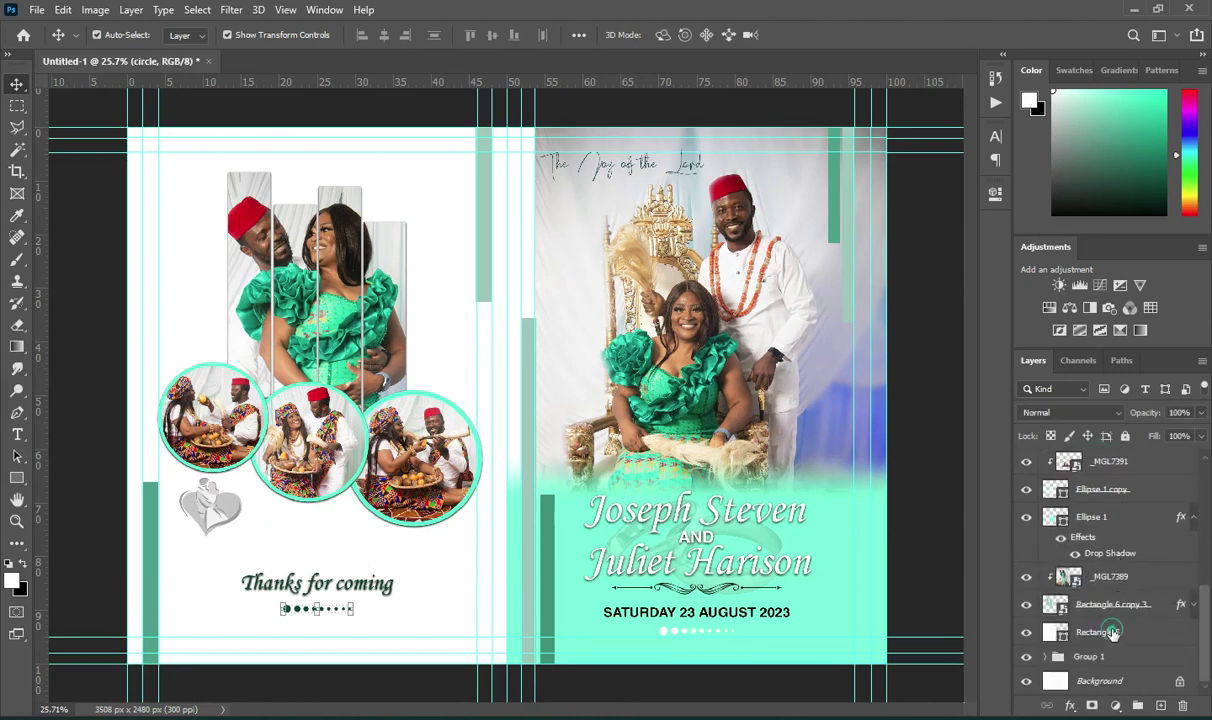
shift+click(1112, 632)
key(ctrl+g)
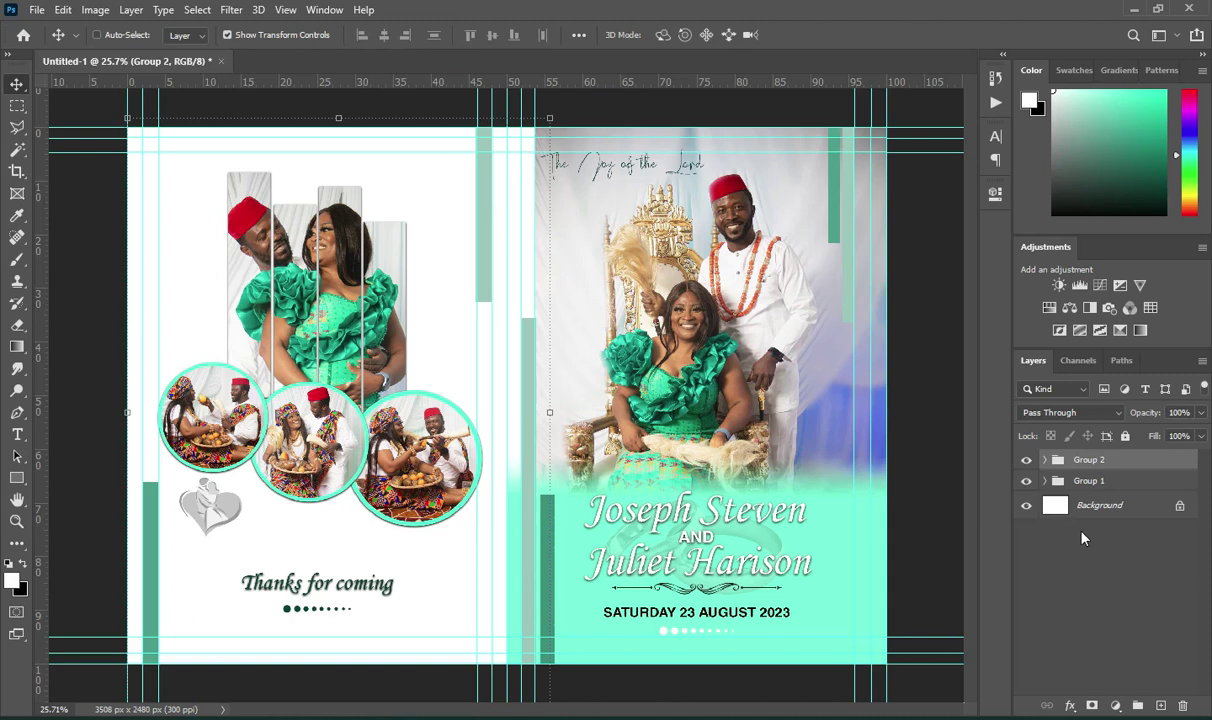
ctrl+click(366, 198)
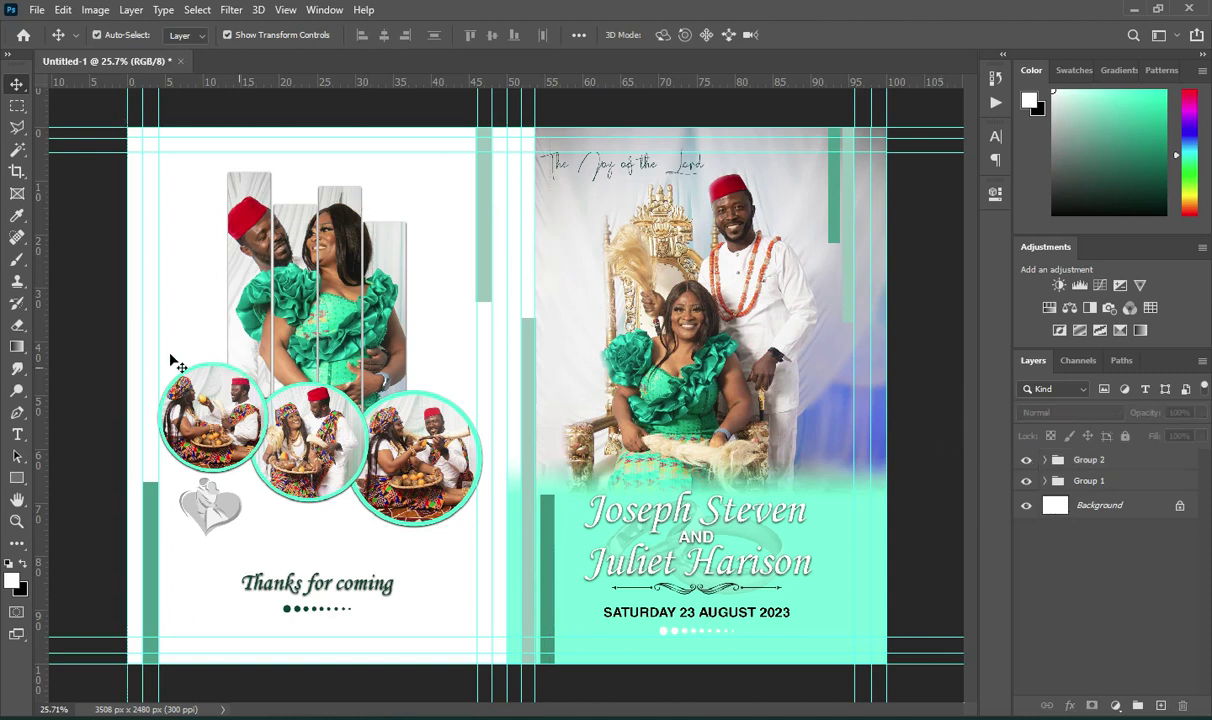